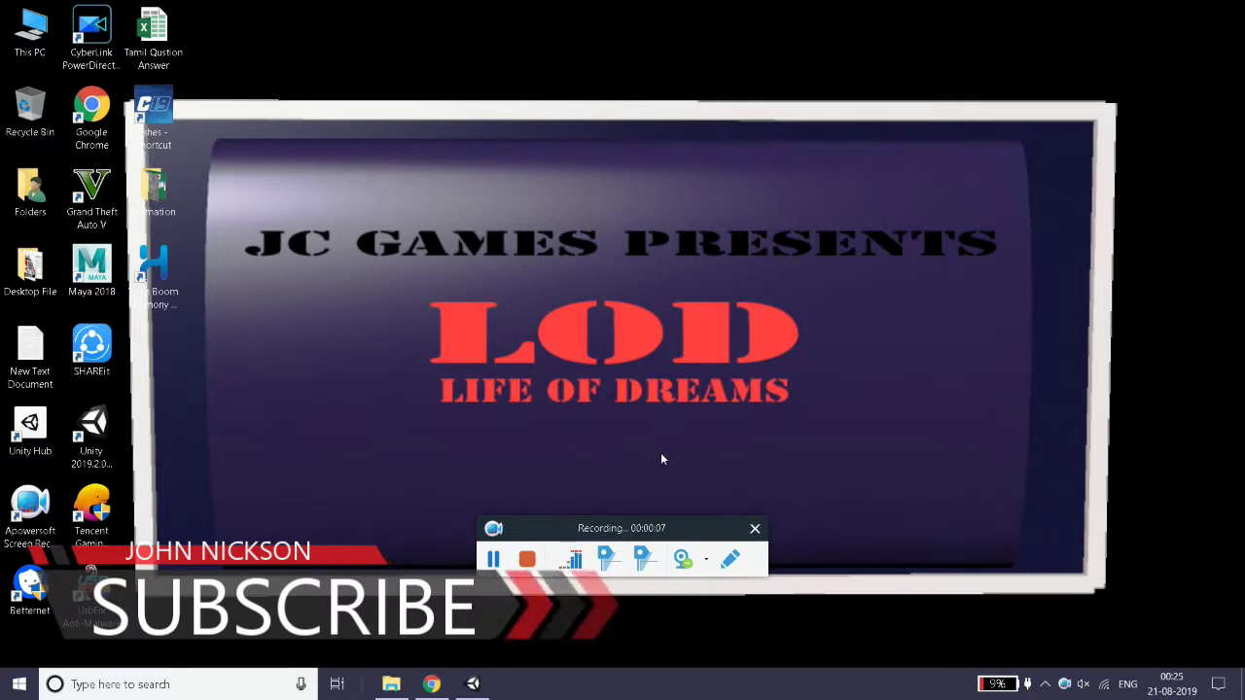
# - Bring the Unity editor with the TRUCK SIMULATOR project's MainGame scene to the foreground
pyautogui.click(474, 686)
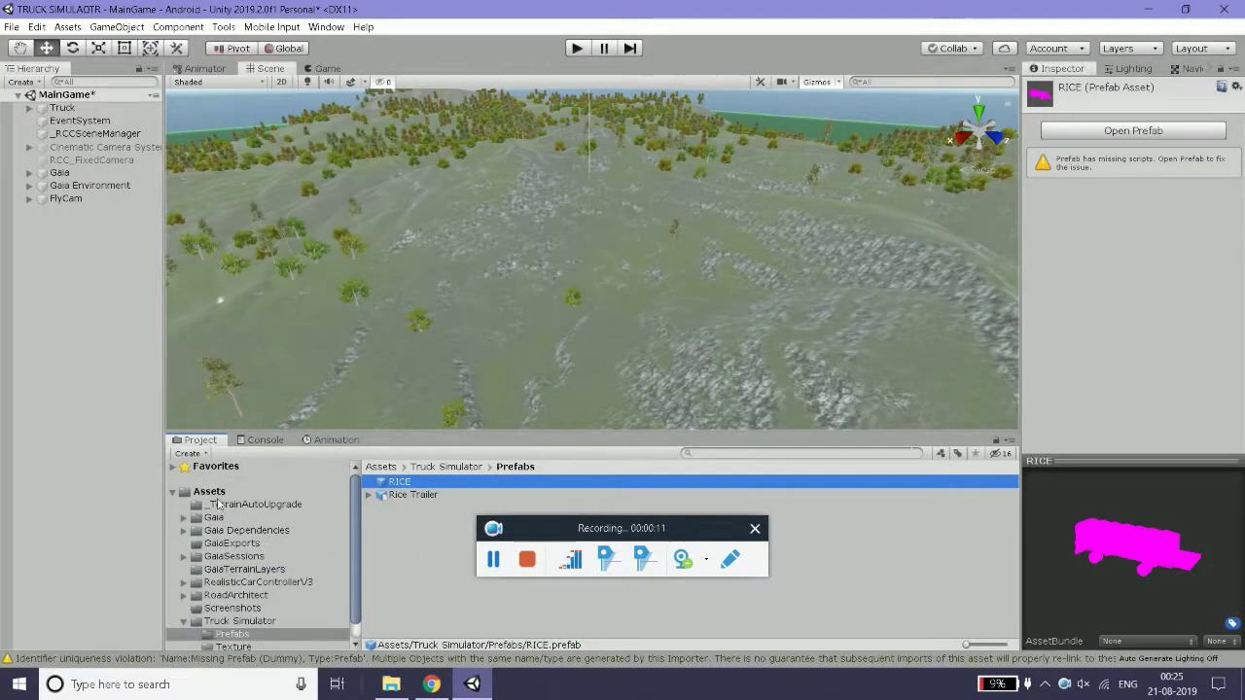
pyautogui.click(220, 491)
pyautogui.scroll(-2, 485, 310)
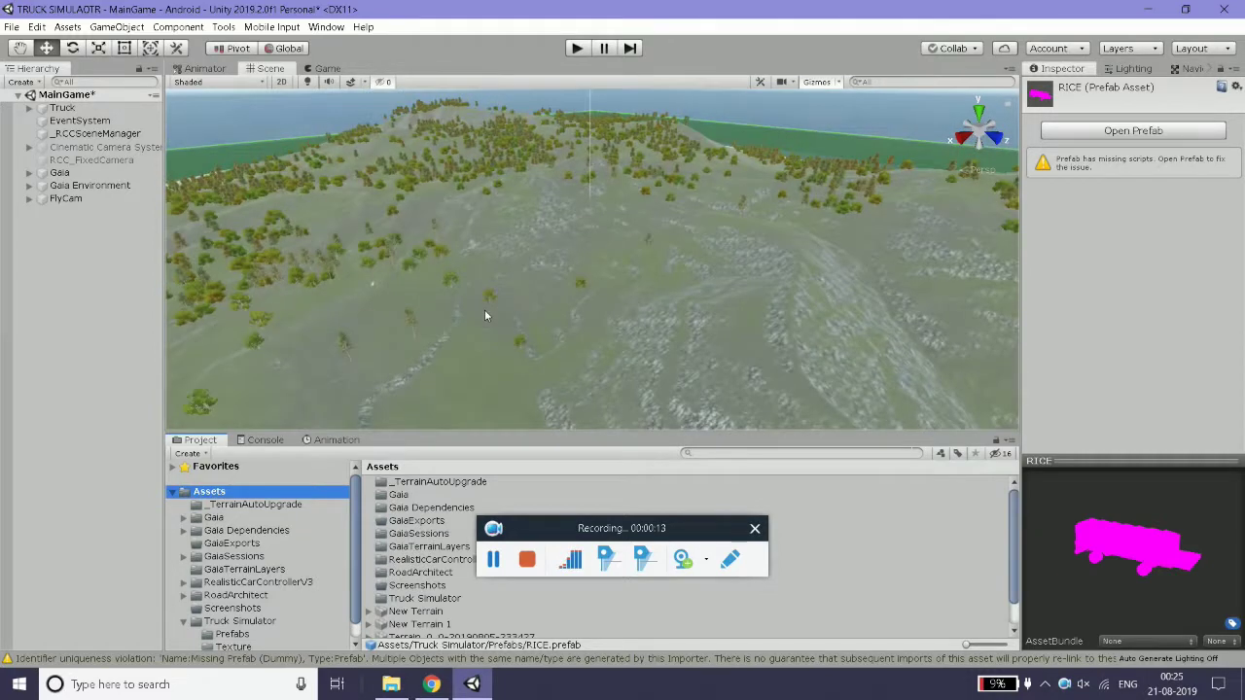
pyautogui.scroll(-2, 484, 309)
pyautogui.scroll(-2, 485, 310)
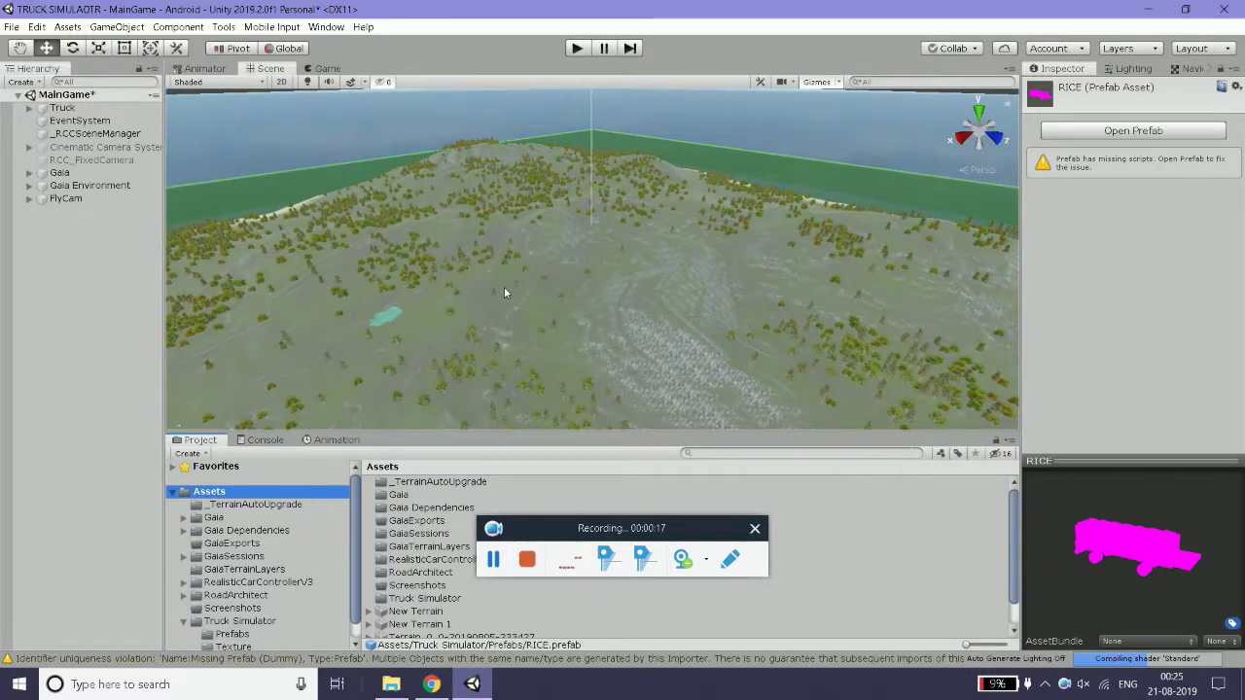
pyautogui.scroll(-1, 504, 292)
pyautogui.scroll(-1, 504, 292)
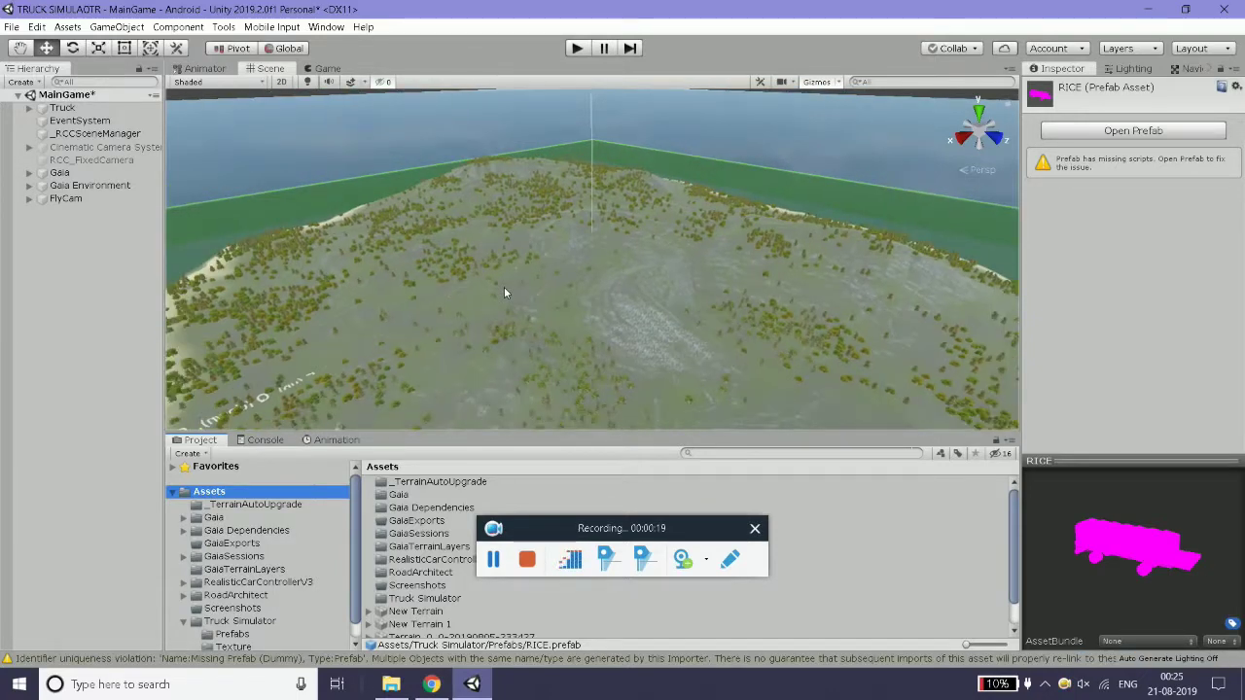
pyautogui.scroll(-2, 504, 291)
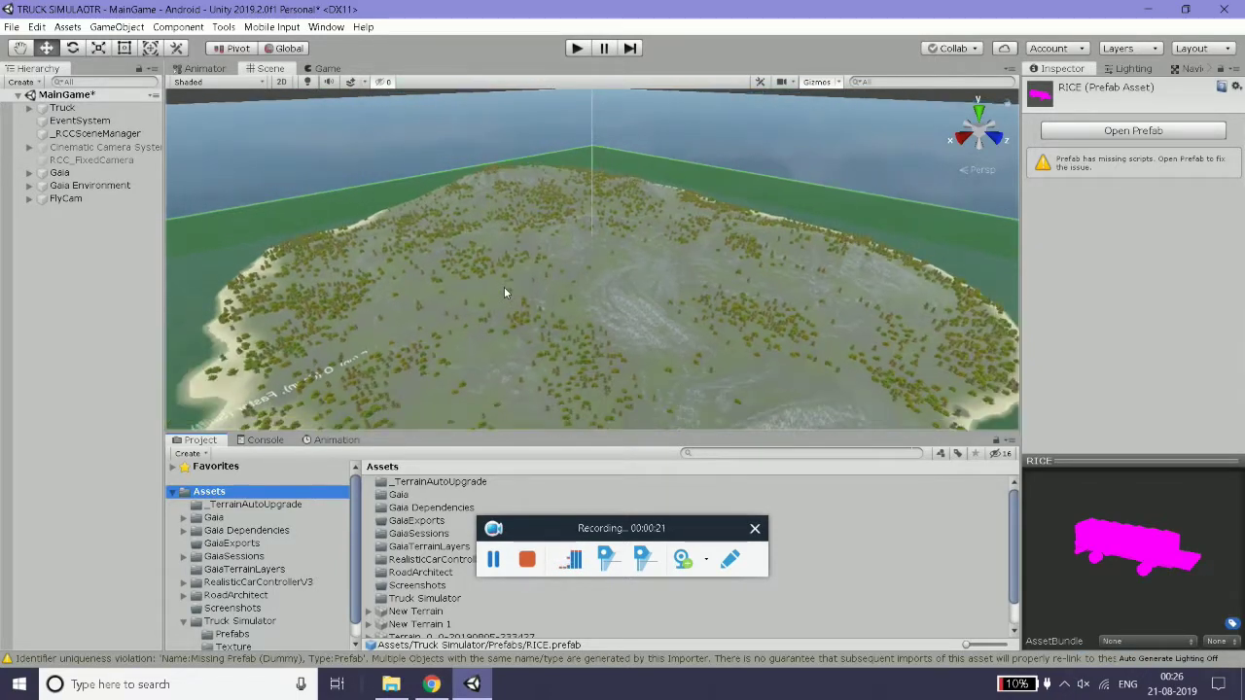
pyautogui.scroll(1, 533, 339)
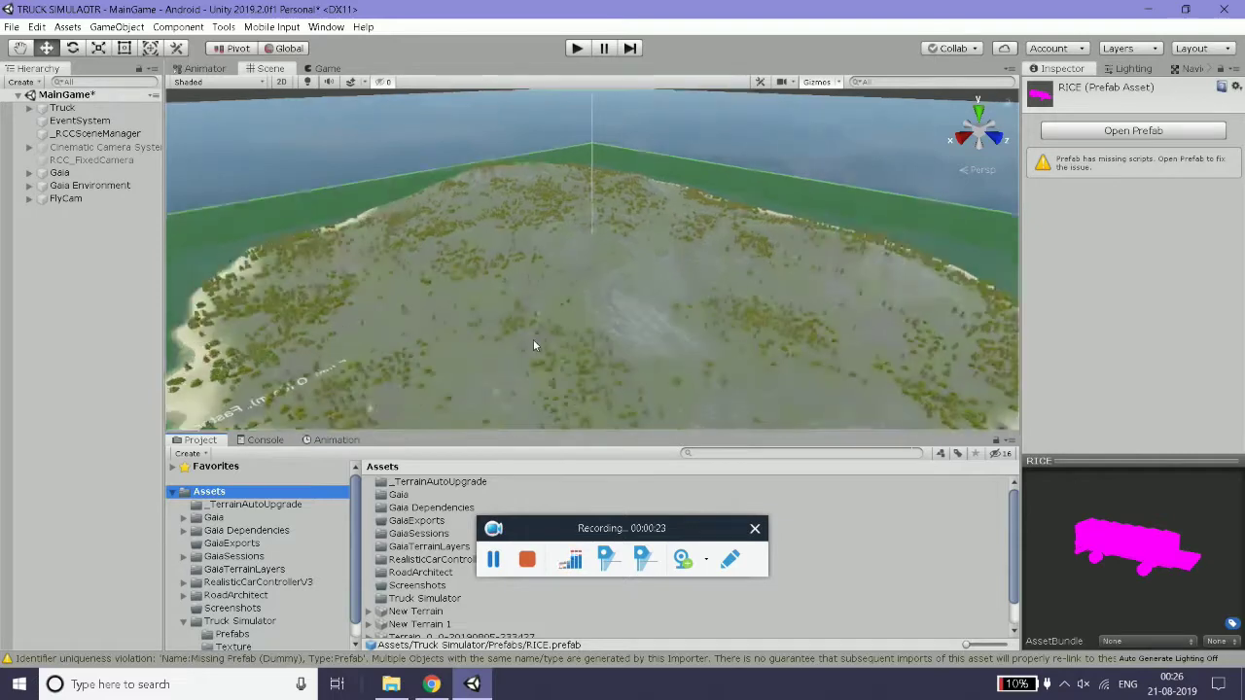
pyautogui.scroll(2, 536, 341)
pyautogui.scroll(2, 536, 341)
pyautogui.scroll(2, 536, 341)
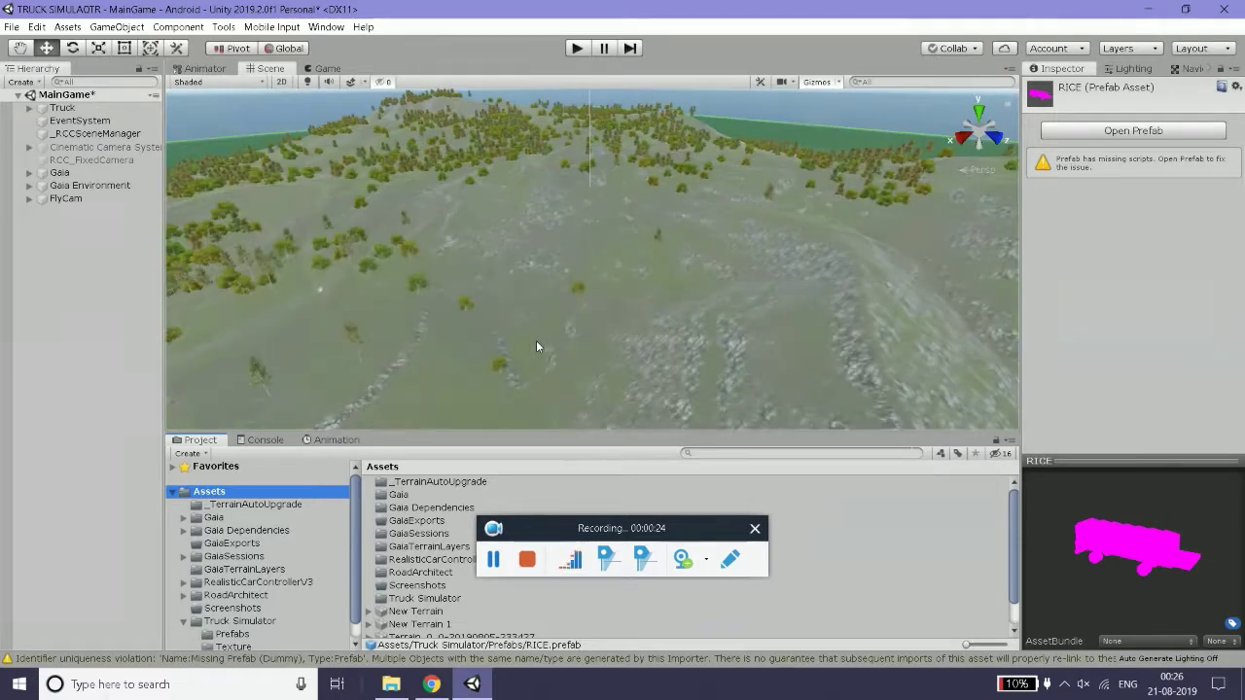
pyautogui.click(234, 634)
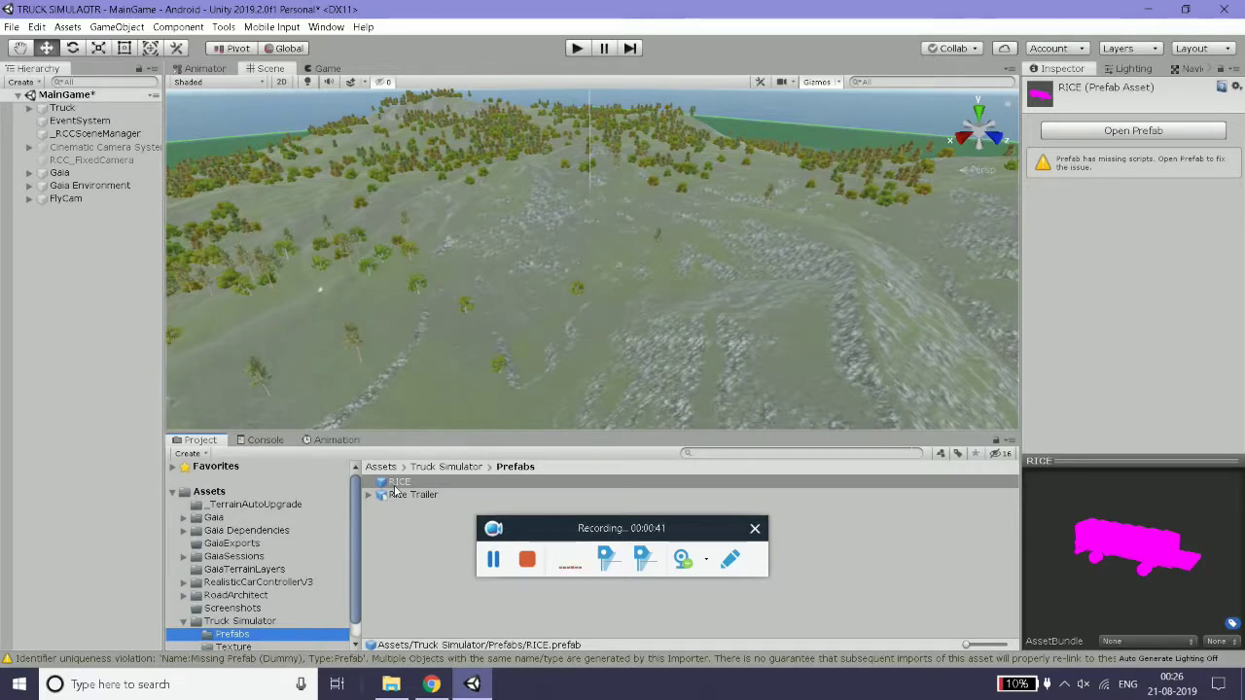
pyautogui.click(401, 482)
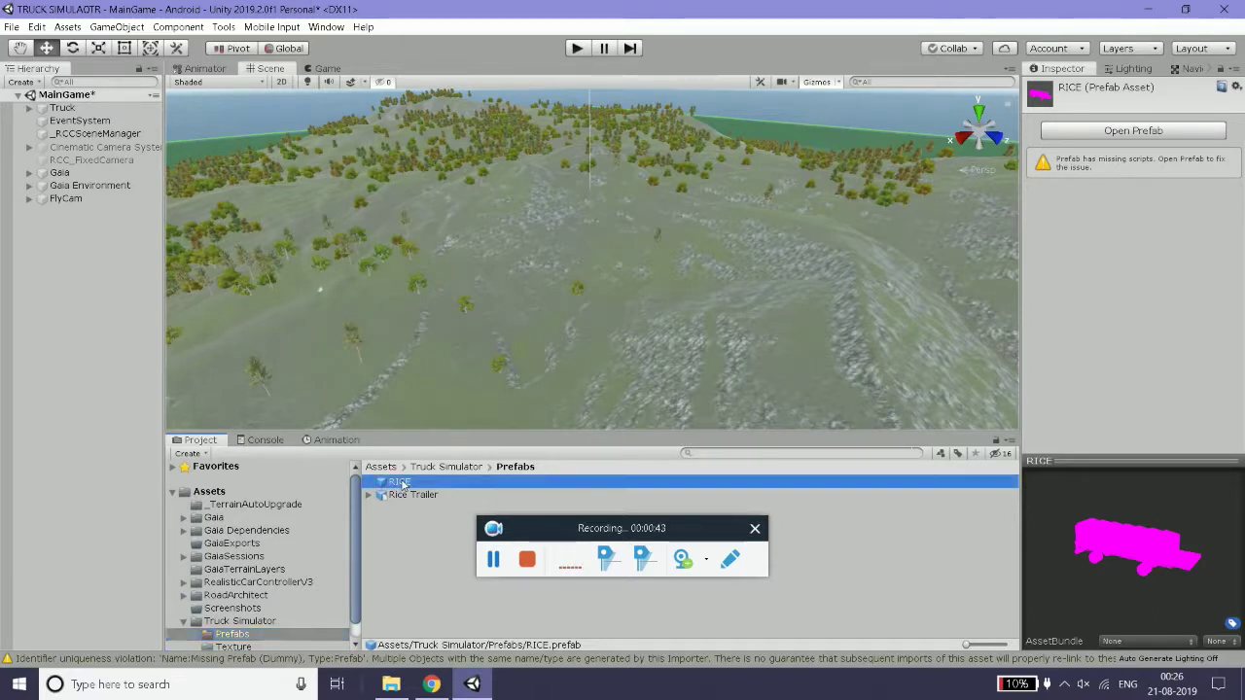
# - Drop the RICE prefab from the Project panel onto the terrain
pyautogui.moveTo(549, 288)
pyautogui.mouseDown()
pyautogui.moveTo(647, 270)
pyautogui.moveTo(623, 278)
pyautogui.mouseUp()
pyautogui.moveTo(513, 262); pyautogui.dragTo(546, 264)
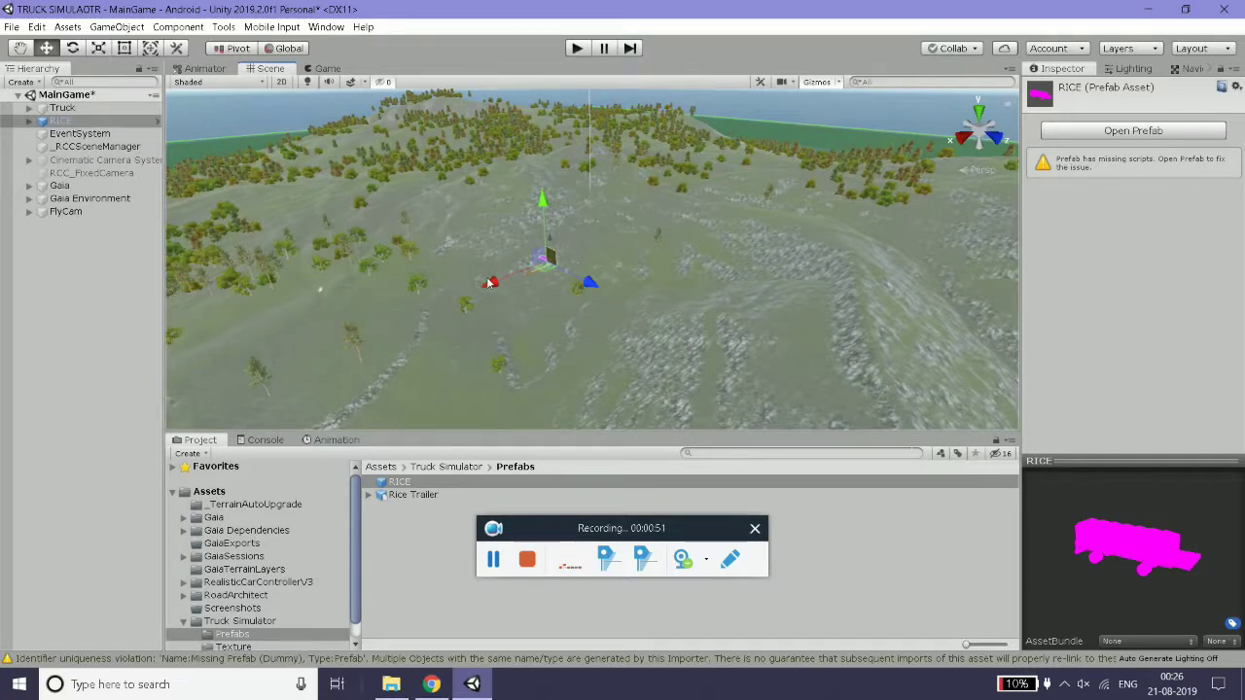
pyautogui.scroll(3, 559, 284)
pyautogui.scroll(5, 559, 284)
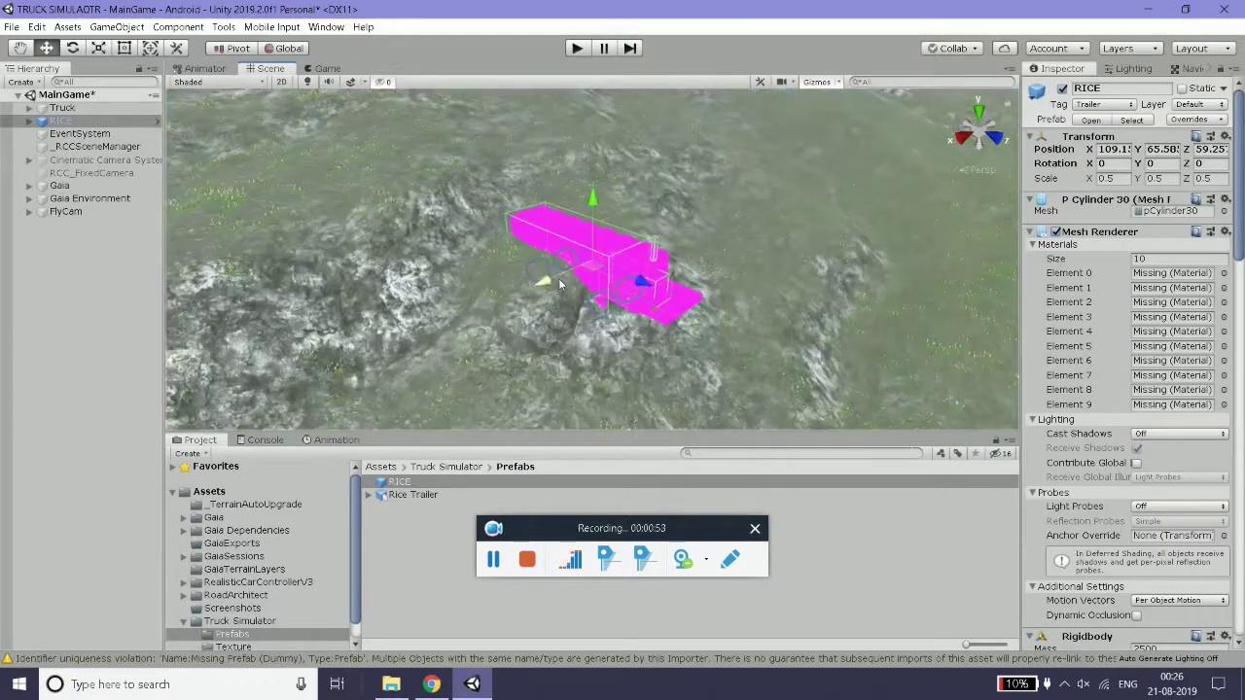
pyautogui.scroll(2, 633, 182)
# - Raise the RICE trailer to Y 75, frame it, and show the Rice Trailer model's materials
pyautogui.moveTo(591, 199)
pyautogui.mouseDown()
pyautogui.moveTo(591, 160)
pyautogui.moveTo(705, 319)
pyautogui.moveTo(621, 292)
pyautogui.moveTo(734, 301)
pyautogui.moveTo(588, 284)
pyautogui.mouseUp()
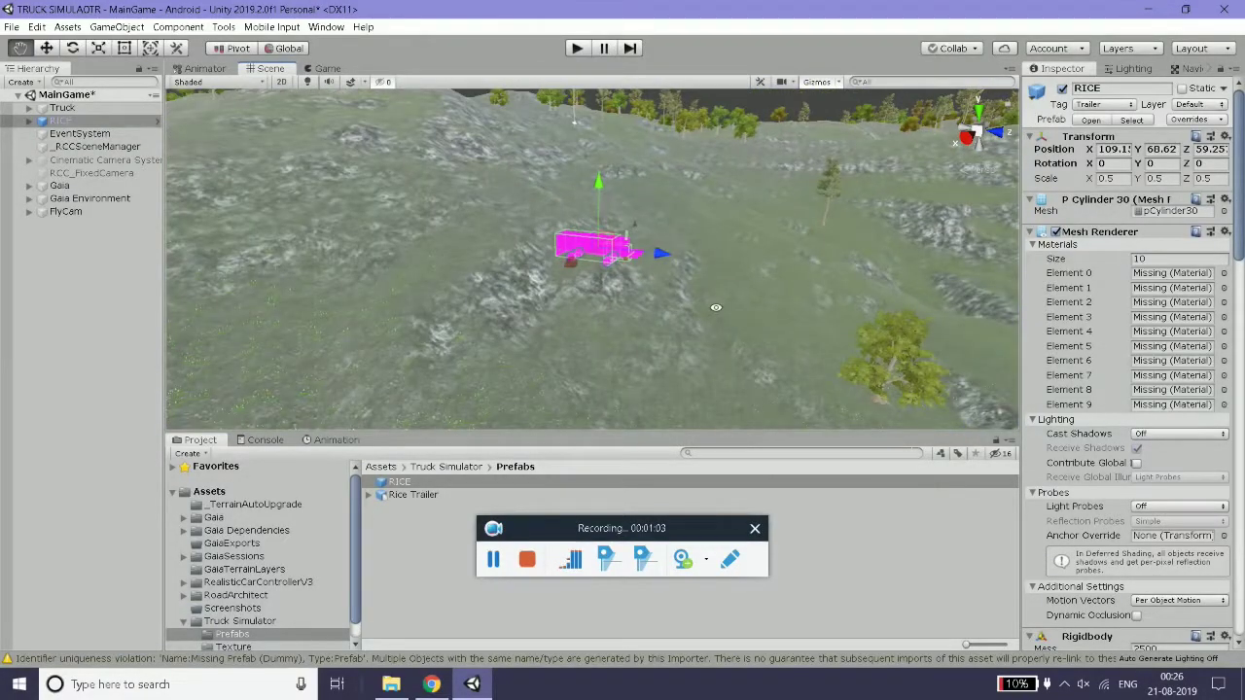
pyautogui.moveTo(598, 175); pyautogui.dragTo(598, 158)
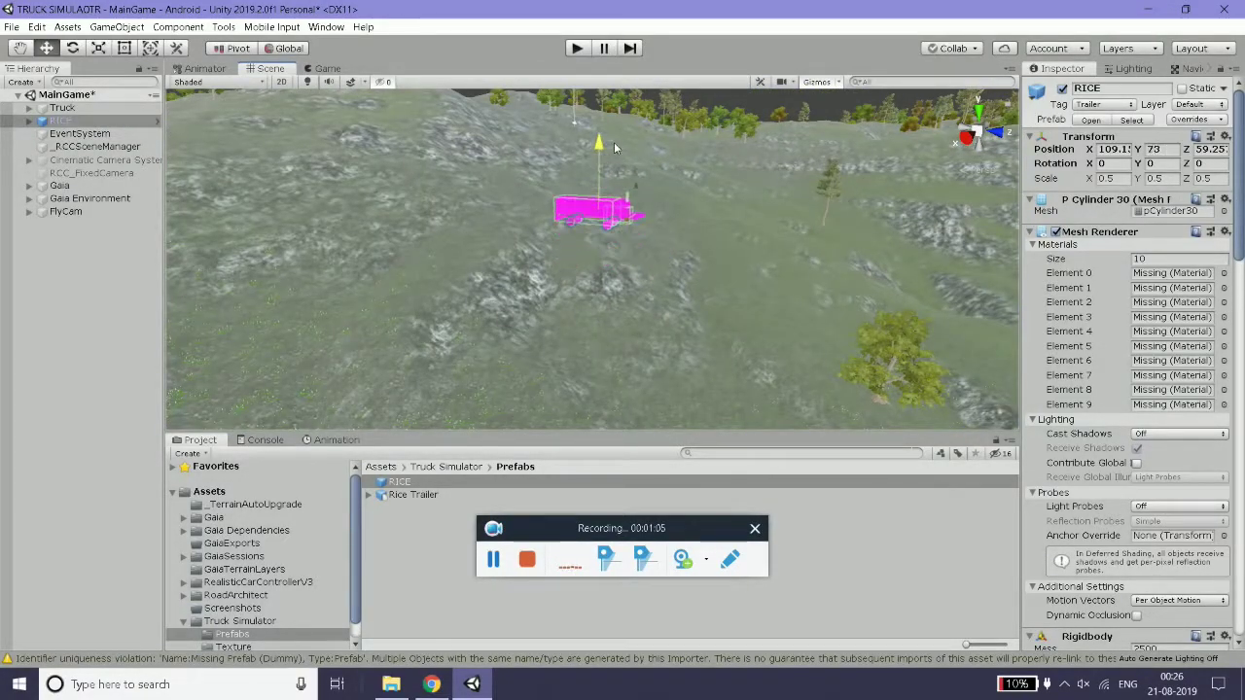
pyautogui.press('f')
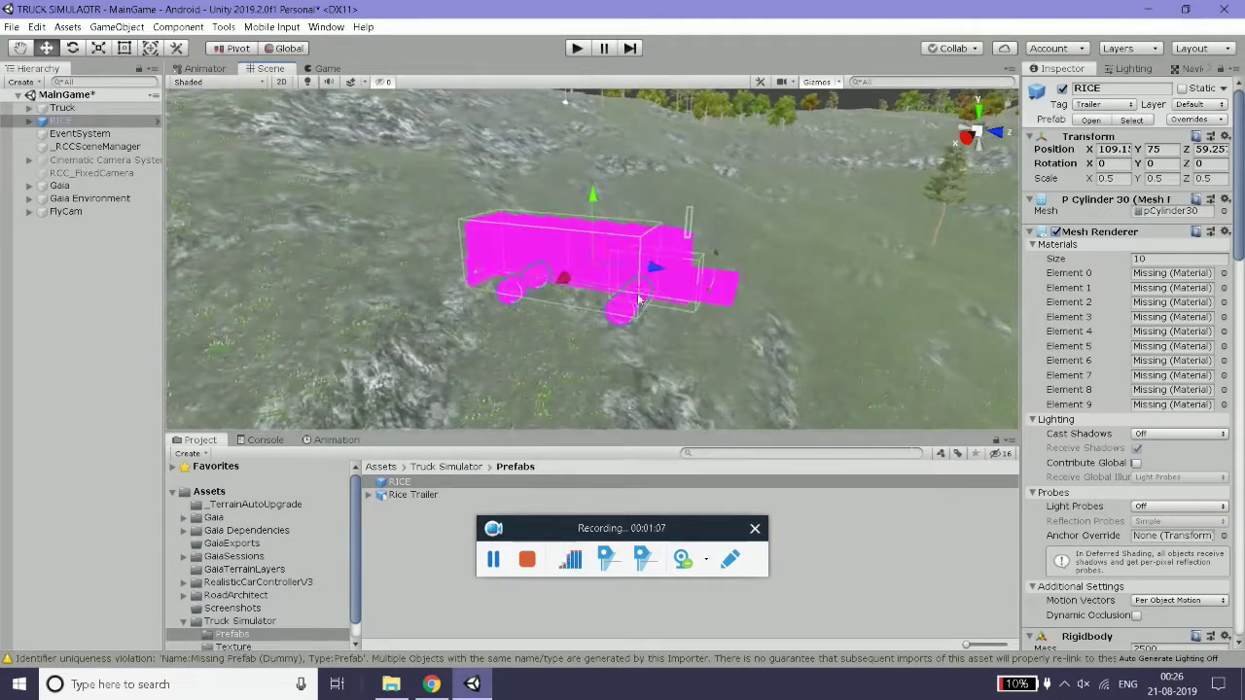
pyautogui.click(420, 497)
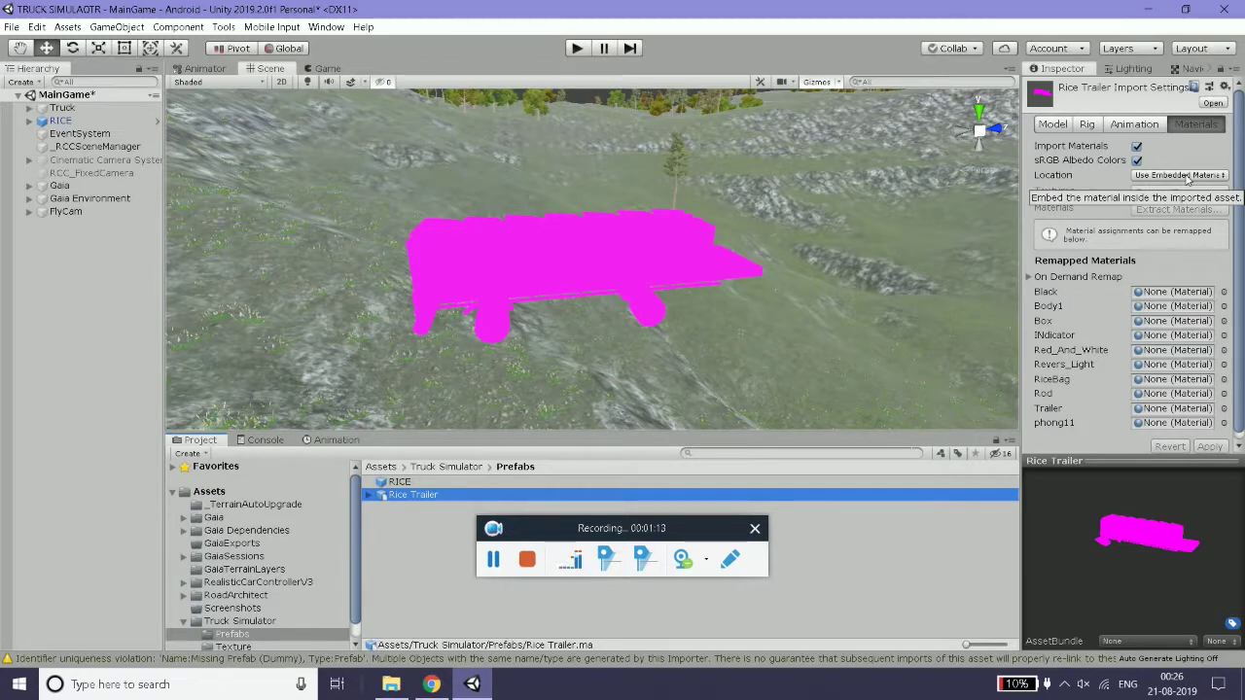
# - Confirm the Rice Trailer materials are unassigned, reselect RICE, and bring up the Prefabs folder's context menu
pyautogui.scroll(-1, 1094, 327)
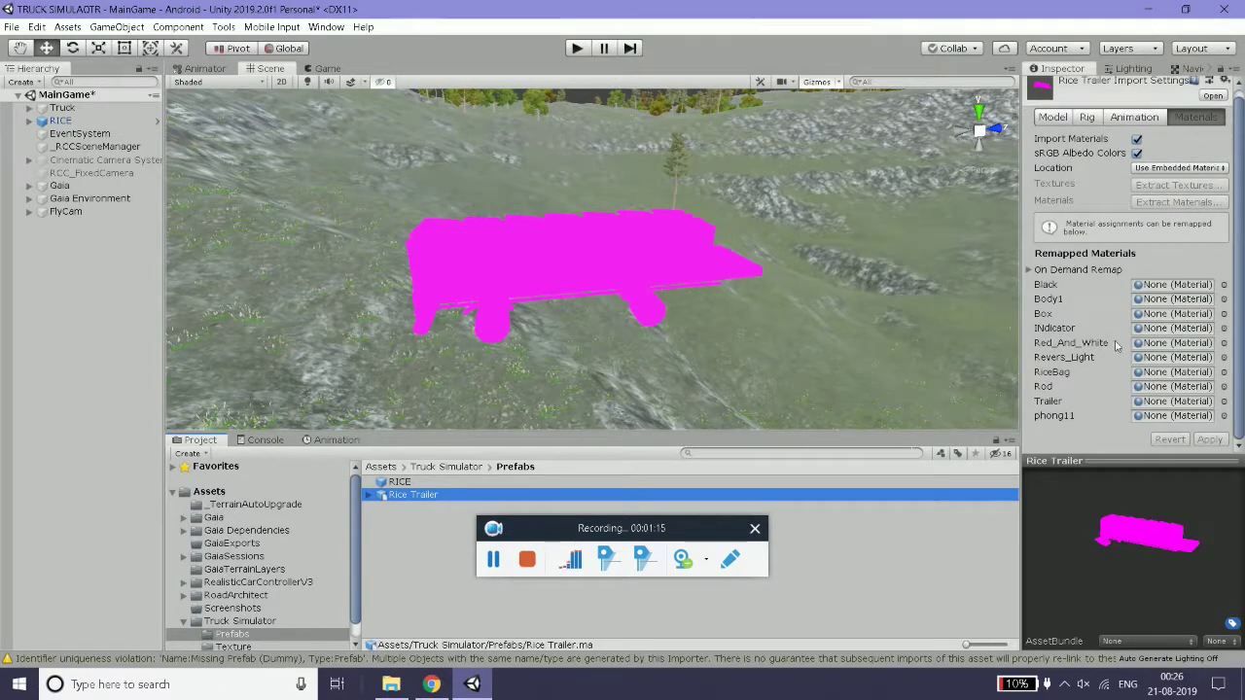
pyautogui.scroll(1, 1169, 391)
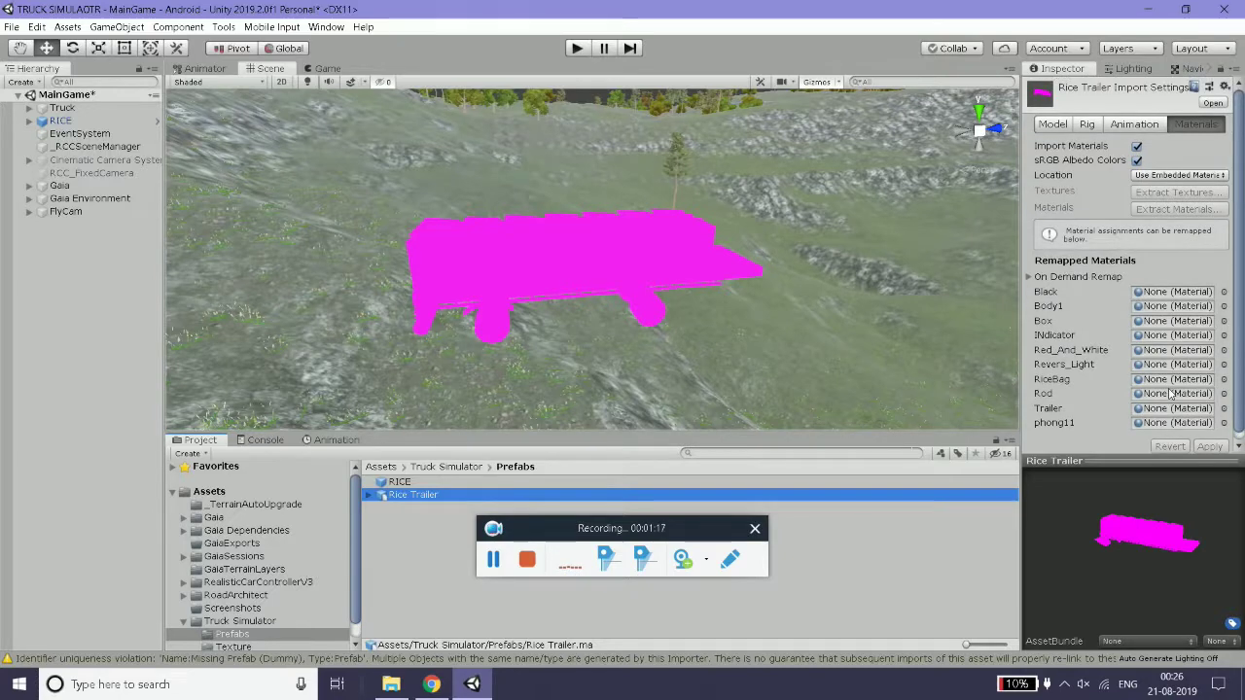
pyautogui.click(523, 309)
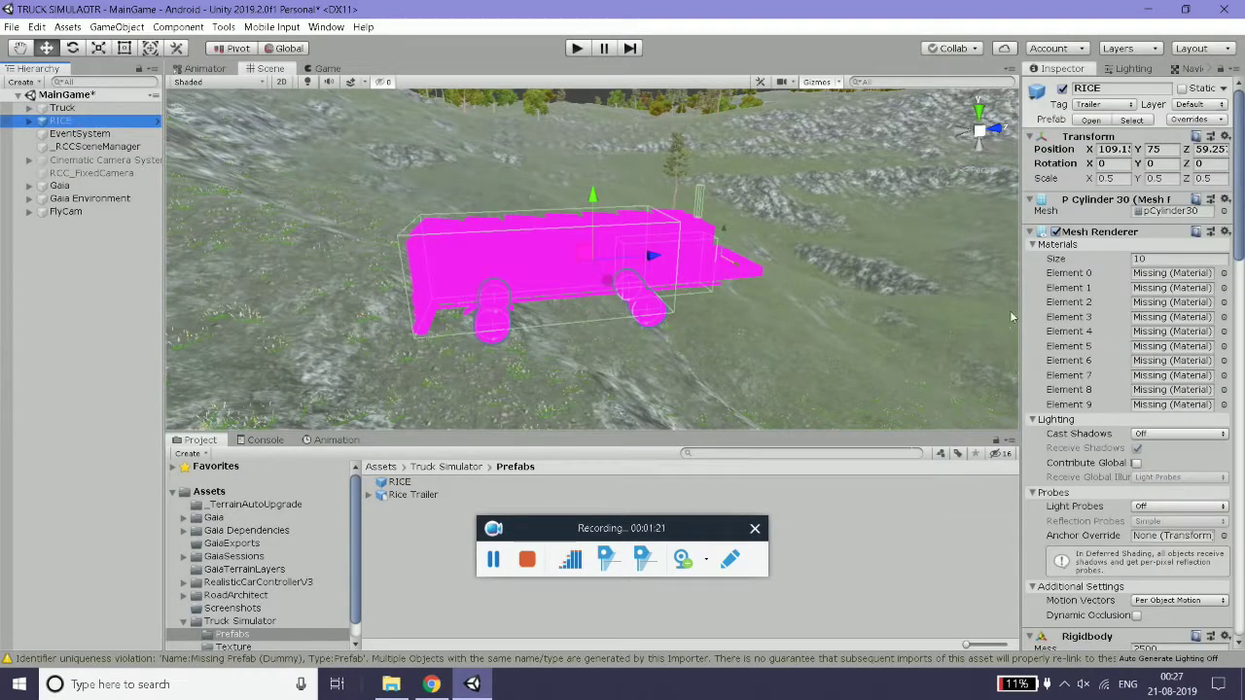
pyautogui.click(408, 543)
pyautogui.rightClick(408, 543)
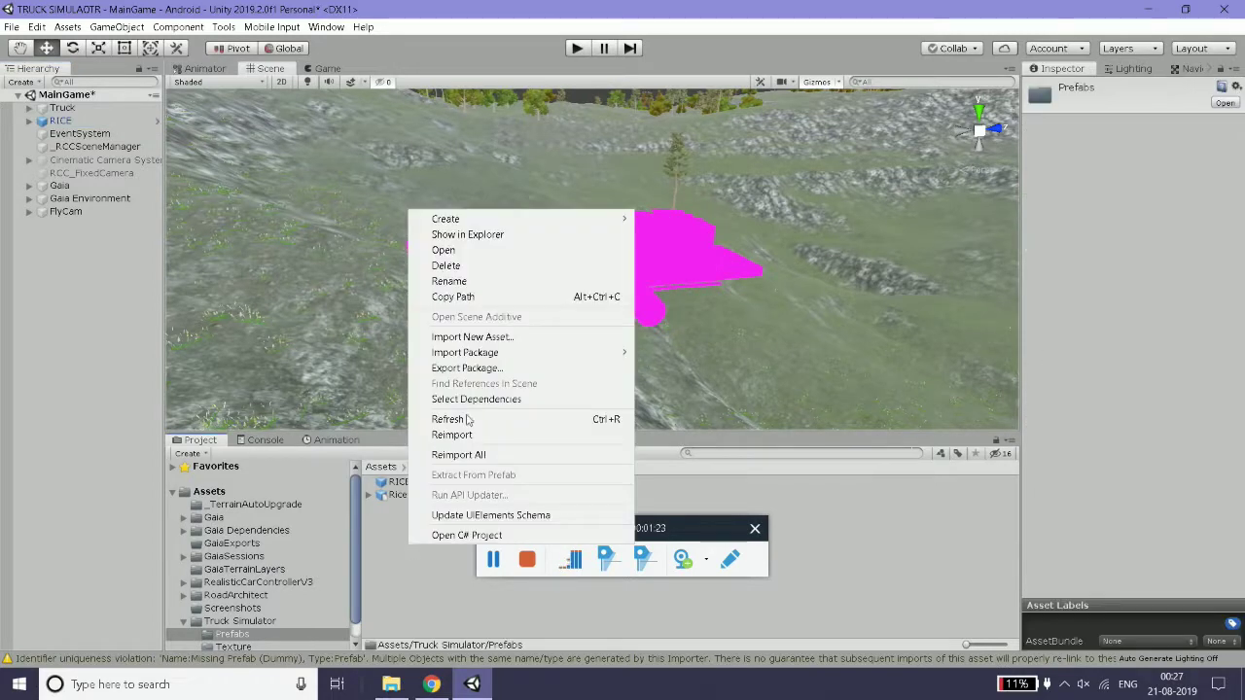
# - Add a folder named Material inside the Prefabs folder
pyautogui.moveTo(506, 218)
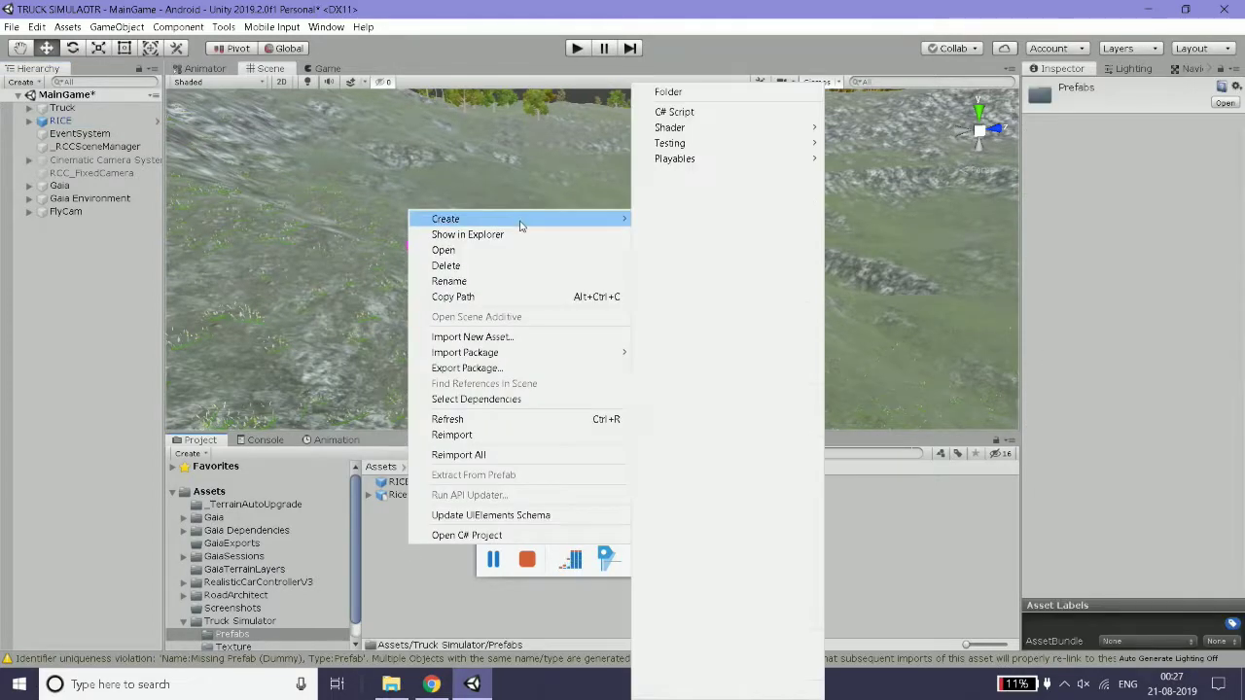
pyautogui.click(757, 97)
pyautogui.write('Material')
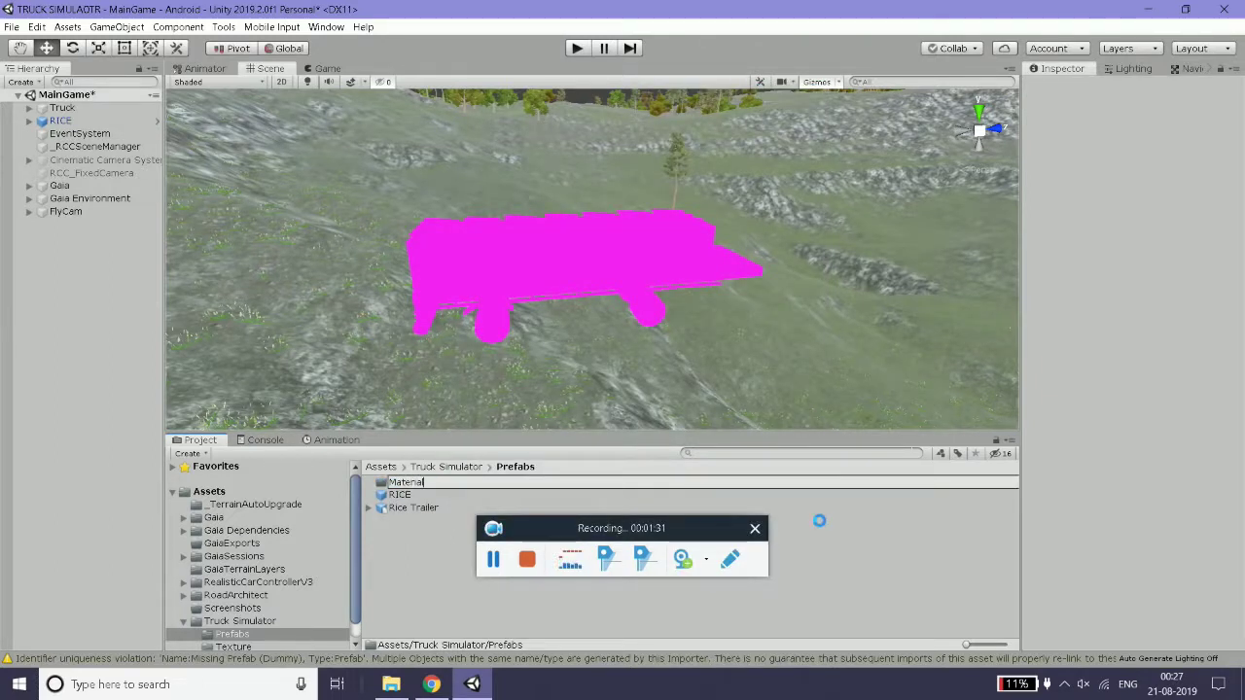
pyautogui.press('Return')
pyautogui.rightClick(420, 522)
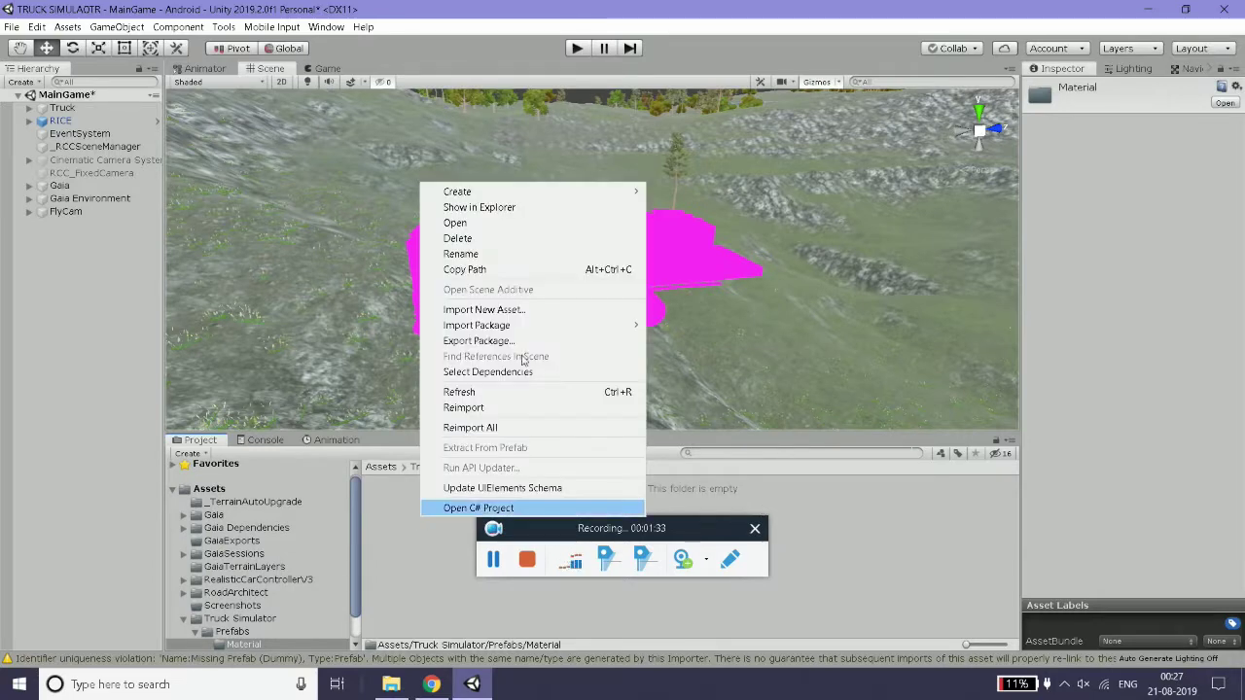
# - Create a Standard material named Body in the Material folder, then reselect RICE
pyautogui.moveTo(564, 197)
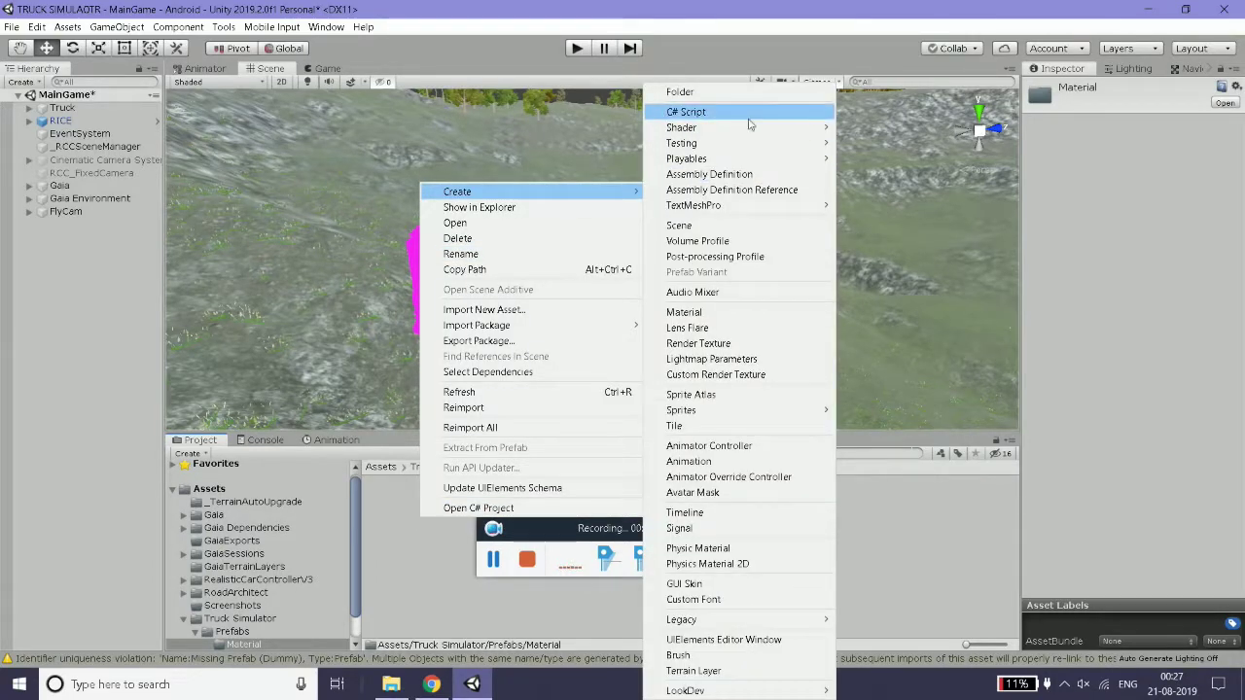
pyautogui.click(734, 312)
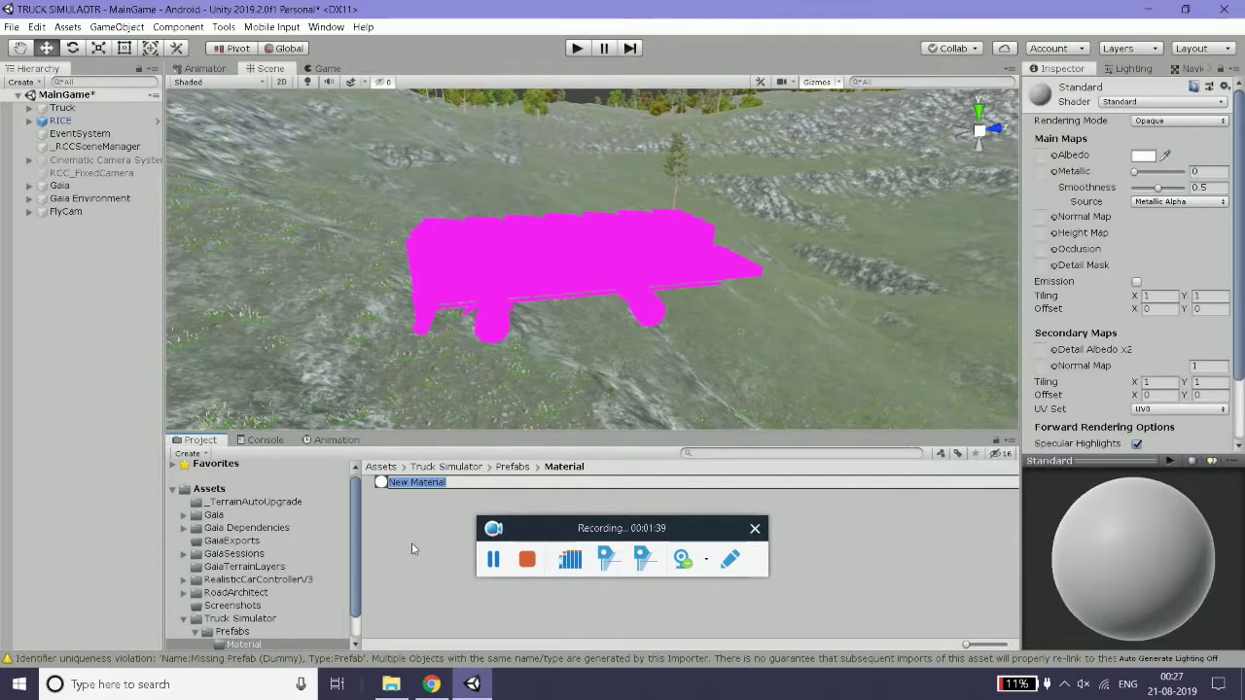
pyautogui.write('Body')
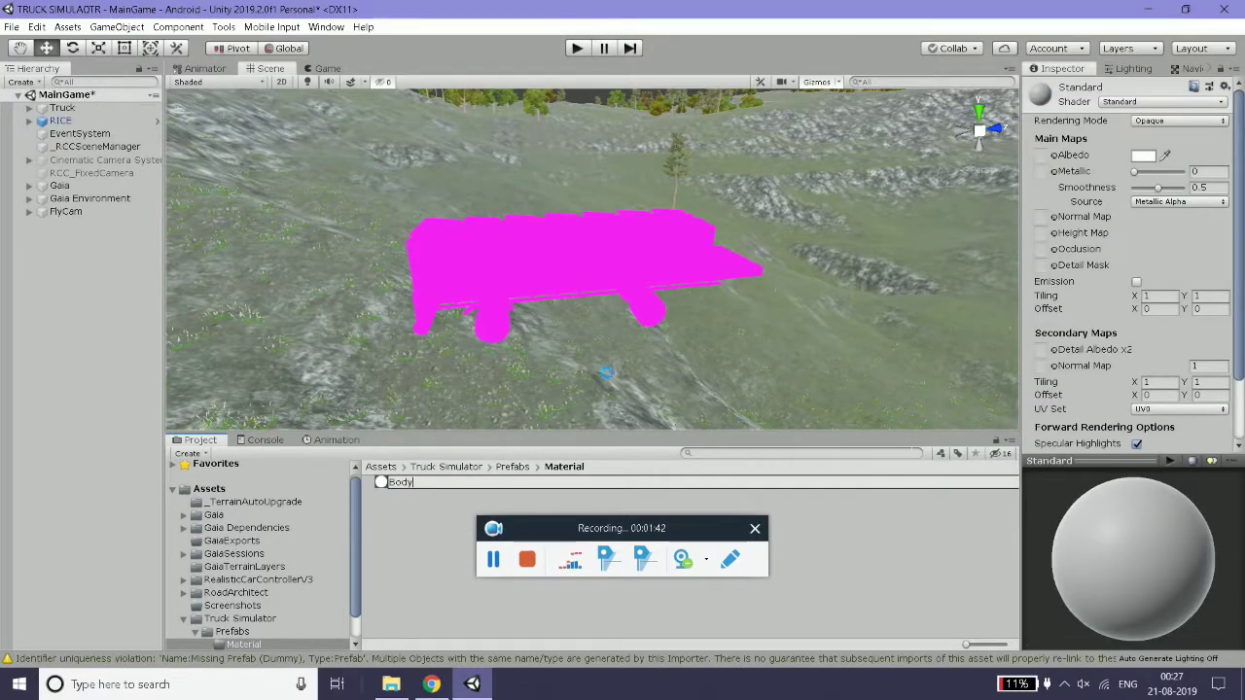
pyautogui.press('Return')
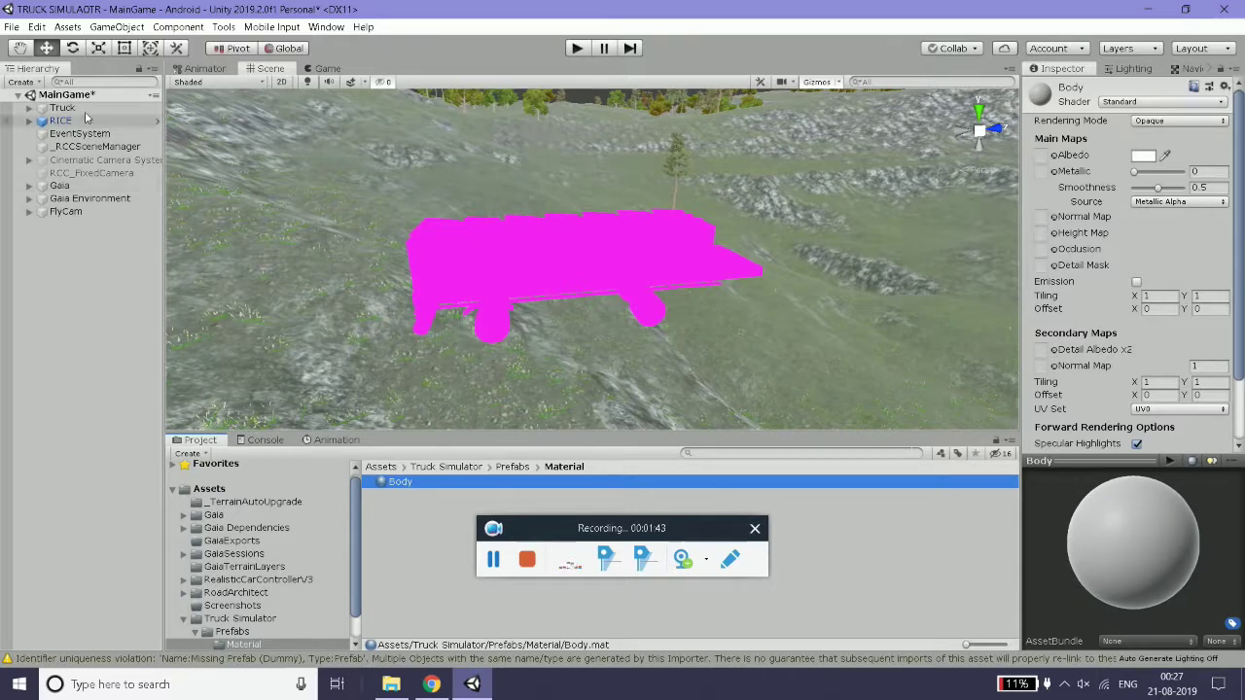
pyautogui.click(74, 122)
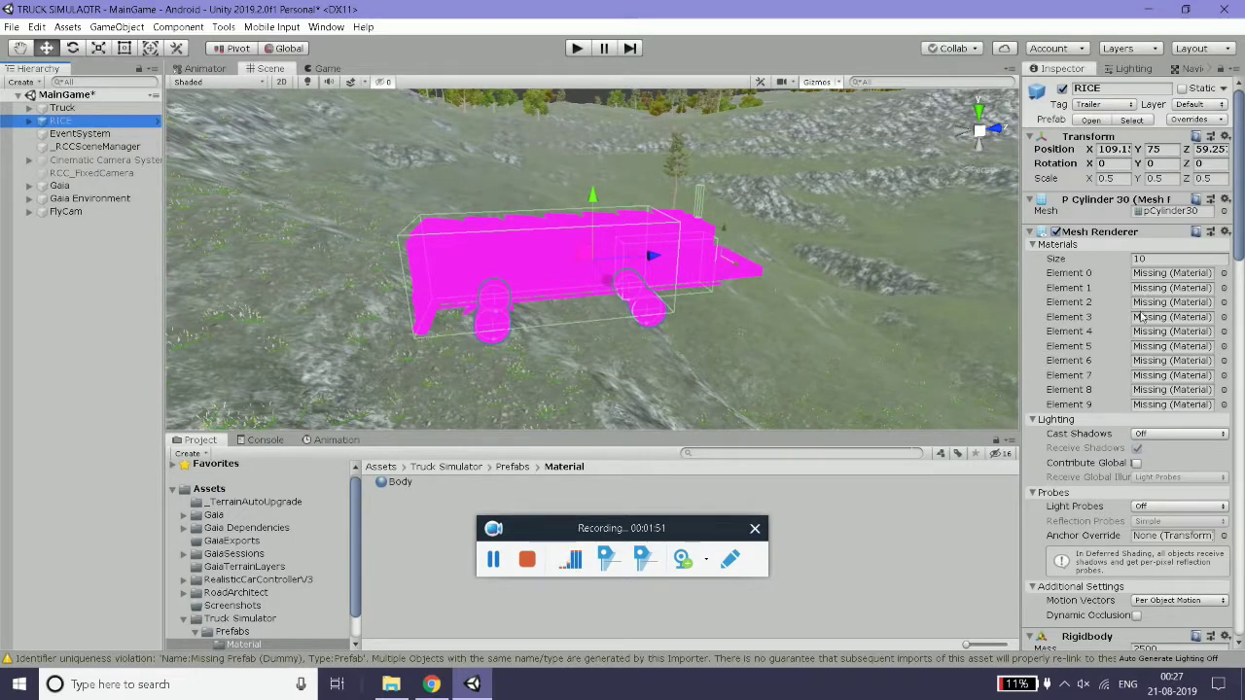
# - Drag the RICE trailer from the Hierarchy onto the RICE prefab in the Prefabs folder
pyautogui.scroll(-3, 1173, 423)
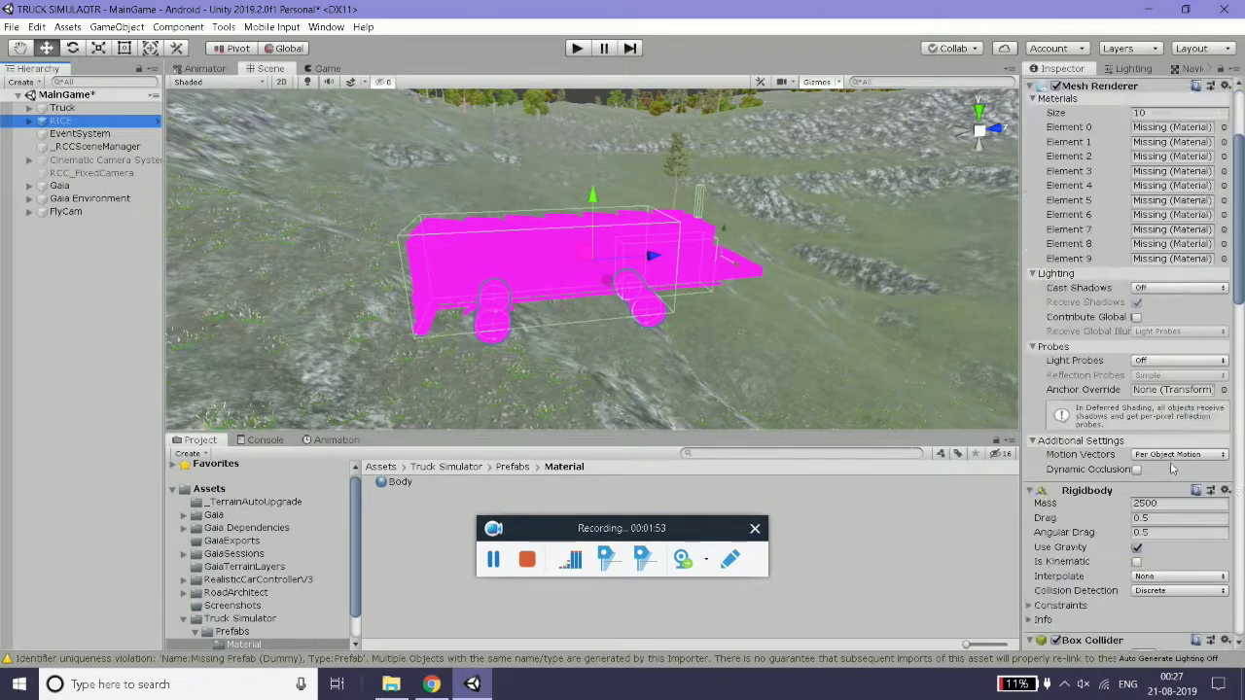
pyautogui.scroll(-2, 1172, 471)
pyautogui.scroll(-3, 1172, 472)
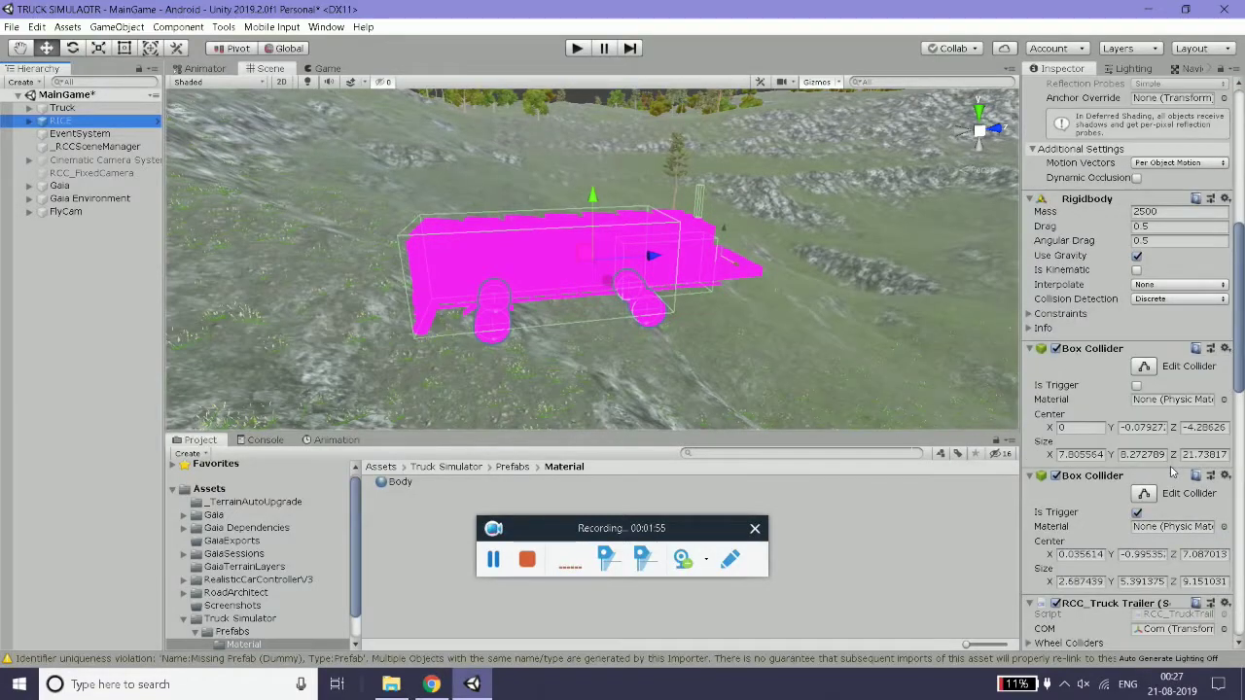
pyautogui.scroll(-5, 1172, 472)
pyautogui.scroll(3, 1172, 471)
pyautogui.scroll(10, 1172, 472)
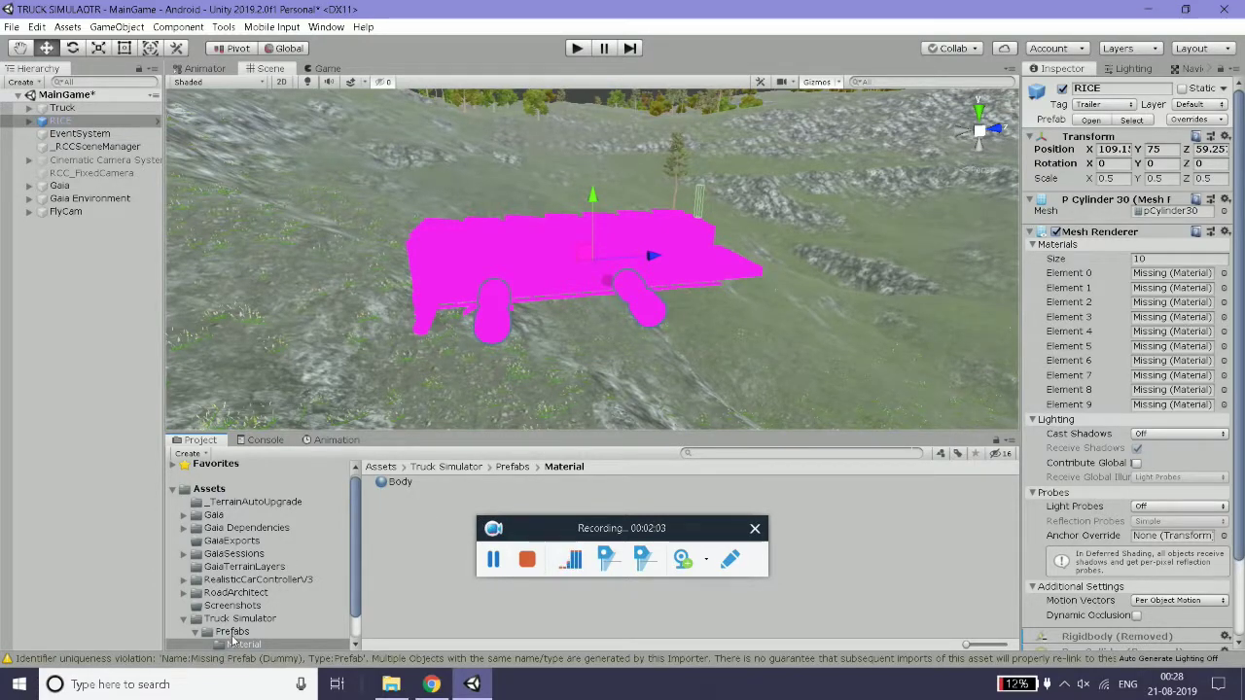
pyautogui.click(233, 633)
pyautogui.moveTo(47, 126)
pyautogui.mouseDown()
pyautogui.moveTo(402, 498)
pyautogui.moveTo(950, 498)
pyautogui.mouseUp()
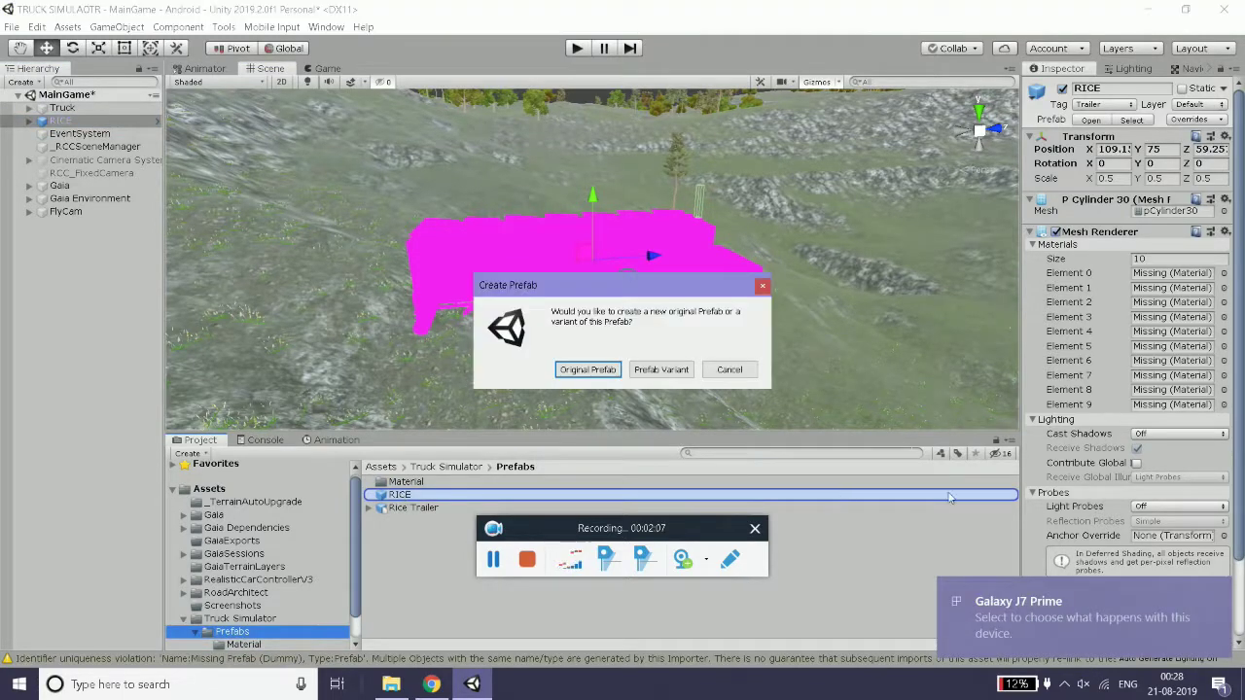
# - Choose Original Prefab in the Create Prefab dialog
pyautogui.click(566, 369)
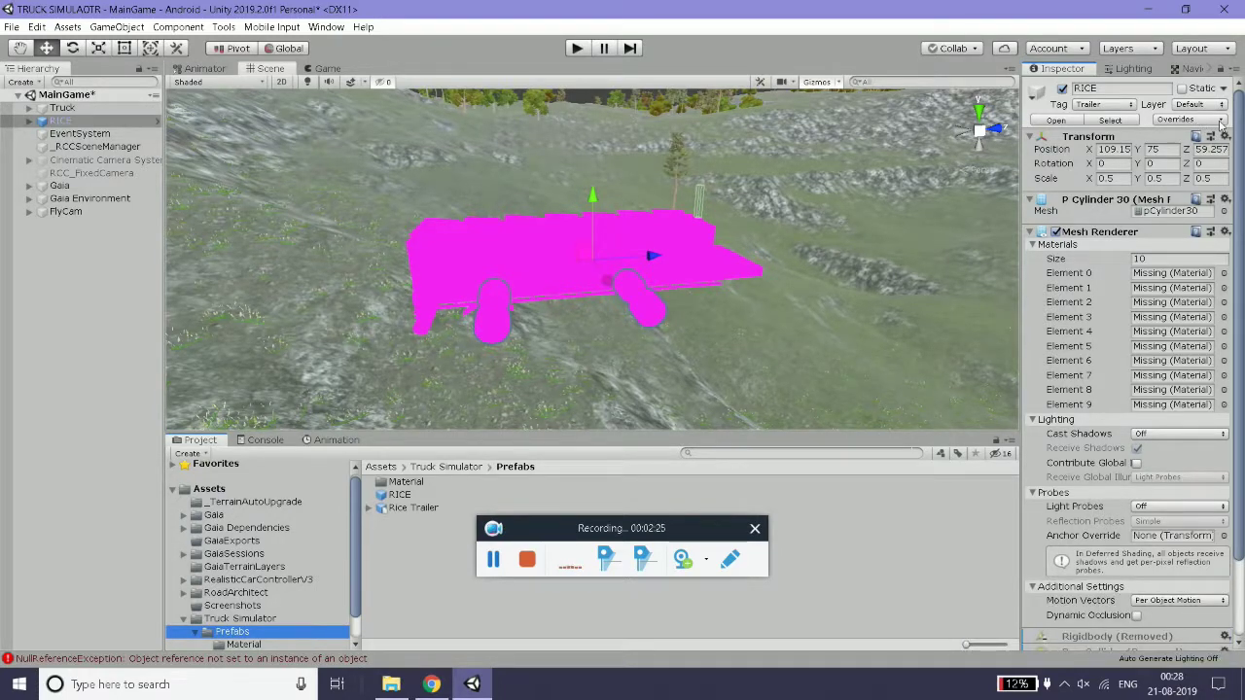
pyautogui.scroll(2, 475, 284)
# - Select the RICE trailer and leave its layer set to Default
pyautogui.scroll(1, 476, 285)
pyautogui.scroll(2, 487, 285)
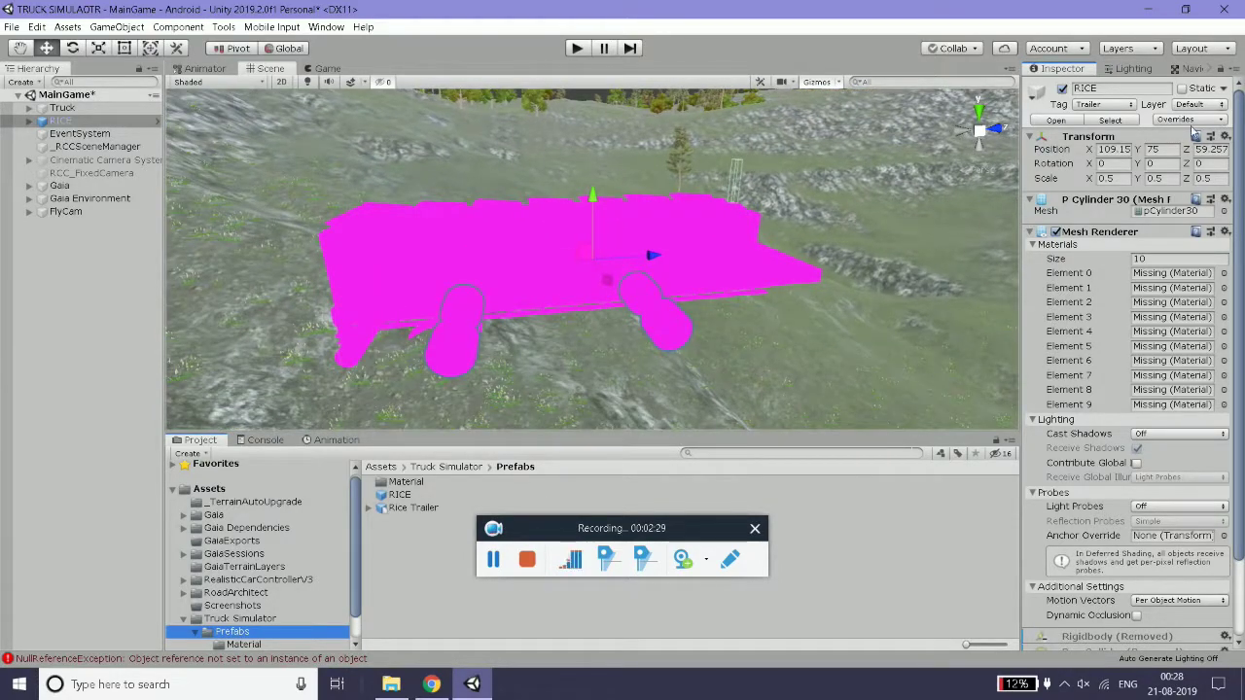
pyautogui.click(67, 124)
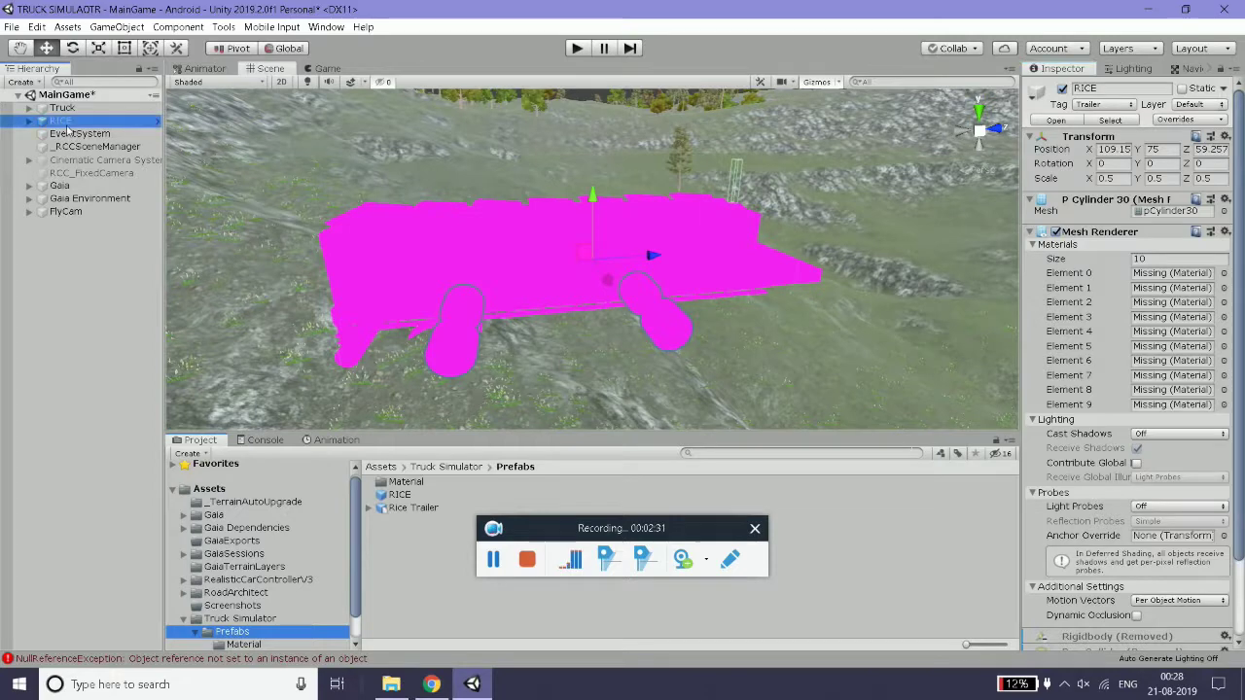
pyautogui.click(72, 158)
pyautogui.click(64, 121)
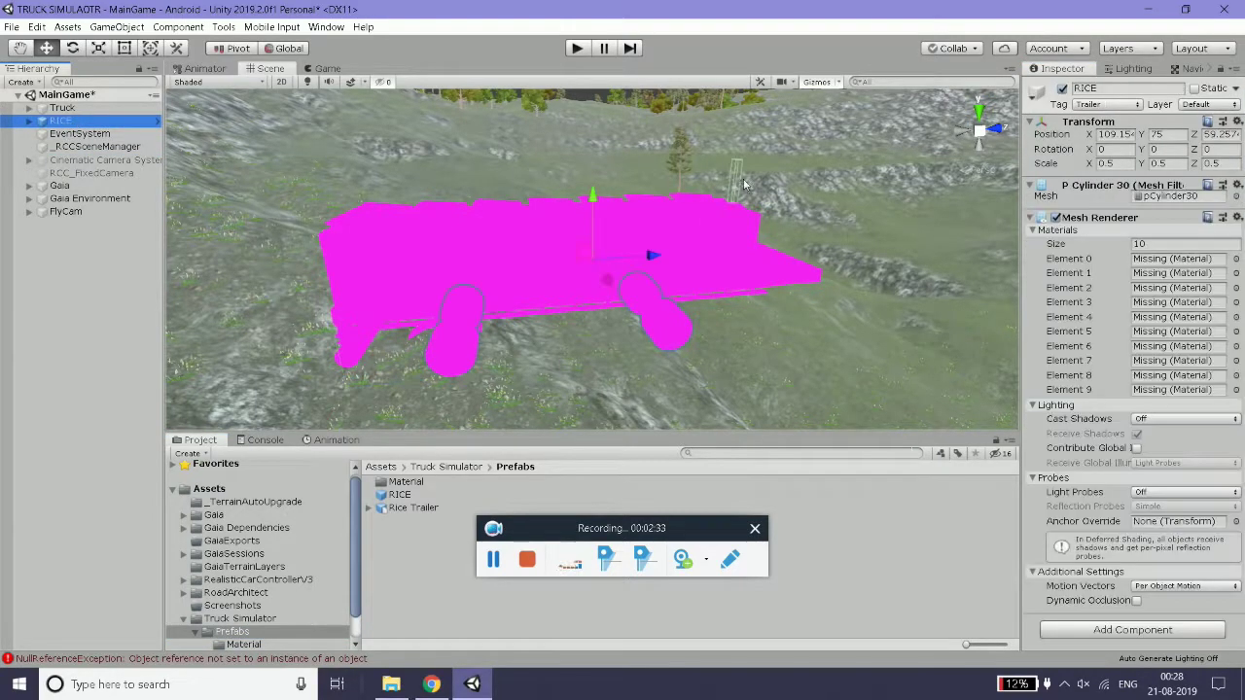
pyautogui.click(1215, 106)
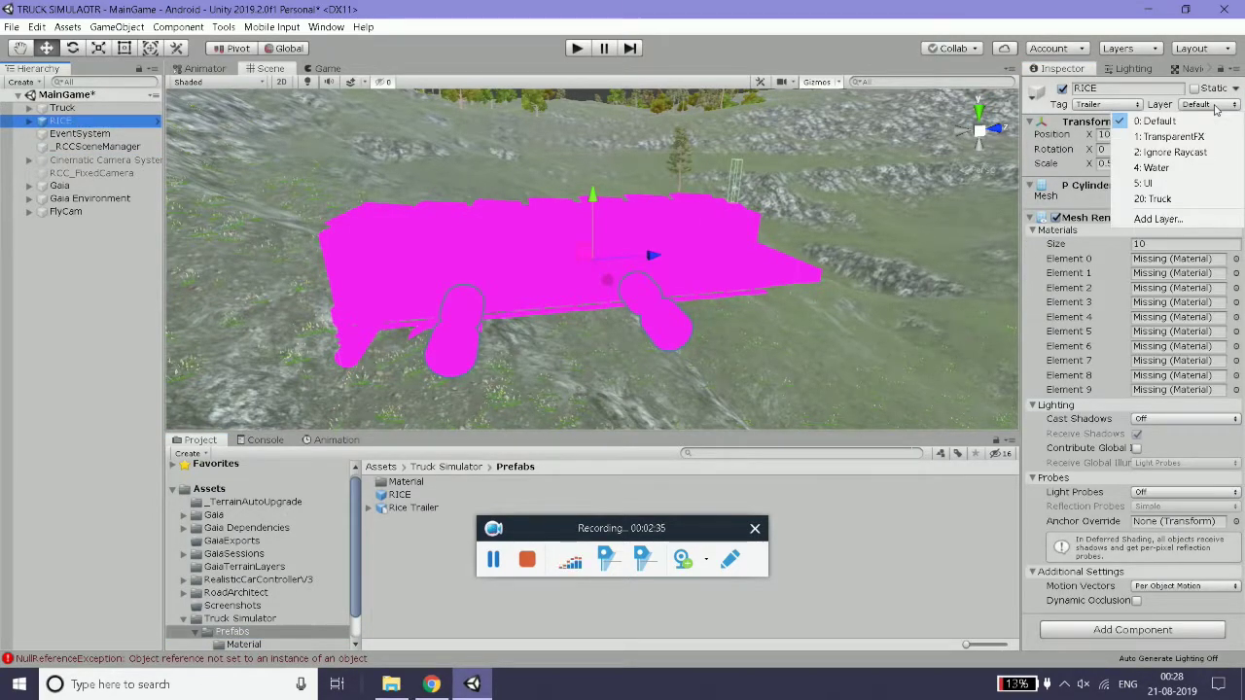
pyautogui.click(1088, 166)
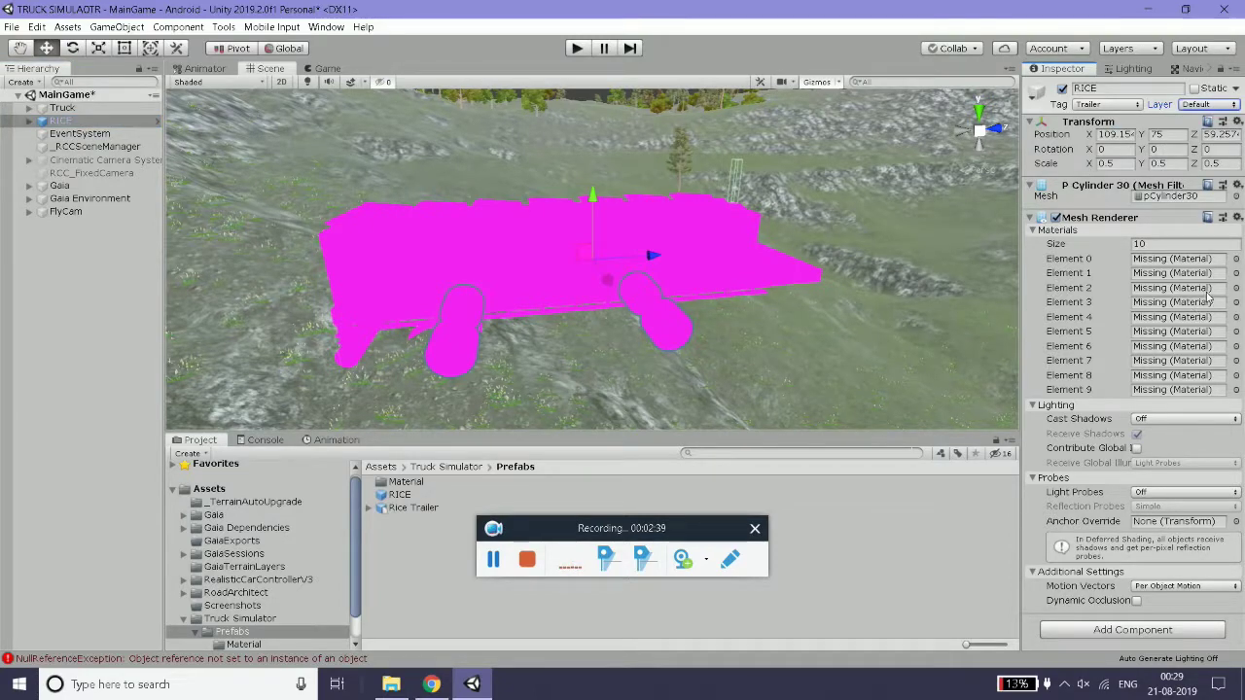
pyautogui.click(105, 160)
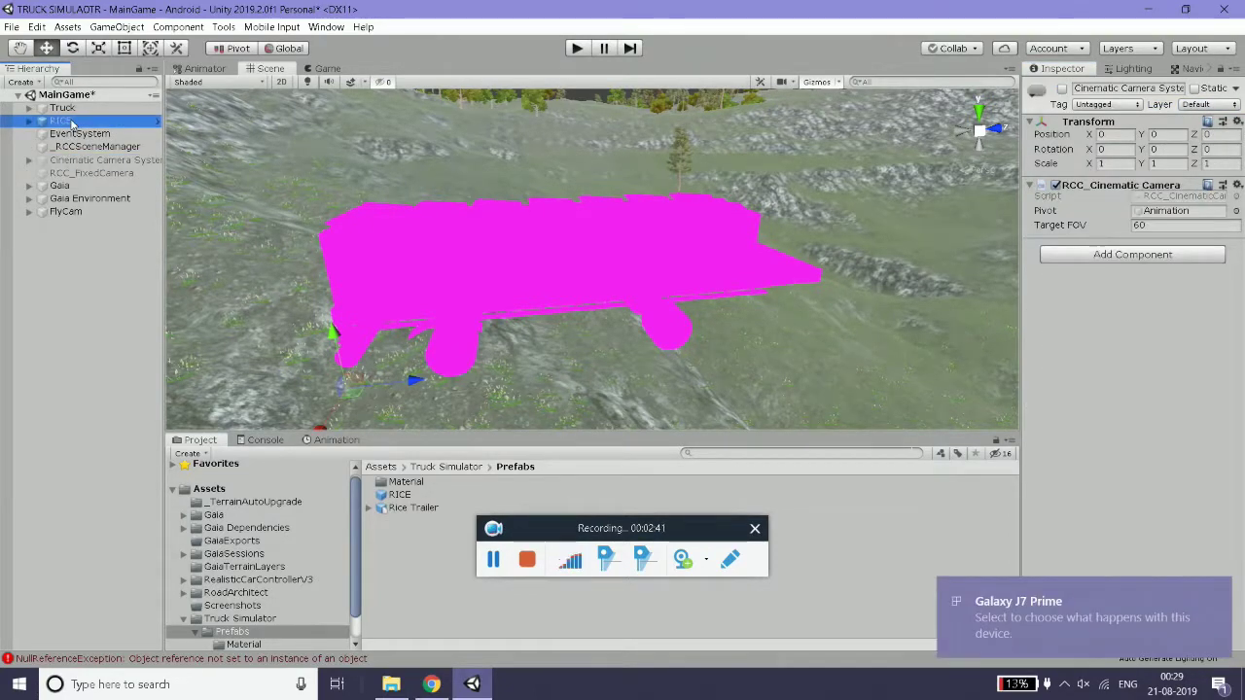
pyautogui.click(60, 120)
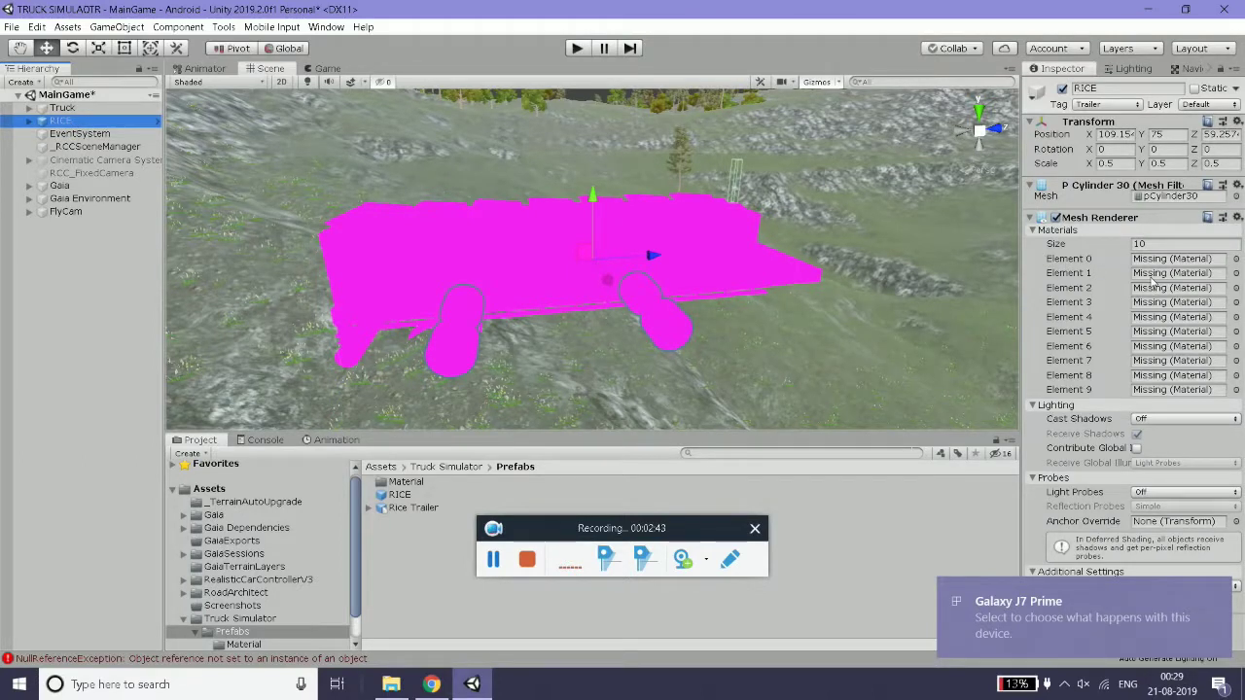
# - Open the Prefabs/Material folder and show the Body material's settings
pyautogui.click(405, 483)
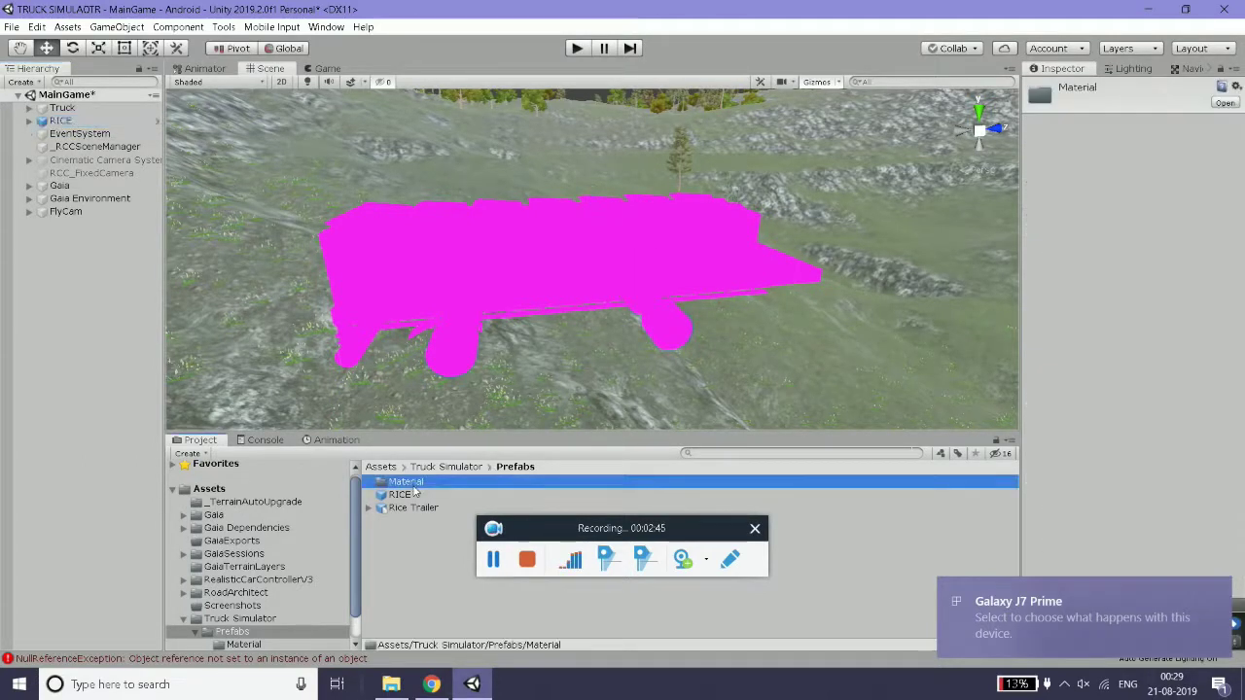
pyautogui.doubleClick(407, 483)
pyautogui.click(70, 121)
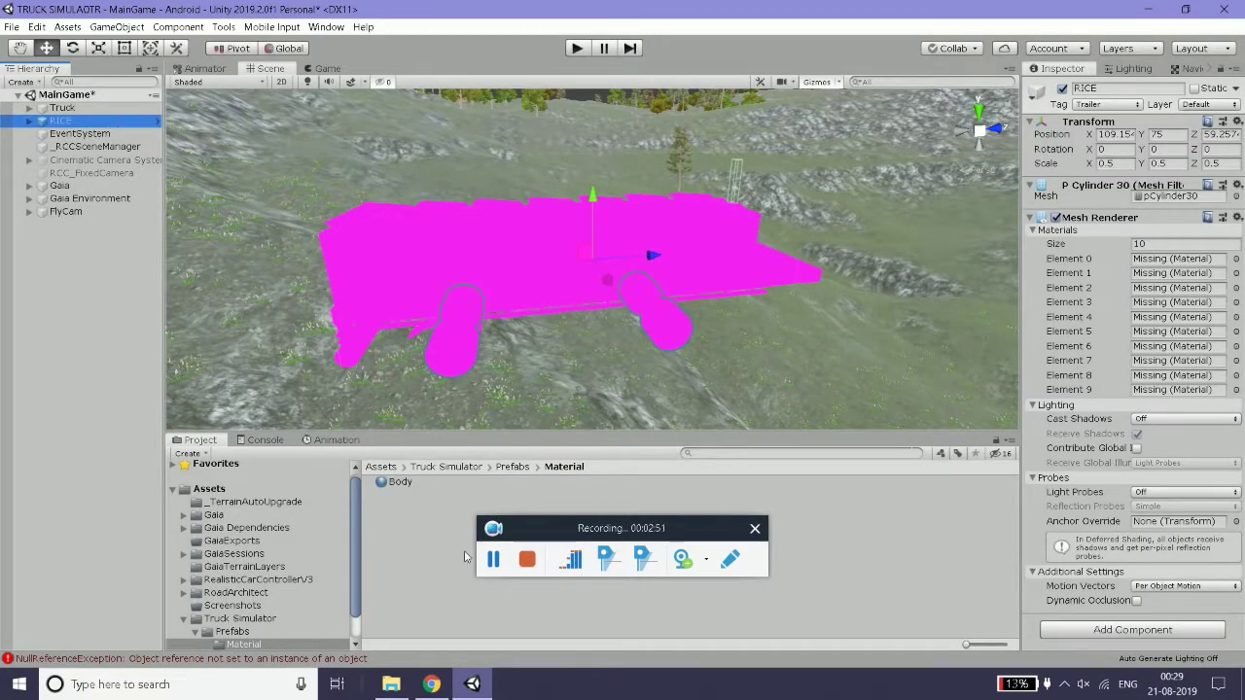
pyautogui.click(396, 483)
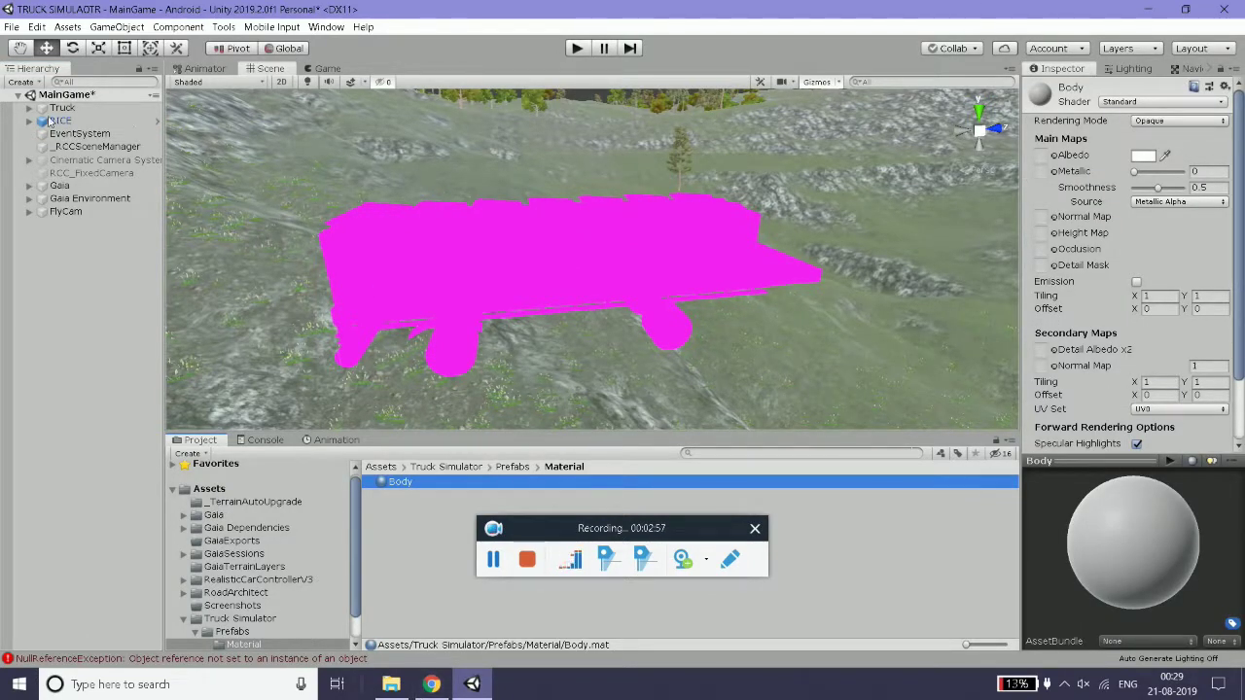
# - Drag the Body material onto the trailer's body in the Scene view
pyautogui.moveTo(49, 121); pyautogui.dragTo(49, 124)
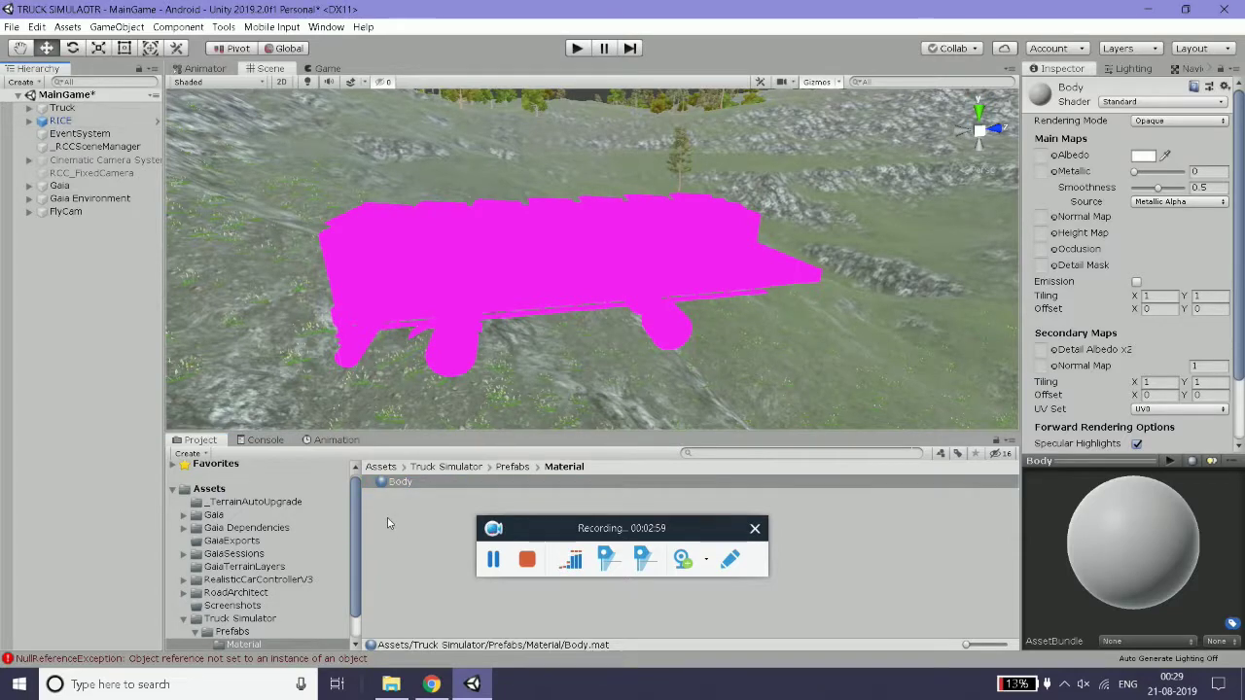
pyautogui.moveTo(49, 125); pyautogui.dragTo(1148, 235)
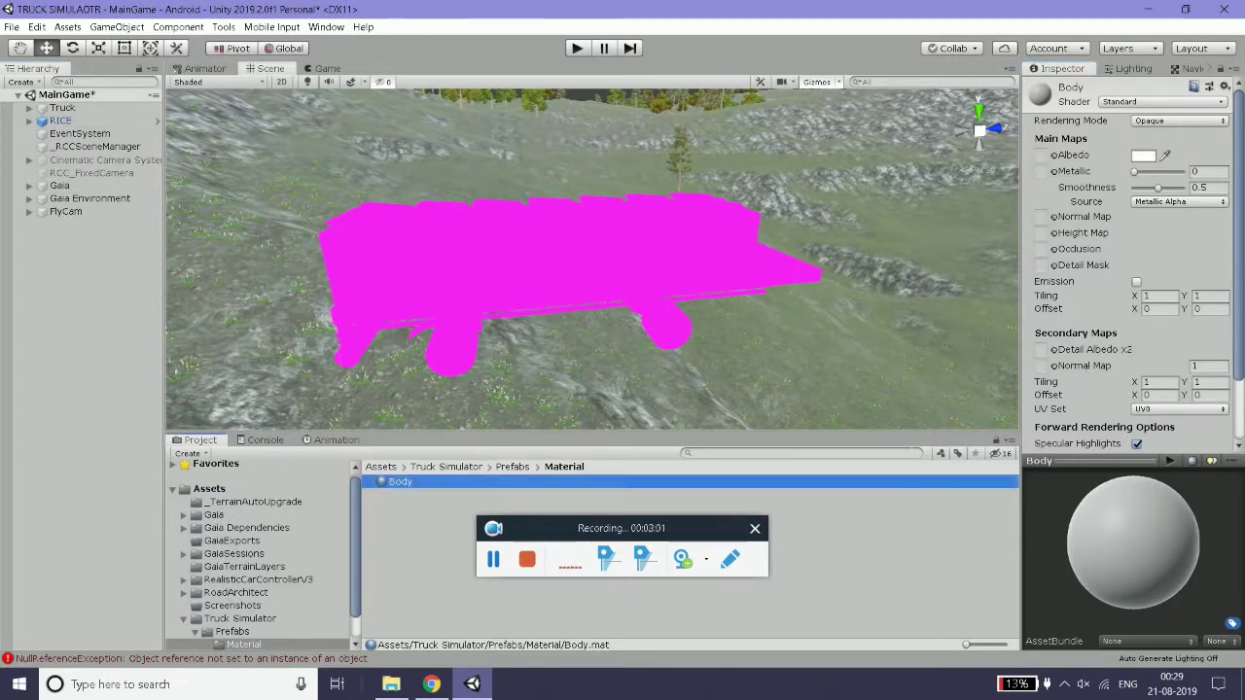
pyautogui.moveTo(396, 485); pyautogui.dragTo(450, 352)
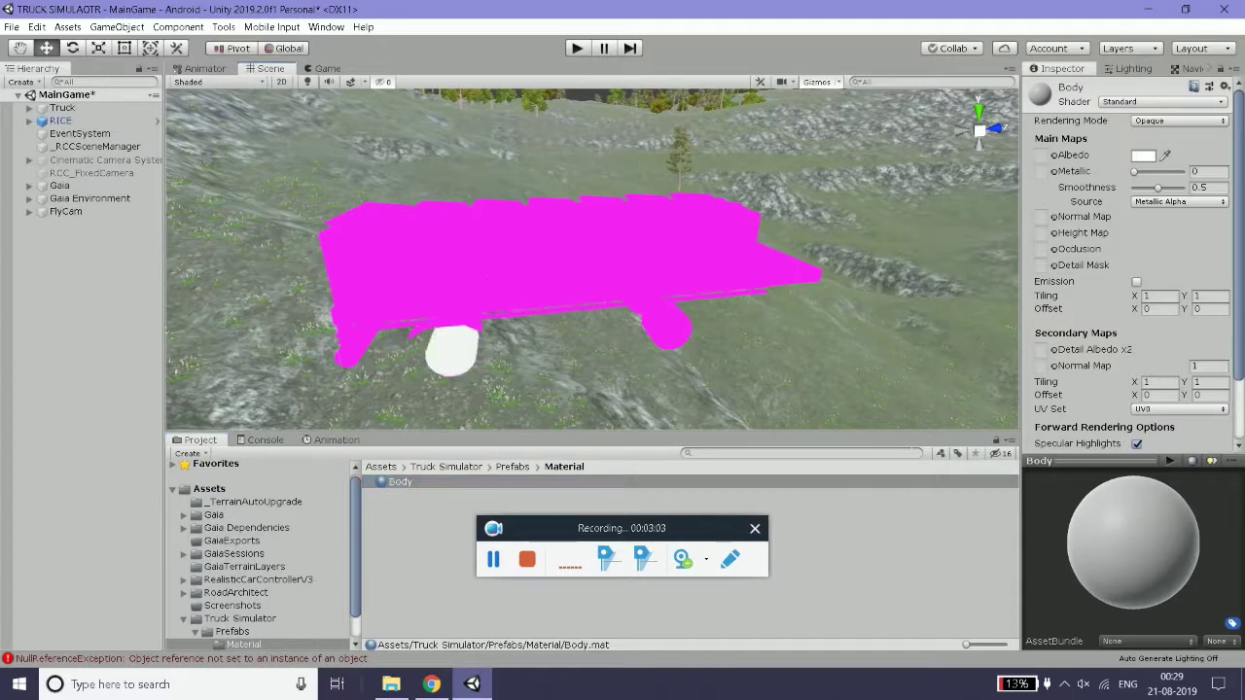
pyautogui.moveTo(502, 276); pyautogui.dragTo(531, 257)
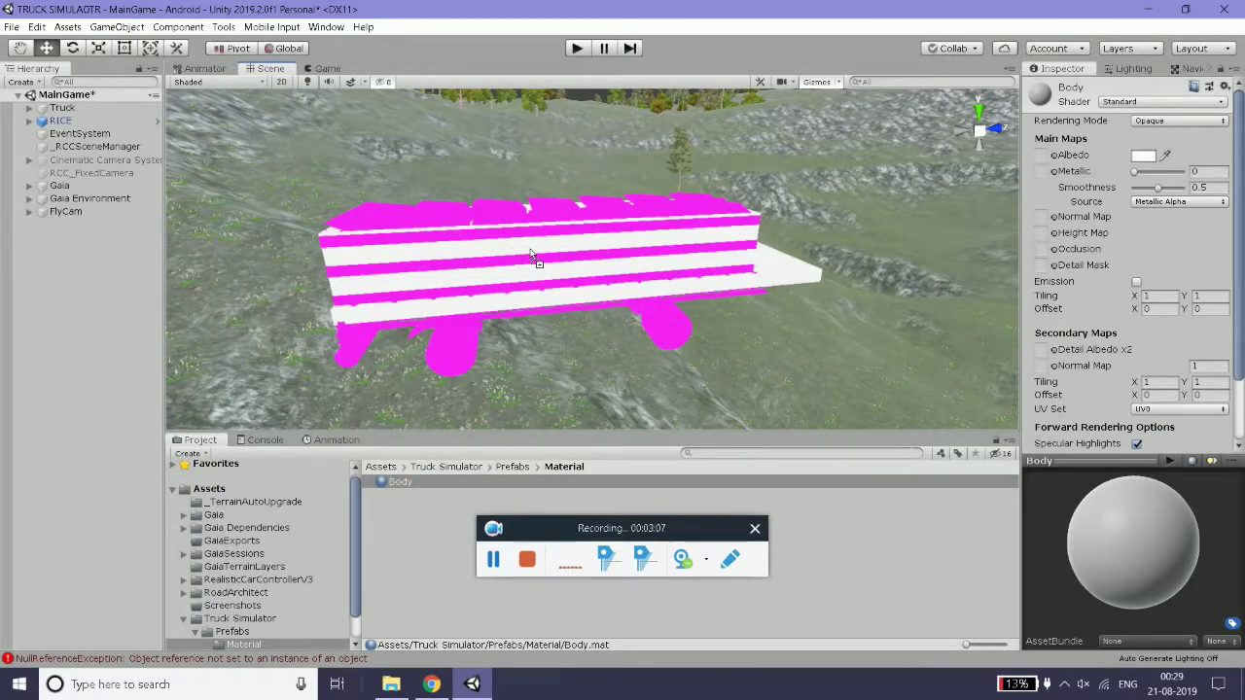
pyautogui.moveTo(531, 257)
pyautogui.mouseDown()
pyautogui.moveTo(336, 333)
pyautogui.moveTo(584, 252)
pyautogui.mouseUp()
# - Reapply Body to the trailer's body and orbit to inspect the white stripes
pyautogui.keyDown('alt'); pyautogui.moveTo(807, 238); pyautogui.dragTo(395, 454); pyautogui.keyUp('alt')
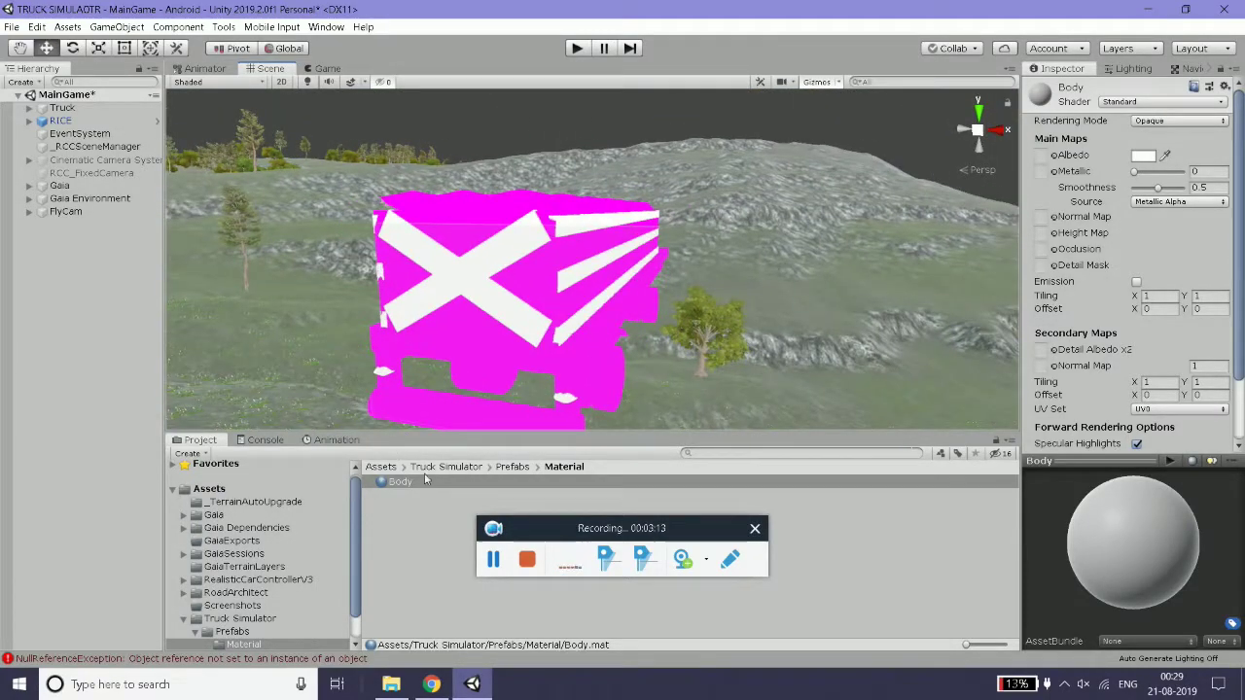
pyautogui.keyDown('alt'); pyautogui.moveTo(426, 418); pyautogui.dragTo(600, 360); pyautogui.keyUp('alt')
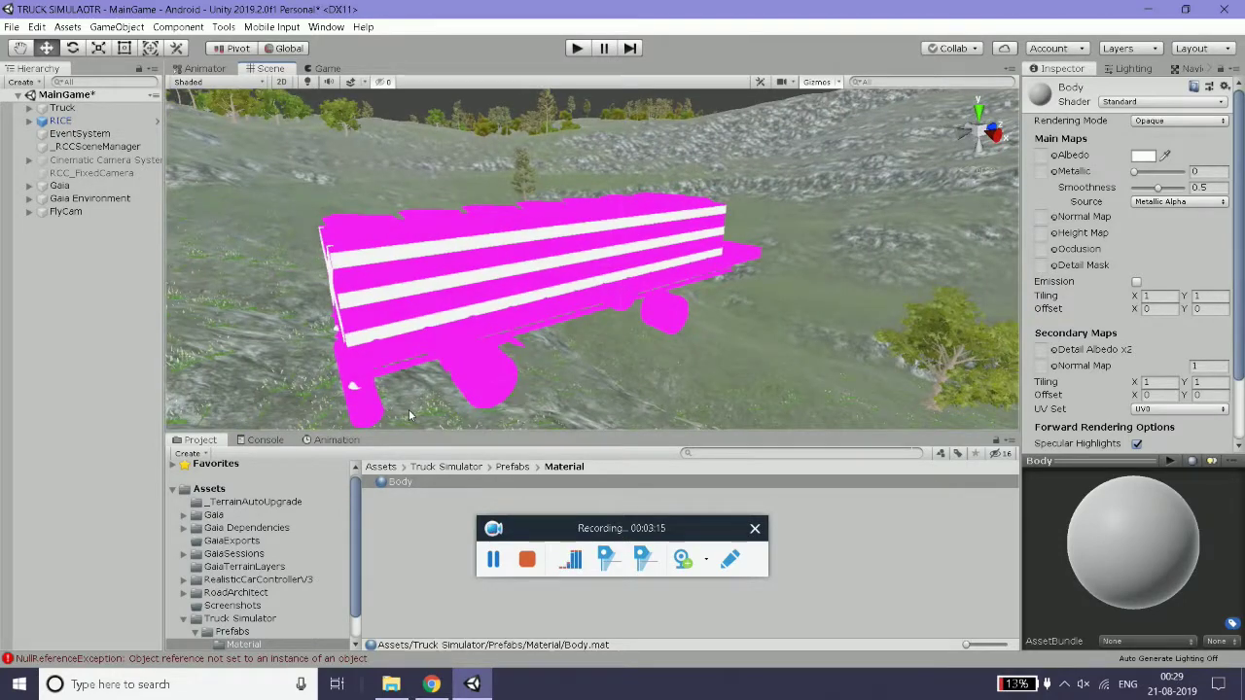
pyautogui.click(71, 122)
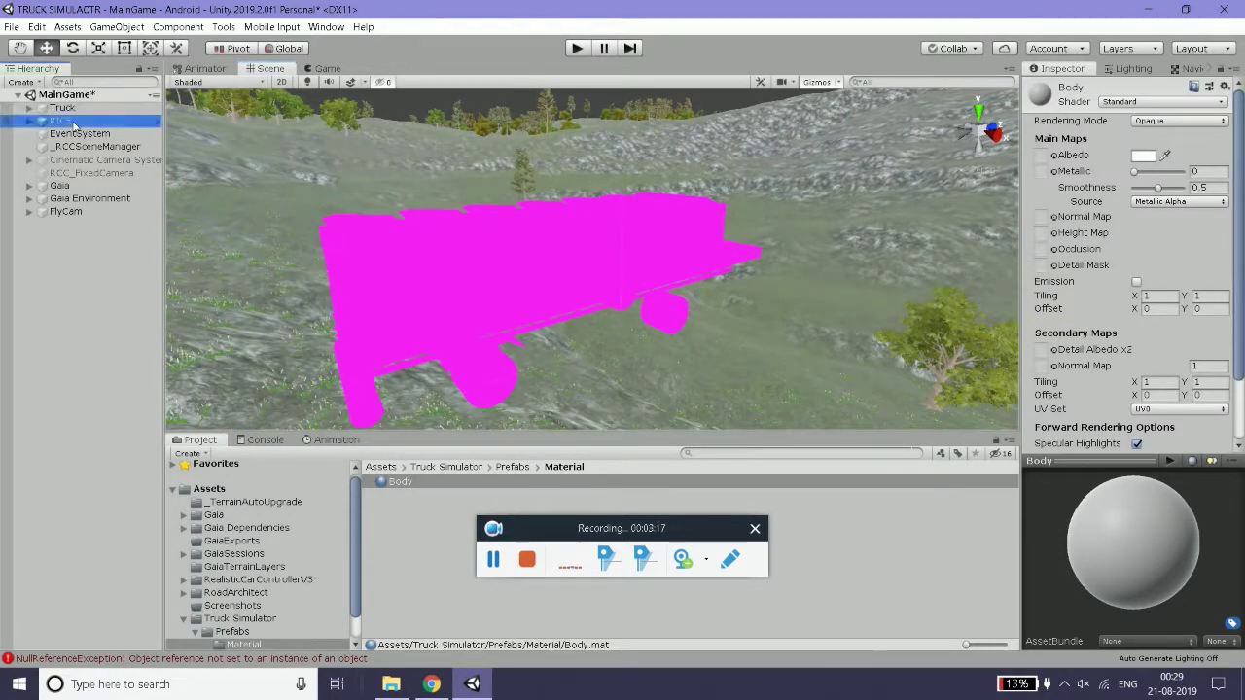
pyautogui.moveTo(411, 481); pyautogui.dragTo(418, 345)
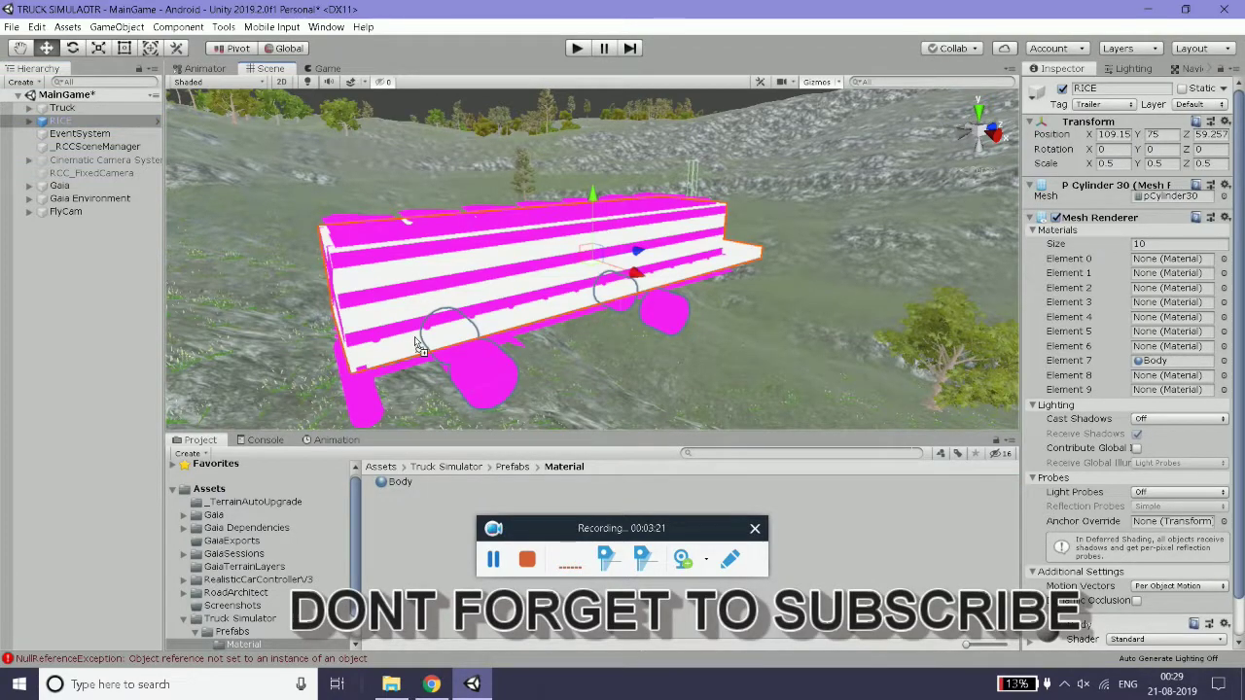
pyautogui.moveTo(418, 345)
pyautogui.keyDown('alt'); pyautogui.mouseDown()
pyautogui.moveTo(916, 331)
pyautogui.moveTo(739, 340)
pyautogui.mouseUp(); pyautogui.keyUp('alt')
pyautogui.click(402, 482)
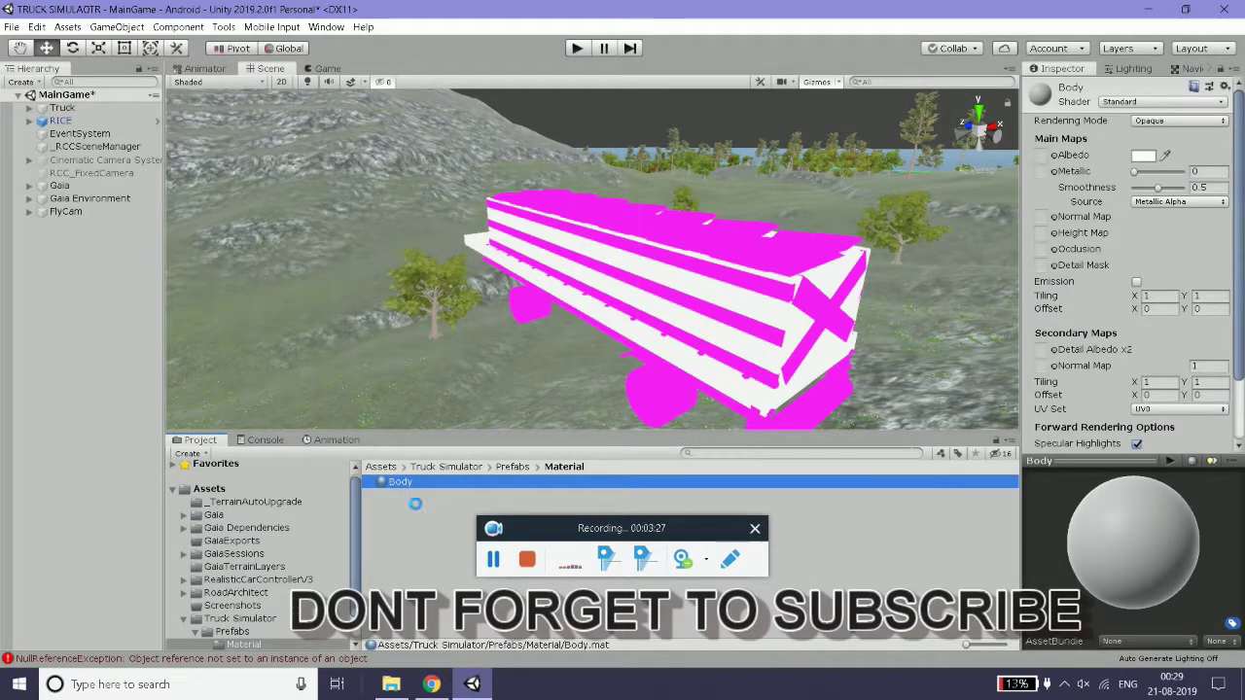
# - Apply Body 1 to the trailer and make it red with metallic 0, smoothness 0.31
pyautogui.moveTo(407, 498); pyautogui.dragTo(733, 323)
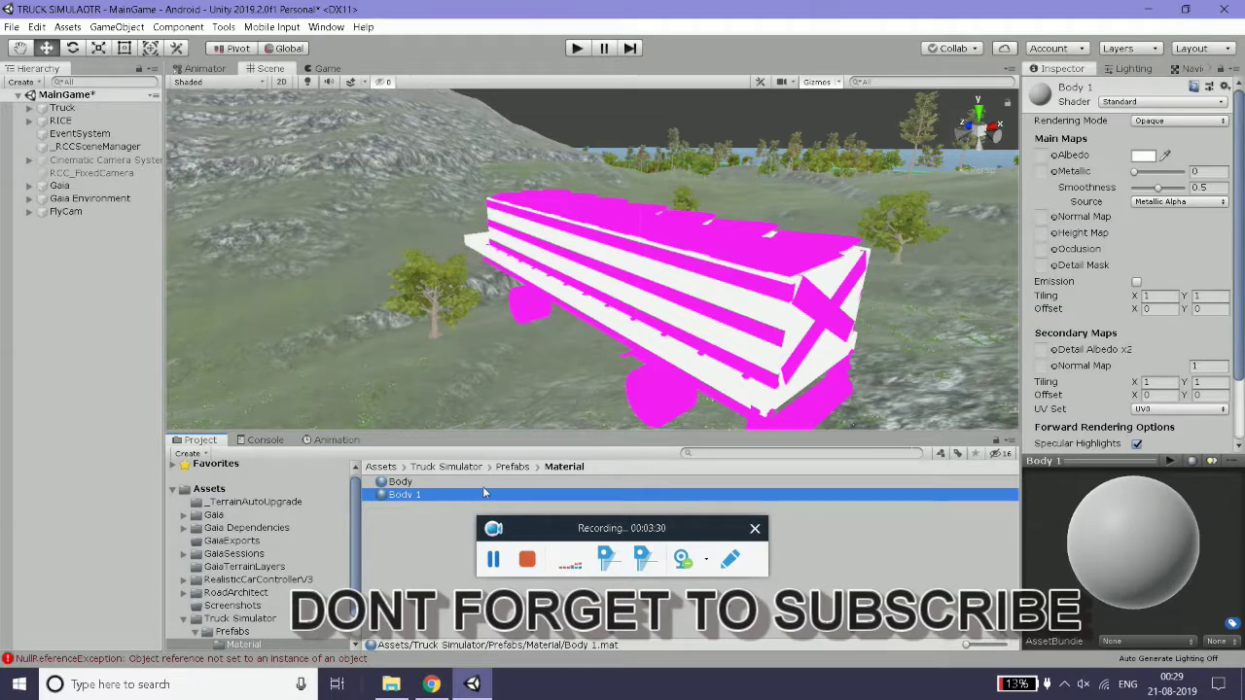
pyautogui.moveTo(1134, 172); pyautogui.dragTo(1148, 169)
pyautogui.click(1146, 158)
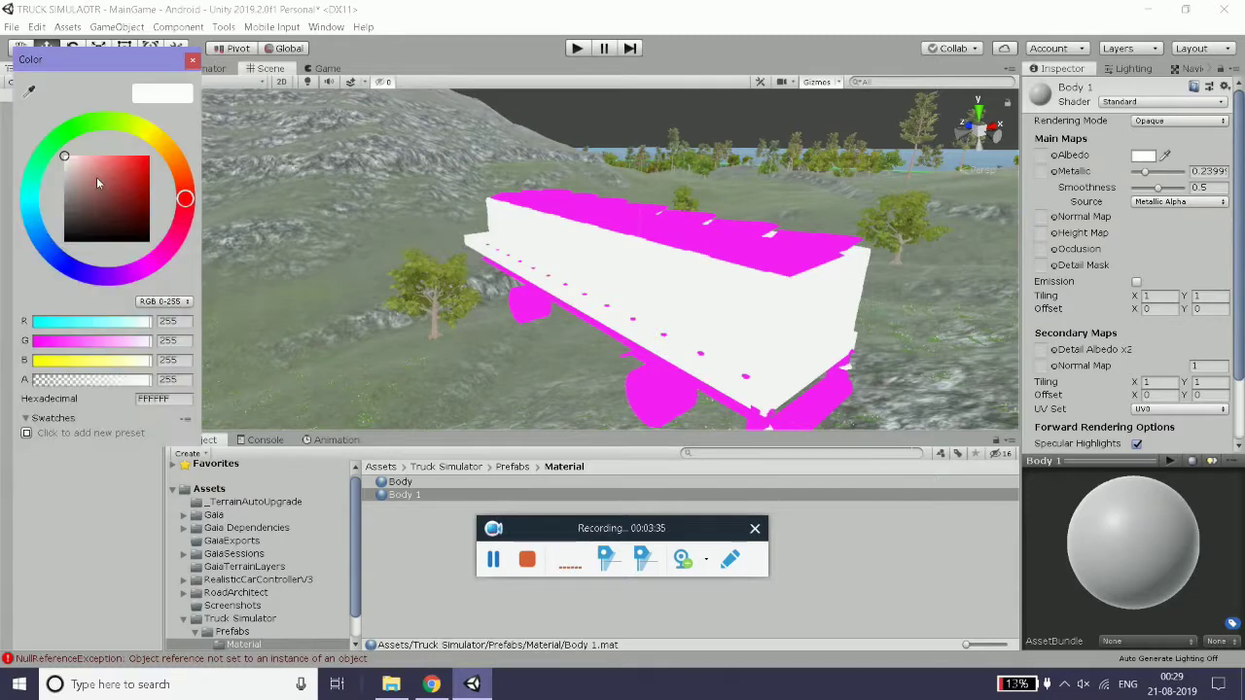
pyautogui.moveTo(136, 172); pyautogui.dragTo(152, 148)
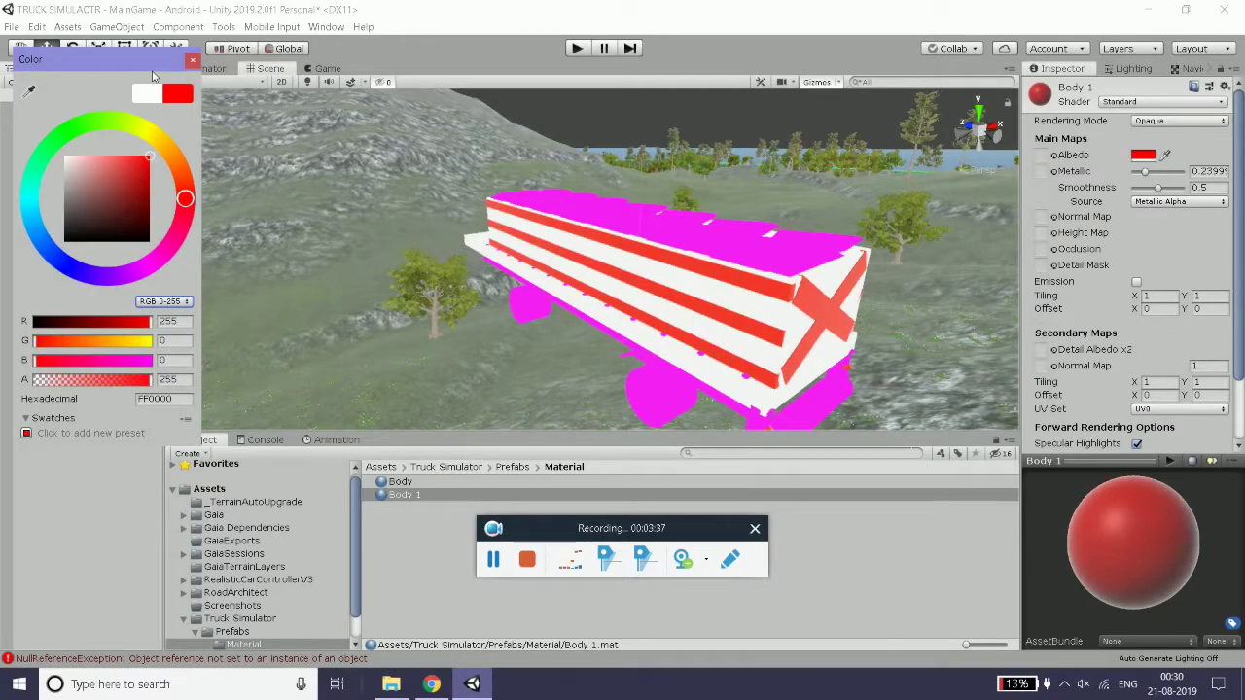
pyautogui.click(193, 61)
pyautogui.click(1135, 171)
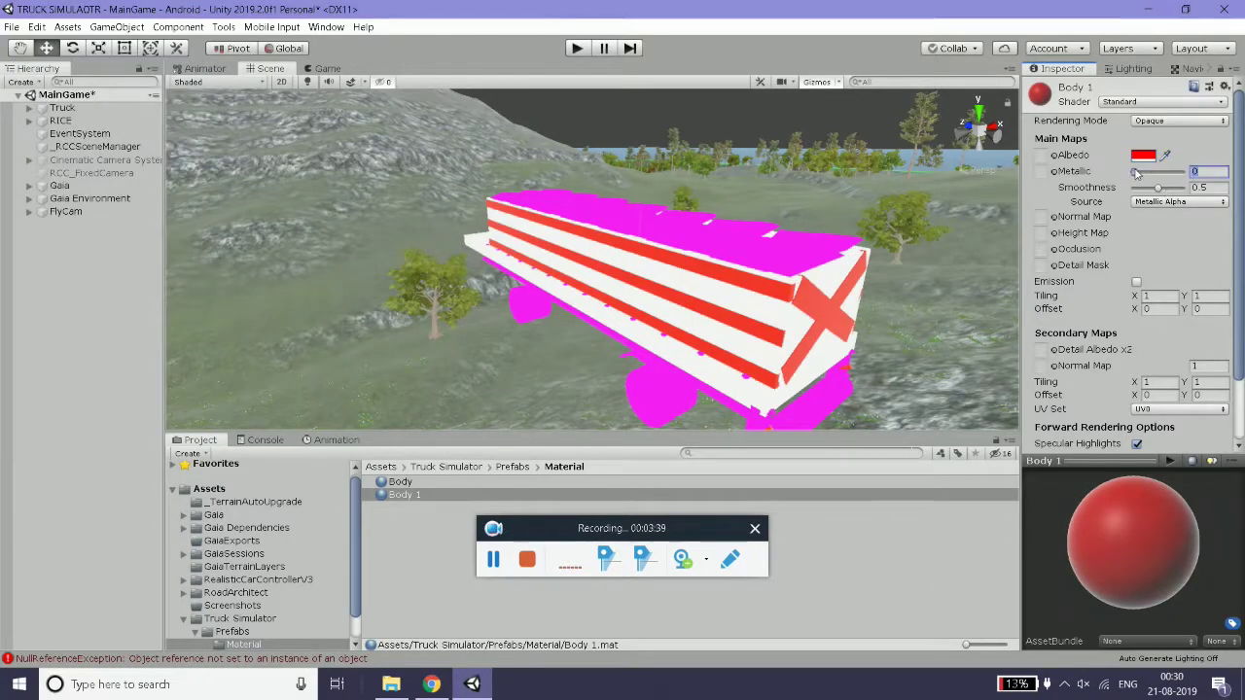
pyautogui.moveTo(1157, 187); pyautogui.dragTo(1150, 187)
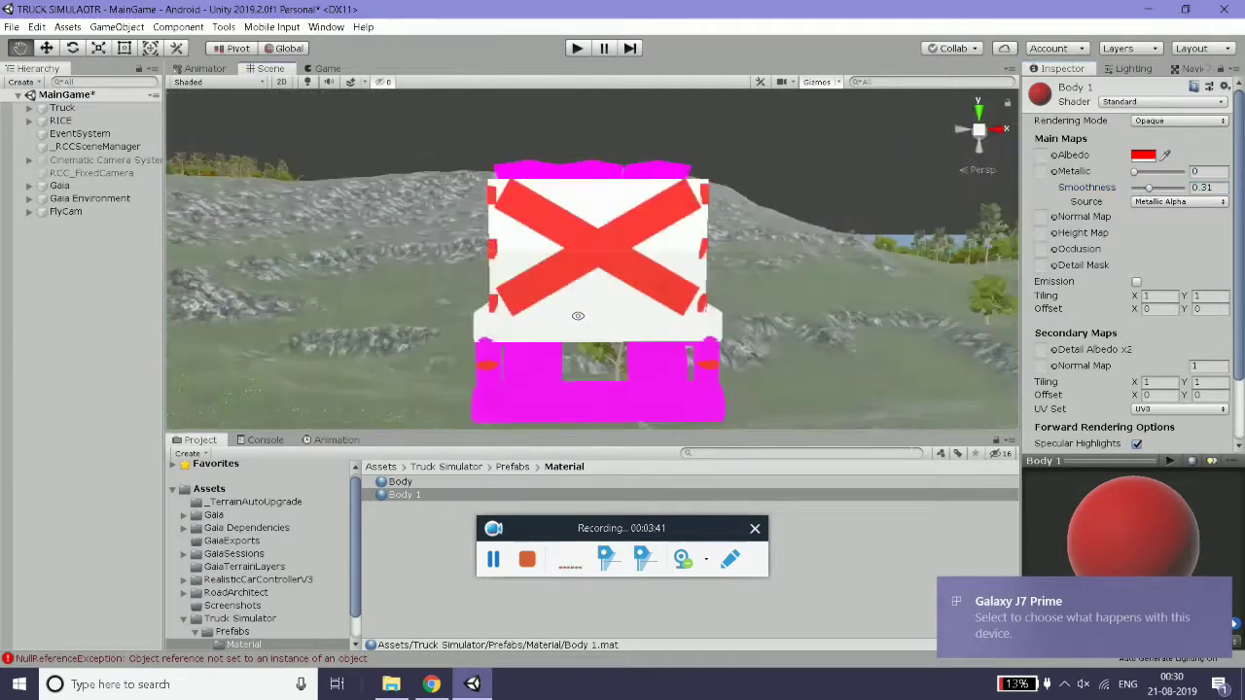
# - Duplicate the Body 1 material to create Body 2, checking the trailer's rear
pyautogui.moveTo(681, 292)
pyautogui.keyDown('alt'); pyautogui.mouseDown()
pyautogui.moveTo(809, 339)
pyautogui.moveTo(706, 371)
pyautogui.mouseUp(); pyautogui.keyUp('alt')
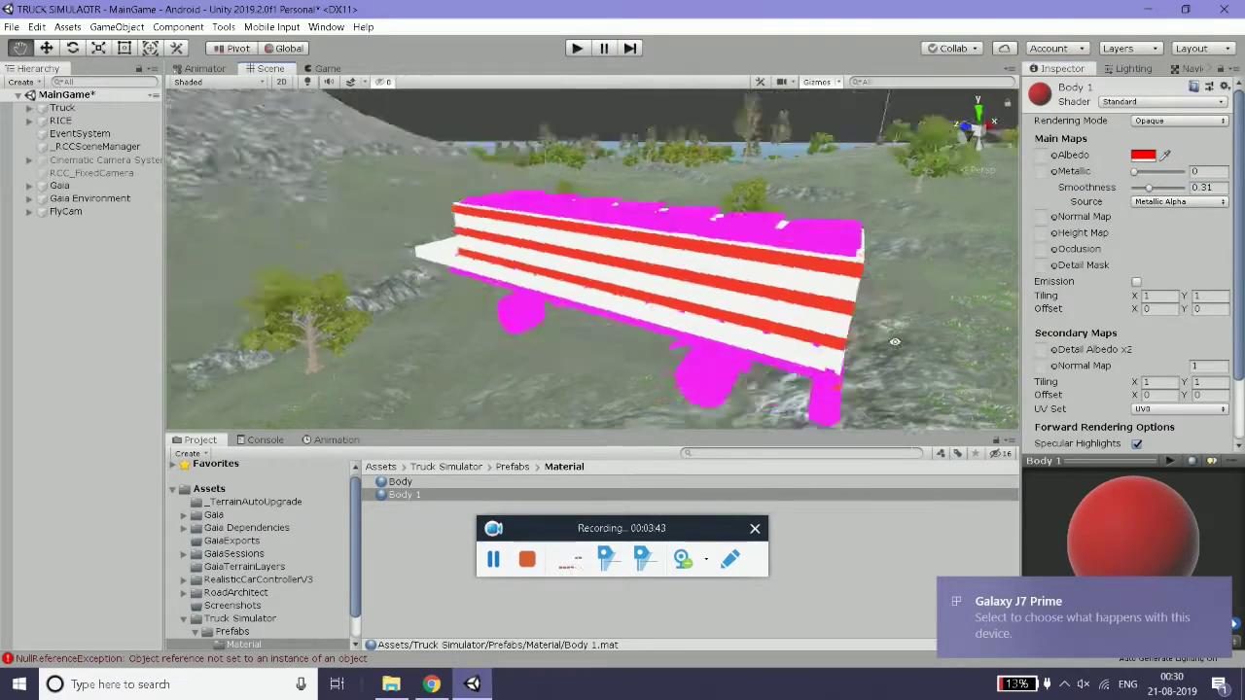
pyautogui.click(707, 371)
pyautogui.click(400, 495)
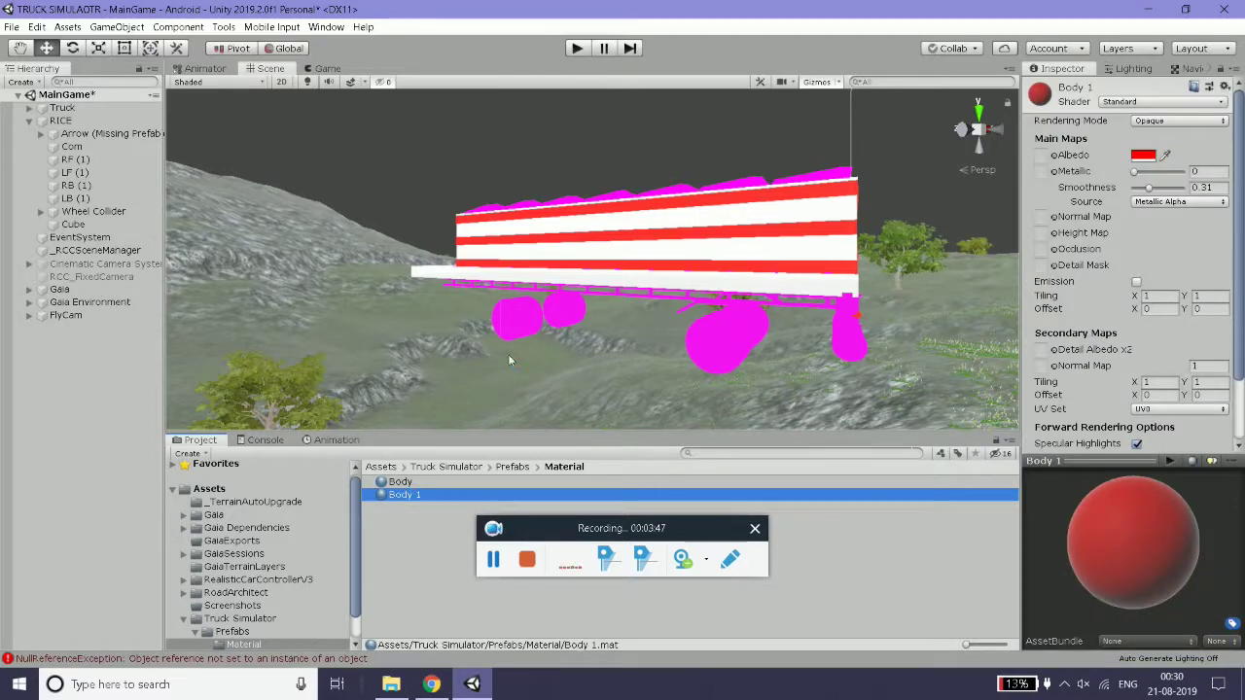
pyautogui.hotkey('ctrl', 'd')
pyautogui.keyDown('alt'); pyautogui.moveTo(508, 360); pyautogui.dragTo(616, 438); pyautogui.keyUp('alt')
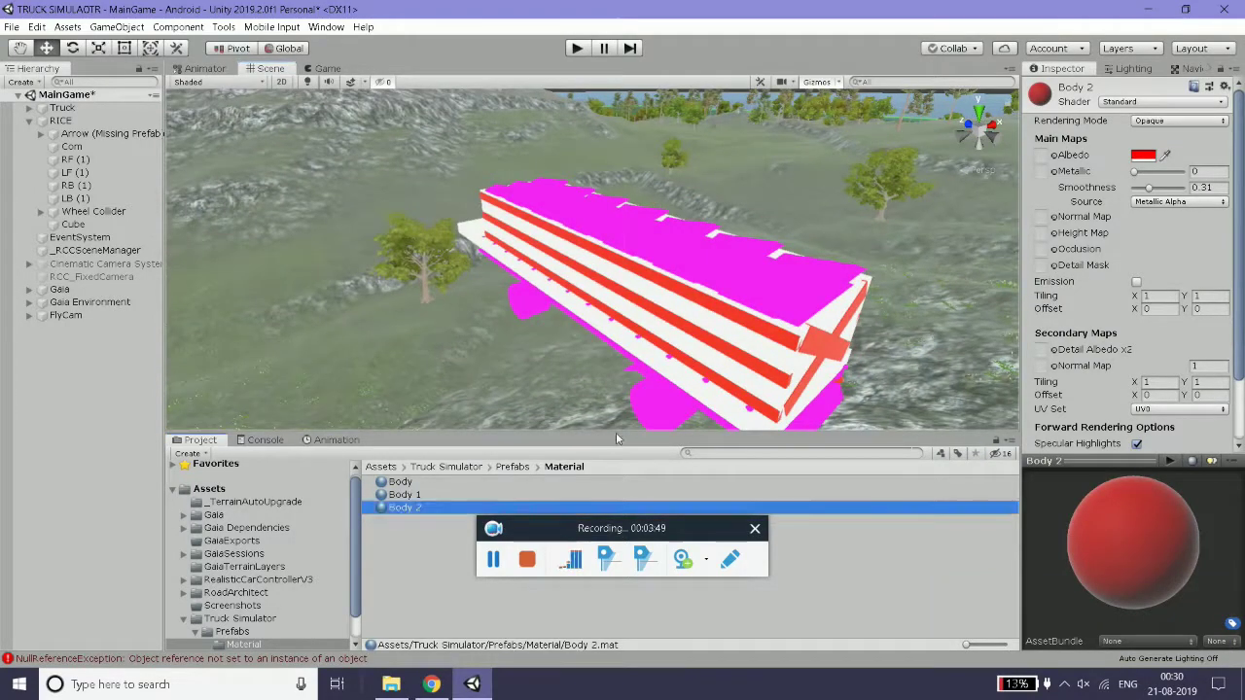
# - Apply Body 2 to the trailer roof and make it matte tan brown with smoothness 0
pyautogui.moveTo(405, 507)
pyautogui.mouseDown()
pyautogui.moveTo(681, 223)
pyautogui.moveTo(661, 303)
pyautogui.moveTo(622, 291)
pyautogui.mouseUp()
pyautogui.click(1143, 156)
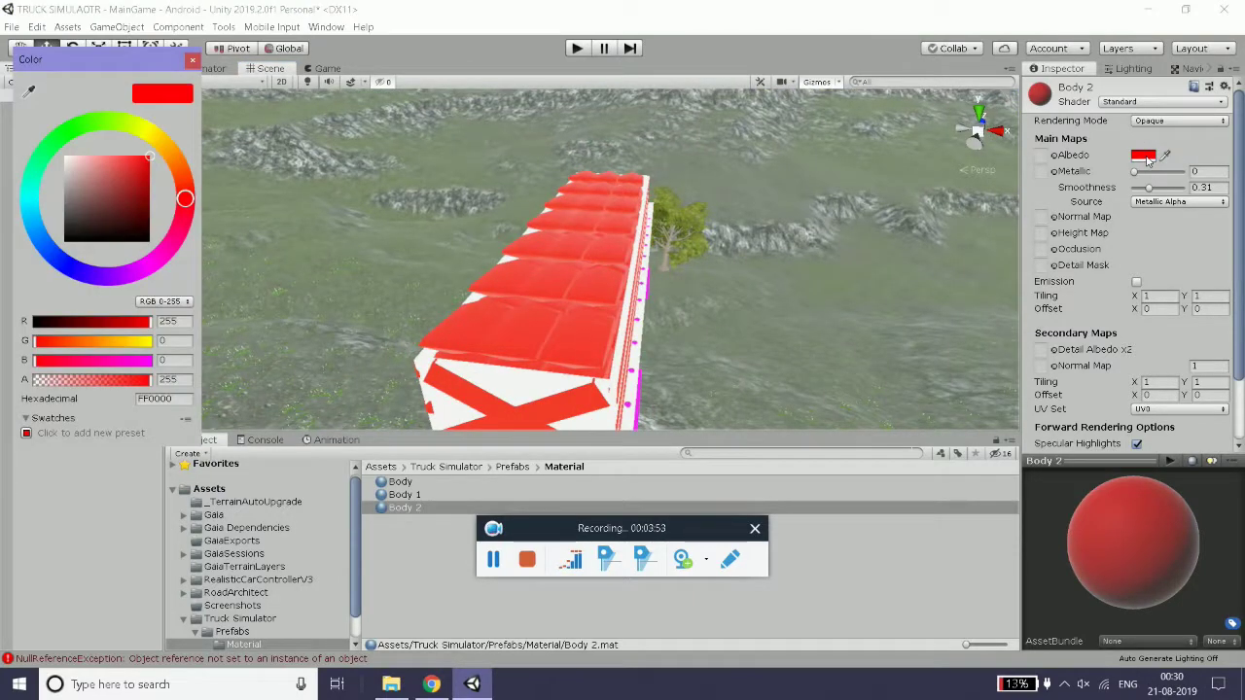
pyautogui.click(168, 153)
pyautogui.moveTo(132, 188); pyautogui.dragTo(108, 183)
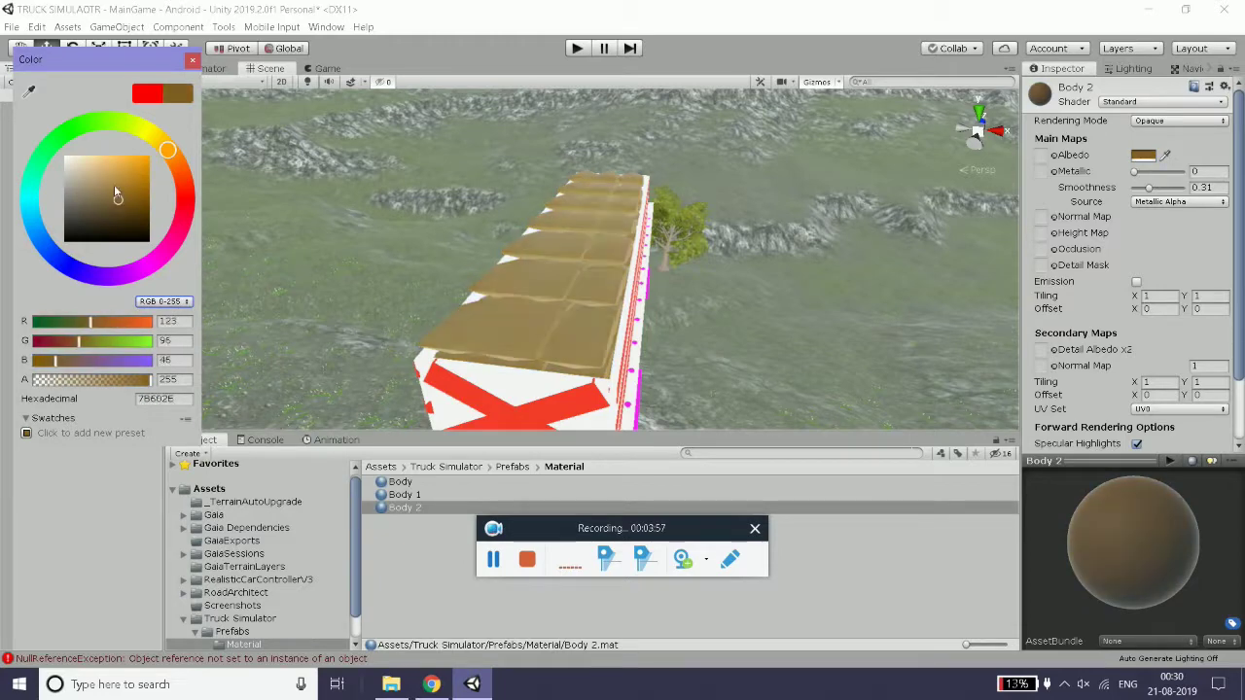
pyautogui.click(192, 60)
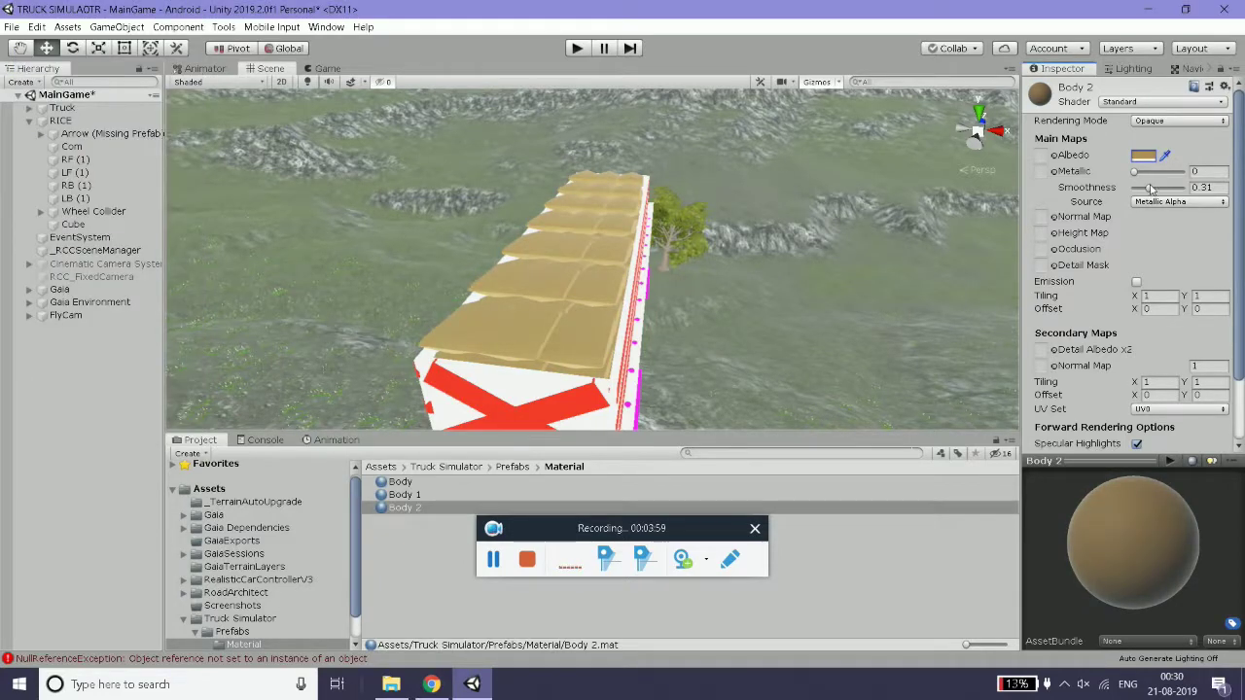
pyautogui.moveTo(1149, 187); pyautogui.dragTo(1130, 187)
# - Orbit around the trailer to check the tan roof from front, side and rear, then reselect Body 2
pyautogui.keyDown('alt'); pyautogui.moveTo(479, 379); pyautogui.dragTo(445, 329); pyautogui.keyUp('alt')
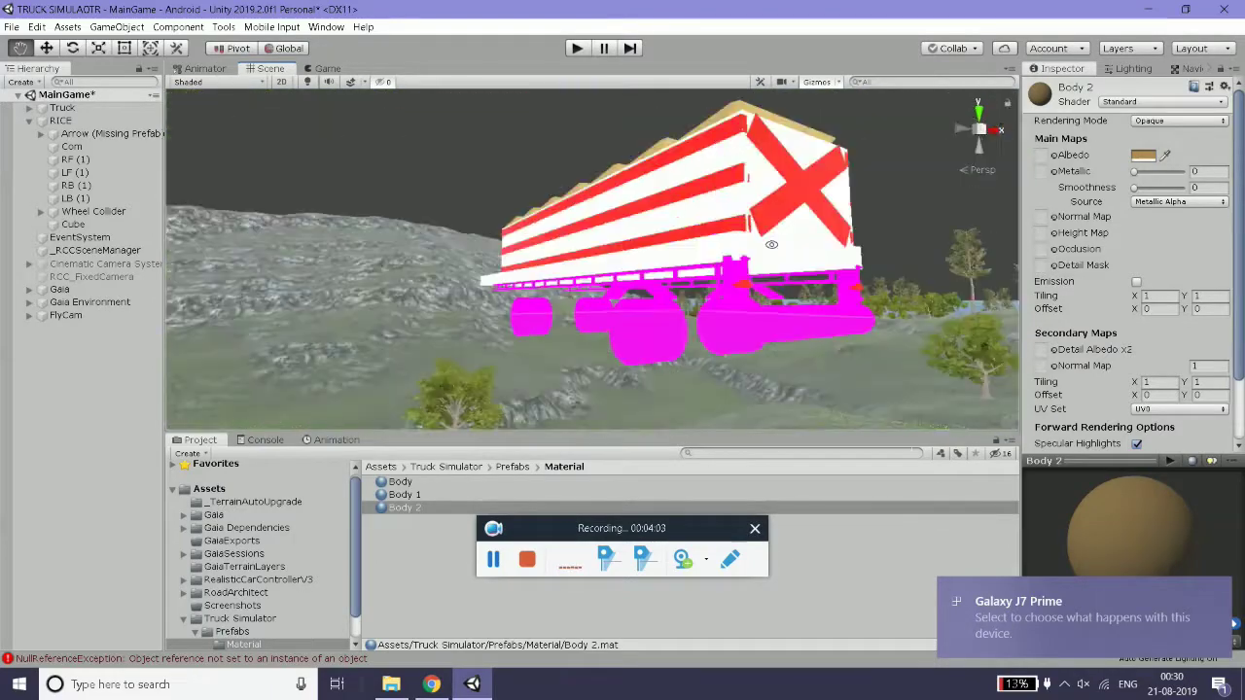
pyautogui.moveTo(446, 330)
pyautogui.keyDown('alt'); pyautogui.mouseDown()
pyautogui.moveTo(733, 315)
pyautogui.moveTo(234, 316)
pyautogui.mouseUp(); pyautogui.keyUp('alt')
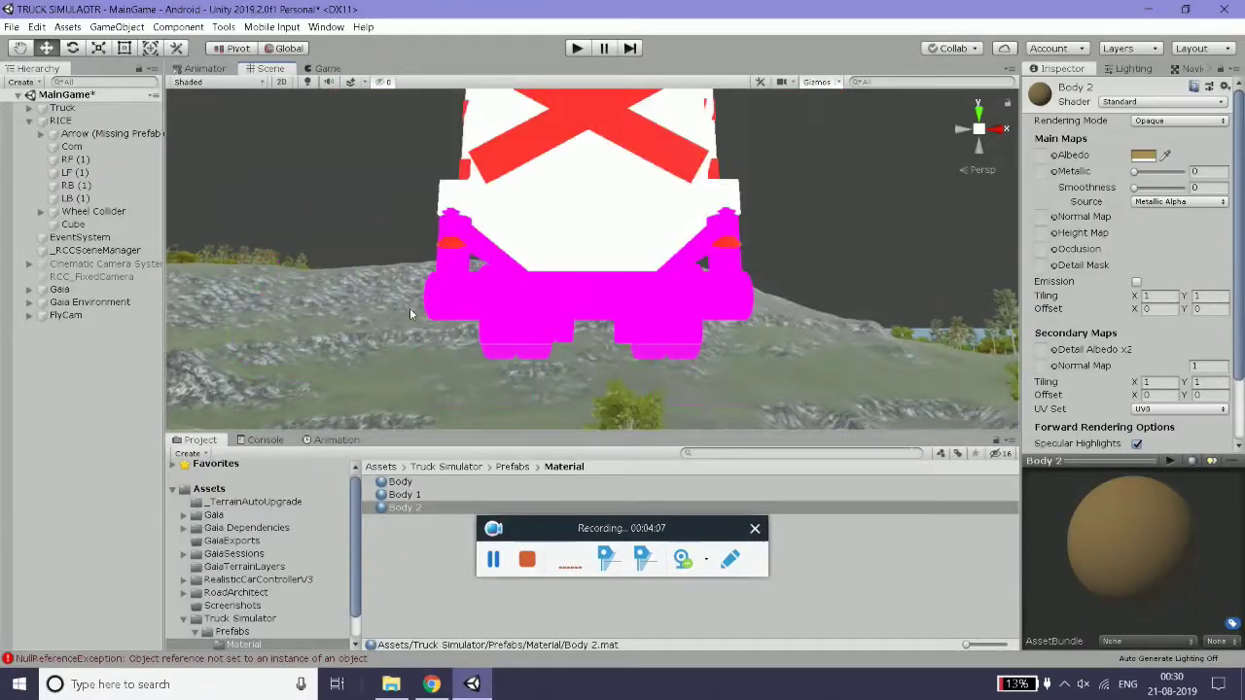
pyautogui.keyDown('alt'); pyautogui.moveTo(234, 316); pyautogui.dragTo(416, 316); pyautogui.keyUp('alt')
pyautogui.click(395, 510)
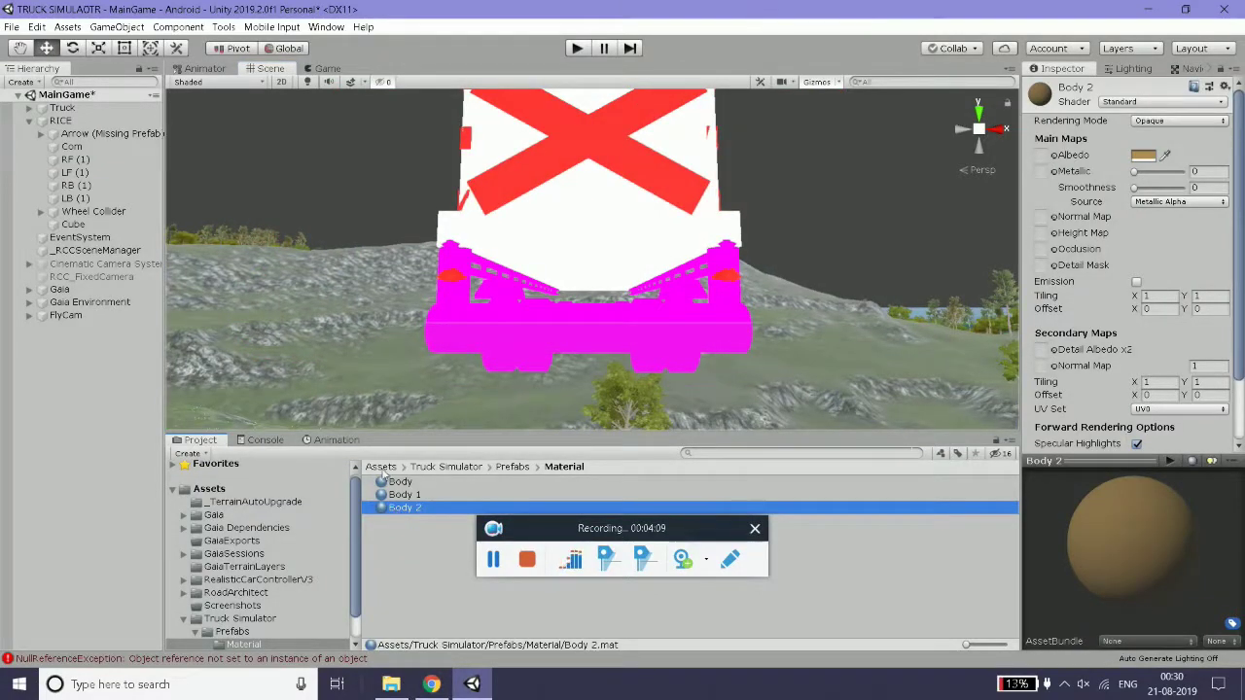
# - Duplicate Body 2 as Body 3, apply it to a wheel and set its colour to dark grey
pyautogui.hotkey('ctrl', 'd')
pyautogui.keyDown('alt'); pyautogui.moveTo(268, 302); pyautogui.dragTo(409, 302); pyautogui.keyUp('alt')
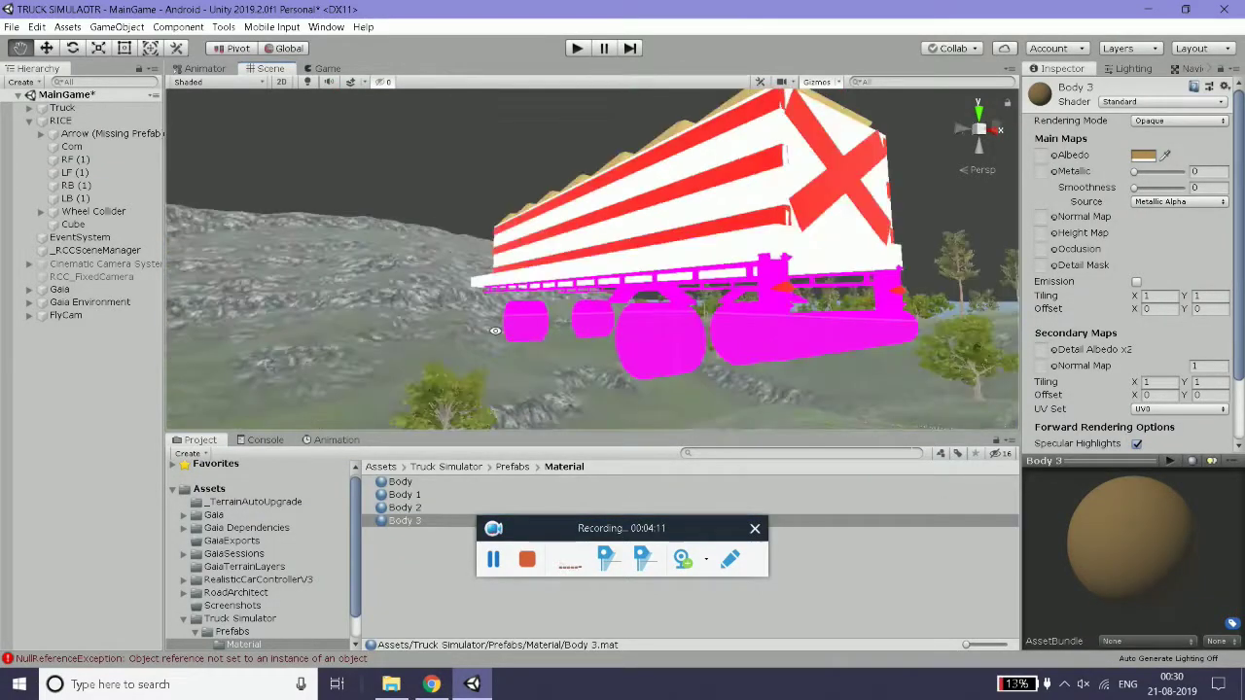
pyautogui.moveTo(393, 523); pyautogui.dragTo(736, 360)
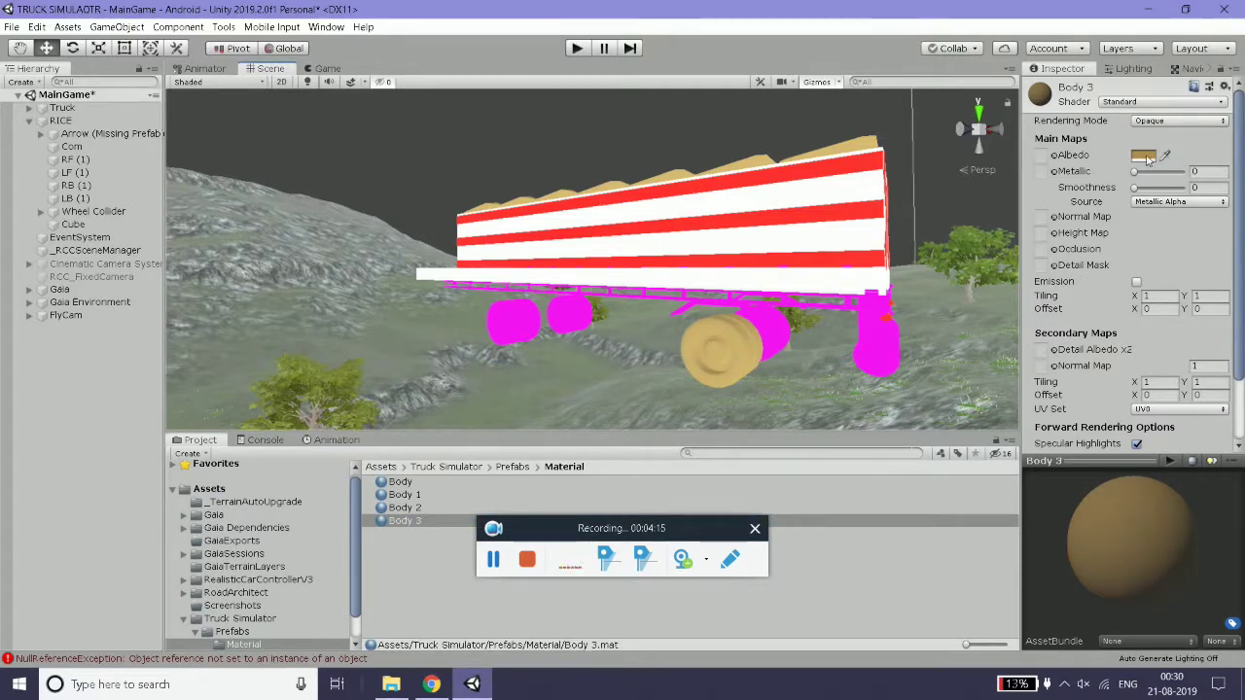
pyautogui.click(1143, 155)
pyautogui.moveTo(76, 223); pyautogui.dragTo(62, 218)
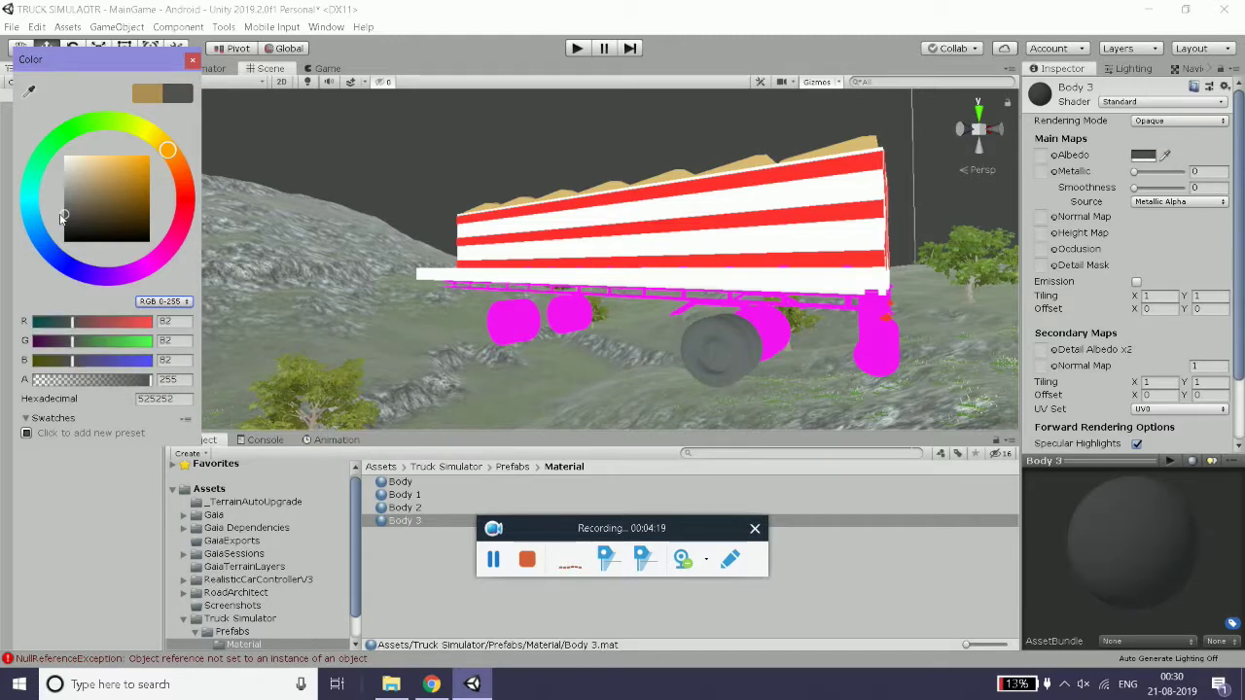
pyautogui.click(68, 233)
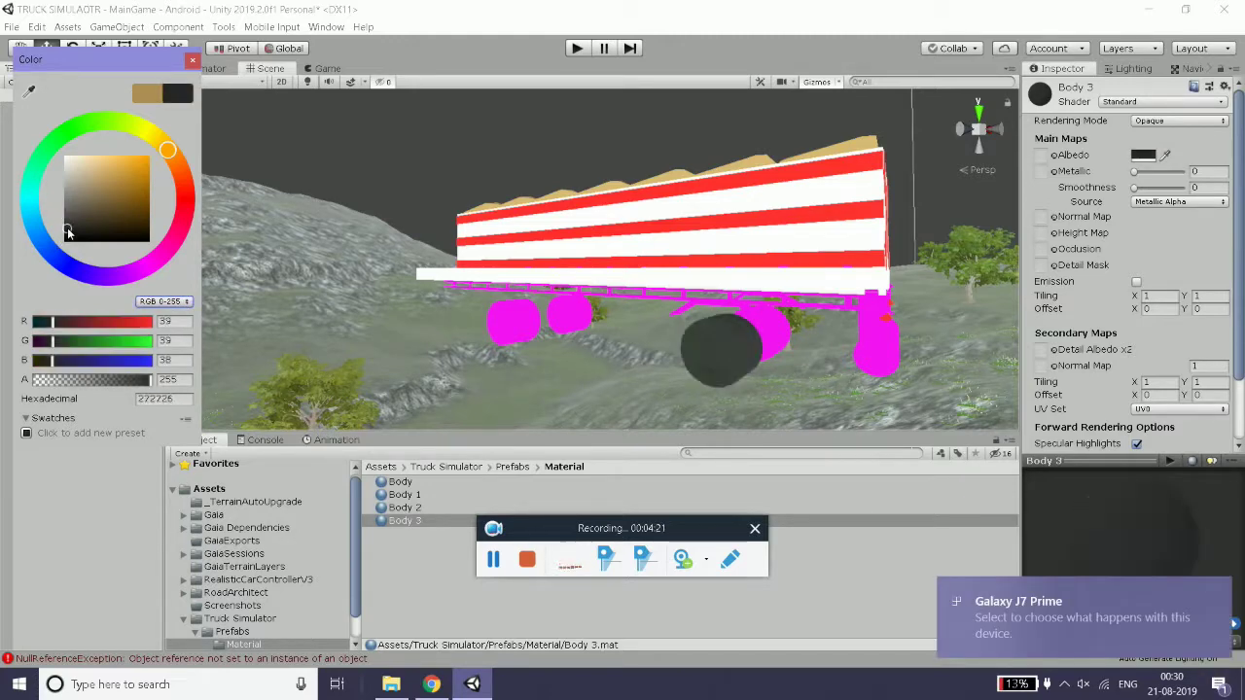
pyautogui.click(193, 60)
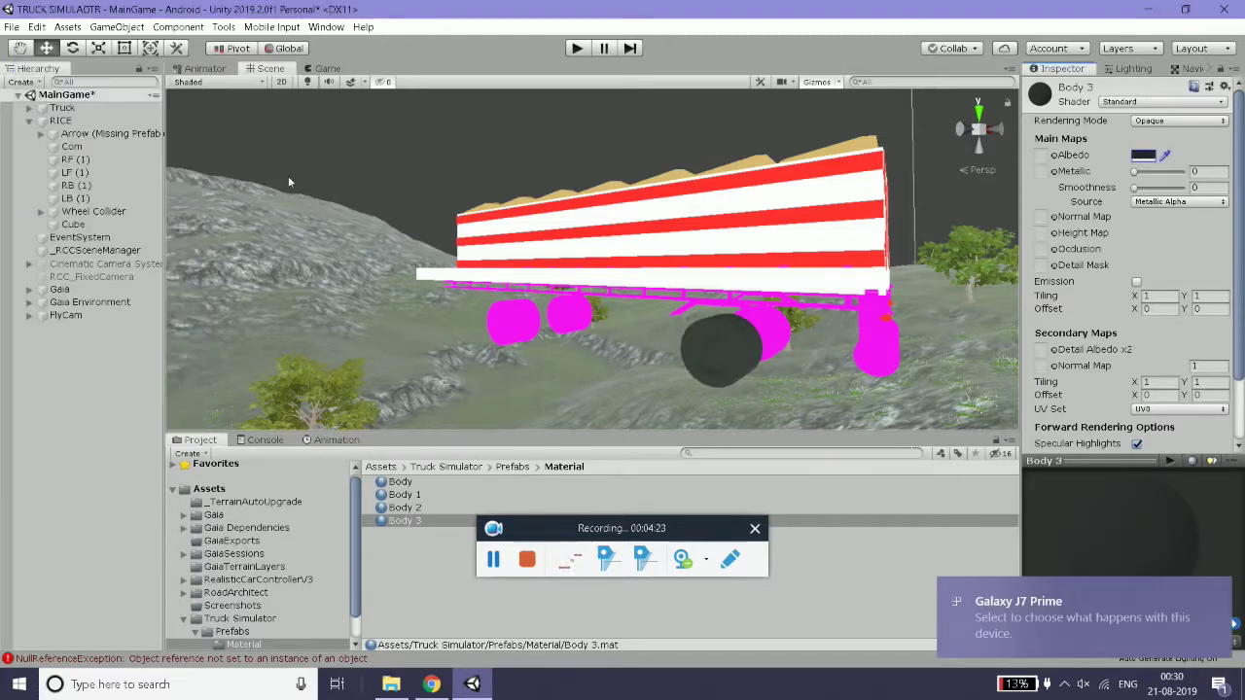
pyautogui.click(392, 530)
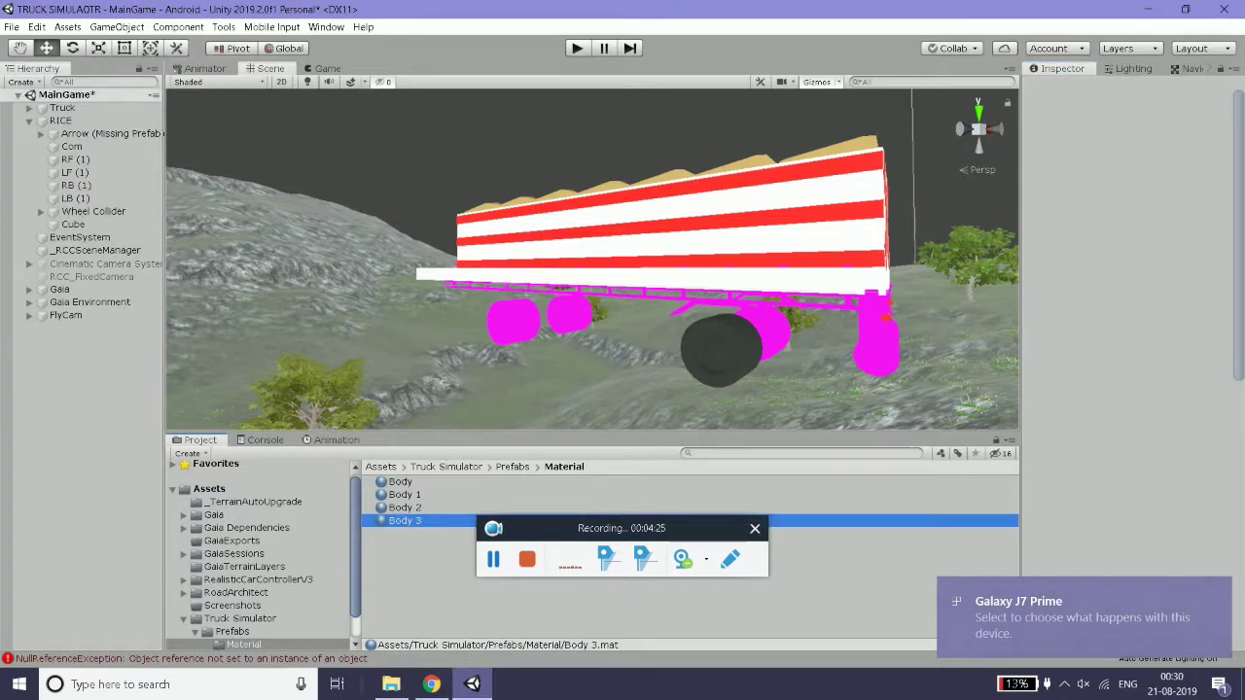
# - Apply Body 3 to the remaining trailer wheels and the magenta chassis beam
pyautogui.moveTo(397, 523); pyautogui.dragTo(509, 326)
pyautogui.moveTo(403, 523); pyautogui.dragTo(564, 330)
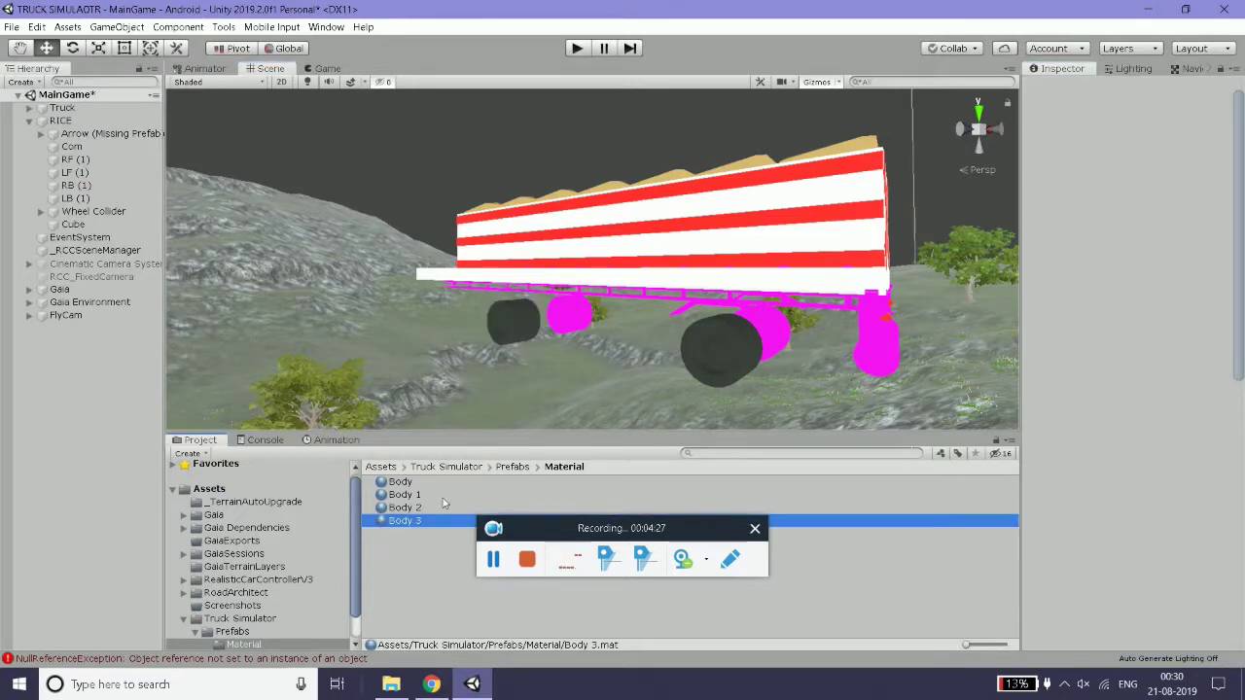
pyautogui.moveTo(418, 522); pyautogui.dragTo(767, 340)
pyautogui.keyDown('alt'); pyautogui.moveTo(587, 378); pyautogui.dragTo(488, 390); pyautogui.keyUp('alt')
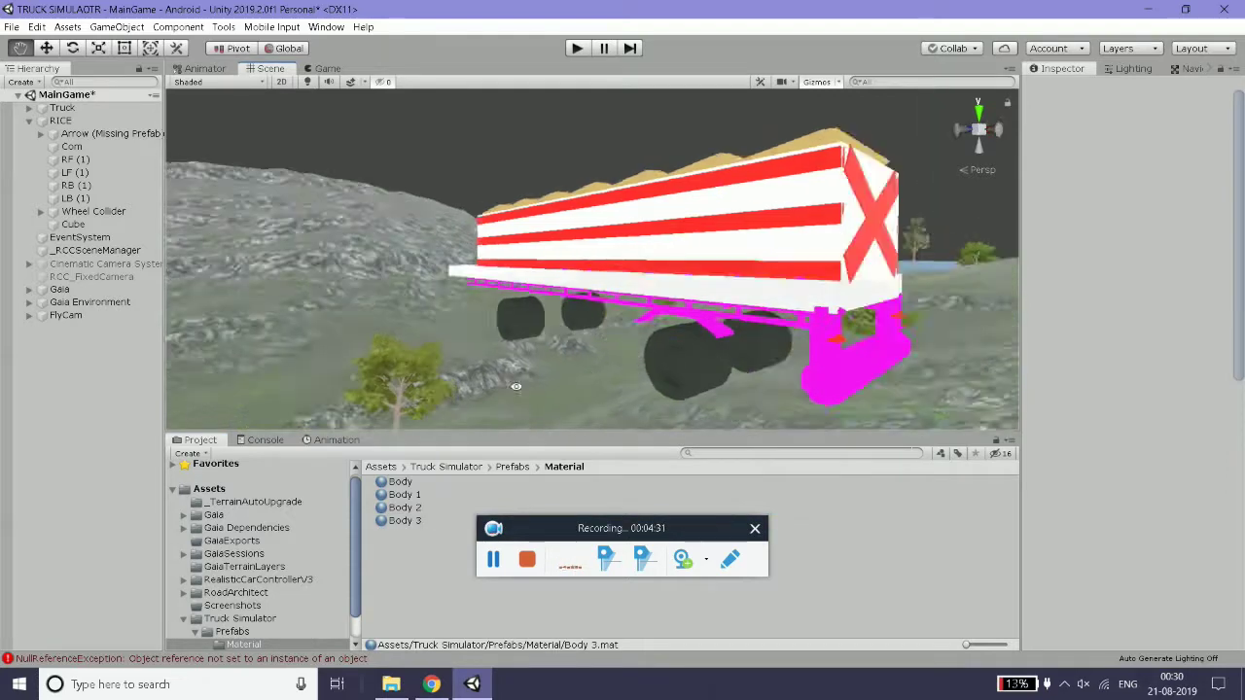
pyautogui.moveTo(401, 521); pyautogui.dragTo(667, 344)
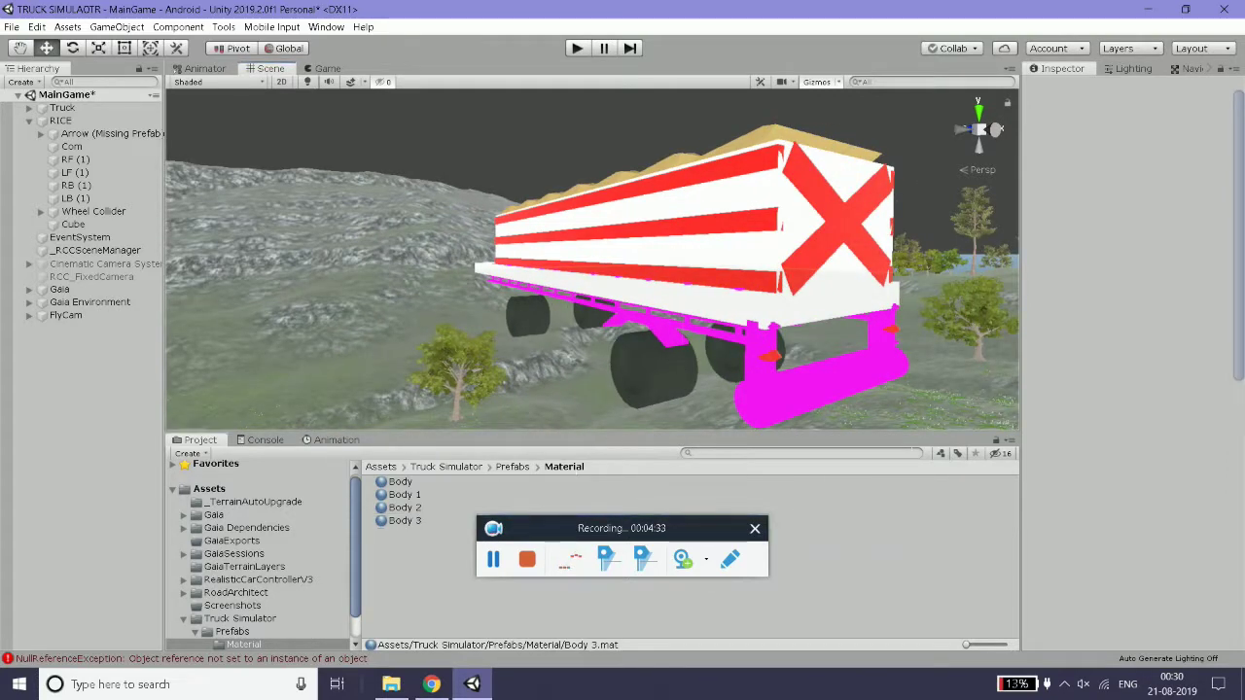
# - Apply Body 3 to the dotted bed strip, rear bumper and rear lights
pyautogui.keyDown('alt'); pyautogui.moveTo(586, 369); pyautogui.dragTo(459, 476); pyautogui.keyUp('alt')
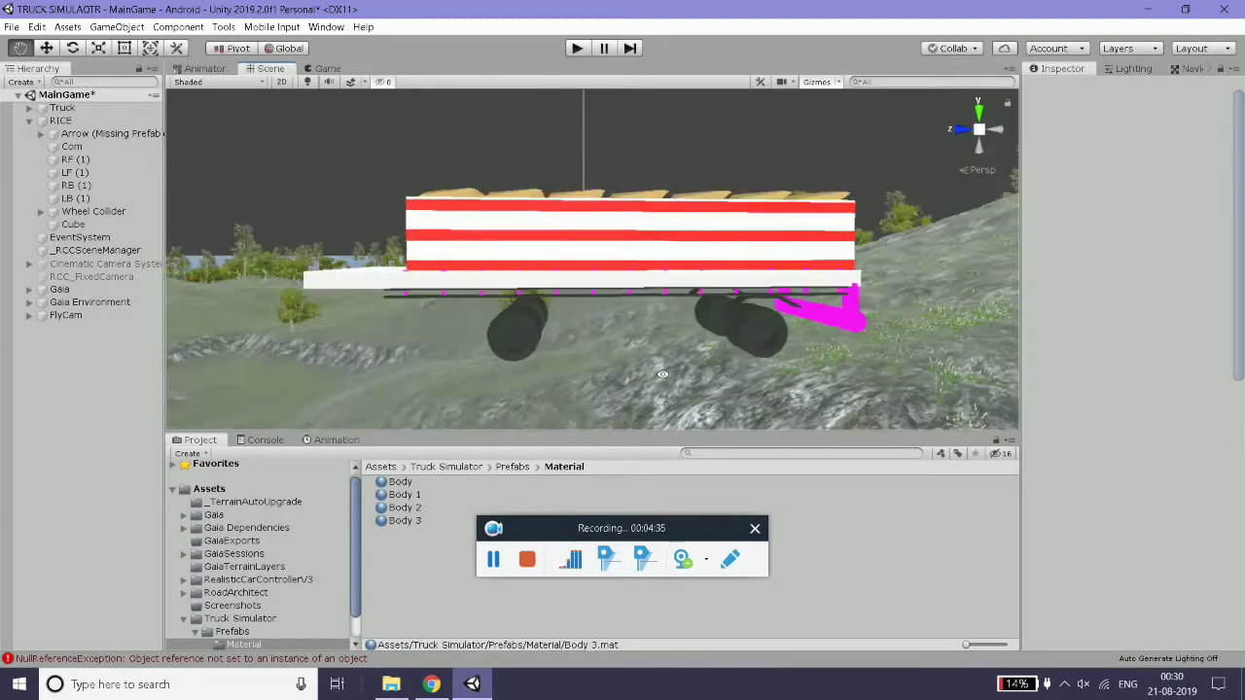
pyautogui.moveTo(402, 525)
pyautogui.mouseDown()
pyautogui.moveTo(661, 297)
pyautogui.moveTo(545, 297)
pyautogui.mouseUp()
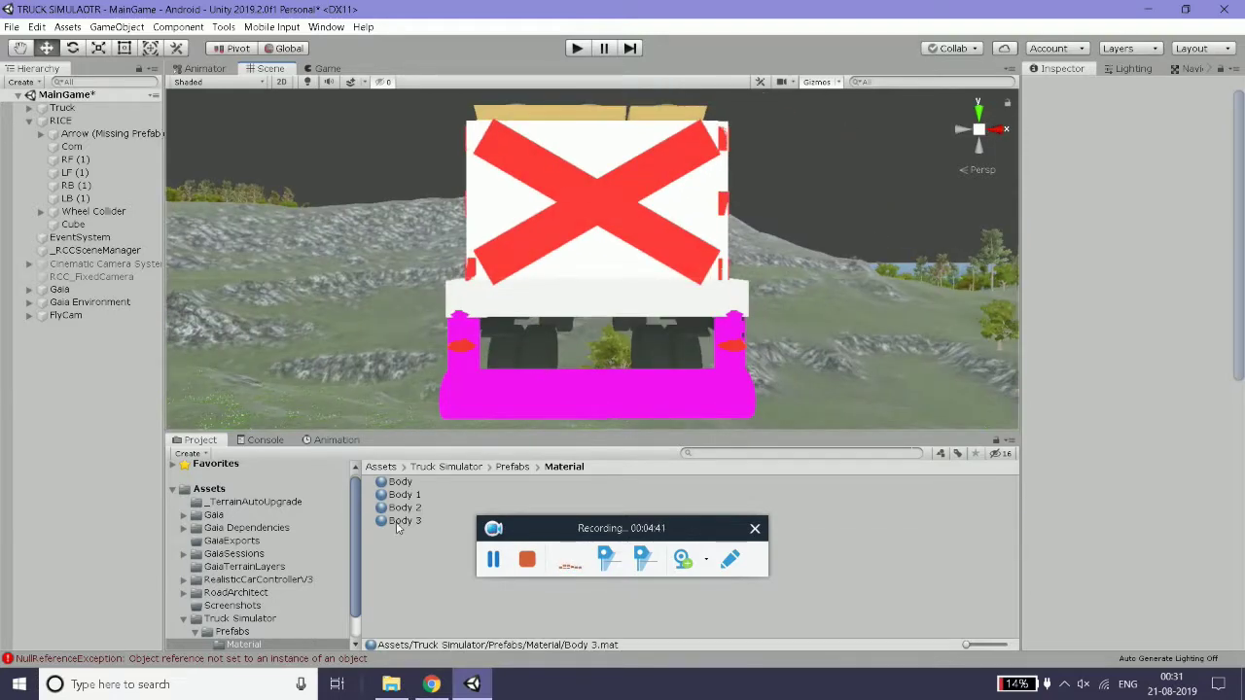
pyautogui.moveTo(398, 522); pyautogui.dragTo(597, 394)
pyautogui.moveTo(397, 525); pyautogui.dragTo(476, 347)
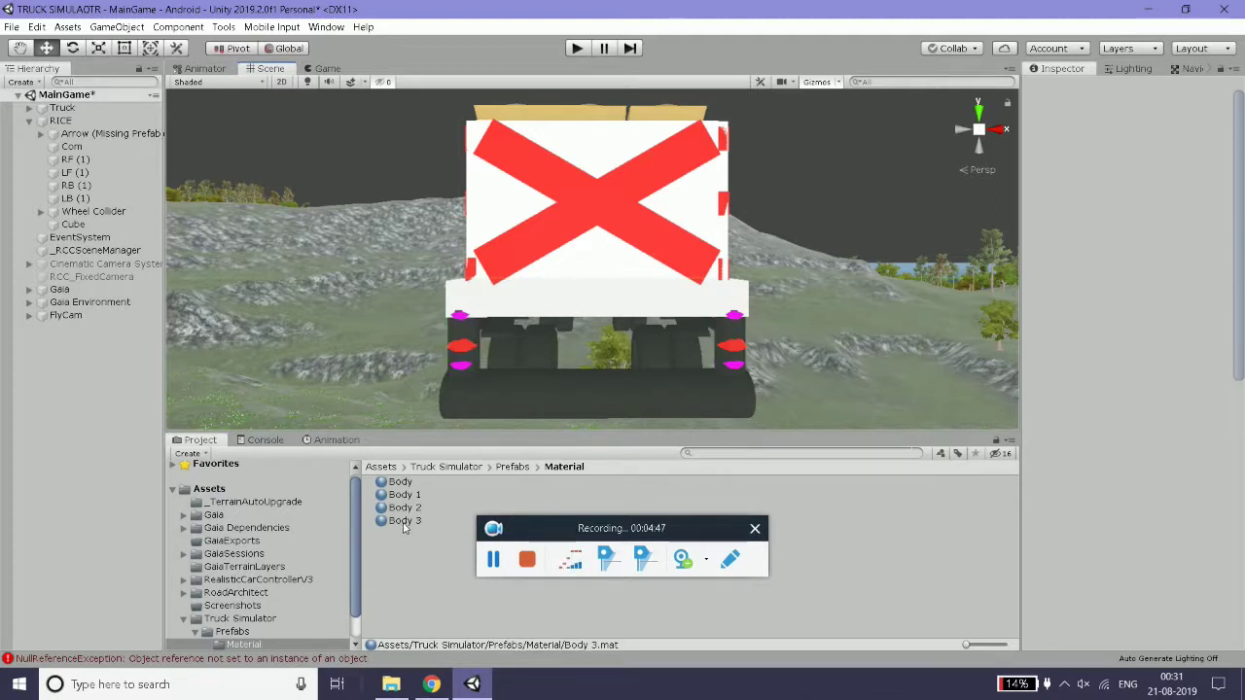
pyautogui.moveTo(404, 526); pyautogui.dragTo(420, 576)
pyautogui.click(416, 523)
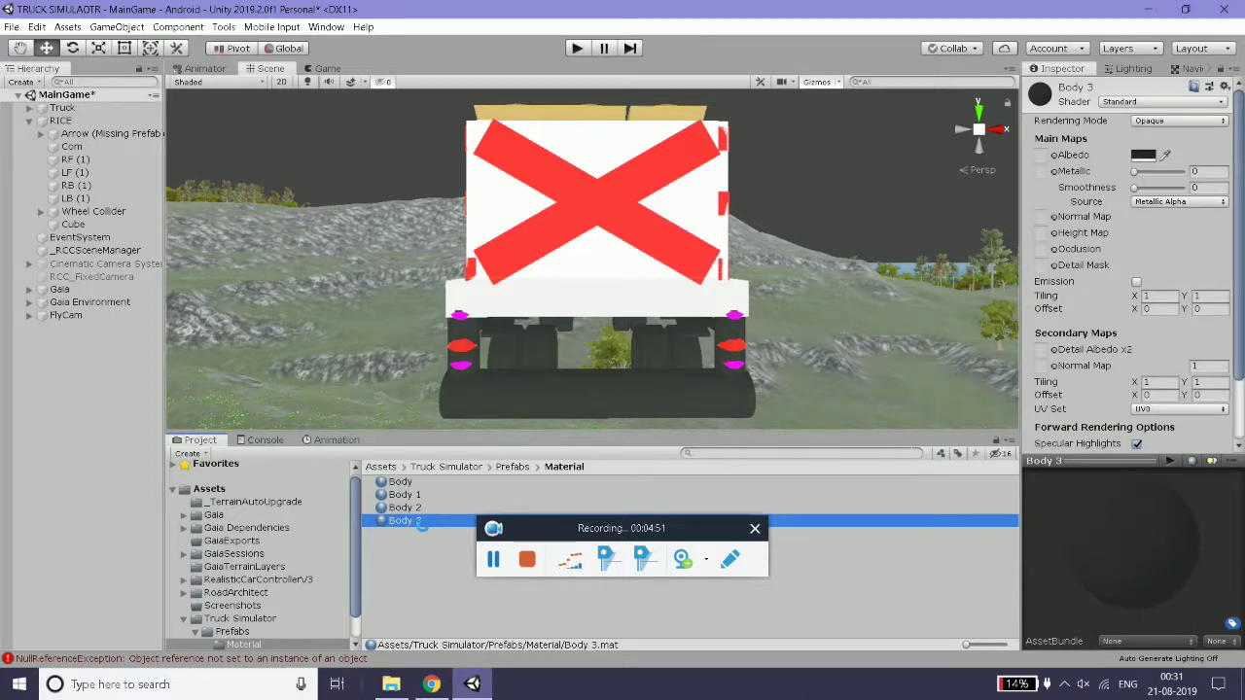
# - Duplicate Body 3 as Body 4, colour it bright orange and apply it to the tail lights
pyautogui.hotkey('ctrl', 'd')
pyautogui.moveTo(405, 533); pyautogui.dragTo(463, 345)
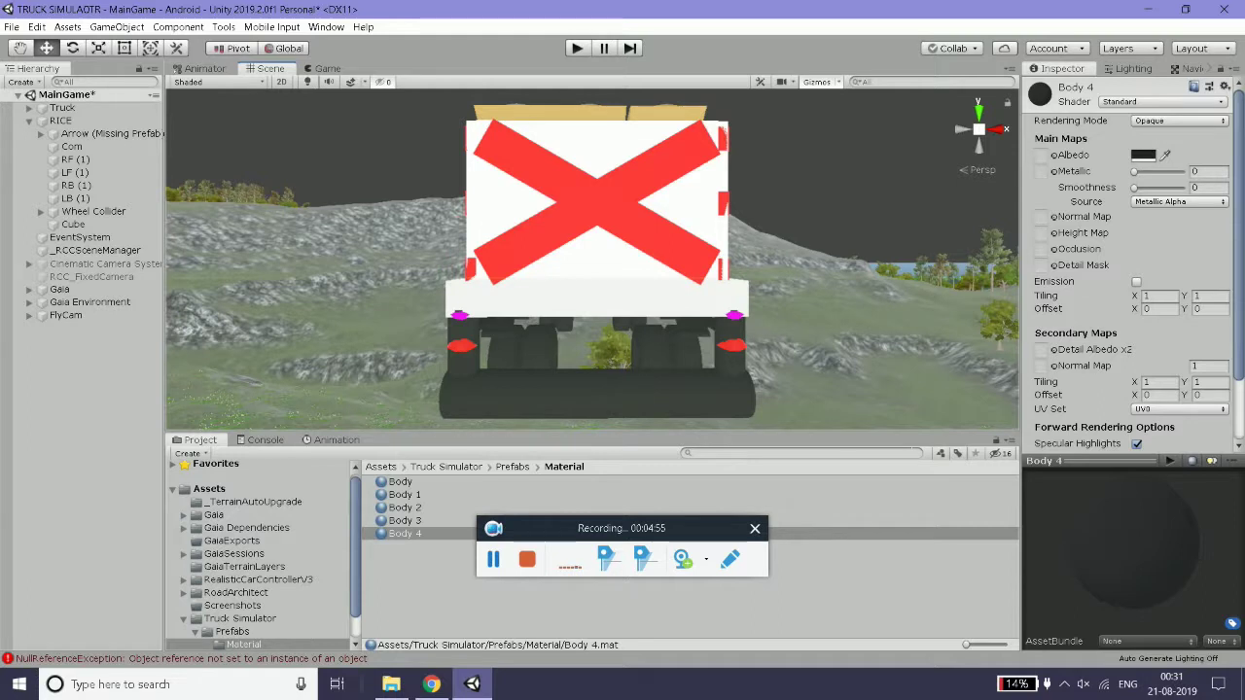
pyautogui.click(1145, 155)
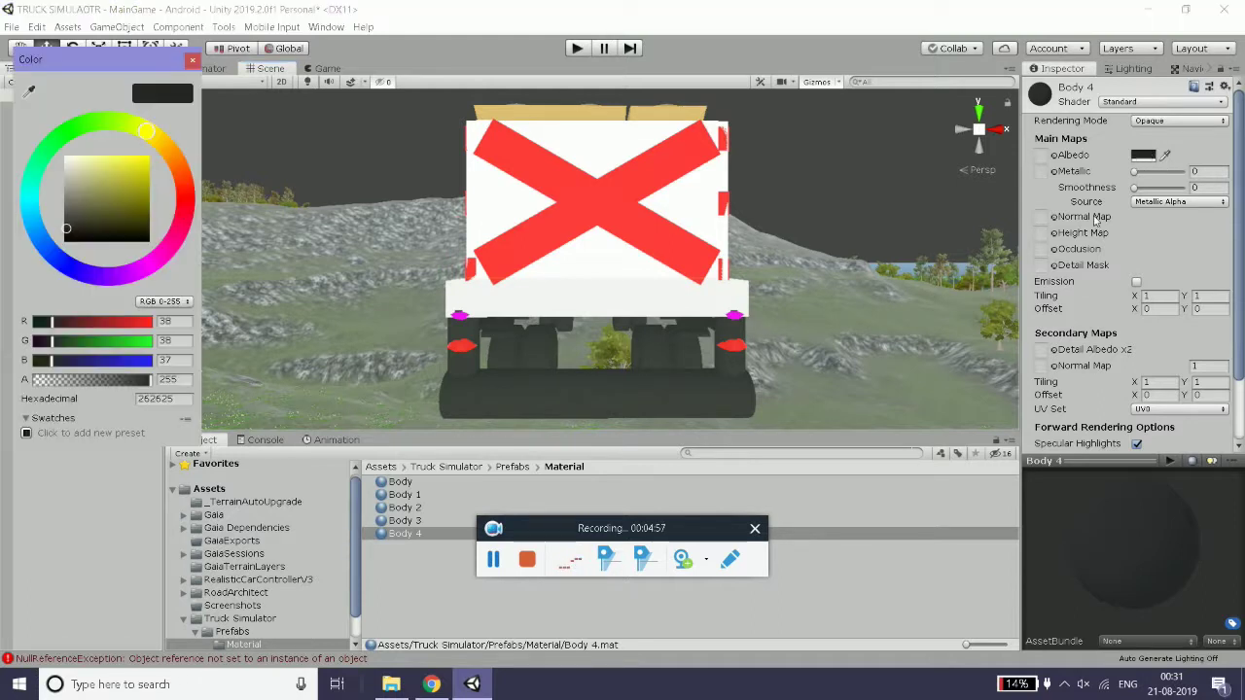
pyautogui.click(170, 157)
pyautogui.click(149, 156)
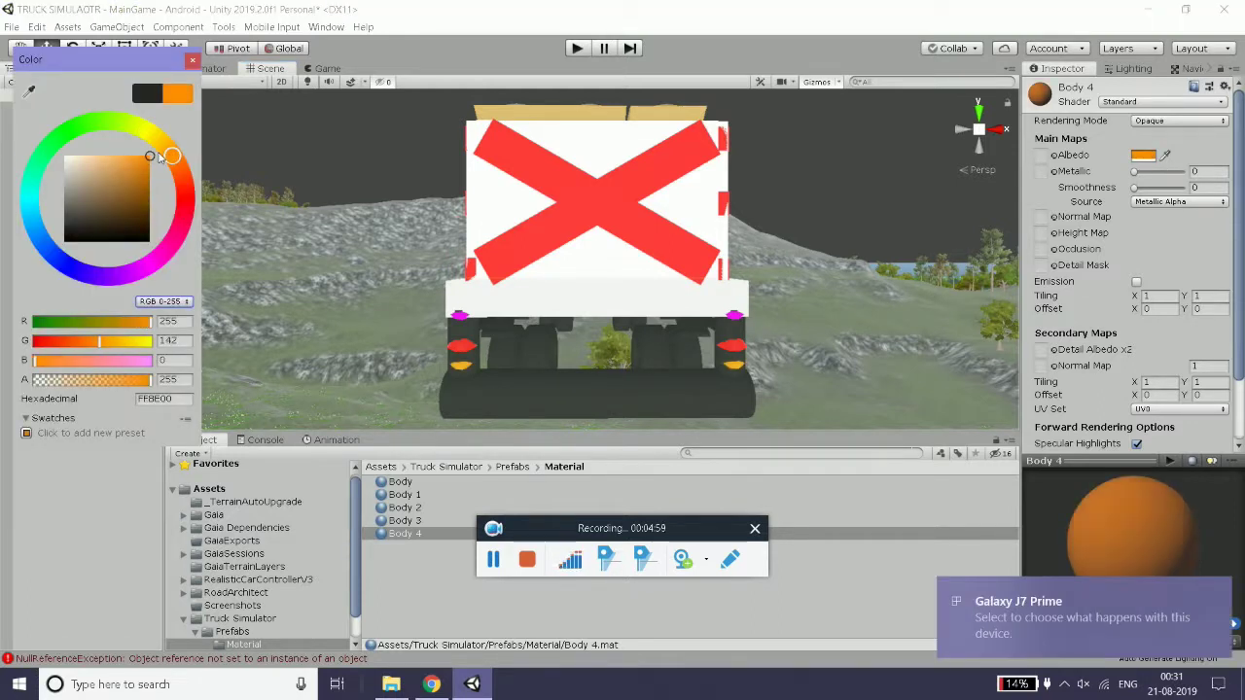
pyautogui.click(402, 541)
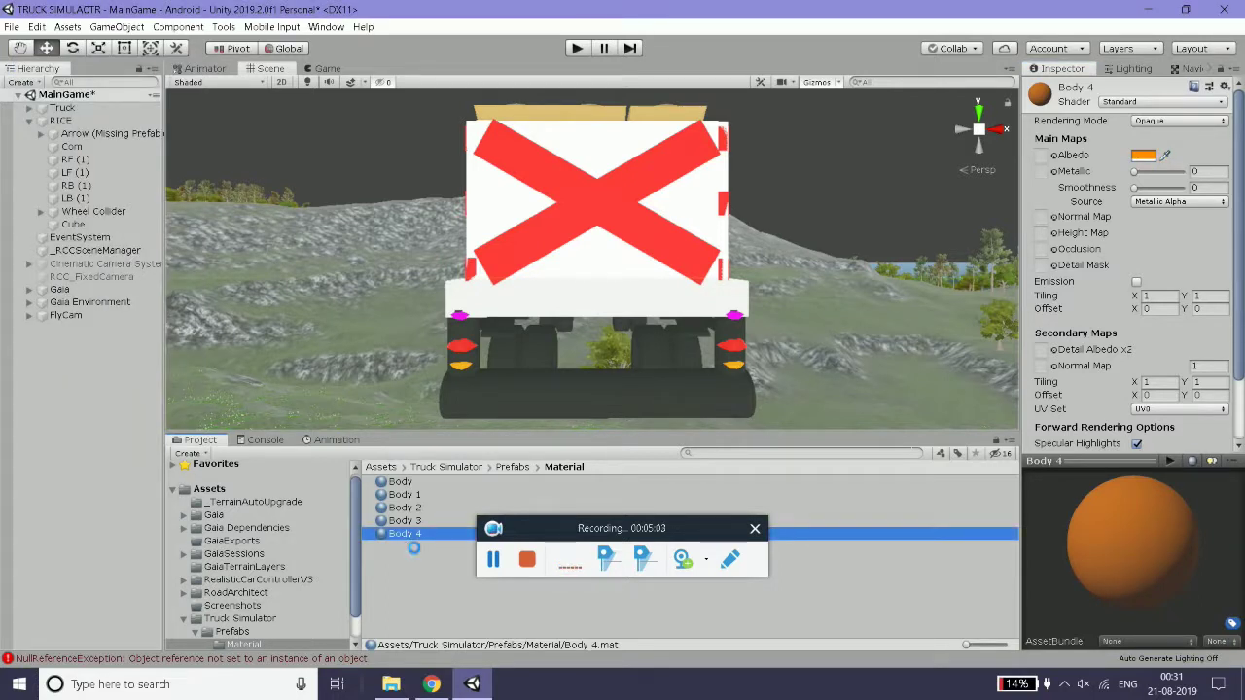
# - Duplicate Body 4 as Body 5, colour it yellow and apply it to the small magenta lights
pyautogui.hotkey('ctrl', 'd')
pyautogui.moveTo(403, 547); pyautogui.dragTo(460, 315)
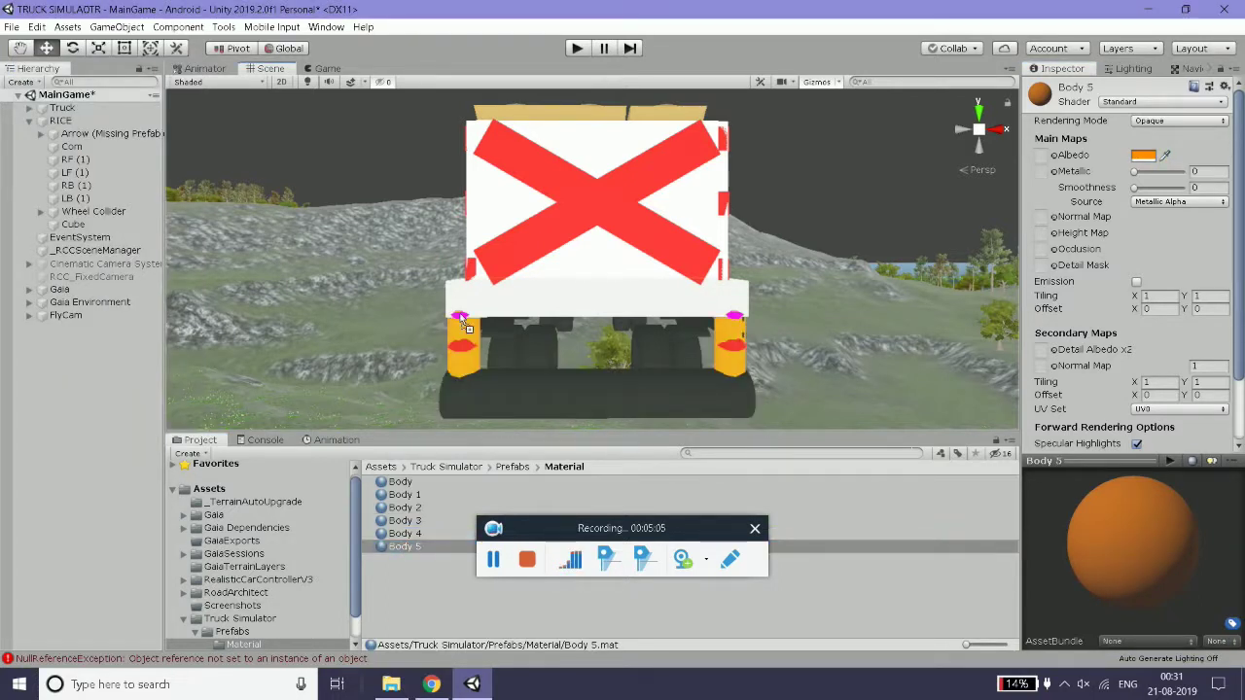
pyautogui.click(1145, 157)
pyautogui.moveTo(81, 160); pyautogui.dragTo(42, 165)
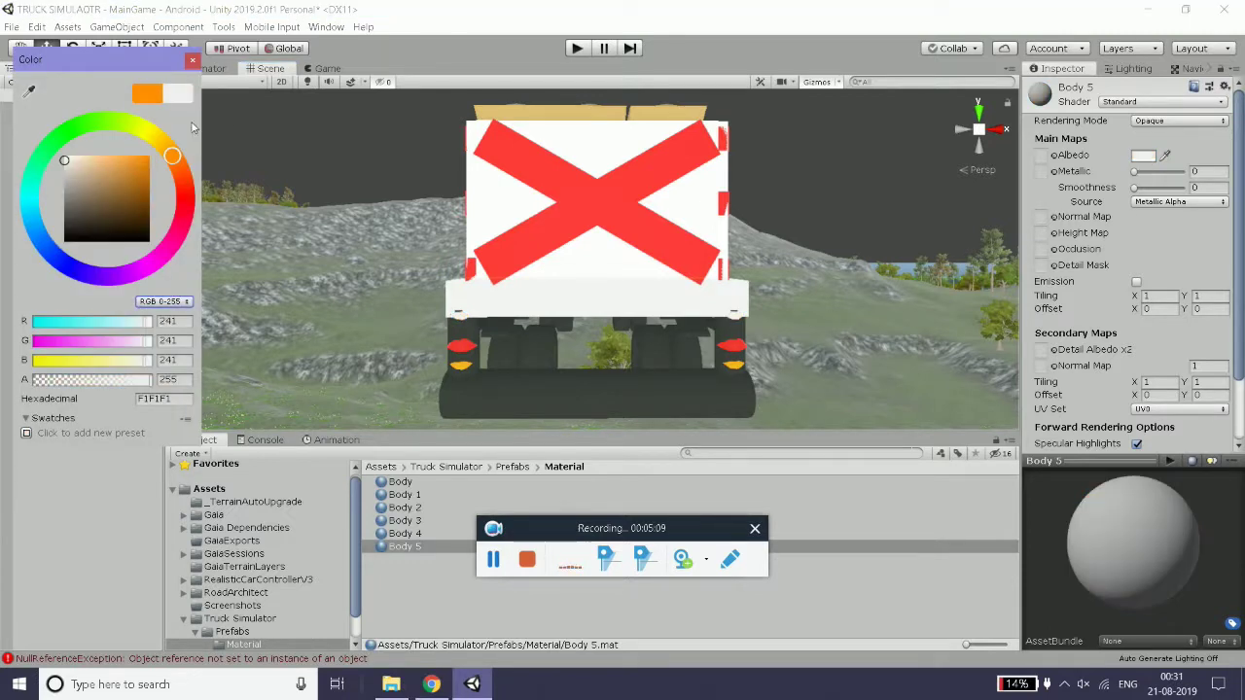
pyautogui.moveTo(129, 211); pyautogui.dragTo(132, 156)
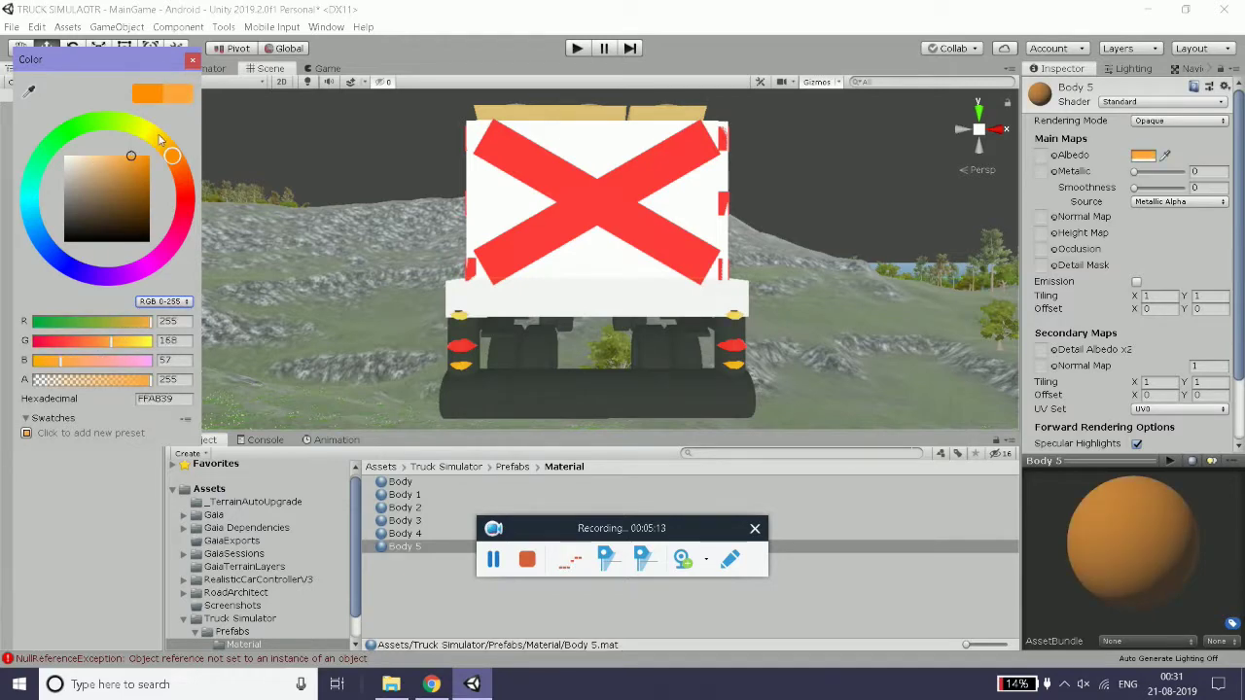
pyautogui.moveTo(161, 140); pyautogui.dragTo(152, 135)
pyautogui.click(191, 61)
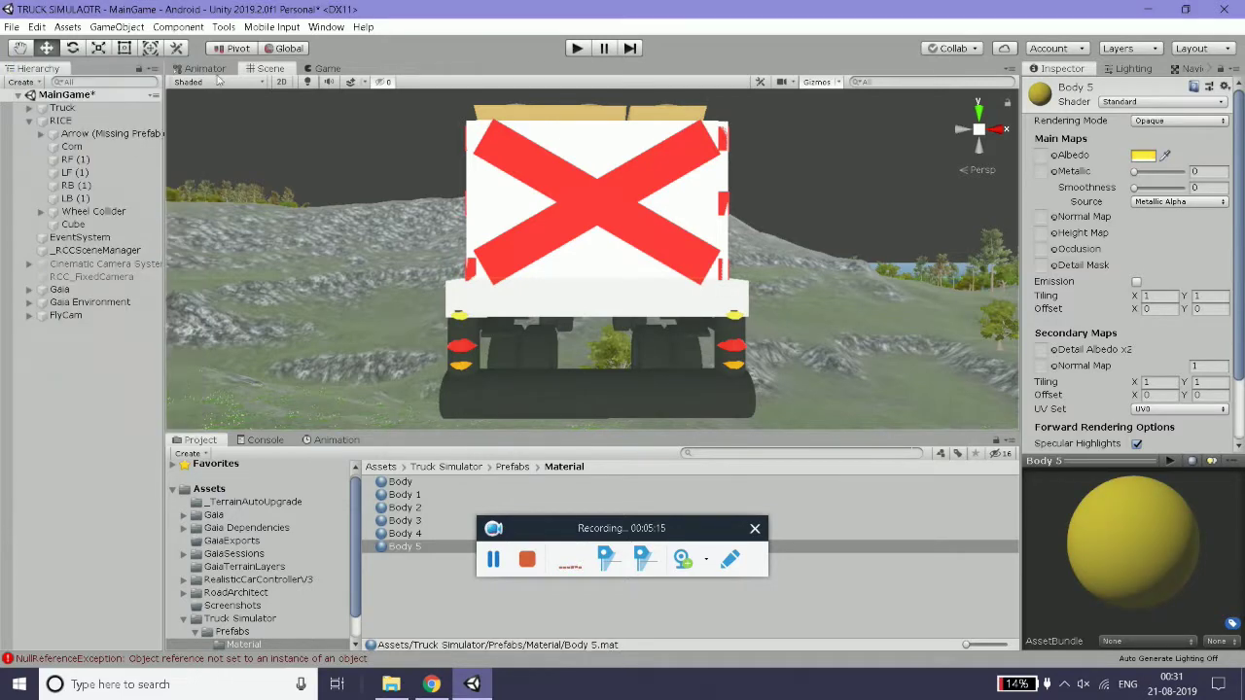
pyautogui.moveTo(380, 284)
pyautogui.keyDown('alt'); pyautogui.mouseDown()
pyautogui.moveTo(792, 352)
pyautogui.moveTo(399, 175)
pyautogui.mouseUp(); pyautogui.keyUp('alt')
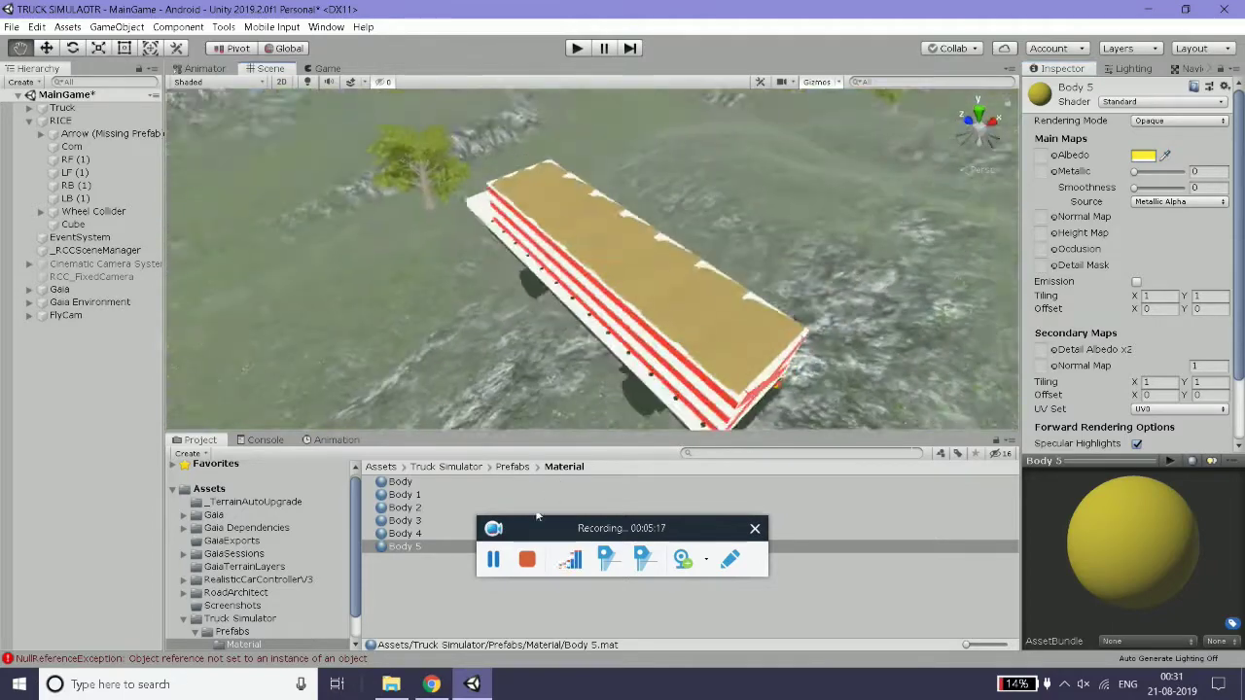
# - Collapse RICE and select Truck to show its Rigidbody, car controller and box collider
pyautogui.scroll(-5, 595, 261)
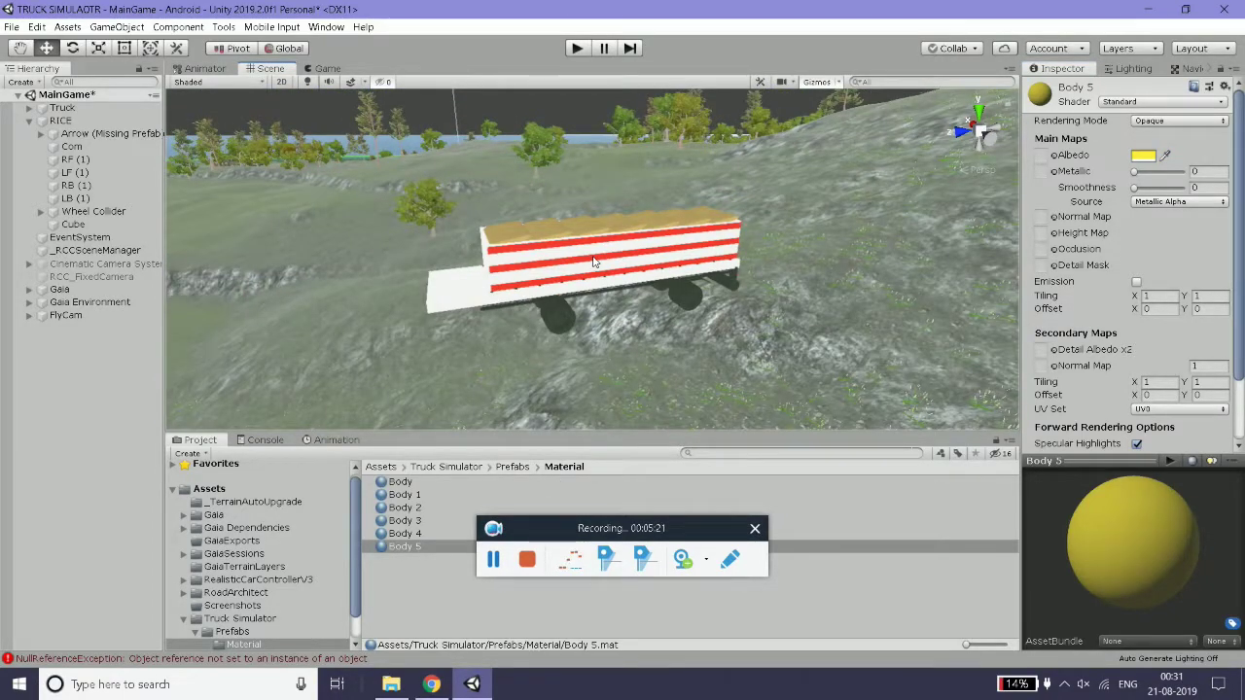
pyautogui.scroll(-3, 595, 261)
pyautogui.moveTo(596, 260)
pyautogui.keyDown('alt'); pyautogui.mouseDown()
pyautogui.moveTo(800, 313)
pyautogui.moveTo(500, 297)
pyautogui.mouseUp(); pyautogui.keyUp('alt')
pyautogui.scroll(-2, 500, 296)
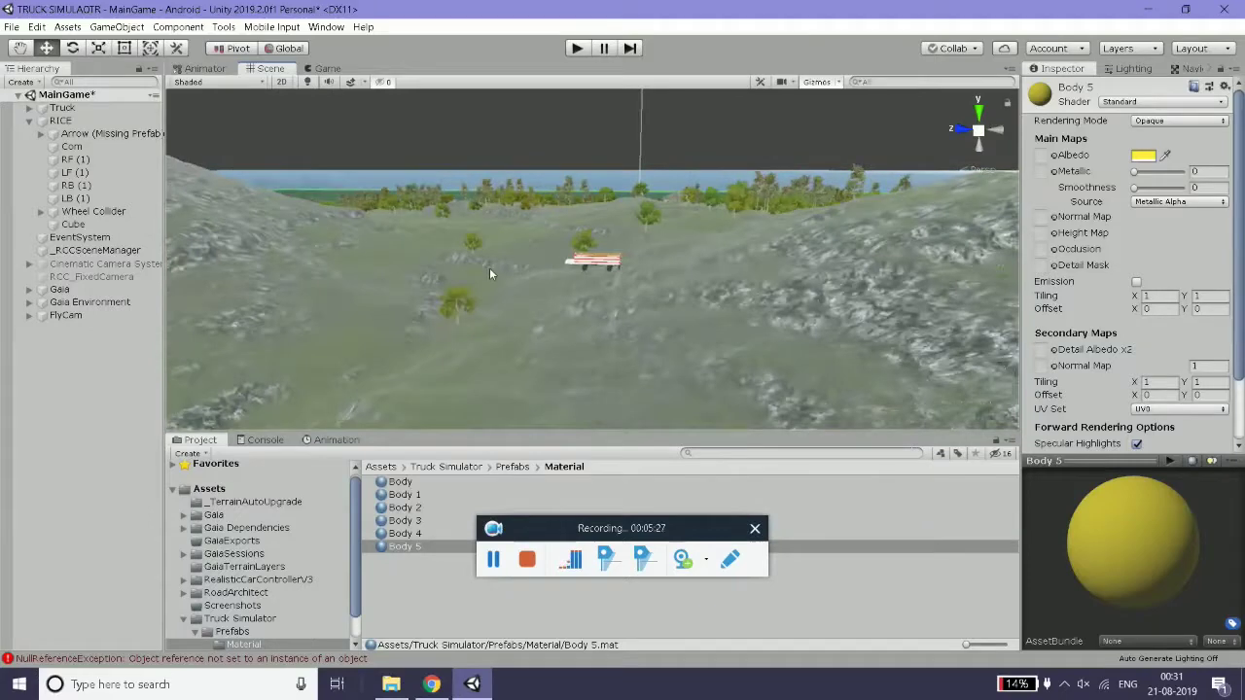
pyautogui.click(29, 122)
pyautogui.click(56, 109)
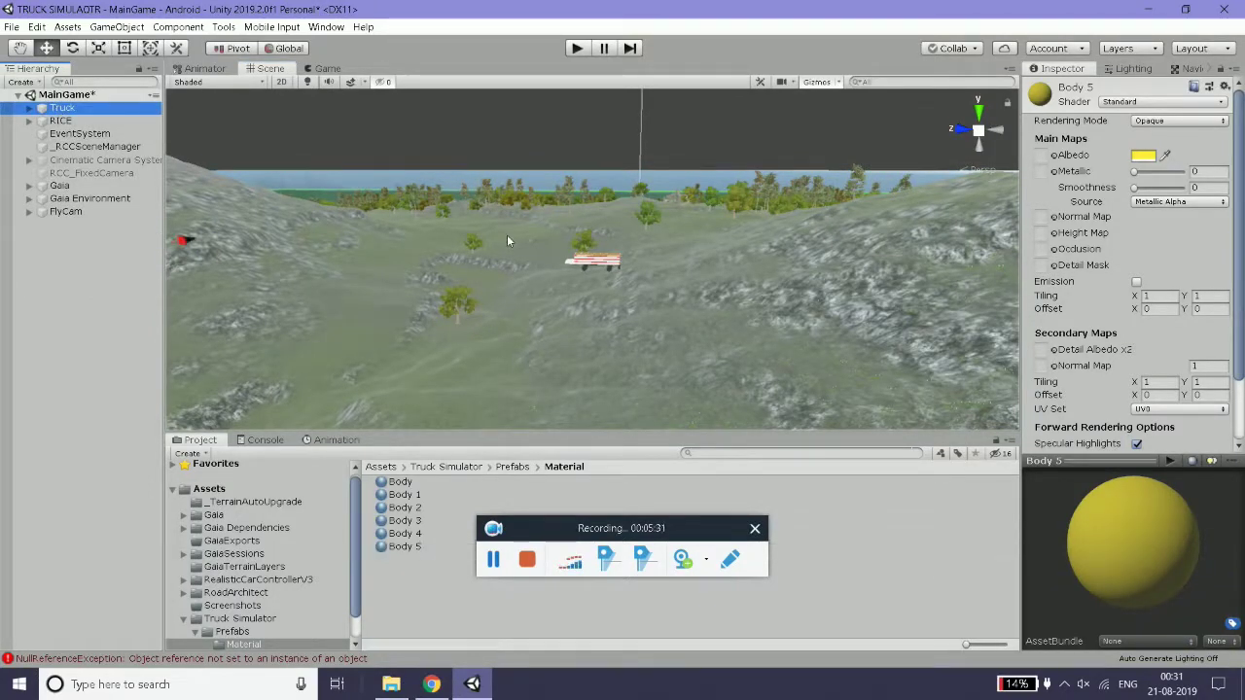
pyautogui.scroll(-2, 506, 234)
pyautogui.scroll(-2, 507, 235)
pyautogui.scroll(-2, 508, 259)
pyautogui.scroll(-2, 508, 260)
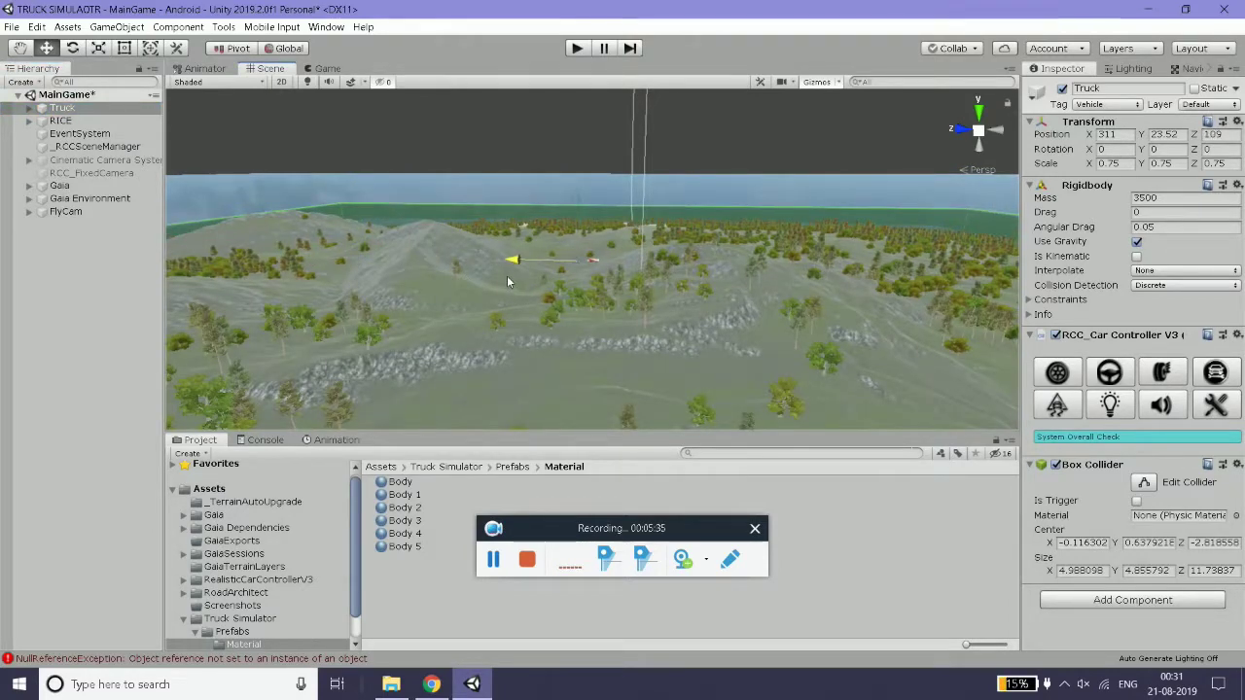
# - Frame the Truck and the RICE trailer in the Scene view
pyautogui.press('f')
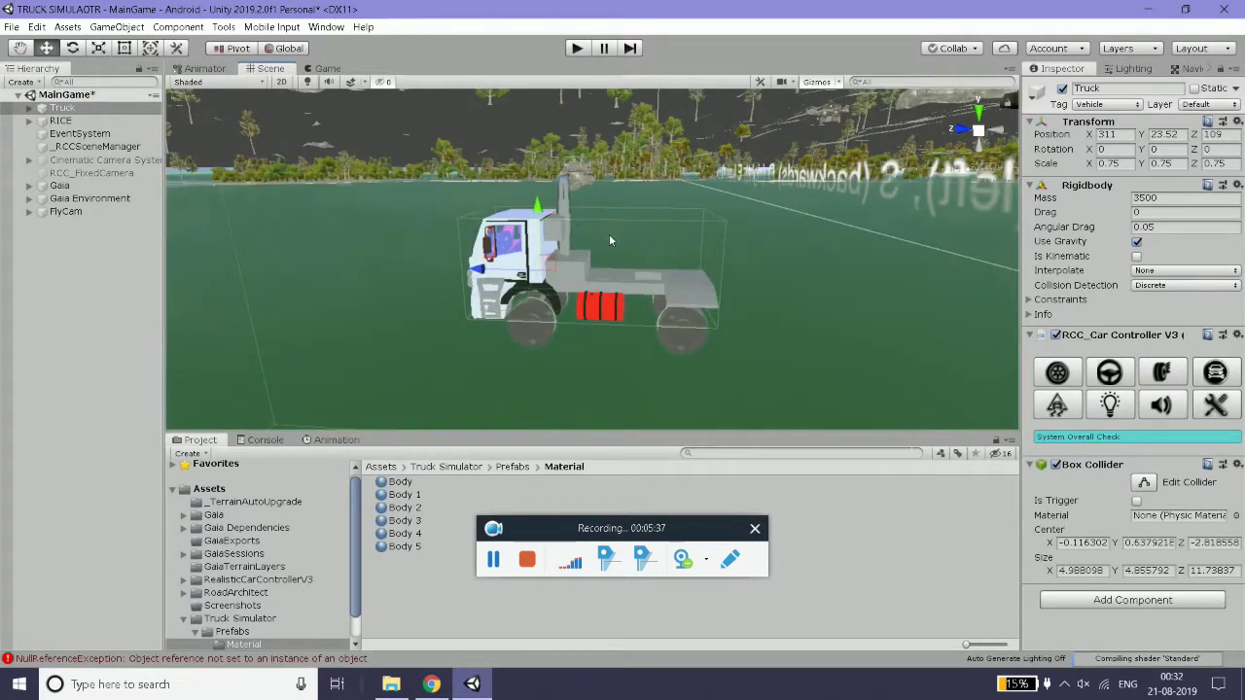
pyautogui.doubleClick(61, 121)
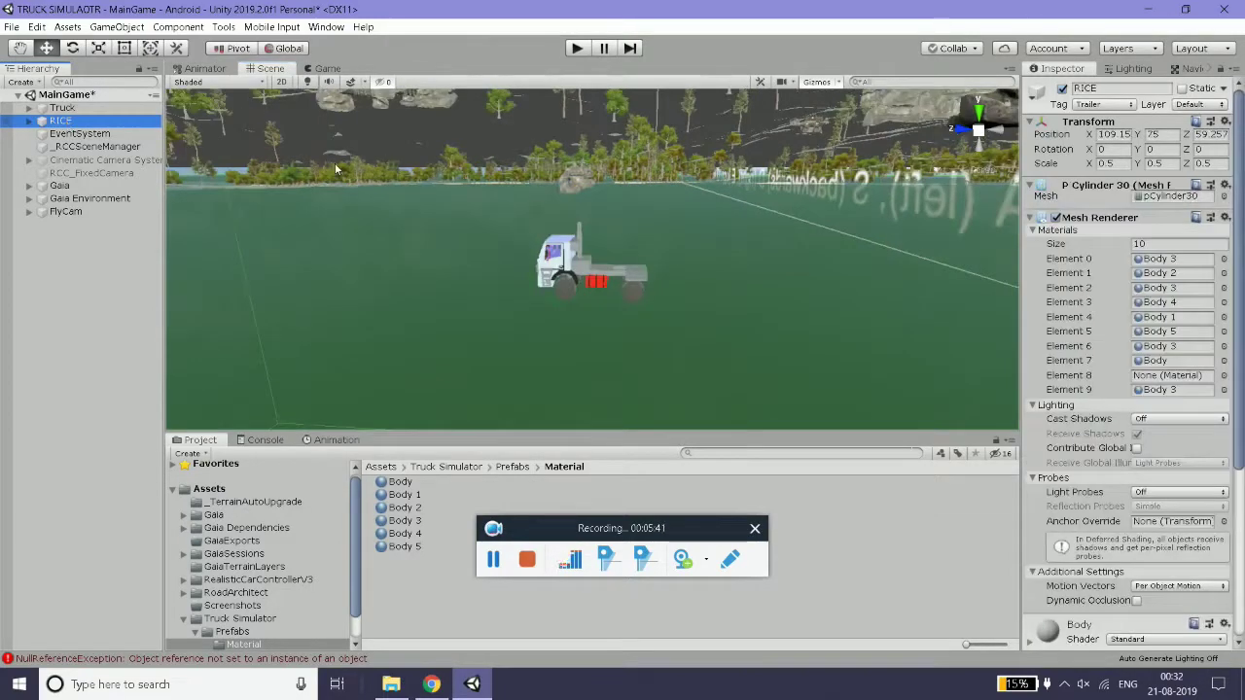
pyautogui.keyDown('alt'); pyautogui.moveTo(334, 170); pyautogui.dragTo(243, 136); pyautogui.keyUp('alt')
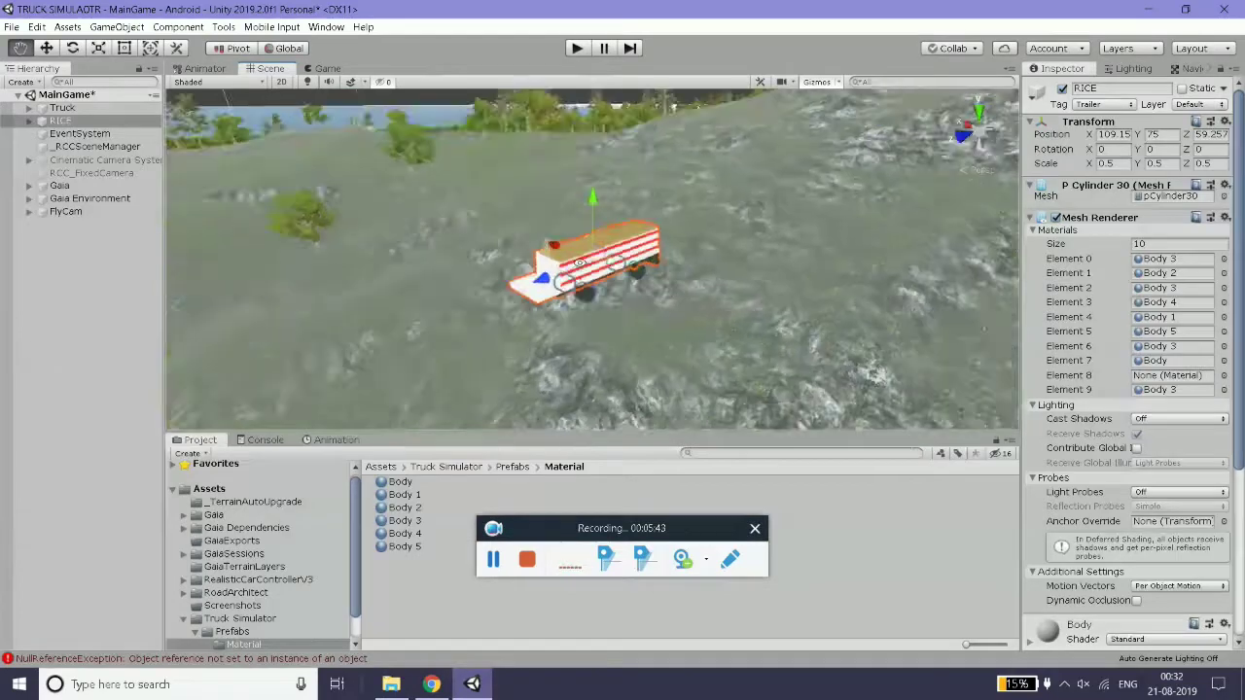
pyautogui.doubleClick(59, 108)
pyautogui.scroll(-5, 458, 204)
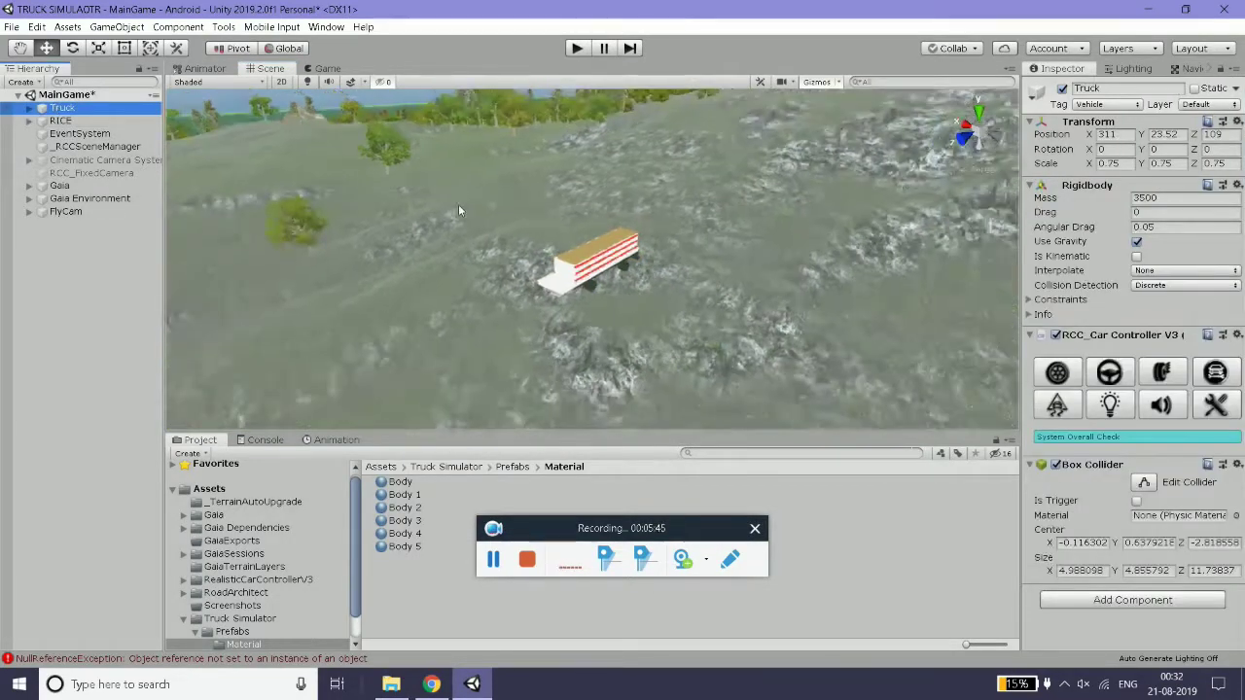
pyautogui.keyDown('alt'); pyautogui.moveTo(447, 232); pyautogui.dragTo(323, 259); pyautogui.keyUp('alt')
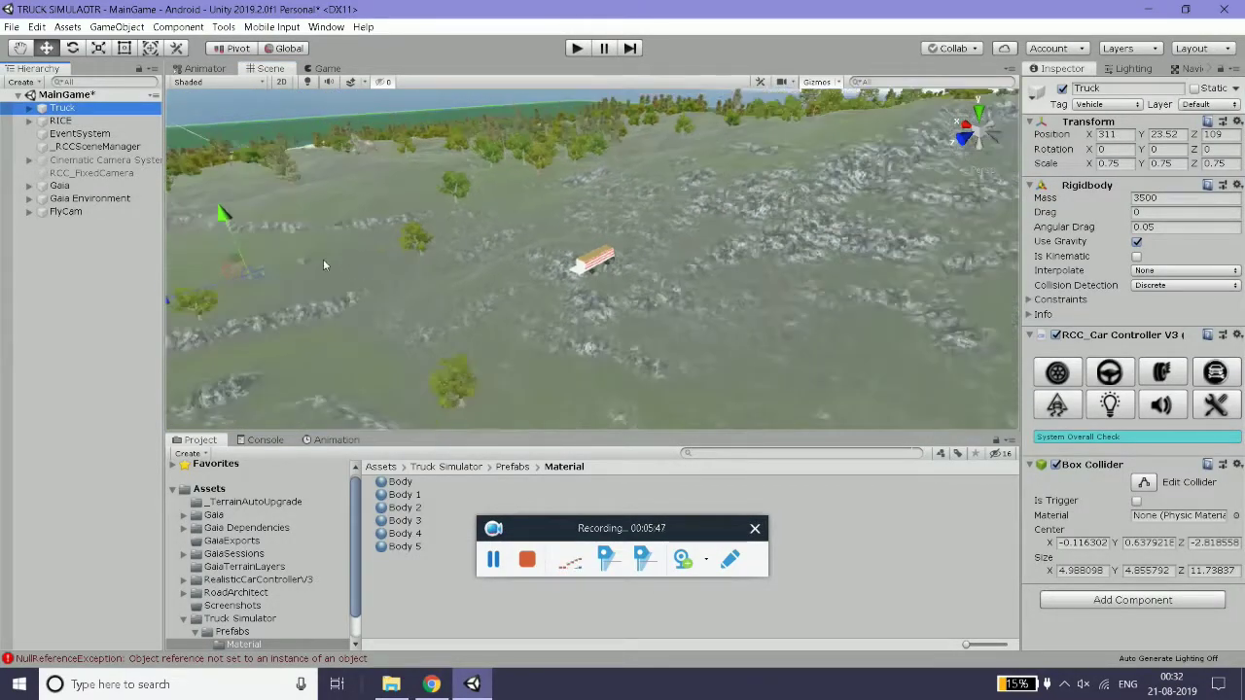
# - Move the Truck to X 139.9, Y 71.7, Z 47.9 above the terrain
pyautogui.moveTo(232, 254); pyautogui.dragTo(339, 301)
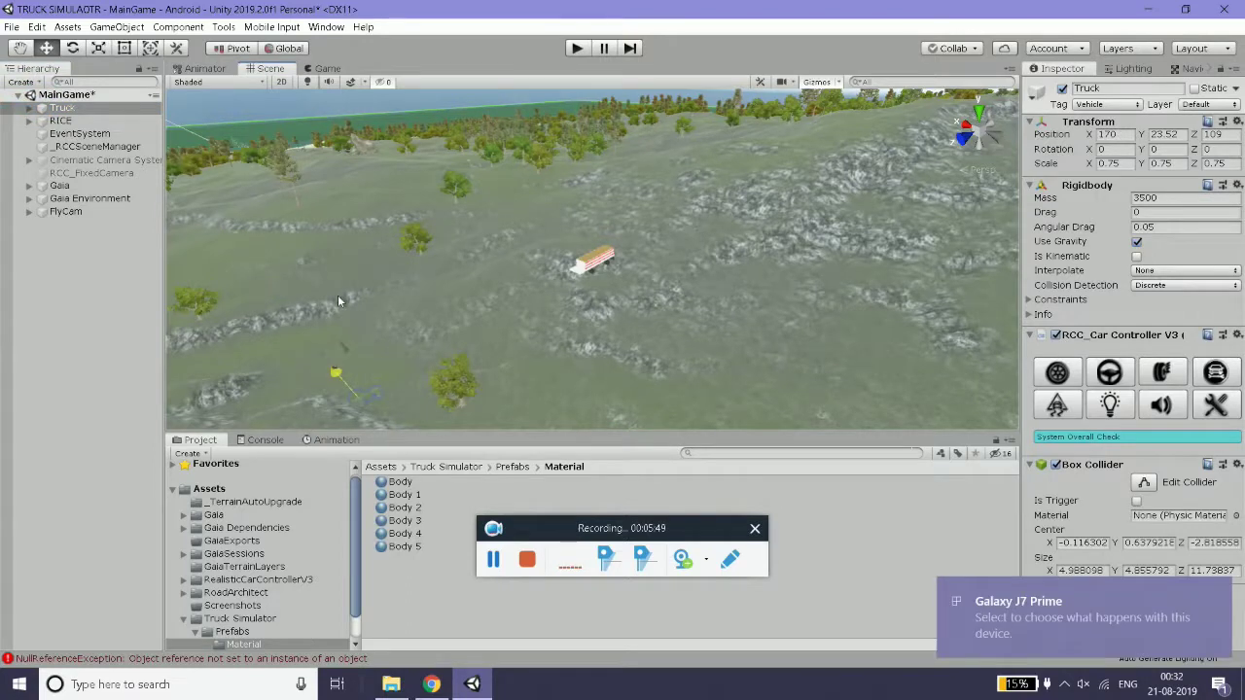
pyautogui.moveTo(321, 428); pyautogui.dragTo(511, 328)
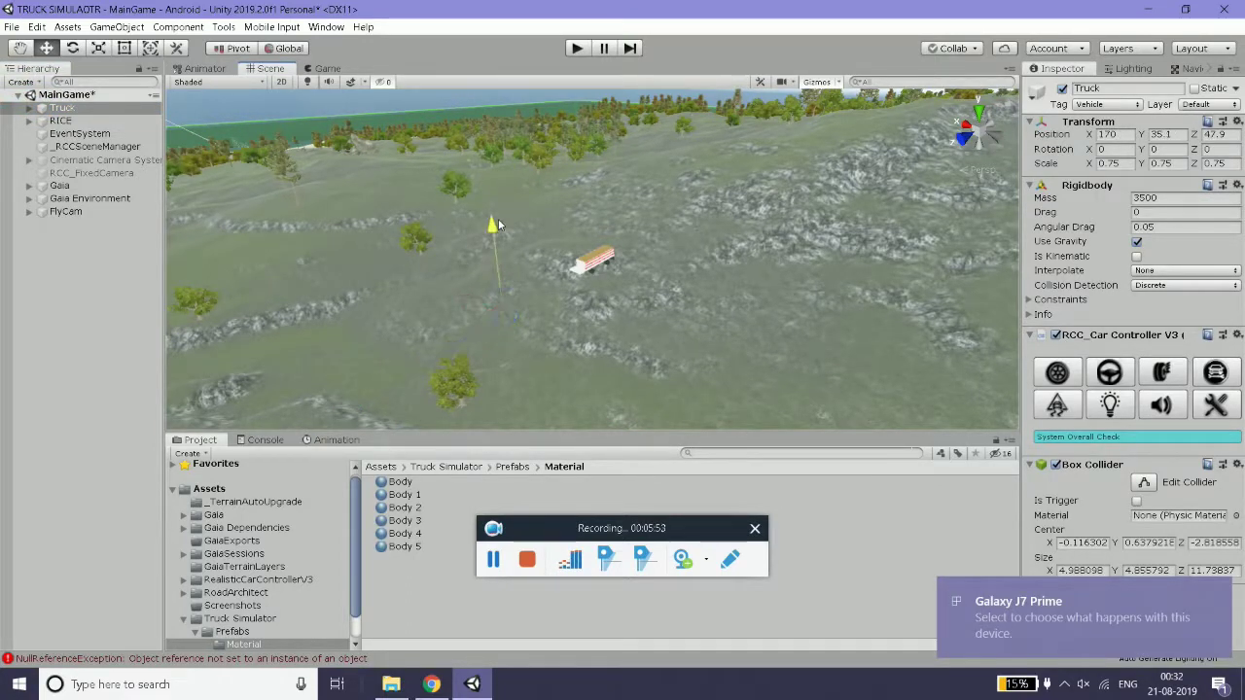
pyautogui.moveTo(496, 264); pyautogui.dragTo(512, 168)
pyautogui.moveTo(449, 207)
pyautogui.mouseDown()
pyautogui.moveTo(483, 270)
pyautogui.moveTo(615, 222)
pyautogui.moveTo(500, 214)
pyautogui.moveTo(611, 225)
pyautogui.mouseUp()
pyautogui.scroll(-2, 483, 269)
pyautogui.scroll(-2, 484, 269)
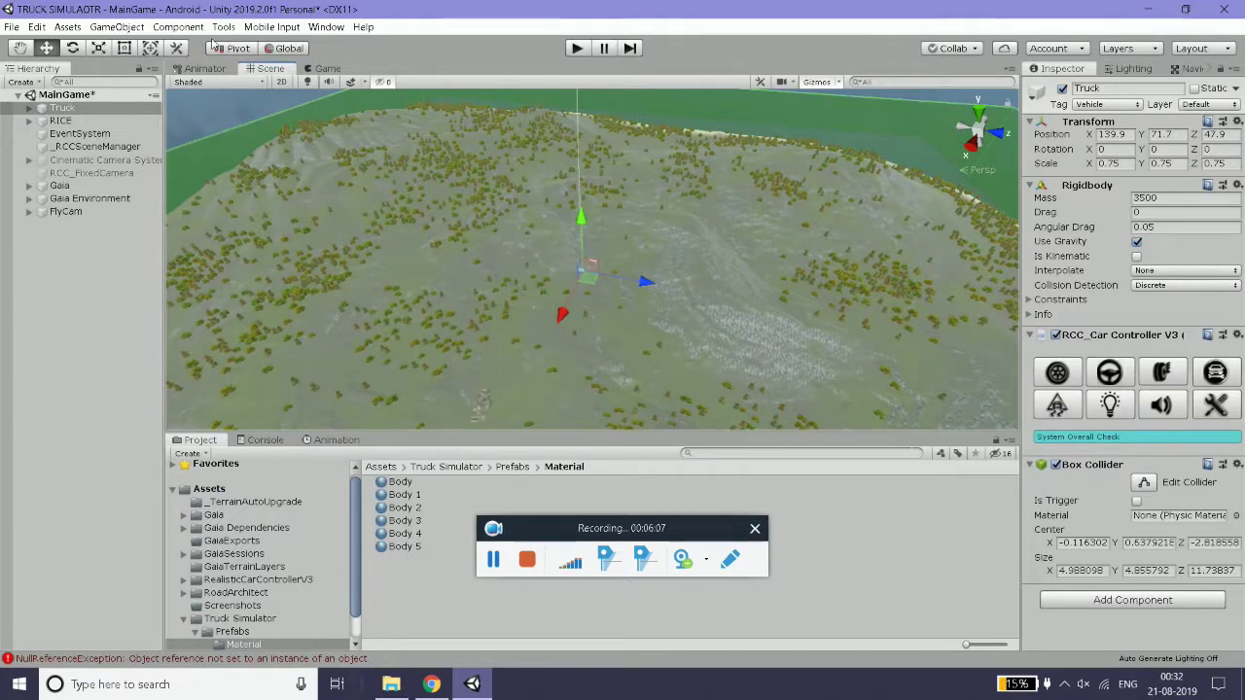
# - Deselect the Truck and add a new road via Window > Road Architect > Add road
pyautogui.click(44, 242)
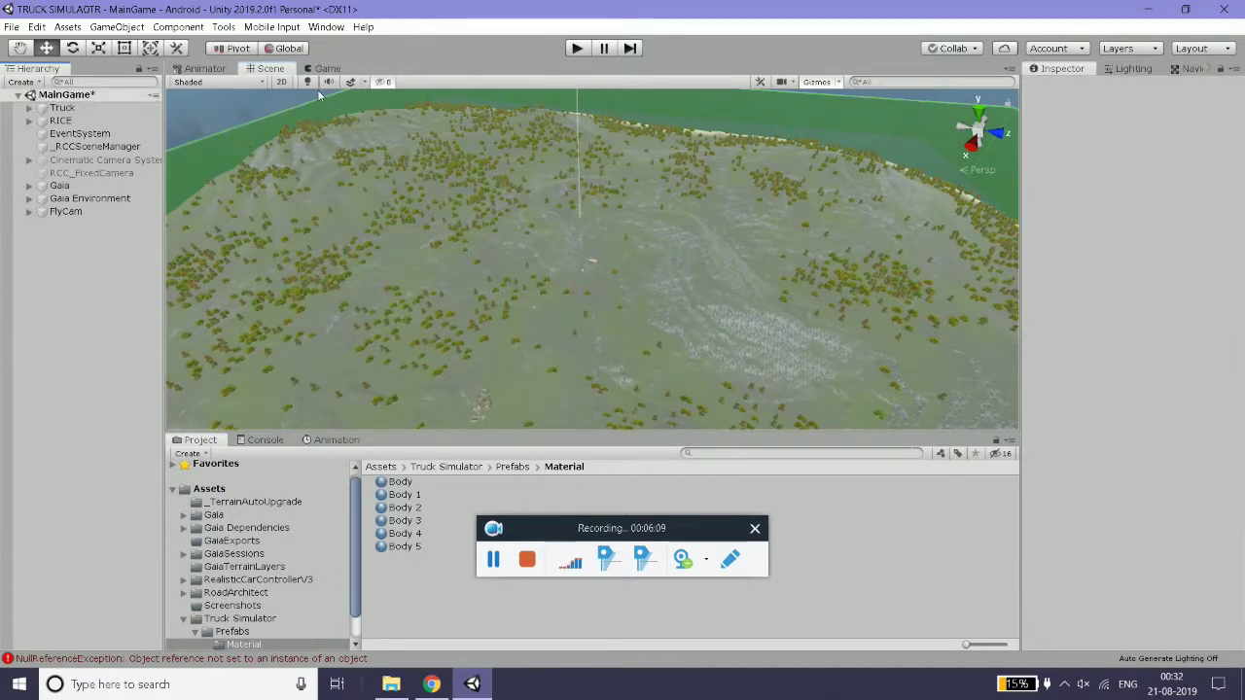
pyautogui.click(223, 28)
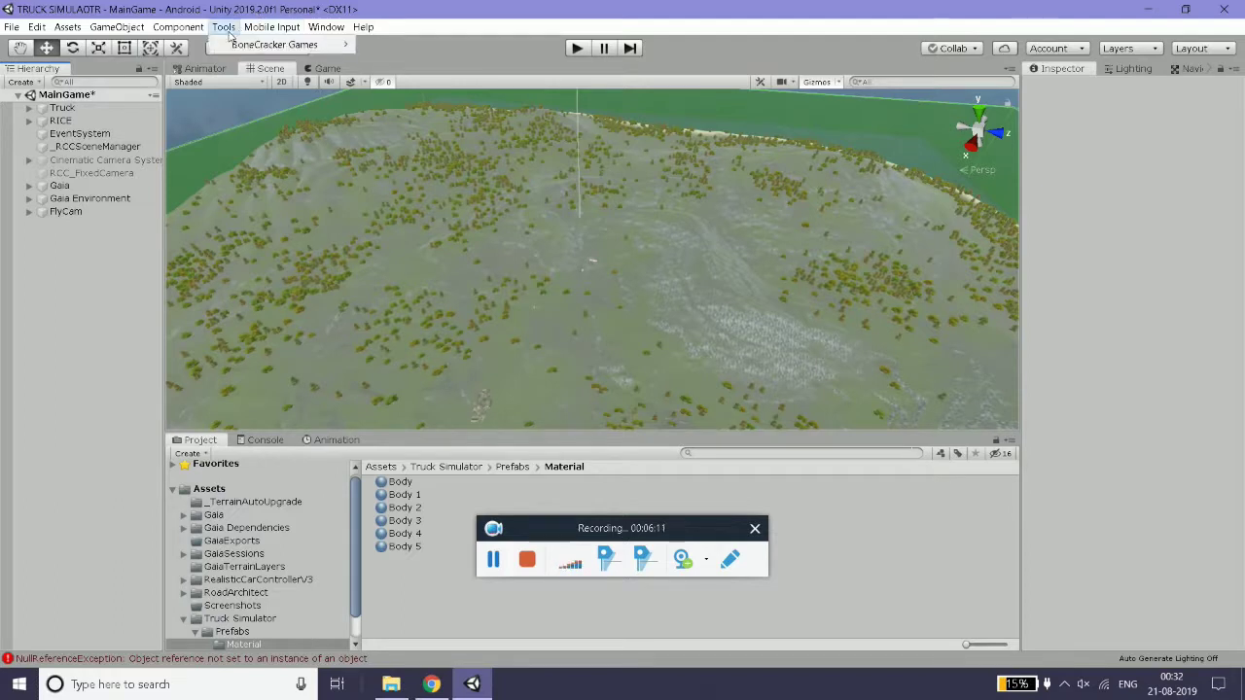
pyautogui.click(218, 27)
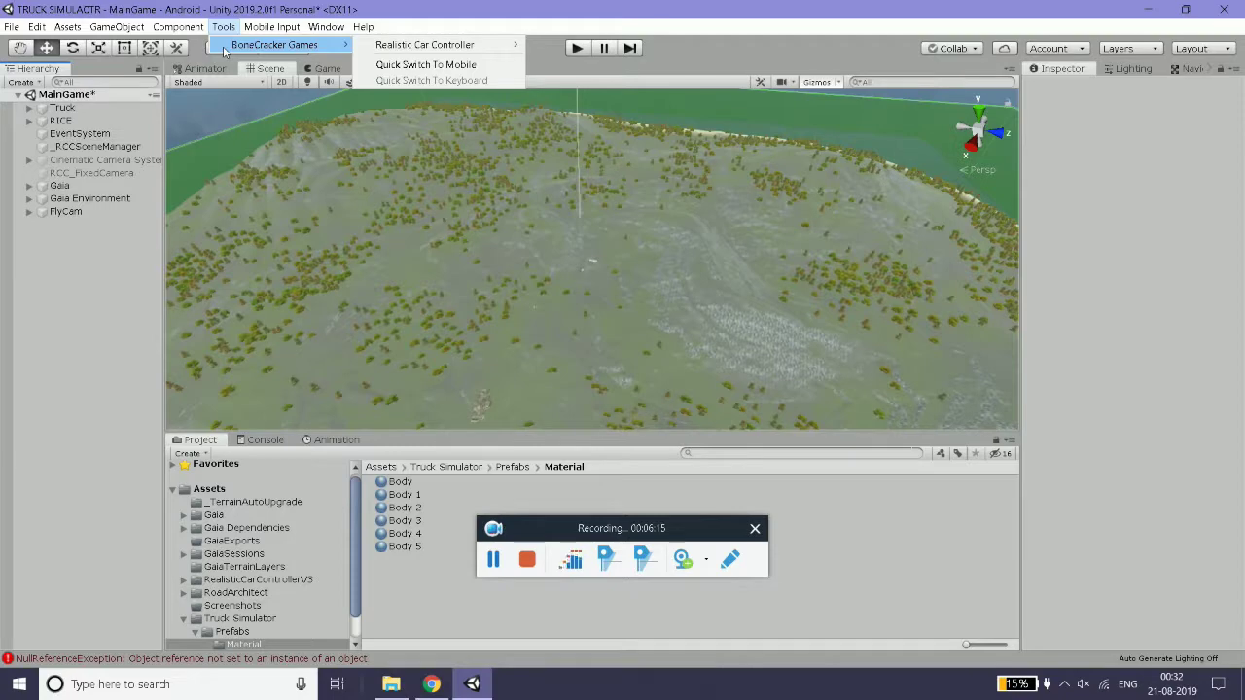
pyautogui.click(223, 27)
pyautogui.click(246, 28)
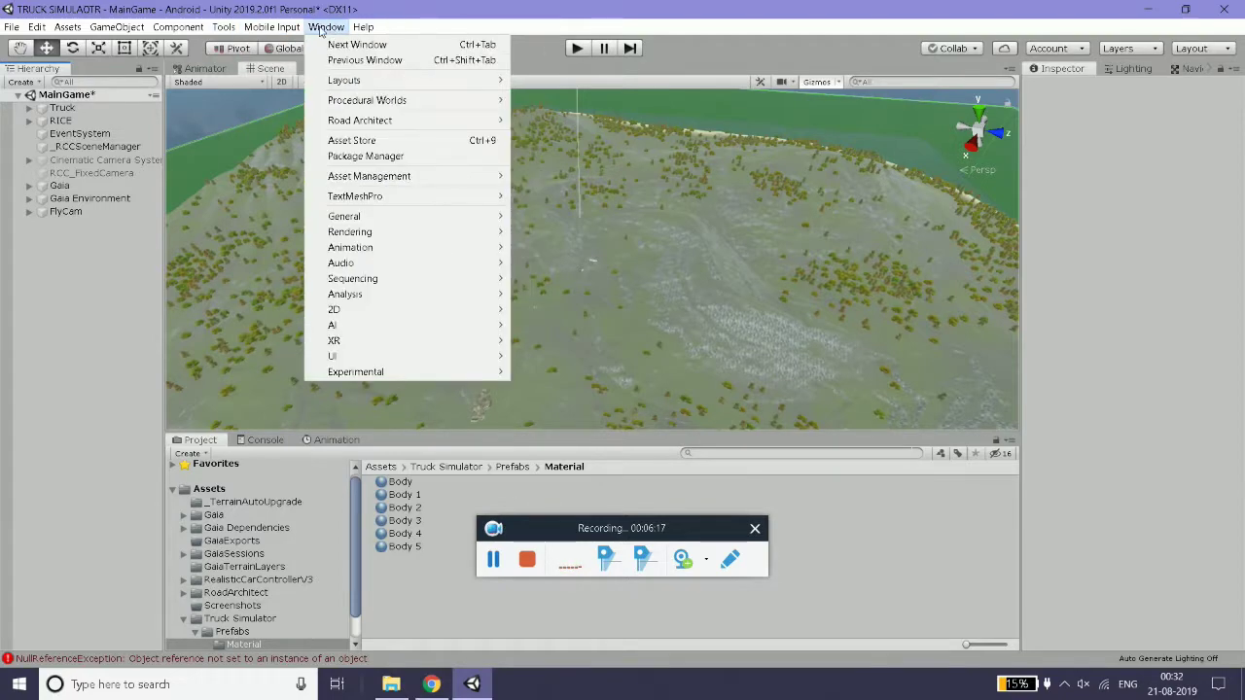
pyautogui.click(190, 33)
pyautogui.click(193, 32)
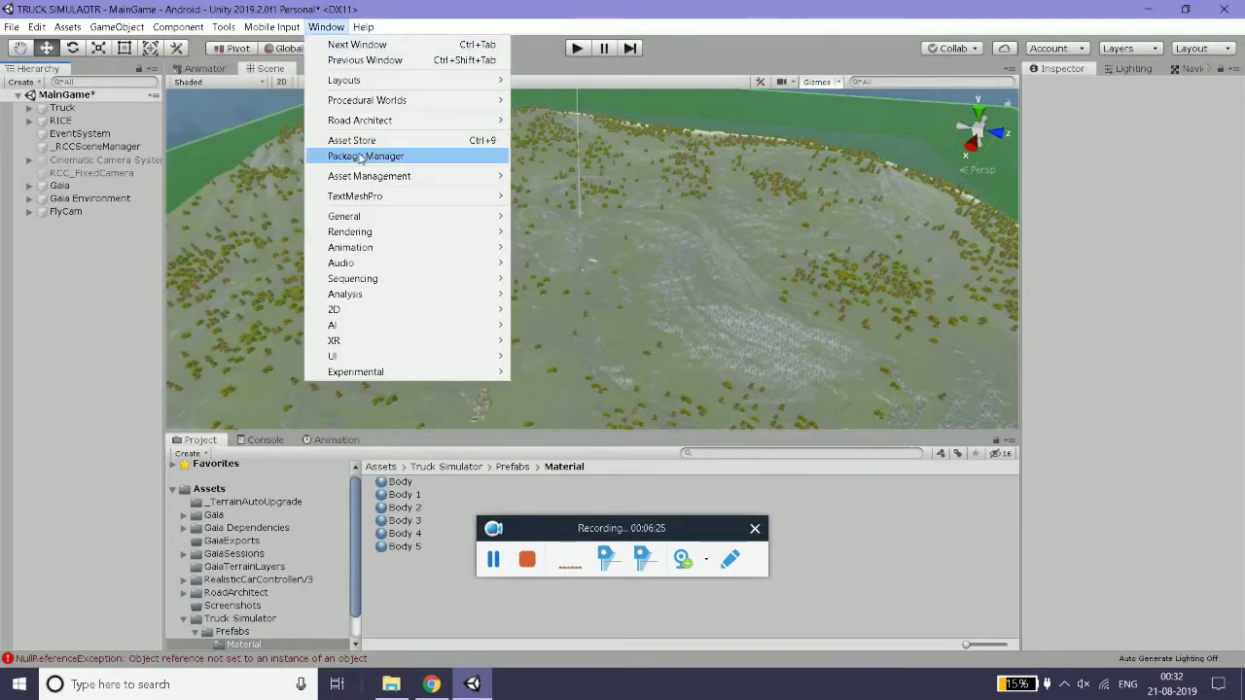
pyautogui.moveTo(392, 126)
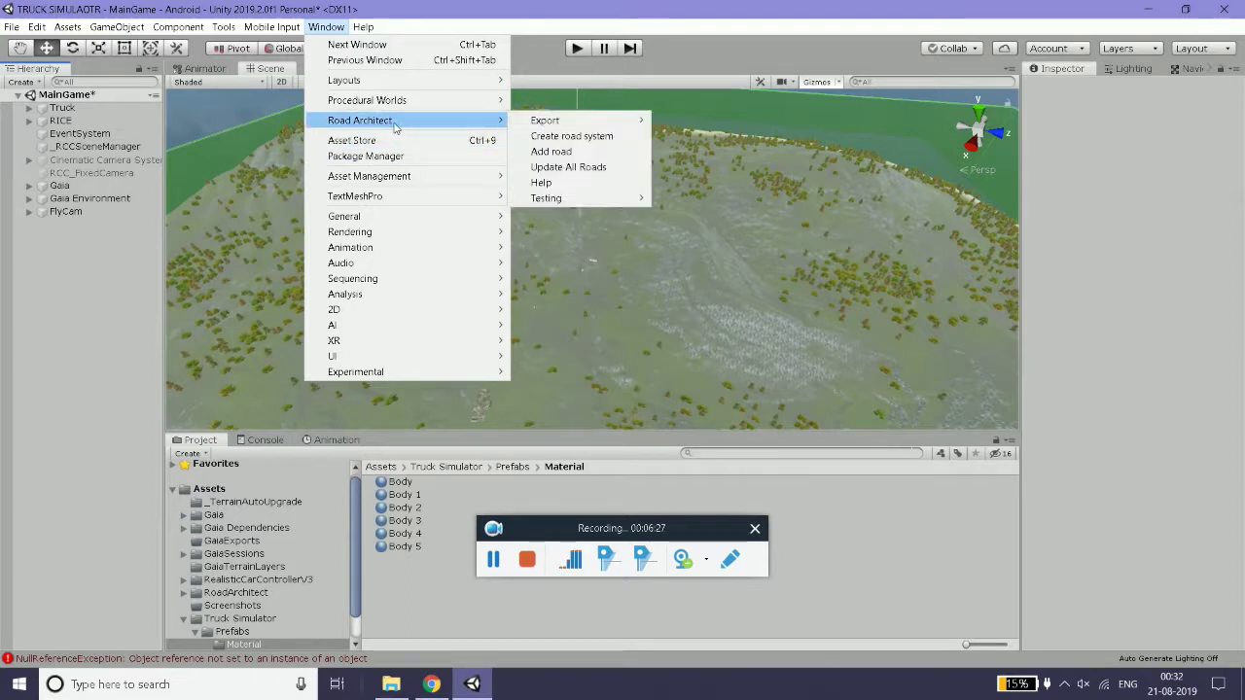
pyautogui.moveTo(623, 125)
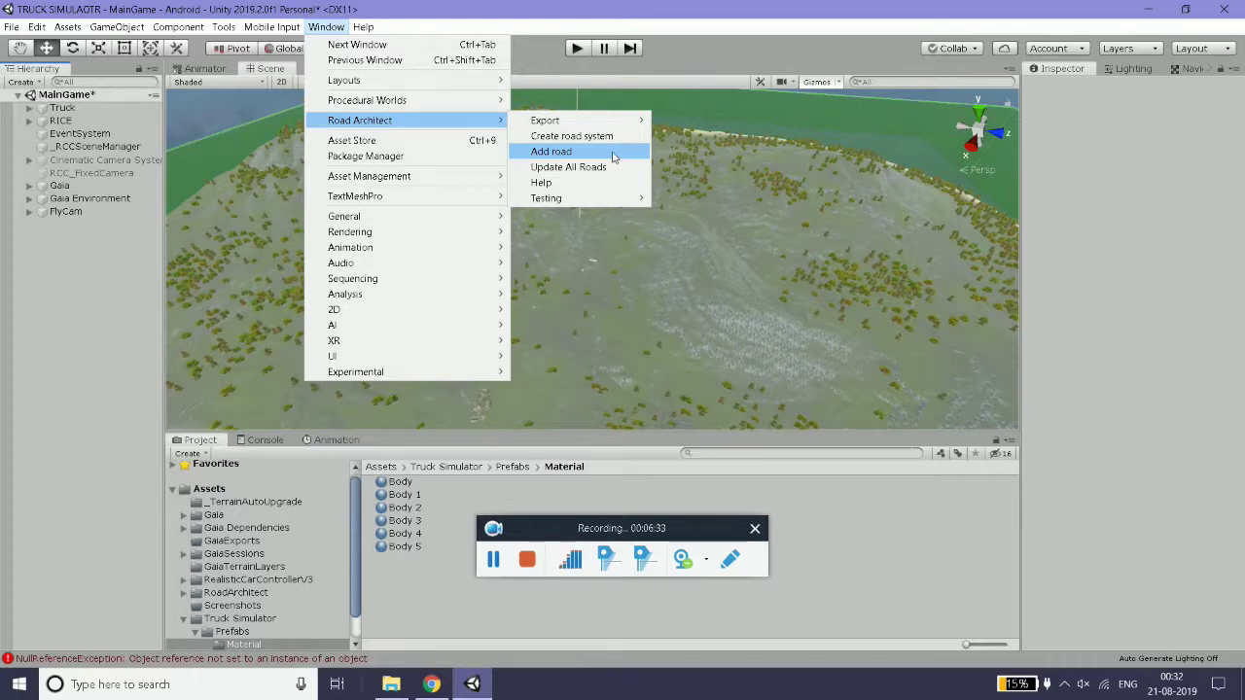
pyautogui.click(613, 157)
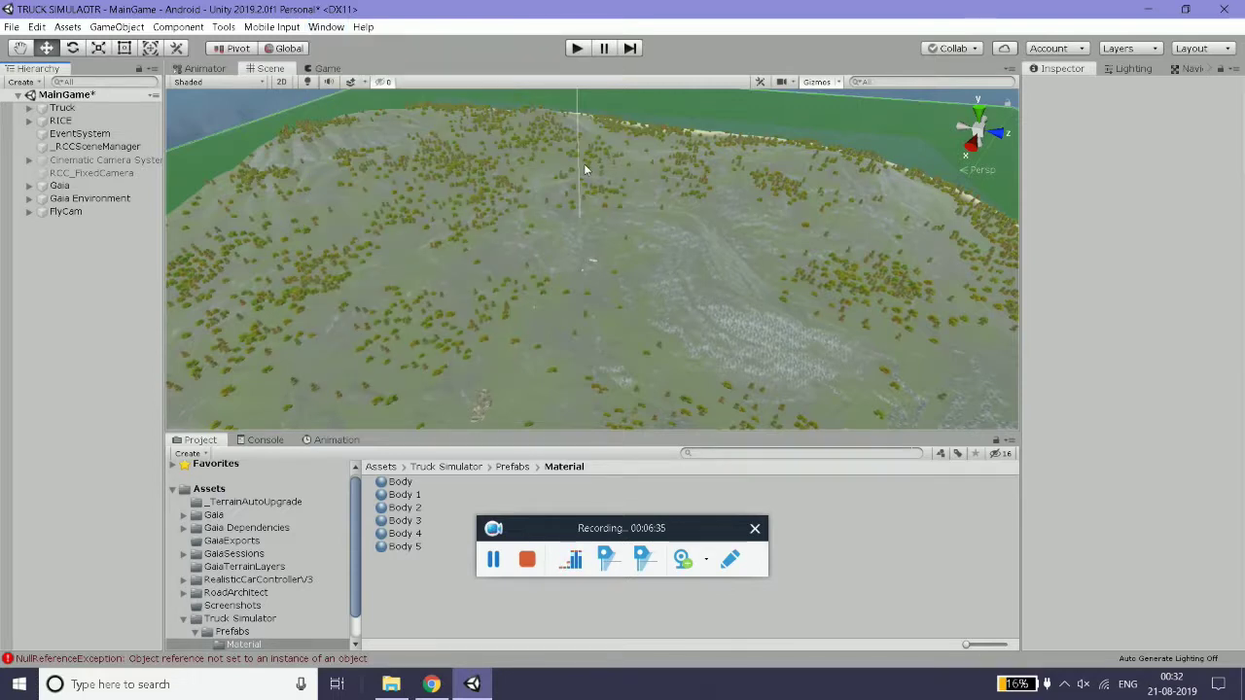
# - Set Road1's lane width to 8 and turn off Shoulders enabled
pyautogui.moveTo(455, 217)
pyautogui.mouseDown(button='right')
pyautogui.moveTo(477, 285)
pyautogui.moveTo(457, 292)
pyautogui.mouseUp(button='right')
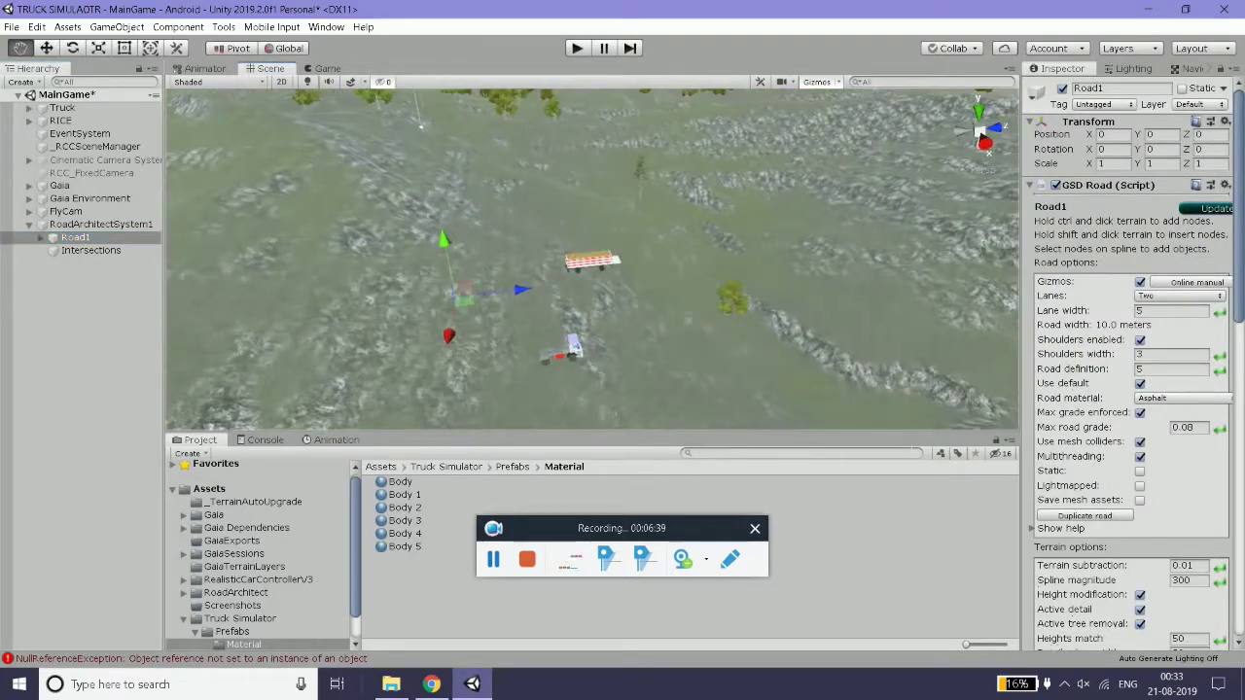
pyautogui.click(1172, 310)
pyautogui.write('8')
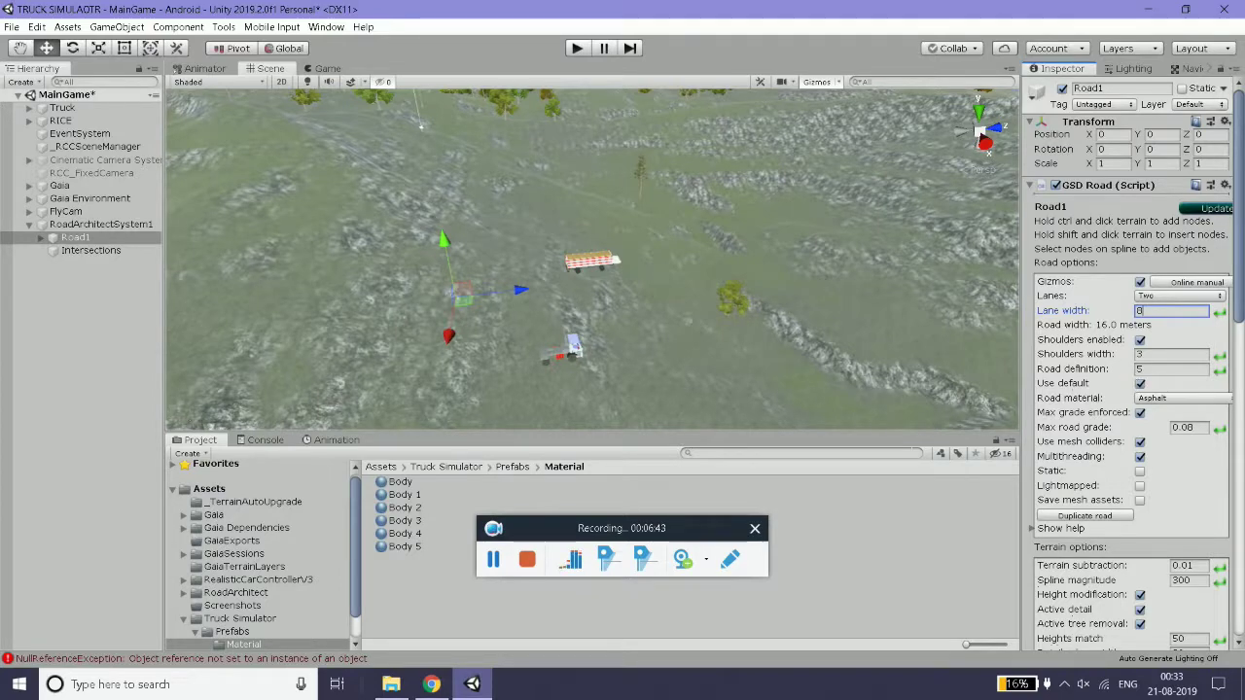
pyautogui.click(1140, 340)
pyautogui.moveTo(662, 273)
pyautogui.mouseDown(button='right')
pyautogui.moveTo(681, 281)
pyautogui.moveTo(681, 269)
pyautogui.mouseUp(button='right')
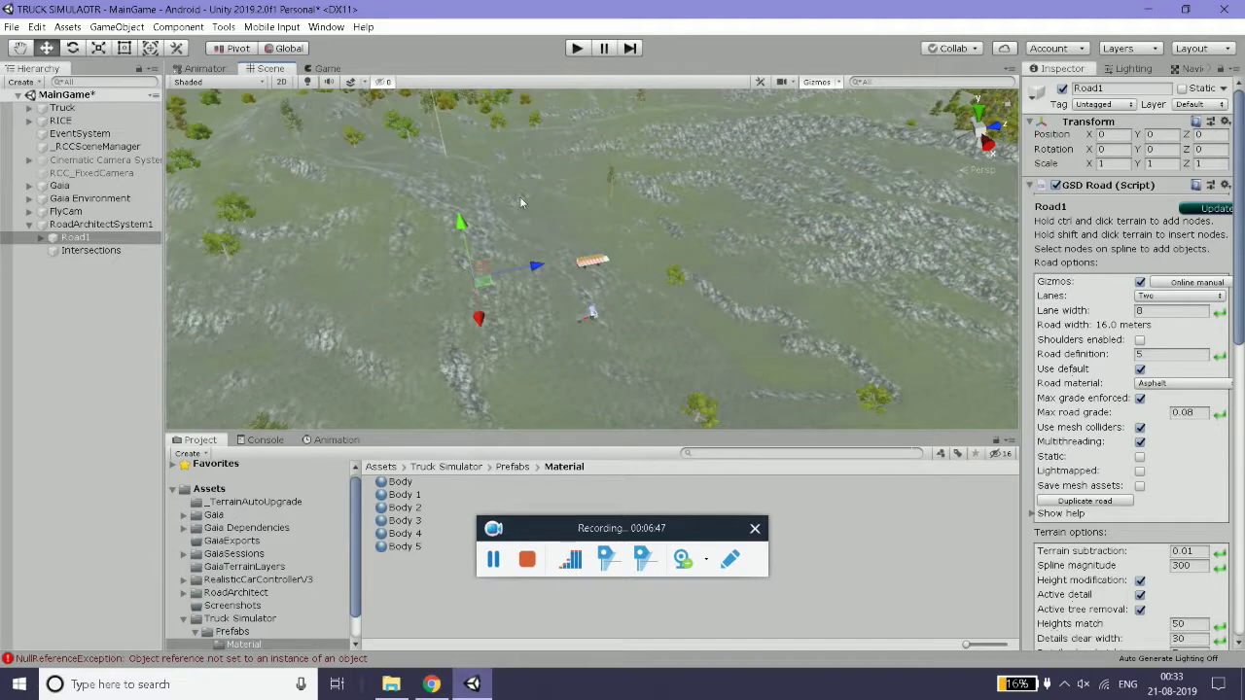
pyautogui.moveTo(922, 214)
pyautogui.mouseDown(button='right')
pyautogui.moveTo(955, 198)
pyautogui.moveTo(802, 343)
pyautogui.moveTo(750, 191)
pyautogui.mouseUp(button='right')
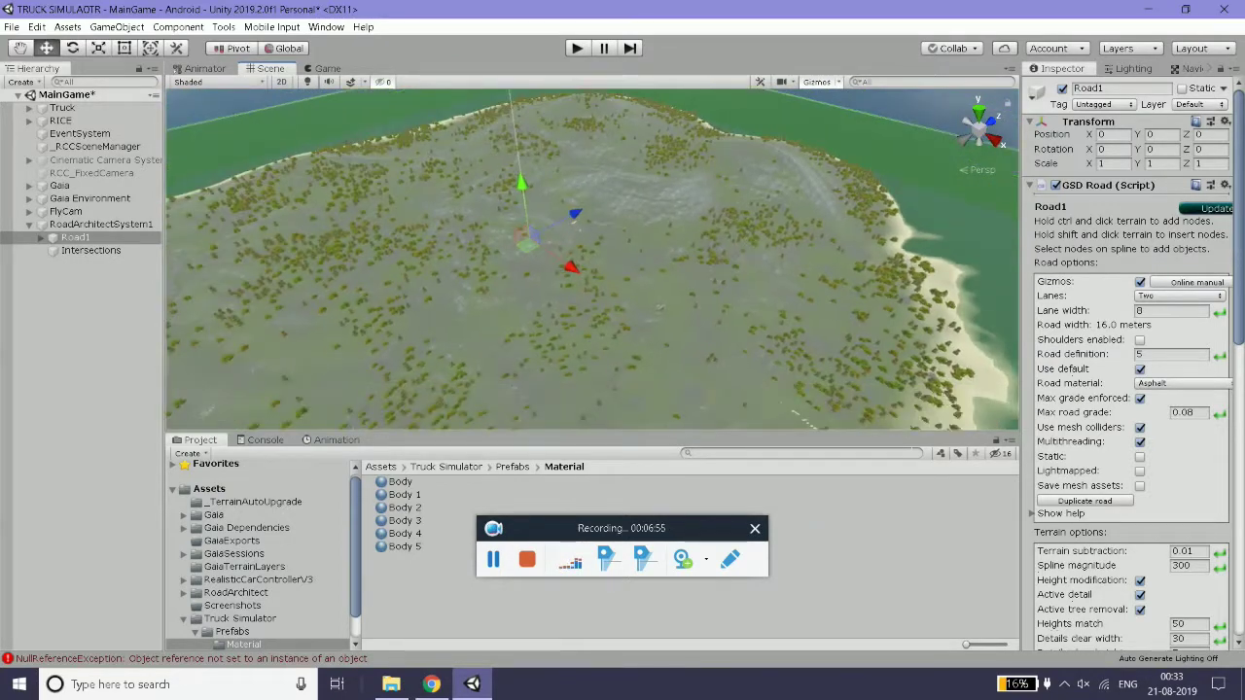
# - Place eight nodes on the terrain so Road1 sweeps in a long curve around the island
pyautogui.keyDown('ctrl'); pyautogui.click(750, 186); pyautogui.keyUp('ctrl')
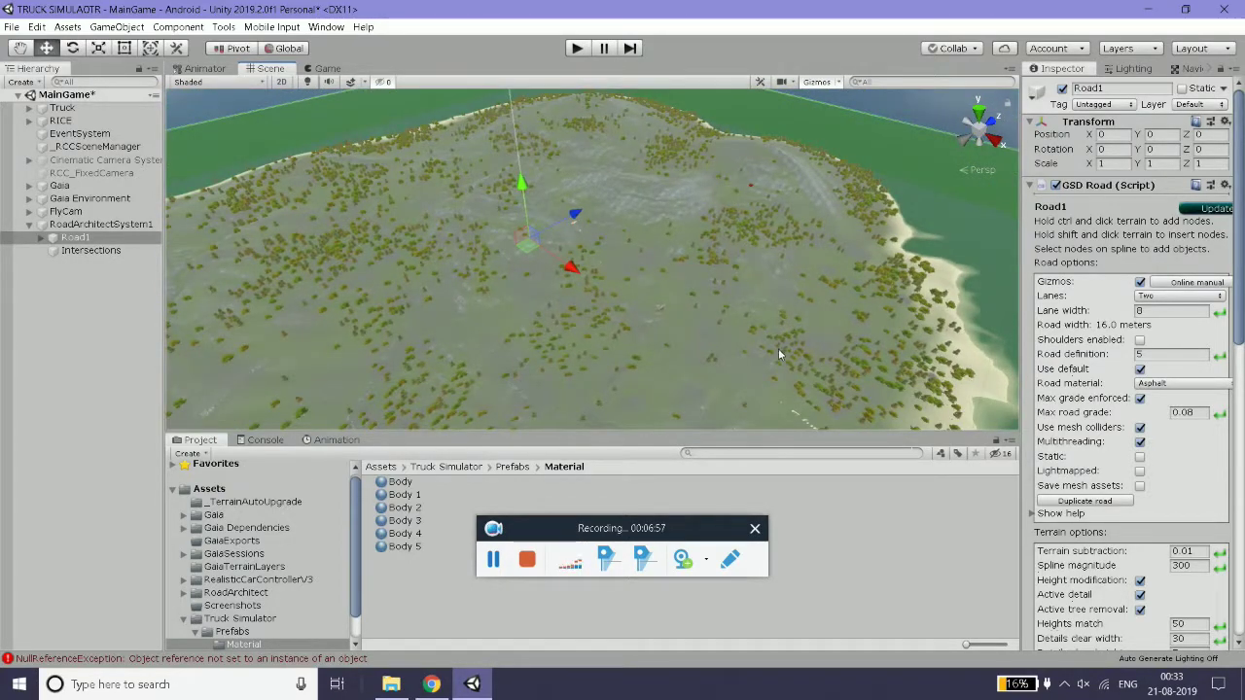
pyautogui.keyDown('ctrl'); pyautogui.click(780, 222); pyautogui.keyUp('ctrl')
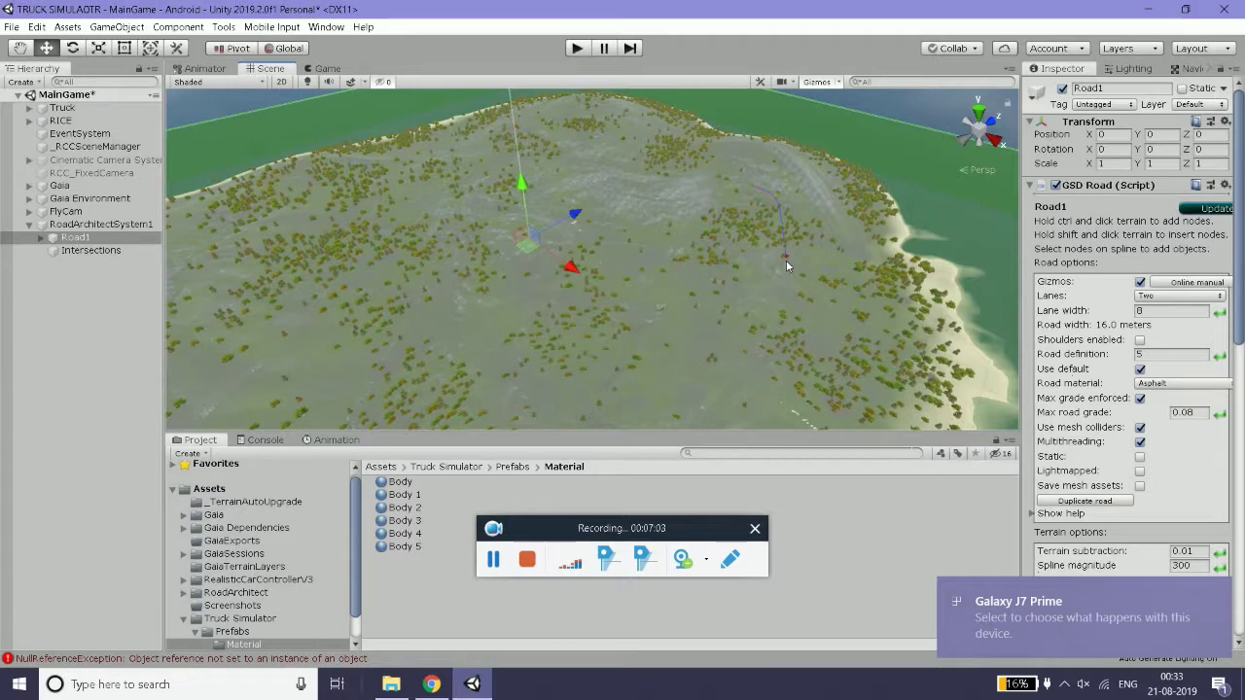
pyautogui.keyDown('ctrl'); pyautogui.click(769, 295); pyautogui.keyUp('ctrl')
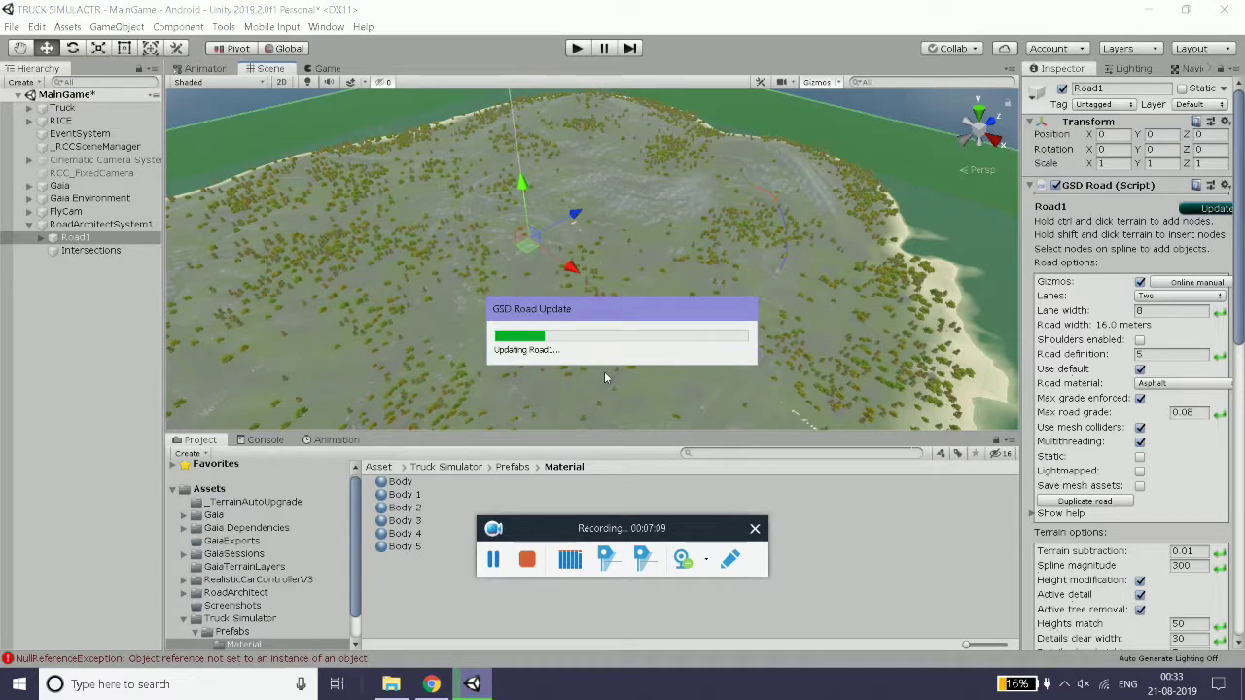
pyautogui.keyDown('ctrl'); pyautogui.click(521, 367); pyautogui.keyUp('ctrl')
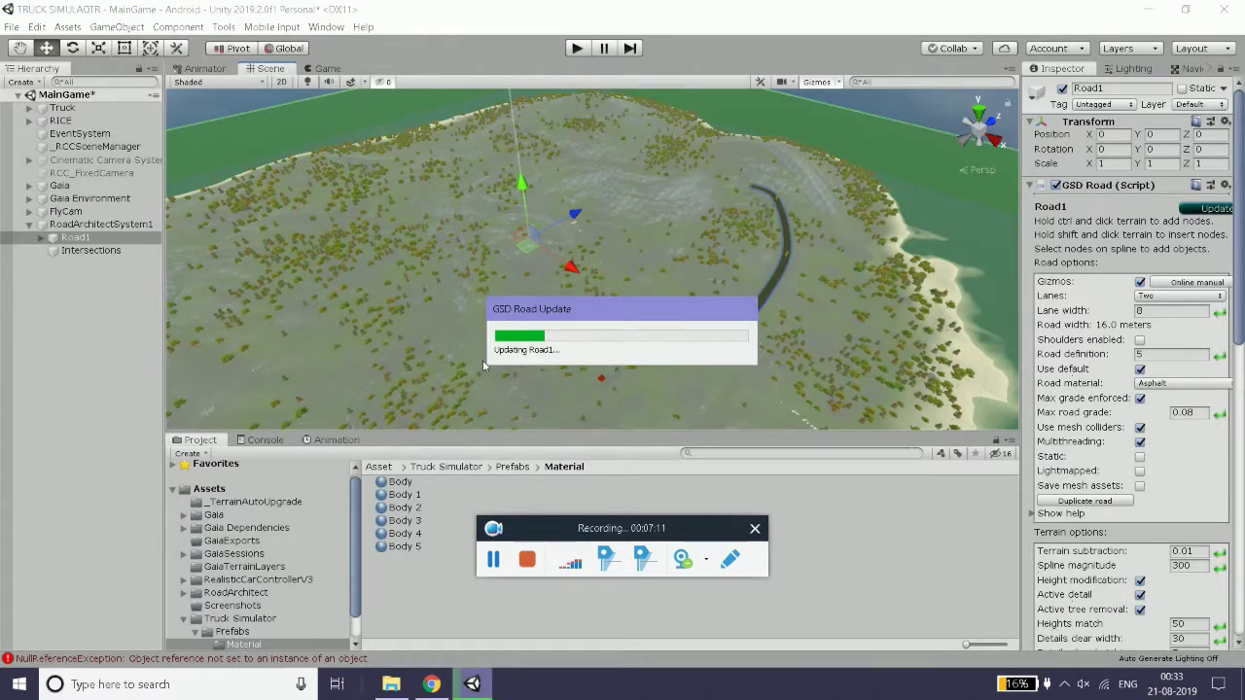
pyautogui.keyDown('ctrl'); pyautogui.click(410, 292); pyautogui.keyUp('ctrl')
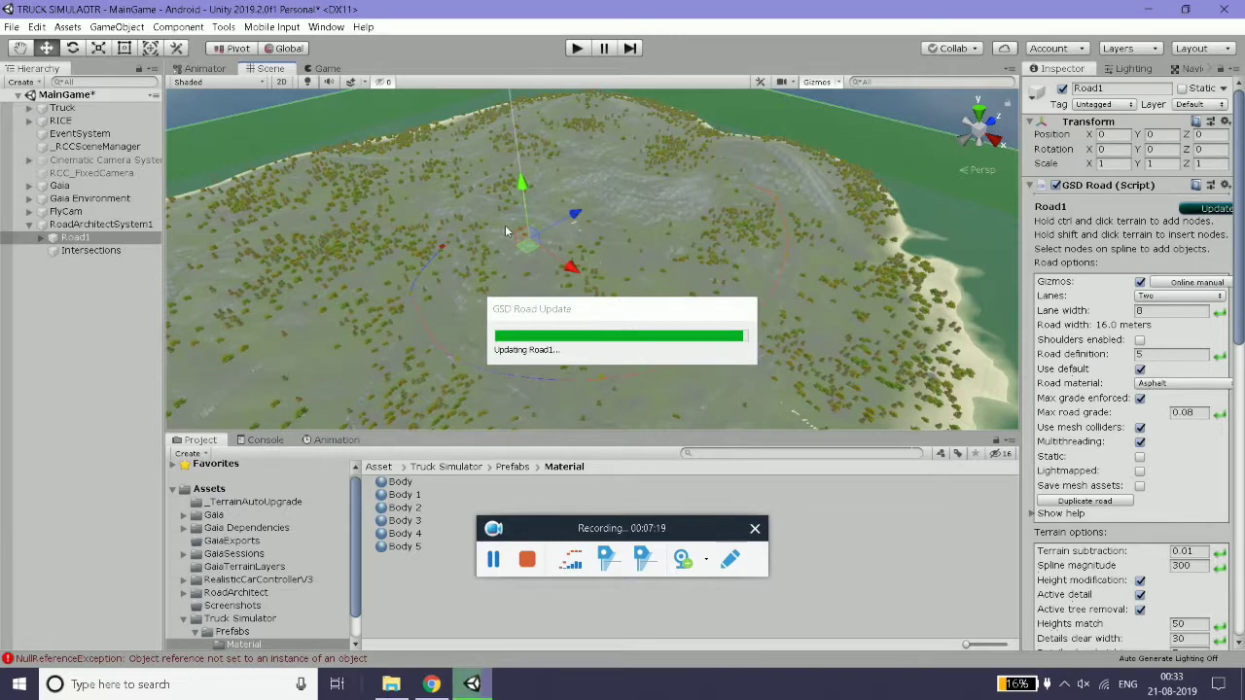
pyautogui.keyDown('ctrl'); pyautogui.click(433, 245); pyautogui.keyUp('ctrl')
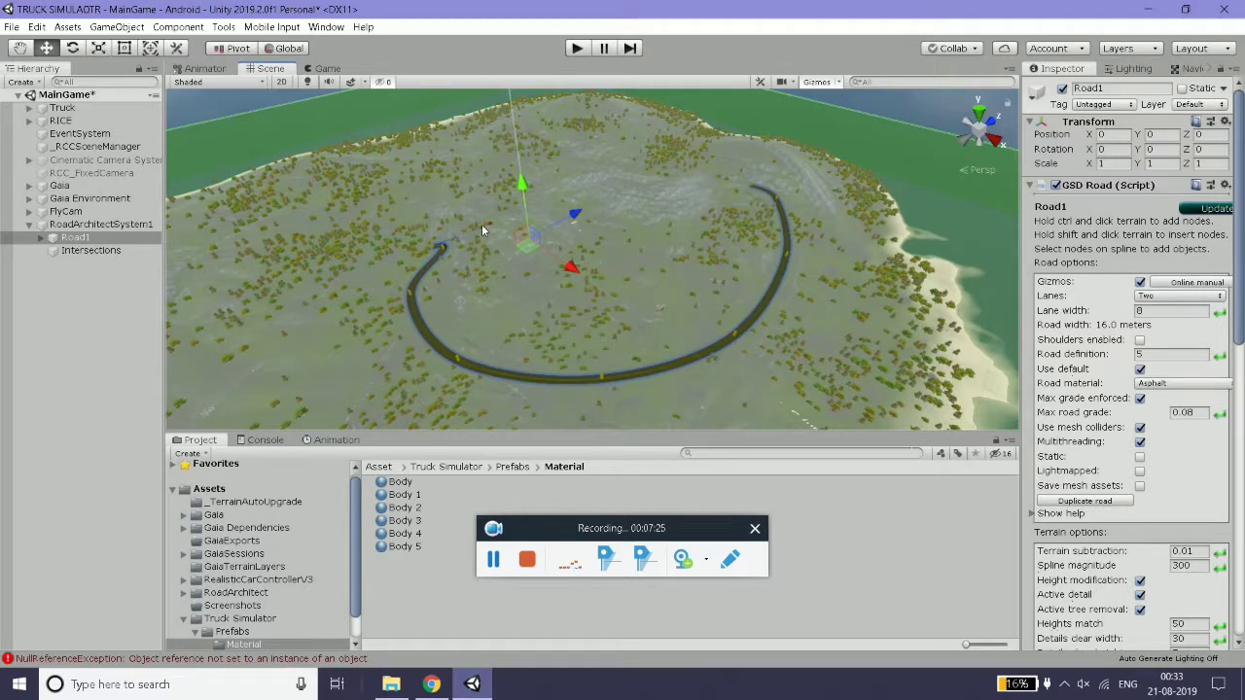
pyautogui.keyDown('ctrl'); pyautogui.click(399, 248); pyautogui.keyUp('ctrl')
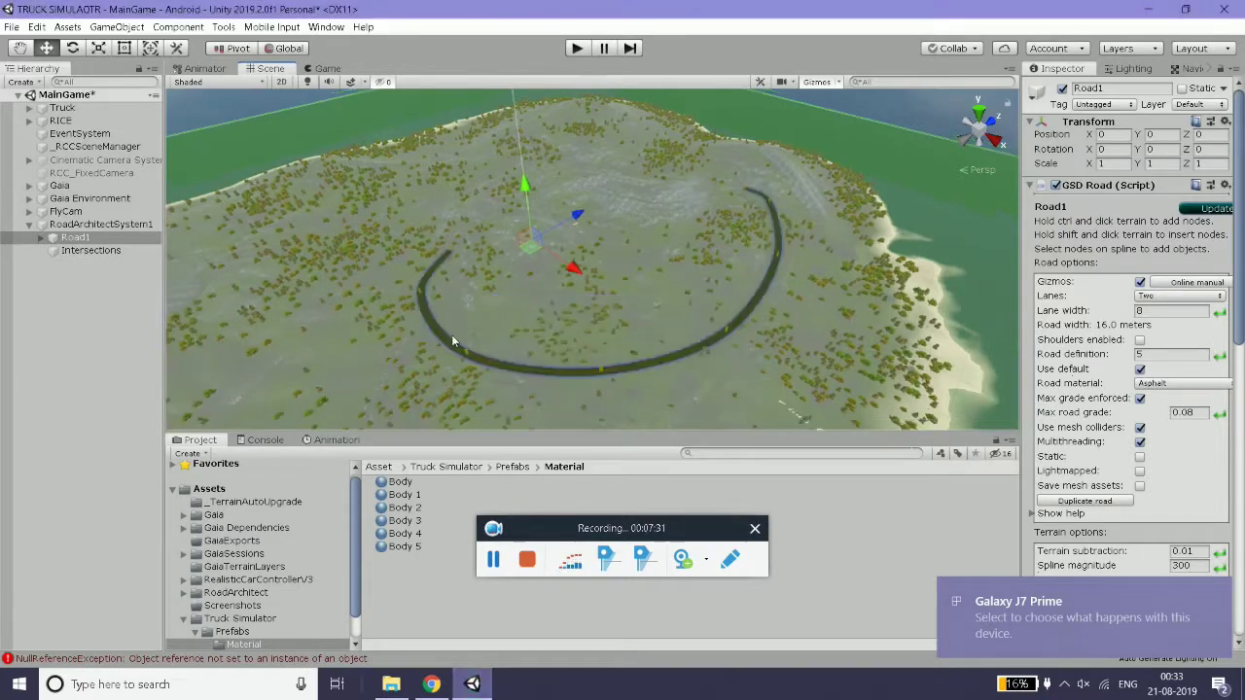
pyautogui.keyDown('ctrl'); pyautogui.click(479, 230); pyautogui.keyUp('ctrl')
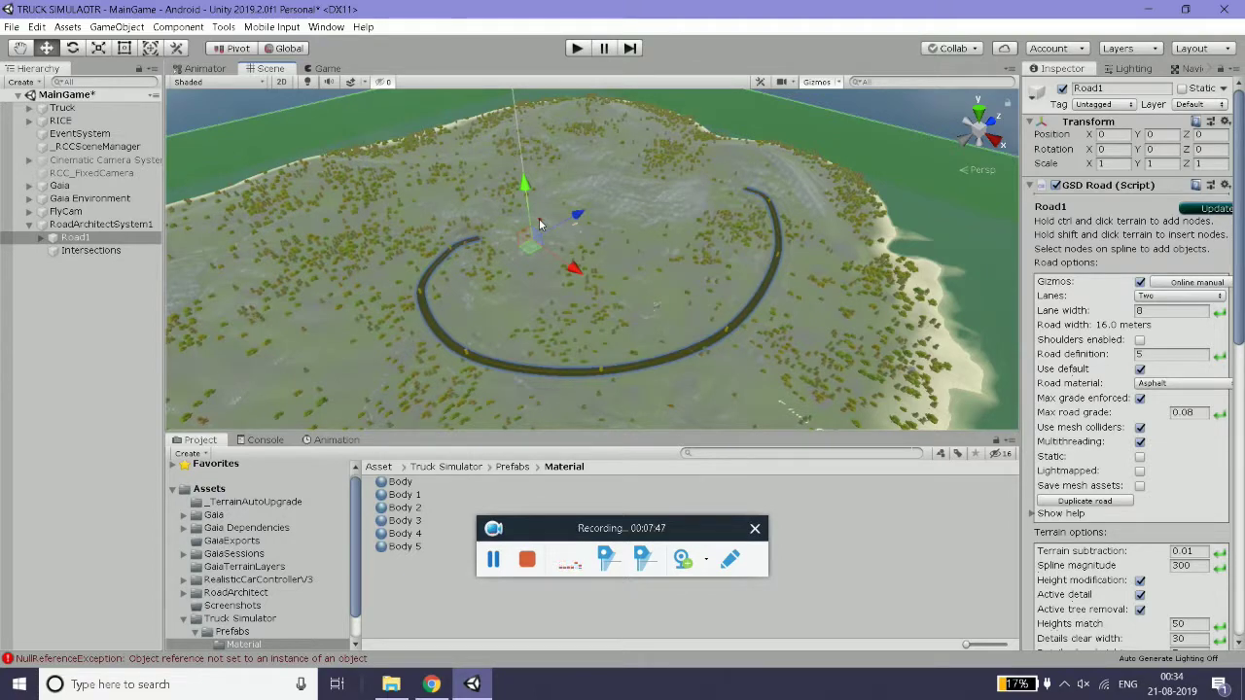
# - Add one more node between Road1's ends and hide the scene gizmos
pyautogui.keyDown('ctrl'); pyautogui.click(540, 224); pyautogui.keyUp('ctrl')
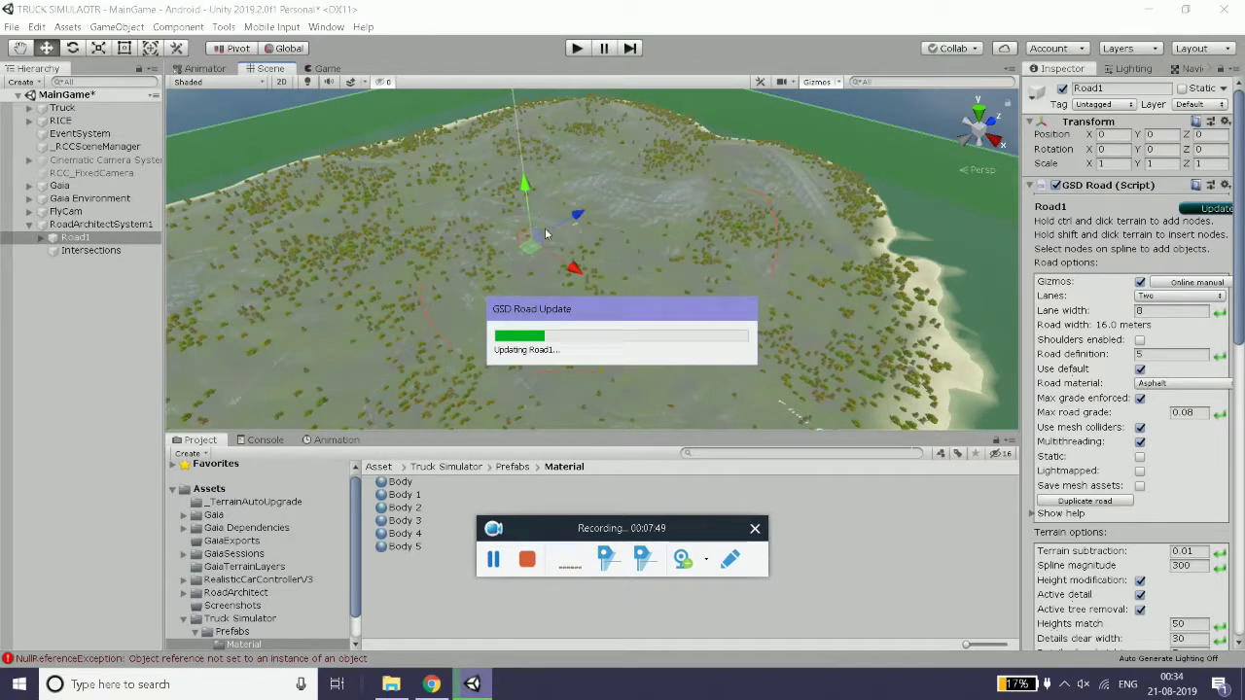
pyautogui.scroll(3, 546, 226)
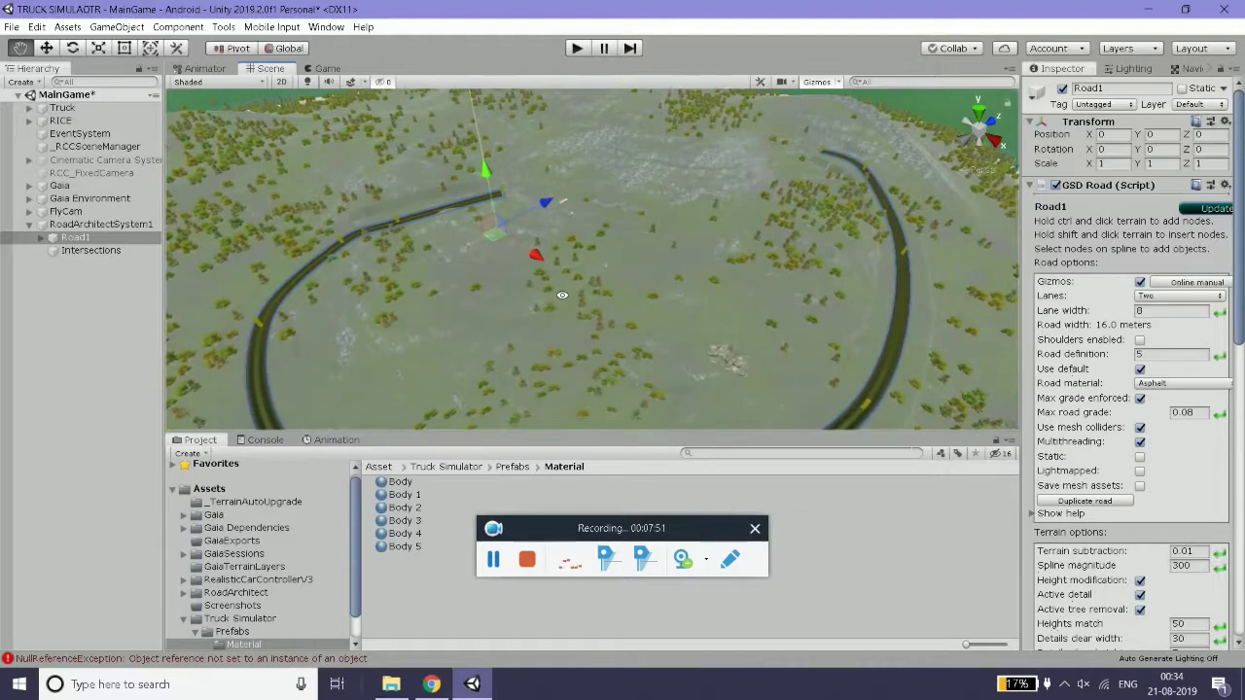
pyautogui.scroll(3, 545, 233)
pyautogui.scroll(3, 546, 242)
pyautogui.moveTo(672, 374)
pyautogui.keyDown('alt'); pyautogui.mouseDown()
pyautogui.moveTo(630, 345)
pyautogui.moveTo(634, 327)
pyautogui.mouseUp(); pyautogui.keyUp('alt')
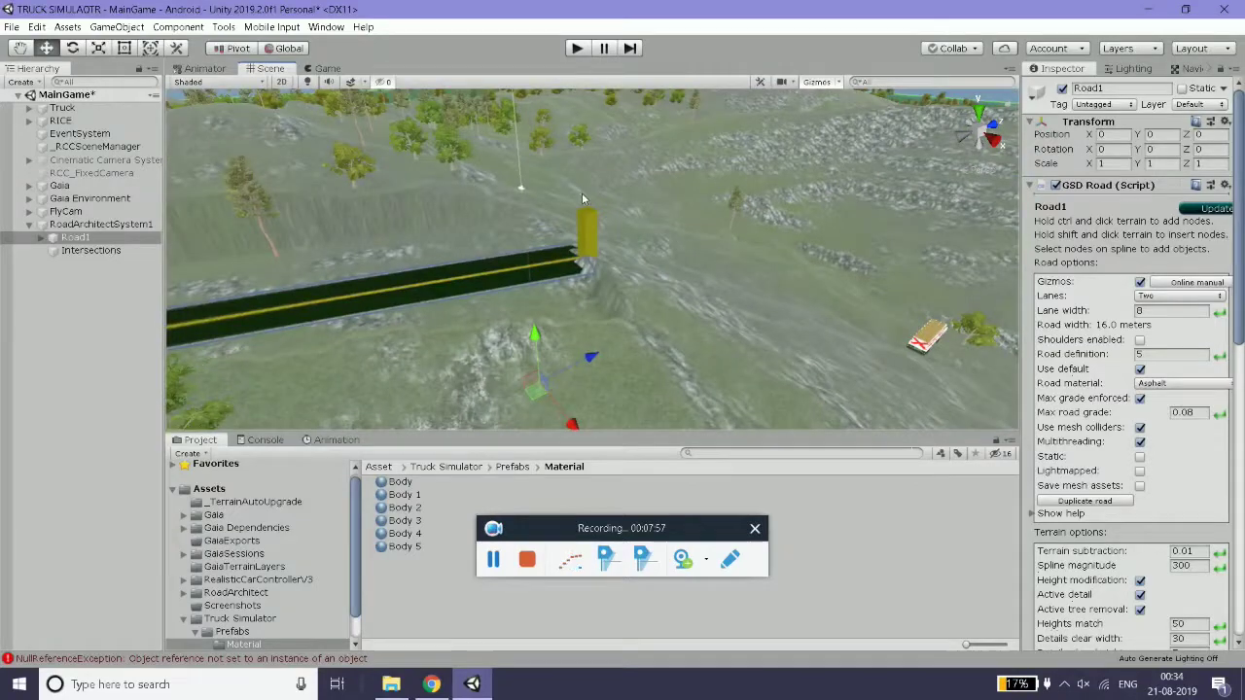
pyautogui.click(820, 84)
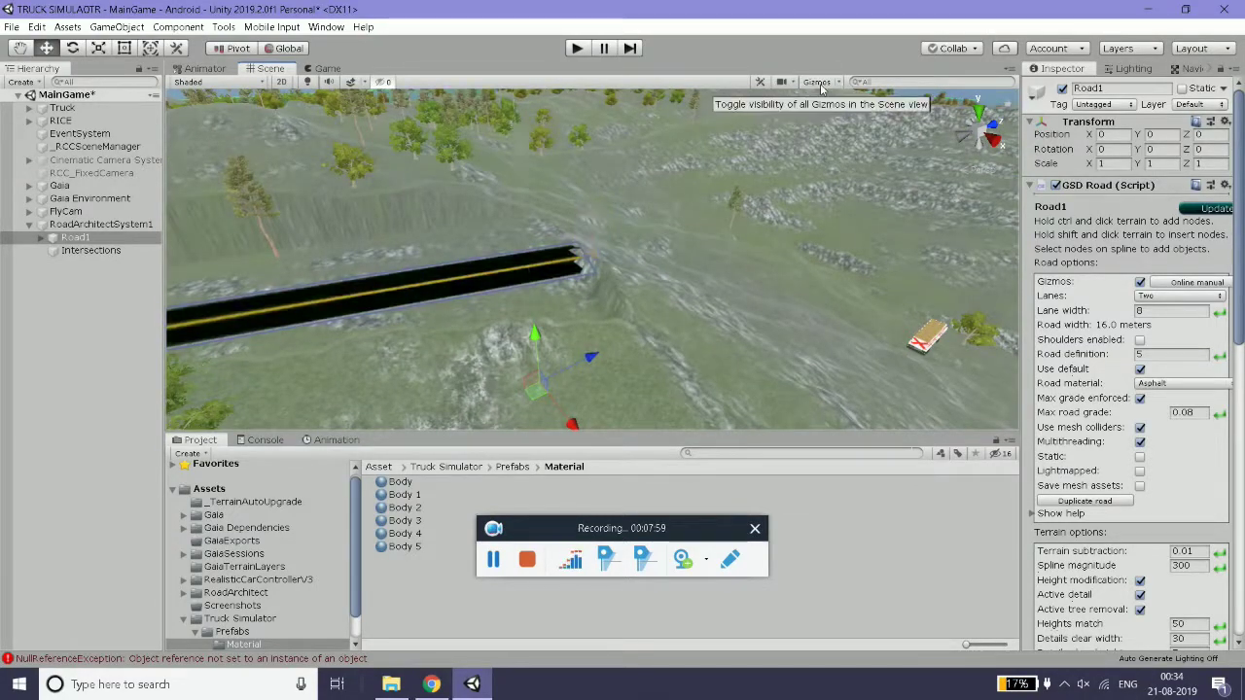
pyautogui.keyDown('alt'); pyautogui.moveTo(479, 235); pyautogui.dragTo(487, 292); pyautogui.keyUp('alt')
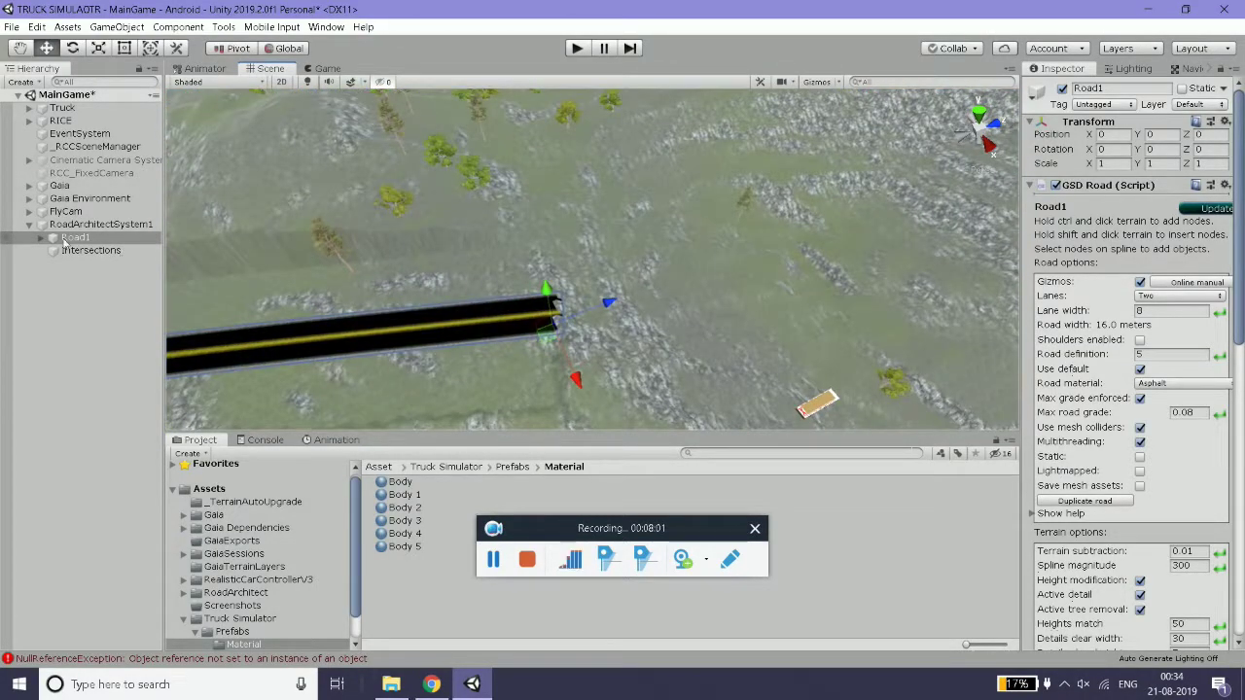
pyautogui.scroll(-5, 1035, 428)
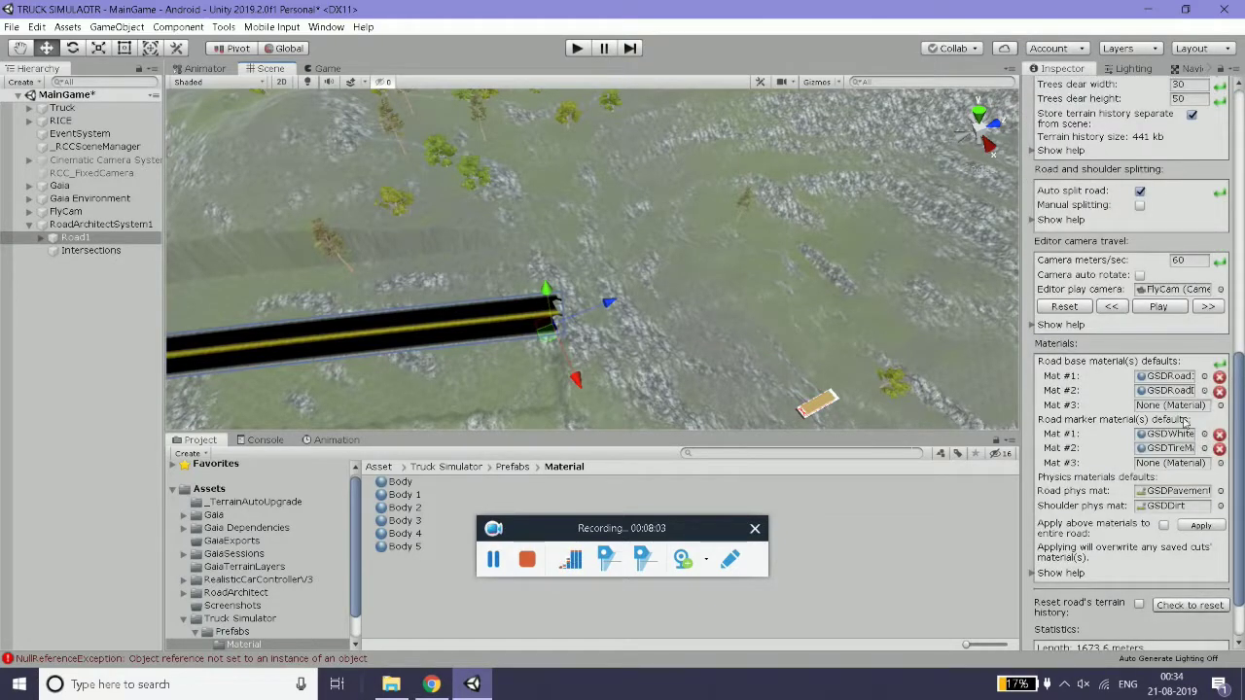
# - Try the GSDRoad1 material's shininess at 0.76, then set it back to 0.03
pyautogui.click(1165, 383)
pyautogui.click(795, 562)
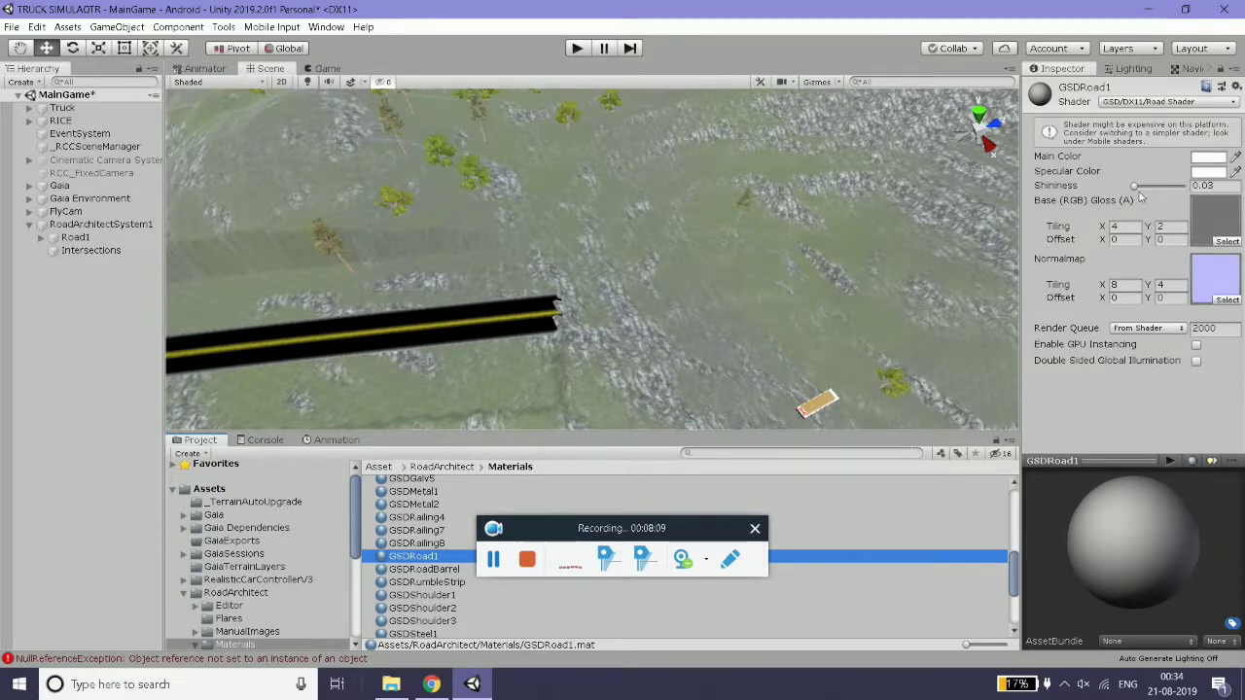
pyautogui.moveTo(1136, 187)
pyautogui.mouseDown()
pyautogui.moveTo(1172, 187)
pyautogui.moveTo(1129, 188)
pyautogui.mouseUp()
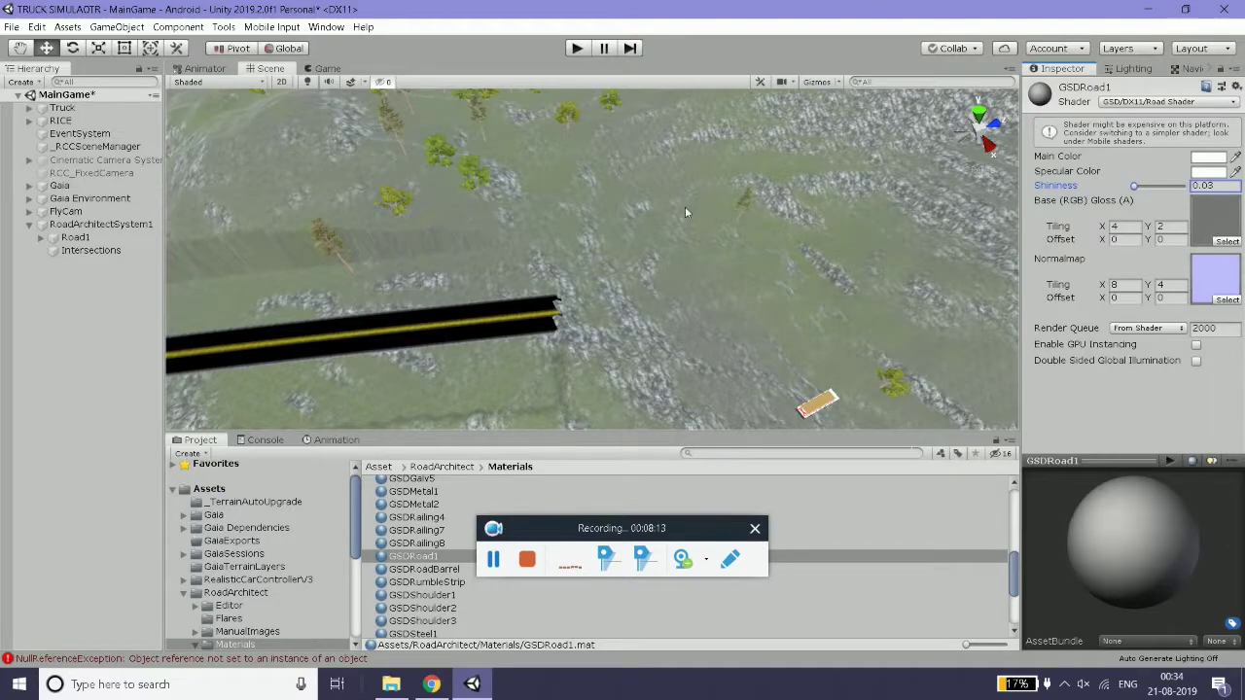
pyautogui.keyDown('alt'); pyautogui.moveTo(685, 206); pyautogui.dragTo(715, 227, button='right'); pyautogui.keyUp('alt')
pyautogui.moveTo(714, 227)
pyautogui.keyDown('alt'); pyautogui.mouseDown()
pyautogui.moveTo(758, 324)
pyautogui.moveTo(457, 308)
pyautogui.mouseUp(); pyautogui.keyUp('alt')
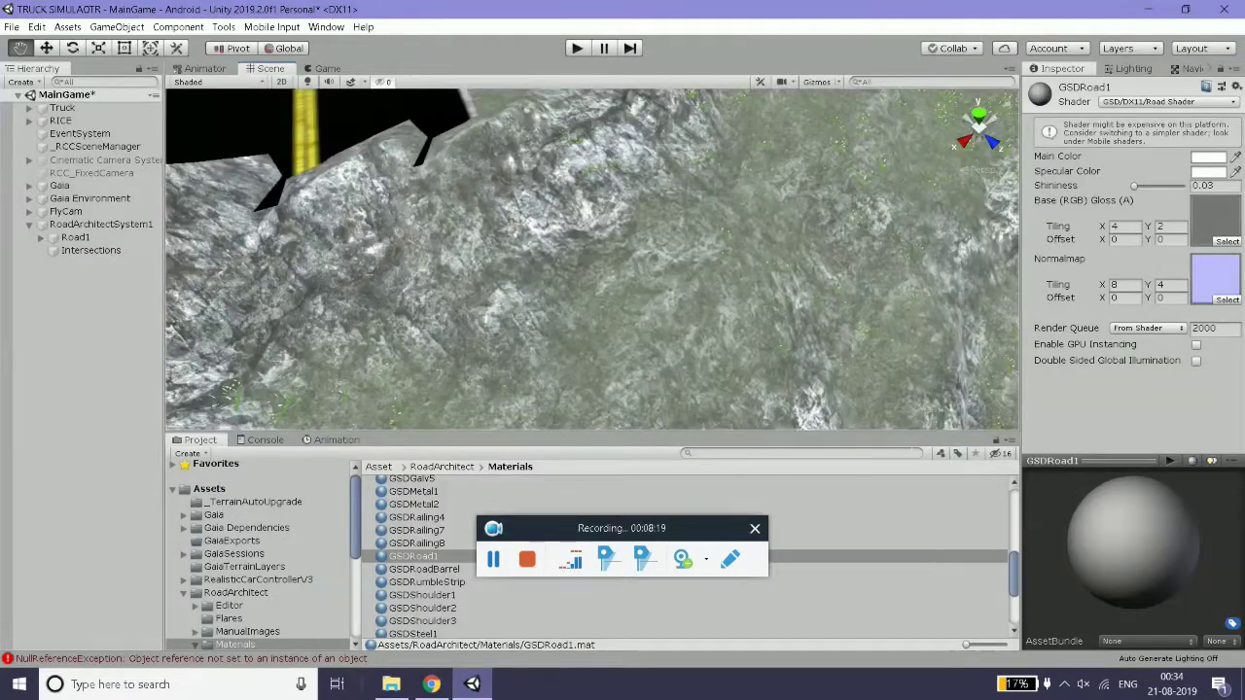
pyautogui.moveTo(457, 308)
pyautogui.keyDown('alt'); pyautogui.mouseDown()
pyautogui.moveTo(606, 356)
pyautogui.moveTo(700, 292)
pyautogui.mouseUp(); pyautogui.keyUp('alt')
# - Show the GSDRoad1_Diffuse texture's import settings, comparing it with GSDRoad1_Normal
pyautogui.click(1200, 219)
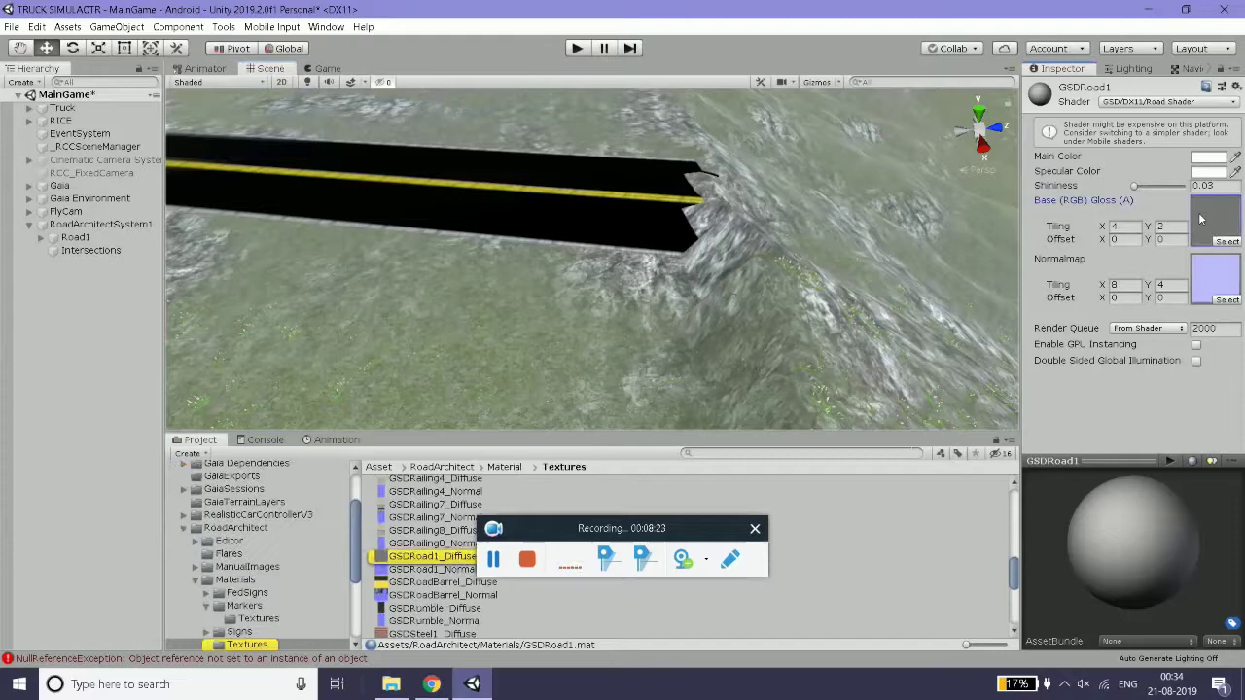
pyautogui.click(440, 568)
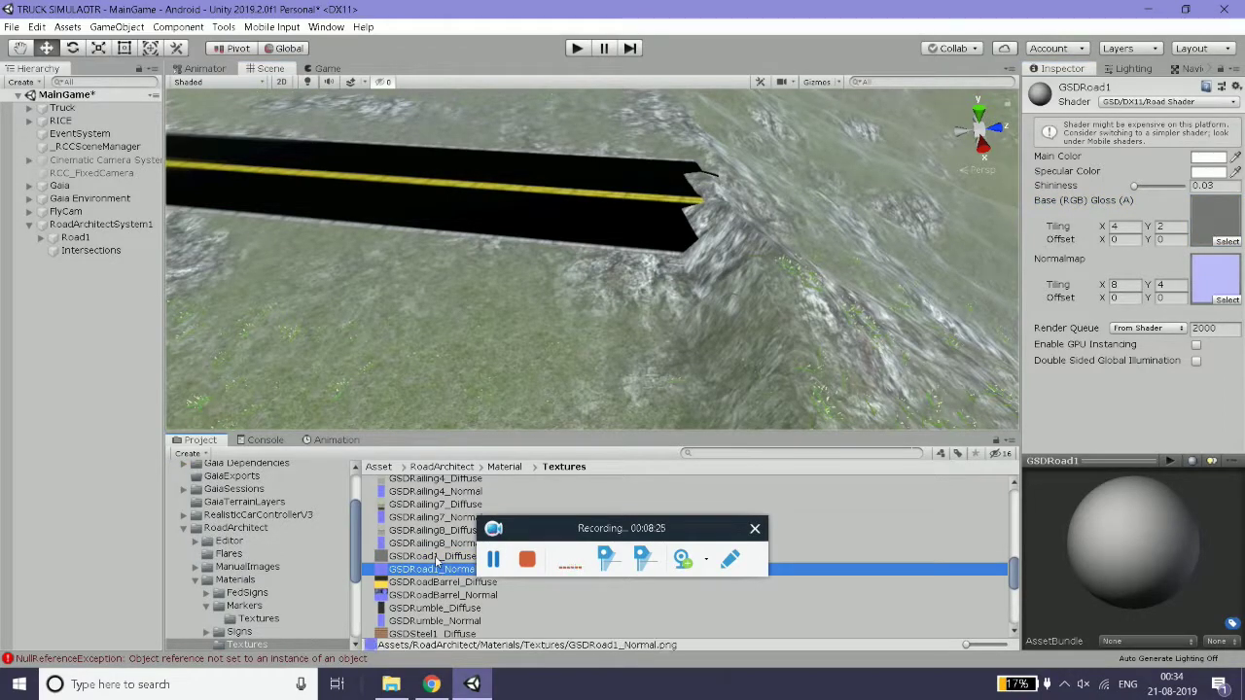
pyautogui.click(438, 557)
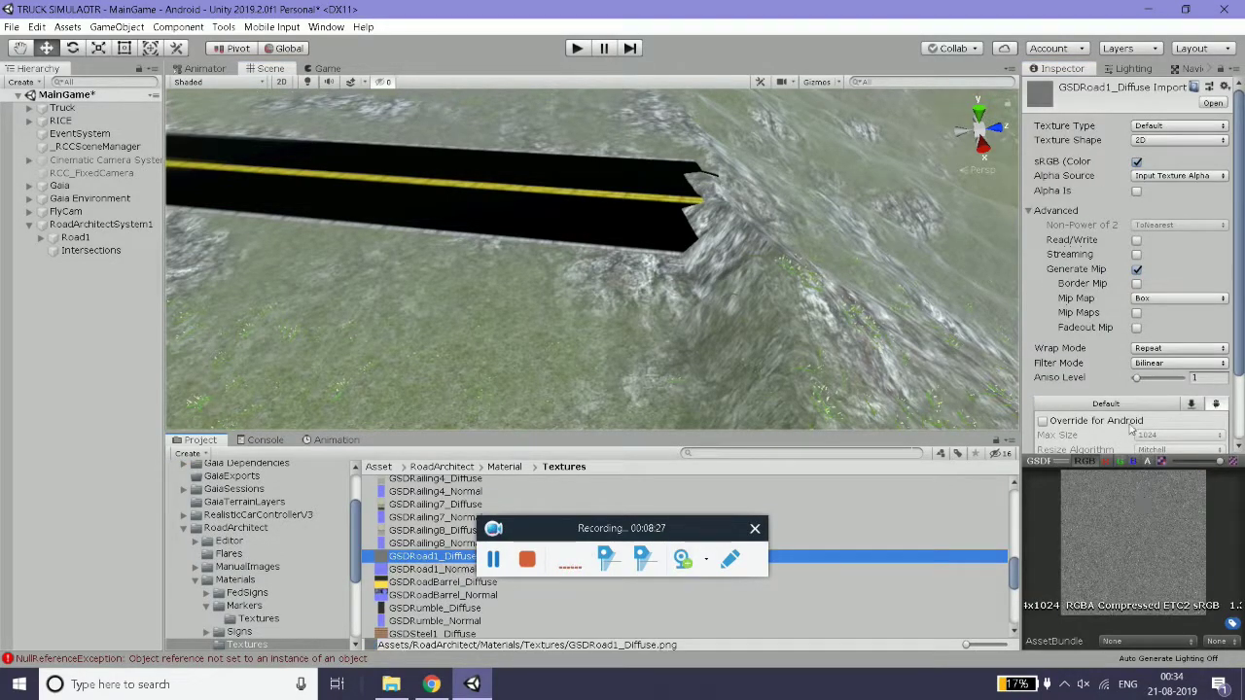
pyautogui.scroll(-2, 1124, 312)
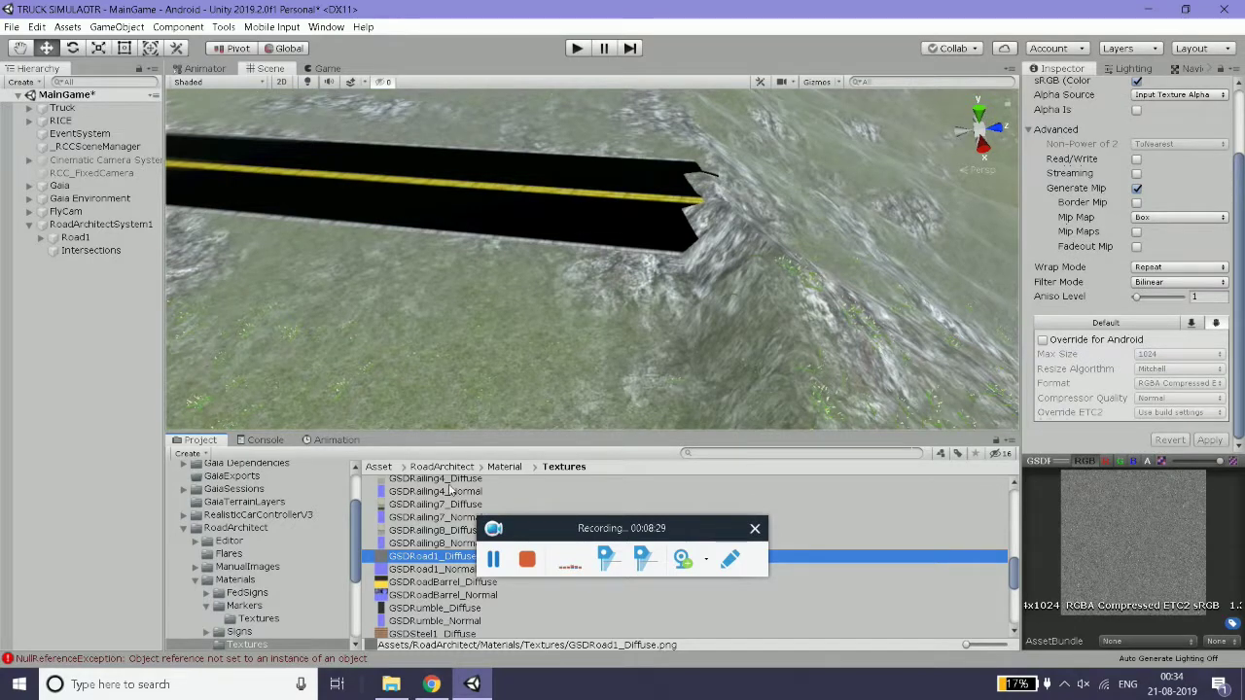
pyautogui.click(435, 569)
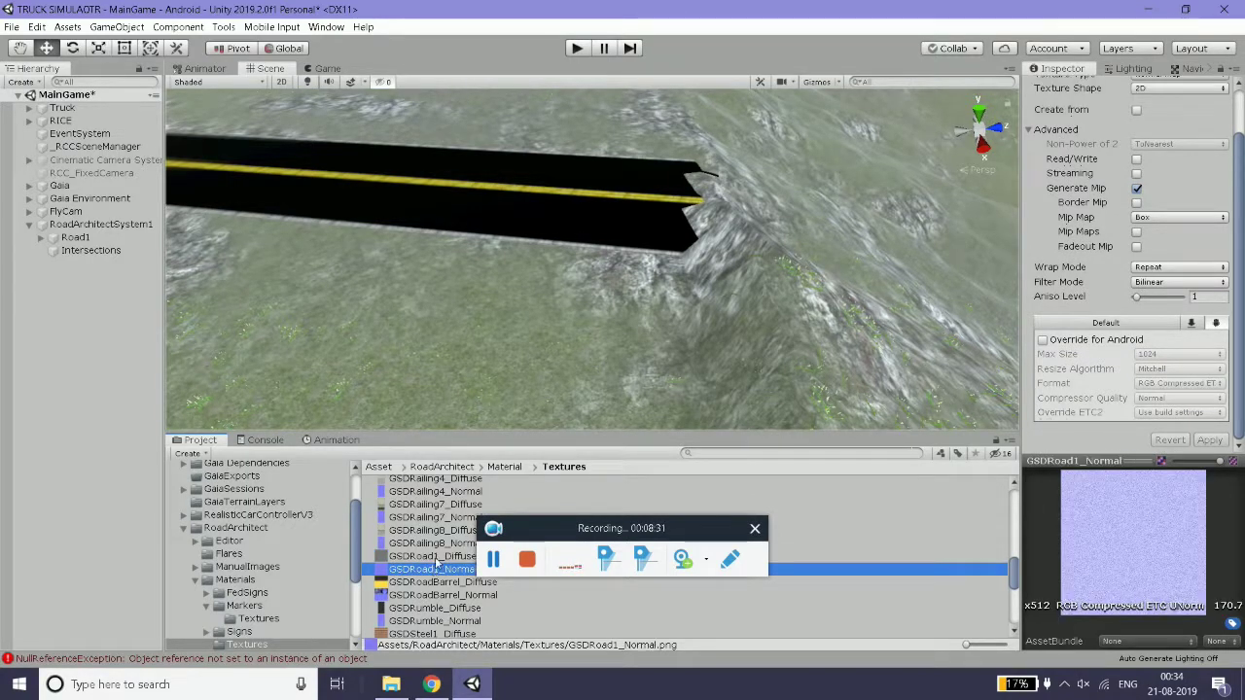
pyautogui.click(437, 558)
pyautogui.click(585, 197)
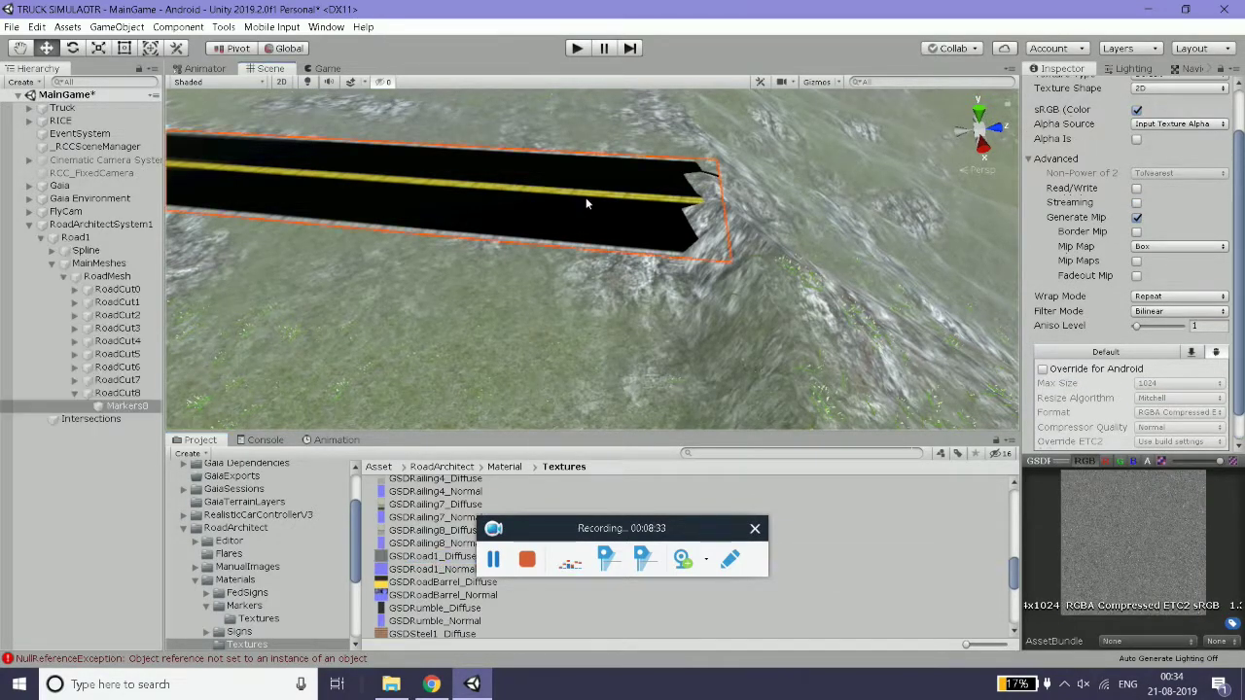
# - Select the Gaia terrain and switch it to Paint Terrain mode
pyautogui.moveTo(586, 196); pyautogui.dragTo(497, 240, button='right')
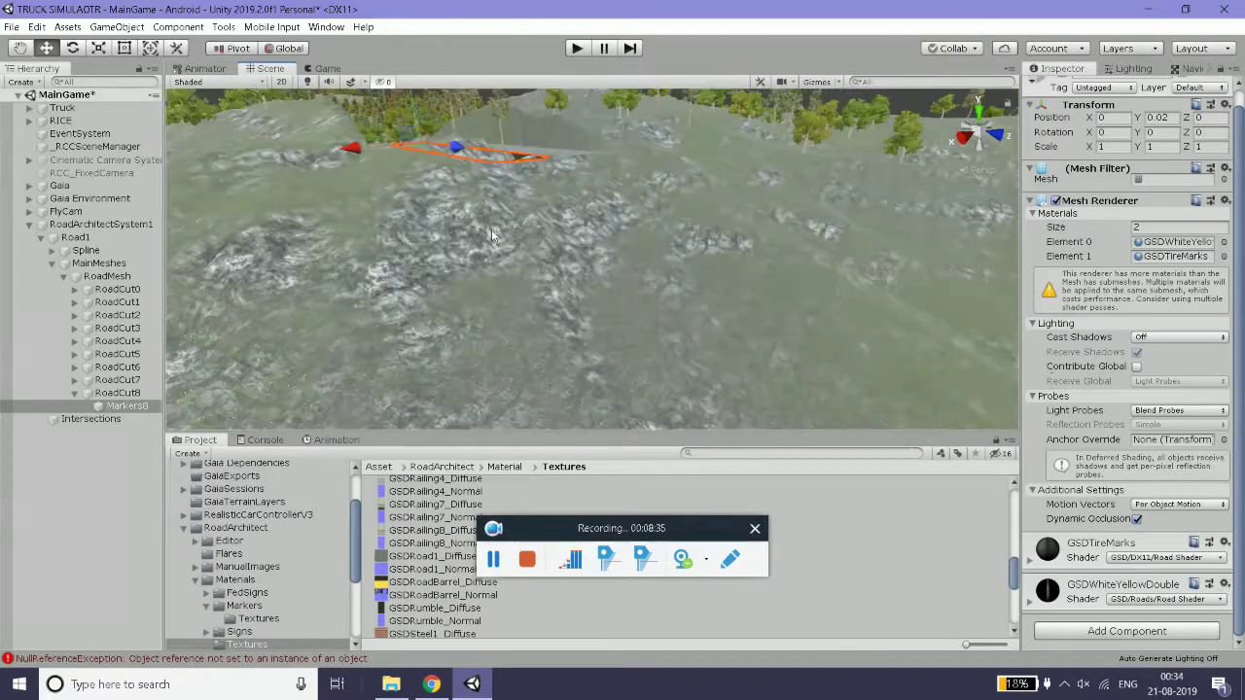
pyautogui.moveTo(497, 240)
pyautogui.mouseDown(button='right')
pyautogui.moveTo(703, 319)
pyautogui.moveTo(709, 282)
pyautogui.mouseUp(button='right')
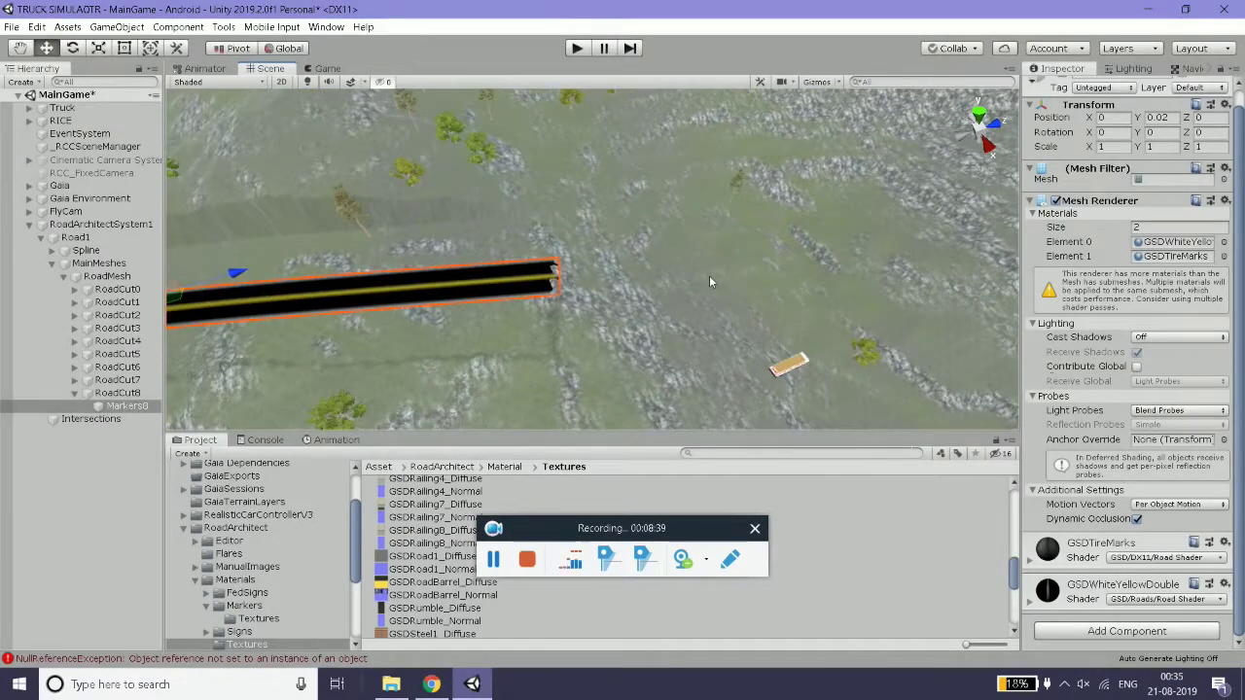
pyautogui.click(689, 302)
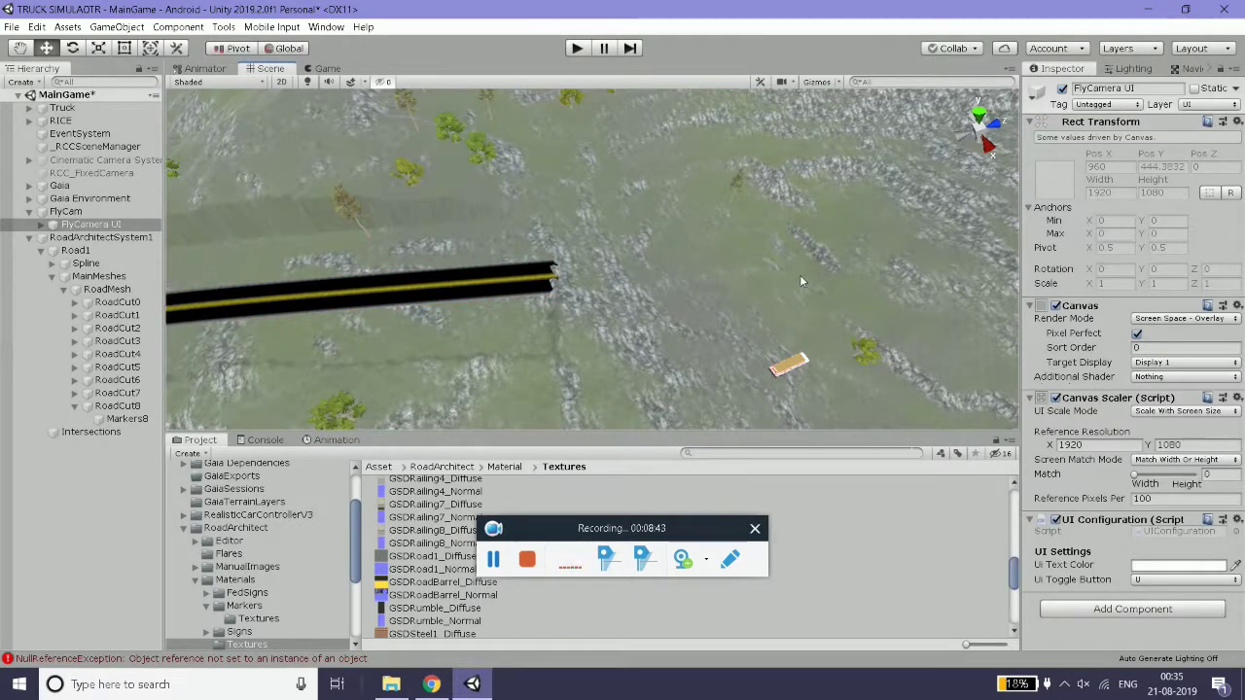
pyautogui.click(303, 182)
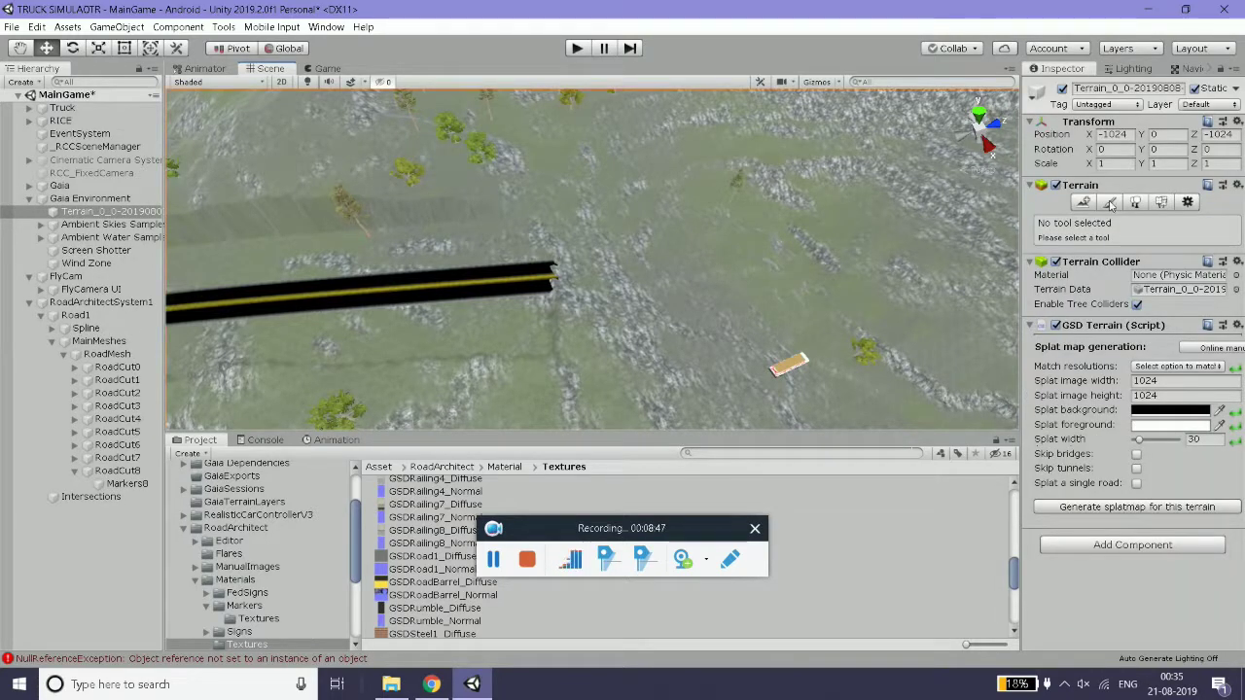
pyautogui.click(1110, 203)
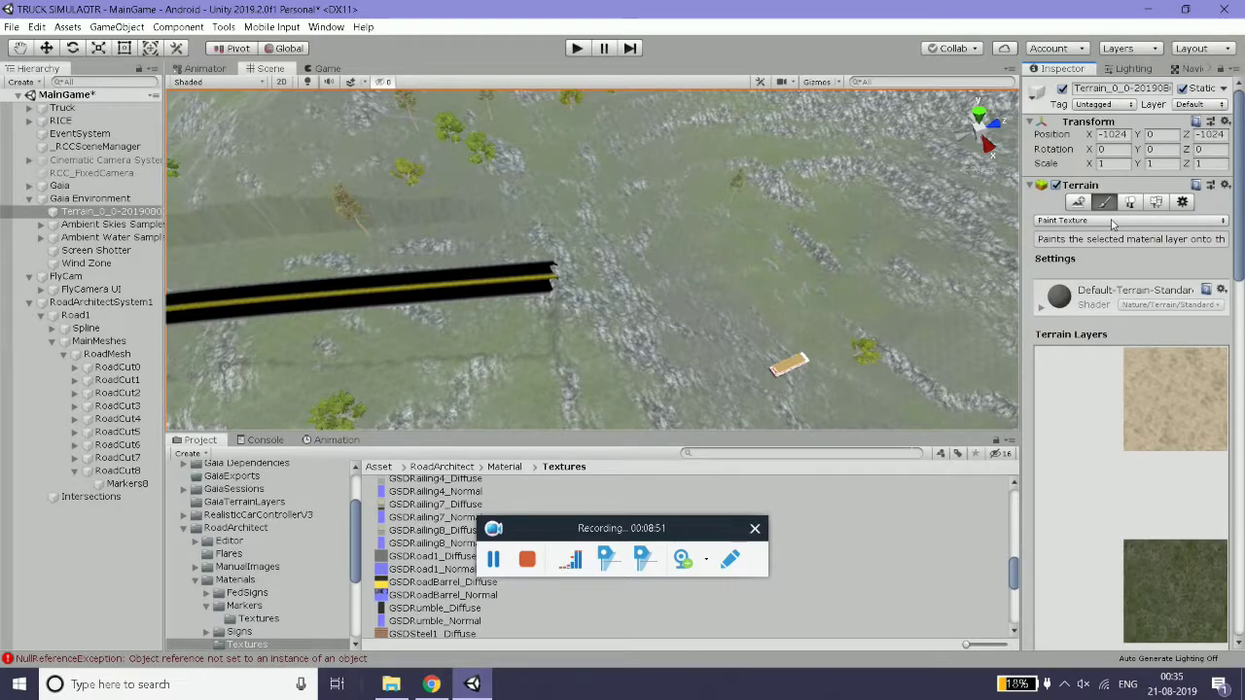
# - Switch the terrain tool to Set Height and sample a height of 92.511
pyautogui.click(1100, 222)
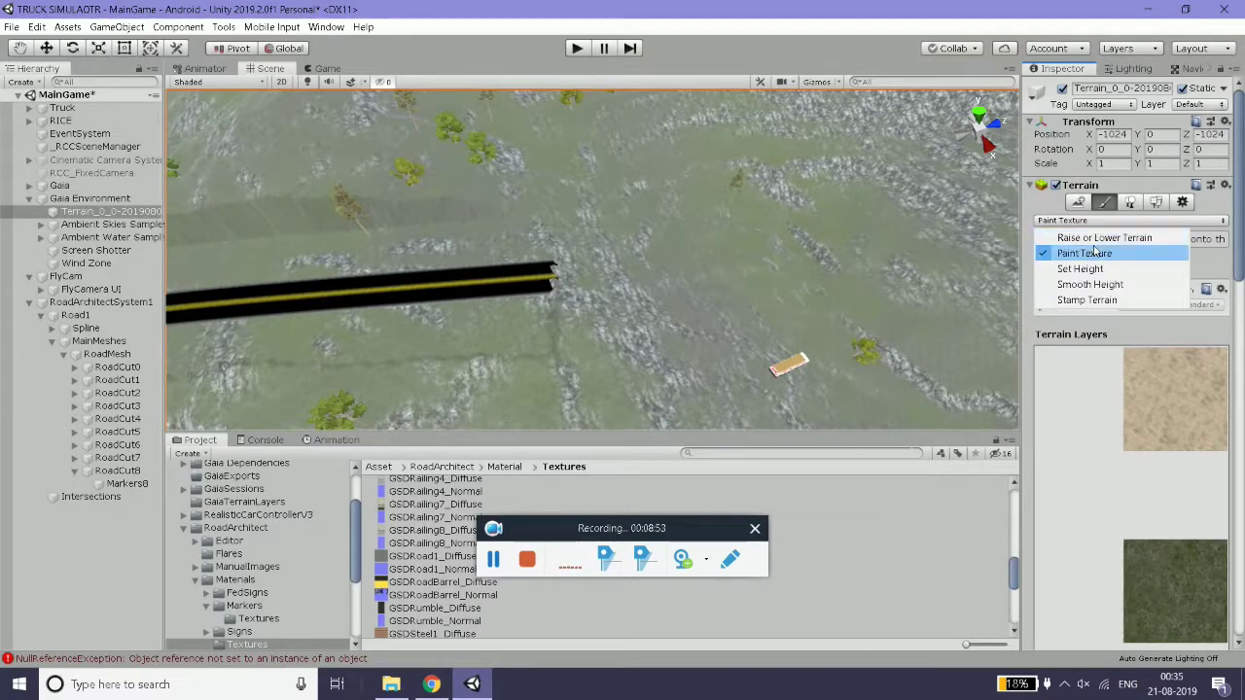
pyautogui.click(1082, 269)
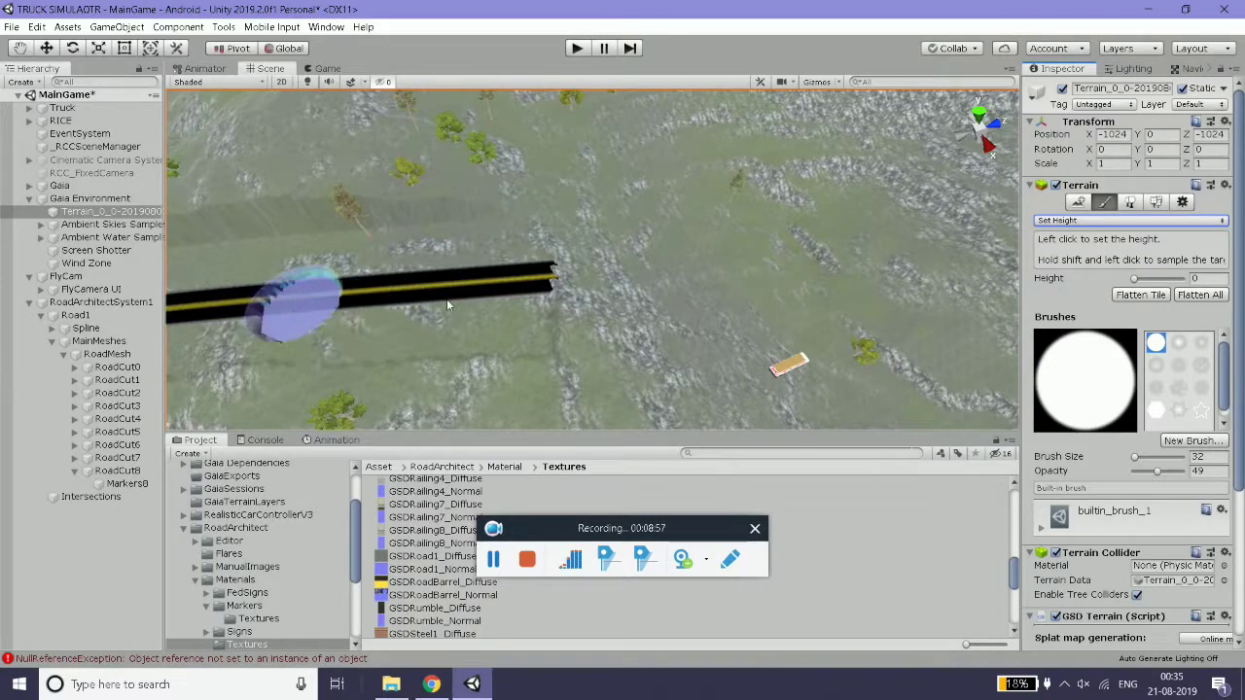
pyautogui.keyDown('shift'); pyautogui.click(494, 280); pyautogui.keyUp('shift')
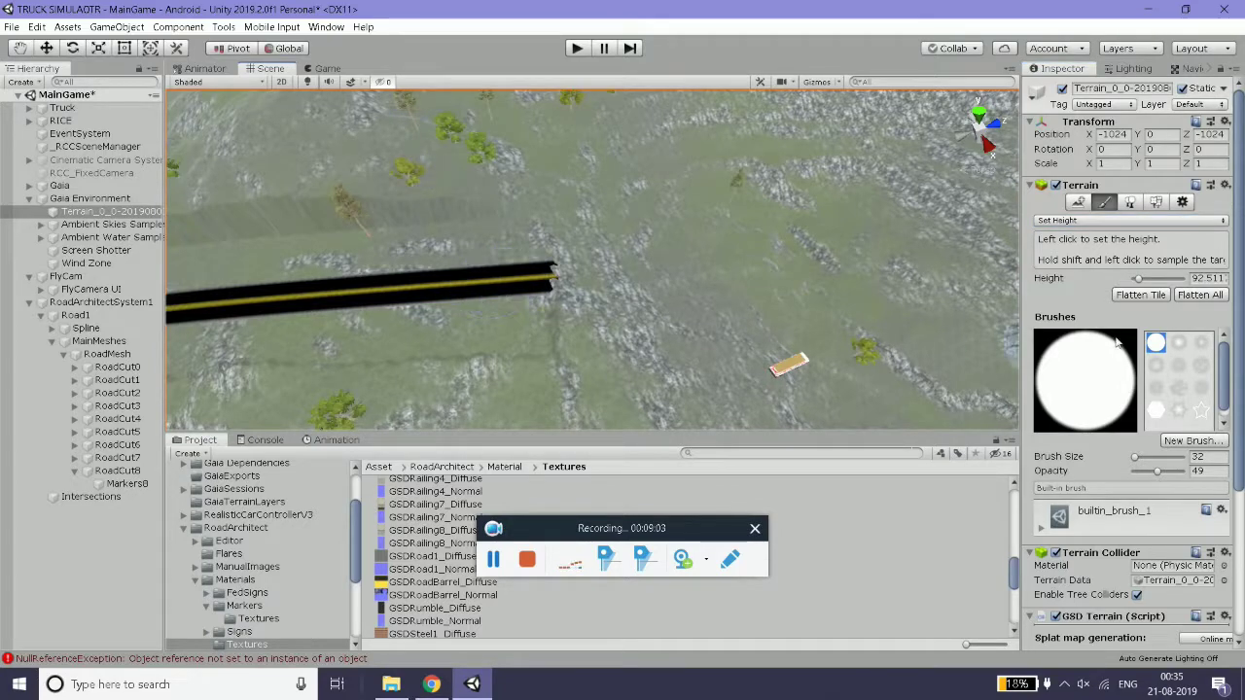
# - Flatten the terrain at and beyond the road's end and along its middle, then select RoadArchitectSystem1
pyautogui.click(583, 277)
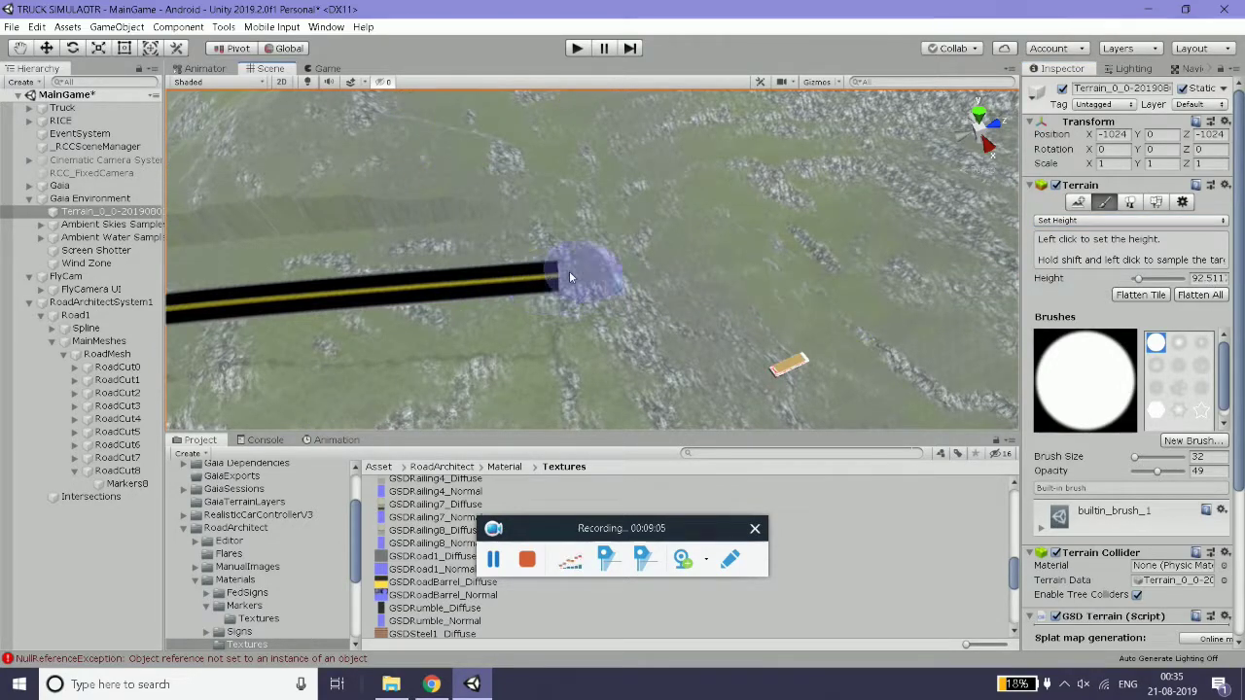
pyautogui.moveTo(622, 336); pyautogui.dragTo(679, 311)
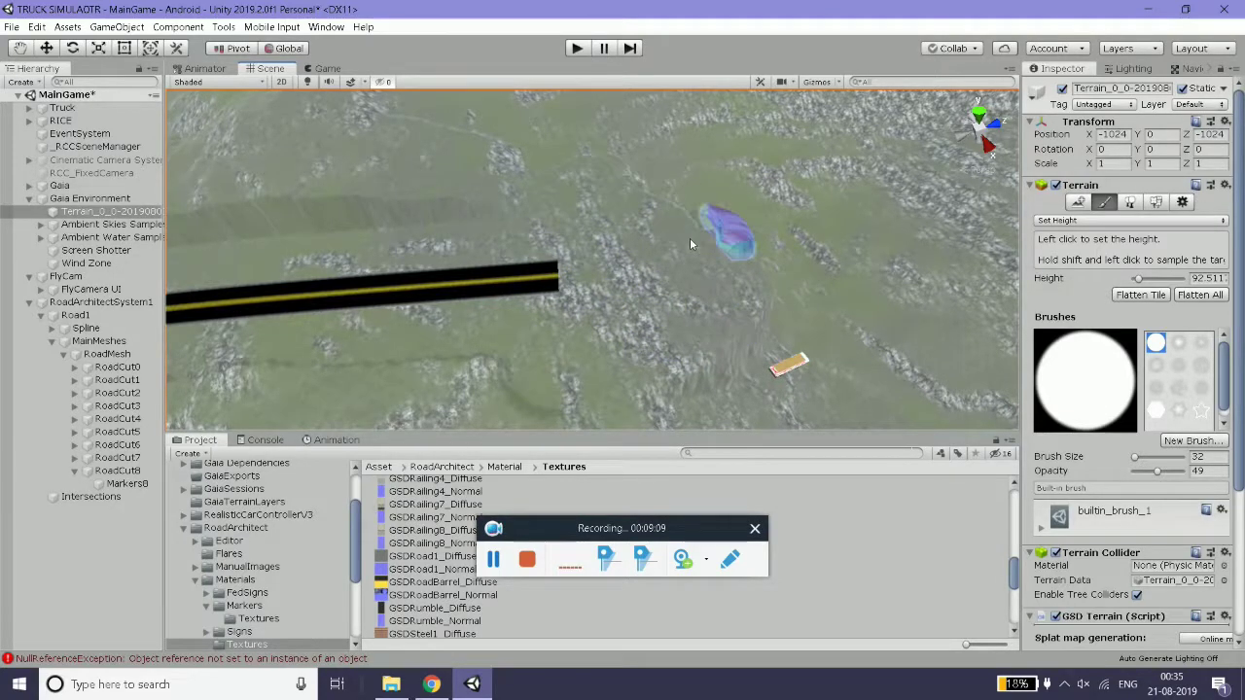
pyautogui.click(465, 289)
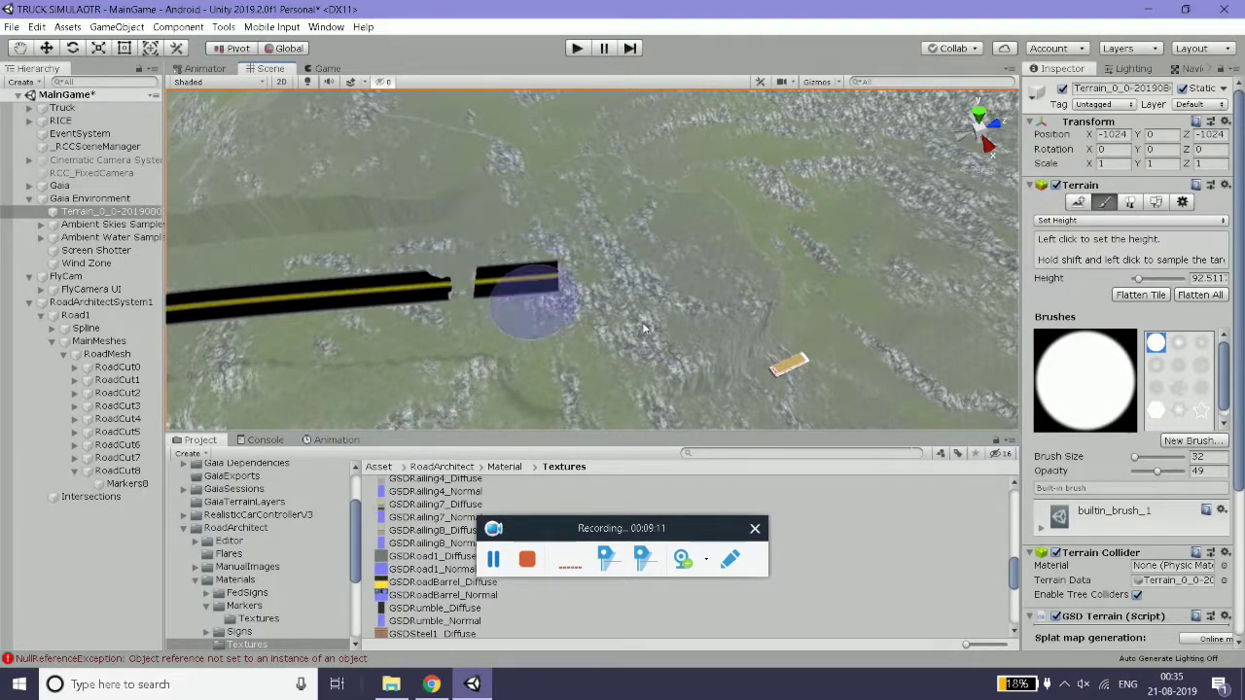
pyautogui.moveTo(468, 298); pyautogui.dragTo(389, 297)
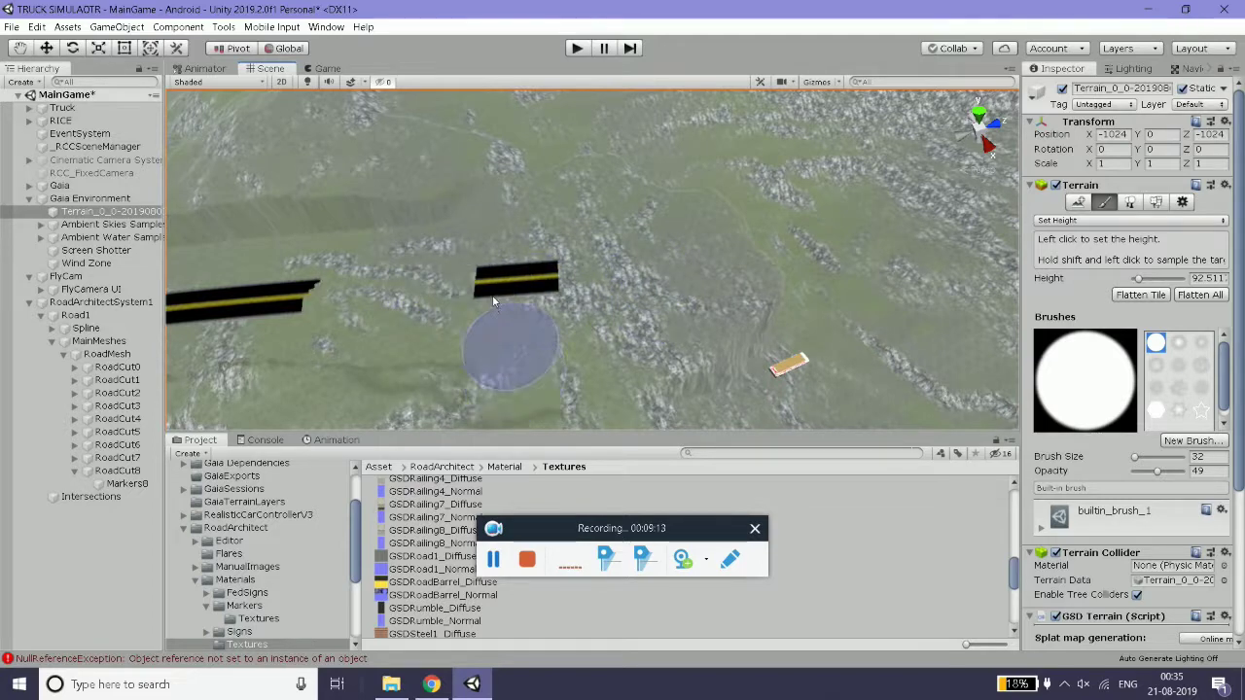
pyautogui.click(29, 199)
pyautogui.click(33, 237)
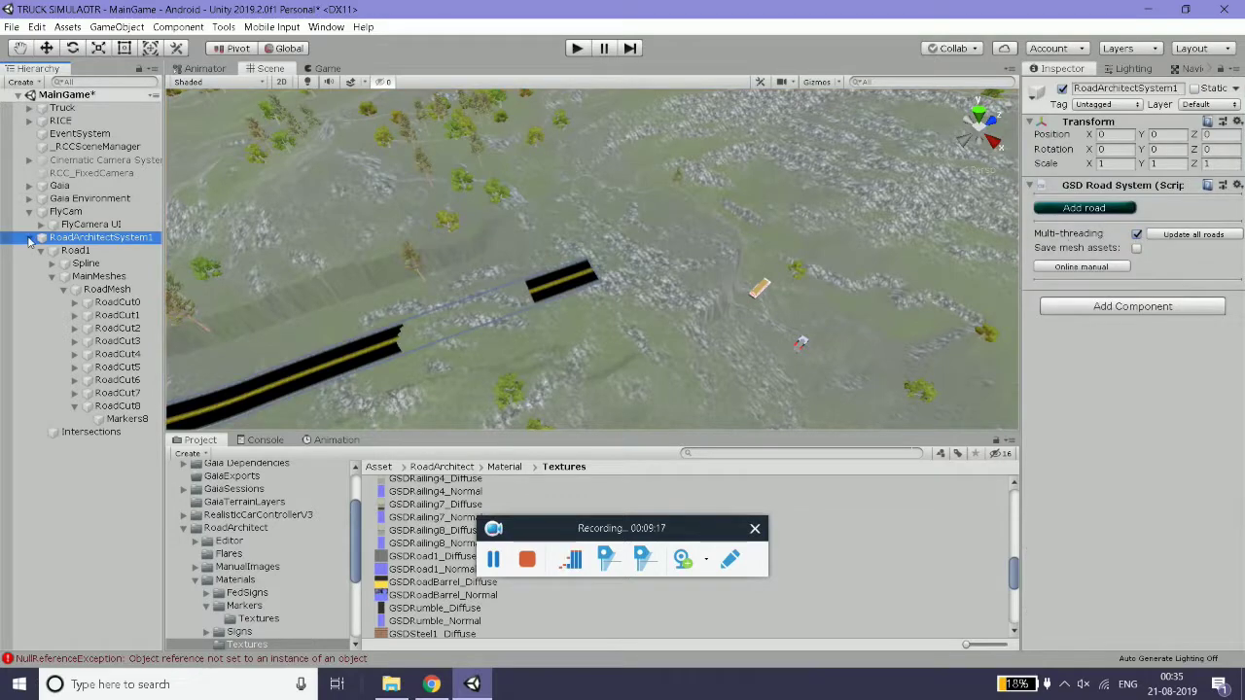
# - Move the Truck and RICE trailer together down toward the terrain
pyautogui.click(29, 237)
pyautogui.click(76, 120)
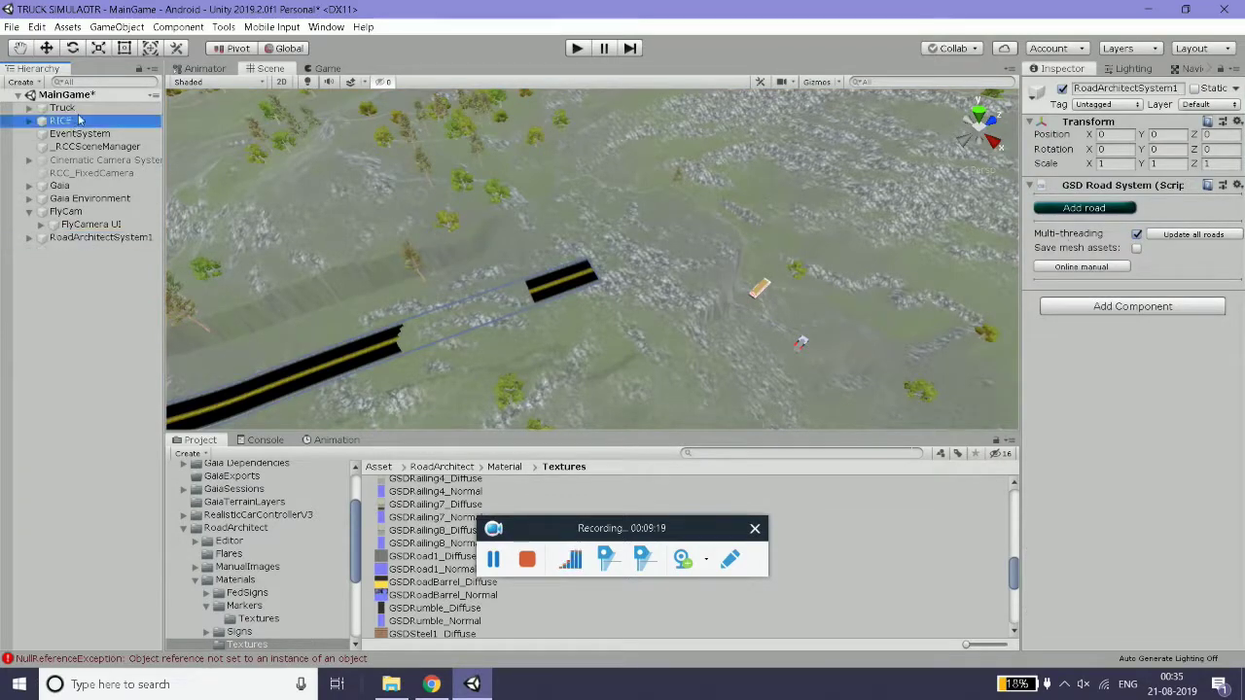
pyautogui.keyDown('ctrl'); pyautogui.click(78, 108); pyautogui.keyUp('ctrl')
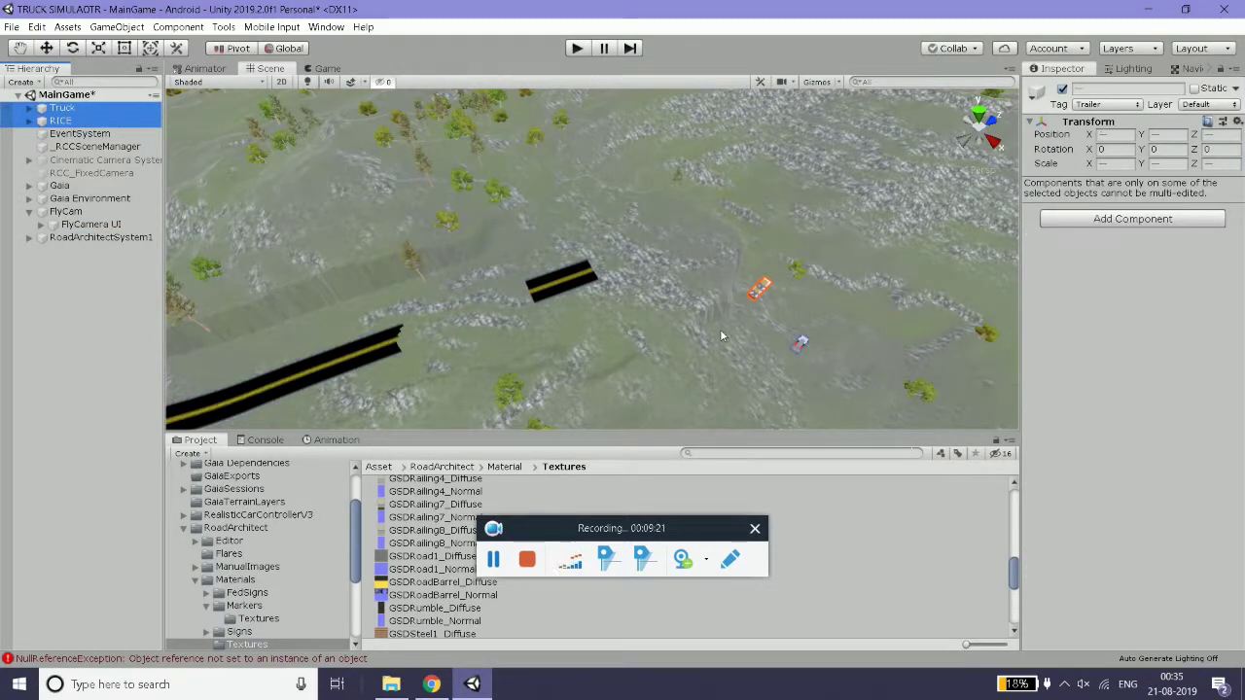
pyautogui.press('w')
pyautogui.moveTo(786, 250); pyautogui.dragTo(698, 260)
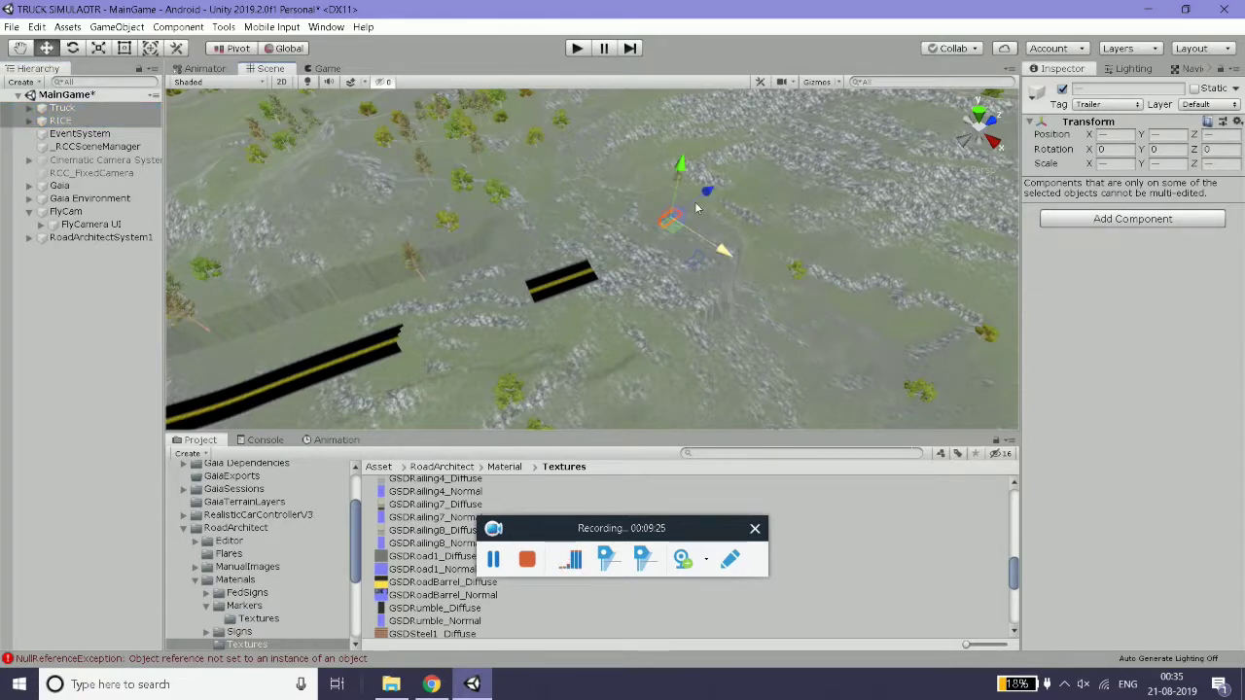
pyautogui.moveTo(645, 154); pyautogui.dragTo(639, 142)
pyautogui.press('f')
pyautogui.moveTo(672, 320)
pyautogui.keyDown('alt'); pyautogui.mouseDown()
pyautogui.moveTo(749, 357)
pyautogui.moveTo(756, 291)
pyautogui.moveTo(719, 243)
pyautogui.mouseUp(); pyautogui.keyUp('alt')
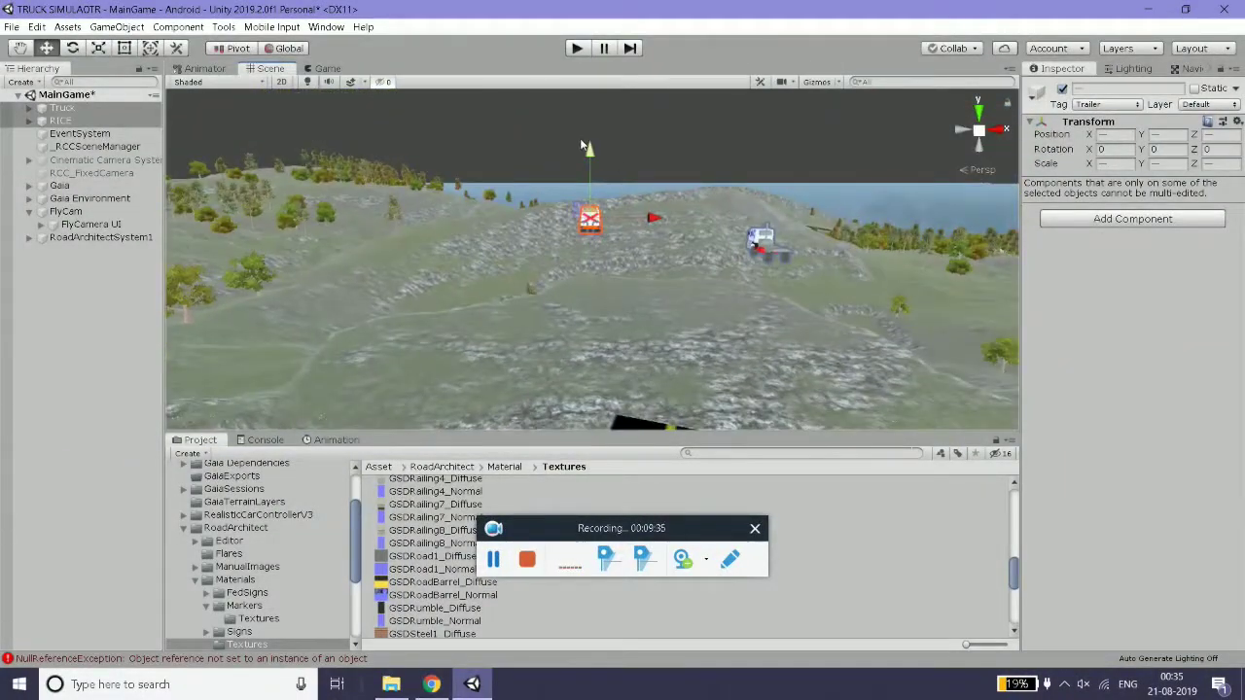
pyautogui.moveTo(589, 150); pyautogui.dragTo(592, 223)
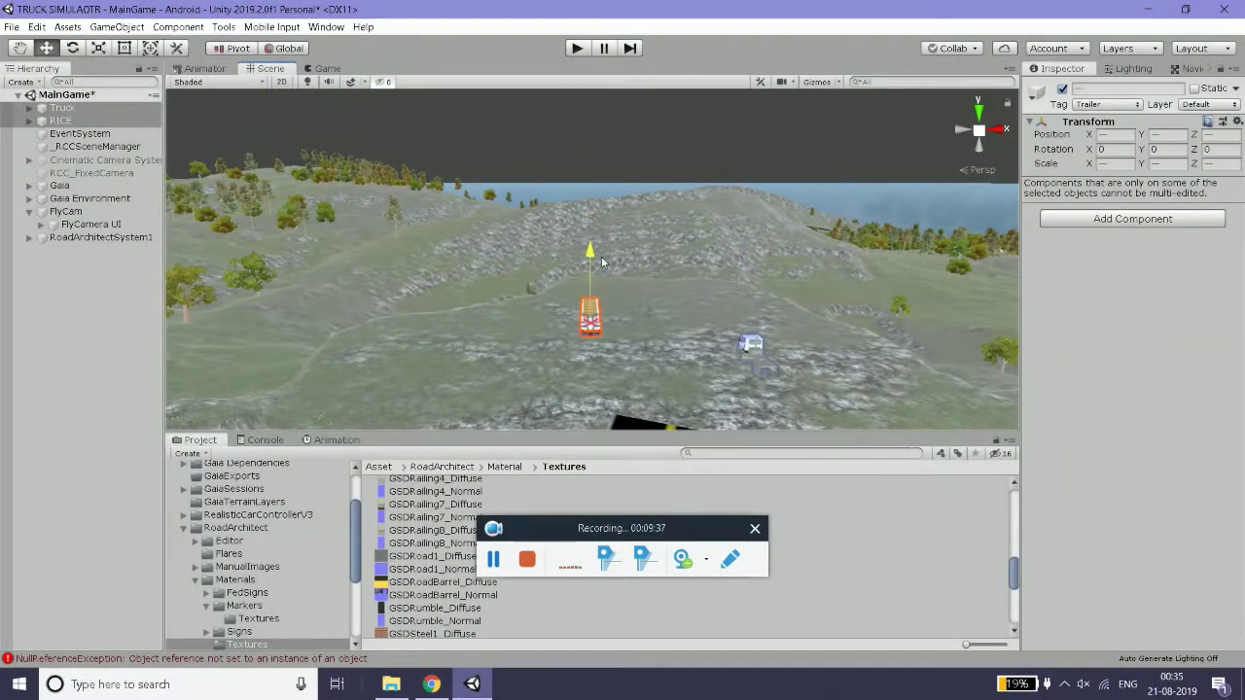
pyautogui.keyDown('alt'); pyautogui.moveTo(589, 224); pyautogui.dragTo(175, 280); pyautogui.keyUp('alt')
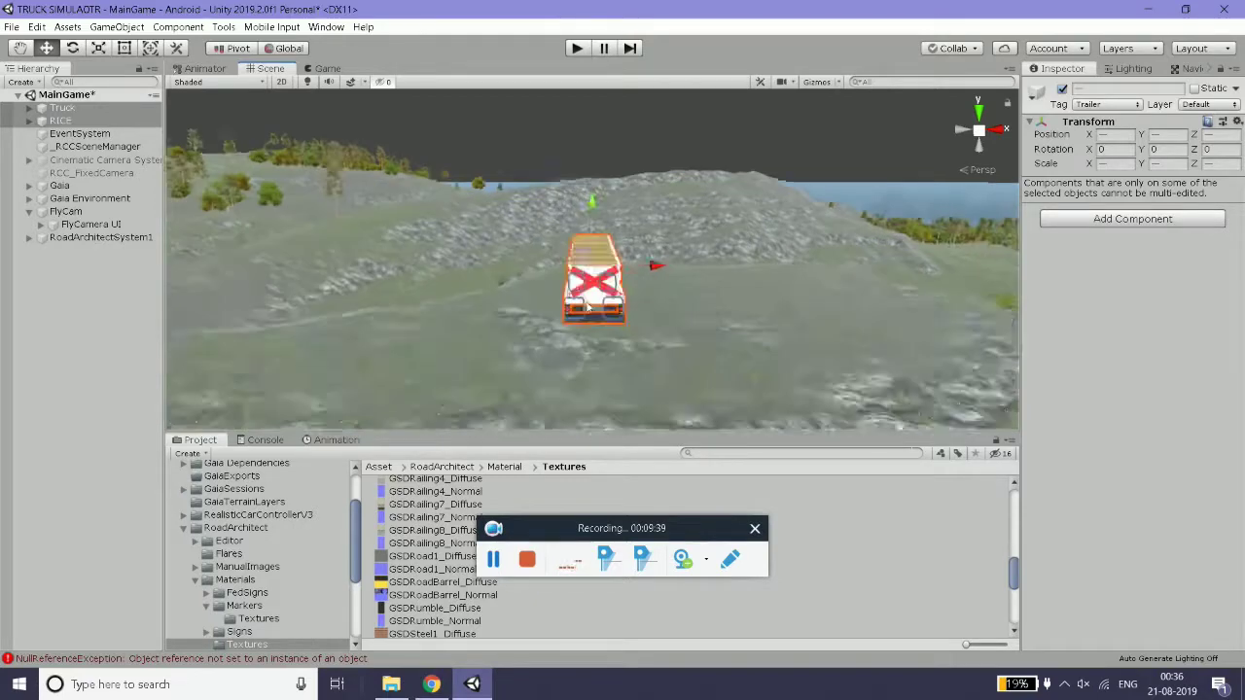
# - Set the Truck to sit on the ground at Y 95.9, then lower the RICE trailer
pyautogui.click(62, 107)
pyautogui.moveTo(773, 173); pyautogui.dragTo(778, 230)
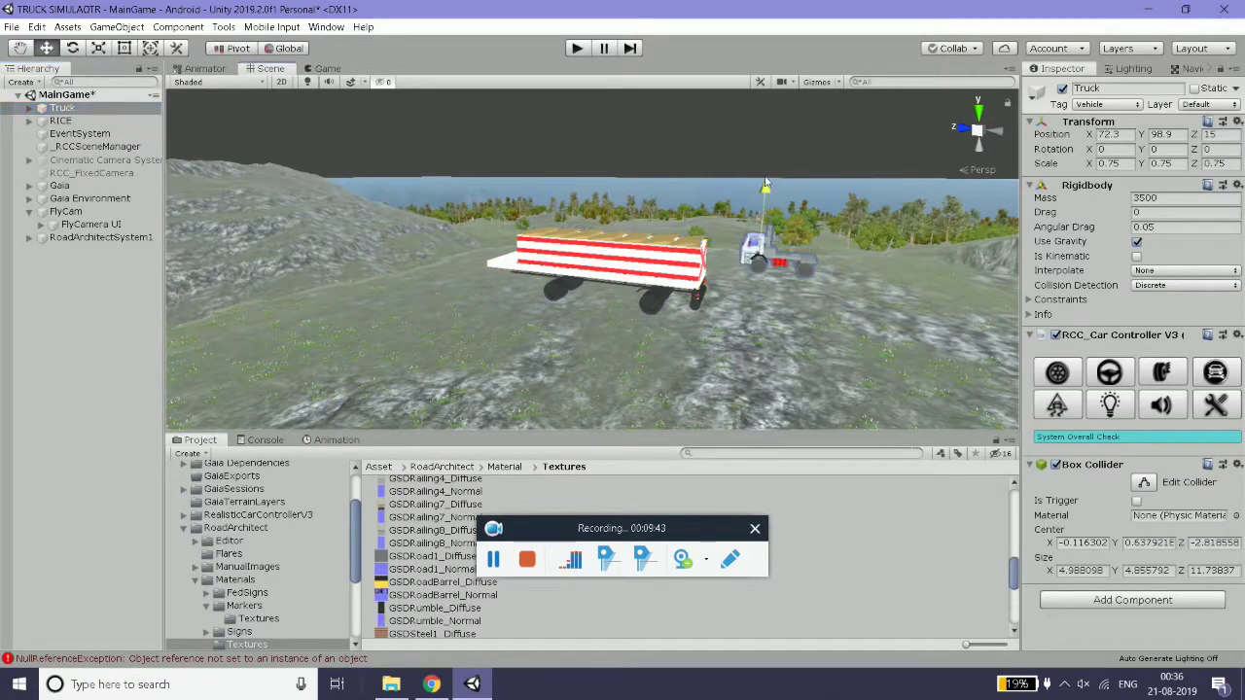
pyautogui.moveTo(778, 229); pyautogui.dragTo(778, 192)
pyautogui.click(87, 122)
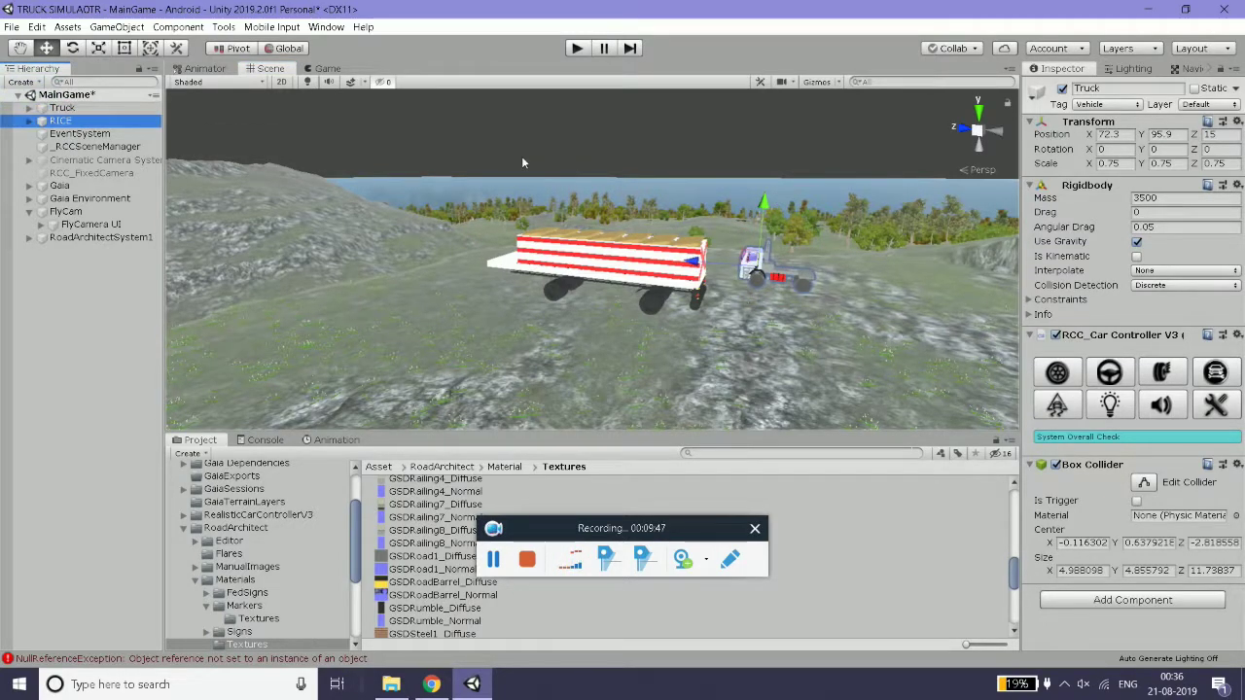
pyautogui.moveTo(595, 199); pyautogui.dragTo(612, 296)
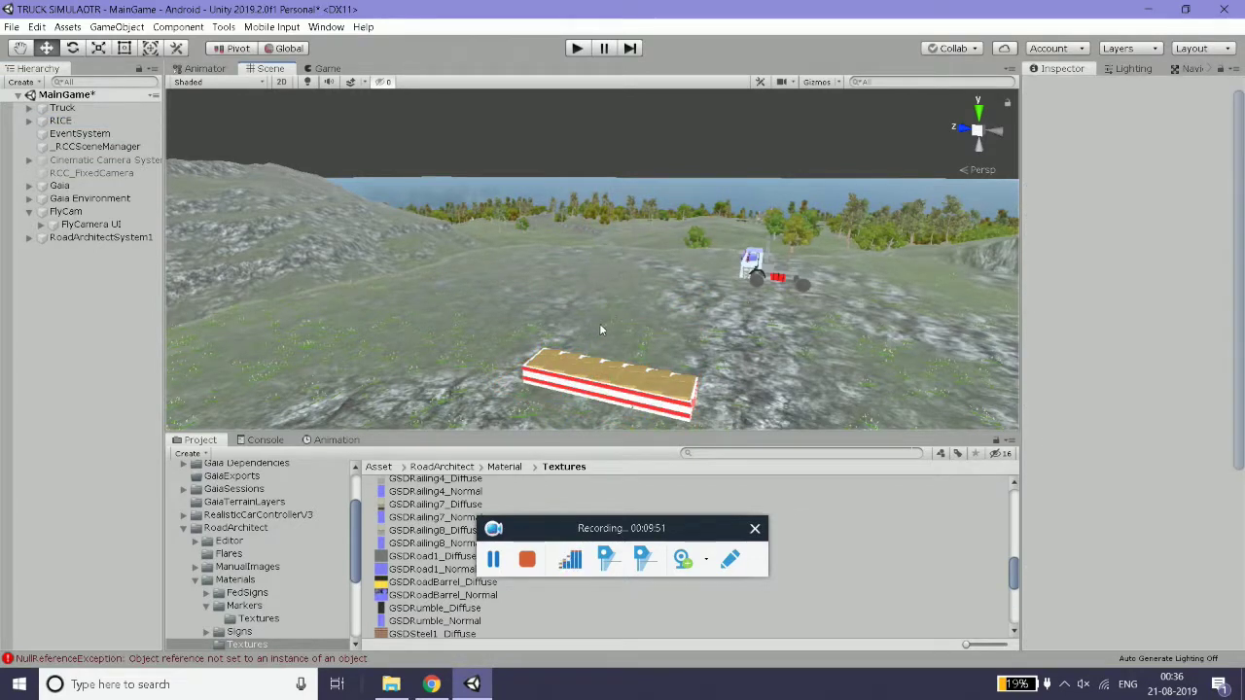
# - Raise the RICE trailer to Y 95.82 and rotate it to Y 177.71 to face the truck
pyautogui.click(601, 329)
pyautogui.moveTo(591, 331)
pyautogui.mouseDown()
pyautogui.moveTo(636, 286)
pyautogui.moveTo(296, 248)
pyautogui.moveTo(681, 374)
pyautogui.moveTo(676, 183)
pyautogui.moveTo(766, 229)
pyautogui.mouseUp()
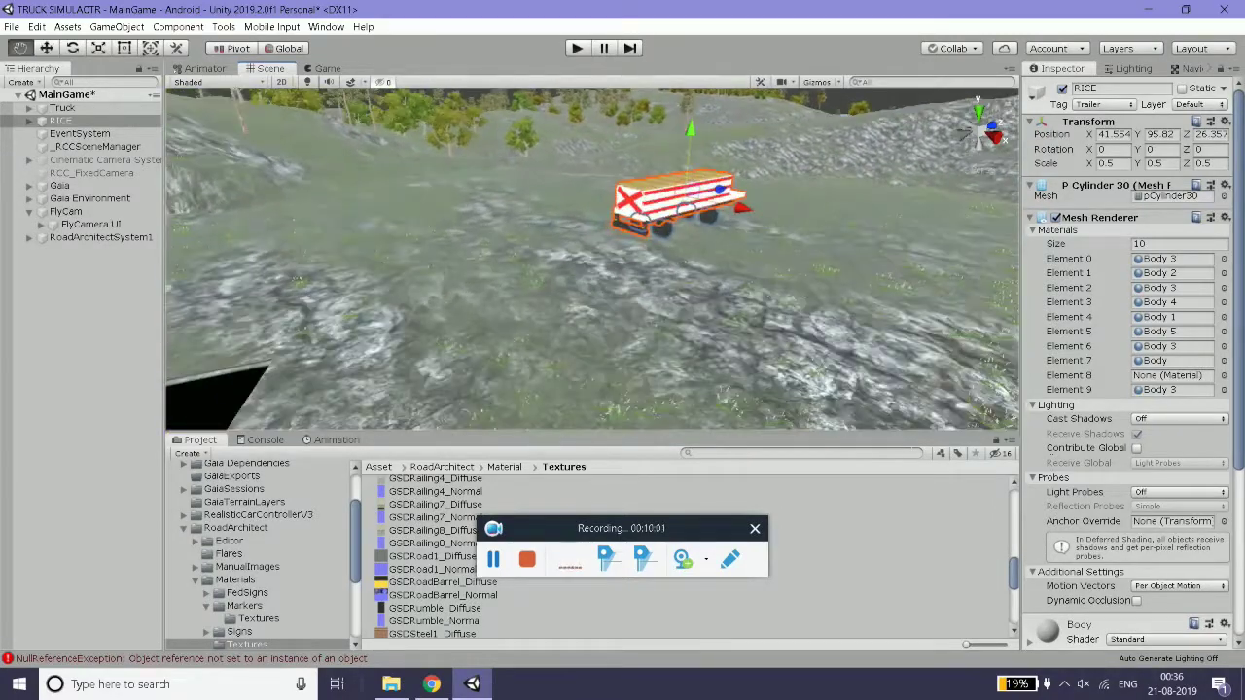
pyautogui.press('e')
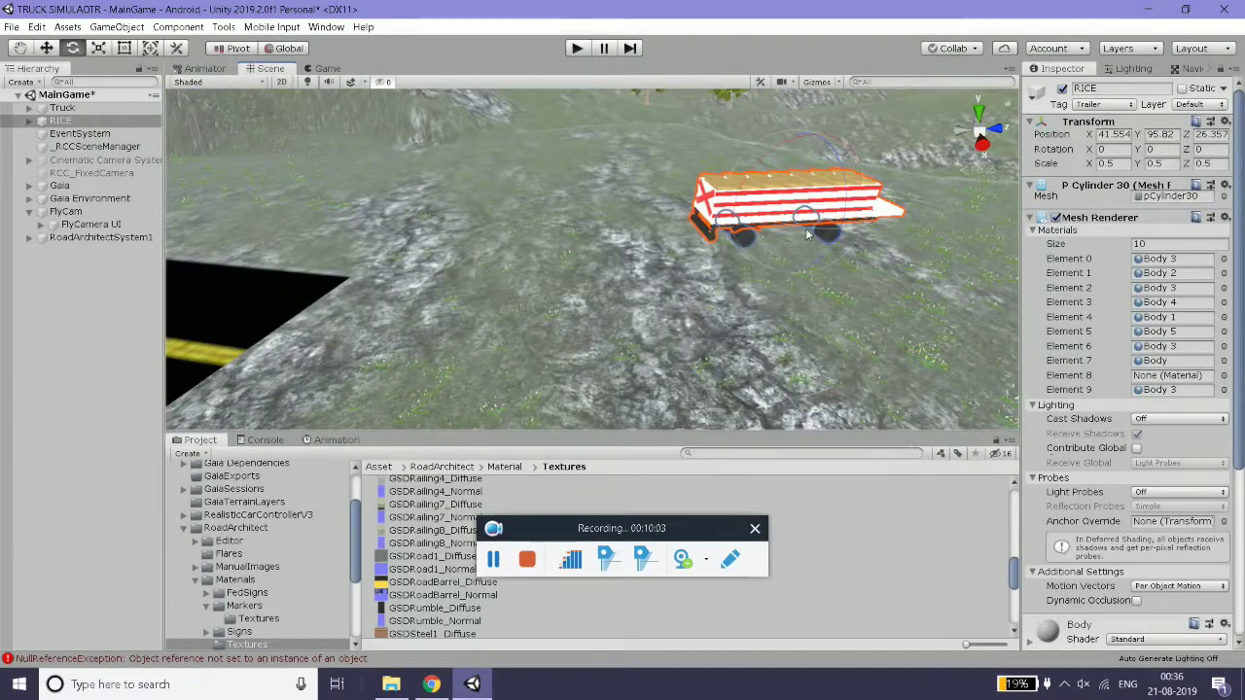
pyautogui.moveTo(802, 235); pyautogui.dragTo(600, 234)
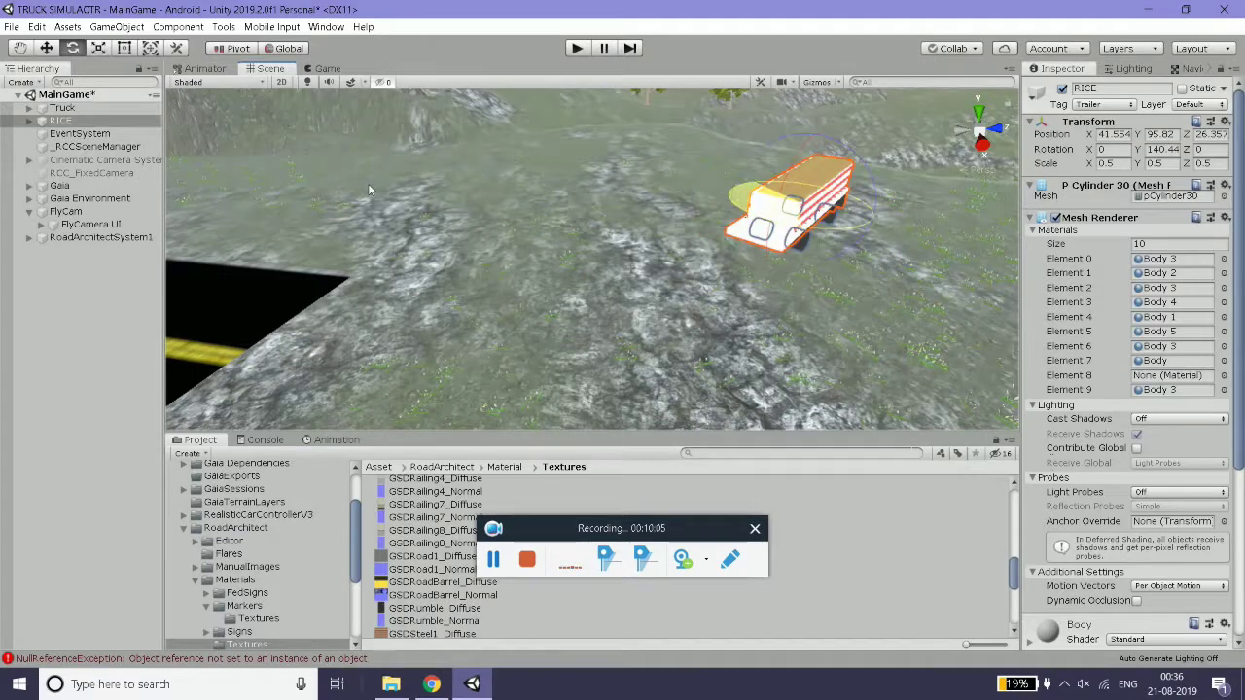
pyautogui.click(600, 235)
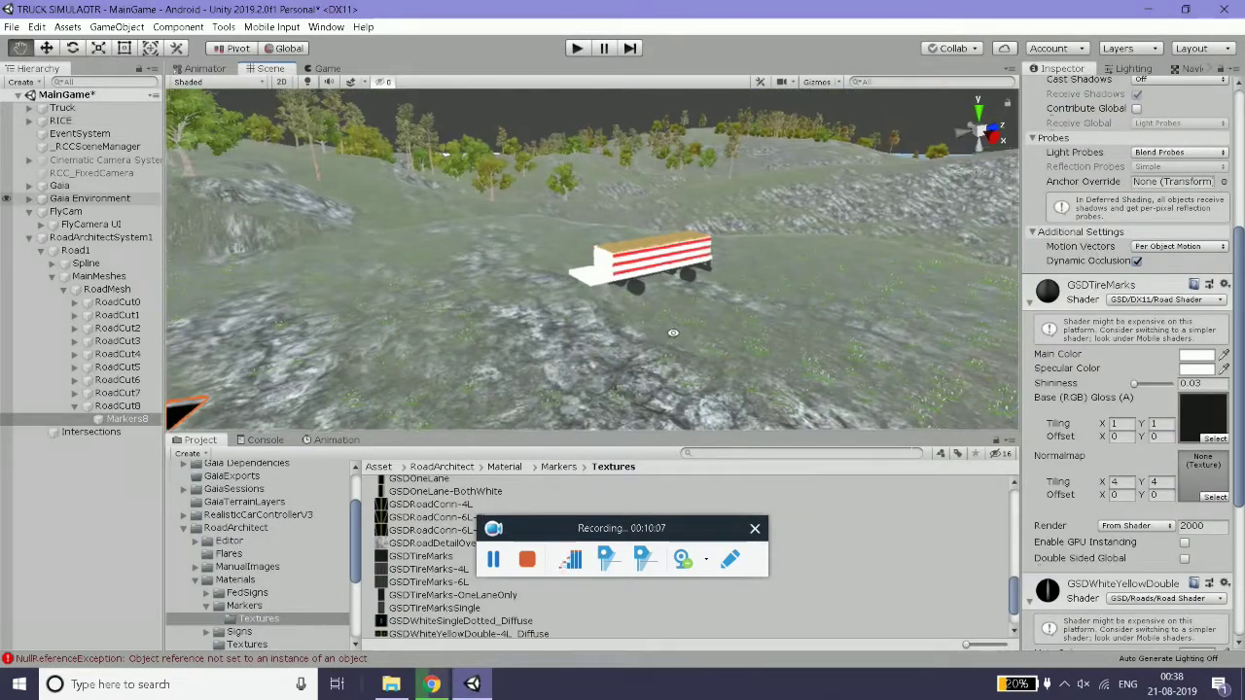
pyautogui.keyDown('alt'); pyautogui.moveTo(620, 315); pyautogui.dragTo(583, 350); pyautogui.keyUp('alt')
# - Select the truck and zoom in on its cab
pyautogui.click(34, 237)
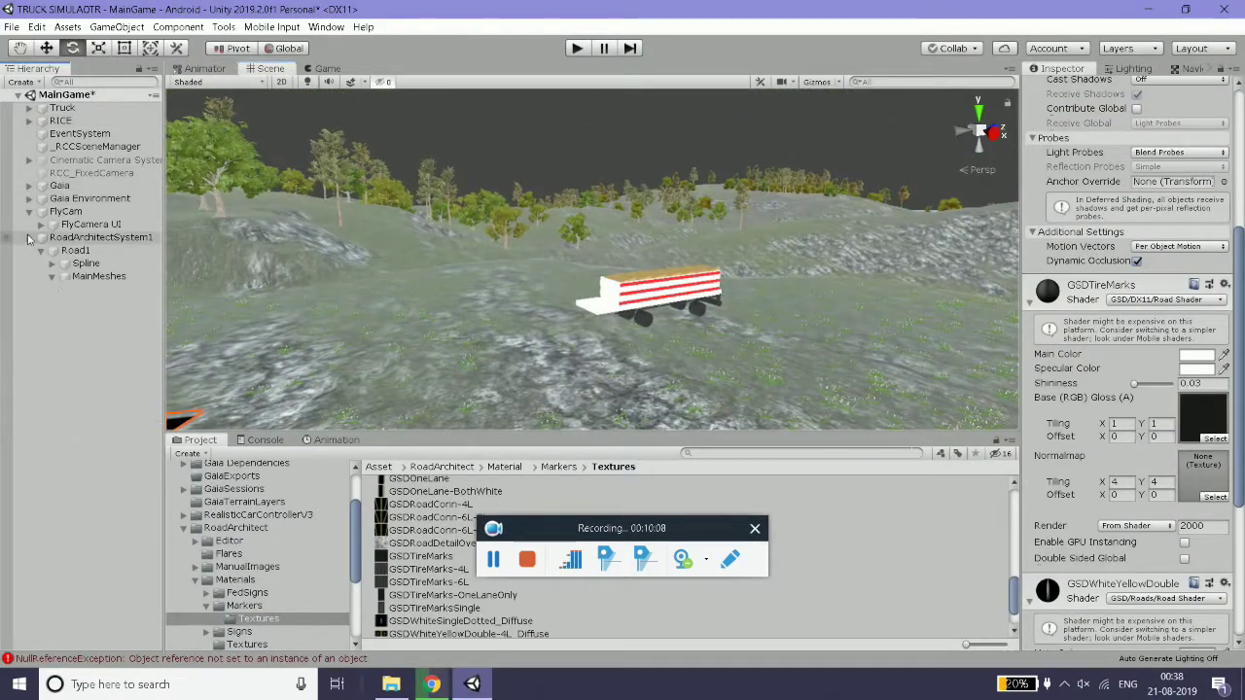
pyautogui.click(76, 110)
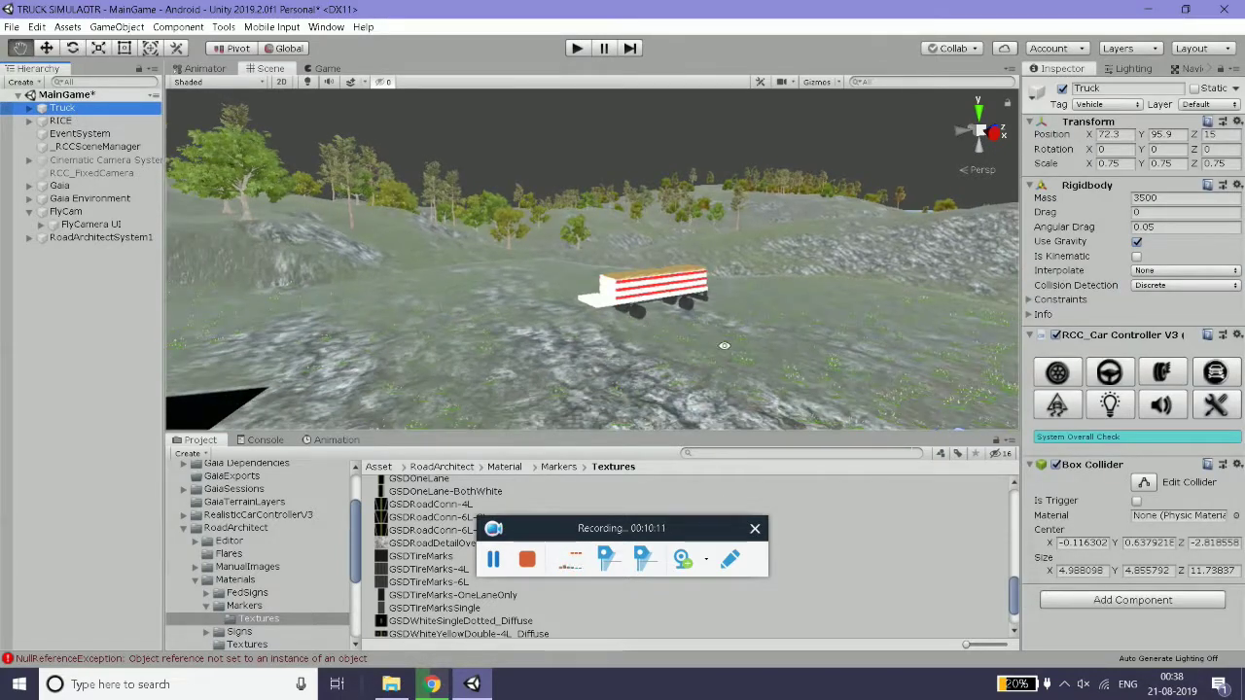
pyautogui.keyDown('alt'); pyautogui.moveTo(584, 292); pyautogui.dragTo(681, 311); pyautogui.keyUp('alt')
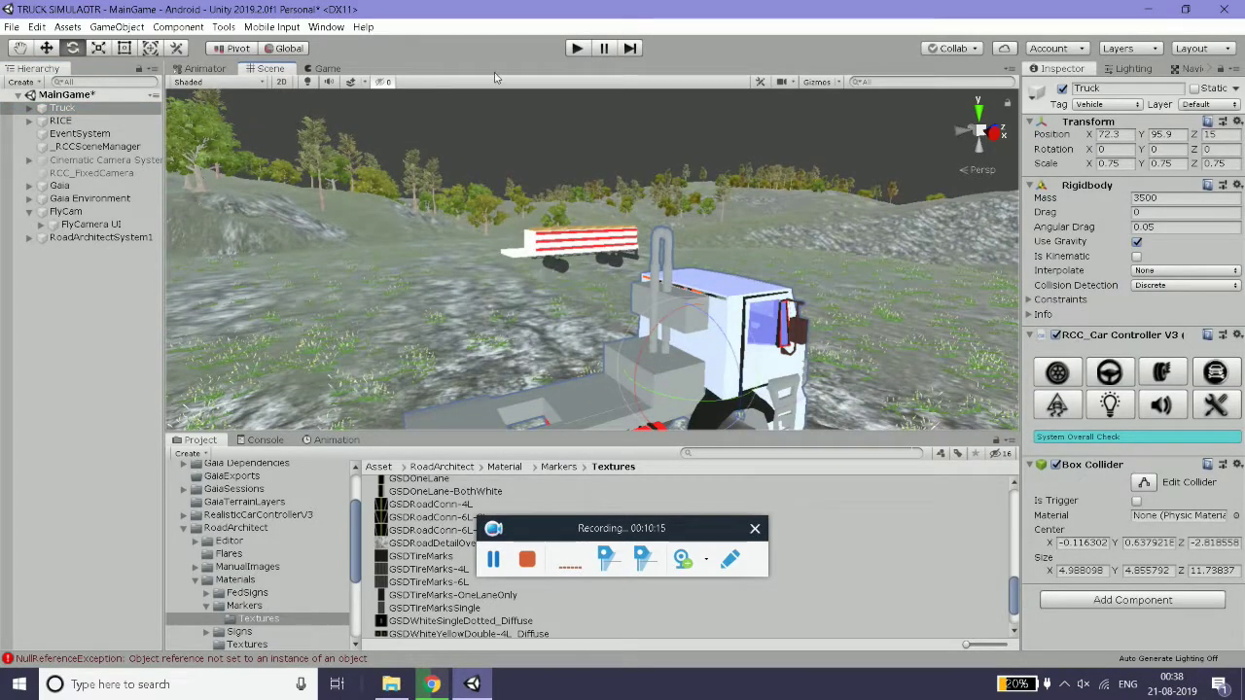
pyautogui.scroll(3, 407, 253)
pyautogui.scroll(2, 406, 253)
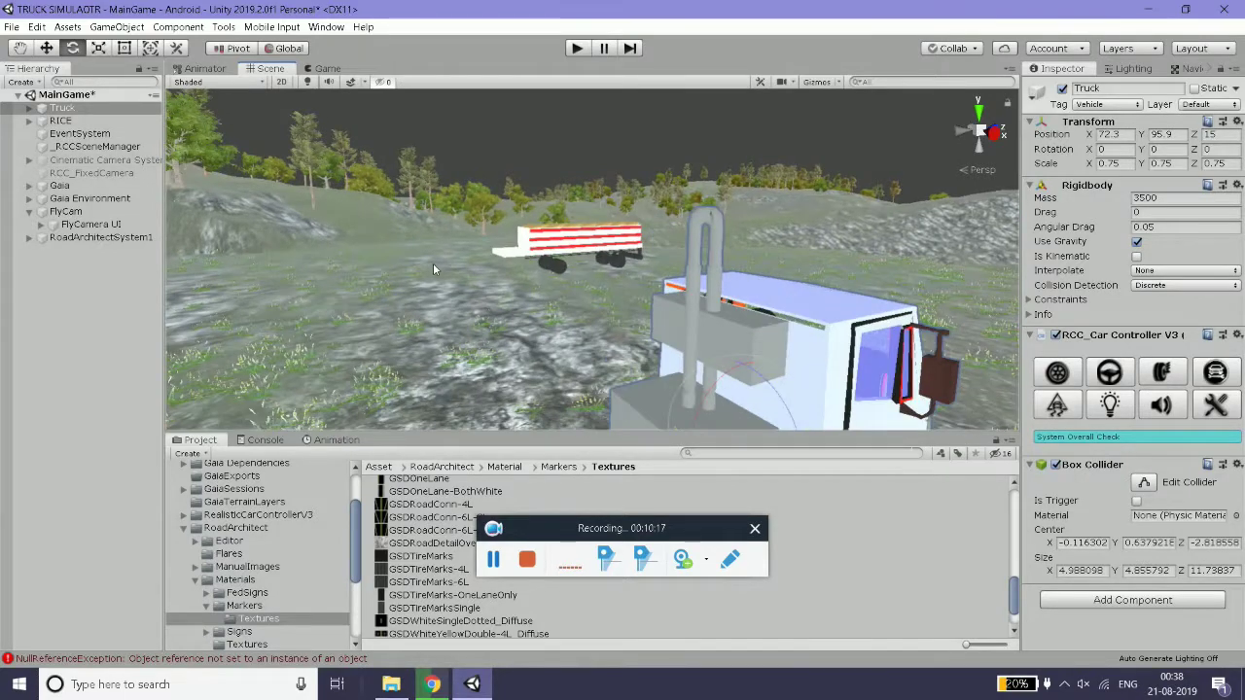
pyautogui.scroll(3, 435, 265)
pyautogui.scroll(2, 435, 264)
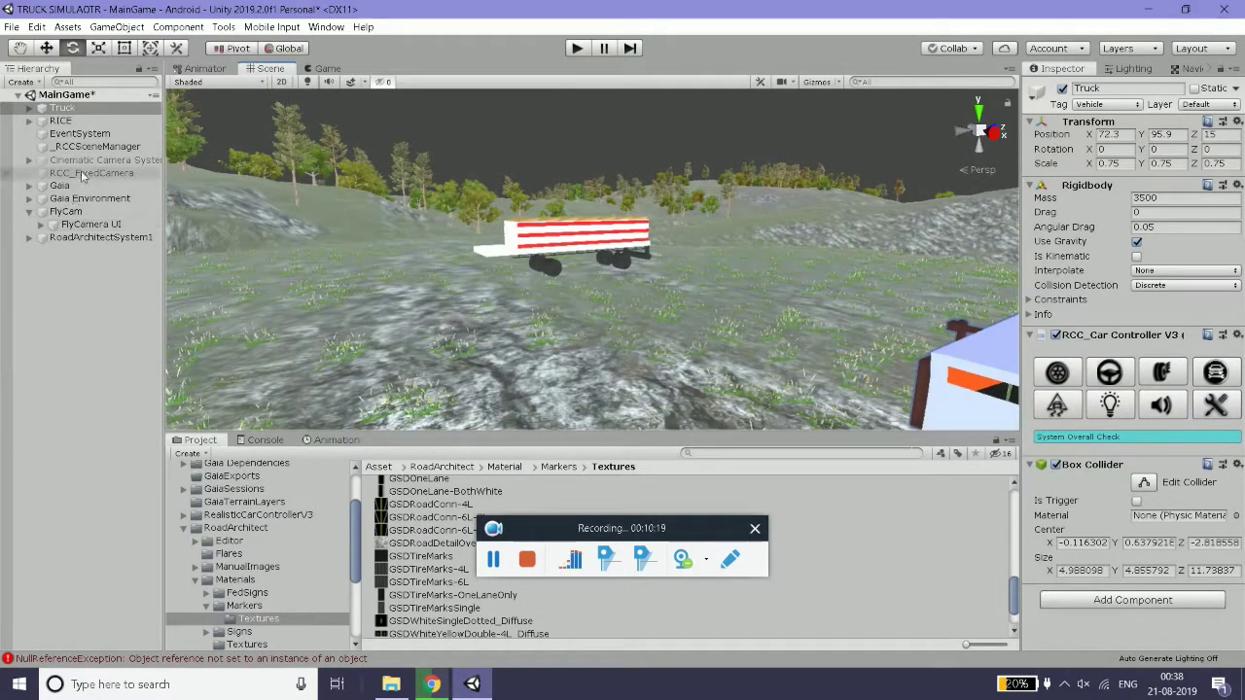
# - Reselect the RICE trailer and view it from the side
pyautogui.click(72, 121)
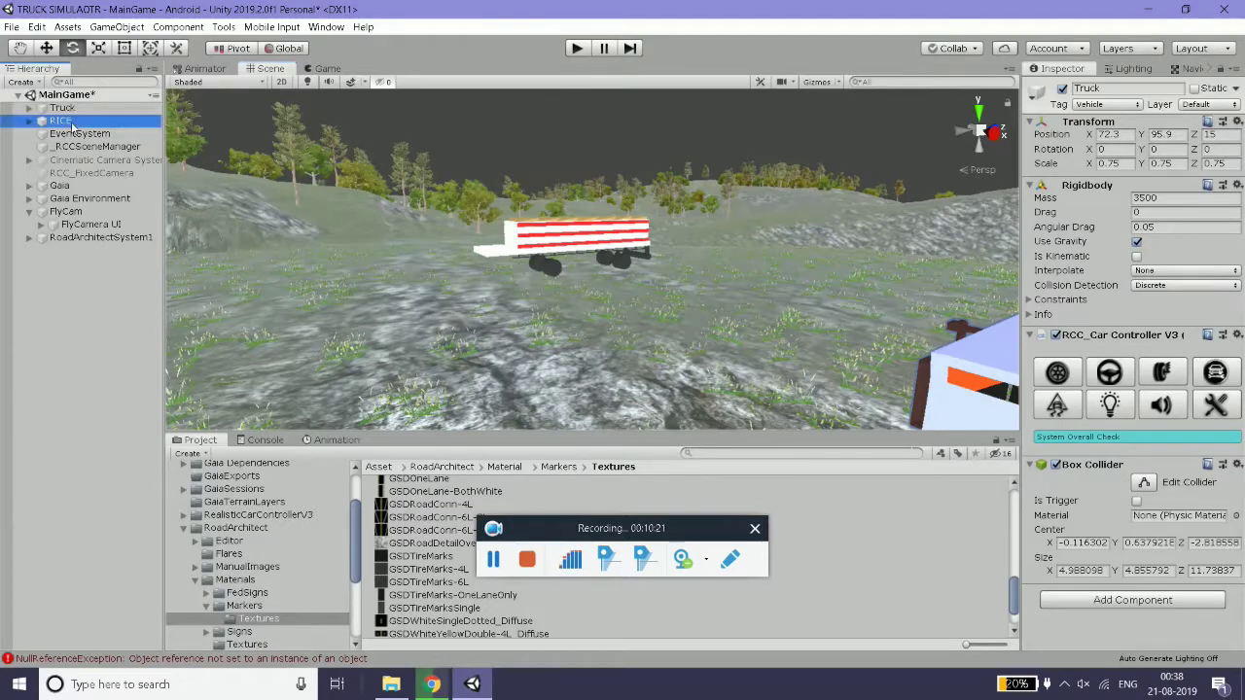
pyautogui.scroll(2, 588, 287)
pyautogui.scroll(3, 588, 287)
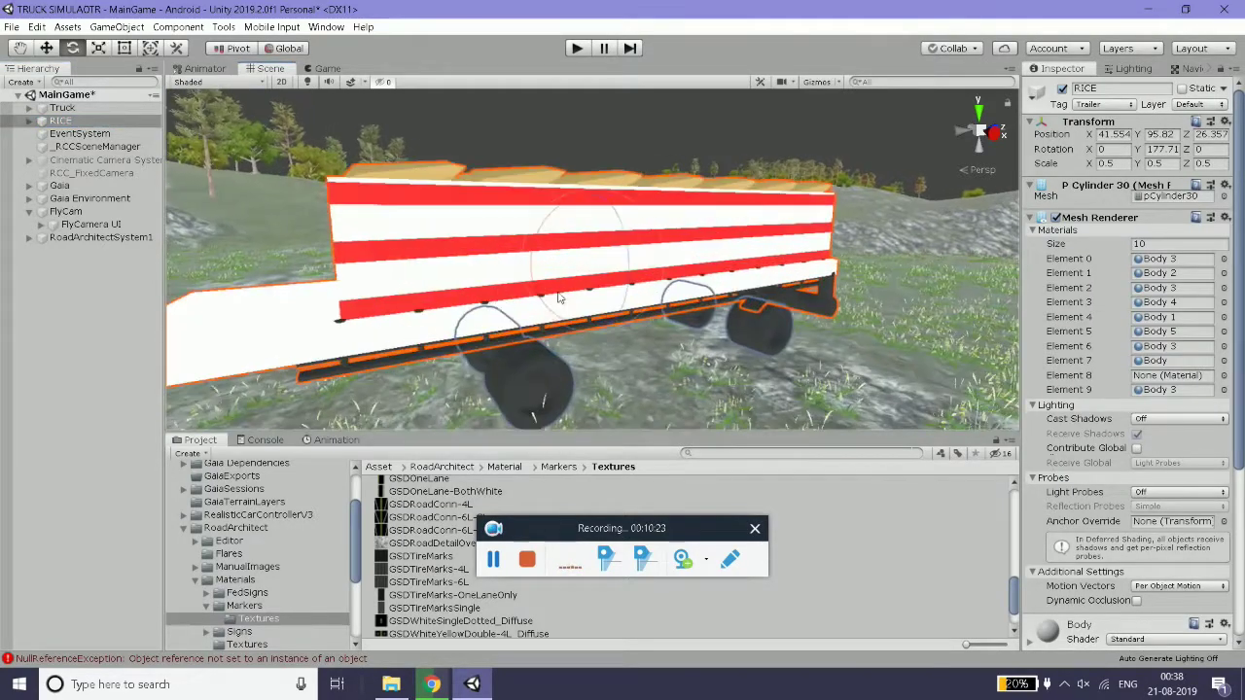
pyautogui.scroll(3, 770, 218)
pyautogui.keyDown('alt'); pyautogui.moveTo(770, 218); pyautogui.dragTo(633, 224); pyautogui.keyUp('alt')
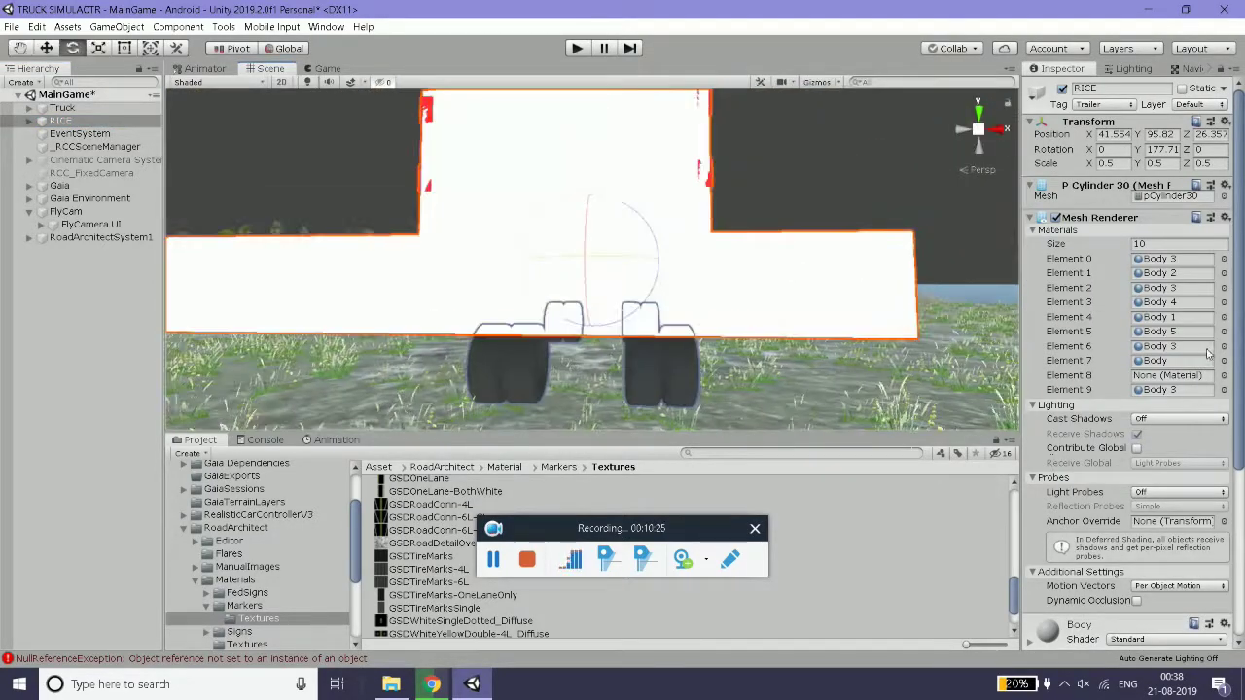
pyautogui.scroll(-3, 1070, 287)
pyautogui.scroll(3, 1067, 336)
pyautogui.scroll(2, 819, 257)
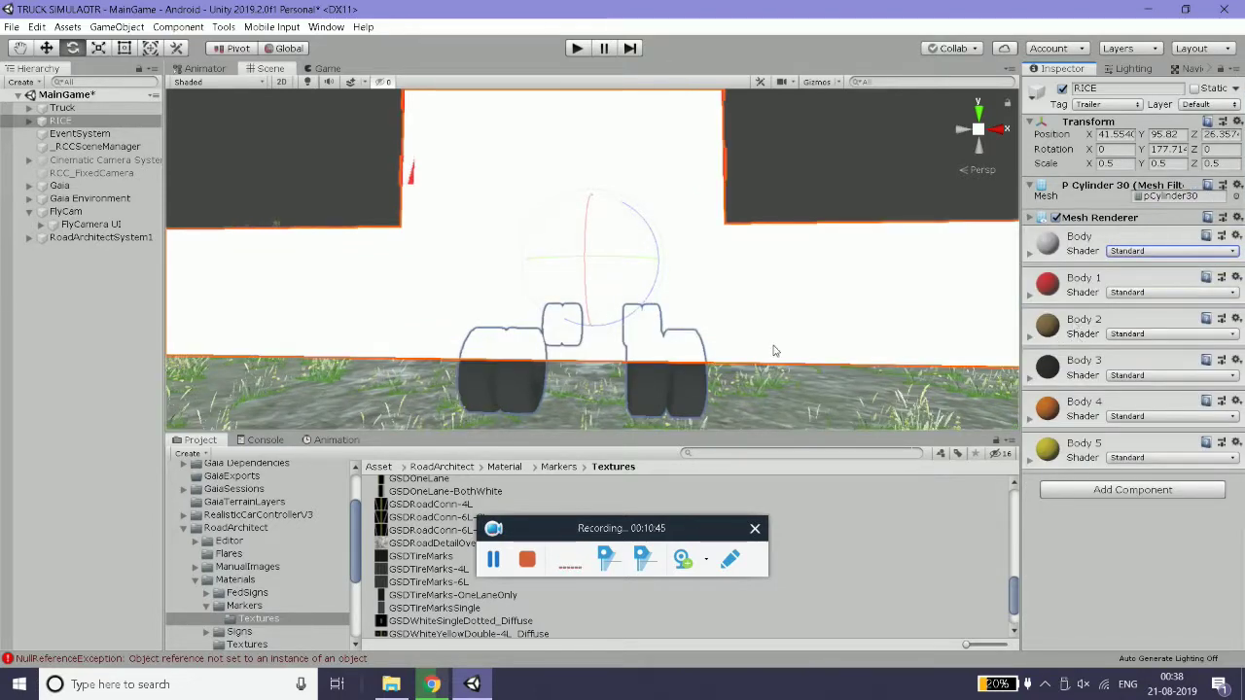
pyautogui.scroll(-5, 772, 350)
pyautogui.keyDown('alt'); pyautogui.moveTo(772, 351); pyautogui.dragTo(681, 359); pyautogui.keyUp('alt')
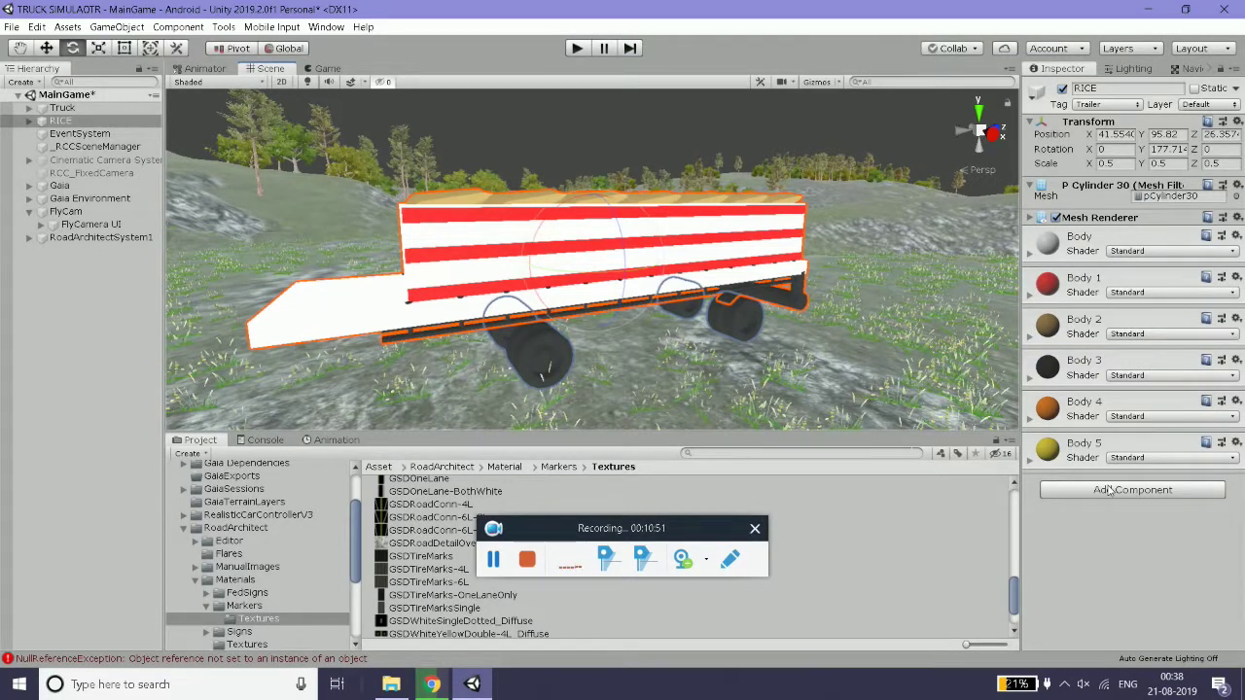
pyautogui.click(1109, 491)
pyautogui.write('r')
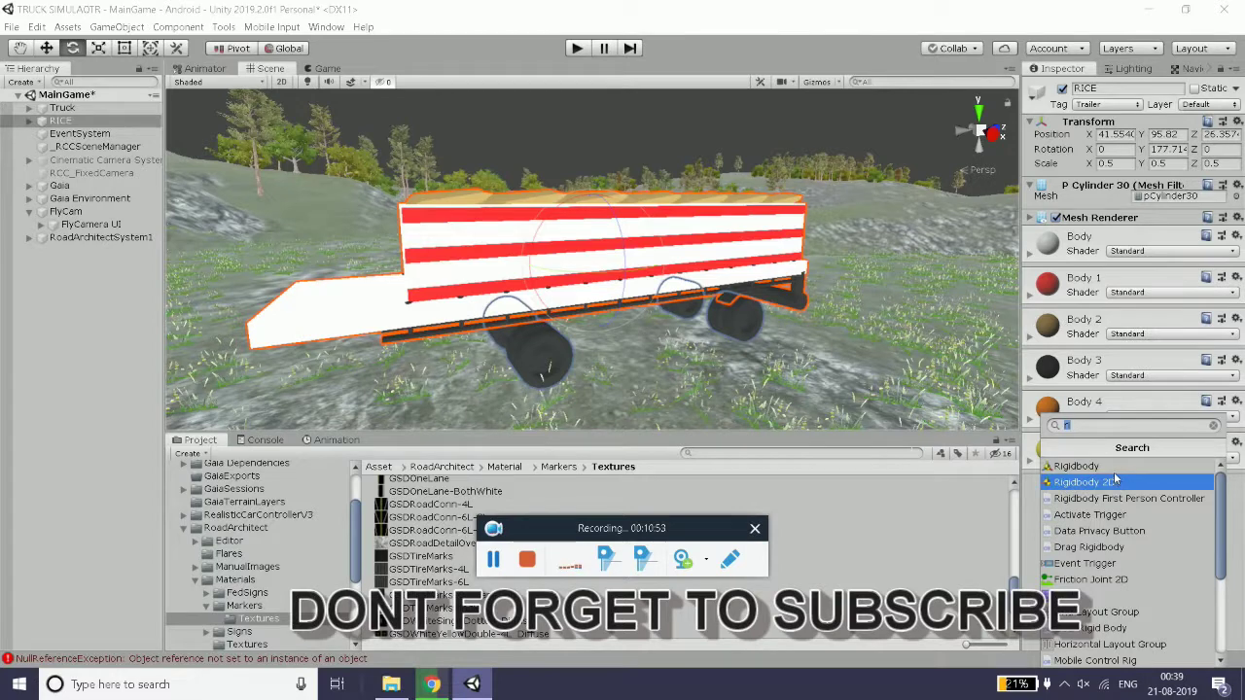
# - Add a Rigidbody to RICE with Mass 2500, Drag 0.5 and Angular Drag 0.5
pyautogui.click(1117, 472)
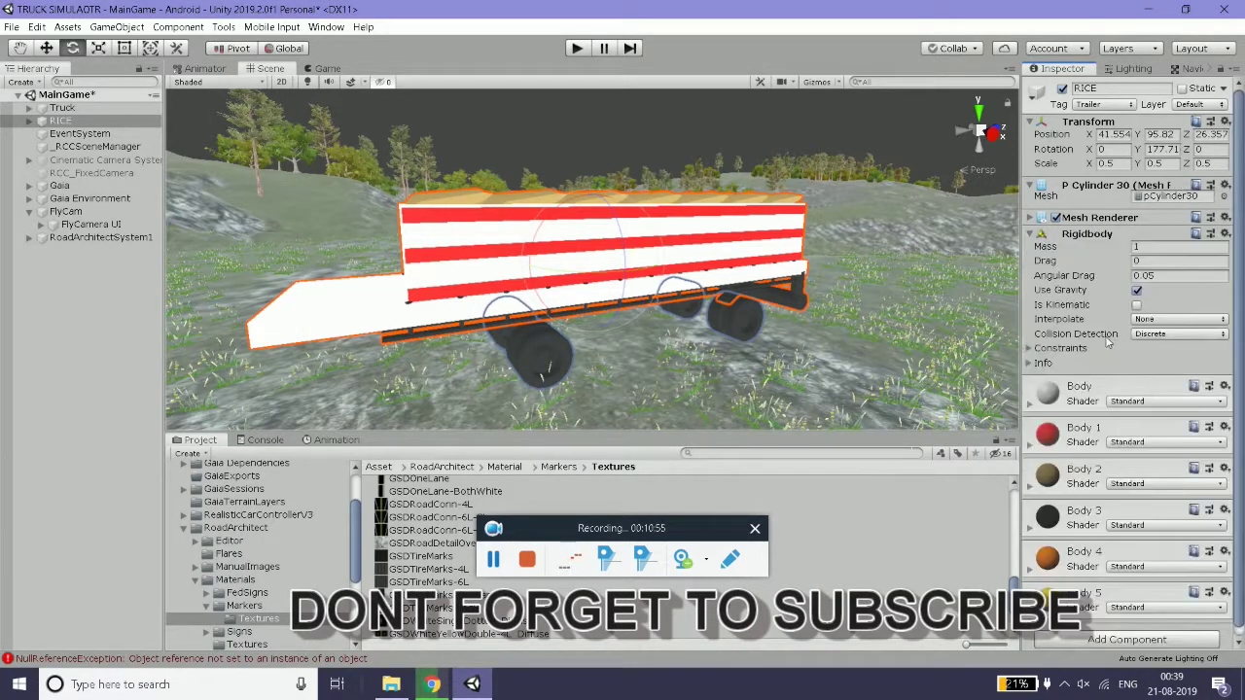
pyautogui.click(1144, 248)
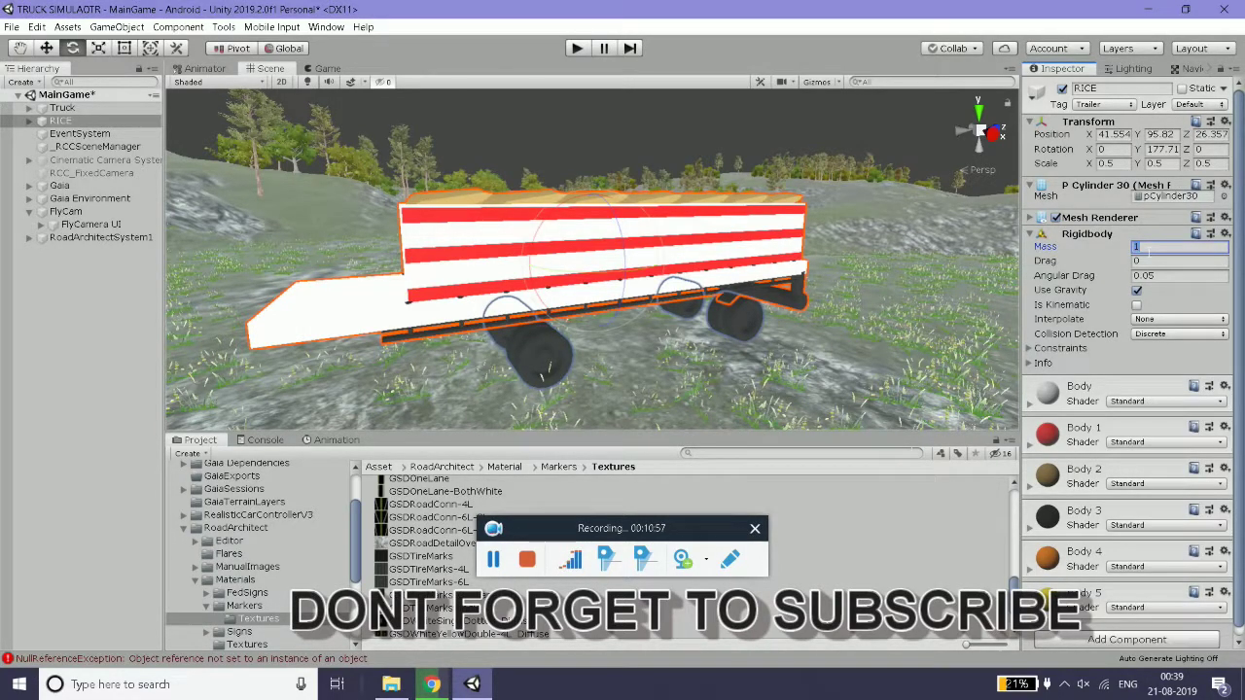
pyautogui.write('2500')
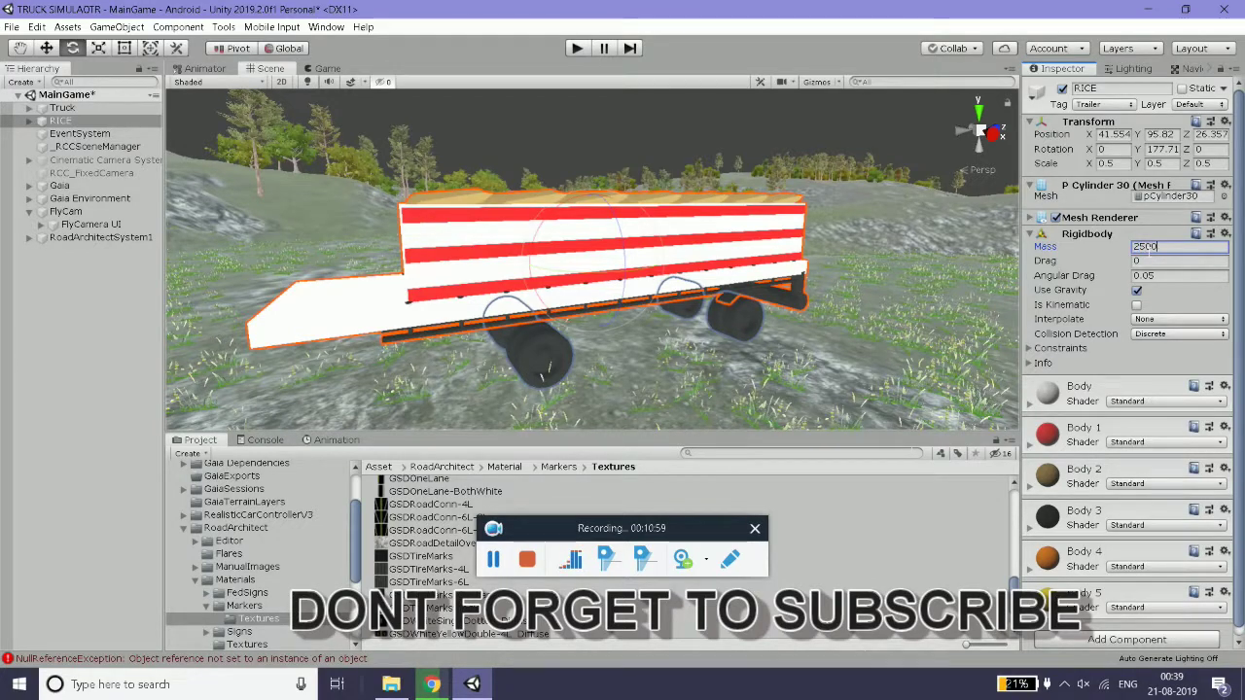
pyautogui.click(1148, 261)
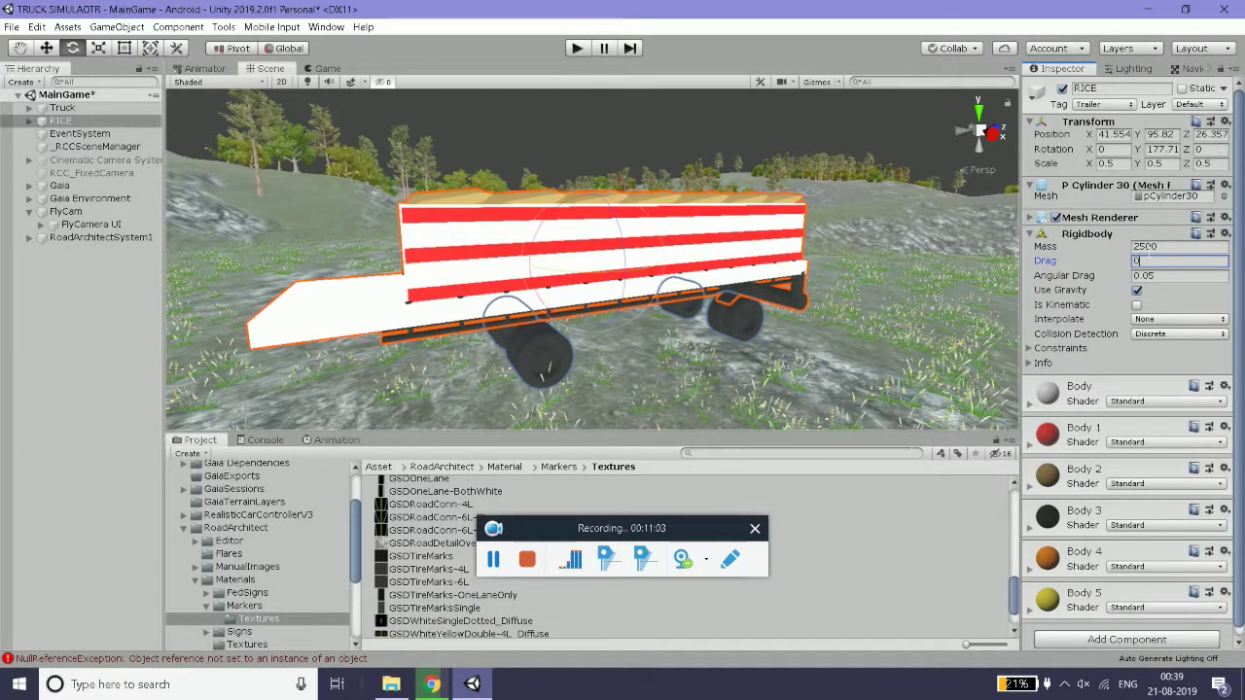
pyautogui.click(1179, 275)
pyautogui.write('0.')
pyautogui.press('Tab')
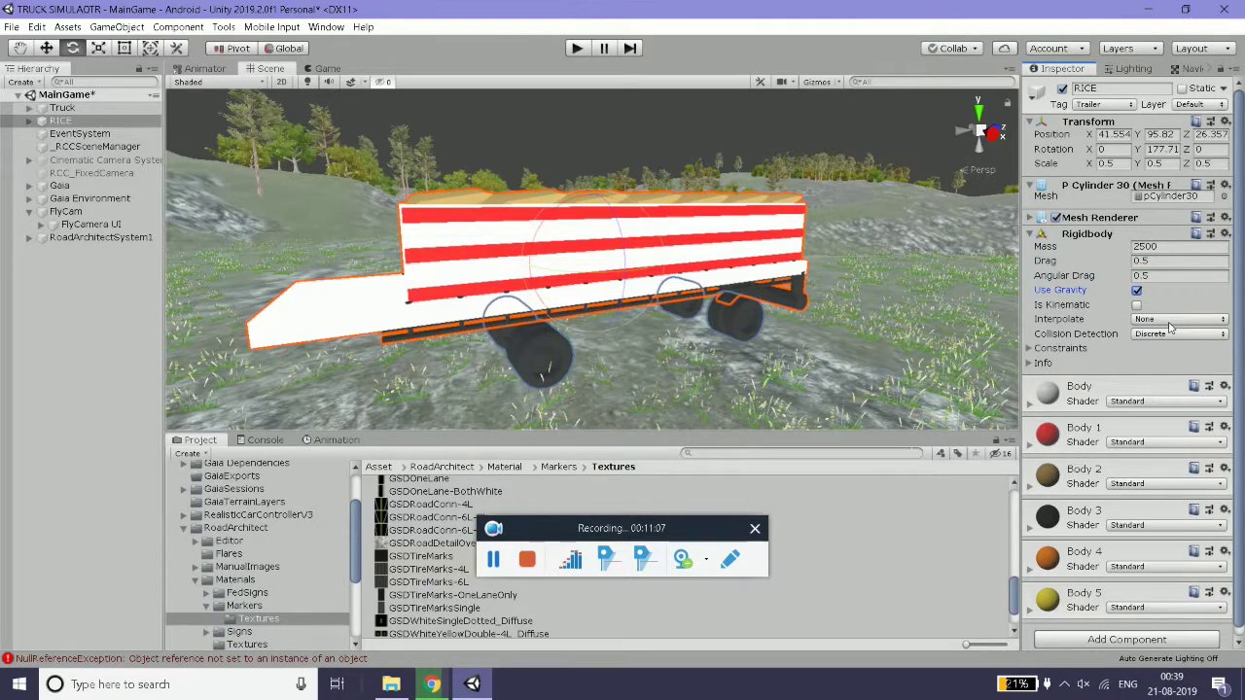
pyautogui.scroll(-1, 1170, 328)
pyautogui.click(1109, 632)
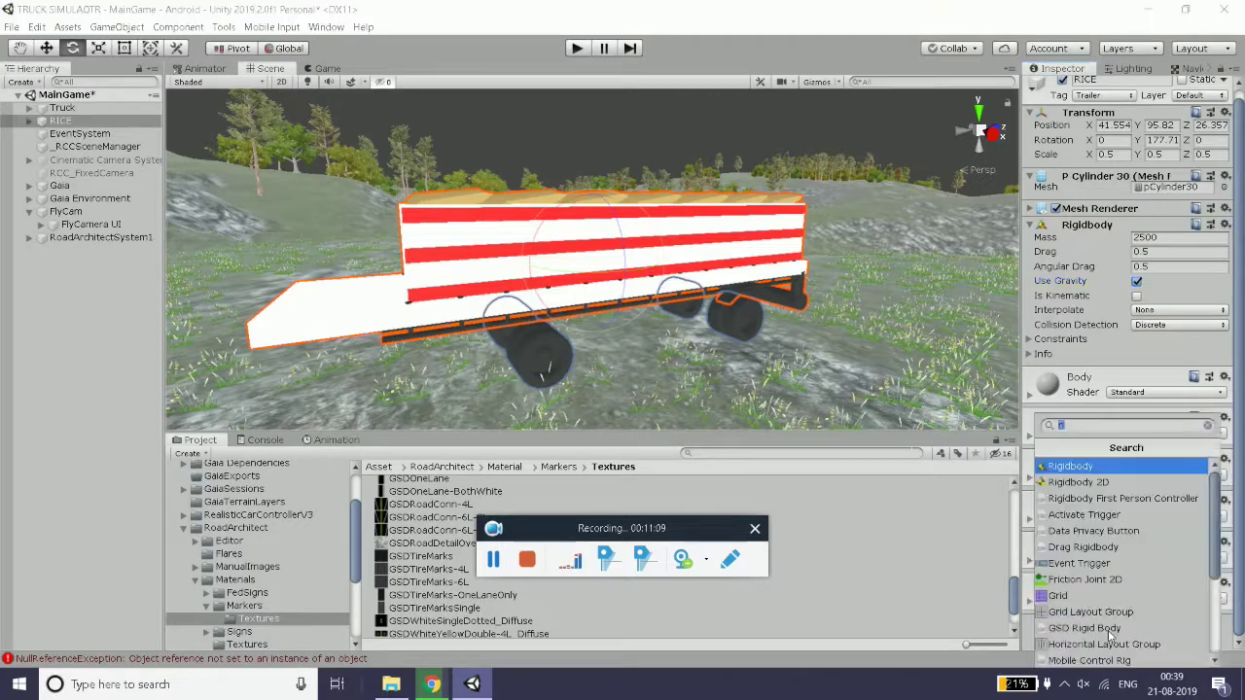
pyautogui.write('con')
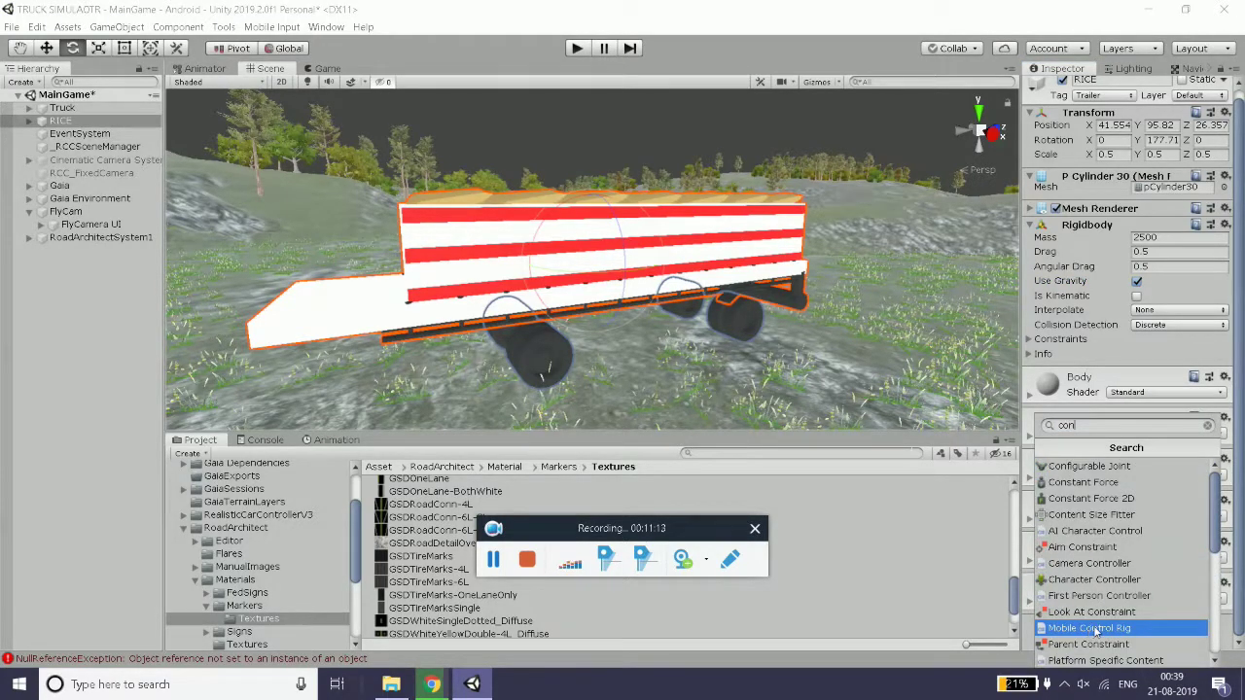
pyautogui.click(1140, 468)
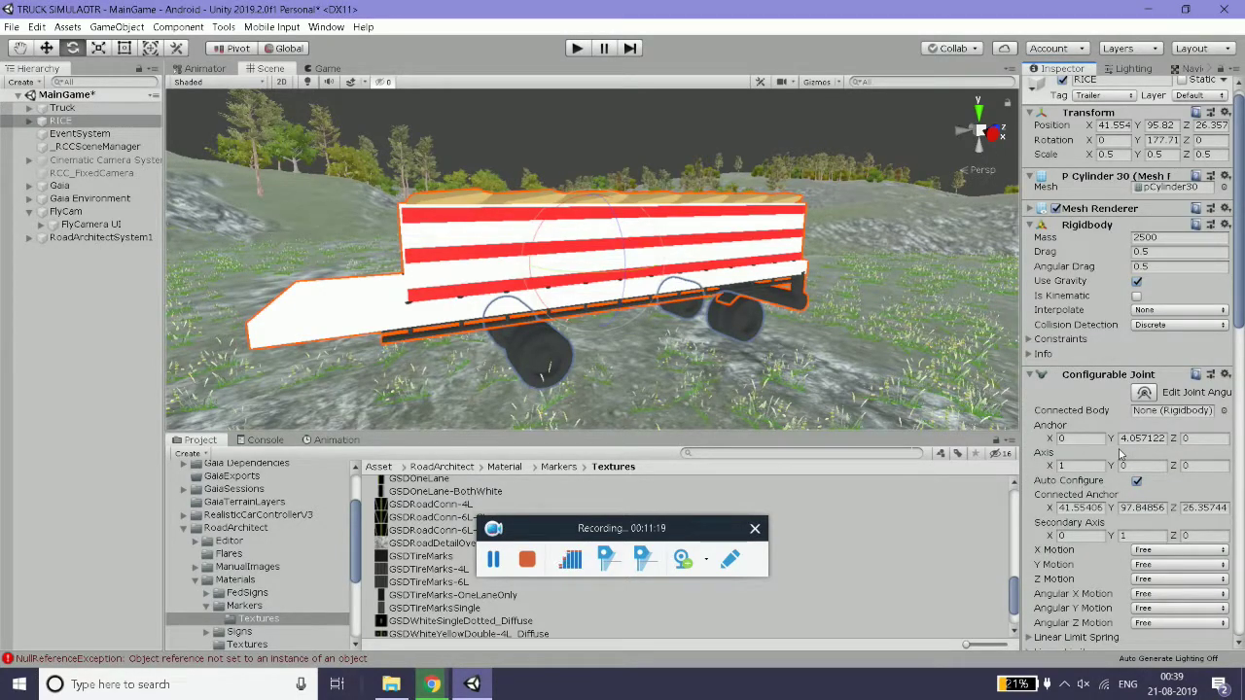
pyautogui.scroll(1, 525, 288)
pyautogui.scroll(2, 496, 292)
pyautogui.scroll(1, 467, 297)
pyautogui.scroll(1, 431, 303)
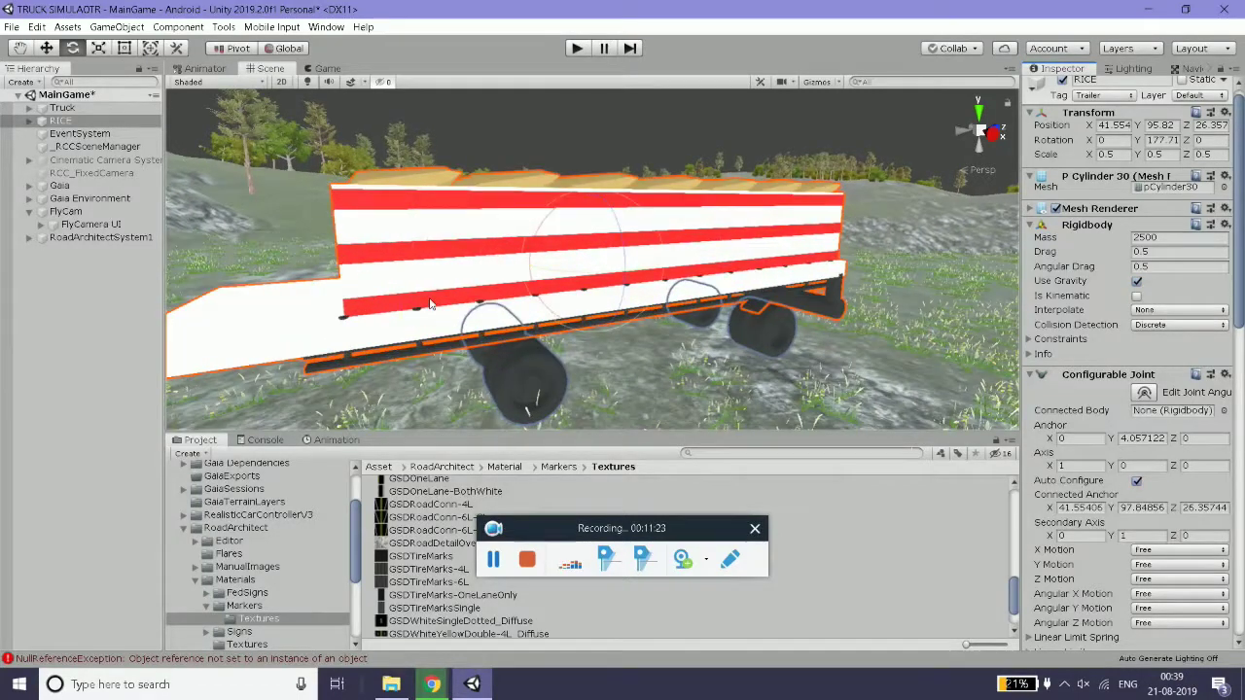
pyautogui.scroll(-1, 594, 342)
pyautogui.scroll(-1, 594, 342)
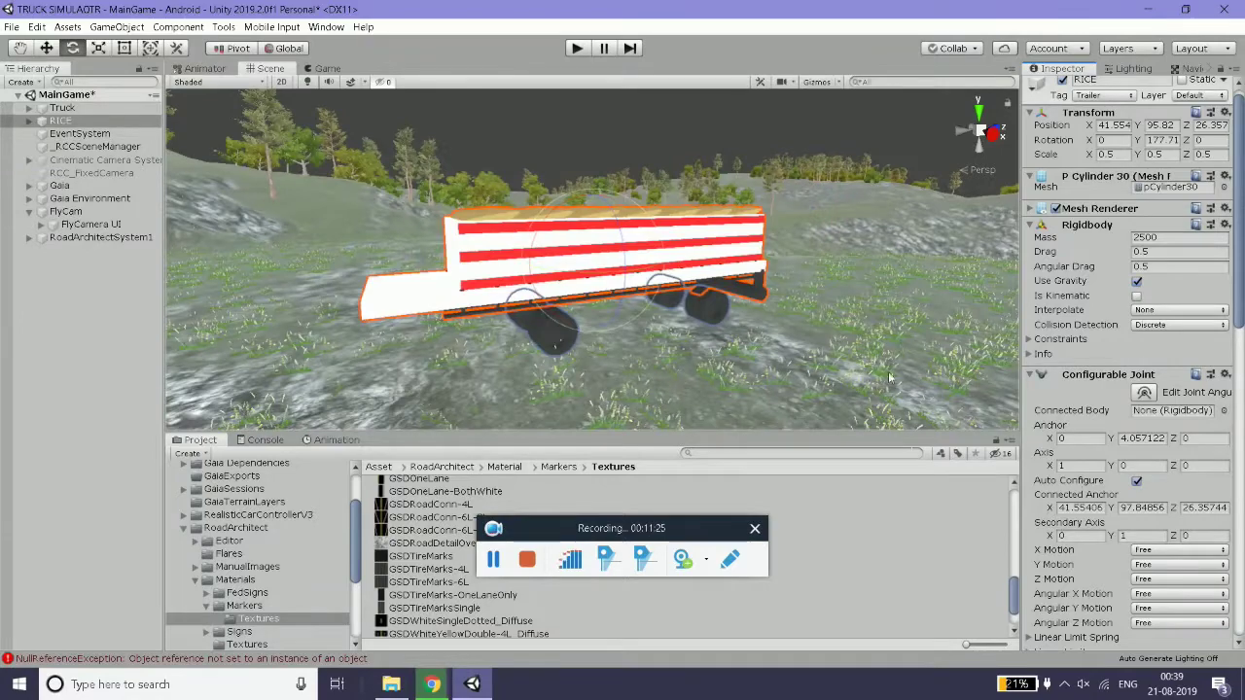
pyautogui.scroll(-1, 812, 373)
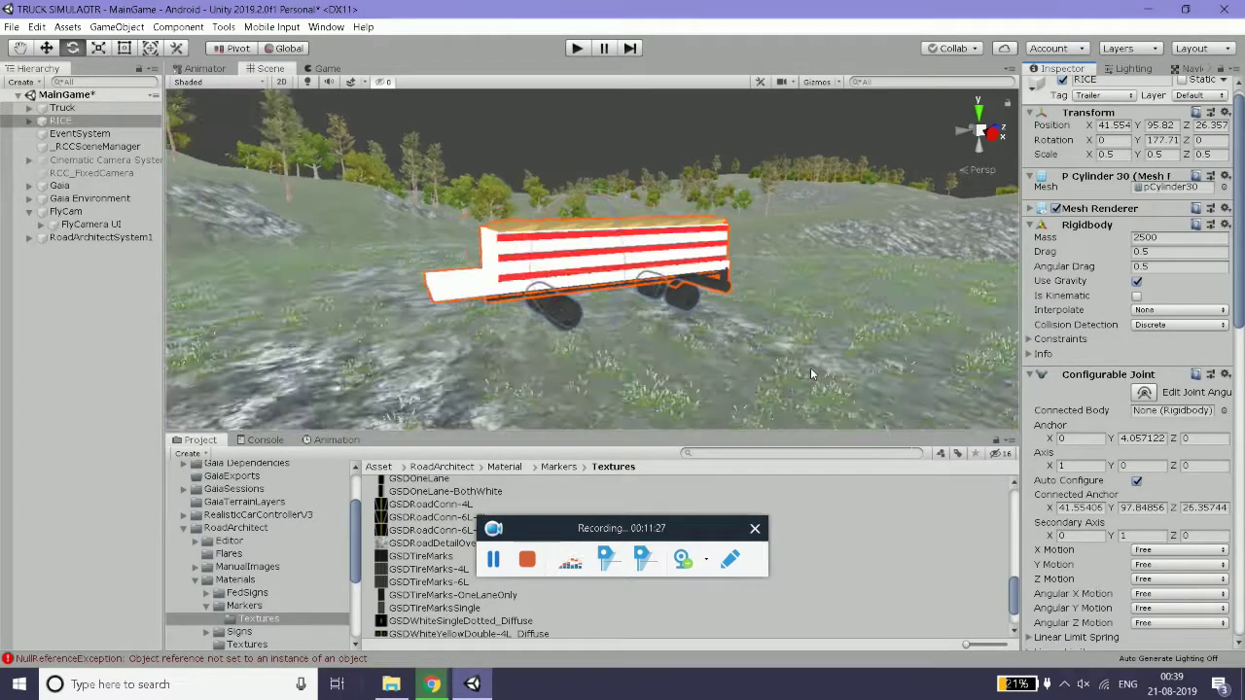
pyautogui.scroll(-2, 810, 368)
pyautogui.moveTo(811, 368)
pyautogui.keyDown('alt'); pyautogui.mouseDown()
pyautogui.moveTo(649, 285)
pyautogui.moveTo(713, 298)
pyautogui.mouseUp(); pyautogui.keyUp('alt')
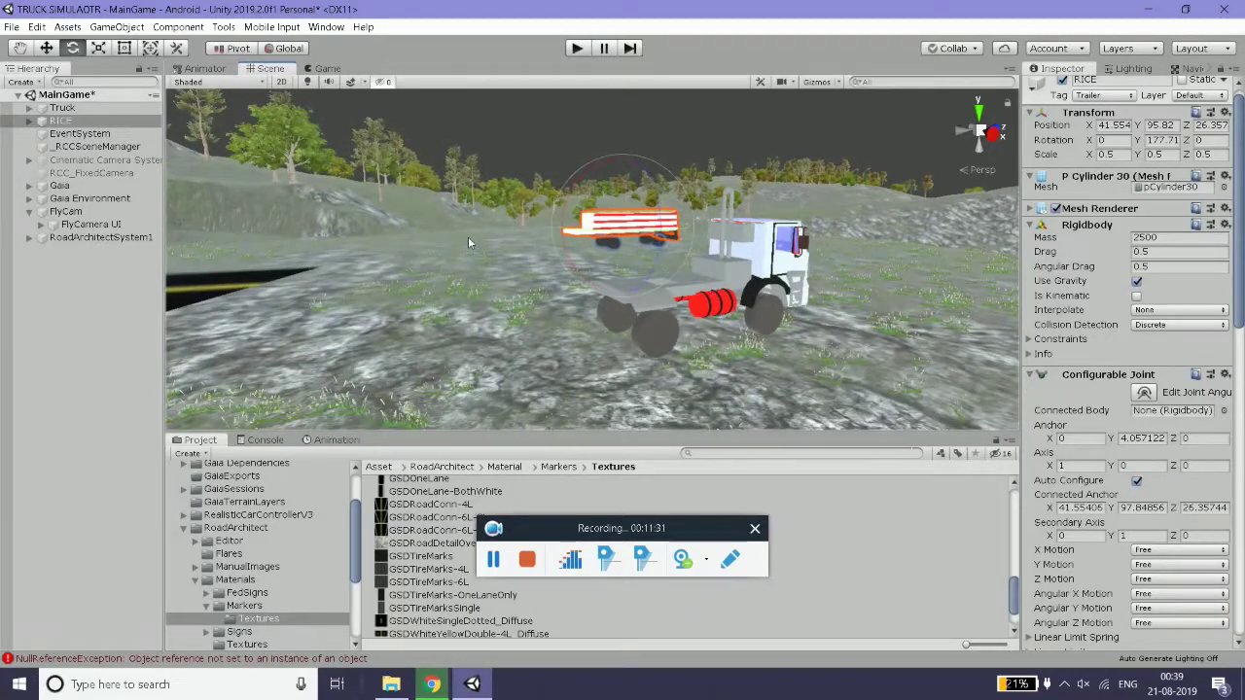
pyautogui.keyDown('alt'); pyautogui.moveTo(468, 241); pyautogui.dragTo(578, 292); pyautogui.keyUp('alt')
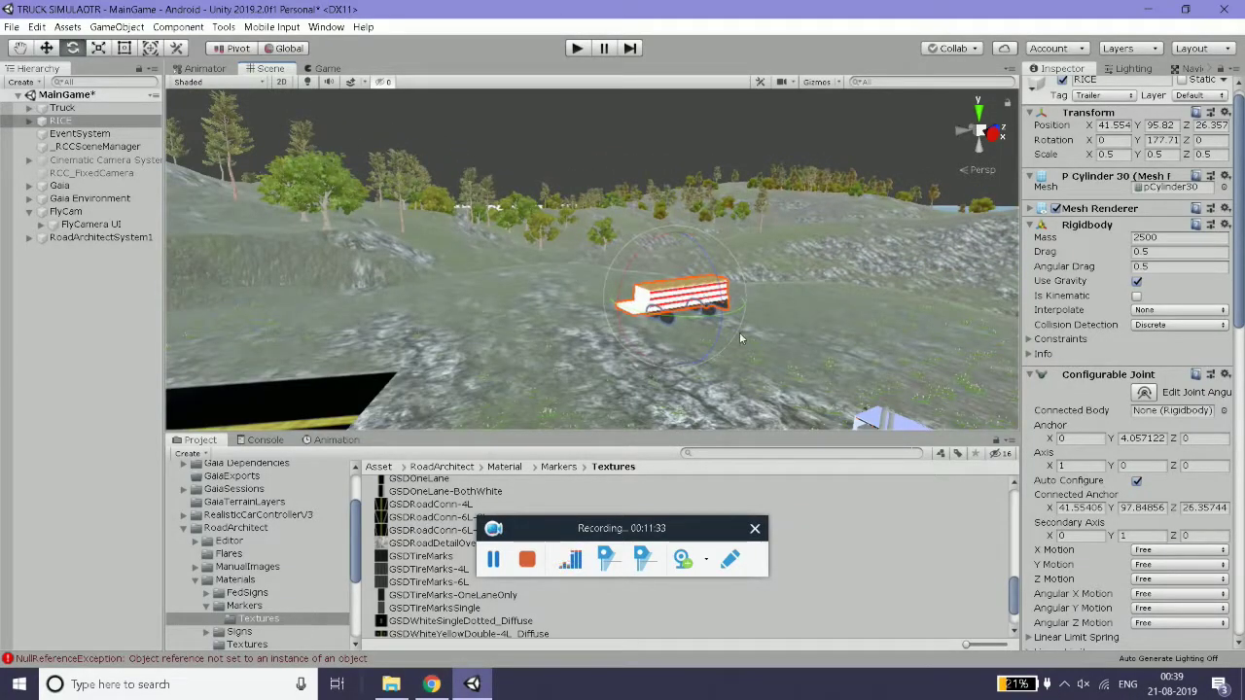
pyautogui.keyDown('alt'); pyautogui.moveTo(739, 336); pyautogui.dragTo(806, 338); pyautogui.keyUp('alt')
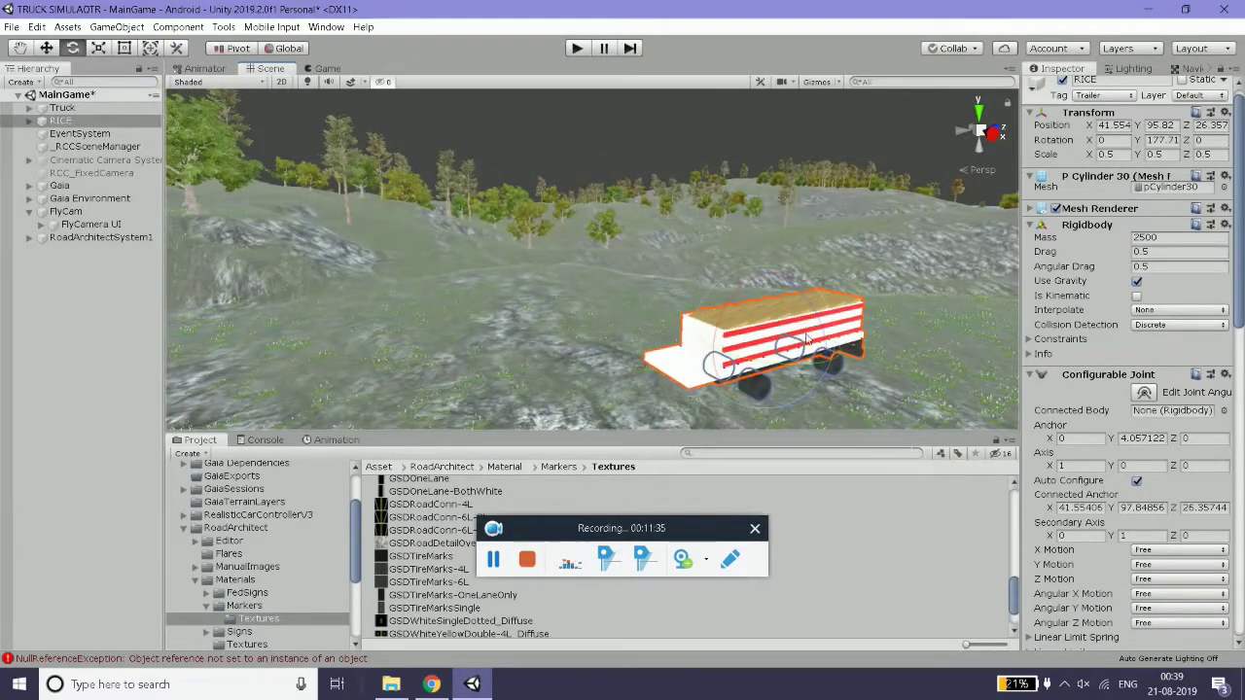
pyautogui.moveTo(770, 307)
pyautogui.keyDown('alt'); pyautogui.mouseDown()
pyautogui.moveTo(613, 305)
pyautogui.moveTo(661, 379)
pyautogui.mouseUp(); pyautogui.keyUp('alt')
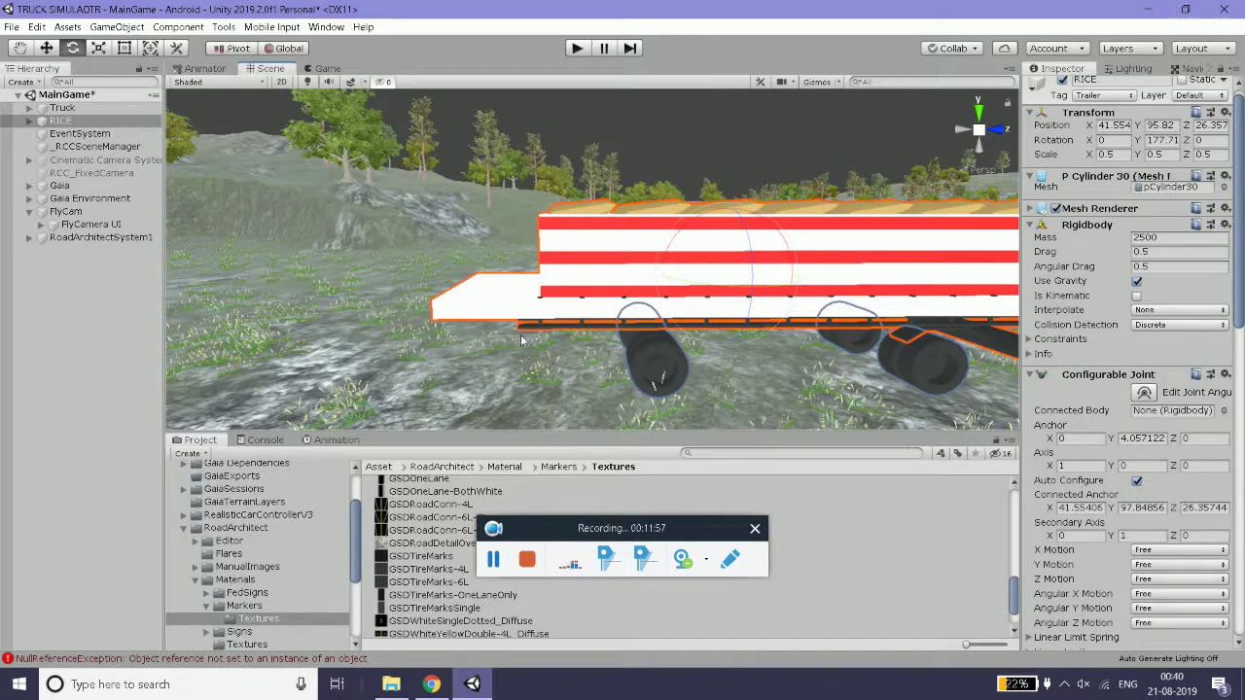
# - Enter Configurable Joint Anchor Y -0.01 and Z 15.5 on the RICE trailer
pyautogui.keyDown('alt'); pyautogui.moveTo(479, 366); pyautogui.dragTo(1090, 341); pyautogui.keyUp('alt')
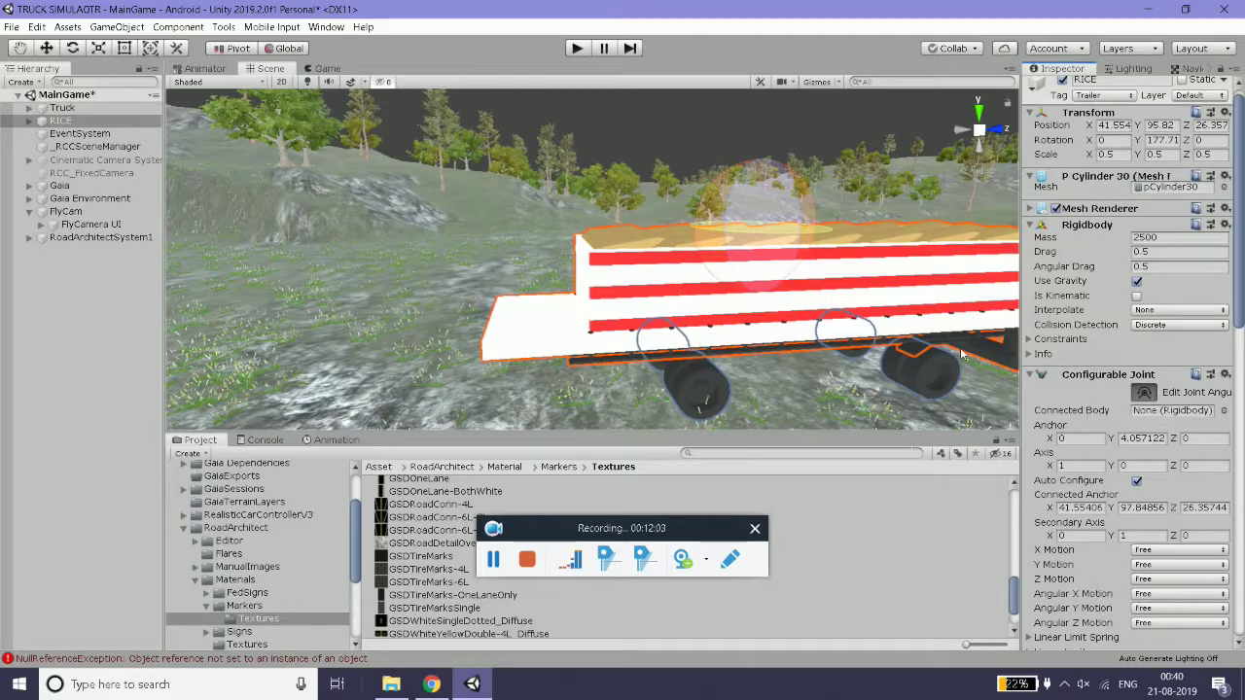
pyautogui.click(1133, 438)
pyautogui.write('1.52')
pyautogui.press('Return')
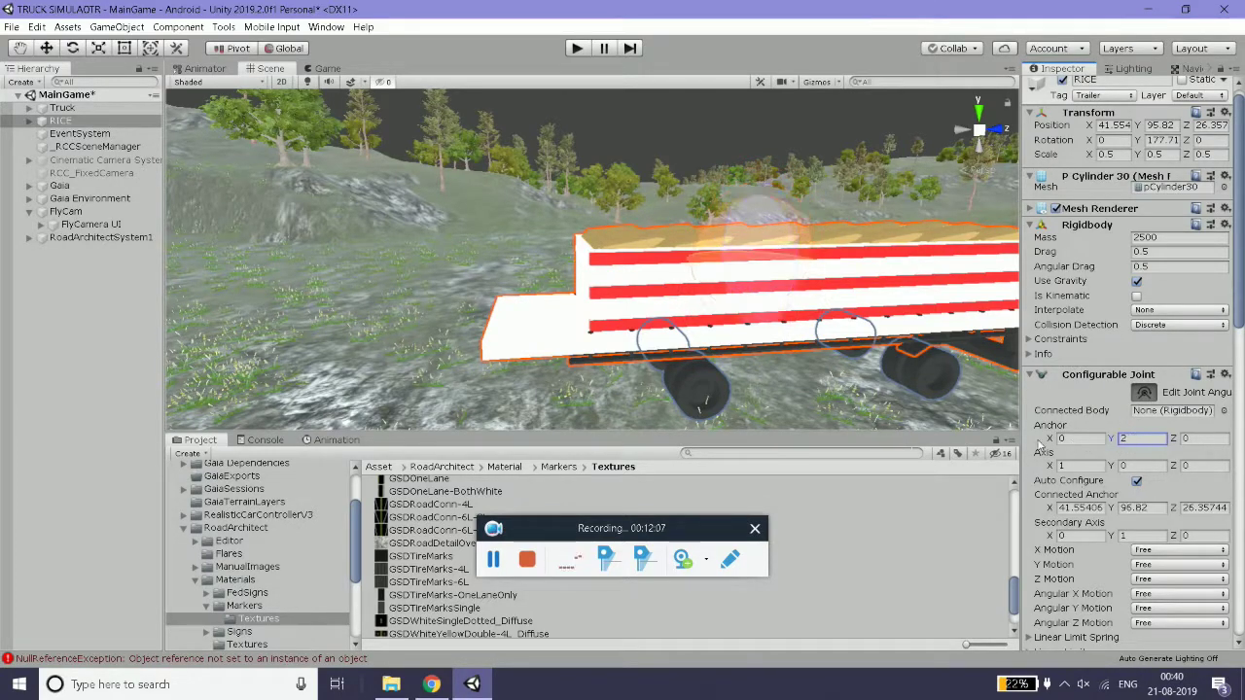
pyautogui.write('-0.01')
pyautogui.press('Return')
pyautogui.press('Tab')
pyautogui.write('8.32')
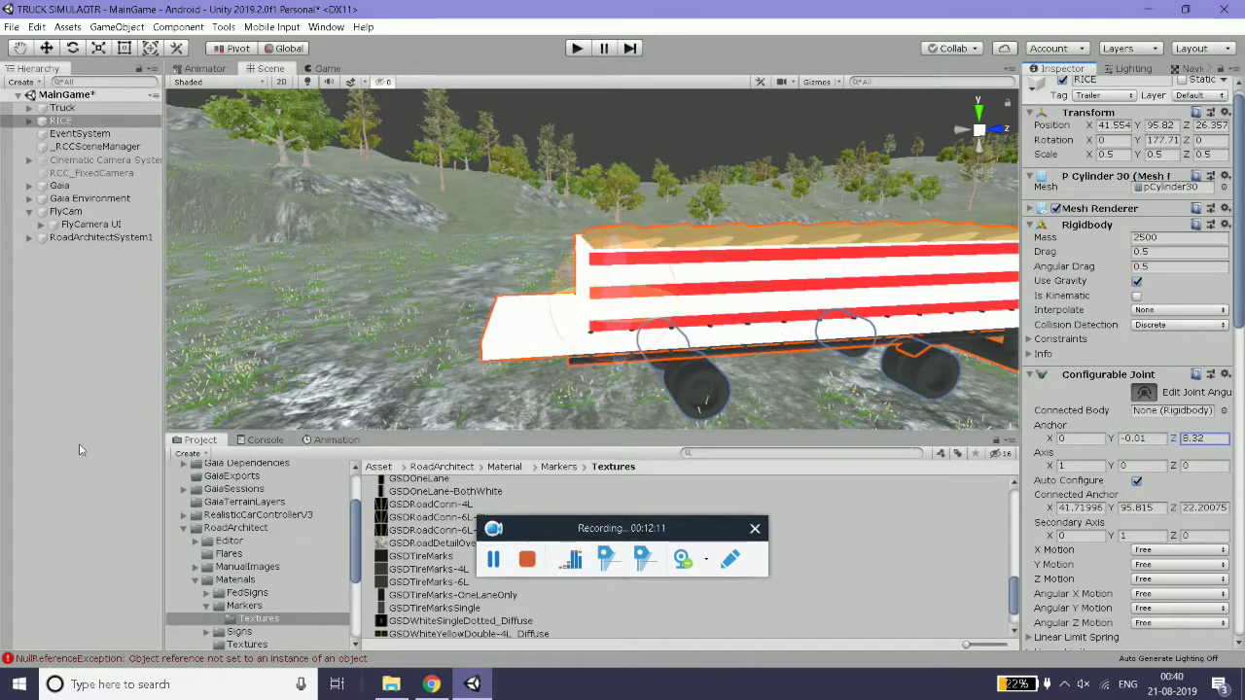
pyautogui.write('15.04')
pyautogui.press('BackSpace')
pyautogui.press('BackSpace')
pyautogui.write('5')
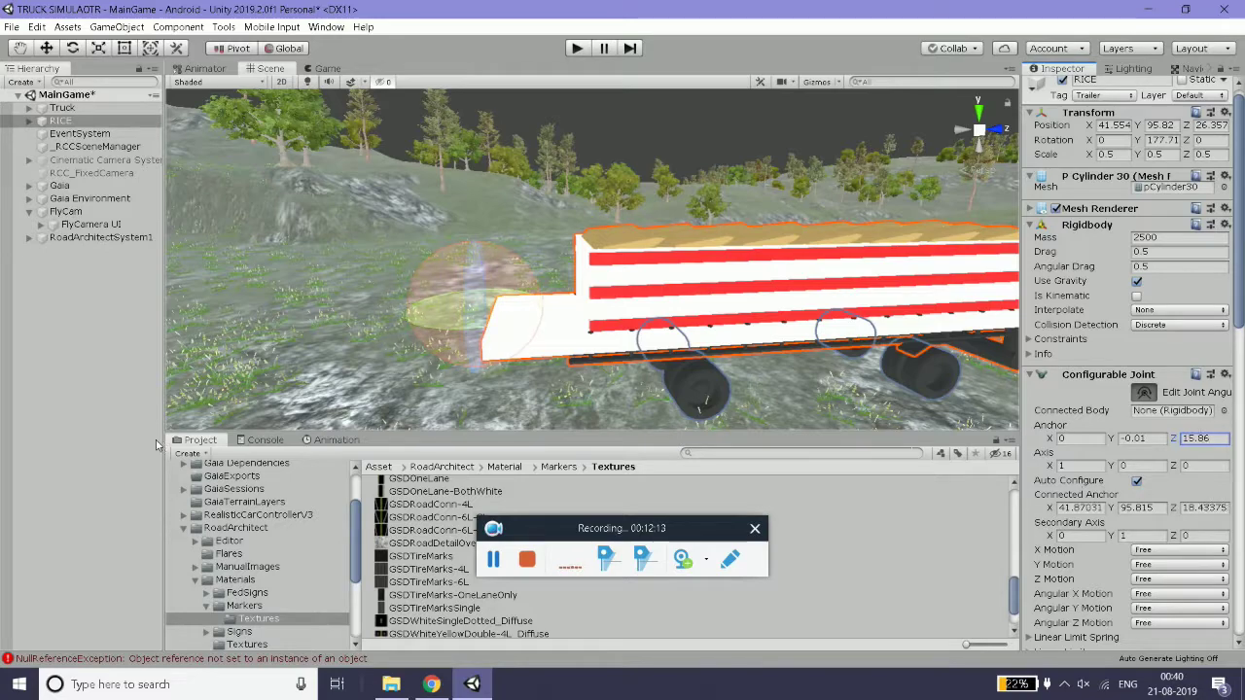
pyautogui.scroll(2, 250, 359)
pyautogui.moveTo(385, 332)
pyautogui.keyDown('alt'); pyautogui.mouseDown()
pyautogui.moveTo(739, 313)
pyautogui.moveTo(628, 328)
pyautogui.moveTo(464, 387)
pyautogui.mouseUp(); pyautogui.keyUp('alt')
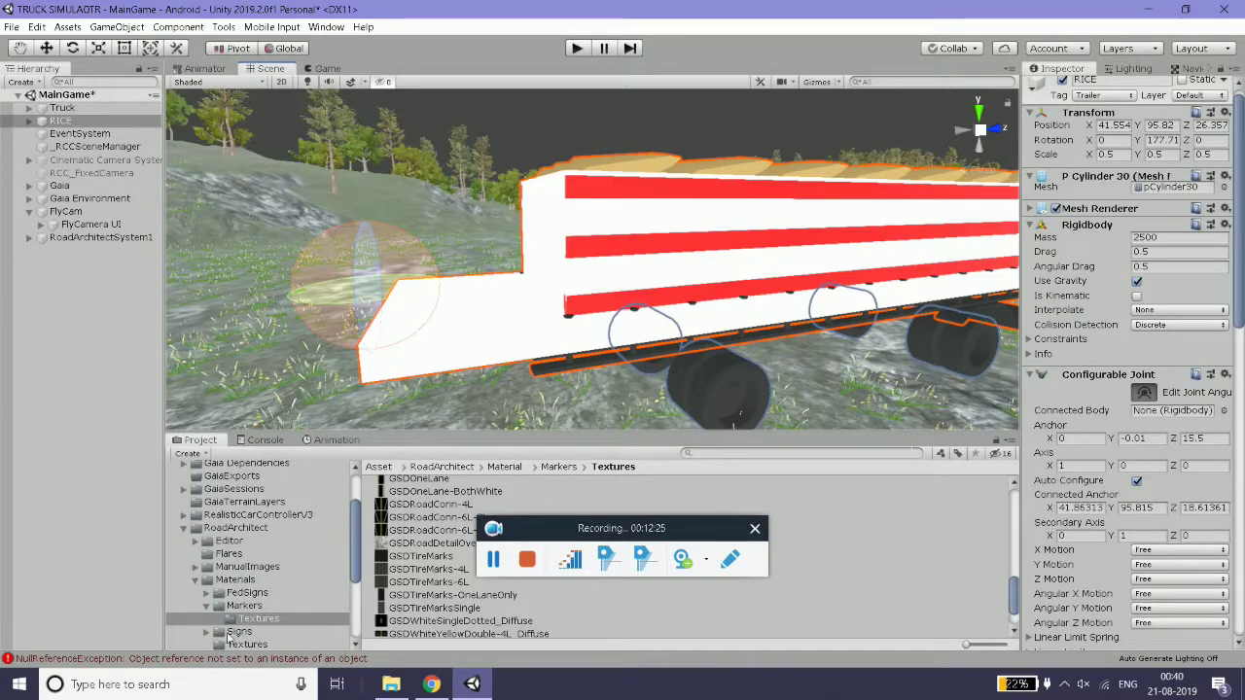
# - Change the Truck Simulator Body material's albedo colour to grey 6A6565
pyautogui.click(184, 530)
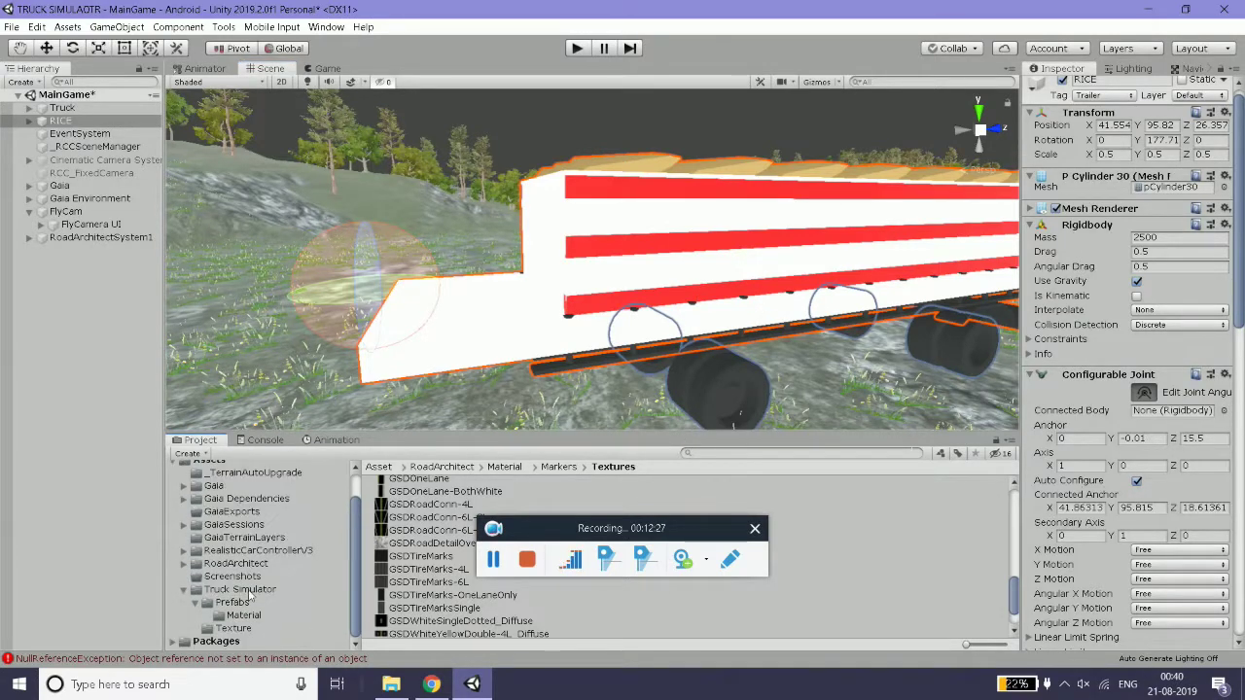
pyautogui.click(243, 614)
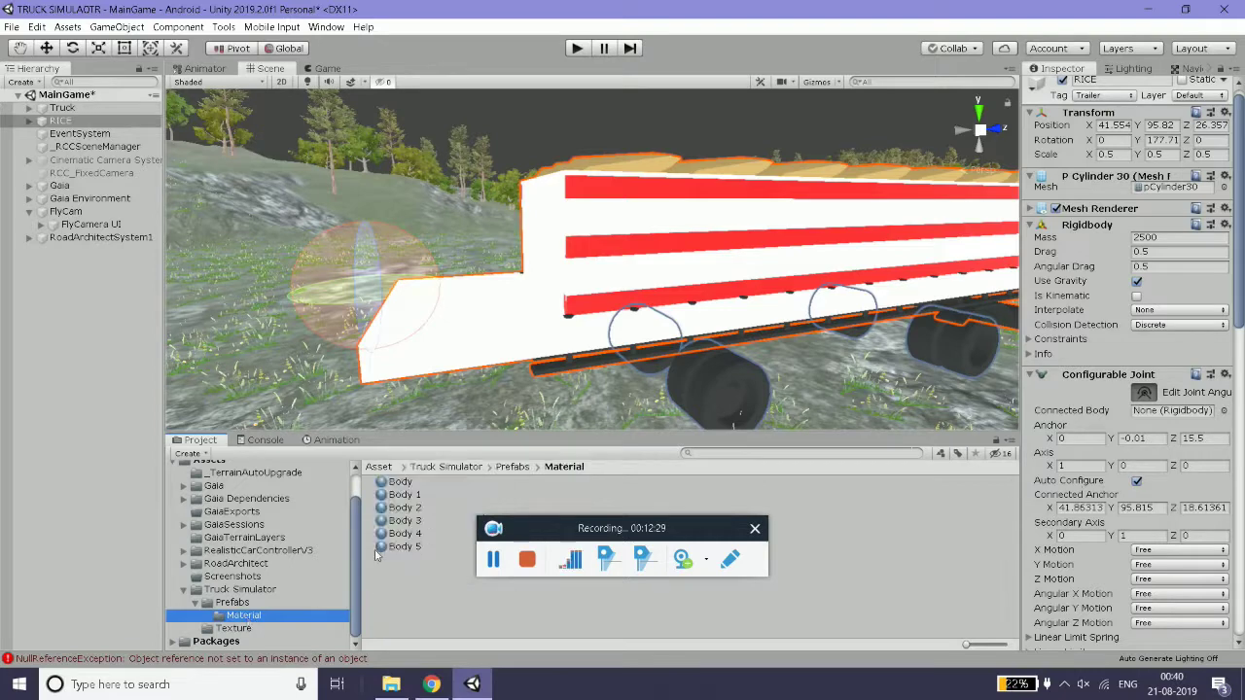
pyautogui.click(414, 485)
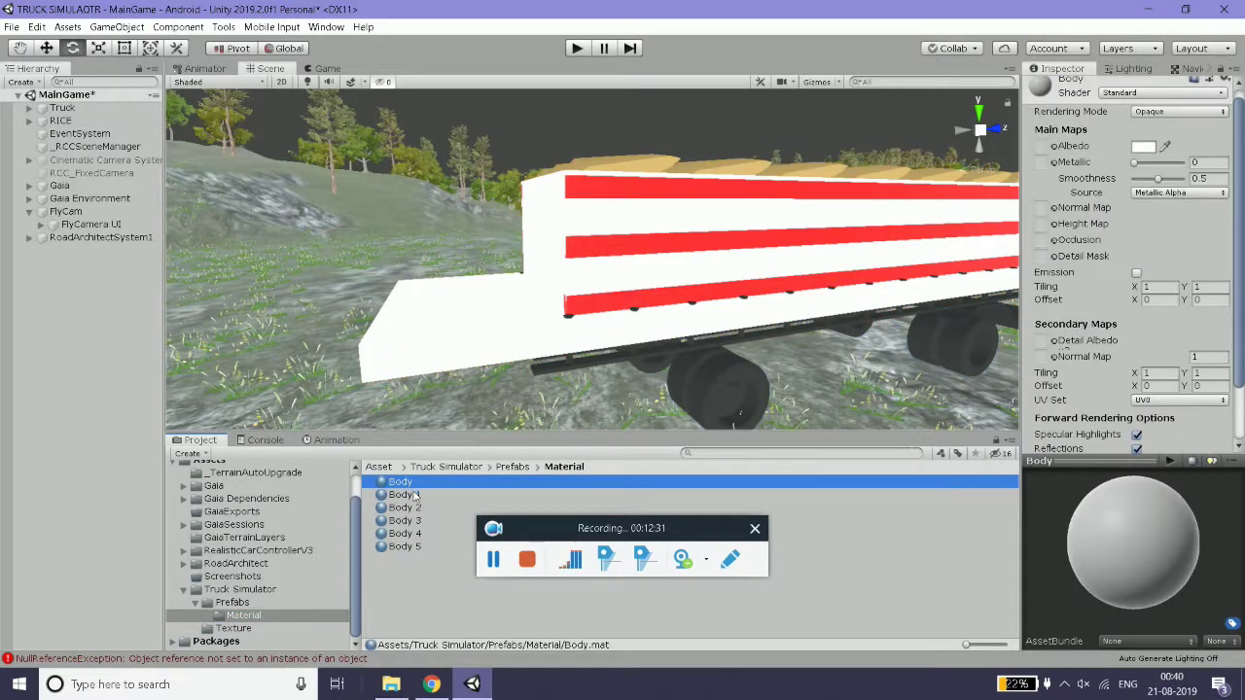
pyautogui.click(1143, 146)
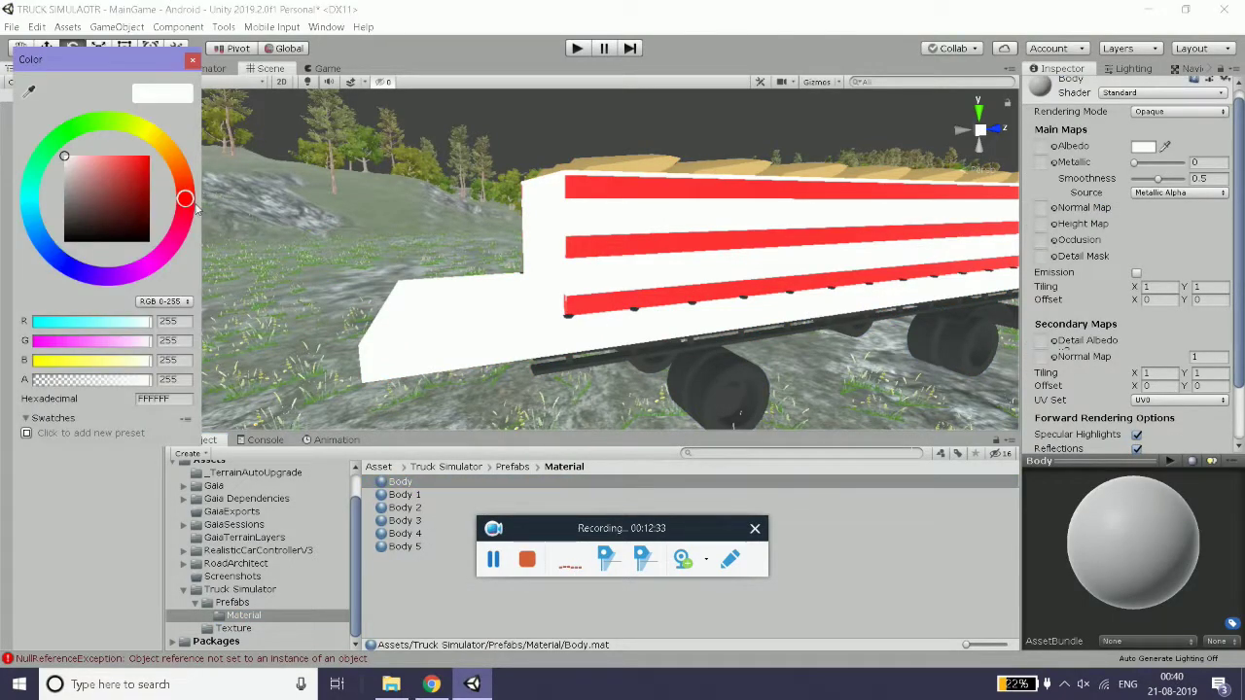
pyautogui.click(65, 181)
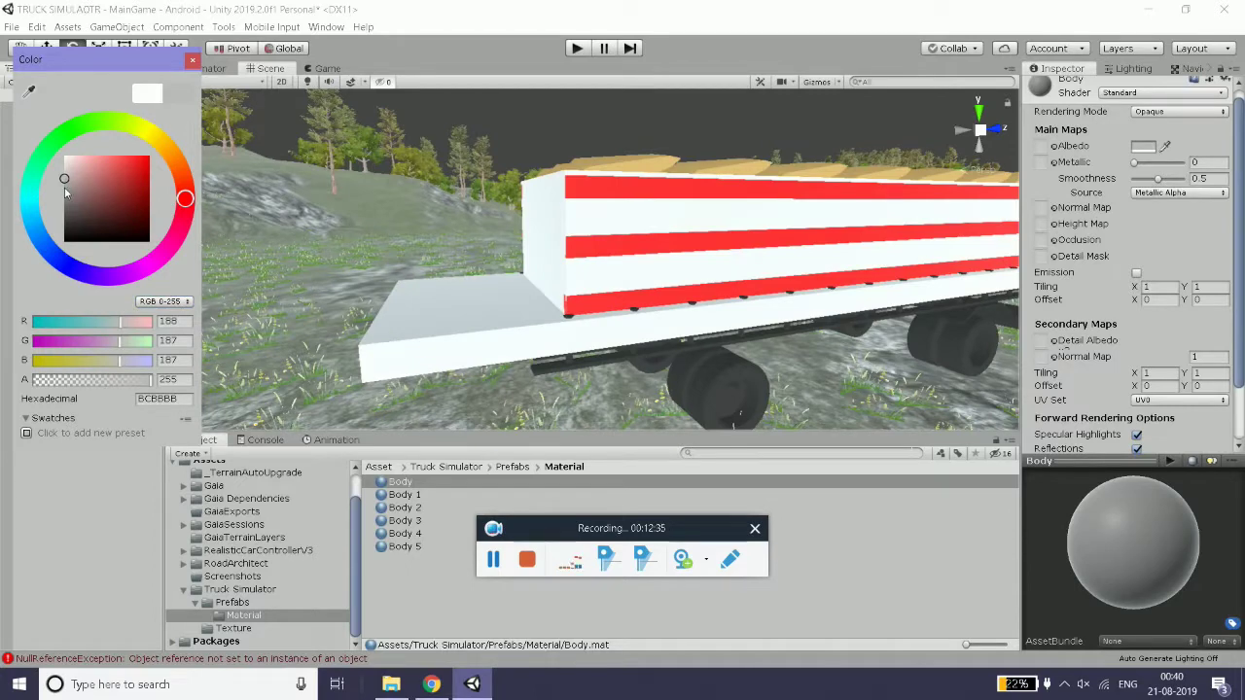
pyautogui.moveTo(68, 191); pyautogui.dragTo(69, 208)
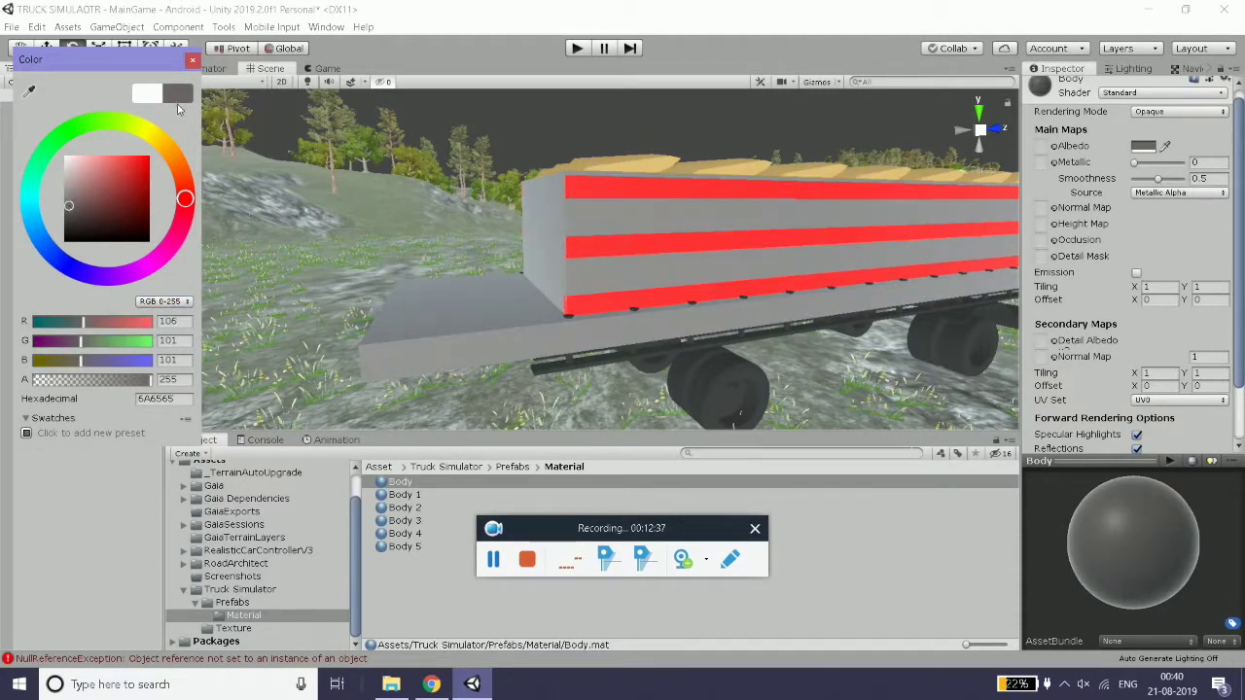
pyautogui.click(193, 62)
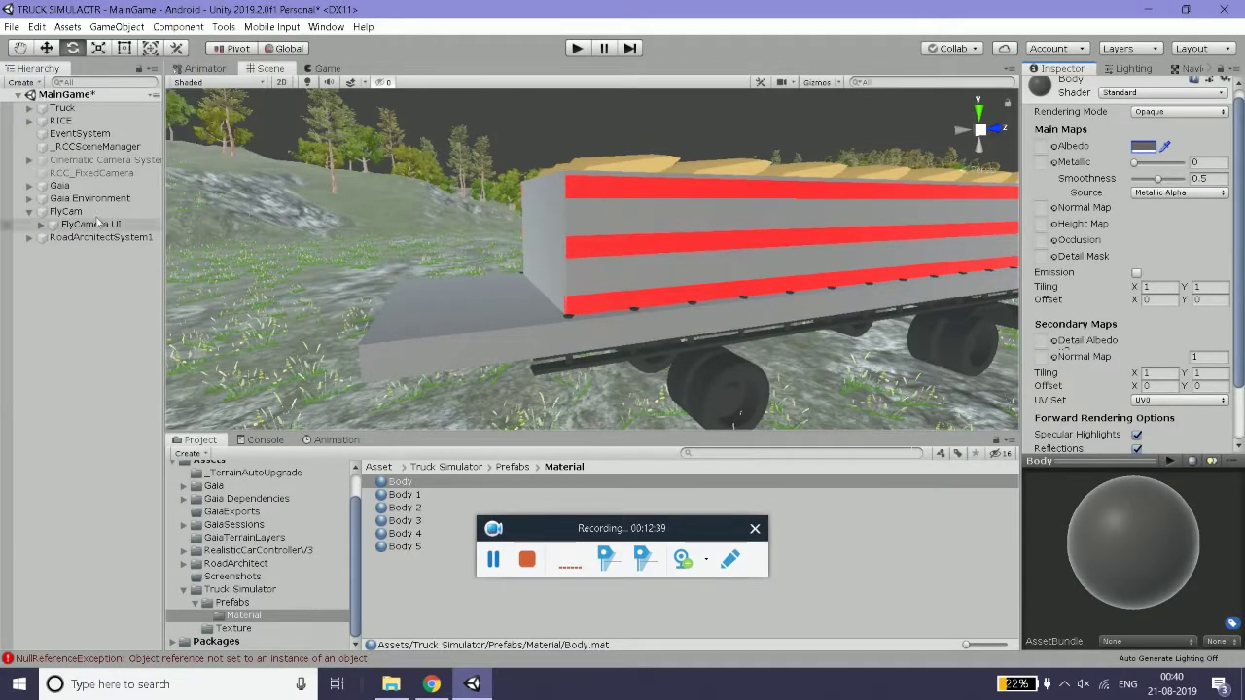
pyautogui.click(70, 122)
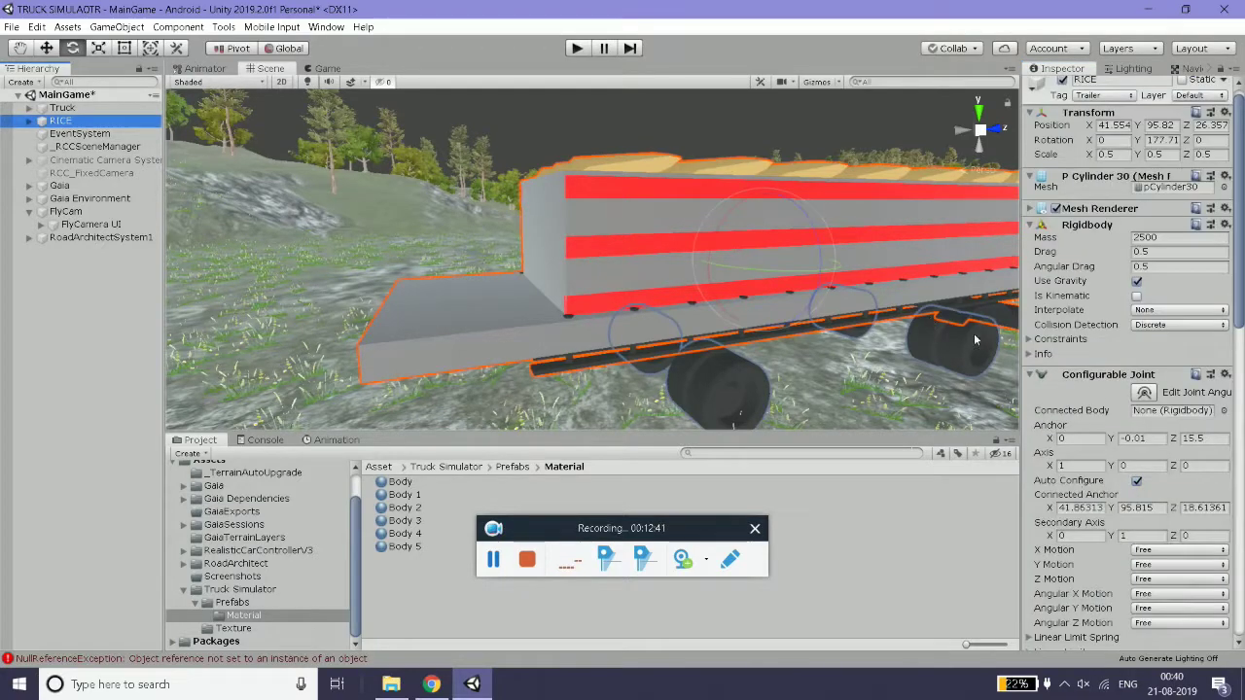
# - Scrub the Configurable Joint Anchor to Z 14.3 and Y -0.6
pyautogui.moveTo(409, 292)
pyautogui.keyDown('alt'); pyautogui.mouseDown()
pyautogui.moveTo(518, 306)
pyautogui.moveTo(420, 373)
pyautogui.mouseUp(); pyautogui.keyUp('alt')
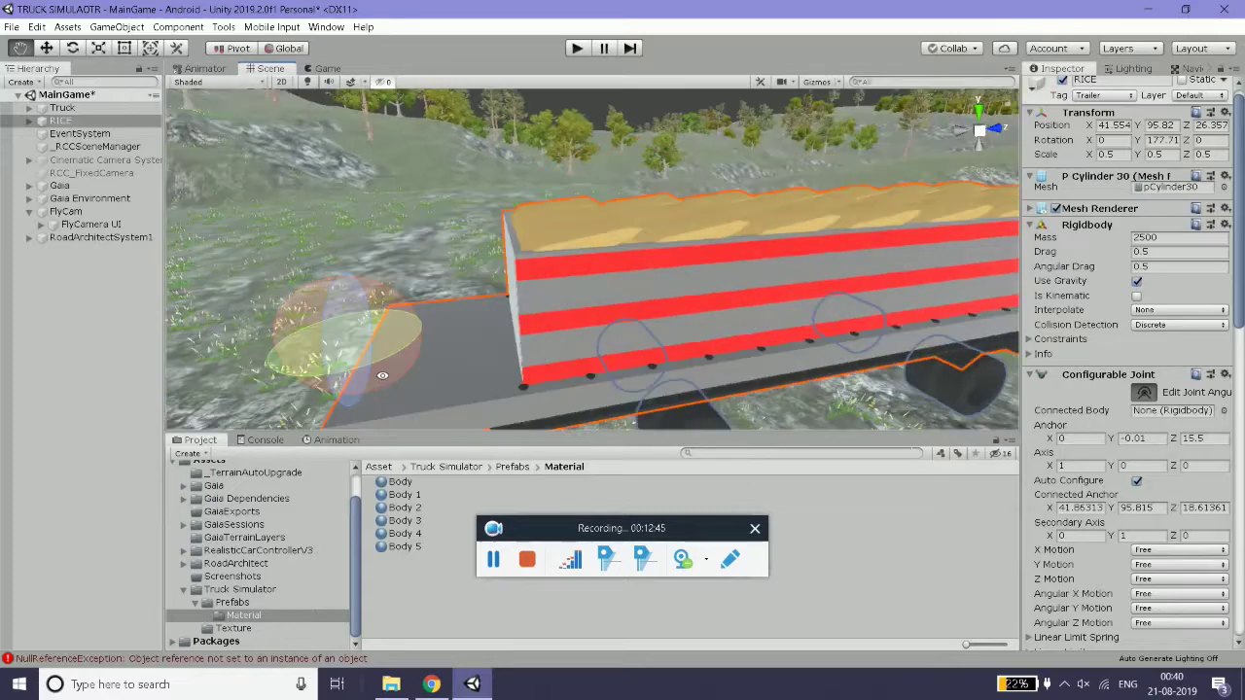
pyautogui.scroll(3, 530, 322)
pyautogui.scroll(3, 530, 322)
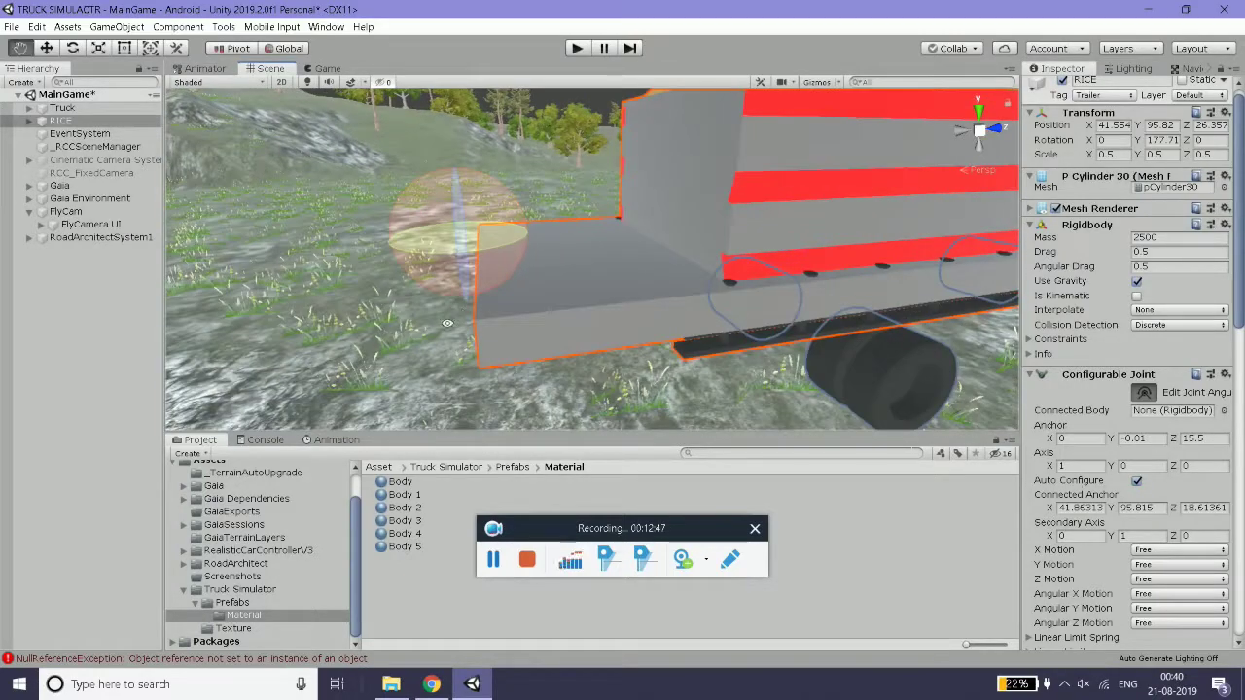
pyautogui.keyDown('alt'); pyautogui.moveTo(448, 323); pyautogui.dragTo(436, 331); pyautogui.keyUp('alt')
pyautogui.moveTo(1178, 443); pyautogui.dragTo(1135, 439)
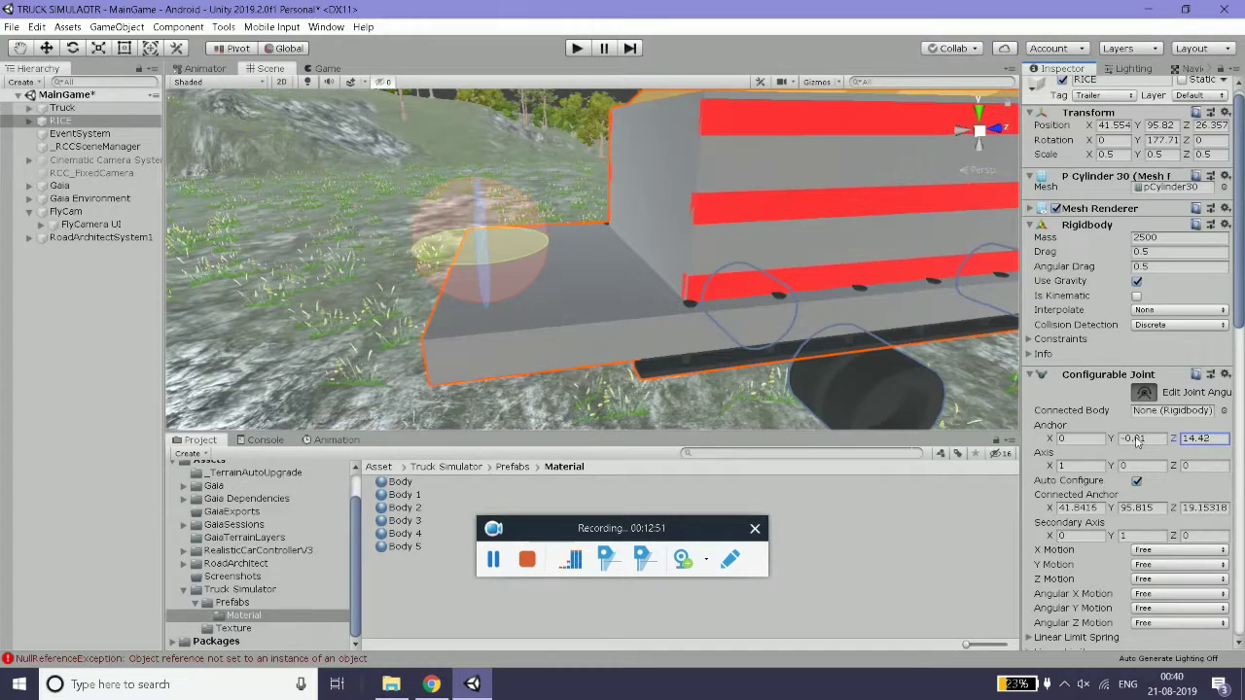
pyautogui.moveTo(768, 347)
pyautogui.keyDown('alt'); pyautogui.mouseDown()
pyautogui.moveTo(867, 283)
pyautogui.moveTo(882, 325)
pyautogui.moveTo(924, 331)
pyautogui.mouseUp(); pyautogui.keyUp('alt')
pyautogui.moveTo(1120, 444); pyautogui.dragTo(1099, 443)
pyautogui.keyDown('alt'); pyautogui.moveTo(681, 292); pyautogui.dragTo(681, 370); pyautogui.keyUp('alt')
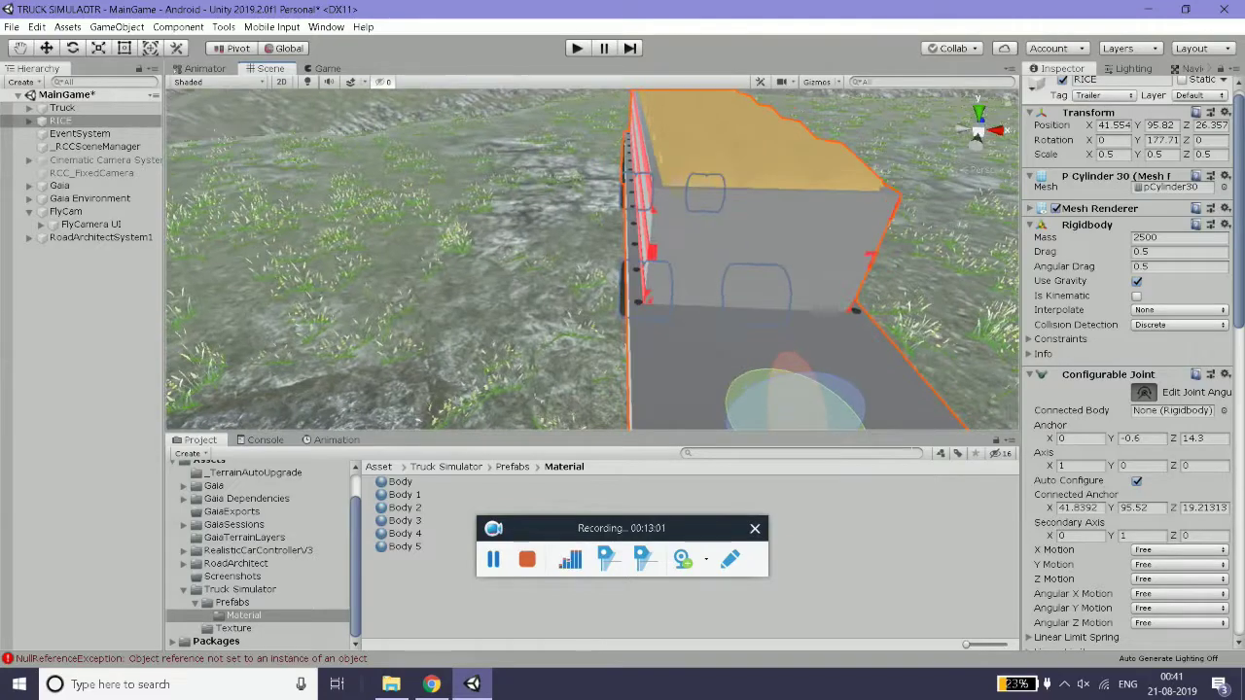
# - Orbit and zoom around the trailer to check the anchor gizmo at the hitch
pyautogui.keyDown('alt'); pyautogui.moveTo(846, 301); pyautogui.dragTo(981, 277); pyautogui.keyUp('alt')
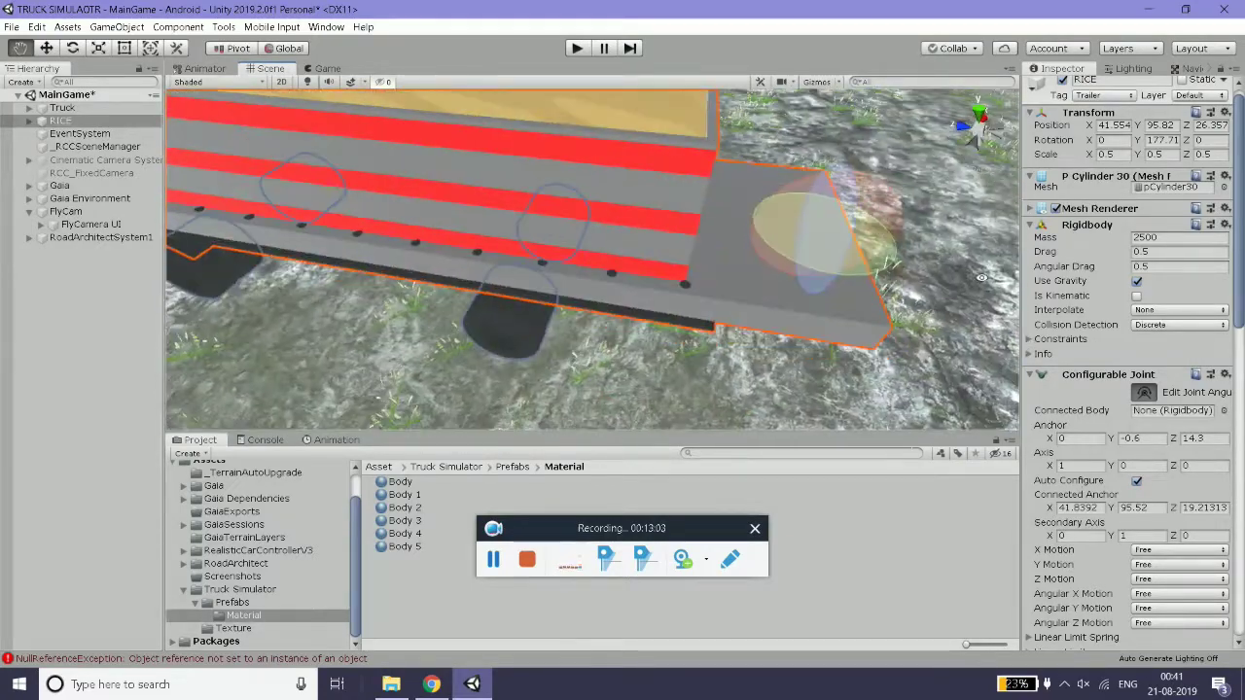
pyautogui.keyDown('alt'); pyautogui.moveTo(982, 277); pyautogui.dragTo(711, 308, button='right'); pyautogui.keyUp('alt')
pyautogui.moveTo(711, 309)
pyautogui.keyDown('alt'); pyautogui.mouseDown()
pyautogui.moveTo(643, 275)
pyautogui.moveTo(650, 191)
pyautogui.moveTo(681, 292)
pyautogui.mouseUp(); pyautogui.keyUp('alt')
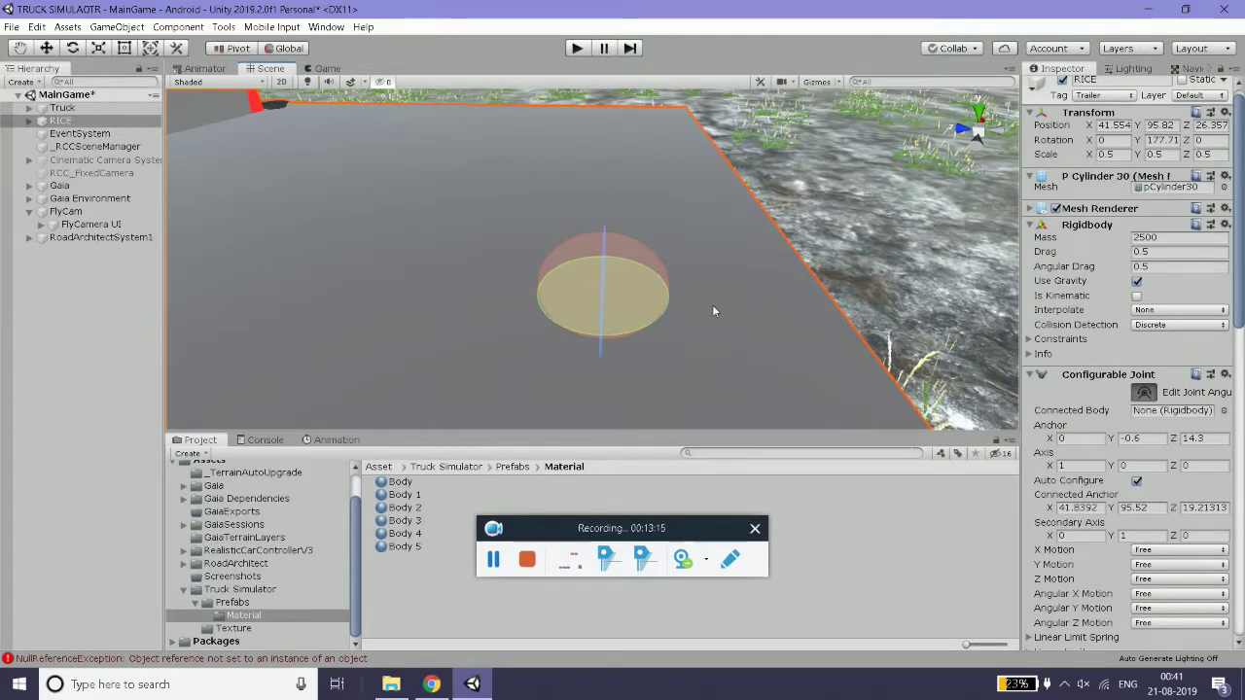
pyautogui.moveTo(784, 335); pyautogui.dragTo(681, 292, button='right')
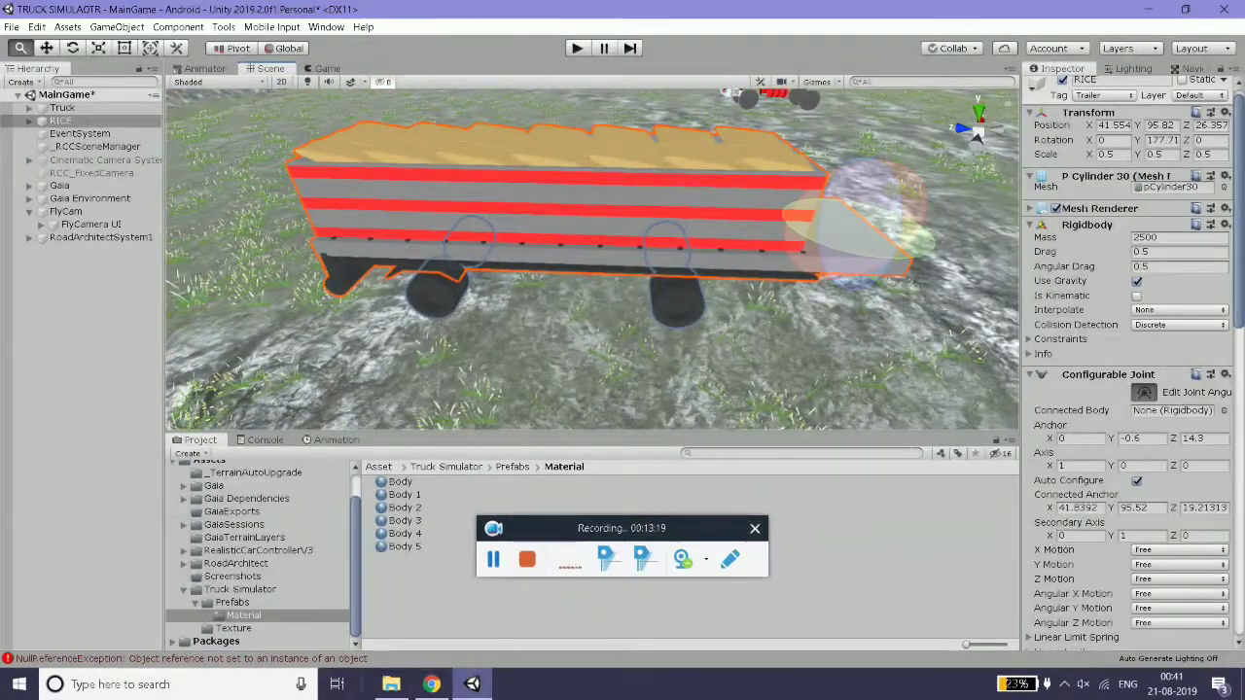
pyautogui.moveTo(681, 292); pyautogui.dragTo(708, 317, button='right')
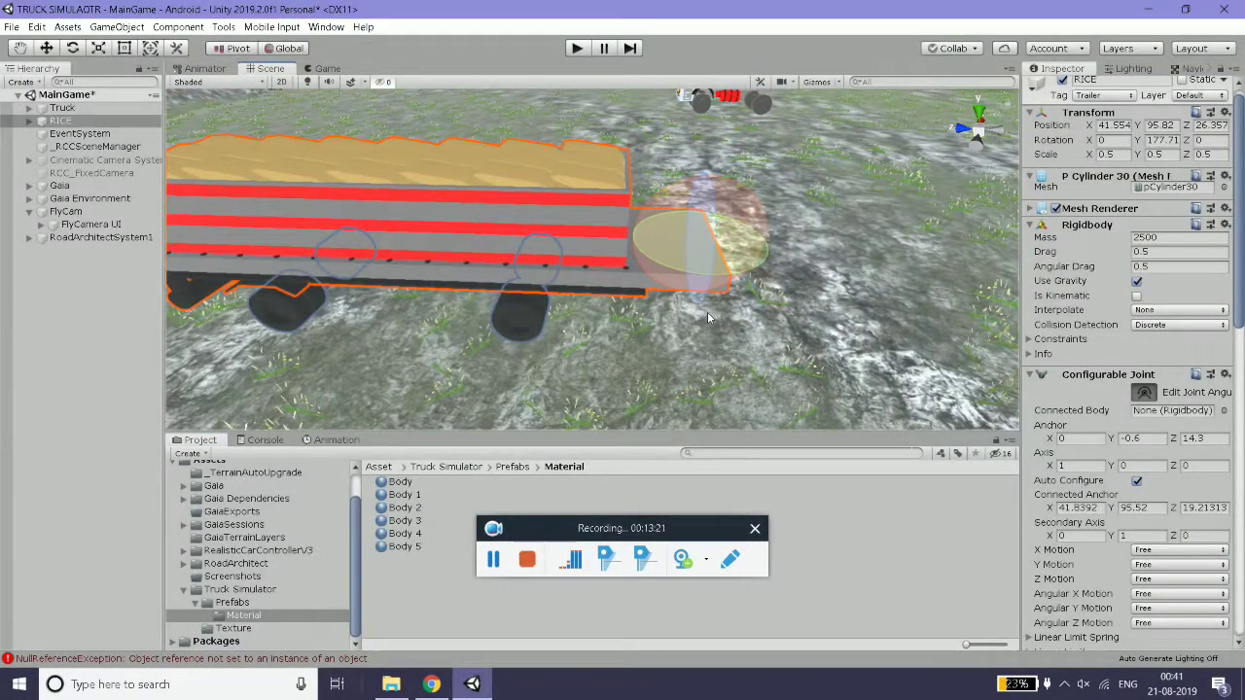
pyautogui.click(58, 109)
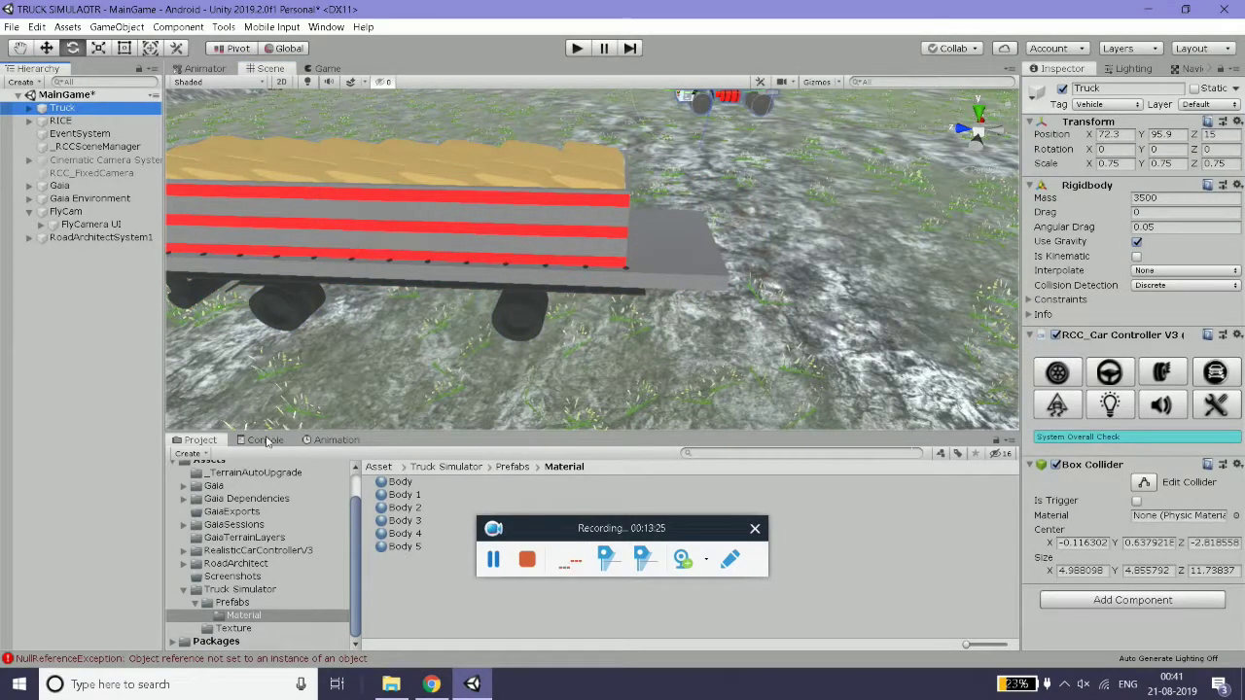
# - Drag the RCCCamera and RCCCanvas prefabs from the Project search results into the Hierarchy
pyautogui.click(236, 488)
pyautogui.write('r')
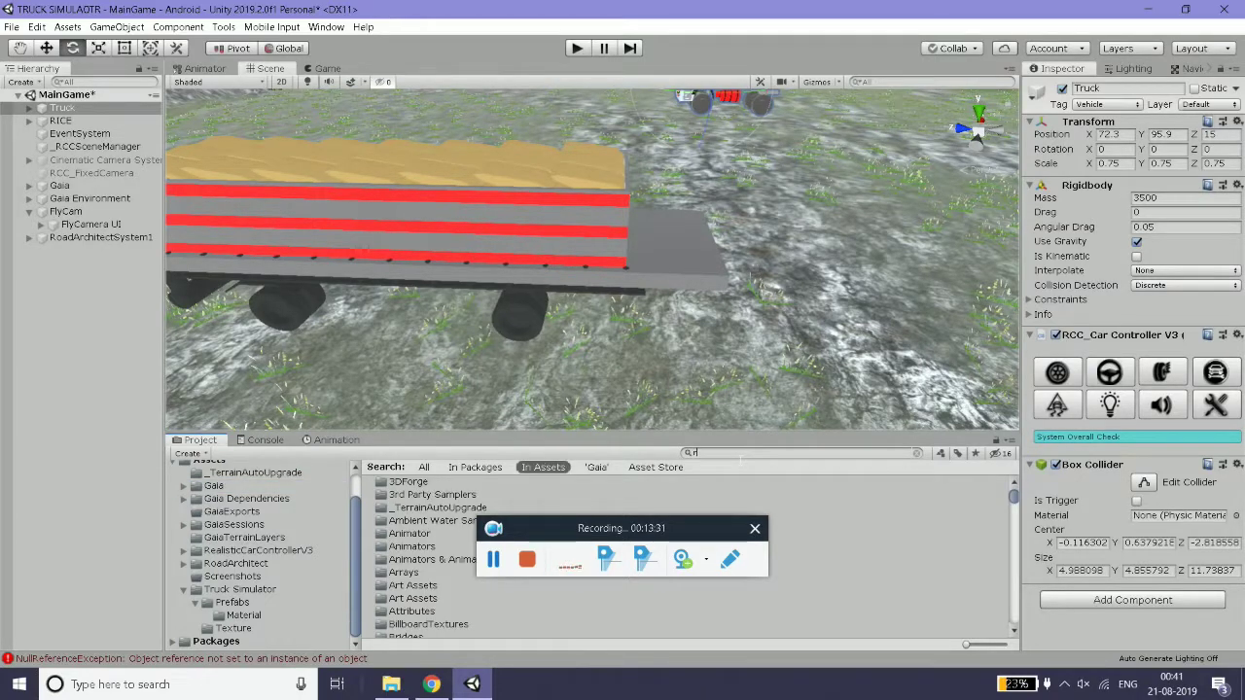
pyautogui.write('cc ca')
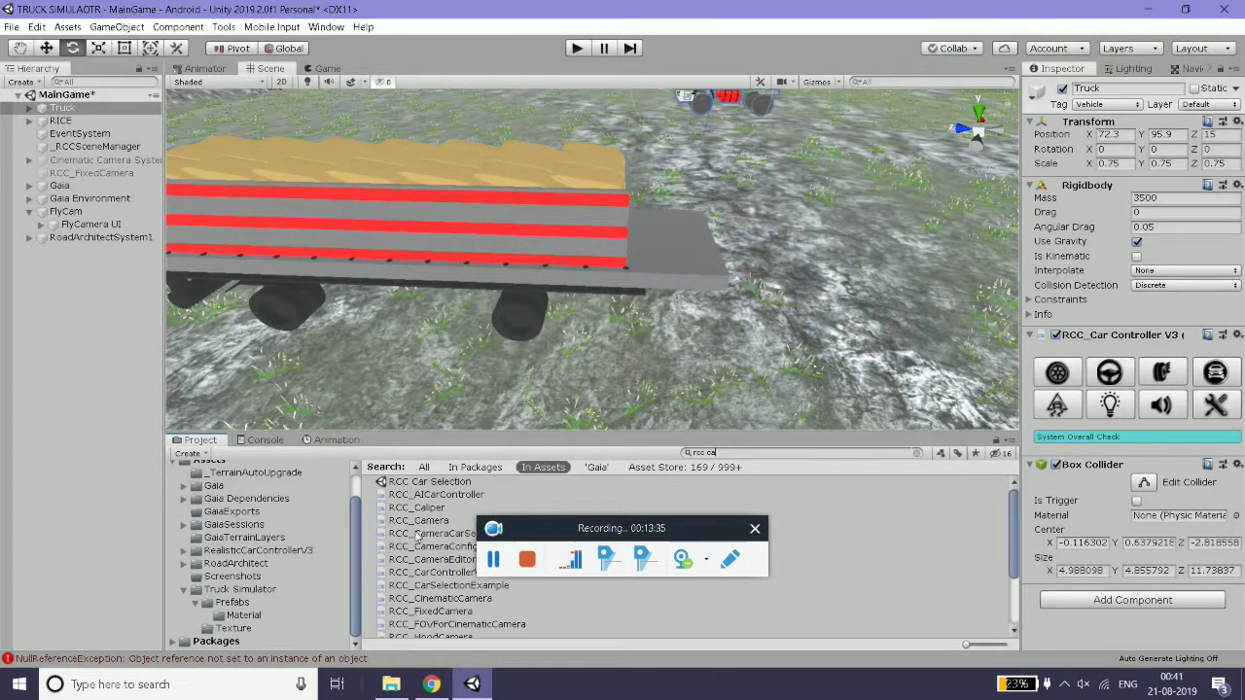
pyautogui.scroll(-3, 417, 537)
pyautogui.moveTo(415, 579); pyautogui.dragTo(56, 372)
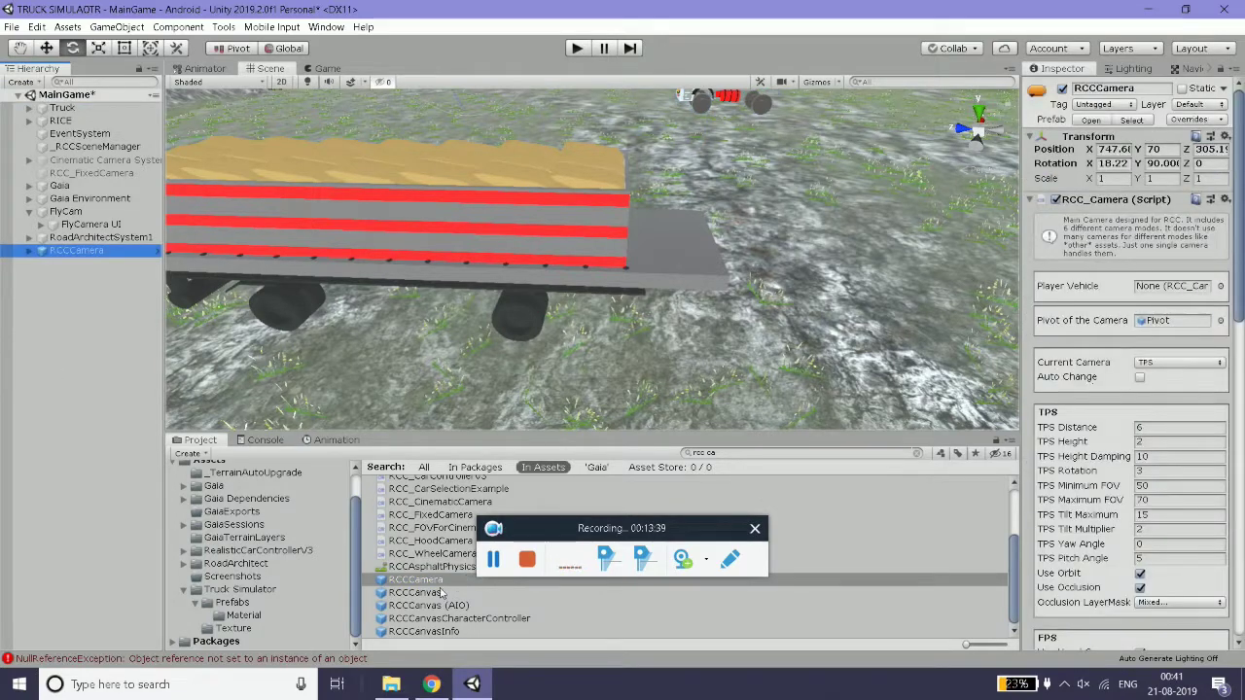
pyautogui.click(434, 593)
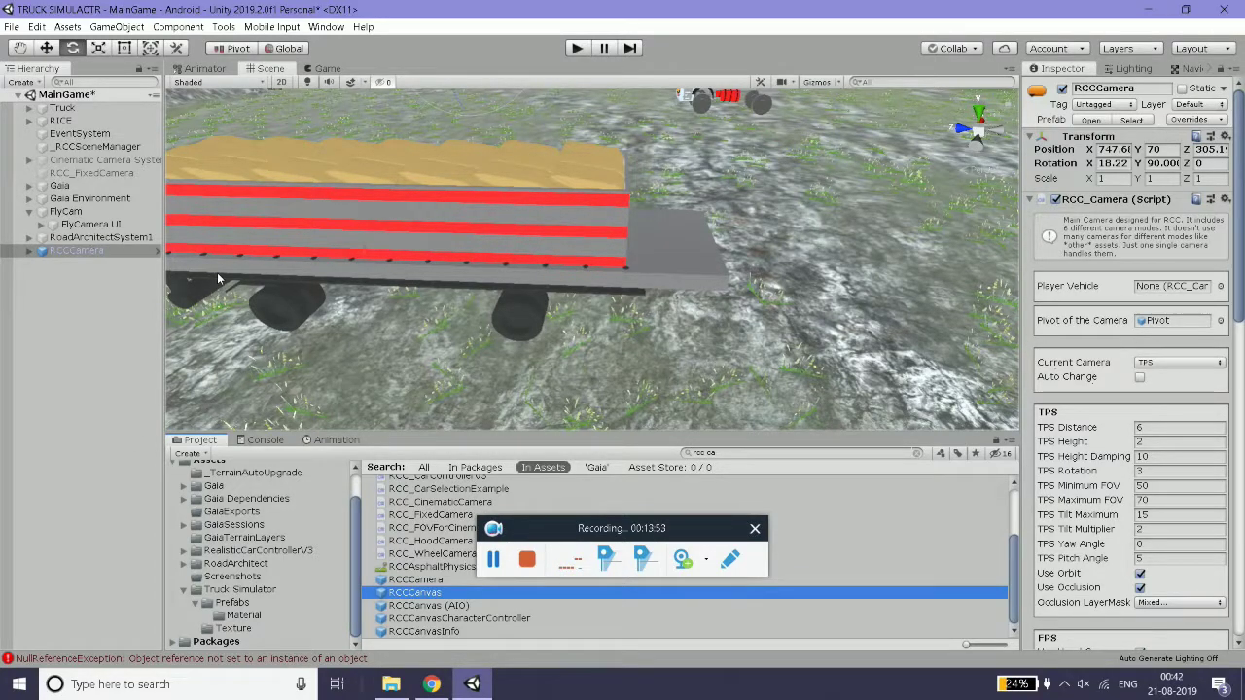
pyautogui.click(87, 252)
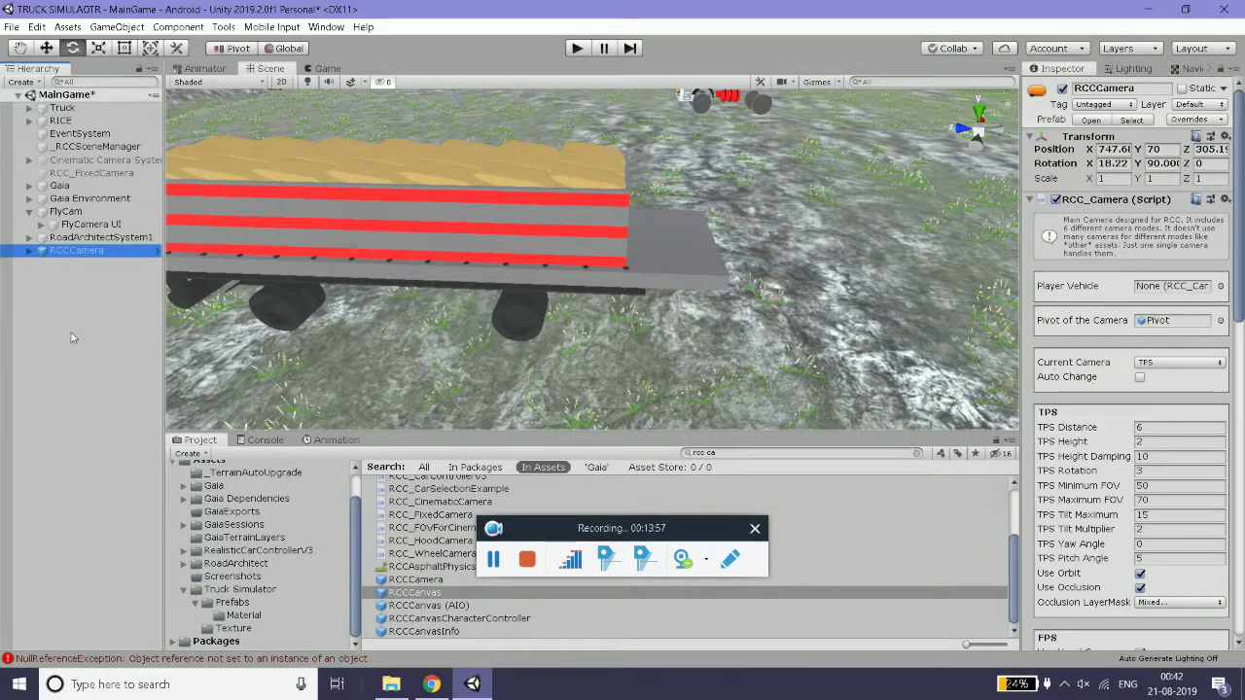
pyautogui.moveTo(415, 592); pyautogui.dragTo(75, 338)
pyautogui.scroll(-3, 633, 331)
pyautogui.moveTo(415, 593); pyautogui.dragTo(62, 251)
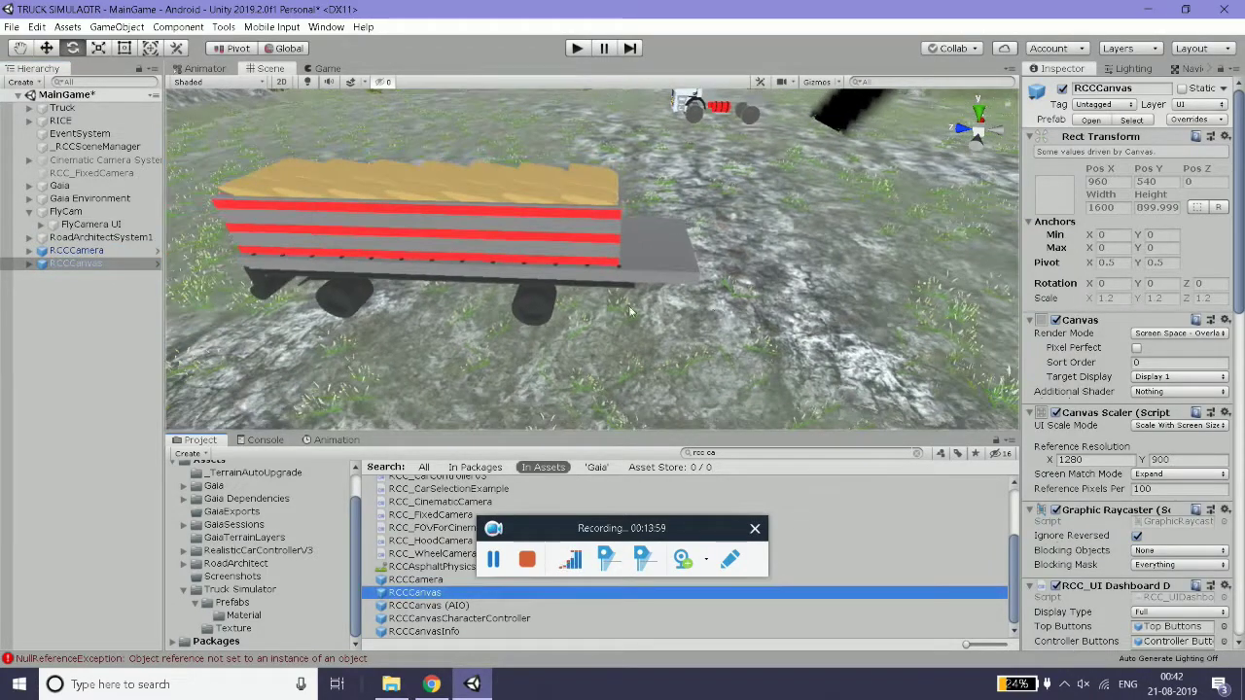
# - Assign Truck as the RCCCamera's Player Vehicle and disable the FlyCam object
pyautogui.click(62, 251)
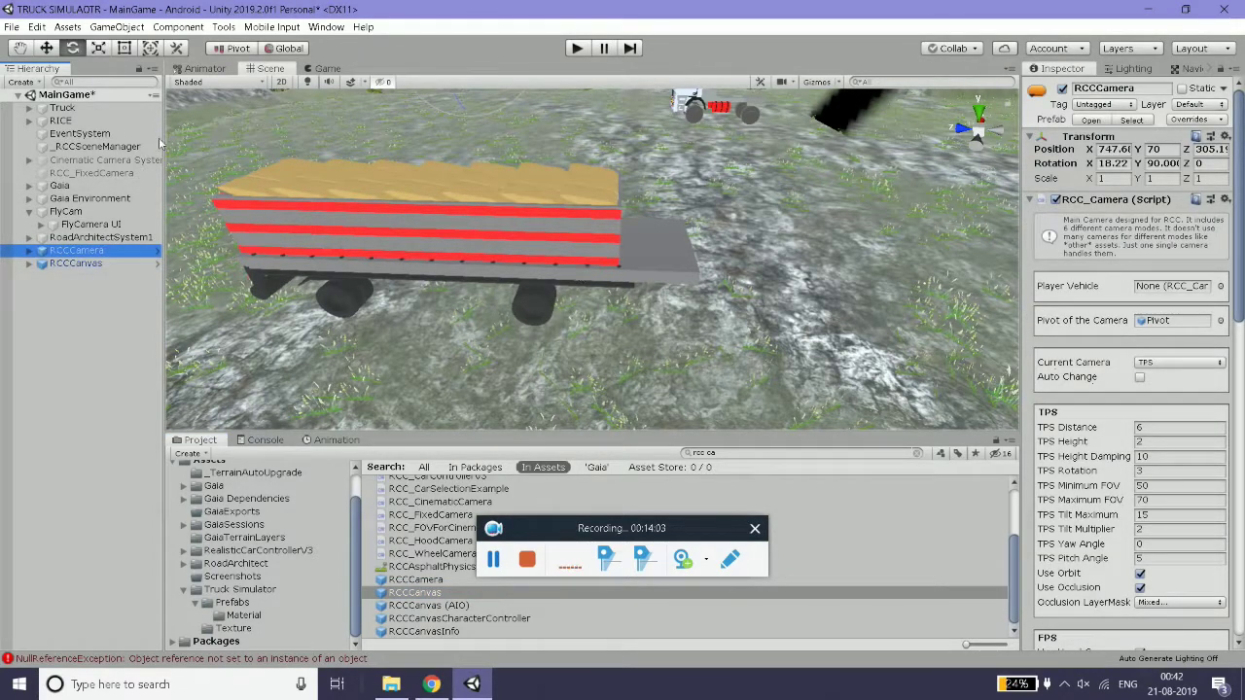
pyautogui.moveTo(60, 120); pyautogui.dragTo(1162, 291)
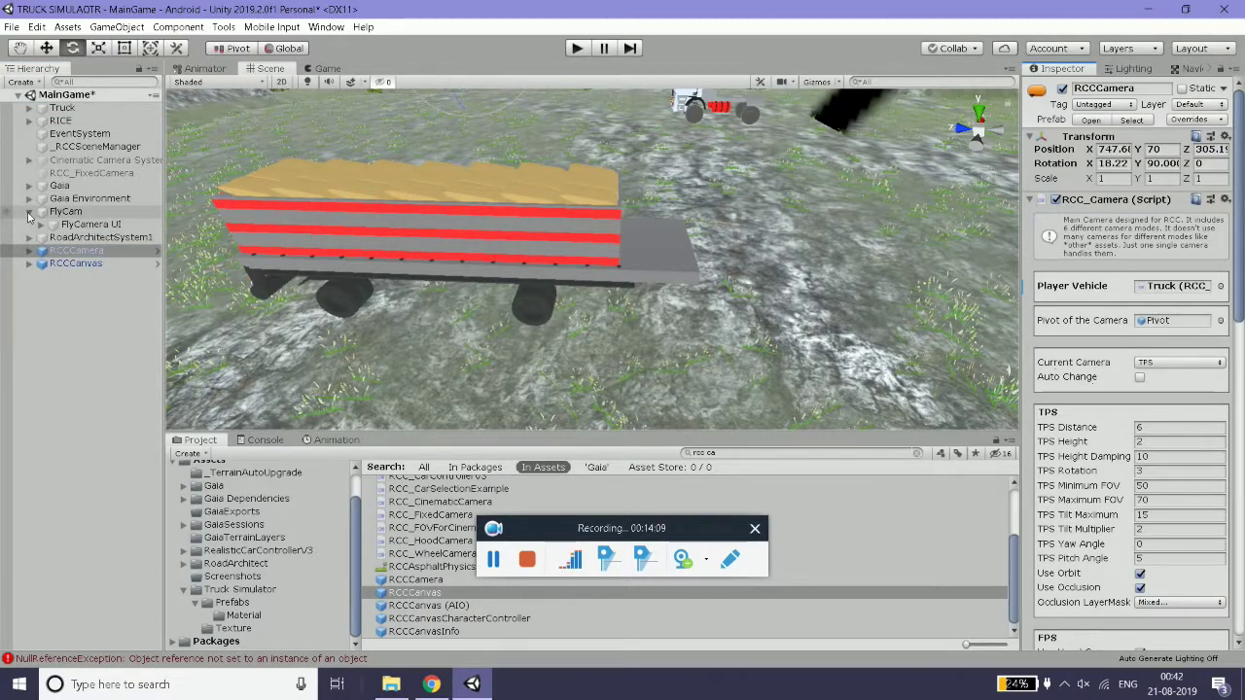
pyautogui.click(29, 212)
pyautogui.click(86, 212)
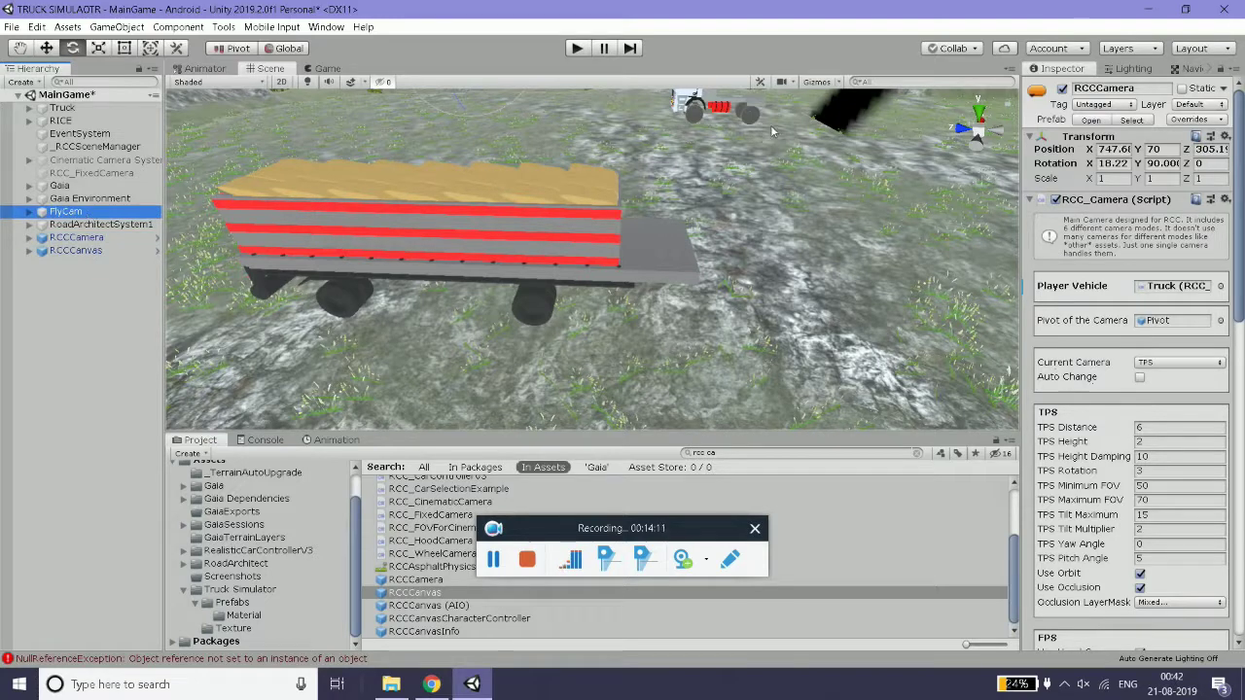
pyautogui.click(1063, 90)
pyautogui.click(131, 238)
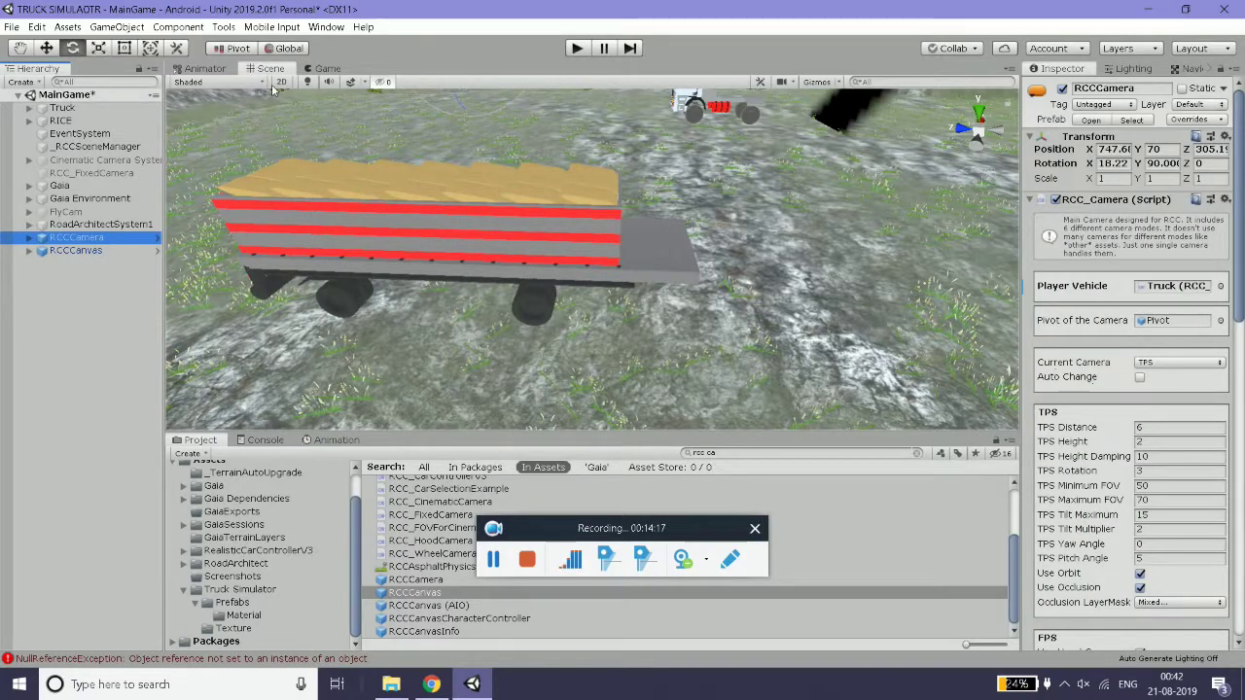
# - Dock the Game view beside the Scene view
pyautogui.moveTo(327, 68); pyautogui.dragTo(868, 224)
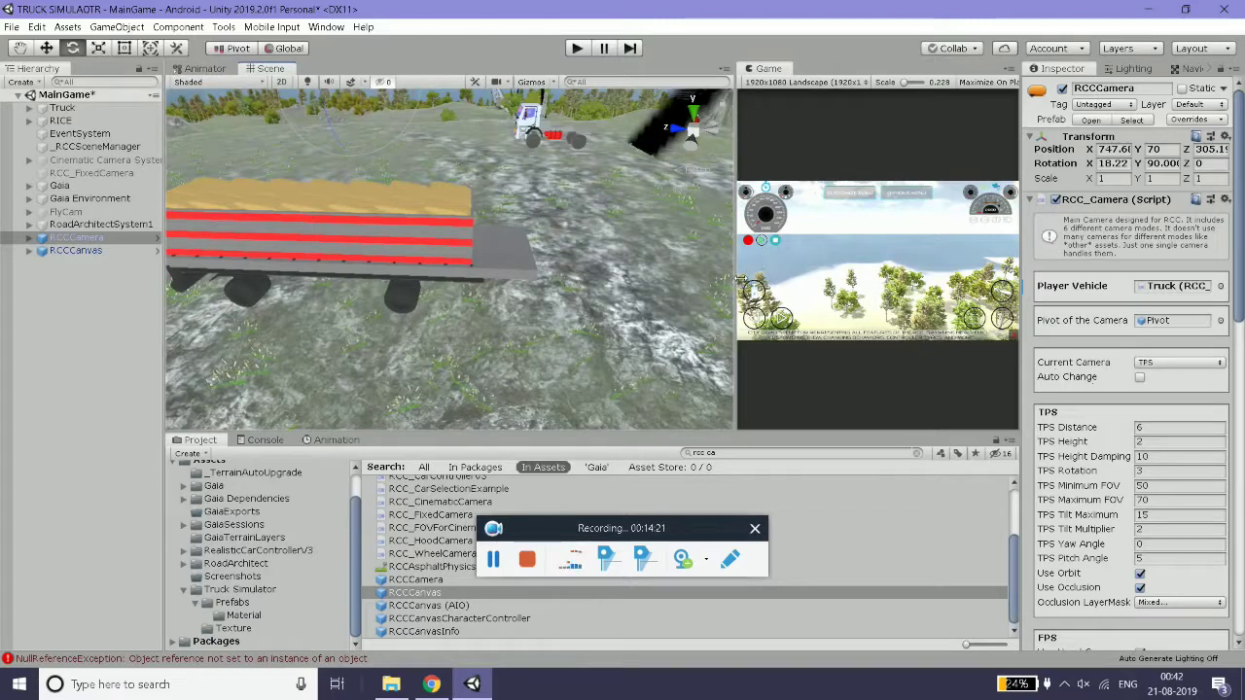
pyautogui.moveTo(736, 285); pyautogui.dragTo(568, 287)
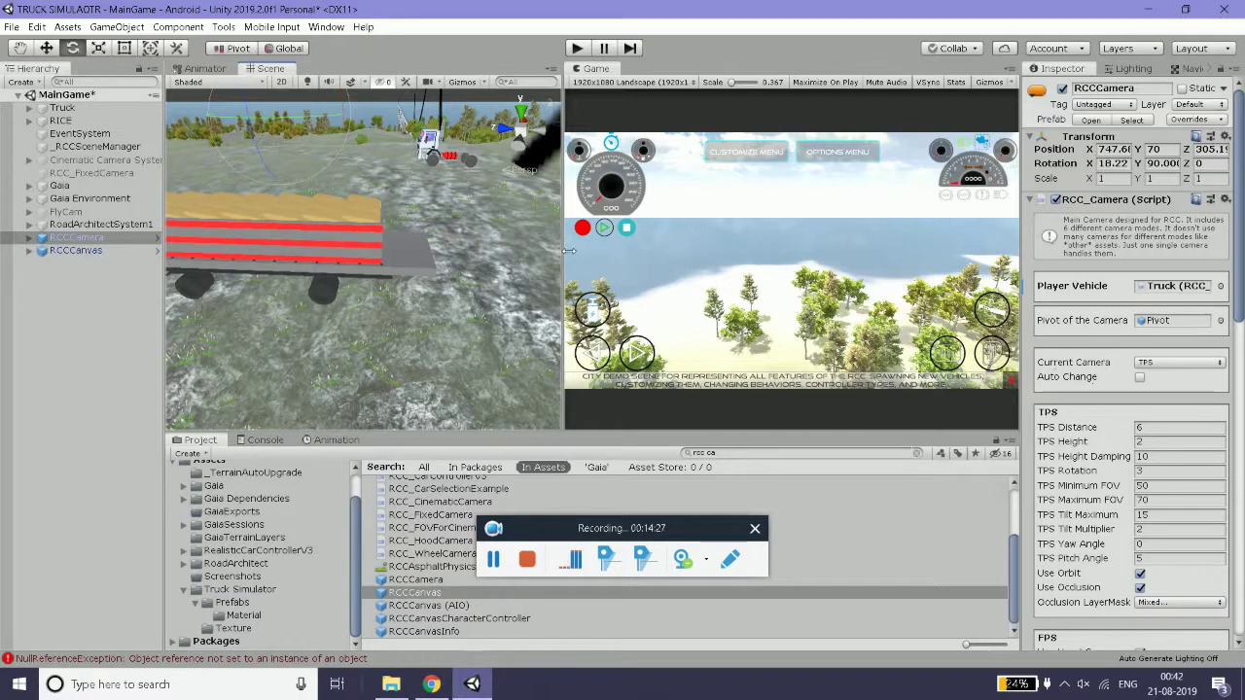
pyautogui.moveTo(564, 251); pyautogui.dragTo(614, 237)
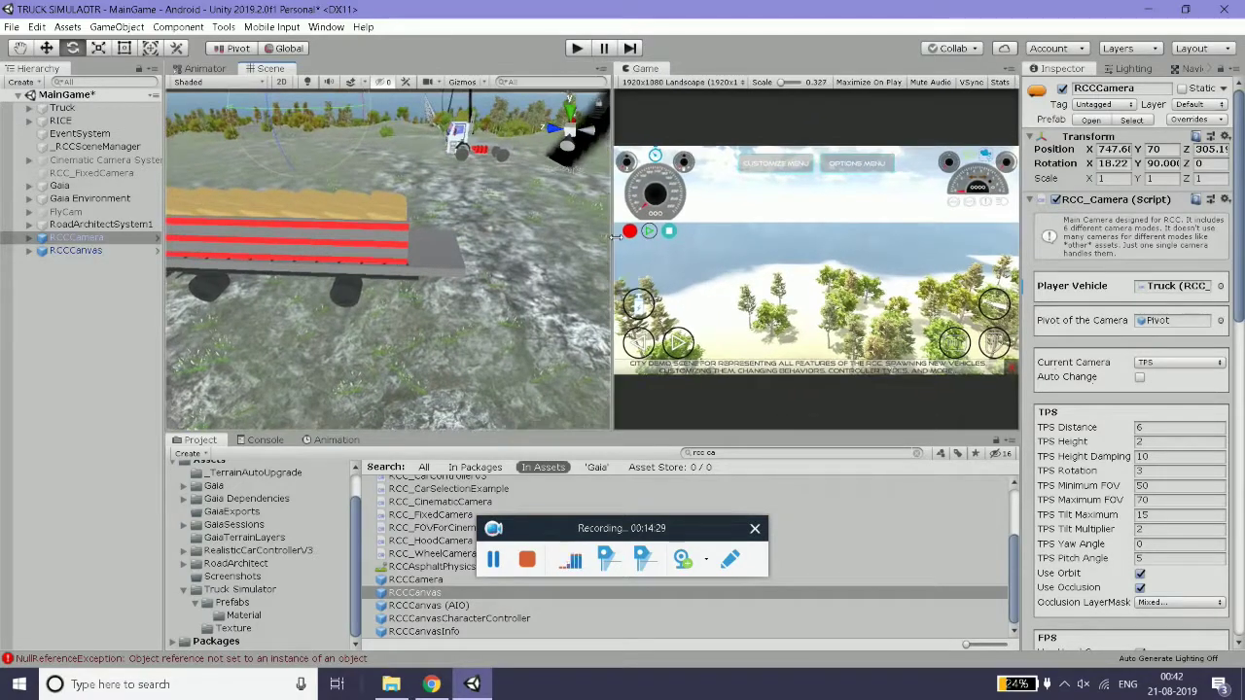
# - Play-test the truck scene, stop Play mode, and return the Game view to the tabs
pyautogui.click(581, 48)
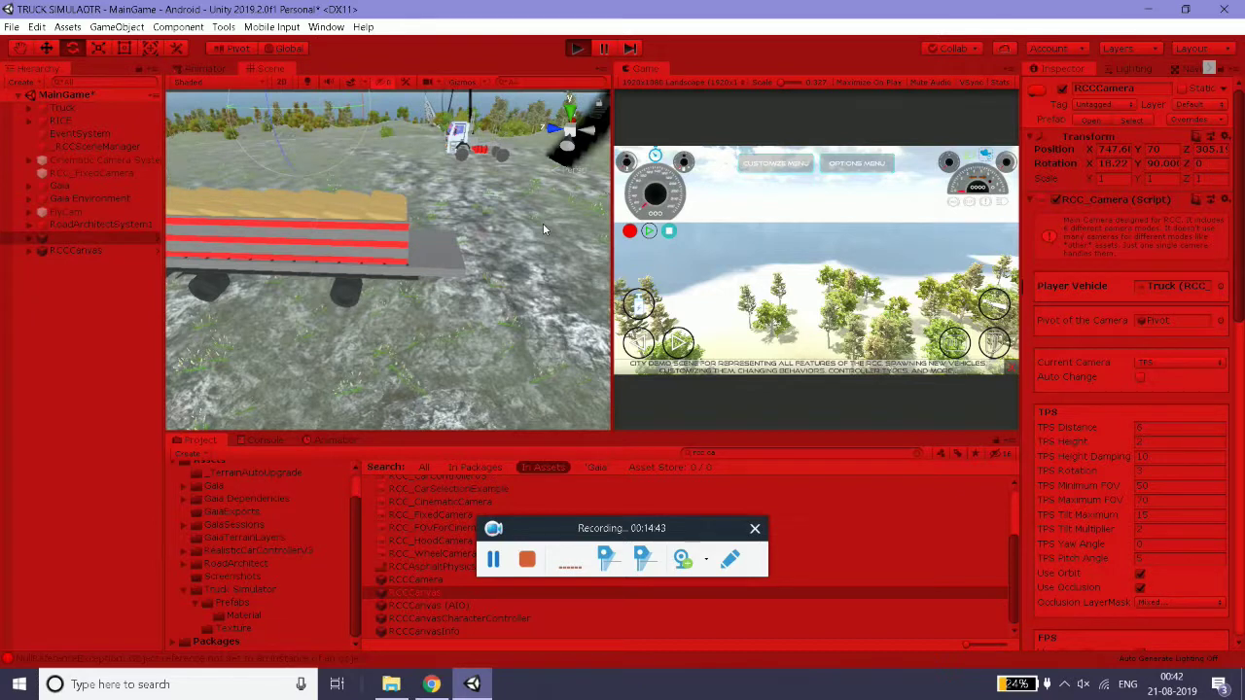
pyautogui.hotkey('ctrl', 'p')
pyautogui.moveTo(657, 71); pyautogui.dragTo(328, 76)
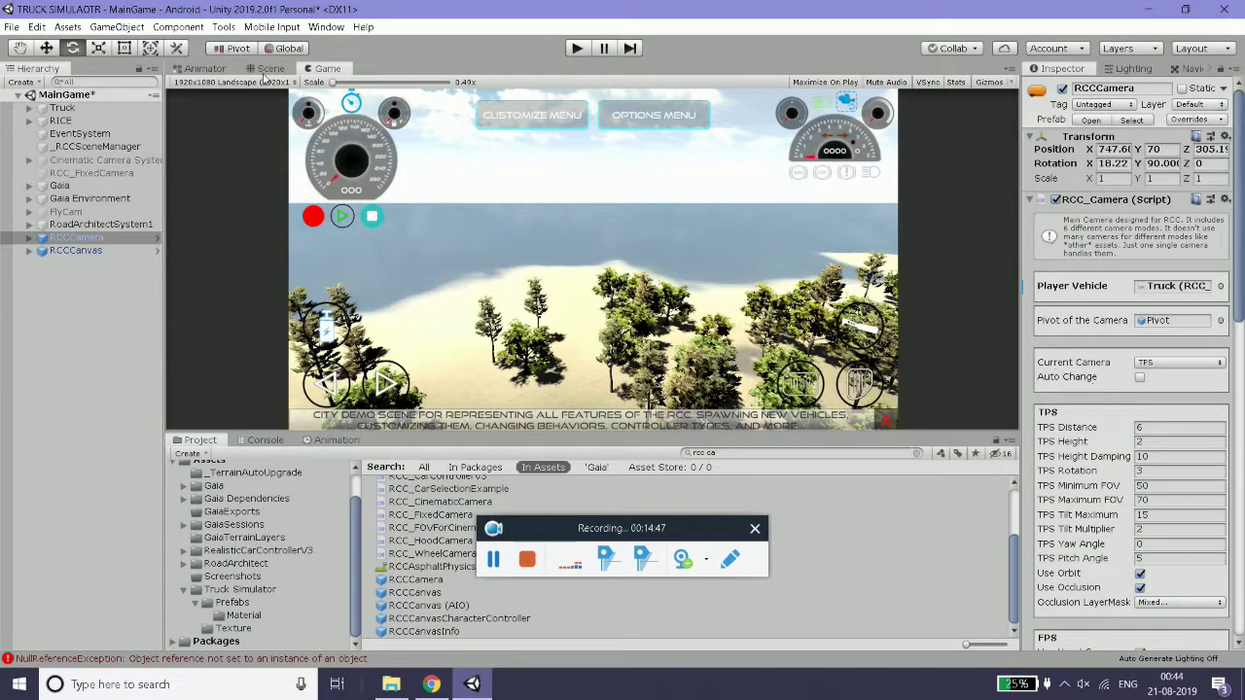
pyautogui.click(269, 70)
# - Add the RCC_Truck Trailer script to RICE by searching components for 'rcc t'
pyautogui.click(61, 121)
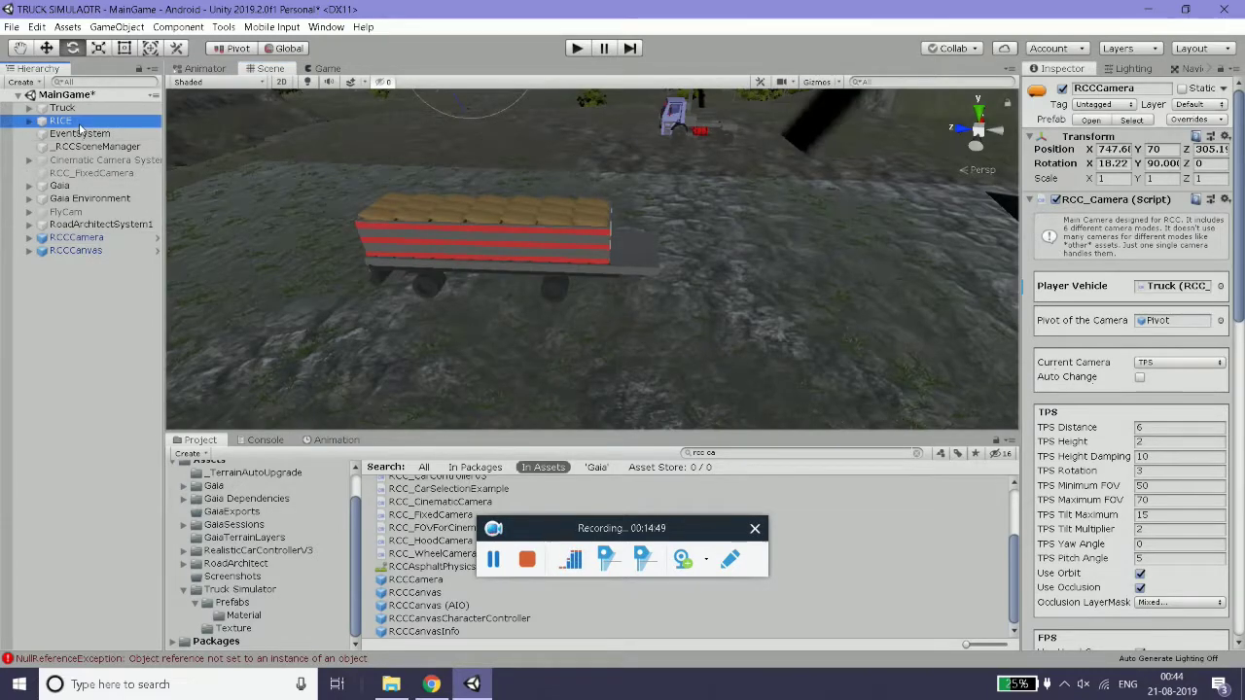
pyautogui.scroll(-10, 1157, 433)
pyautogui.scroll(-10, 1128, 534)
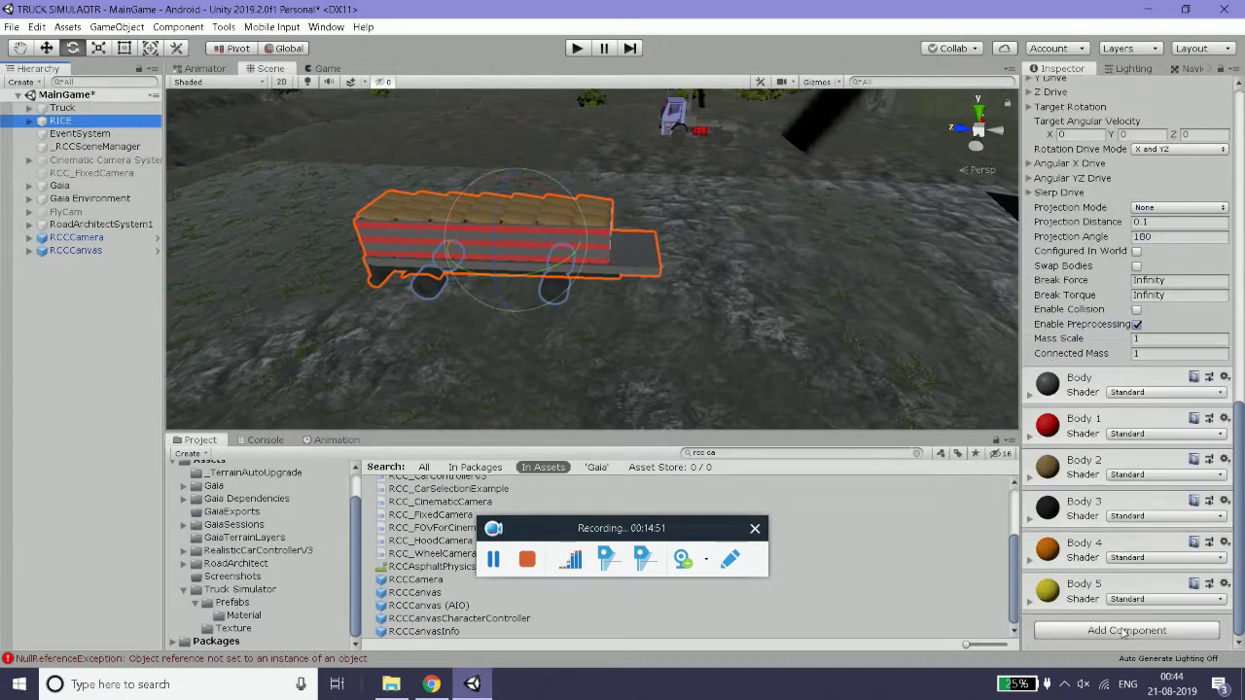
pyautogui.click(1128, 637)
pyautogui.write('r')
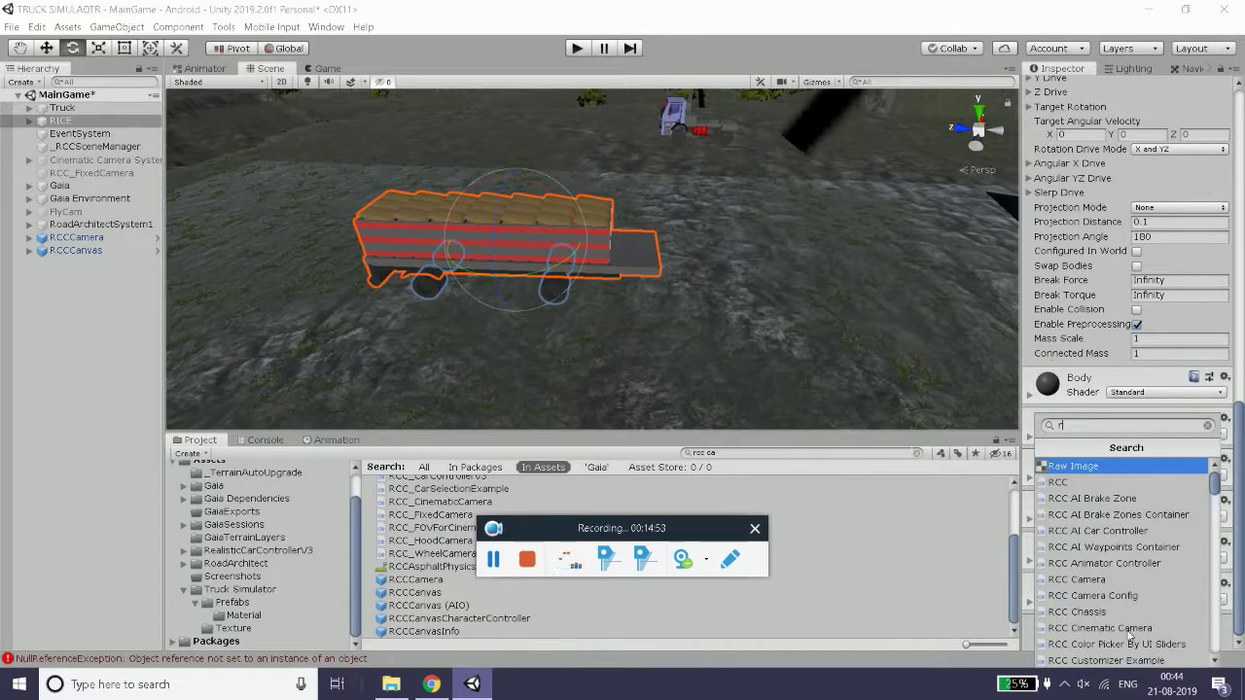
pyautogui.write('cc t')
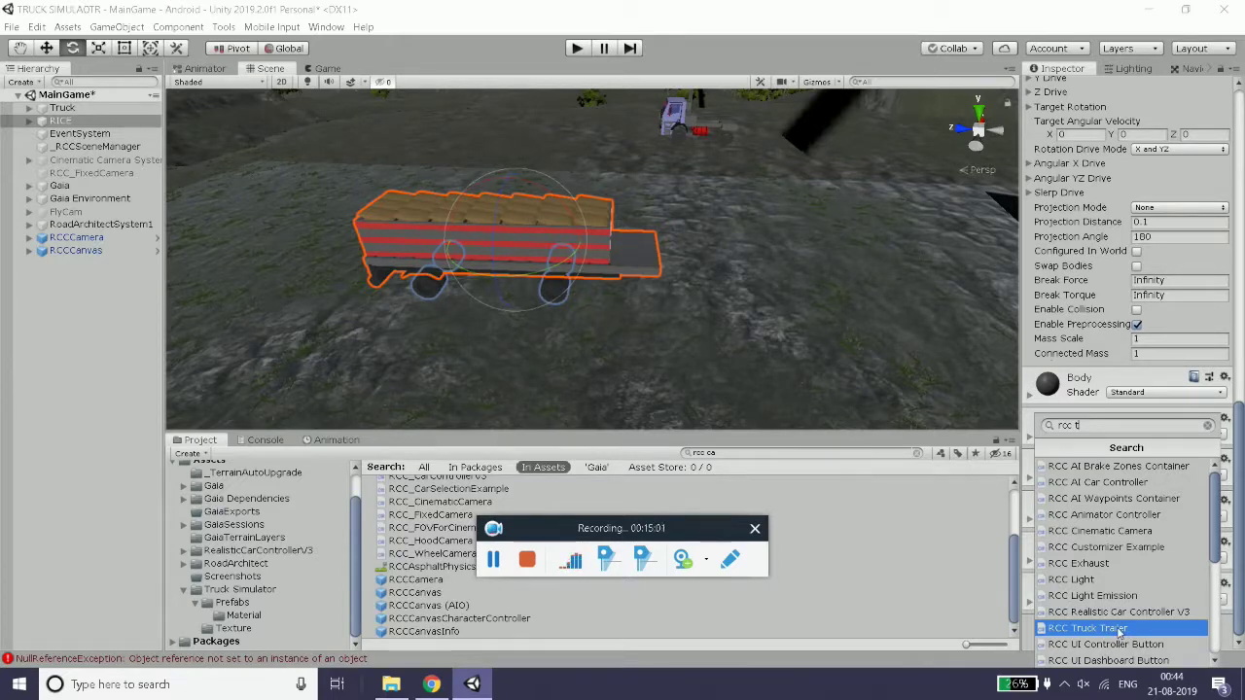
pyautogui.click(1119, 630)
# - Review the new component's defaults (Anti Roll 50000, COM unset) and expand RICE's children
pyautogui.scroll(5, 1107, 285)
pyautogui.scroll(-8, 1099, 323)
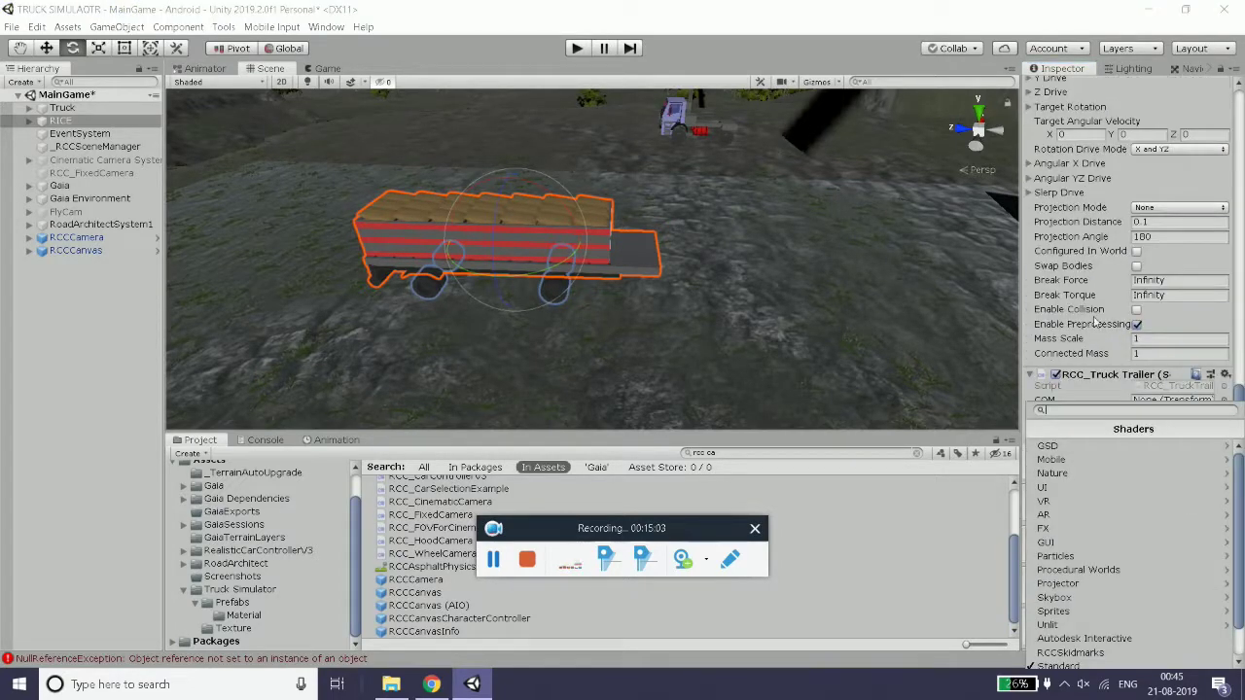
pyautogui.scroll(-2, 1094, 322)
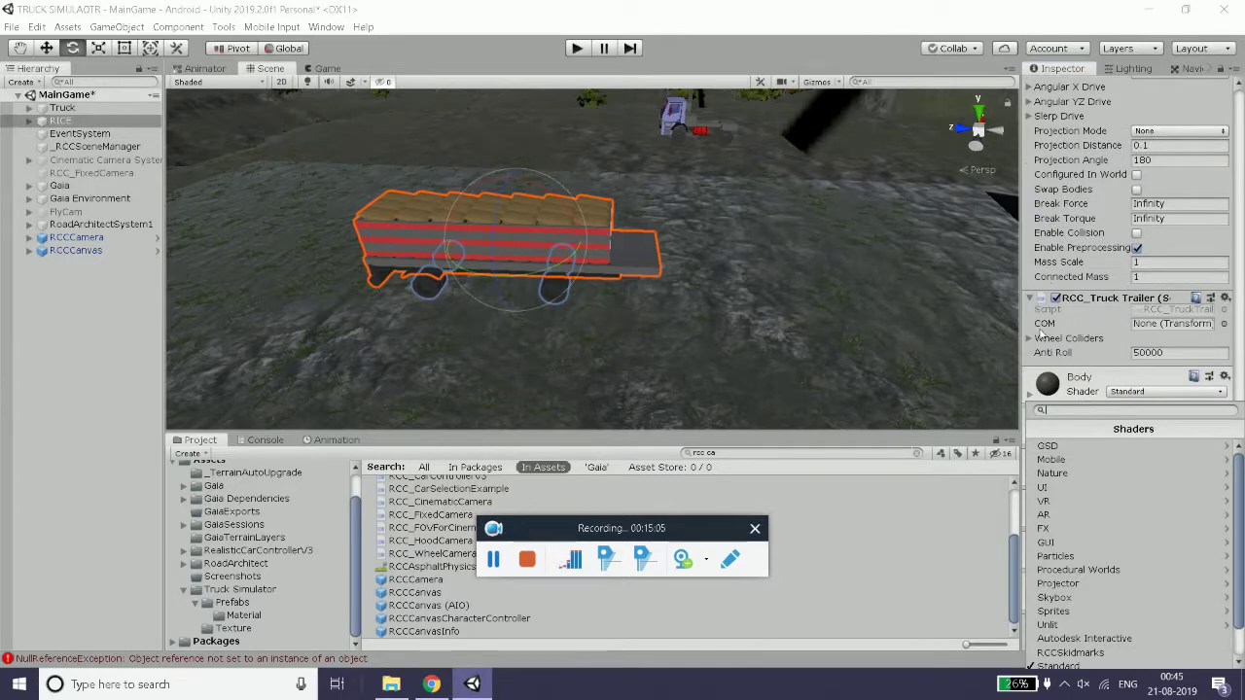
pyautogui.click(30, 122)
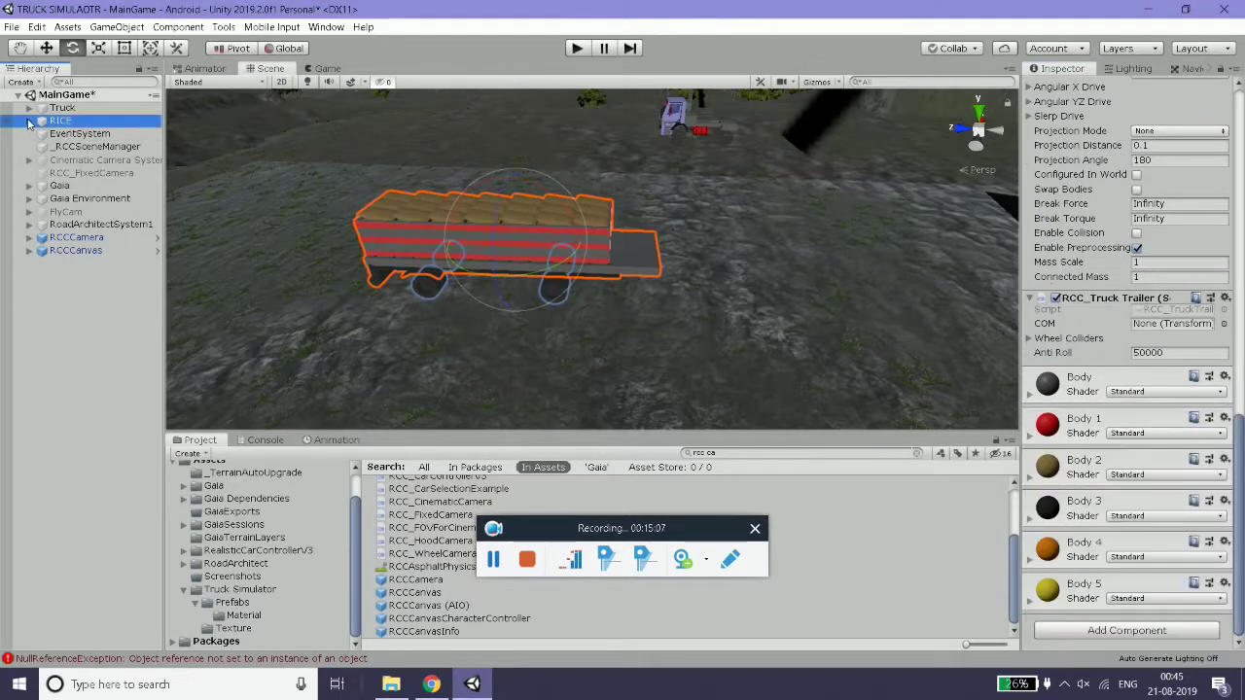
pyautogui.click(29, 122)
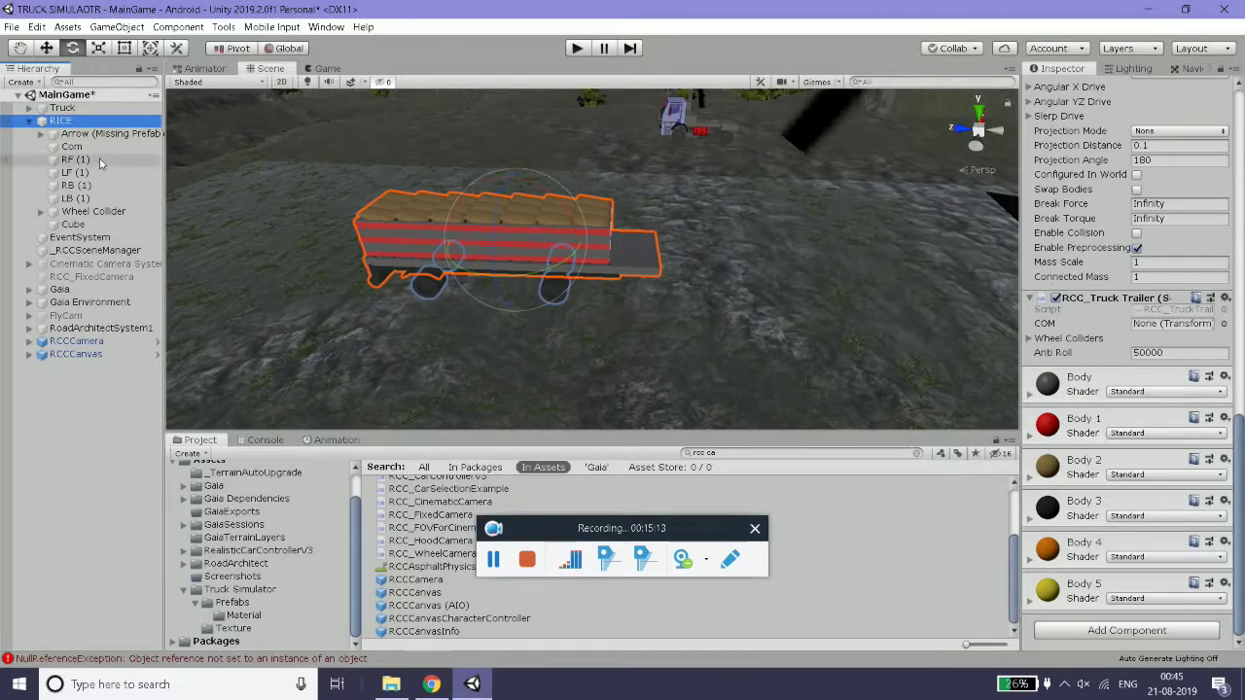
# - Assign the Com child as the trailer's centre of mass and check its position side-on
pyautogui.moveTo(71, 146); pyautogui.dragTo(1169, 329)
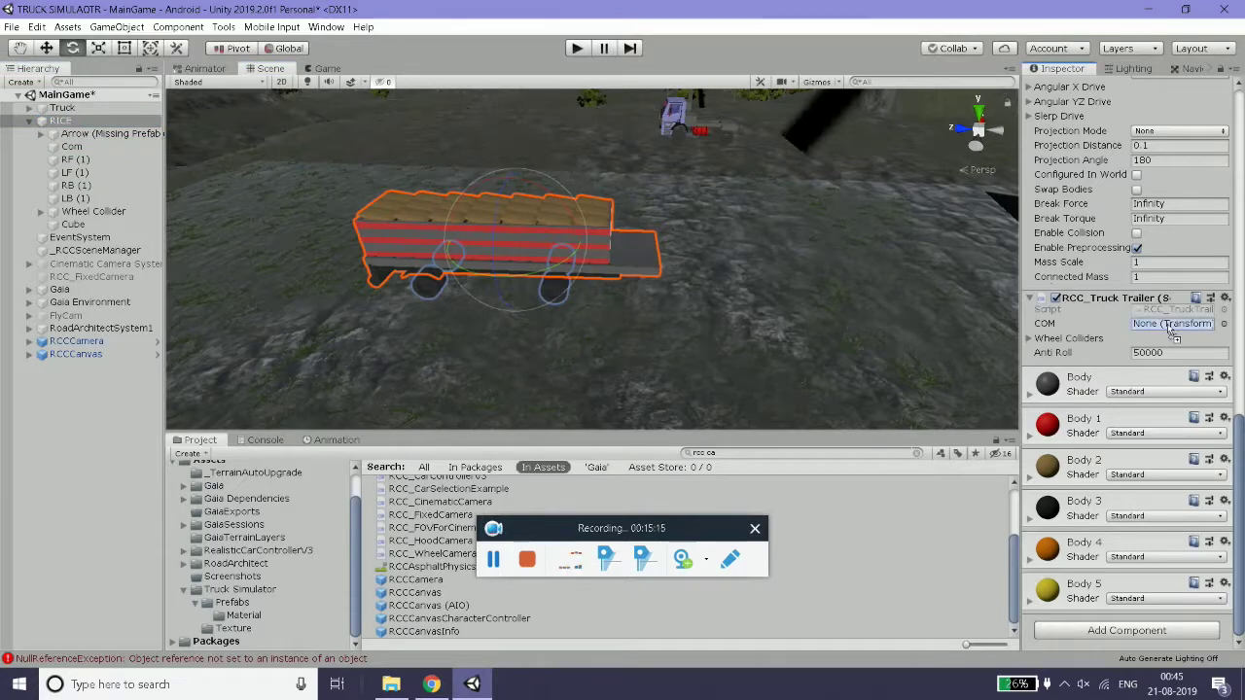
pyautogui.click(77, 148)
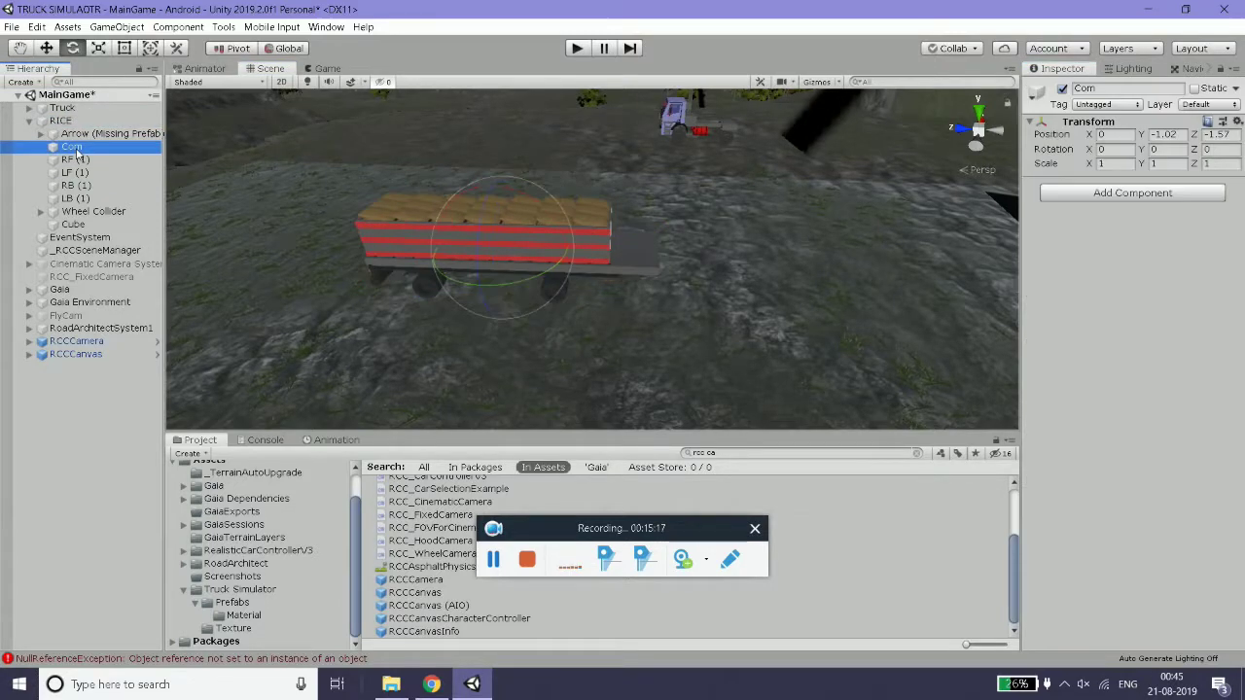
pyautogui.moveTo(498, 292)
pyautogui.keyDown('alt'); pyautogui.mouseDown()
pyautogui.moveTo(540, 210)
pyautogui.moveTo(559, 312)
pyautogui.mouseUp(); pyautogui.keyUp('alt')
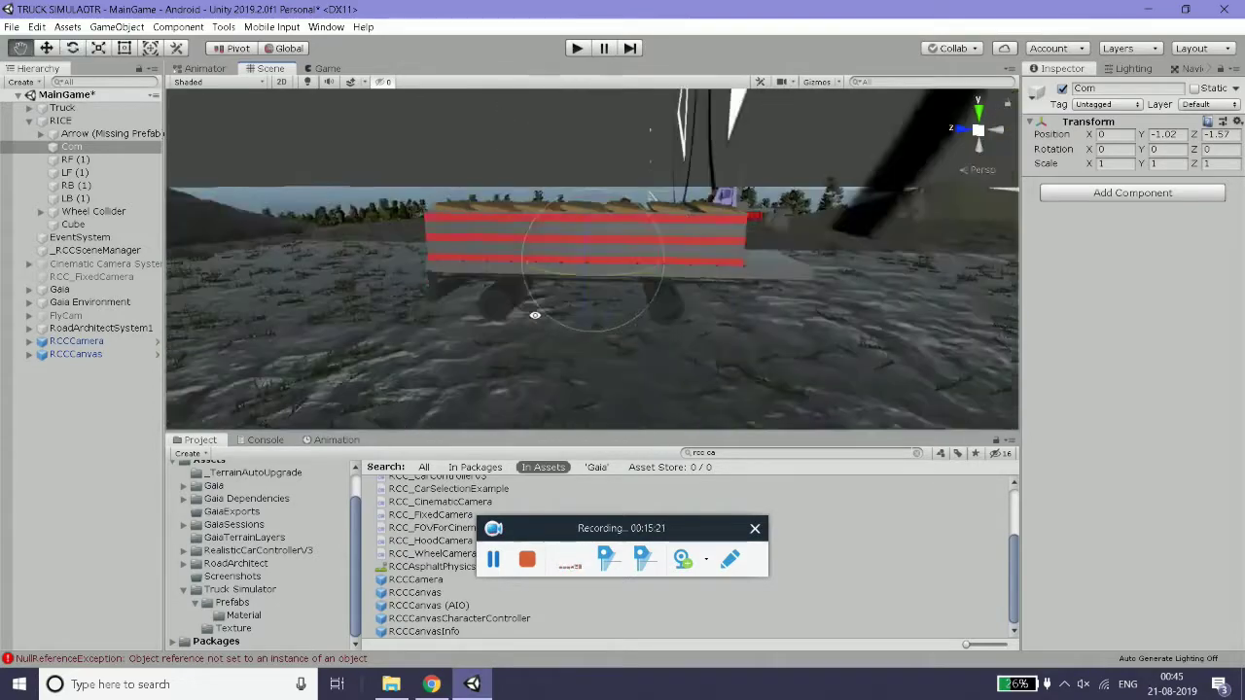
pyautogui.moveTo(548, 301)
pyautogui.keyDown('alt'); pyautogui.mouseDown()
pyautogui.moveTo(520, 293)
pyautogui.moveTo(592, 321)
pyautogui.mouseUp(); pyautogui.keyUp('alt')
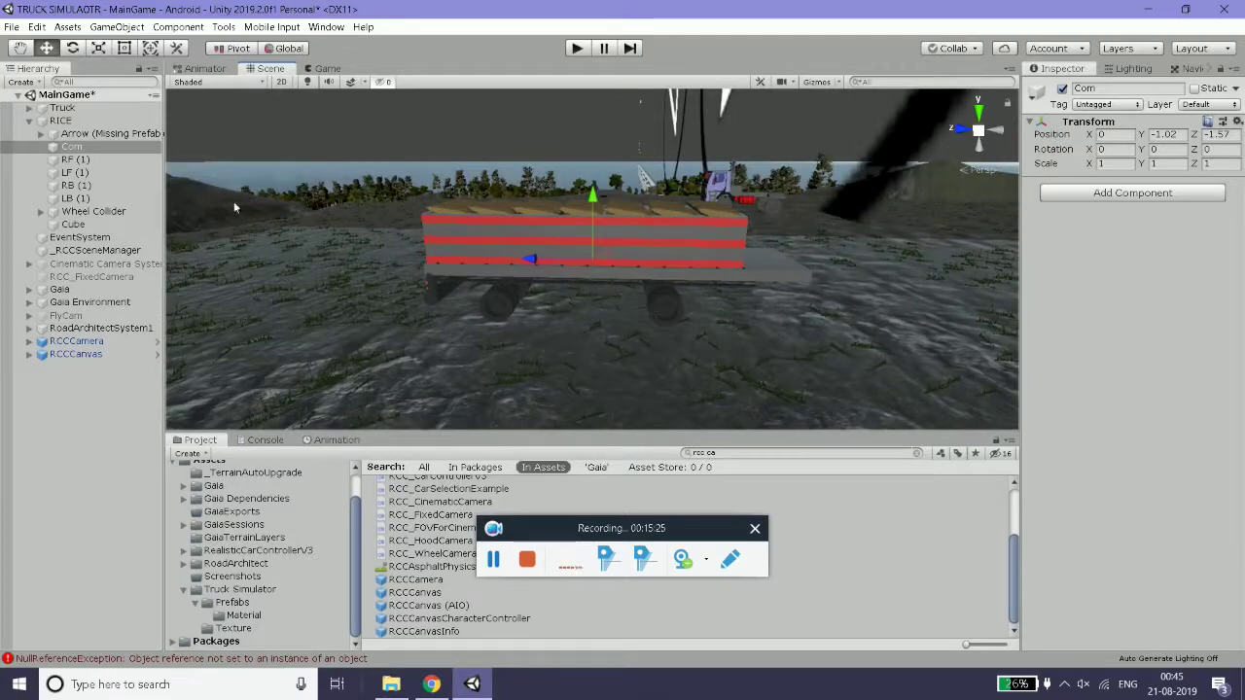
pyautogui.click(62, 121)
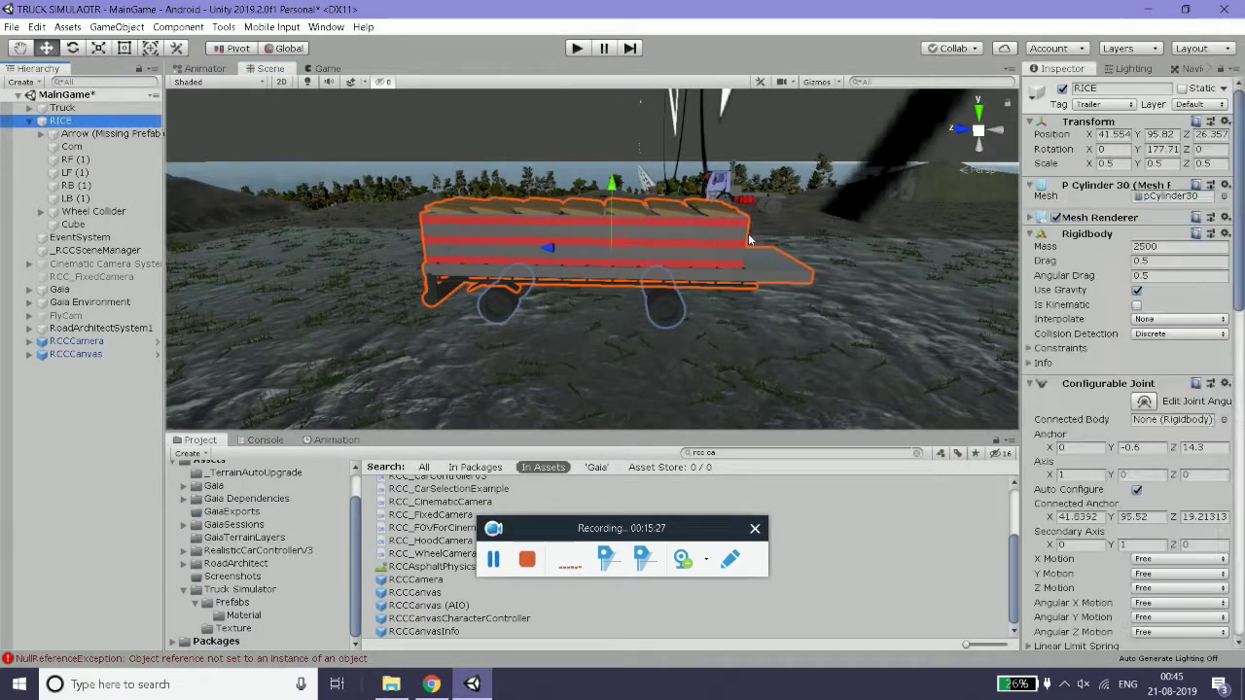
# - Inspect the Arrow and LF (1) wheel child objects, then reselect RICE
pyautogui.click(92, 134)
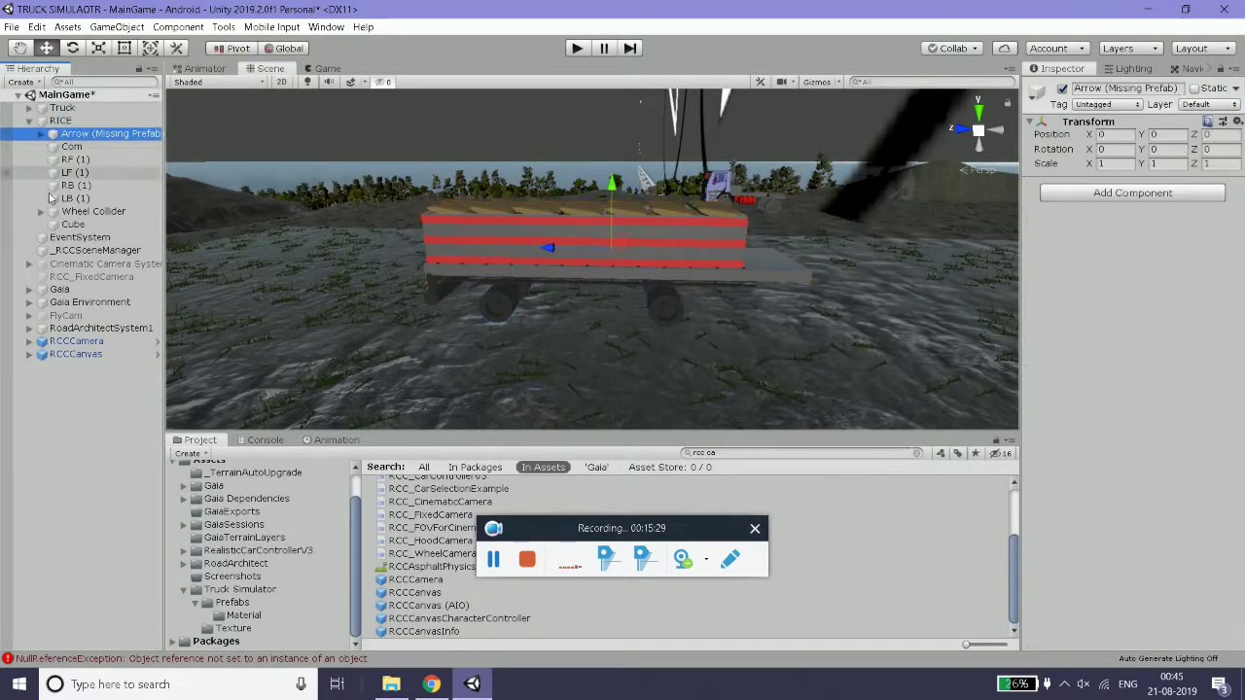
pyautogui.click(80, 237)
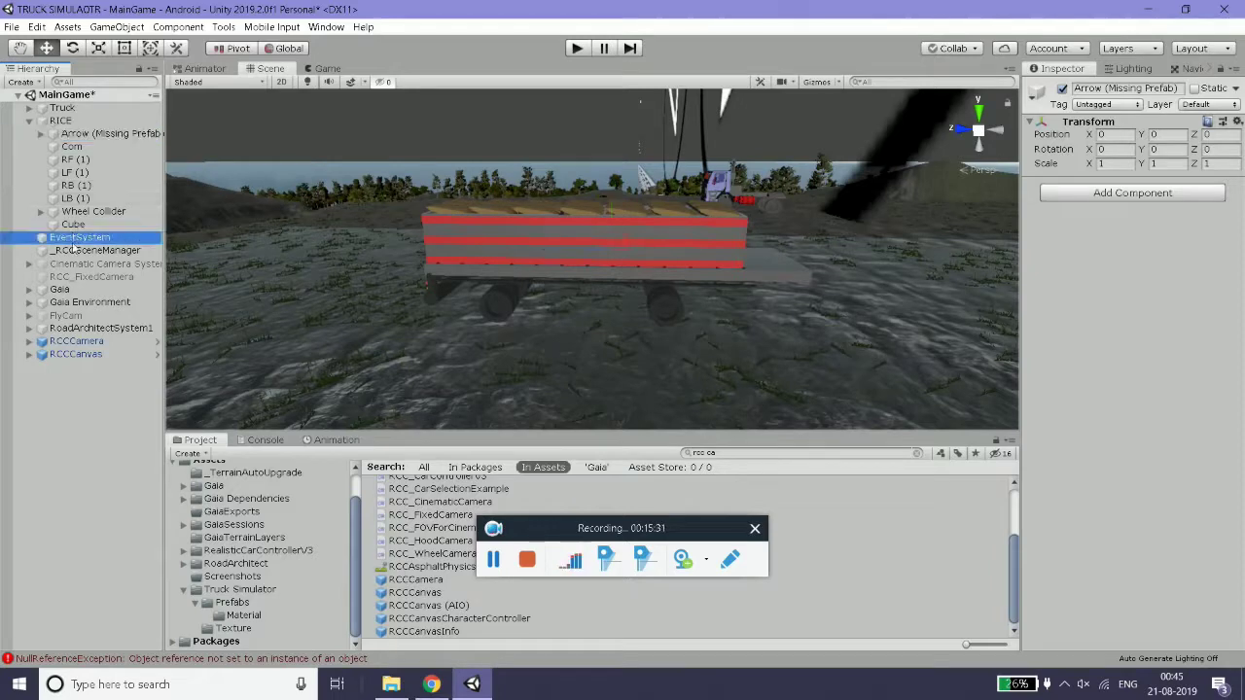
pyautogui.click(90, 133)
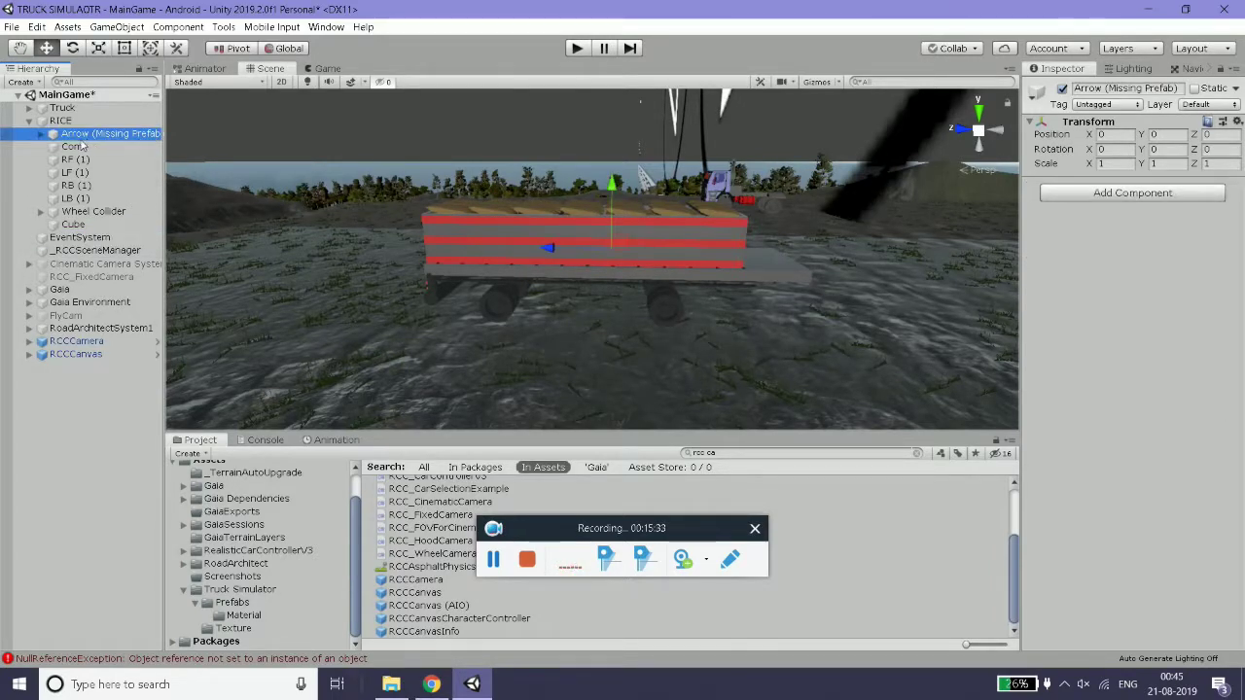
pyautogui.click(83, 146)
pyautogui.click(75, 172)
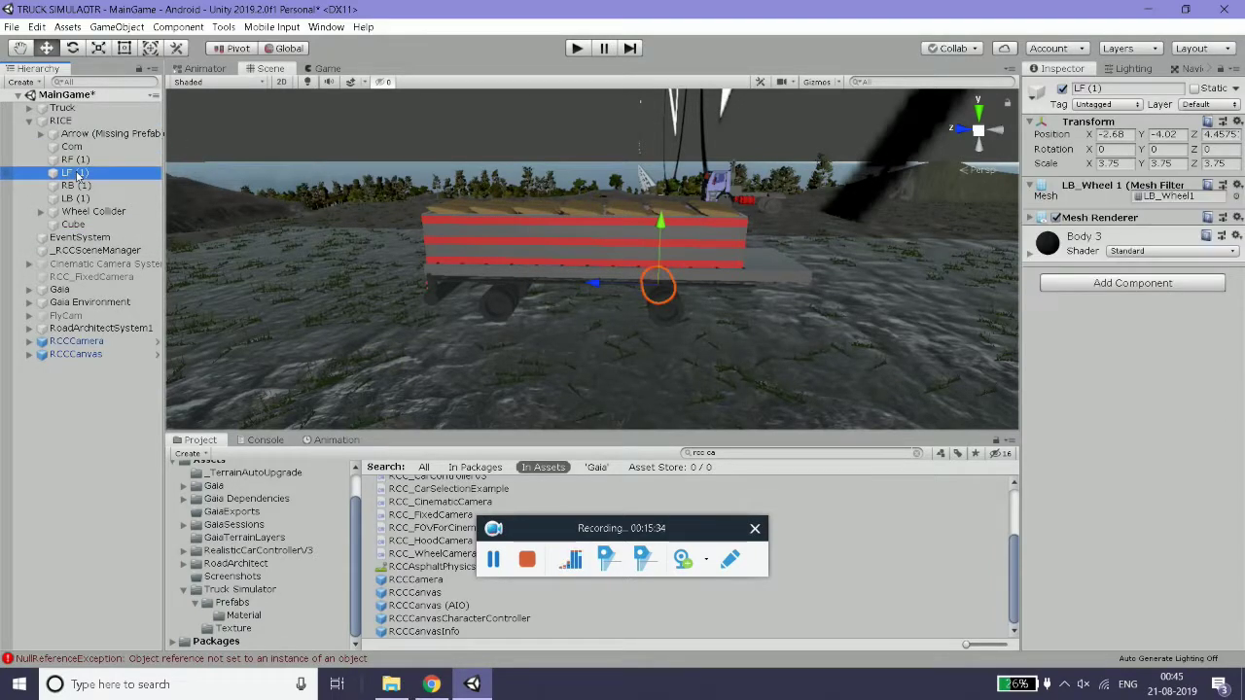
pyautogui.click(62, 119)
# - Set the RCC_Truck Trailer's Wheel Colliders list size to 4
pyautogui.scroll(-5, 1154, 357)
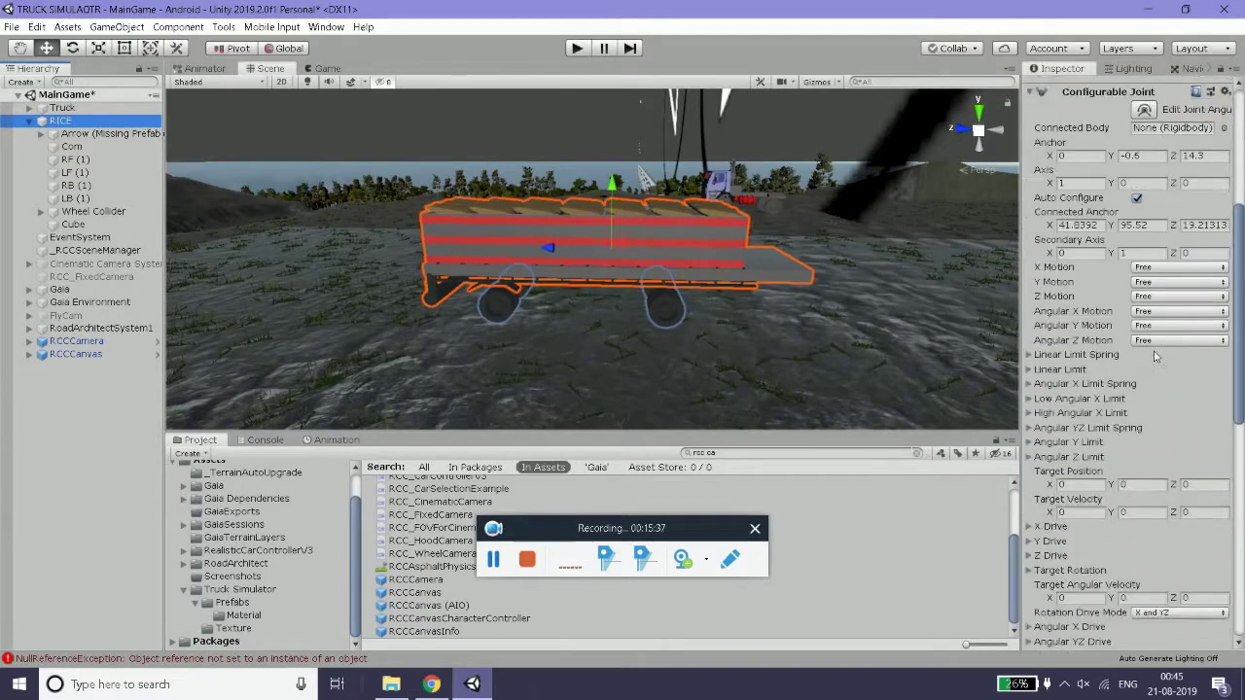
pyautogui.scroll(-5, 1151, 369)
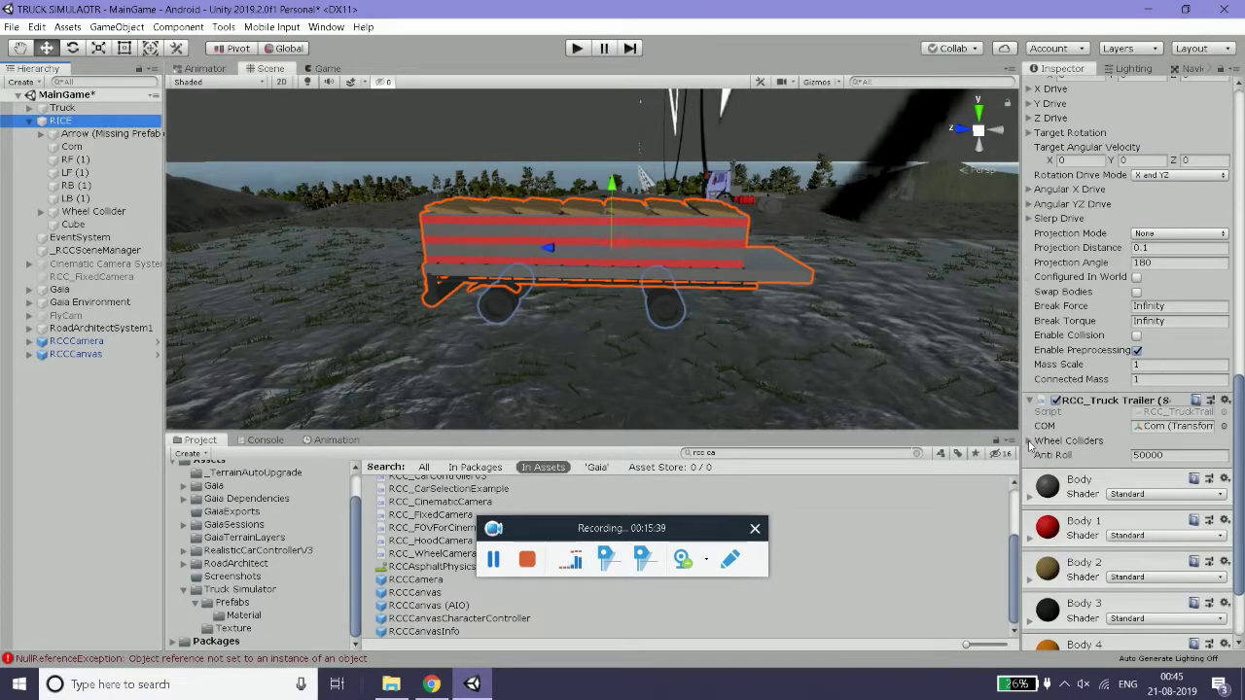
pyautogui.click(1029, 442)
pyautogui.scroll(-3, 1067, 332)
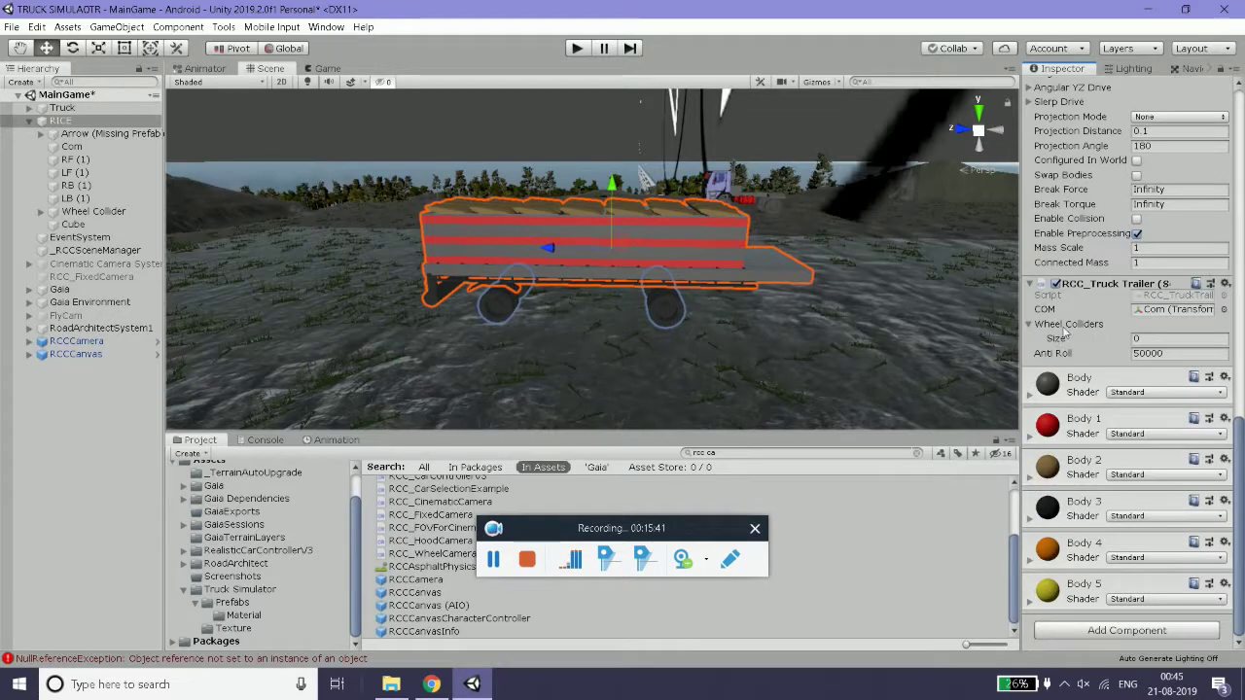
pyautogui.click(1179, 339)
pyautogui.write('4')
pyautogui.press('Return')
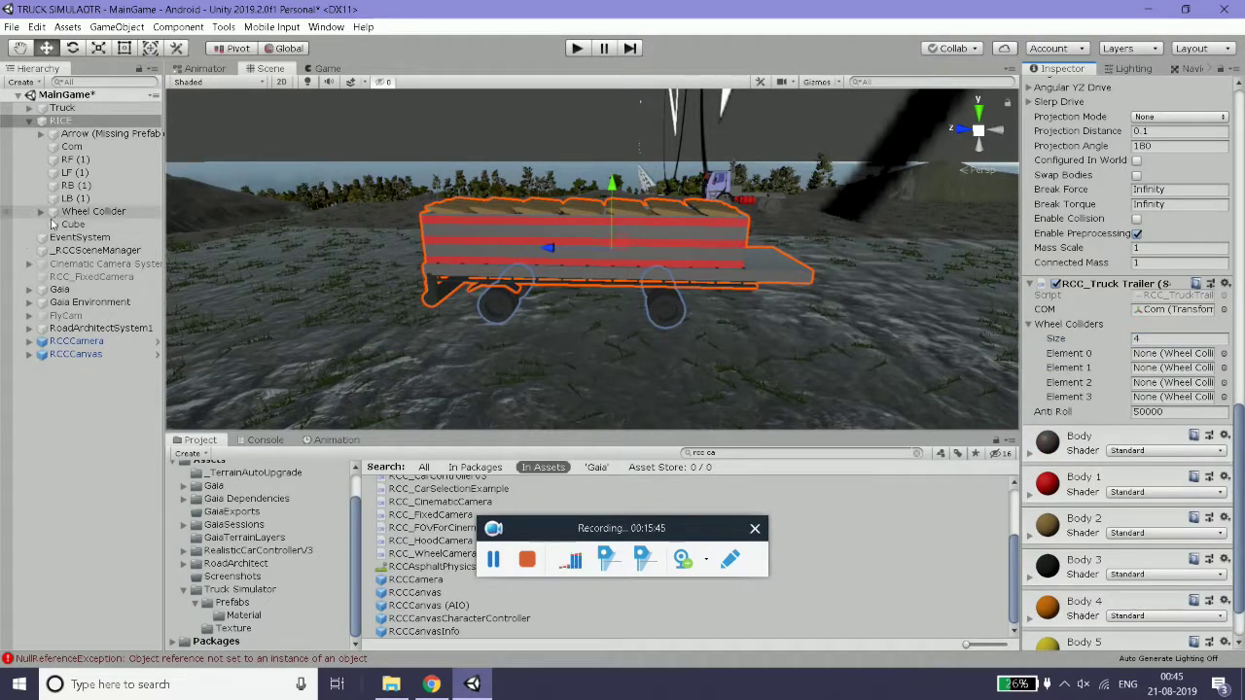
# - Assign LF (2), RF (2), LB (2) and RB (2) to wheel collider Elements 0–3
pyautogui.click(40, 211)
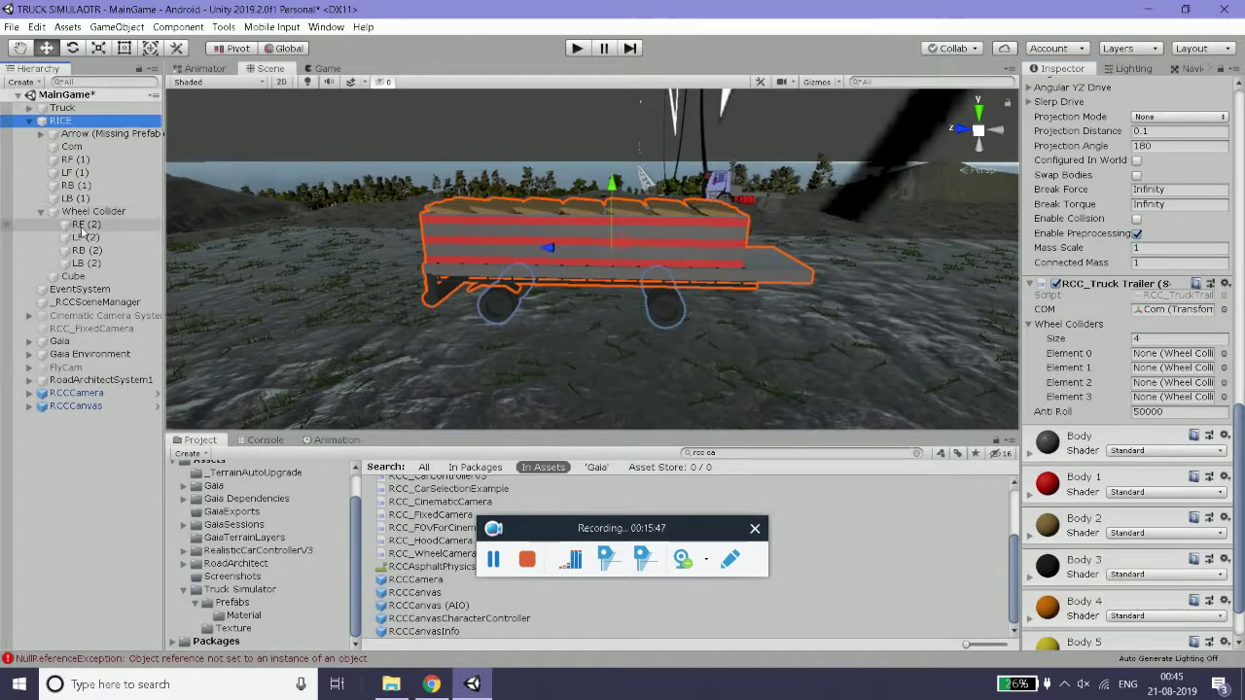
pyautogui.moveTo(83, 242); pyautogui.dragTo(1159, 360)
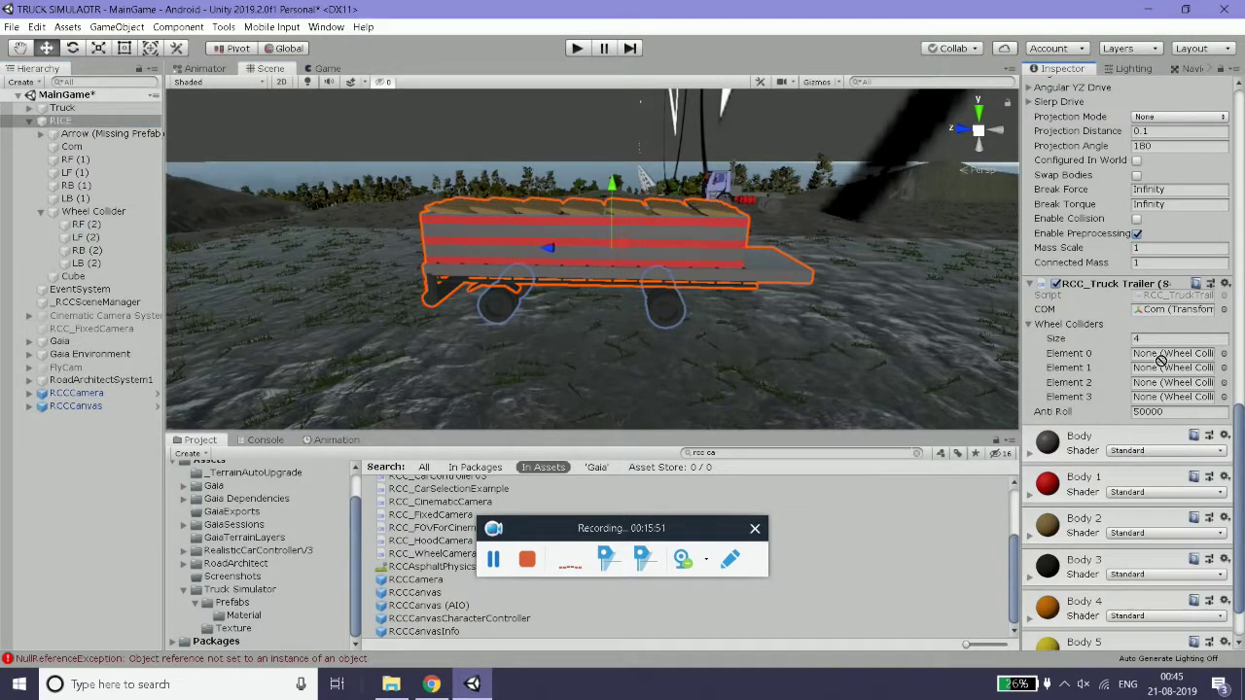
pyautogui.moveTo(1160, 361); pyautogui.dragTo(1159, 360)
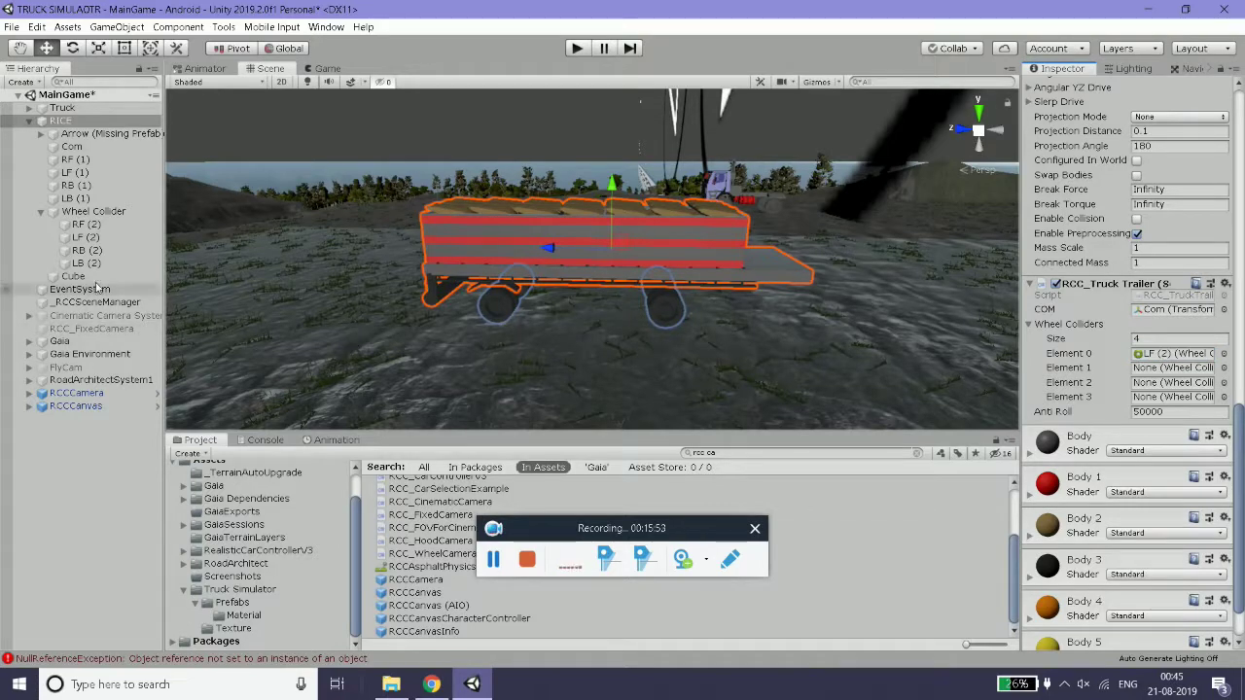
pyautogui.moveTo(86, 223); pyautogui.dragTo(1154, 374)
pyautogui.moveTo(60, 269); pyautogui.dragTo(1157, 382)
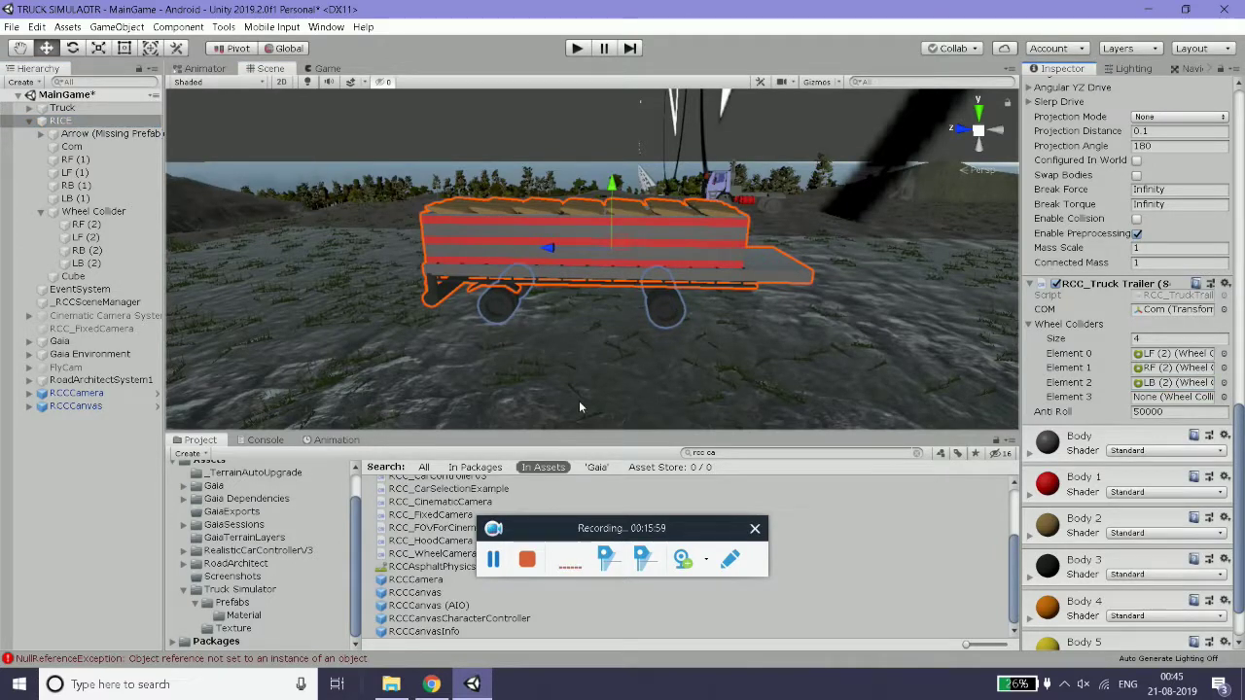
pyautogui.moveTo(87, 250)
pyautogui.mouseDown()
pyautogui.moveTo(1098, 434)
pyautogui.moveTo(1183, 401)
pyautogui.mouseUp()
pyautogui.click(85, 226)
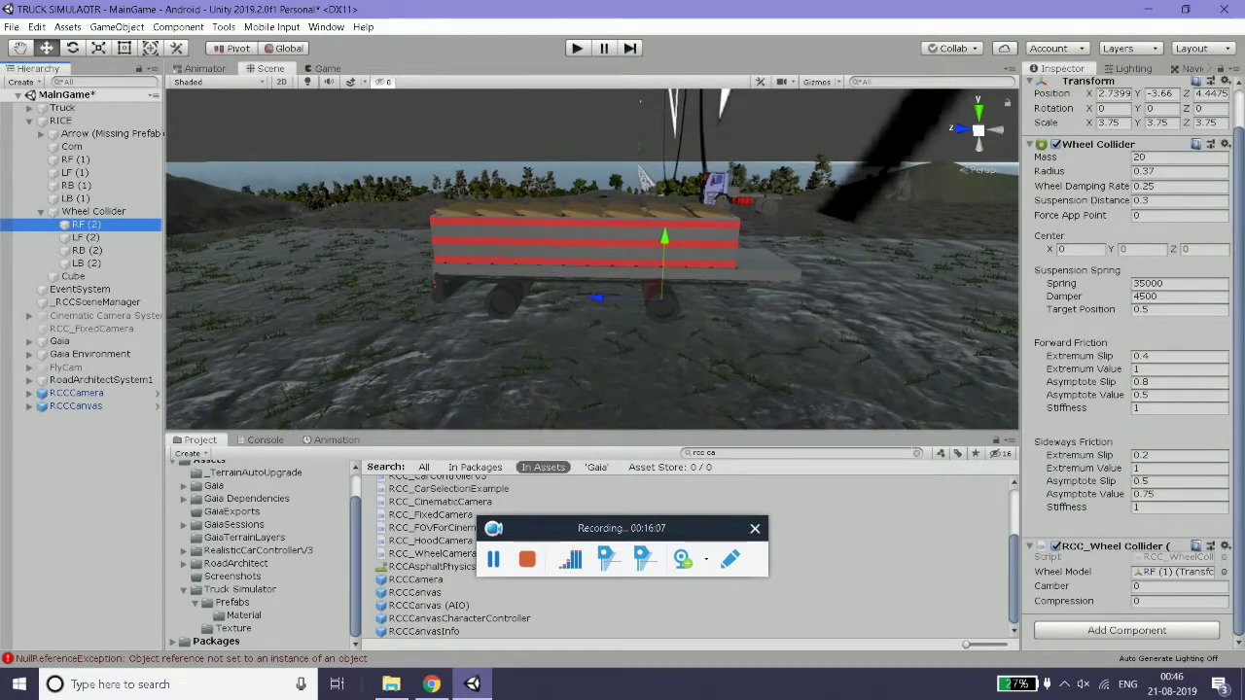
pyautogui.scroll(2, 553, 332)
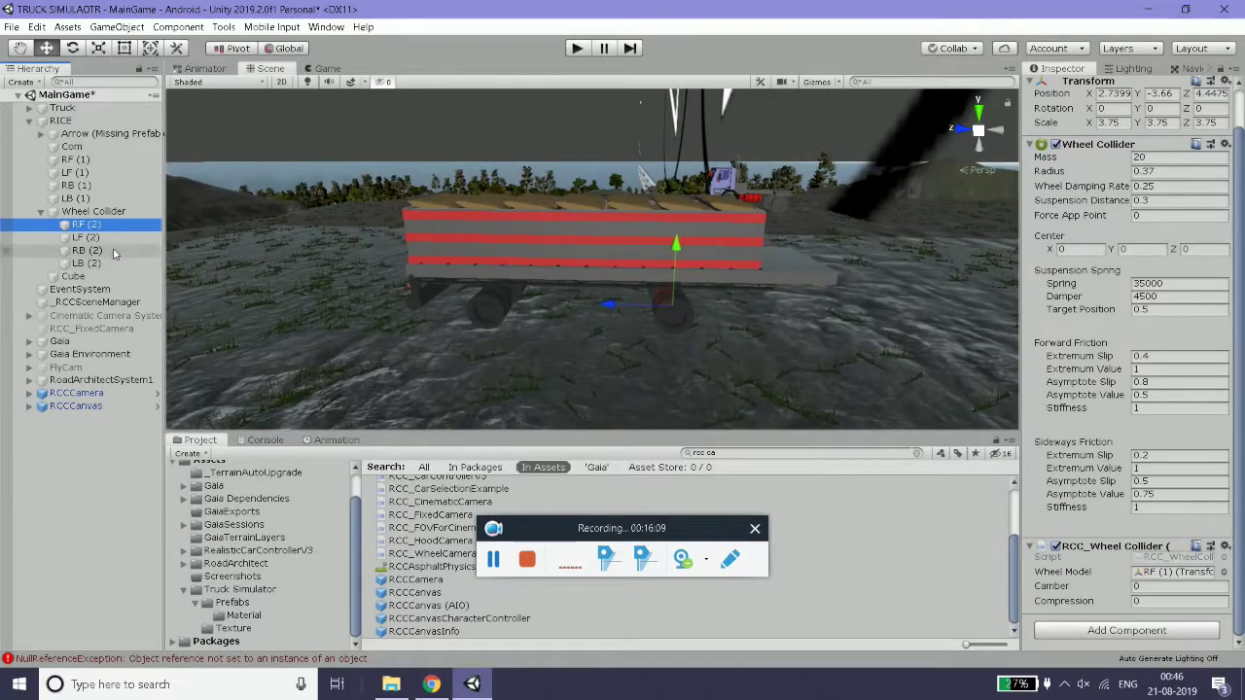
pyautogui.click(41, 214)
pyautogui.click(60, 120)
pyautogui.click(30, 120)
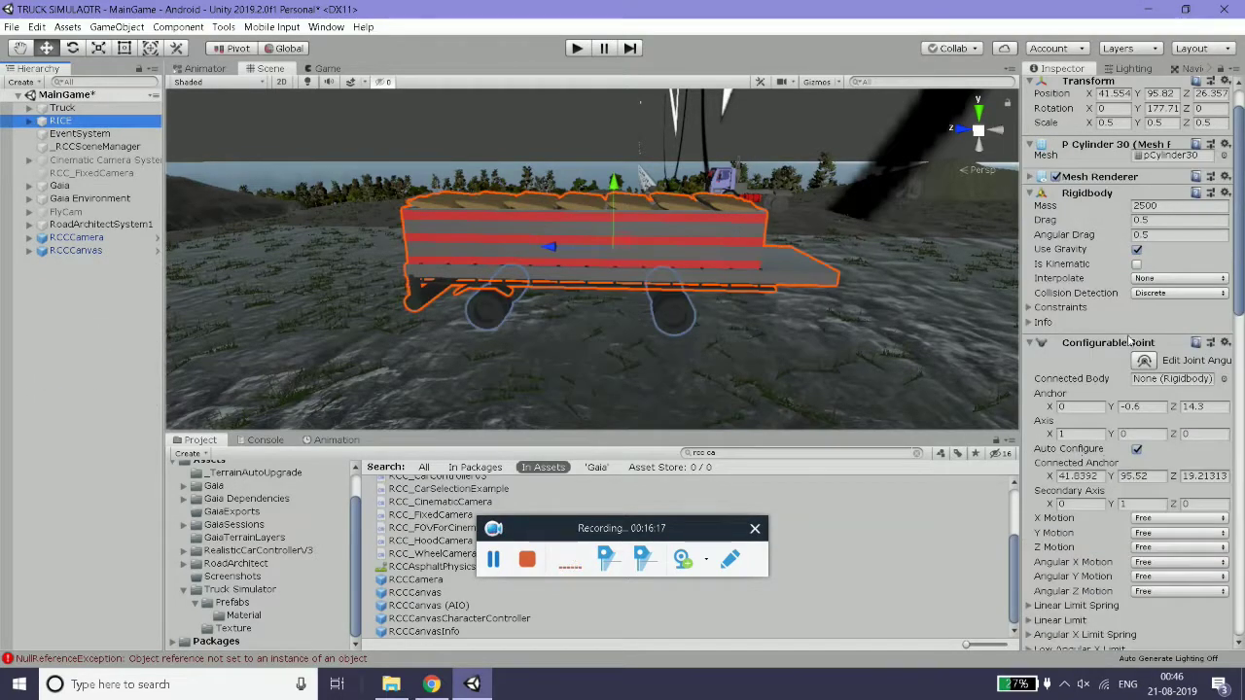
pyautogui.scroll(-10, 1129, 342)
pyautogui.scroll(-3, 1133, 348)
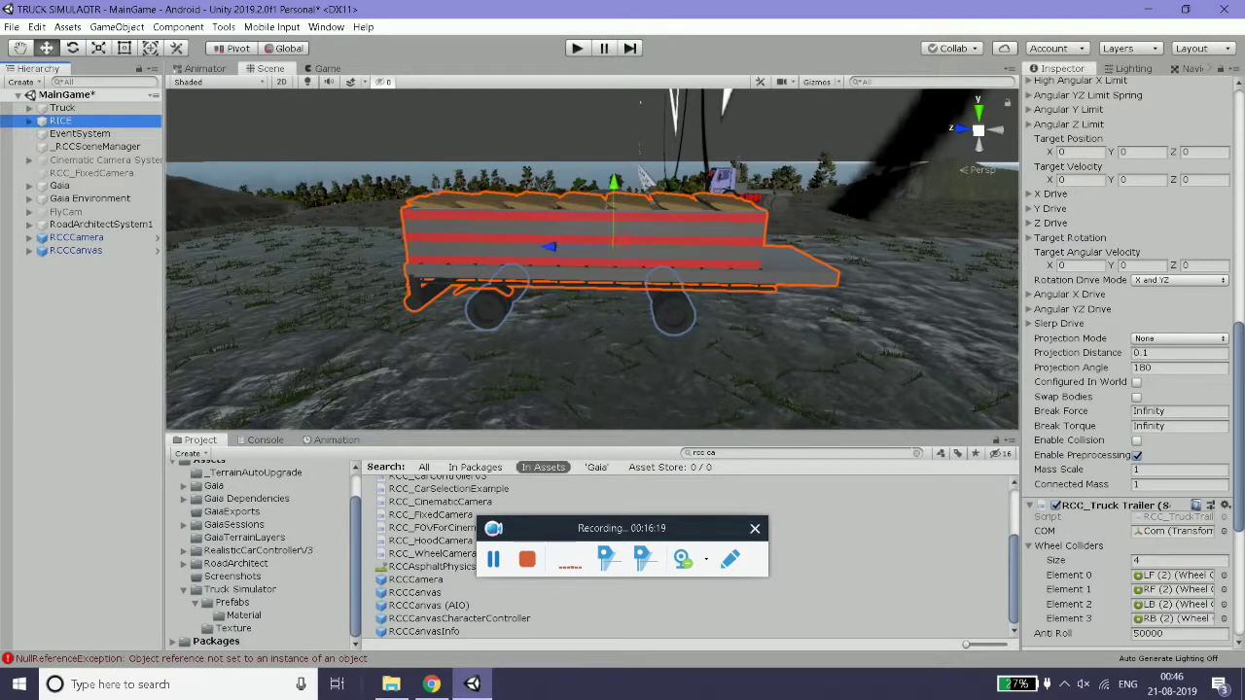
pyautogui.scroll(-5, 1143, 418)
pyautogui.scroll(15, 1153, 445)
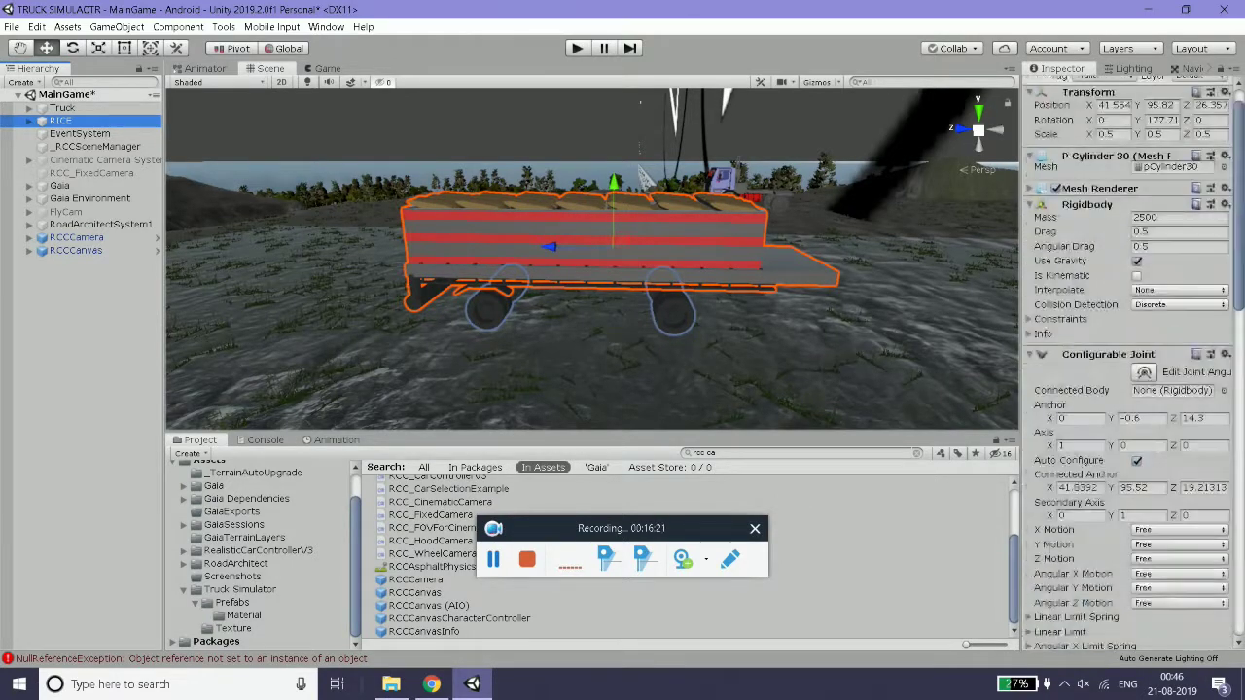
pyautogui.scroll(1, 1152, 446)
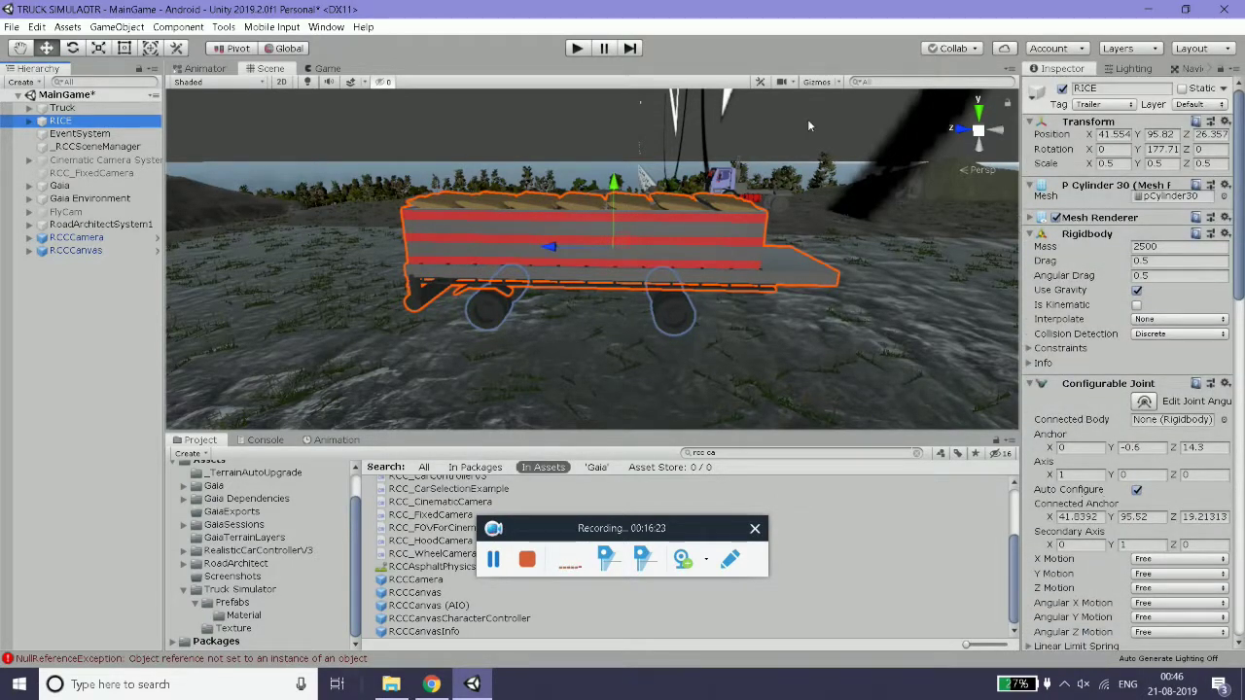
pyautogui.click(575, 50)
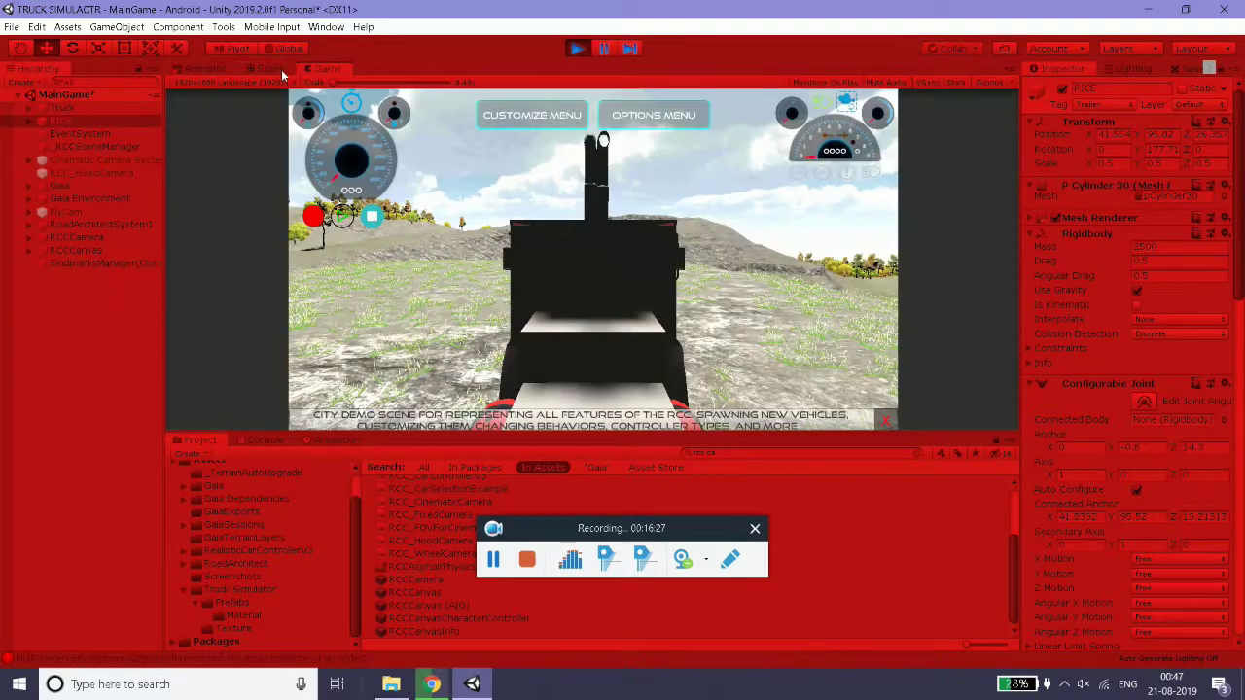
# - Watch the trailer in the Scene view while playing, then exit play mode
pyautogui.click(260, 68)
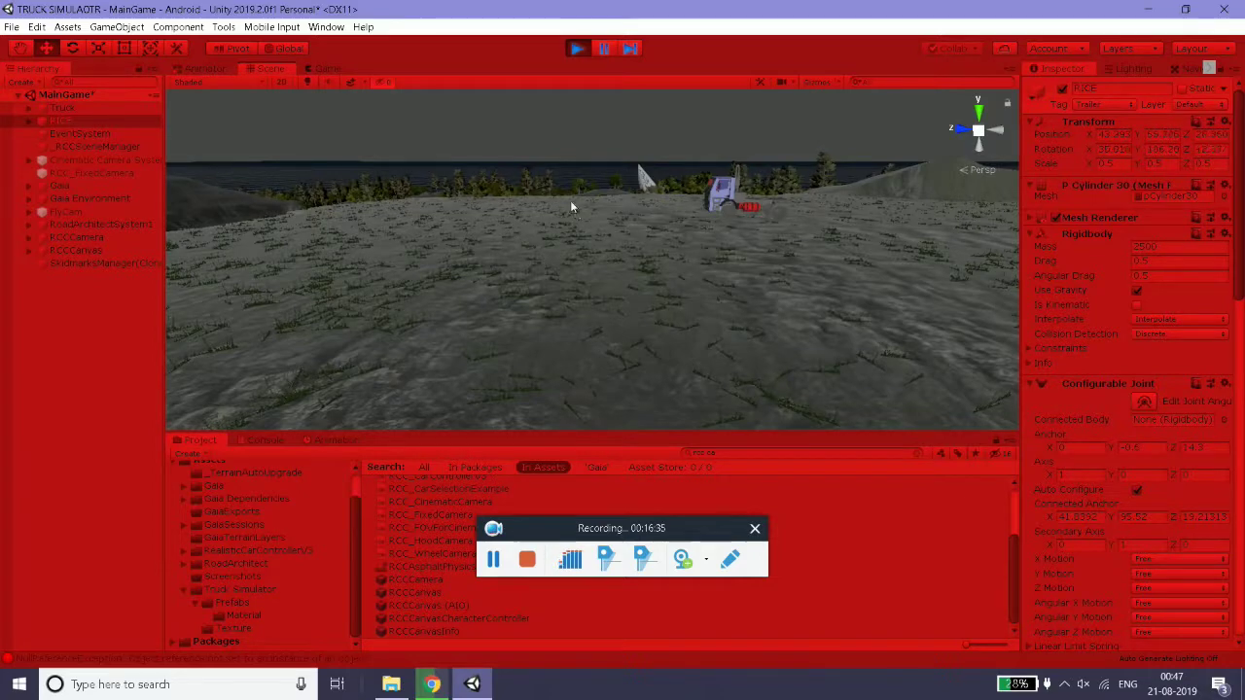
pyautogui.click(575, 48)
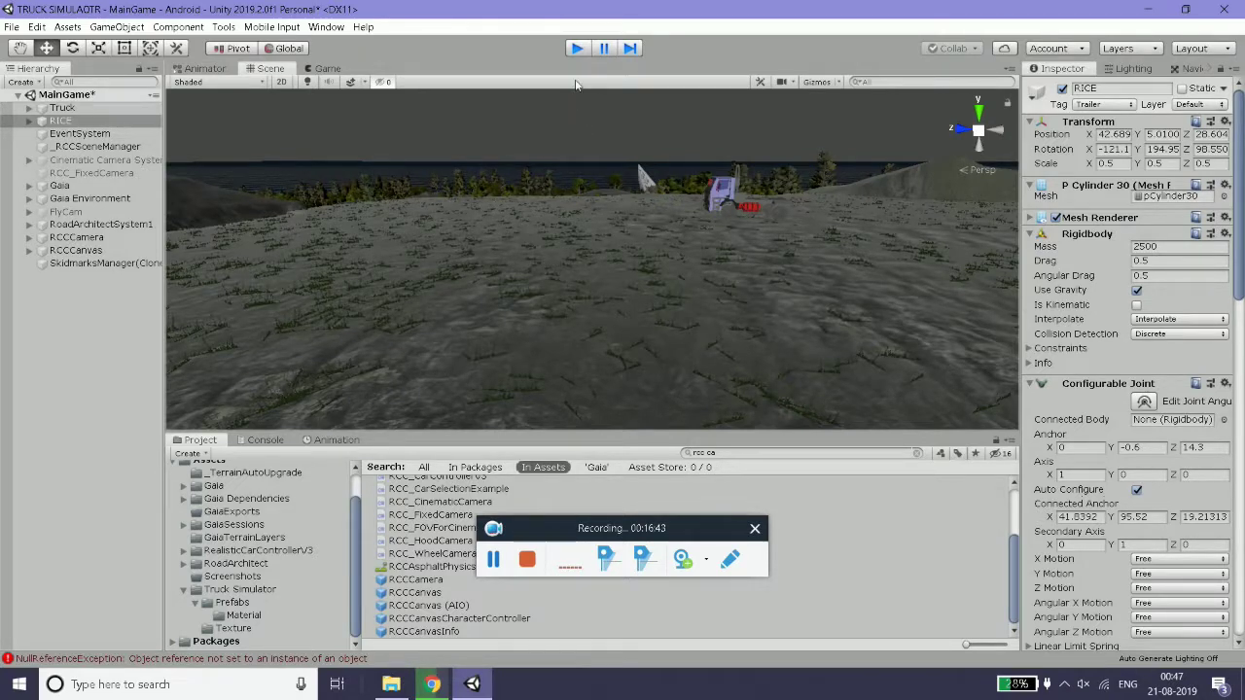
# - Frame RICE side-on and expand its Wheel Collider group in the Hierarchy
pyautogui.press('f')
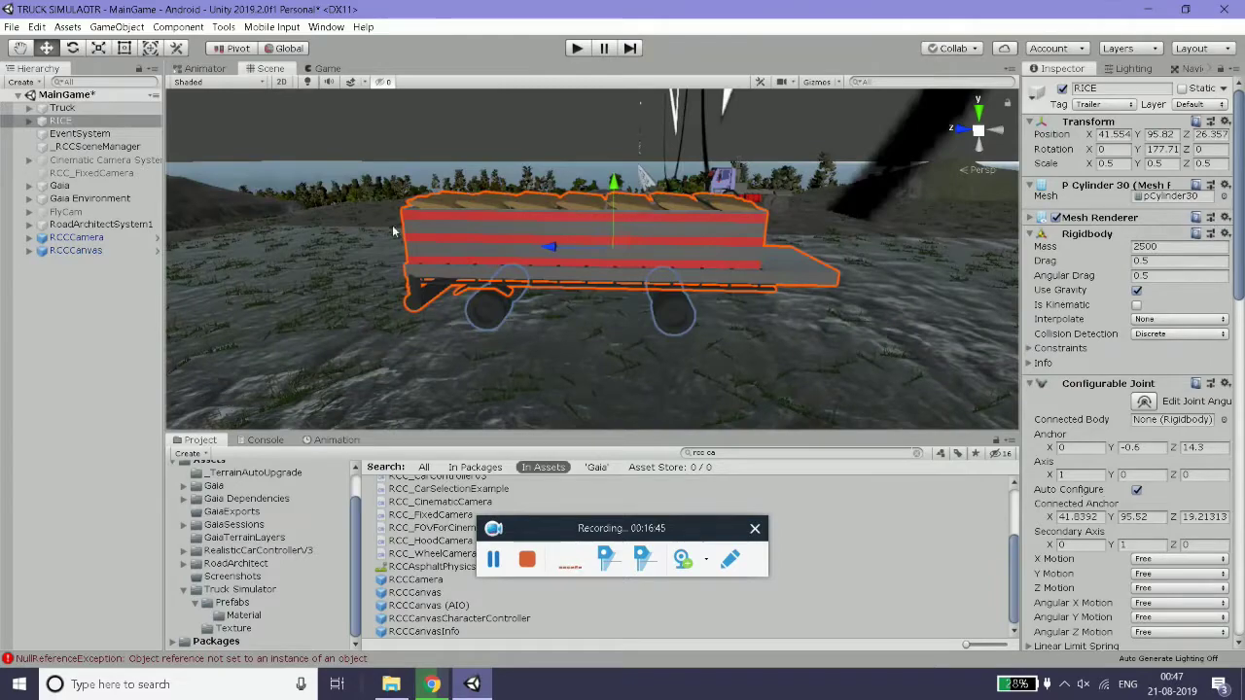
pyautogui.scroll(-2, 724, 309)
pyautogui.moveTo(724, 316)
pyautogui.keyDown('alt'); pyautogui.mouseDown()
pyautogui.moveTo(596, 220)
pyautogui.moveTo(608, 182)
pyautogui.moveTo(1073, 254)
pyautogui.moveTo(13, 114)
pyautogui.mouseUp(); pyautogui.keyUp('alt')
pyautogui.scroll(3, 607, 202)
pyautogui.scroll(3, 607, 202)
pyautogui.click(29, 121)
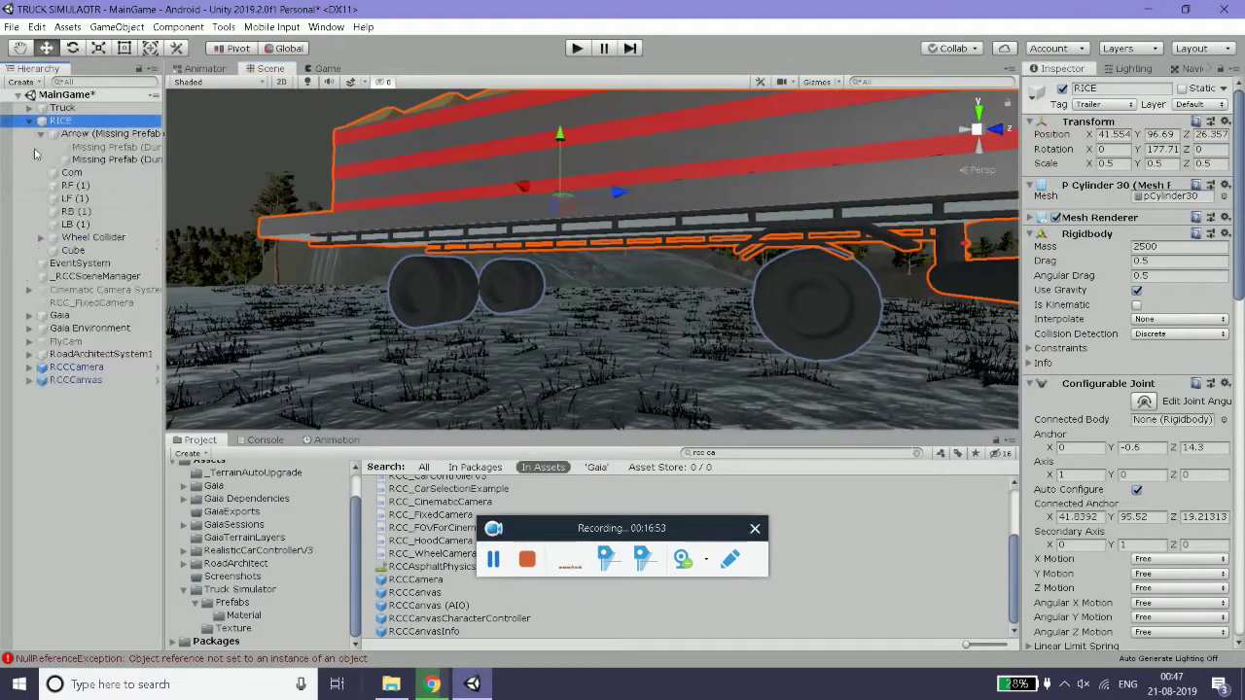
pyautogui.click(93, 199)
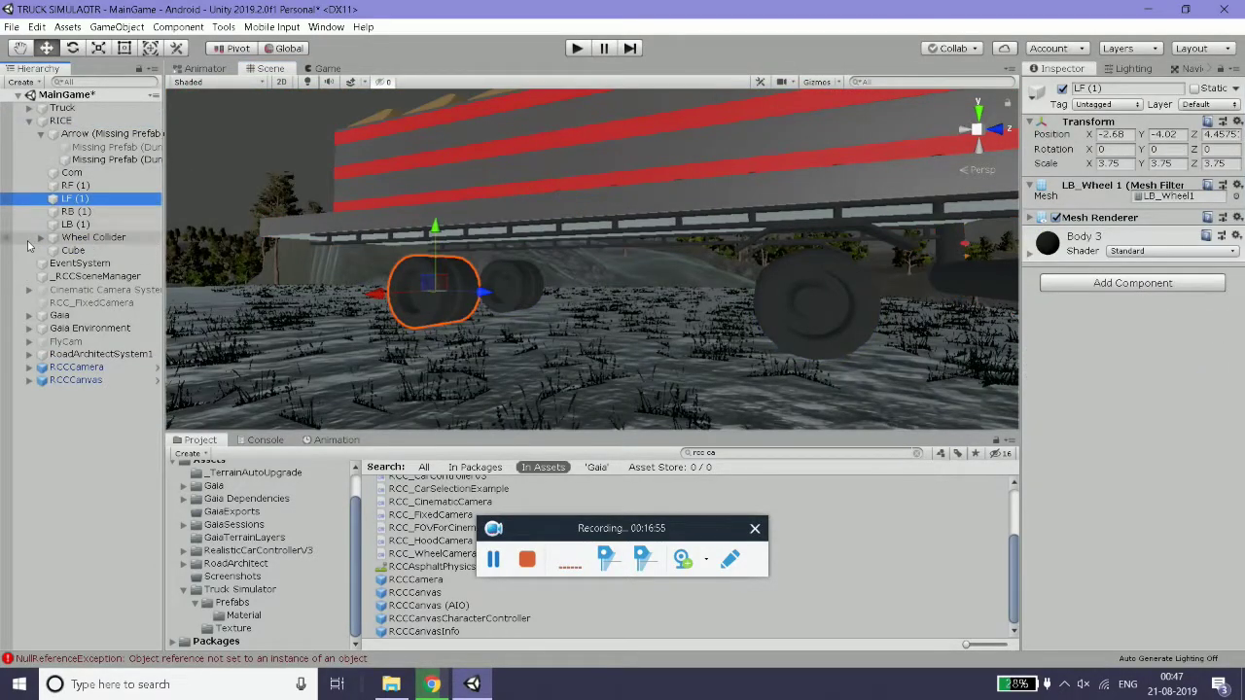
pyautogui.click(41, 239)
pyautogui.click(87, 239)
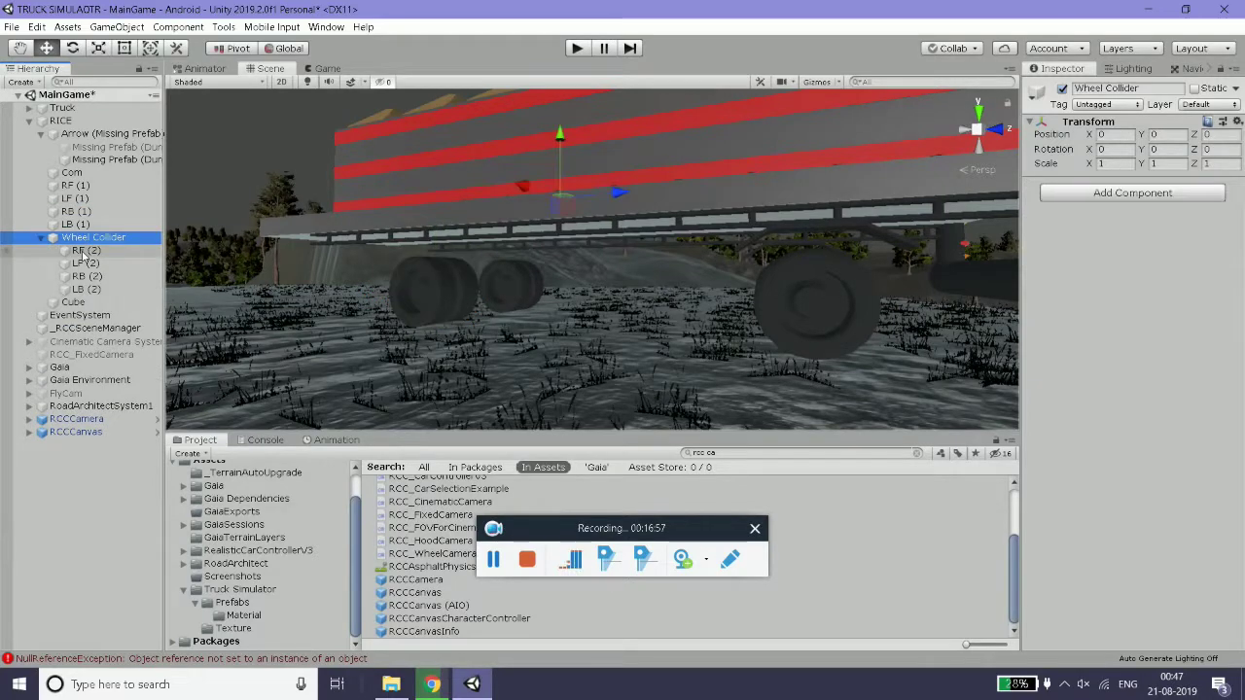
pyautogui.click(815, 85)
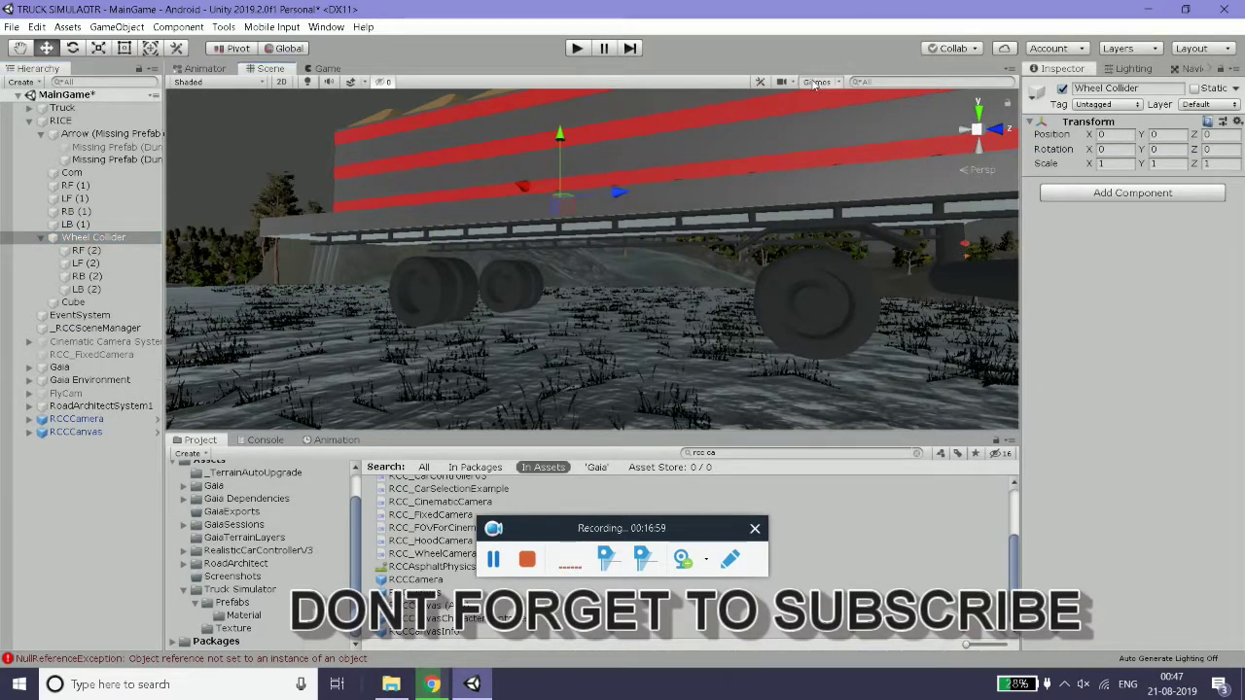
pyautogui.moveTo(568, 223)
pyautogui.mouseDown(button='right')
pyautogui.moveTo(652, 249)
pyautogui.moveTo(570, 350)
pyautogui.mouseUp(button='right')
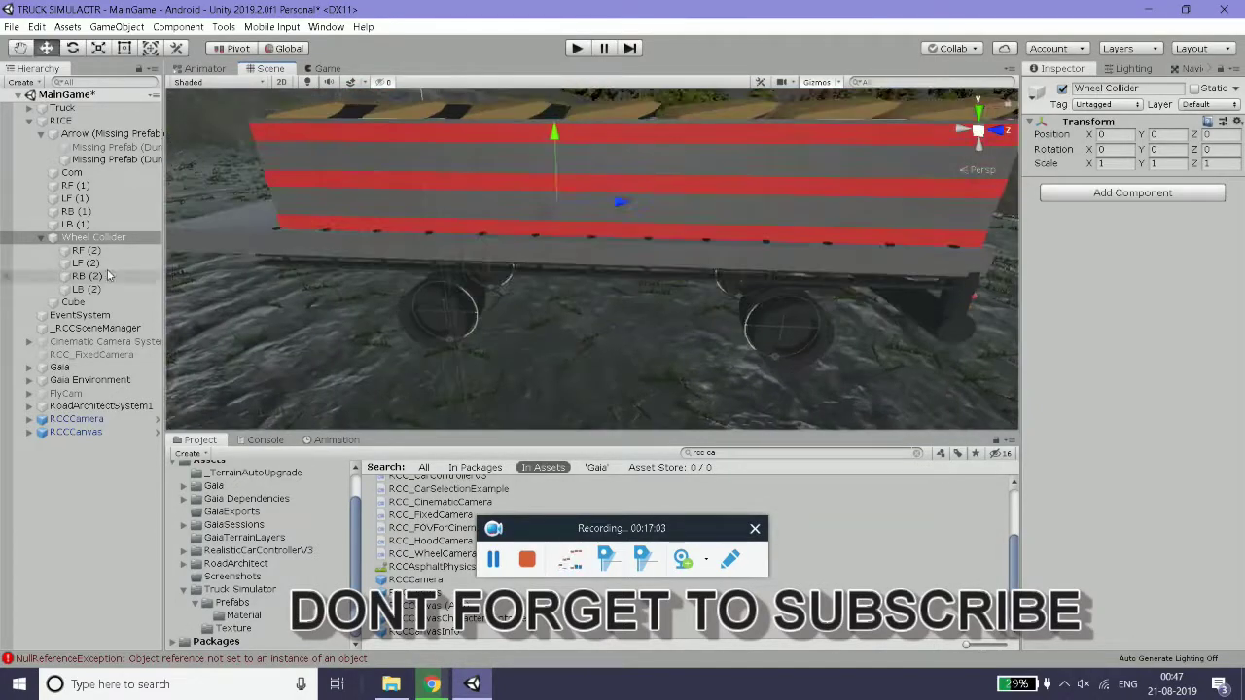
# - Select the four (2) wheel colliders to confirm mass 20, radius 0.37, spring 35000, damper 4500
pyautogui.click(86, 254)
pyautogui.keyDown('ctrl'); pyautogui.click(84, 290); pyautogui.keyUp('ctrl')
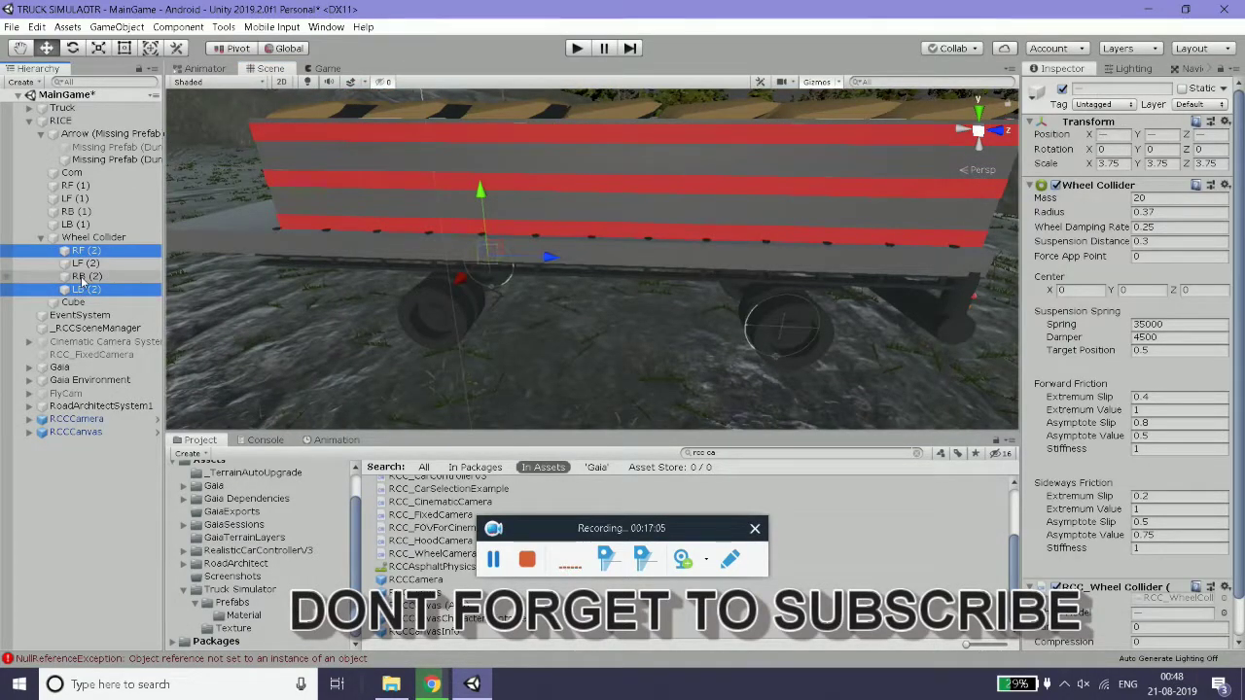
pyautogui.keyDown('shift'); pyautogui.click(83, 280); pyautogui.keyUp('shift')
pyautogui.keyDown('ctrl'); pyautogui.click(84, 290); pyautogui.keyUp('ctrl')
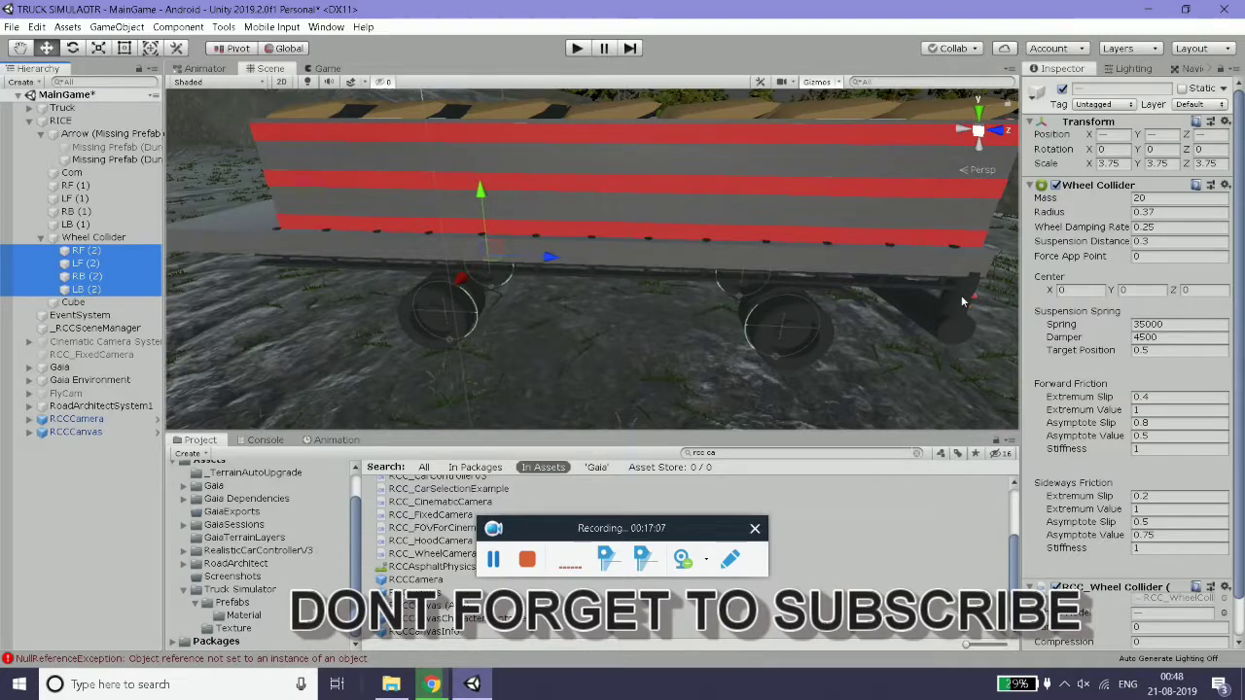
pyautogui.scroll(-1, 1191, 305)
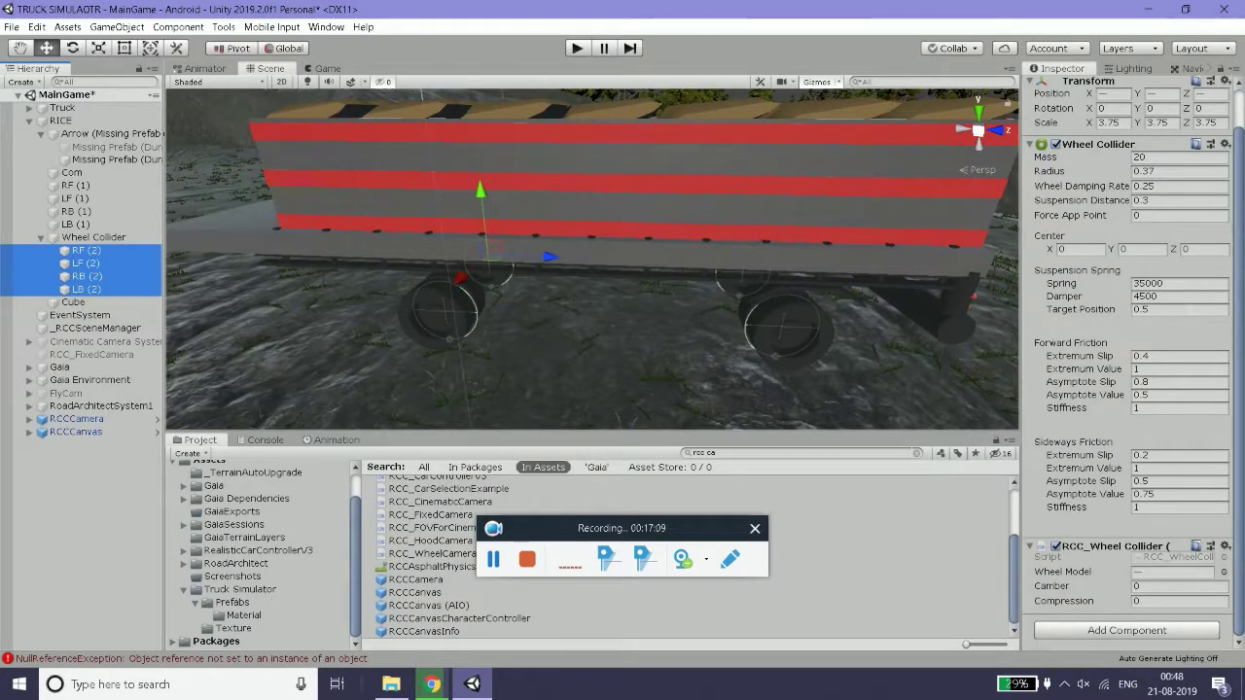
pyautogui.click(94, 237)
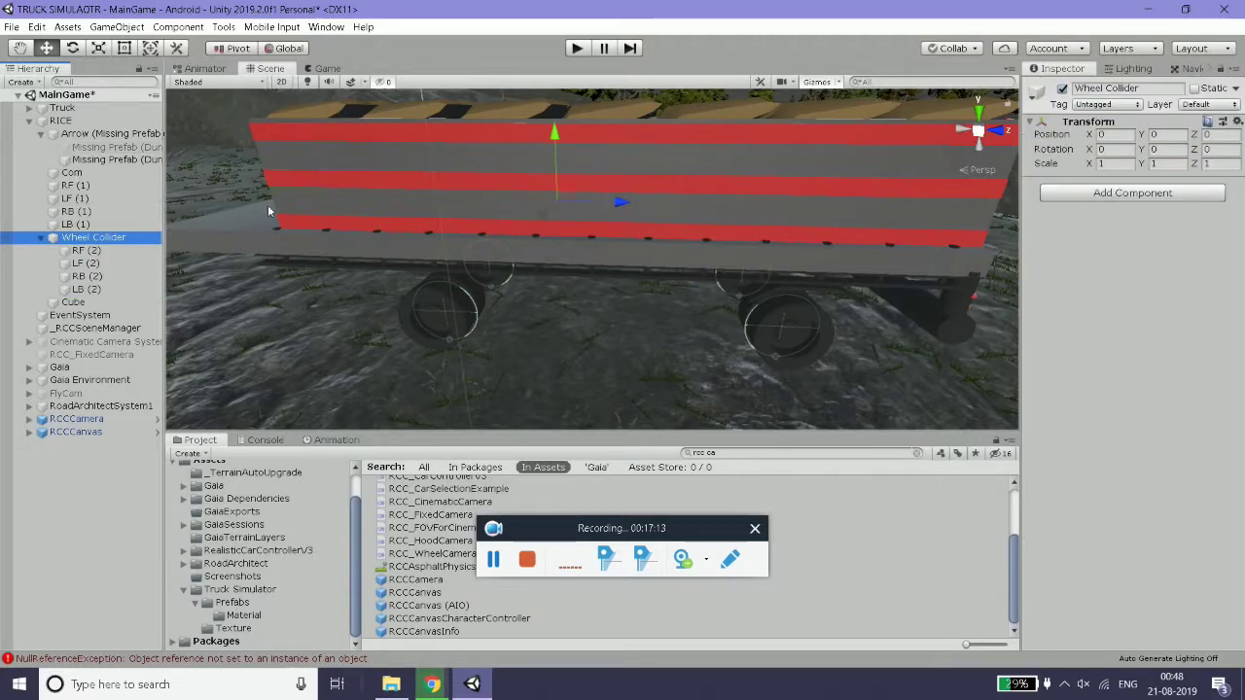
pyautogui.click(60, 122)
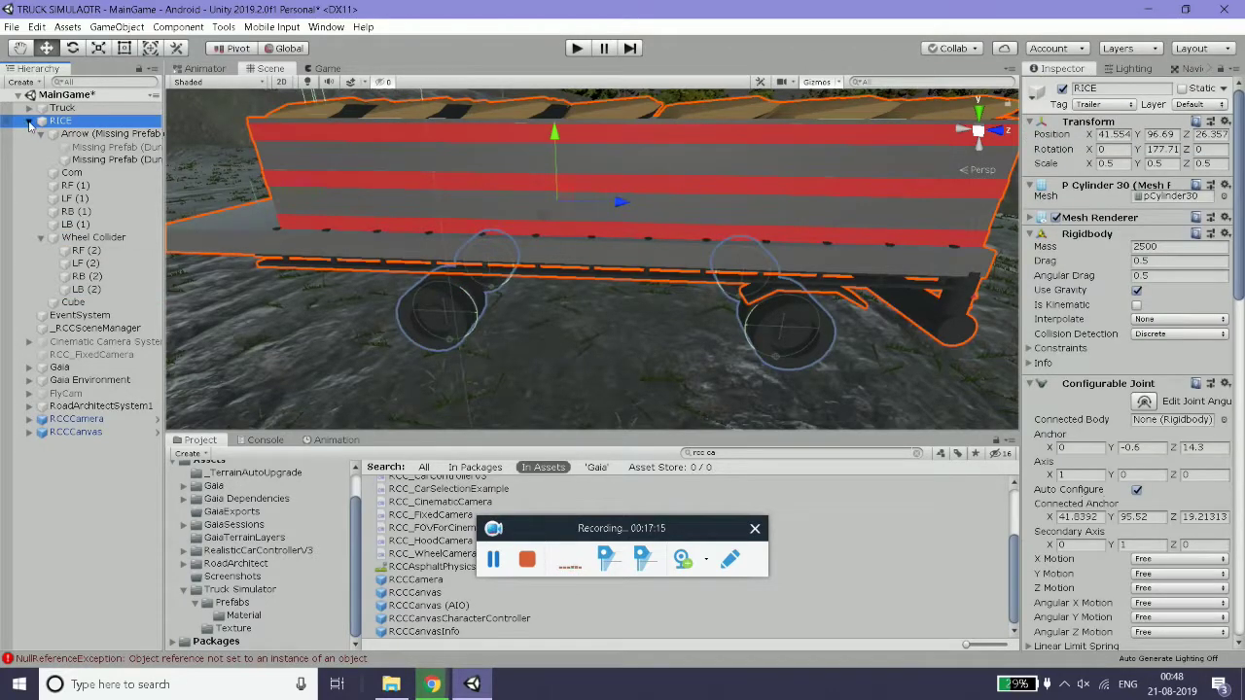
# - Collapse RICE's child list and show the Prefabs folder contents
pyautogui.click(29, 121)
pyautogui.scroll(-1, 465, 263)
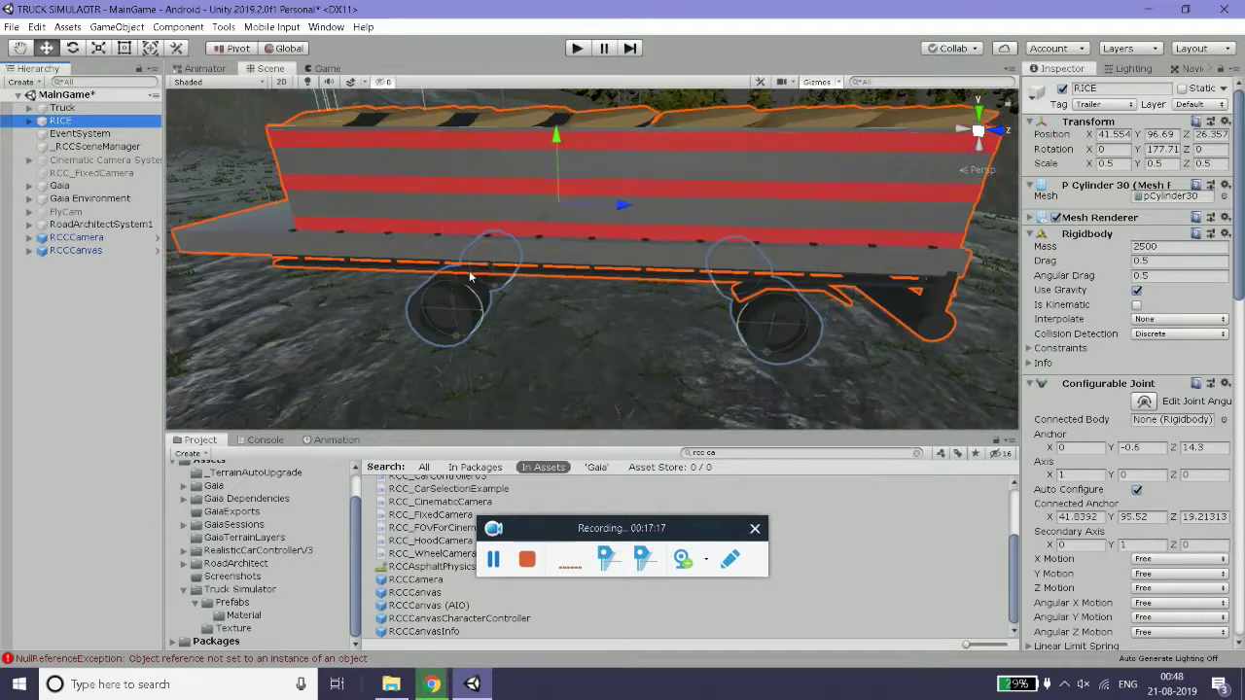
pyautogui.click(234, 603)
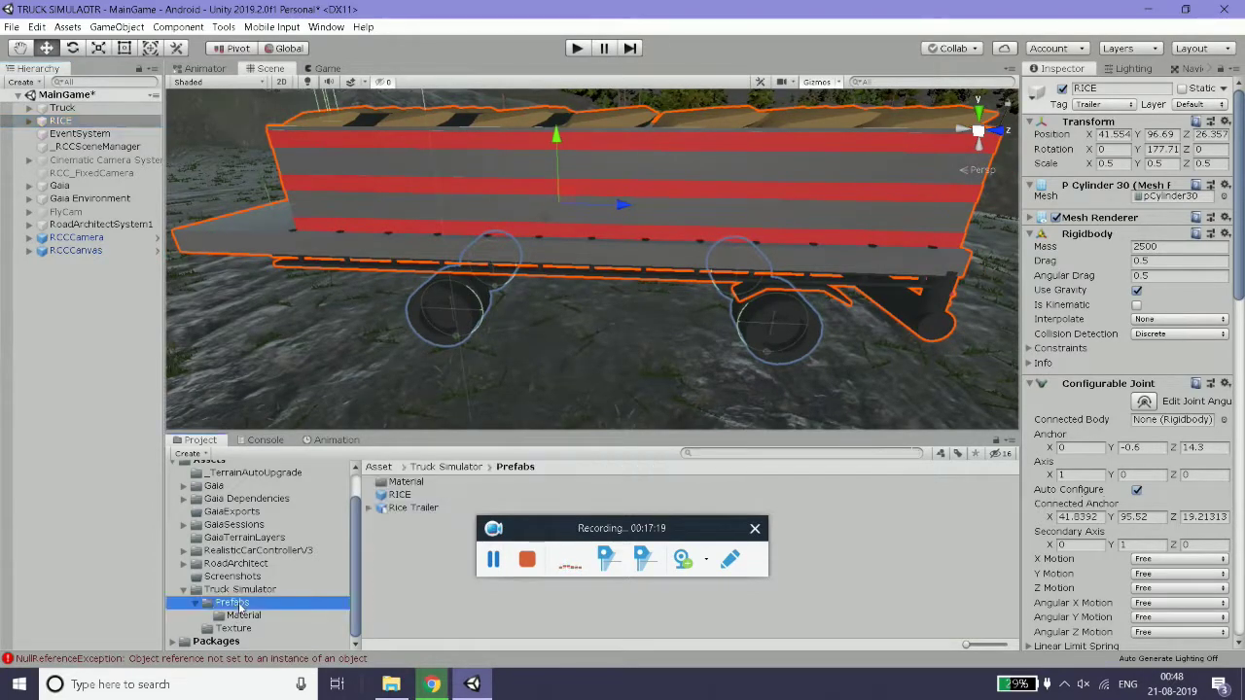
# - Review RICE's Rigidbody mass 2500, Configurable Joint and RCC_Truck Trailer wheel colliders
pyautogui.click(60, 121)
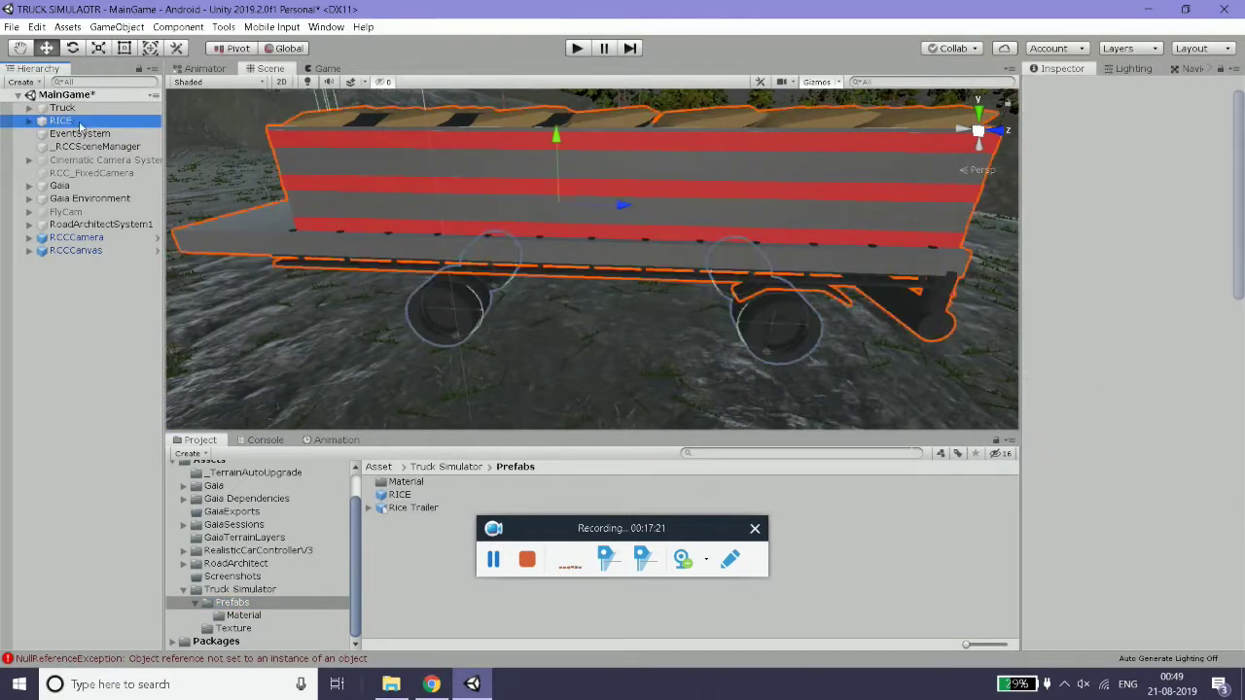
pyautogui.scroll(-3, 1070, 311)
pyautogui.scroll(-3, 1109, 318)
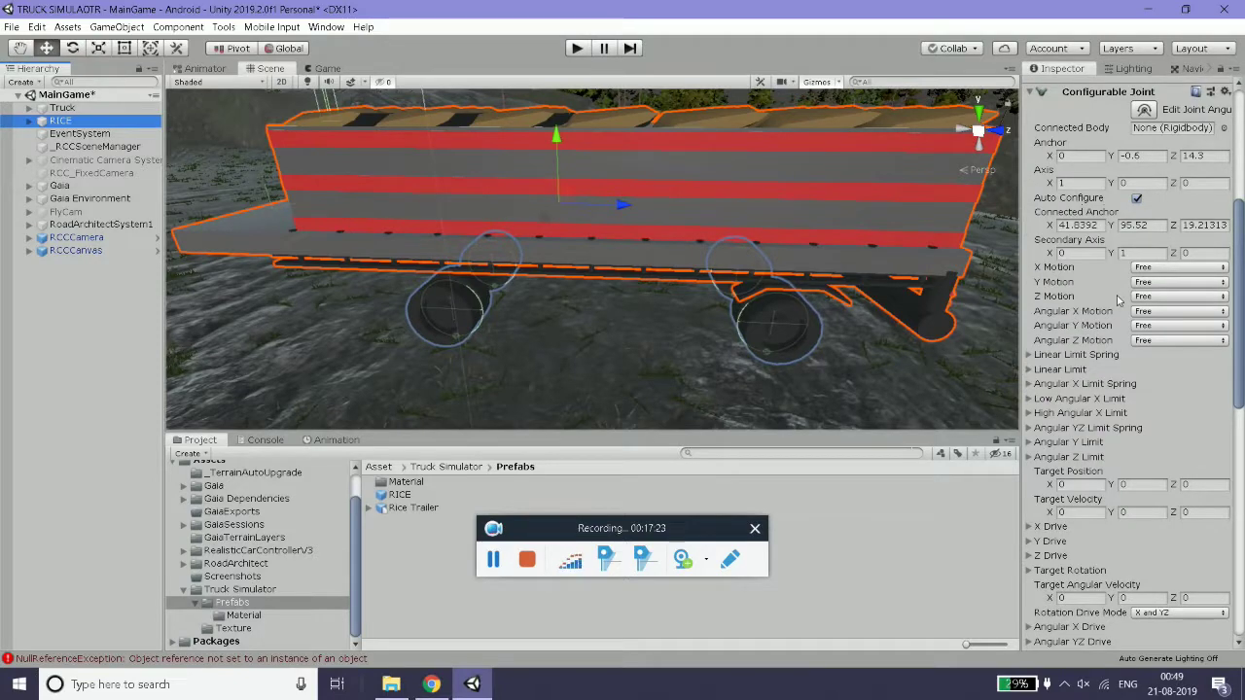
pyautogui.scroll(-5, 1135, 400)
pyautogui.scroll(3, 1149, 493)
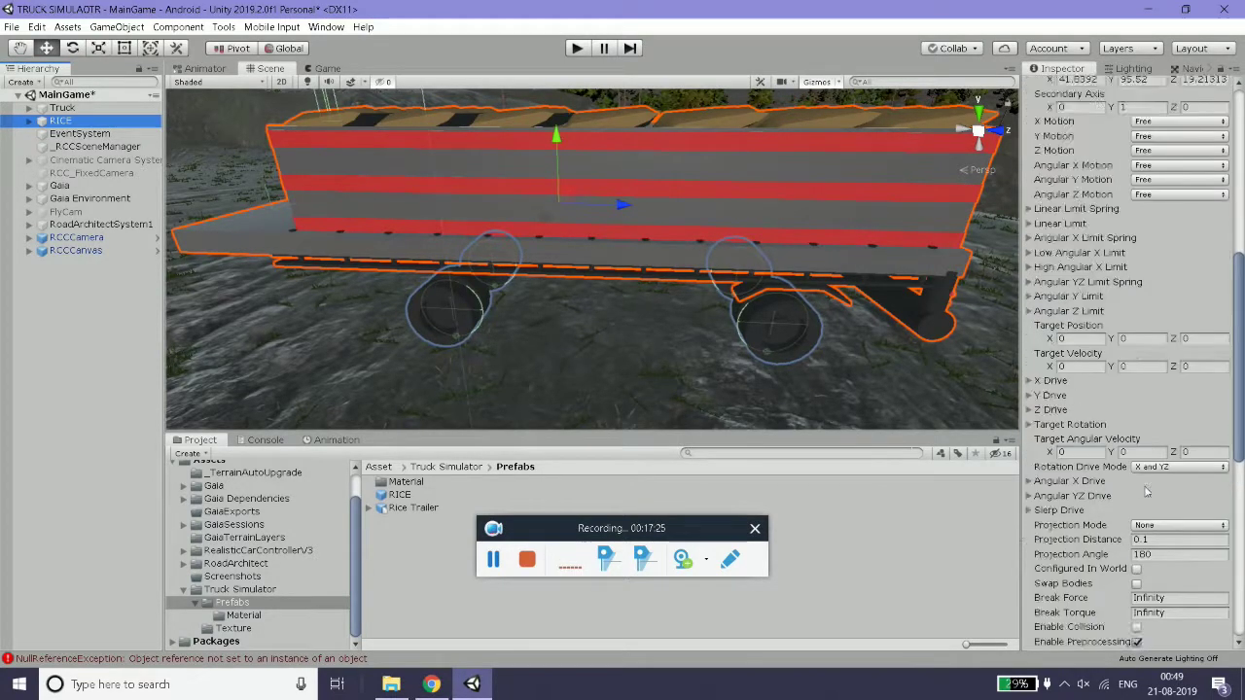
pyautogui.scroll(2, 1157, 361)
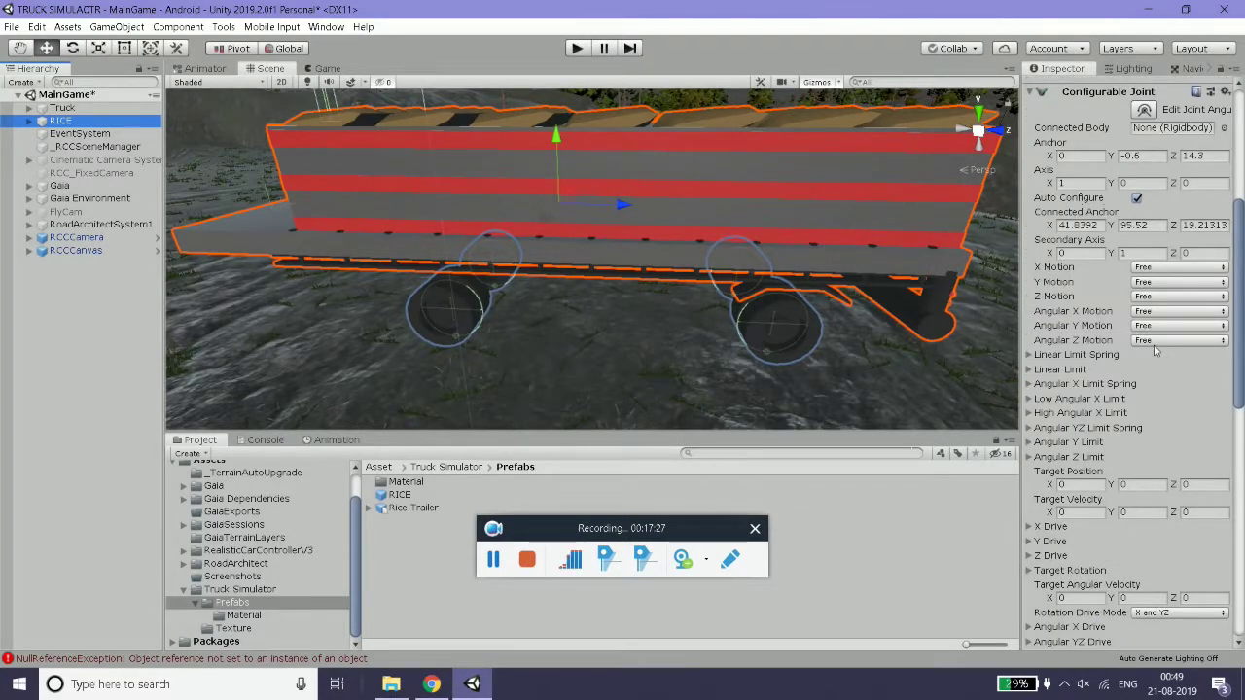
pyautogui.scroll(-3, 1155, 351)
pyautogui.scroll(-3, 1155, 351)
pyautogui.scroll(-2, 1152, 369)
pyautogui.scroll(-1, 1144, 389)
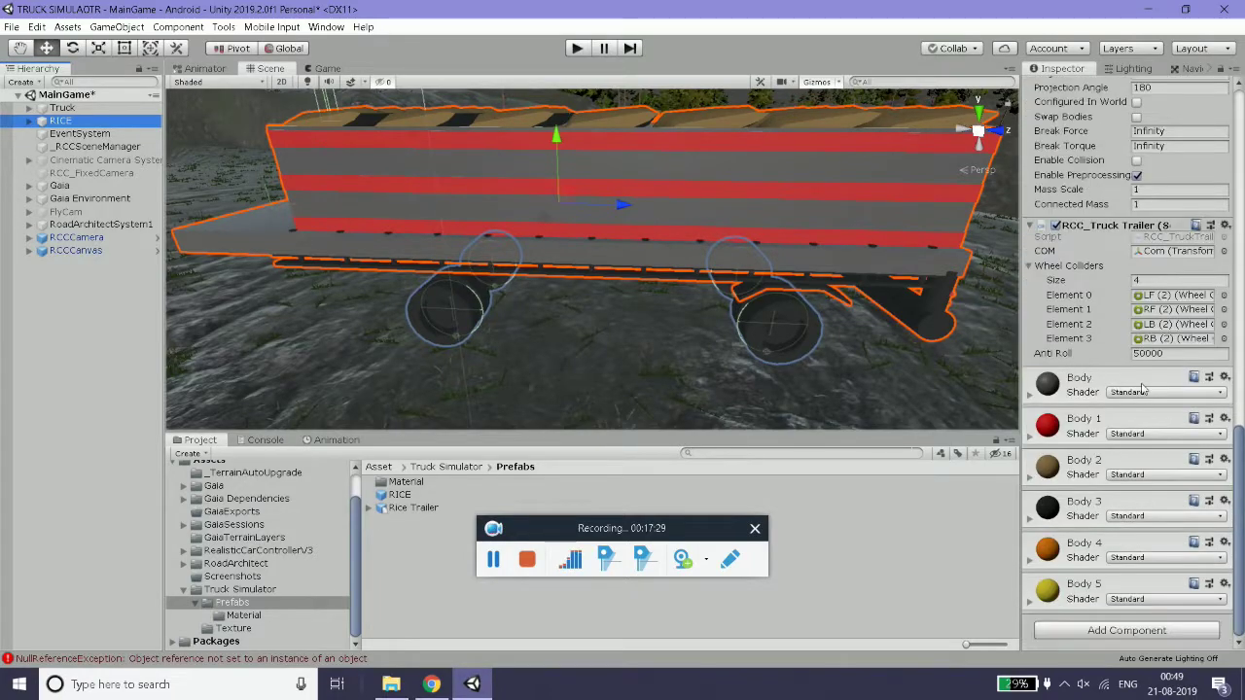
pyautogui.scroll(8, 1141, 413)
# - View the trailer's end up close, then reselect RICE to add another component
pyautogui.moveTo(569, 288)
pyautogui.keyDown('alt'); pyautogui.mouseDown()
pyautogui.moveTo(629, 283)
pyautogui.moveTo(564, 279)
pyautogui.moveTo(590, 279)
pyautogui.mouseUp(); pyautogui.keyUp('alt')
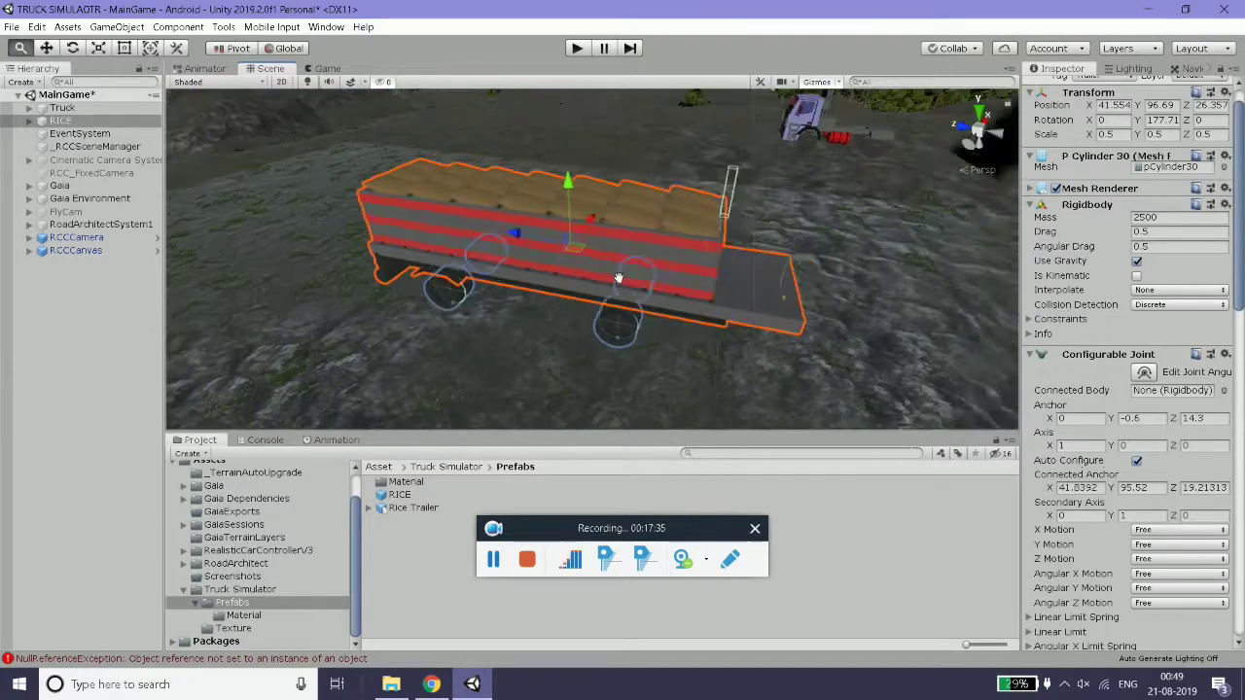
pyautogui.scroll(5, 591, 279)
pyautogui.moveTo(591, 280); pyautogui.dragTo(681, 282, button='right')
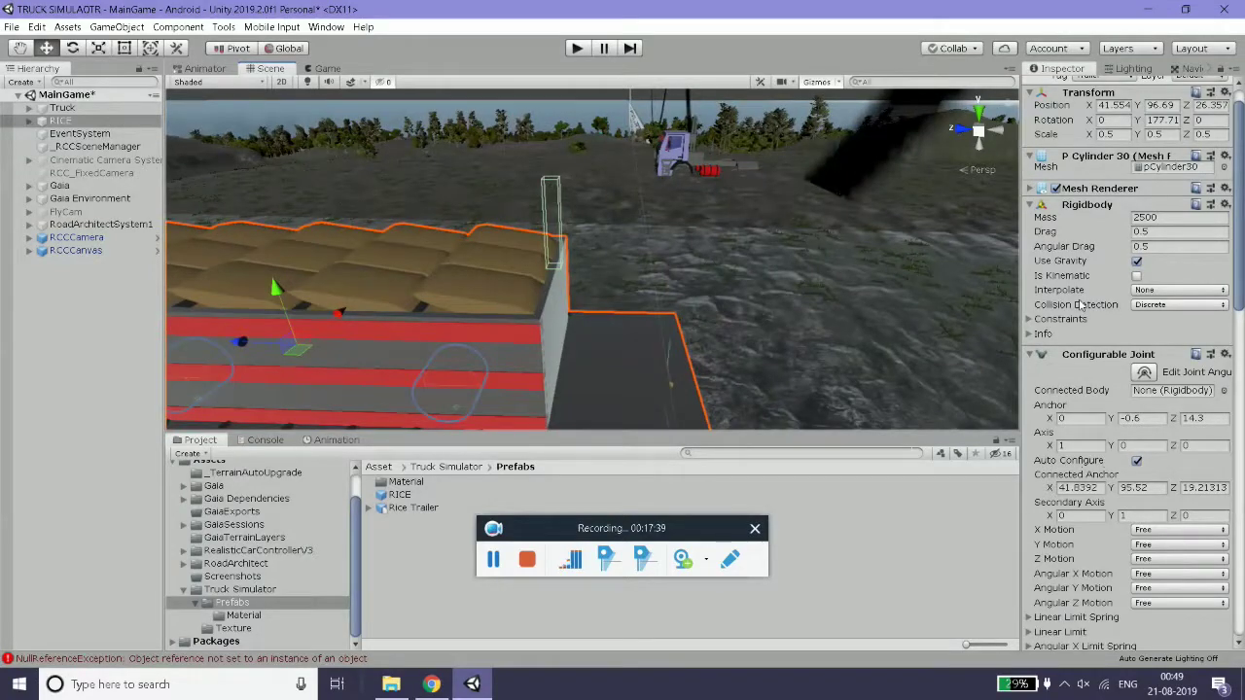
pyautogui.scroll(1, 1079, 304)
pyautogui.click(25, 124)
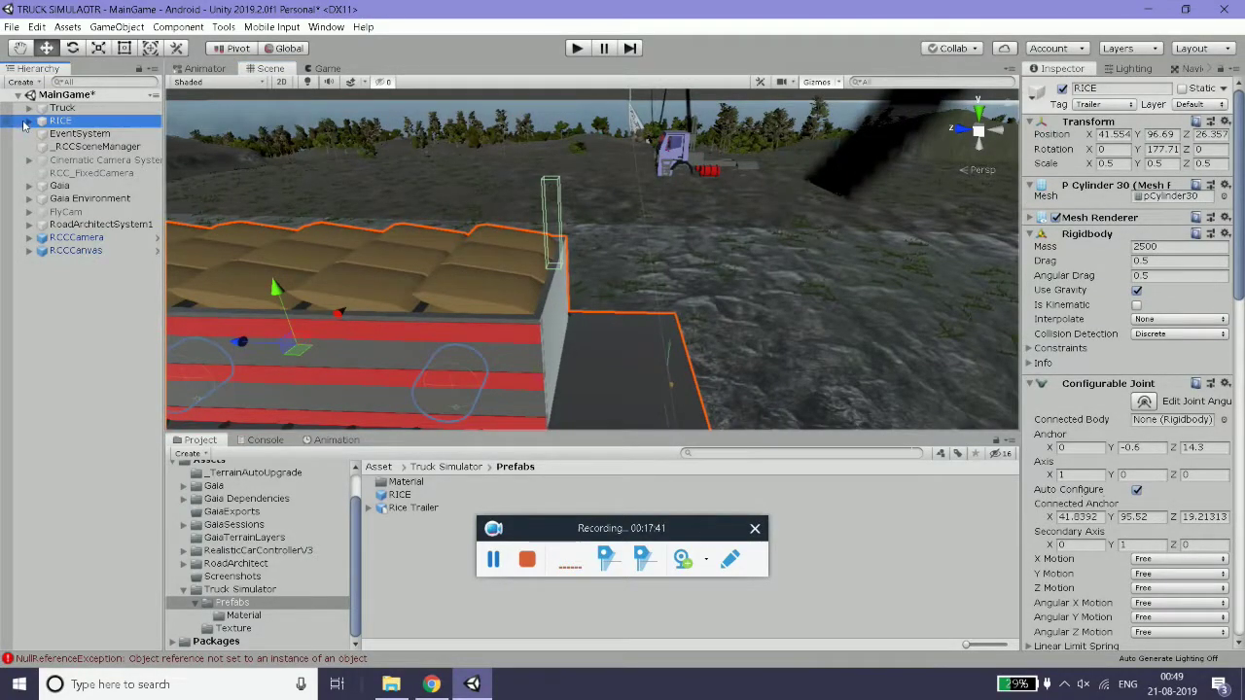
pyautogui.scroll(-10, 1118, 389)
pyautogui.scroll(-10, 1148, 438)
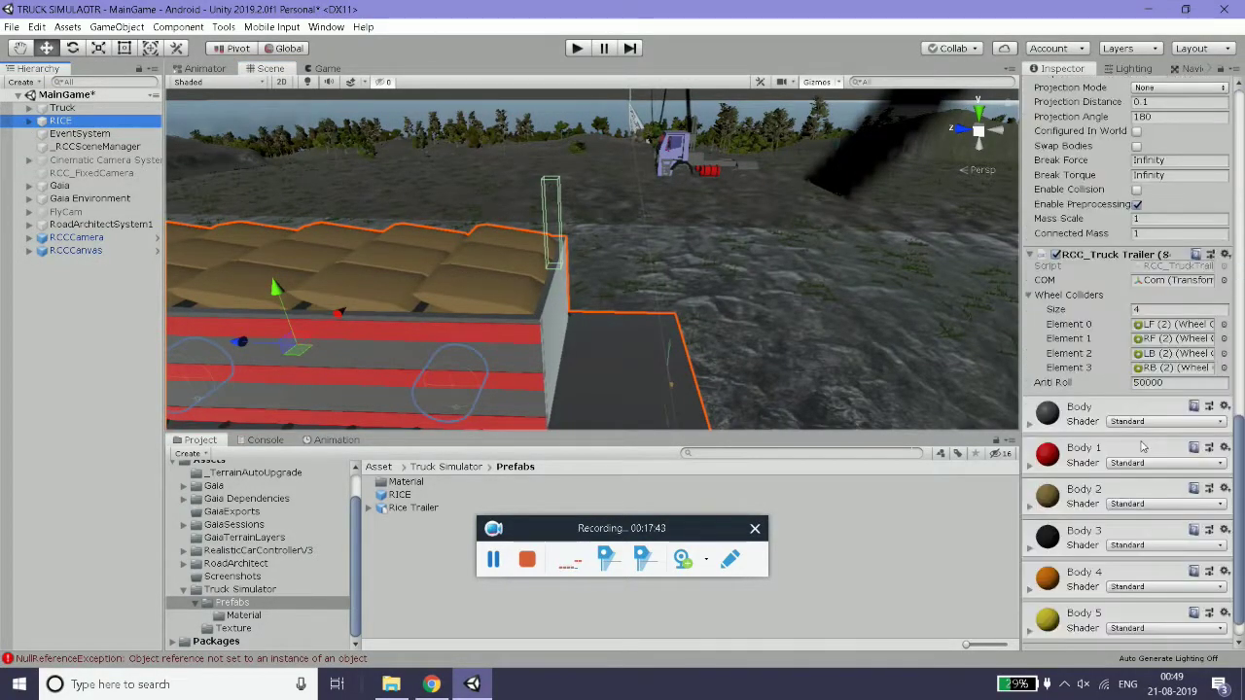
pyautogui.scroll(-1, 1151, 444)
pyautogui.click(1131, 634)
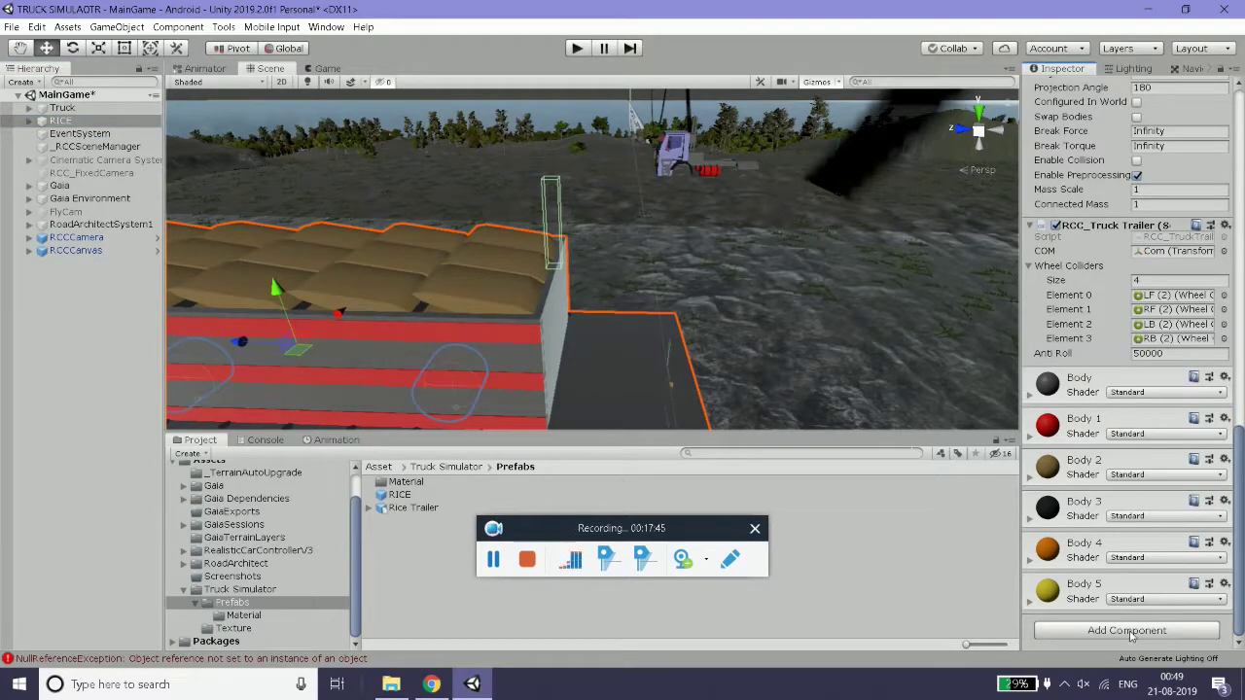
# - Add a Box Collider component to the RICE trailer
pyautogui.click(1129, 630)
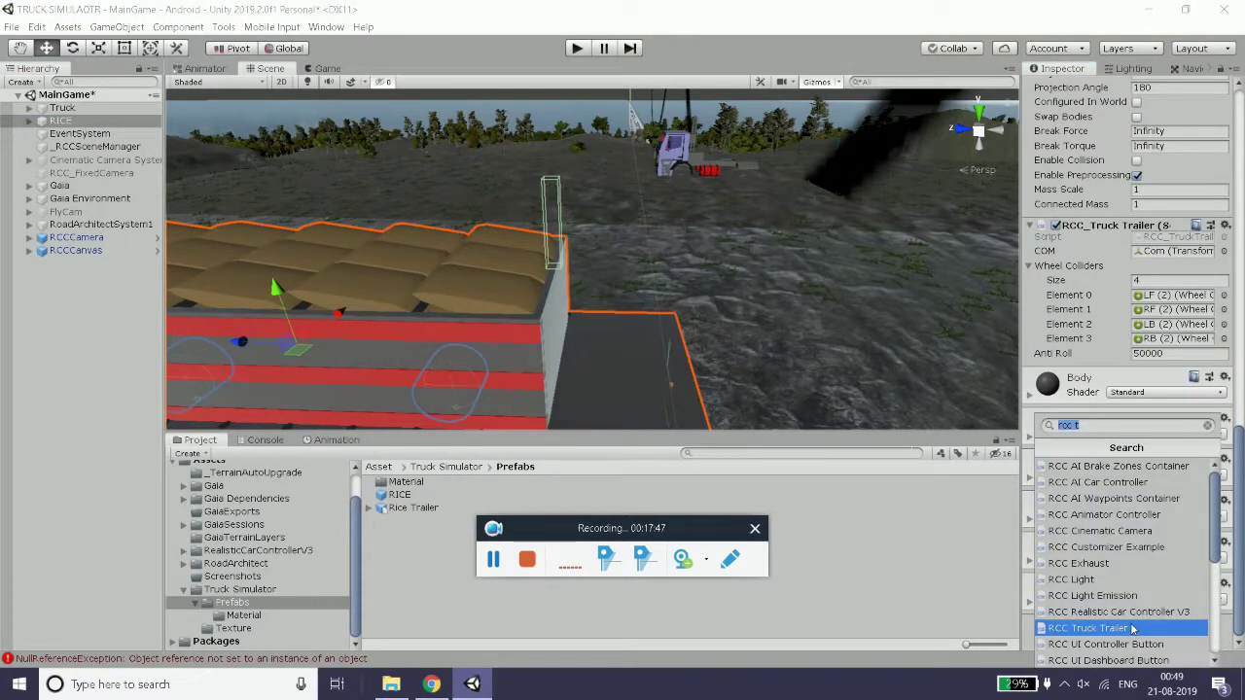
pyautogui.scroll(-3, 1132, 629)
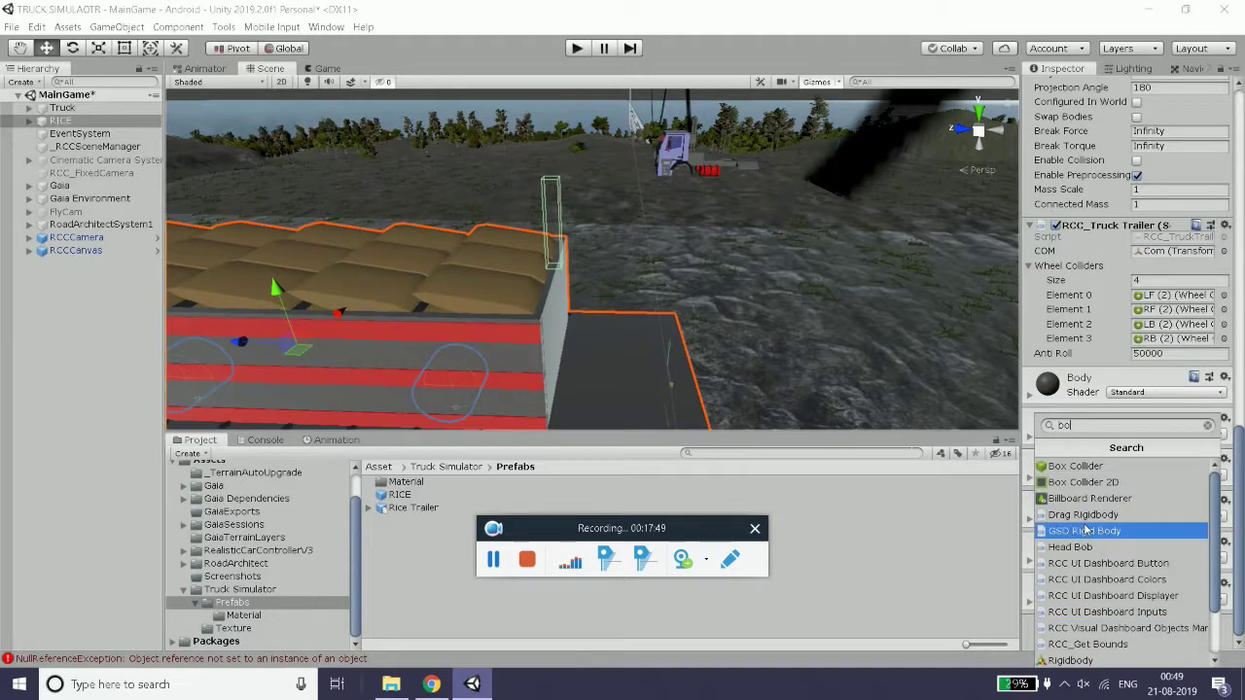
pyautogui.click(515, 305)
pyautogui.moveTo(516, 298)
pyautogui.keyDown('alt'); pyautogui.mouseDown()
pyautogui.moveTo(515, 280)
pyautogui.moveTo(461, 280)
pyautogui.mouseUp(); pyautogui.keyUp('alt')
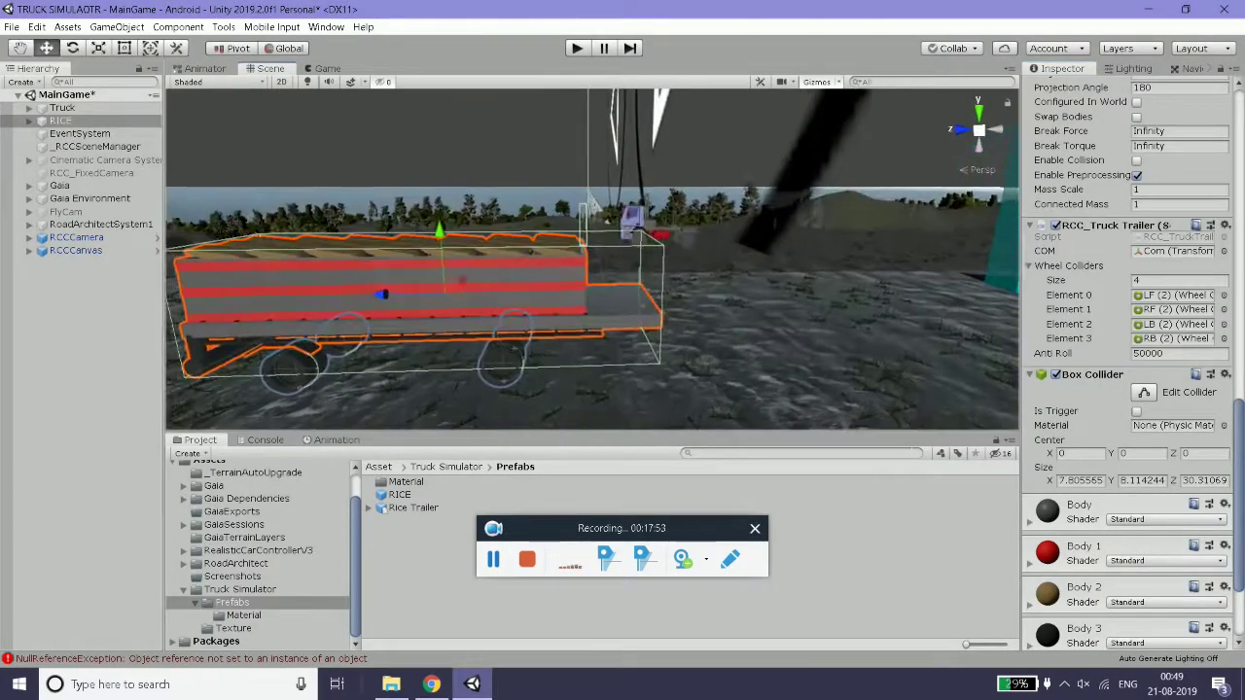
# - Edit the Box Collider, pulling its front face back to about 24.3 units long
pyautogui.click(1145, 393)
pyautogui.moveTo(648, 296); pyautogui.dragTo(584, 296)
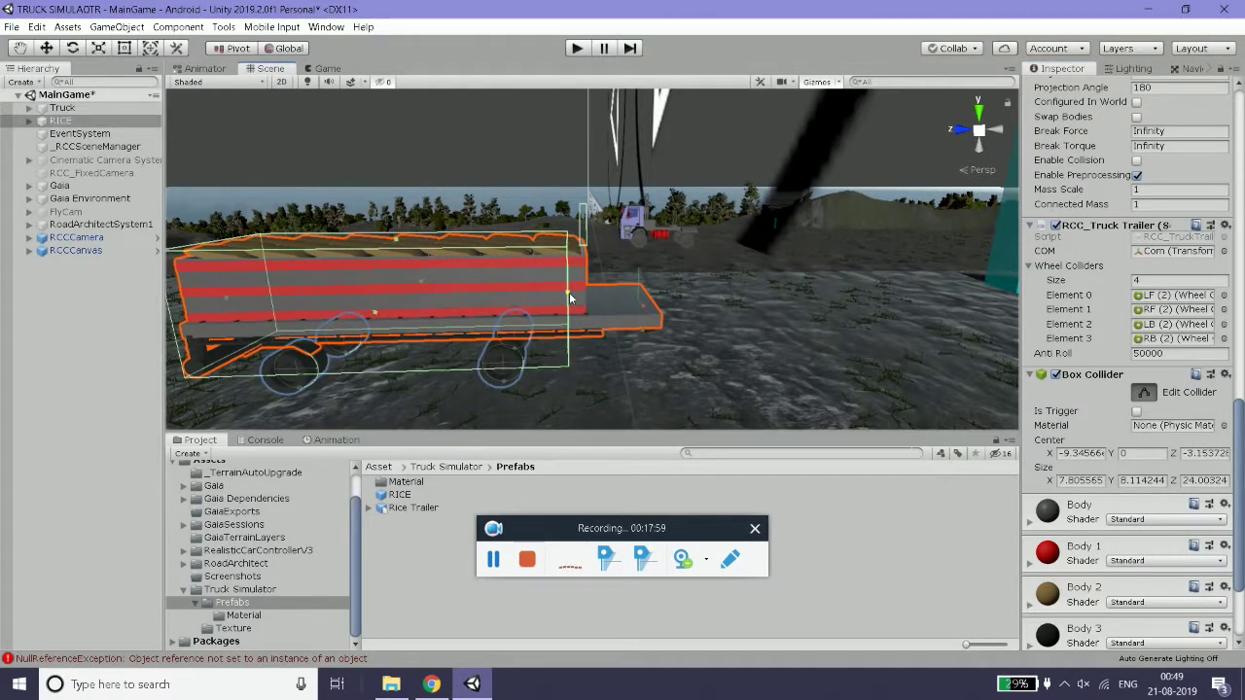
pyautogui.moveTo(571, 298)
pyautogui.keyDown('alt'); pyautogui.mouseDown()
pyautogui.moveTo(626, 224)
pyautogui.moveTo(545, 292)
pyautogui.mouseUp(); pyautogui.keyUp('alt')
pyautogui.keyDown('alt'); pyautogui.moveTo(544, 292); pyautogui.dragTo(474, 353, button='right'); pyautogui.keyUp('alt')
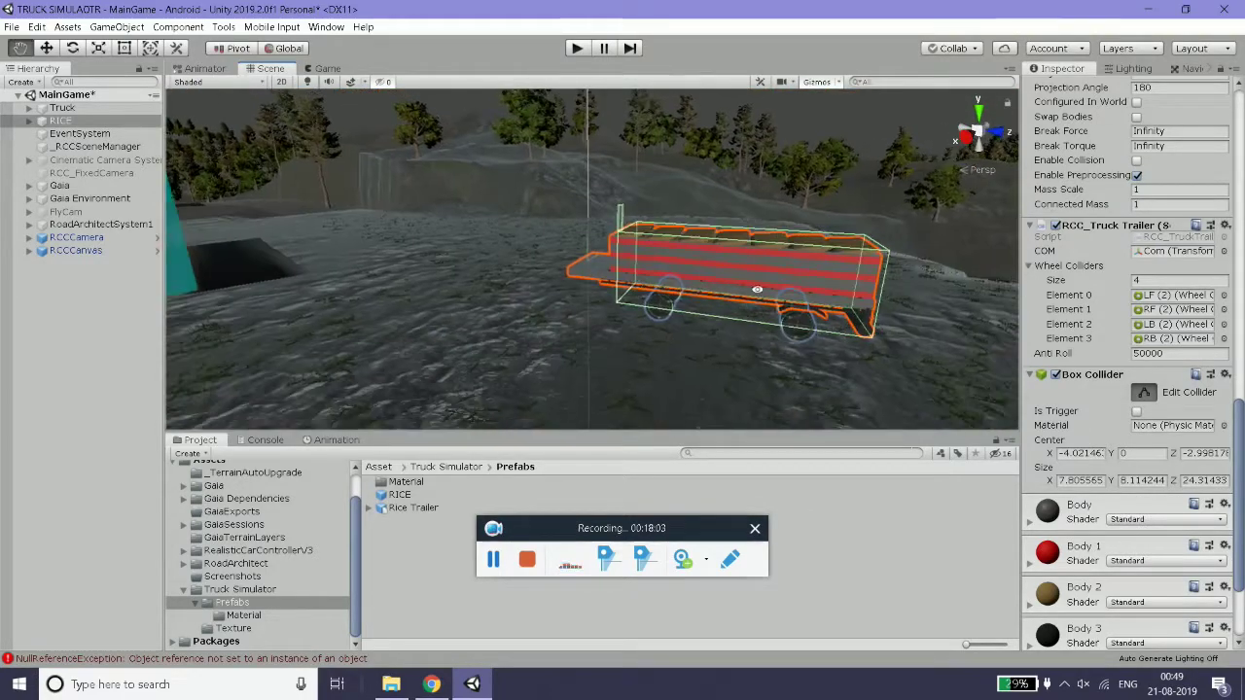
pyautogui.scroll(10, 1184, 360)
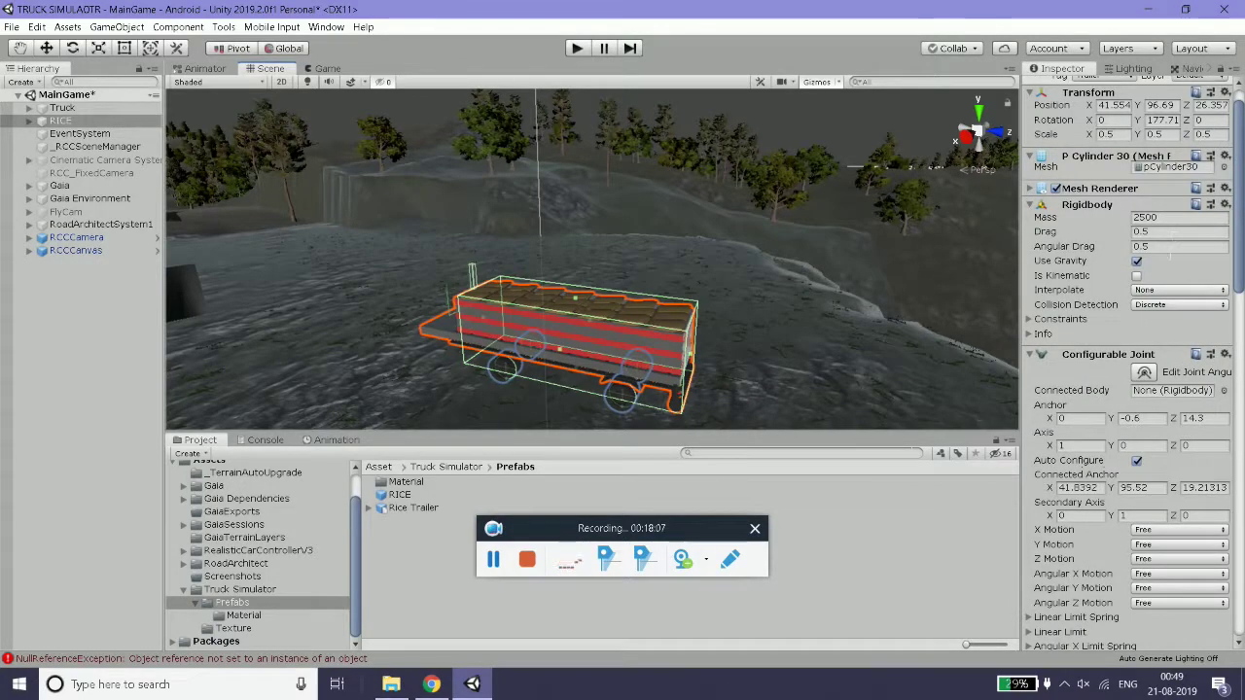
pyautogui.moveTo(462, 316)
pyautogui.keyDown('alt'); pyautogui.mouseDown()
pyautogui.moveTo(685, 341)
pyautogui.moveTo(597, 322)
pyautogui.mouseUp(); pyautogui.keyUp('alt')
# - Enter play mode, watch the trailer, then drive the truck forward with W in the Game view
pyautogui.click(576, 48)
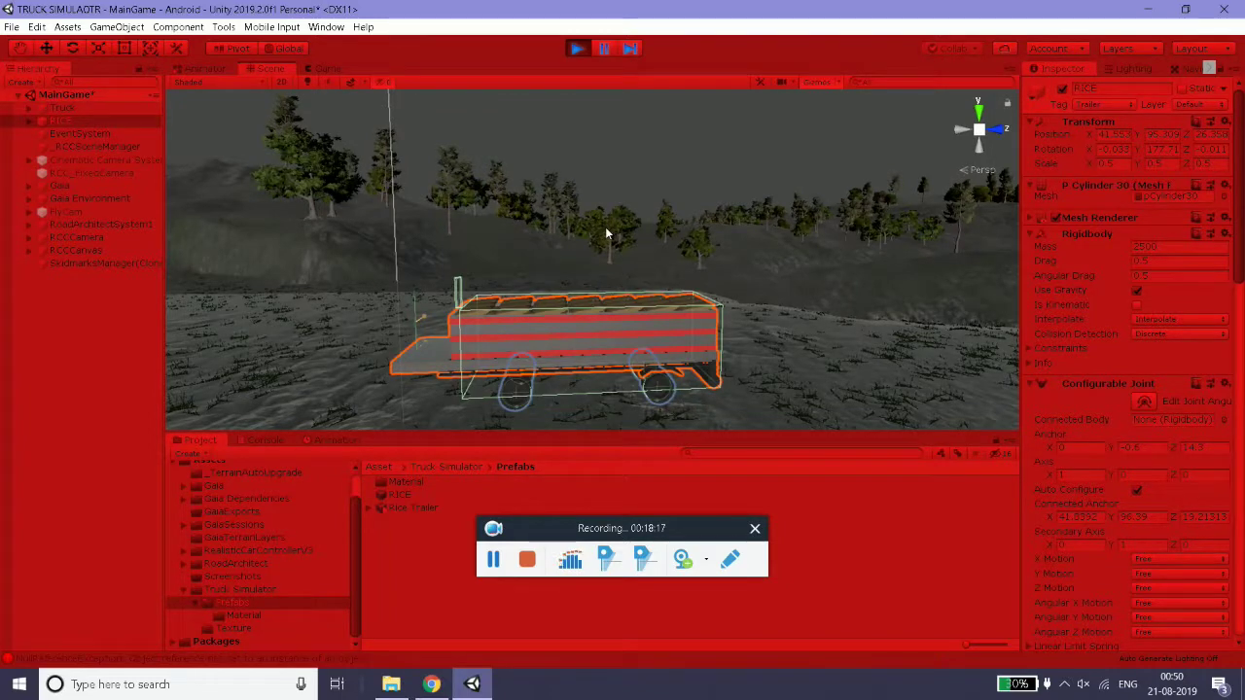
pyautogui.moveTo(606, 227)
pyautogui.keyDown('alt'); pyautogui.mouseDown()
pyautogui.moveTo(673, 204)
pyautogui.moveTo(588, 236)
pyautogui.moveTo(464, 222)
pyautogui.moveTo(453, 203)
pyautogui.moveTo(586, 281)
pyautogui.moveTo(591, 304)
pyautogui.mouseUp(); pyautogui.keyUp('alt')
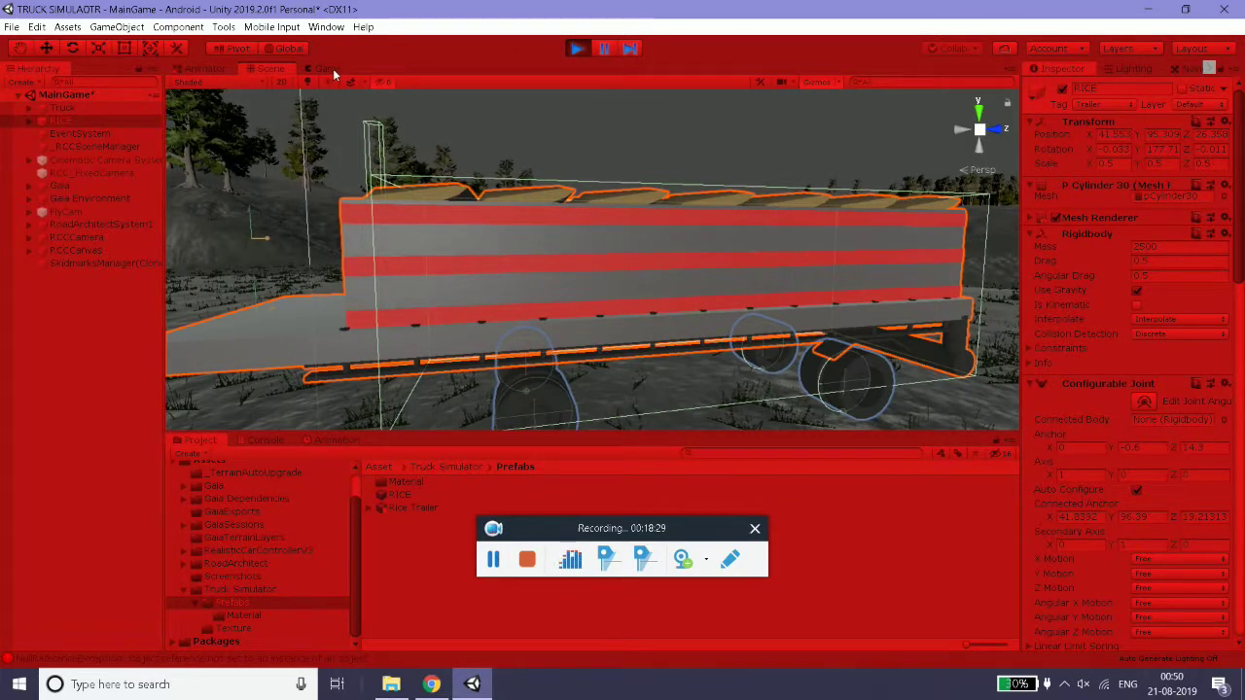
pyautogui.scroll(-10, 425, 199)
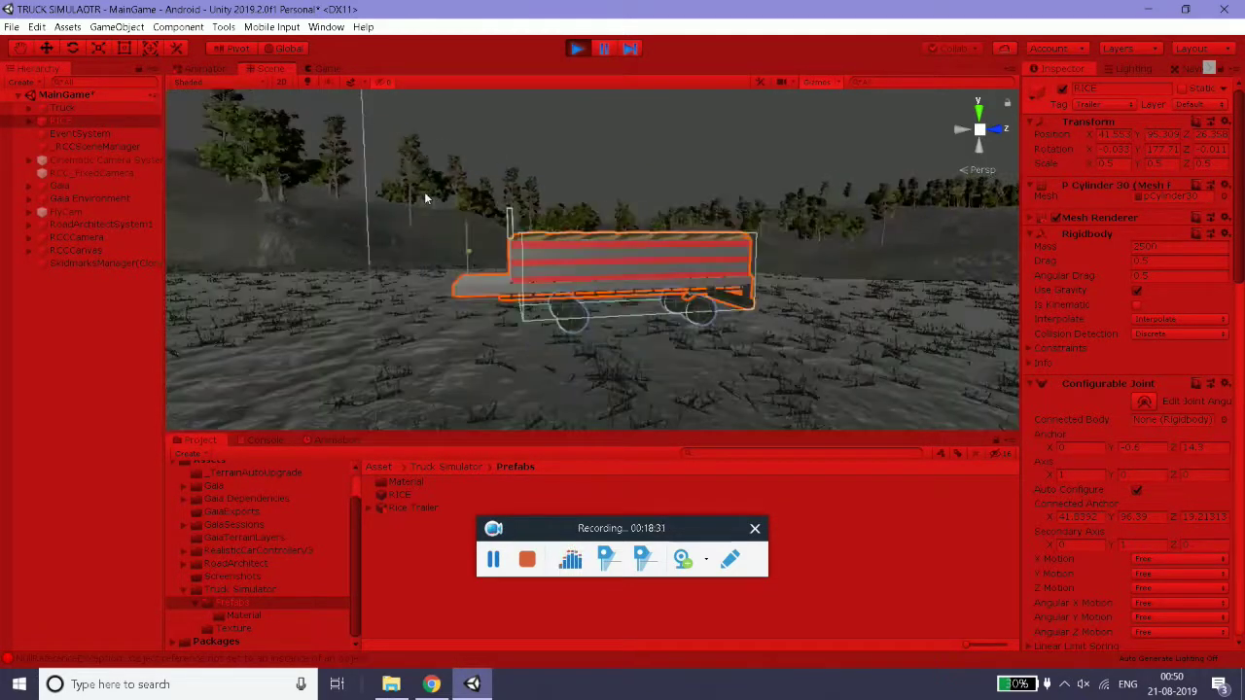
pyautogui.moveTo(425, 198)
pyautogui.keyDown('alt'); pyautogui.mouseDown()
pyautogui.moveTo(588, 199)
pyautogui.moveTo(546, 246)
pyautogui.mouseUp(); pyautogui.keyUp('alt')
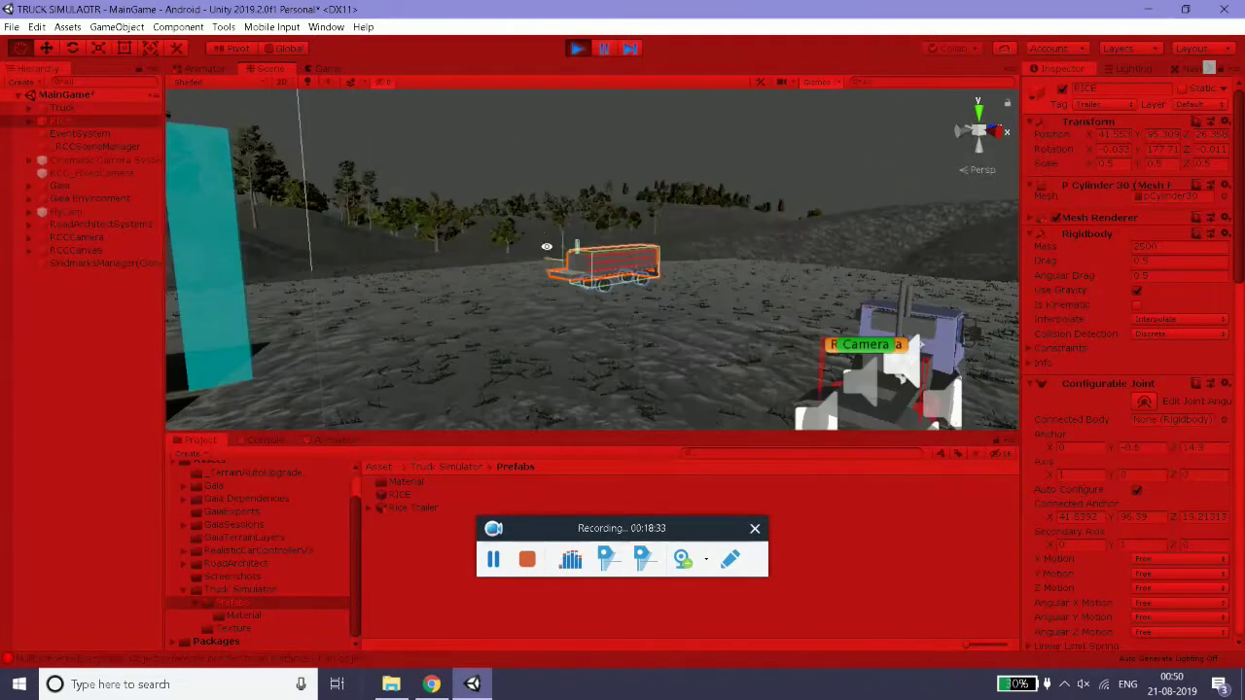
pyautogui.keyDown('alt'); pyautogui.moveTo(803, 118); pyautogui.dragTo(522, 227); pyautogui.keyUp('alt')
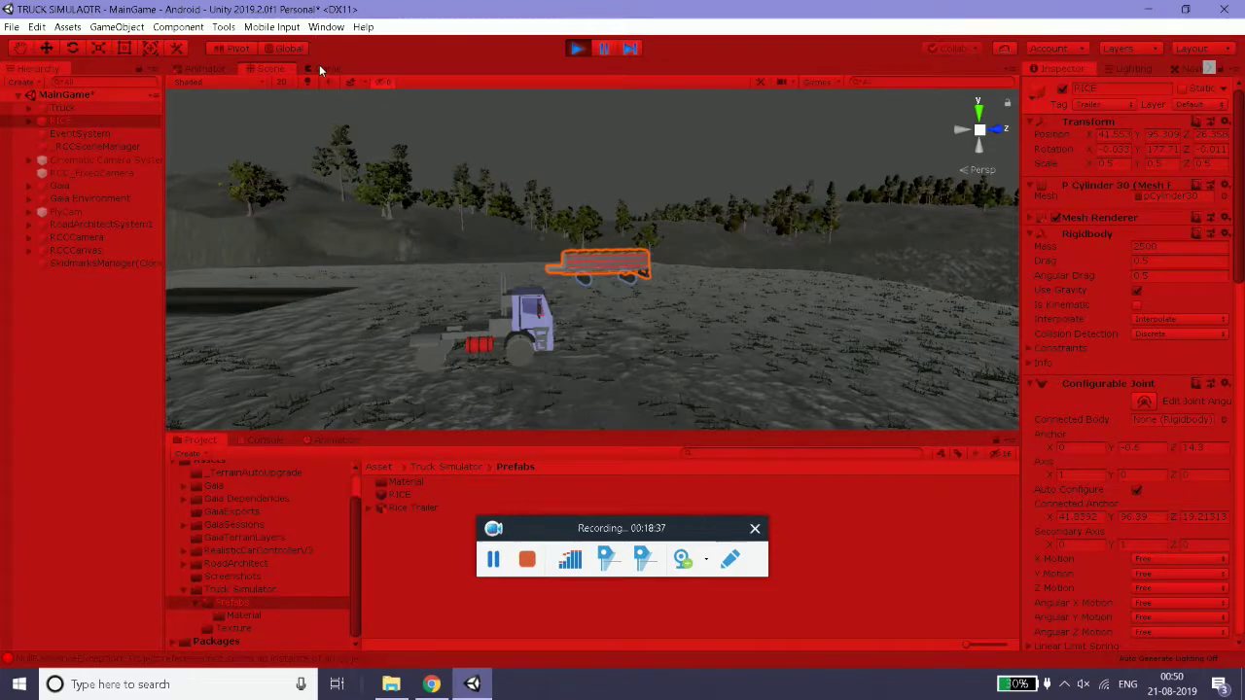
pyautogui.click(319, 66)
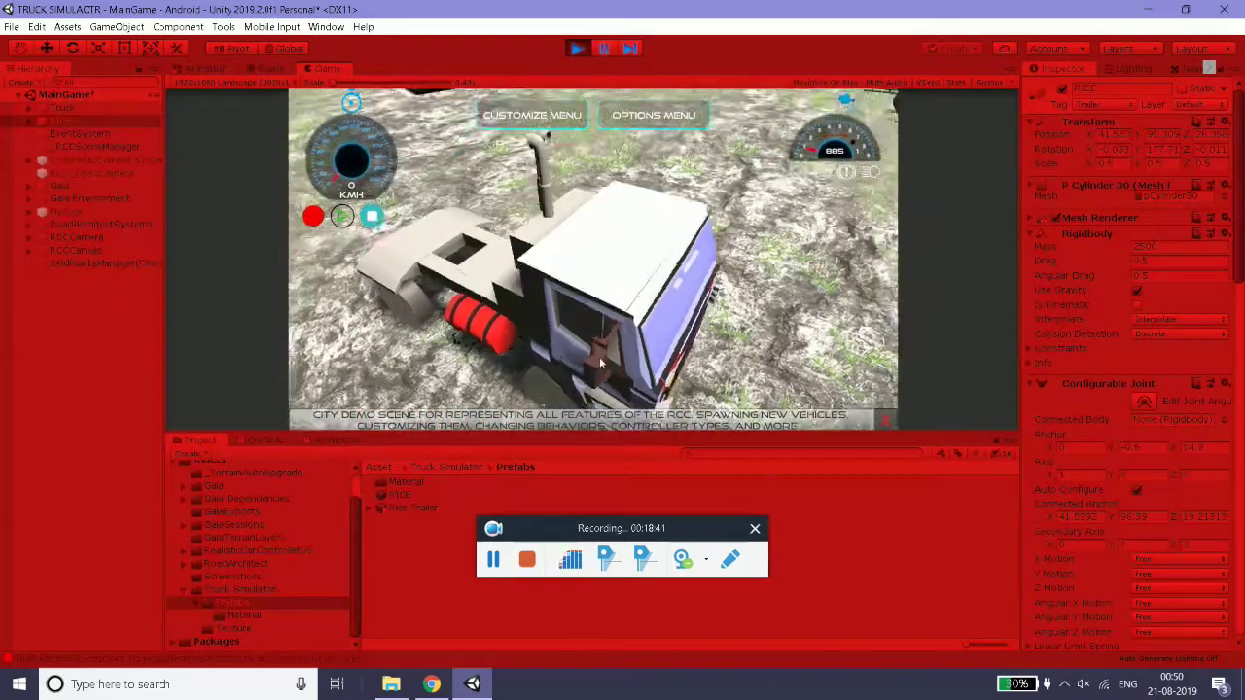
pyautogui.press('w')
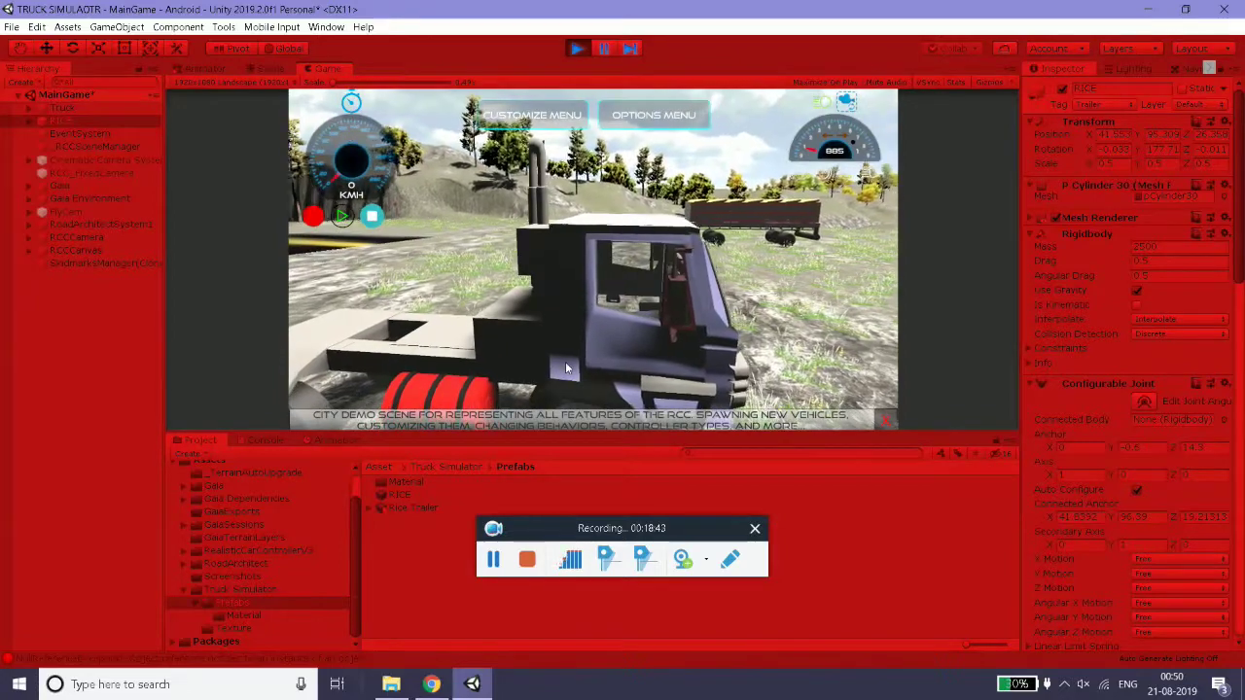
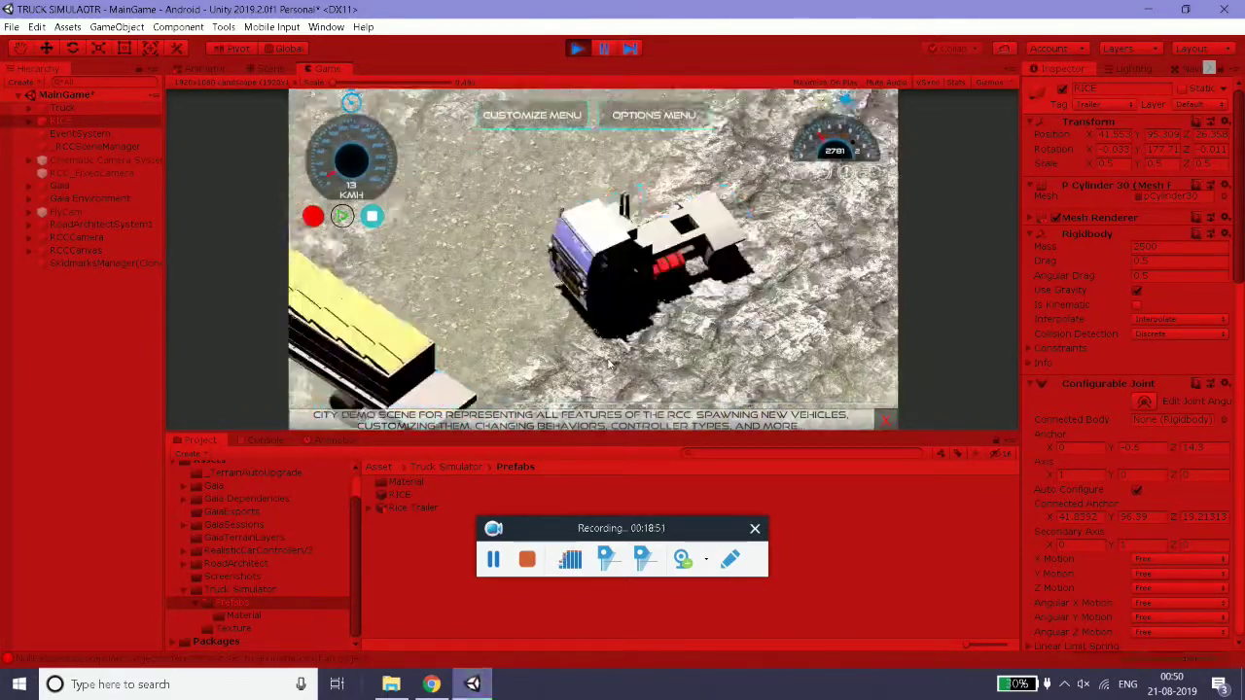
# - Drive the truck forward with the chase camera, check the Scene view, then maximize the Game view
pyautogui.press('Up')
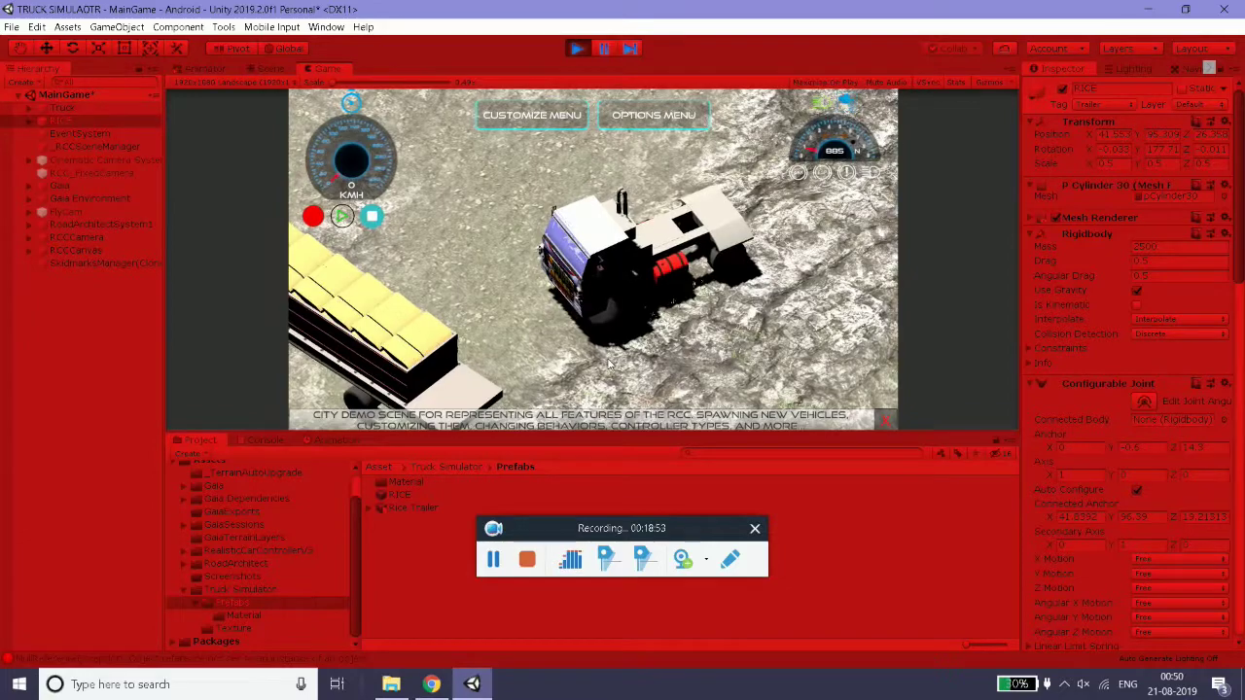
pyautogui.press('c')
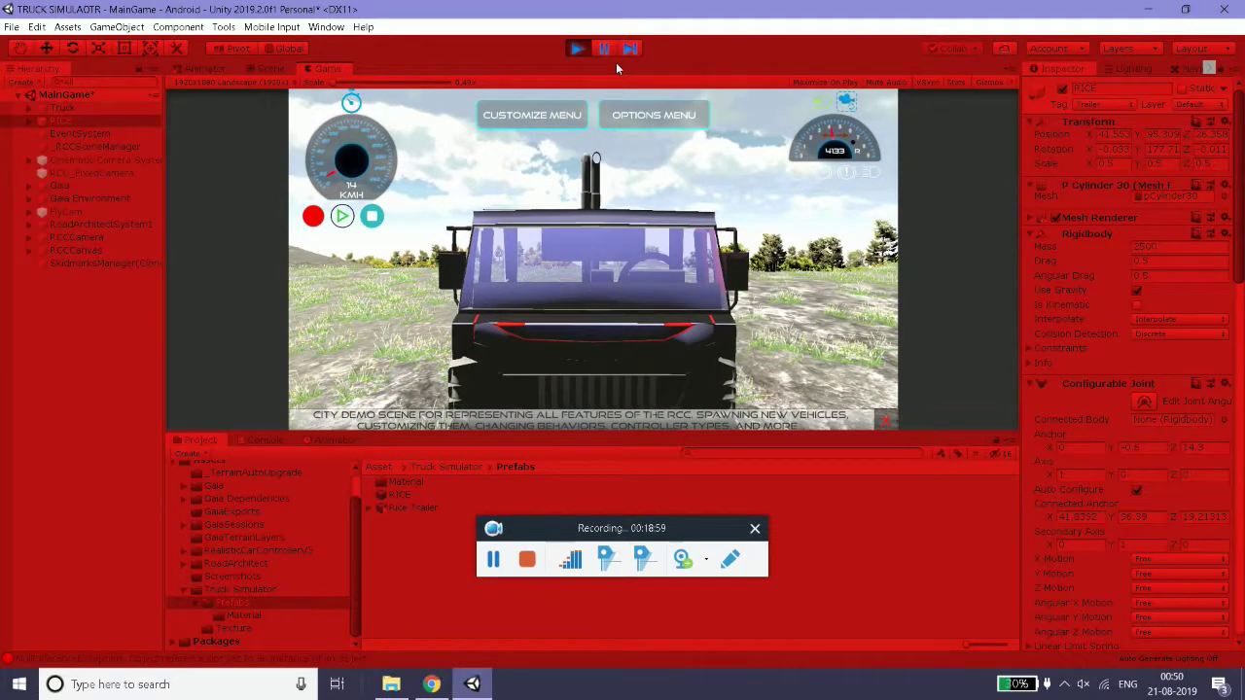
pyautogui.click(606, 49)
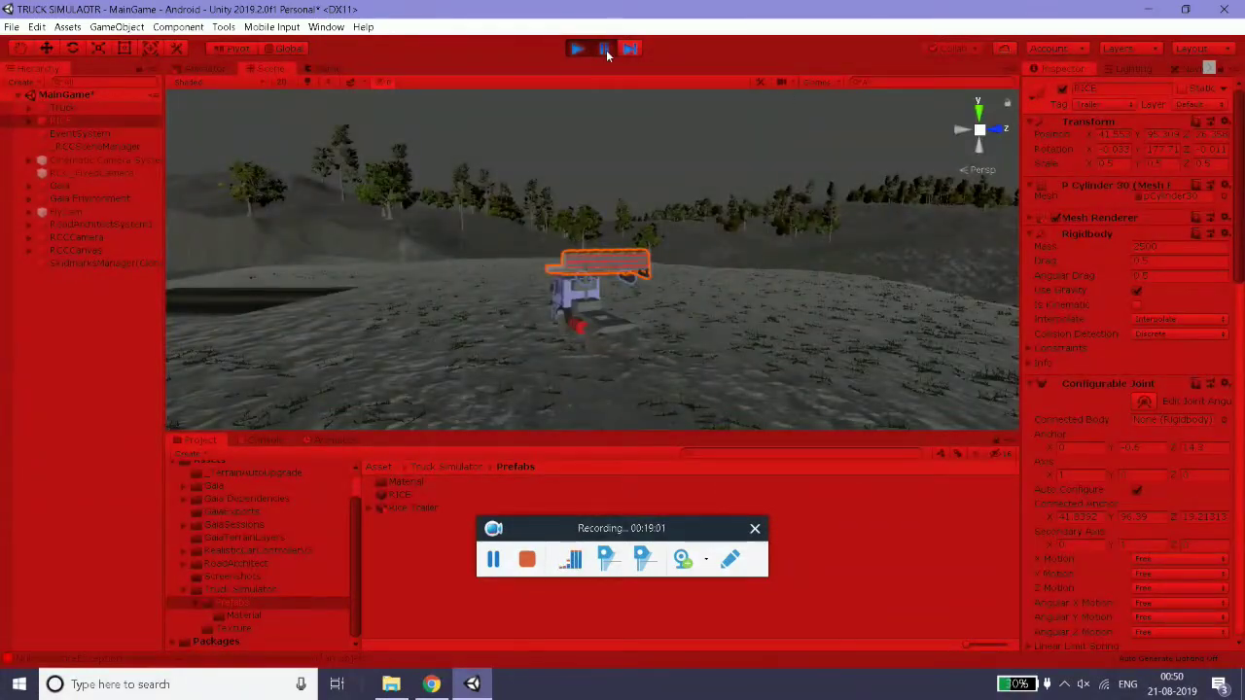
pyautogui.click(345, 69)
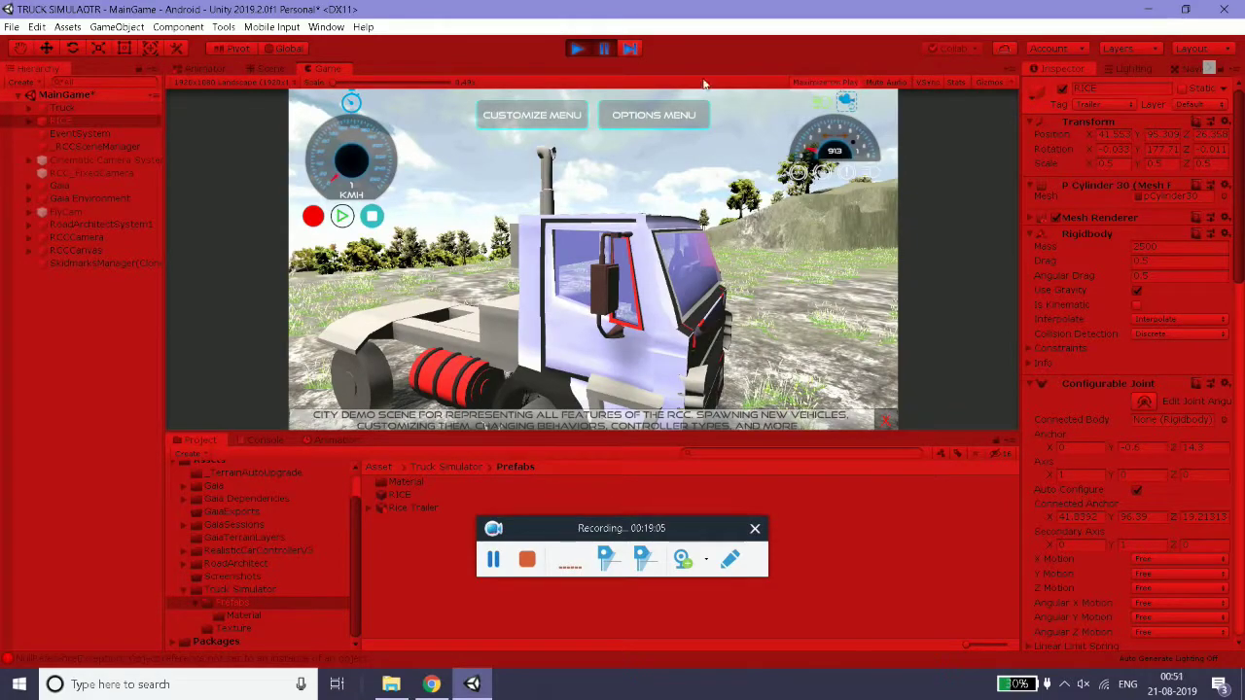
pyautogui.hotkey('shift', 'space')
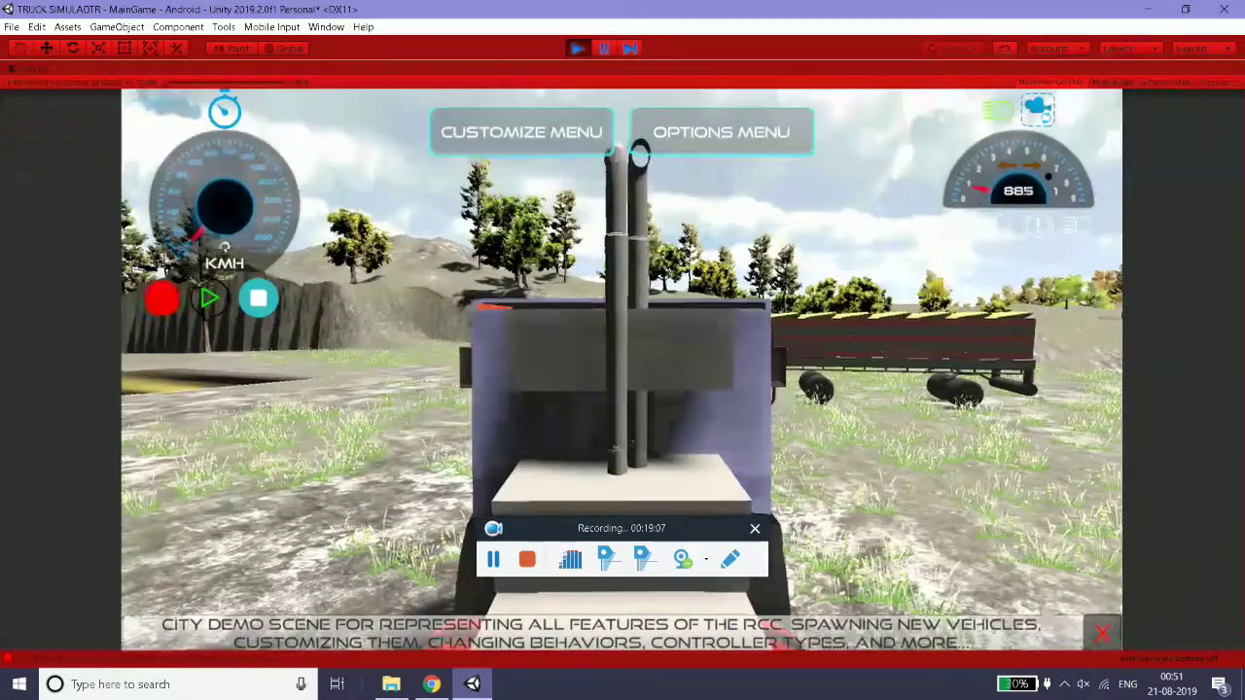
# - Orbit to the truck's front-left, drive forward, and set the Game view to Free Aspect
pyautogui.moveTo(512, 367); pyautogui.dragTo(732, 421)
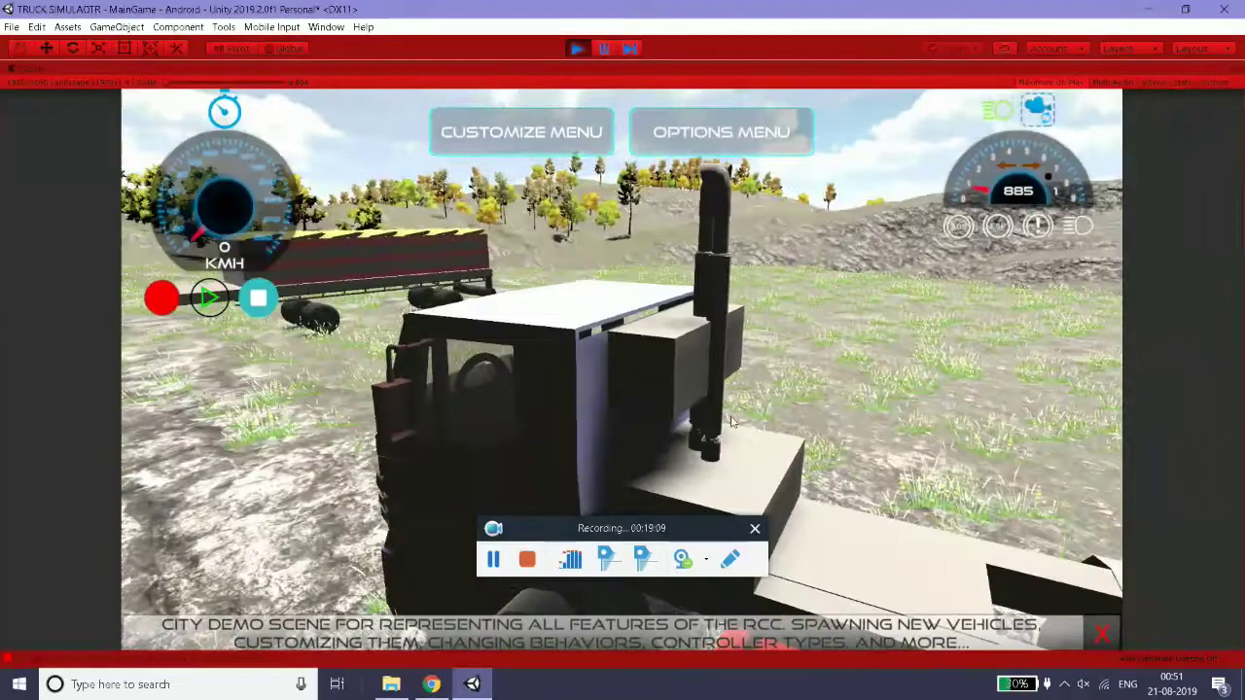
pyautogui.press('w')
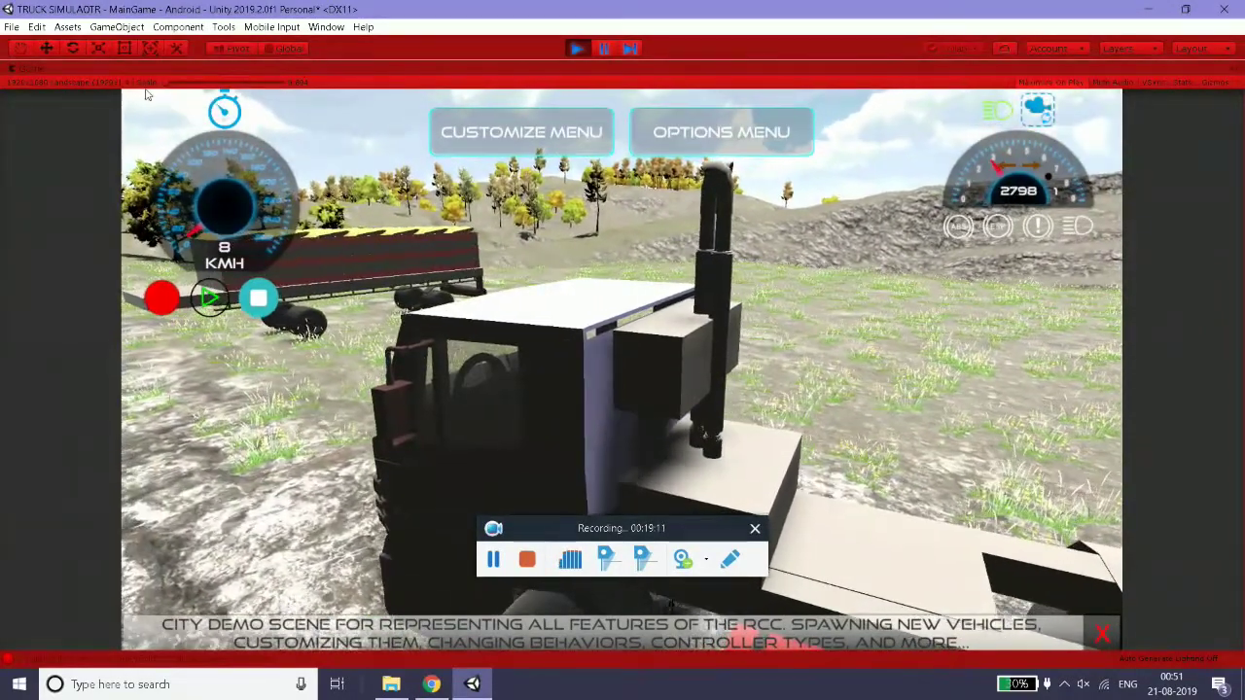
pyautogui.click(102, 84)
pyautogui.click(58, 116)
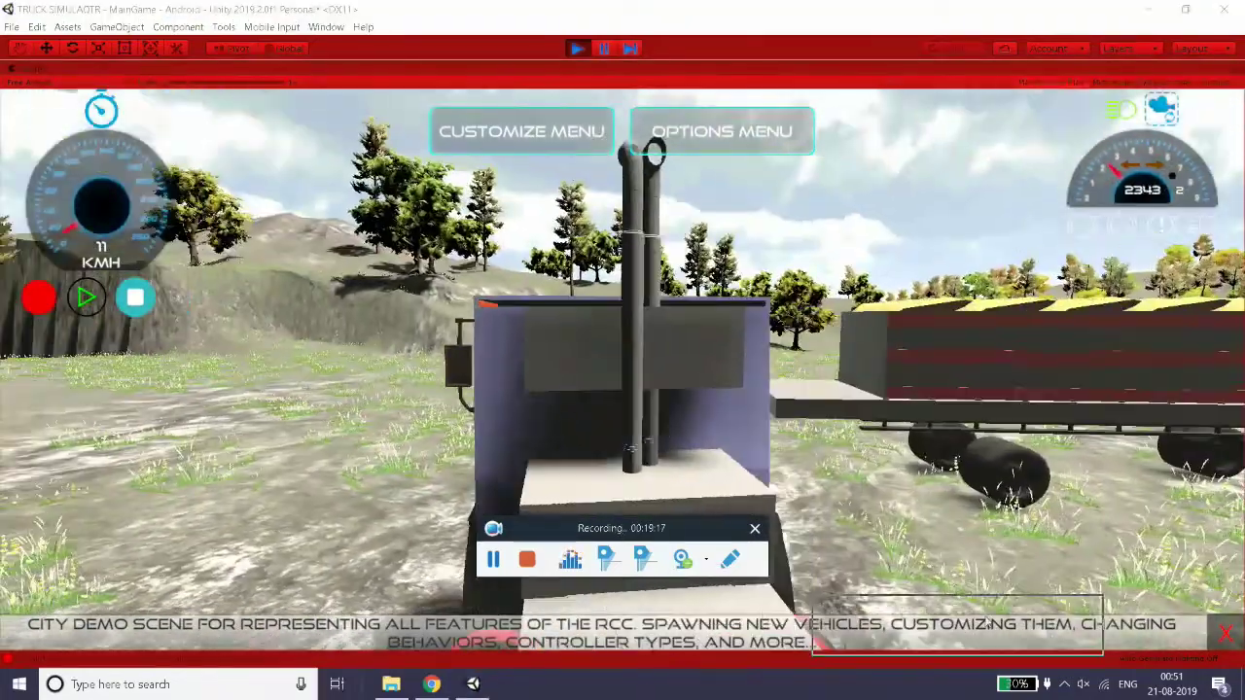
# - Drive, turn and reverse the truck near the trailer, then restore the layout and select RICE
pyautogui.moveTo(621, 531); pyautogui.dragTo(1003, 630)
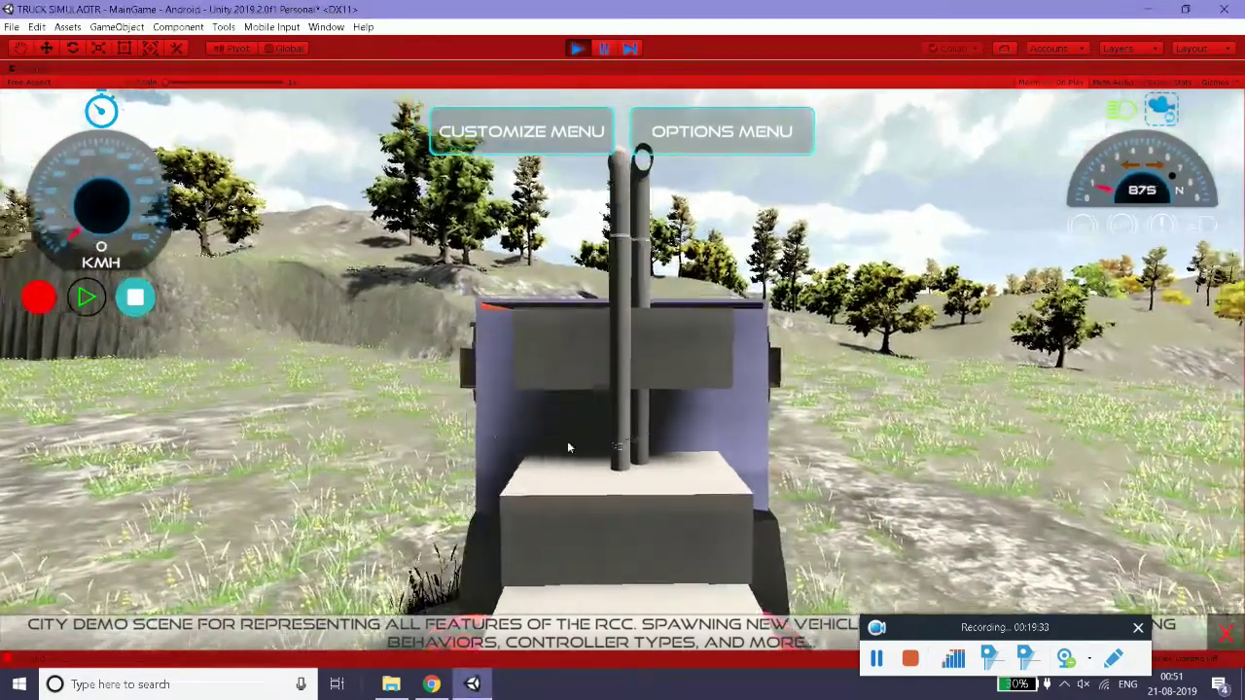
pyautogui.moveTo(569, 447)
pyautogui.mouseDown()
pyautogui.moveTo(796, 534)
pyautogui.moveTo(768, 470)
pyautogui.mouseUp()
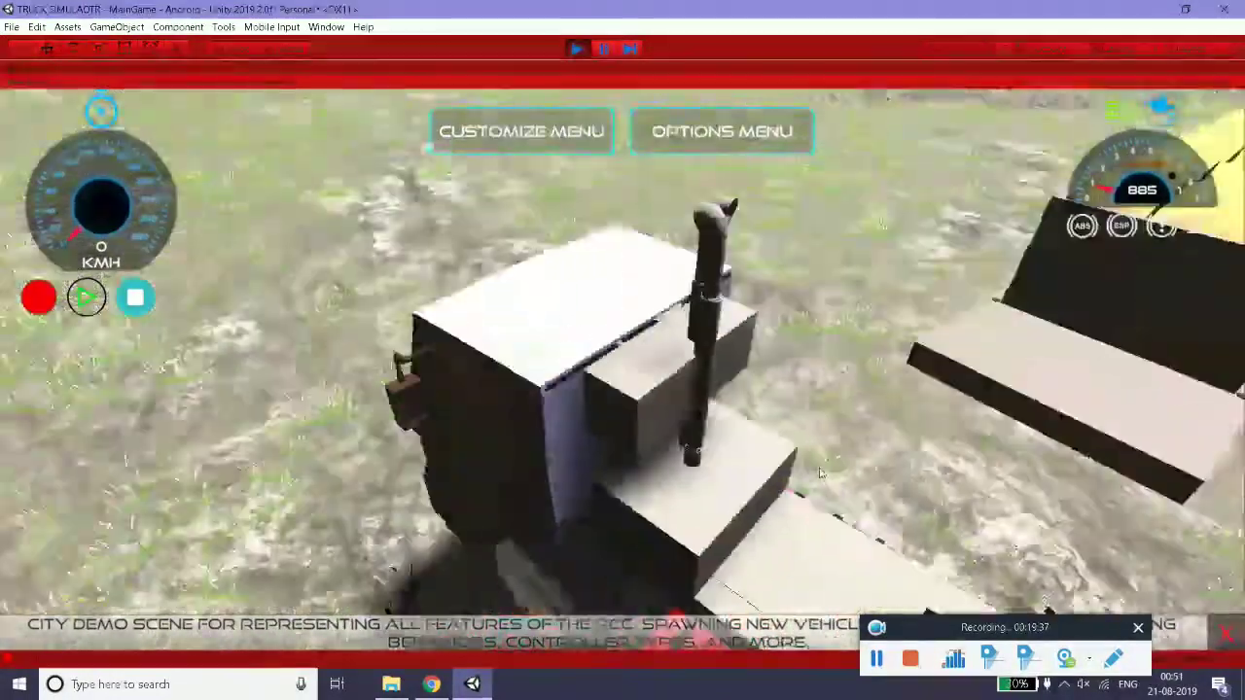
pyautogui.press('Up')
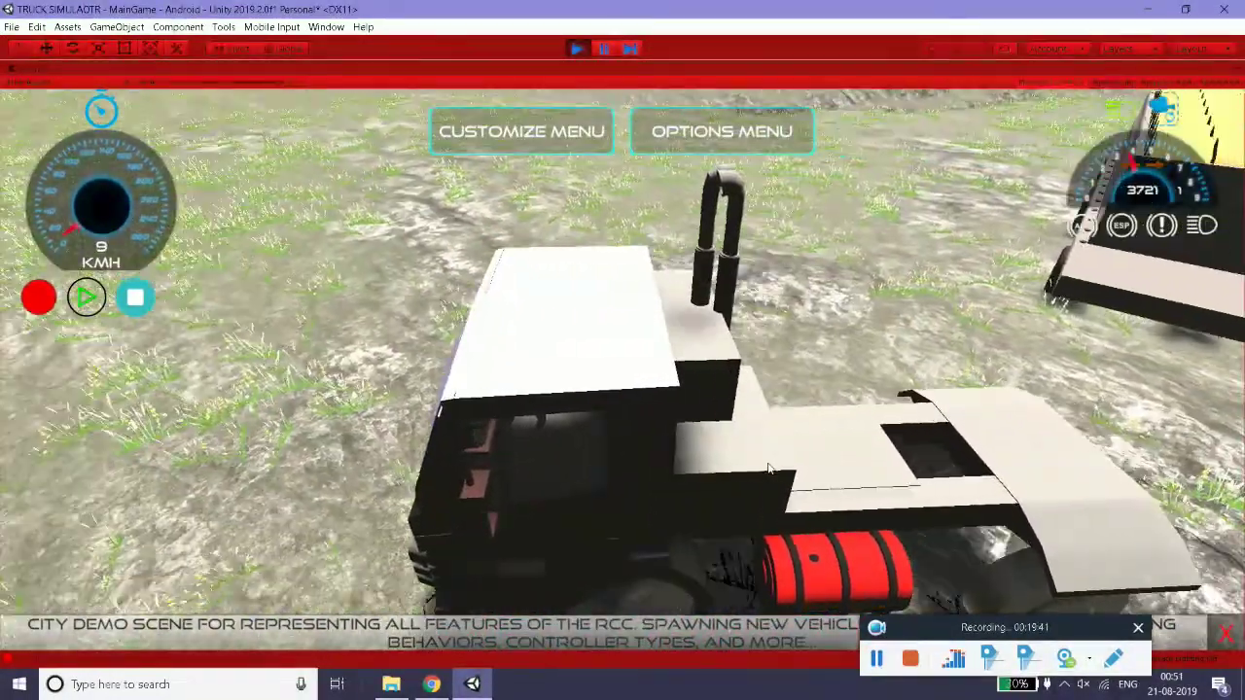
pyautogui.press('Down')
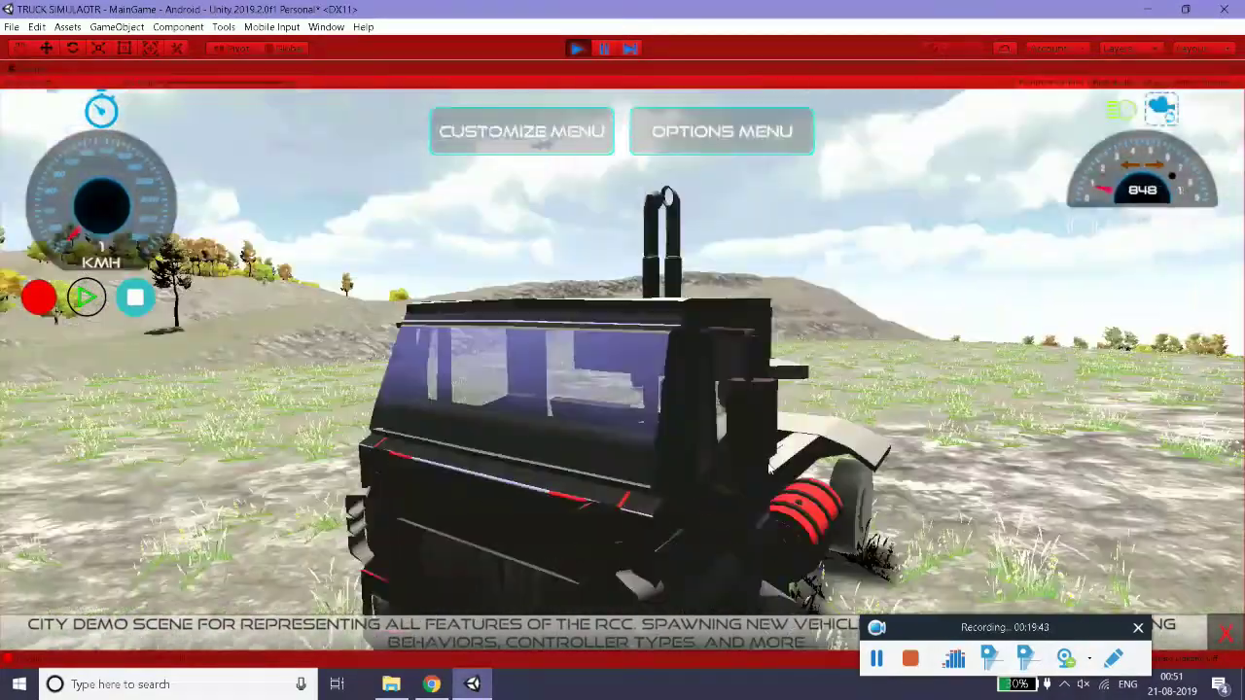
pyautogui.press('Down')
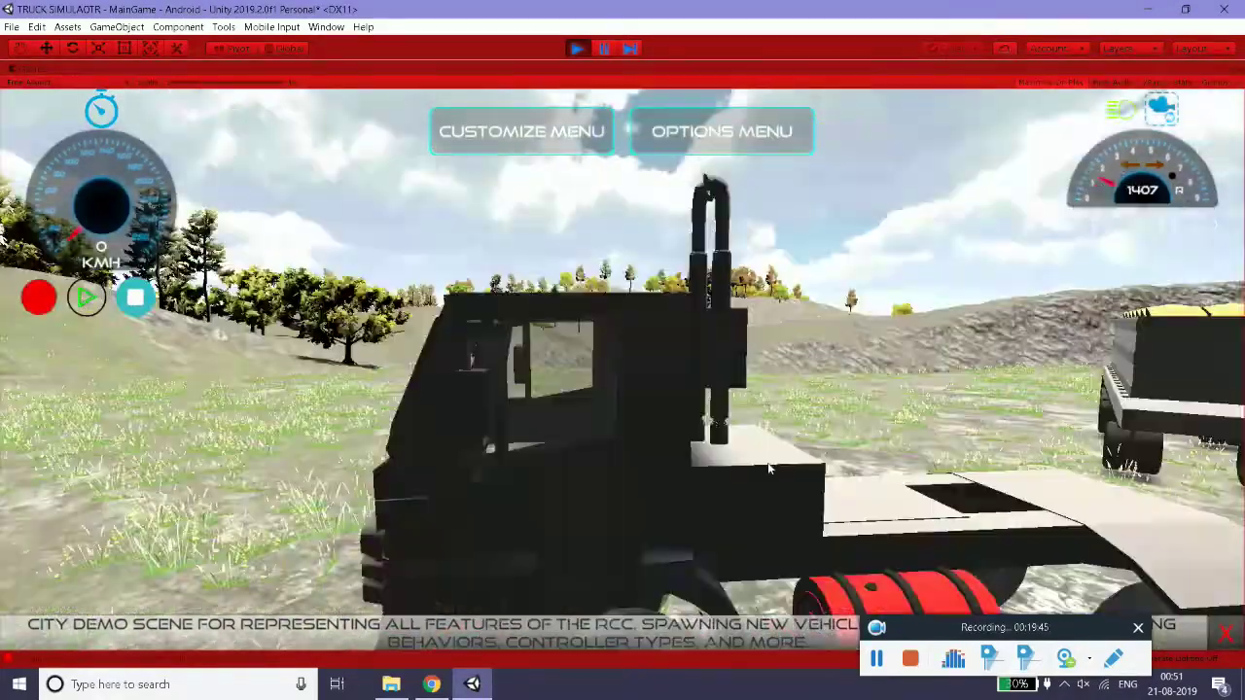
pyautogui.press('Down')
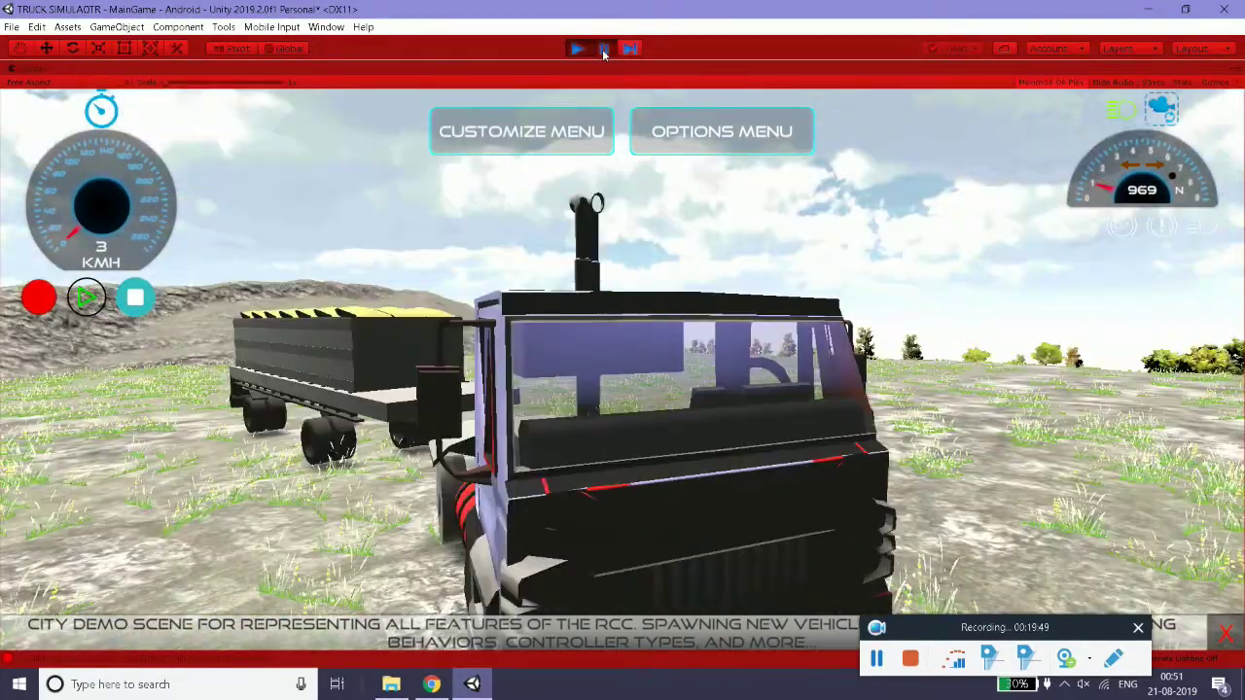
pyautogui.hotkey('shift', 'space')
pyautogui.click(53, 124)
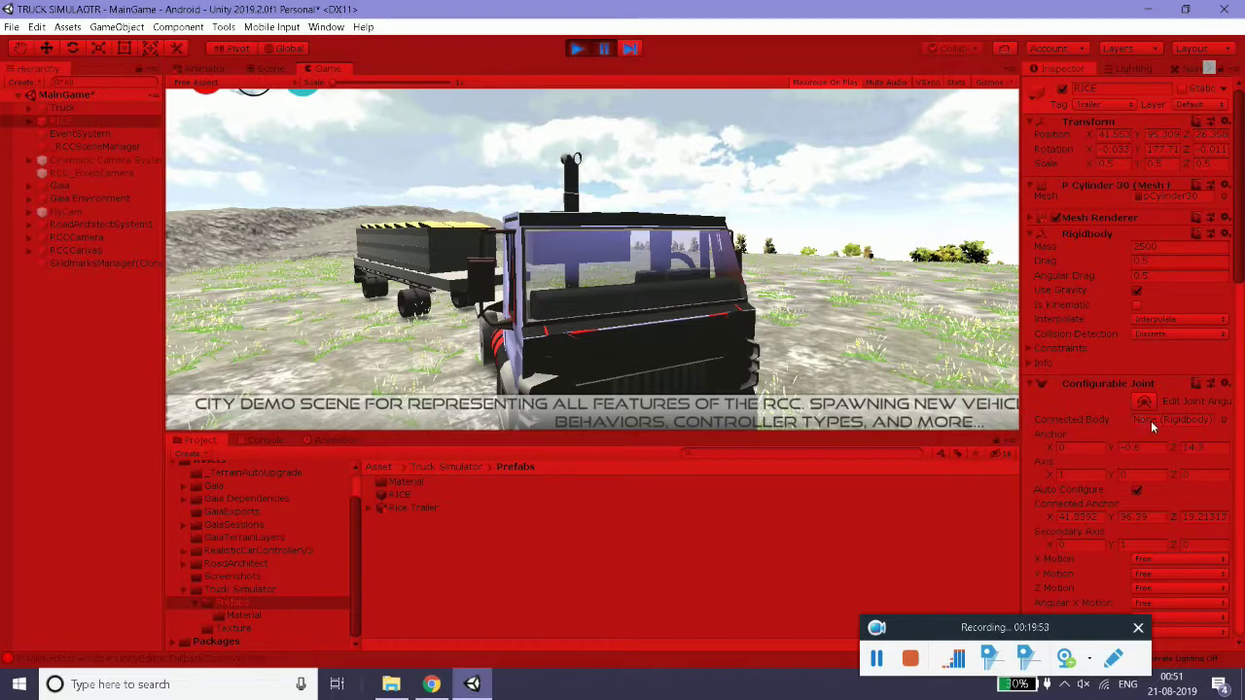
# - Parent RICE under Truck in the Hierarchy and switch to a low camera behind the cab
pyautogui.moveTo(60, 112); pyautogui.dragTo(55, 107)
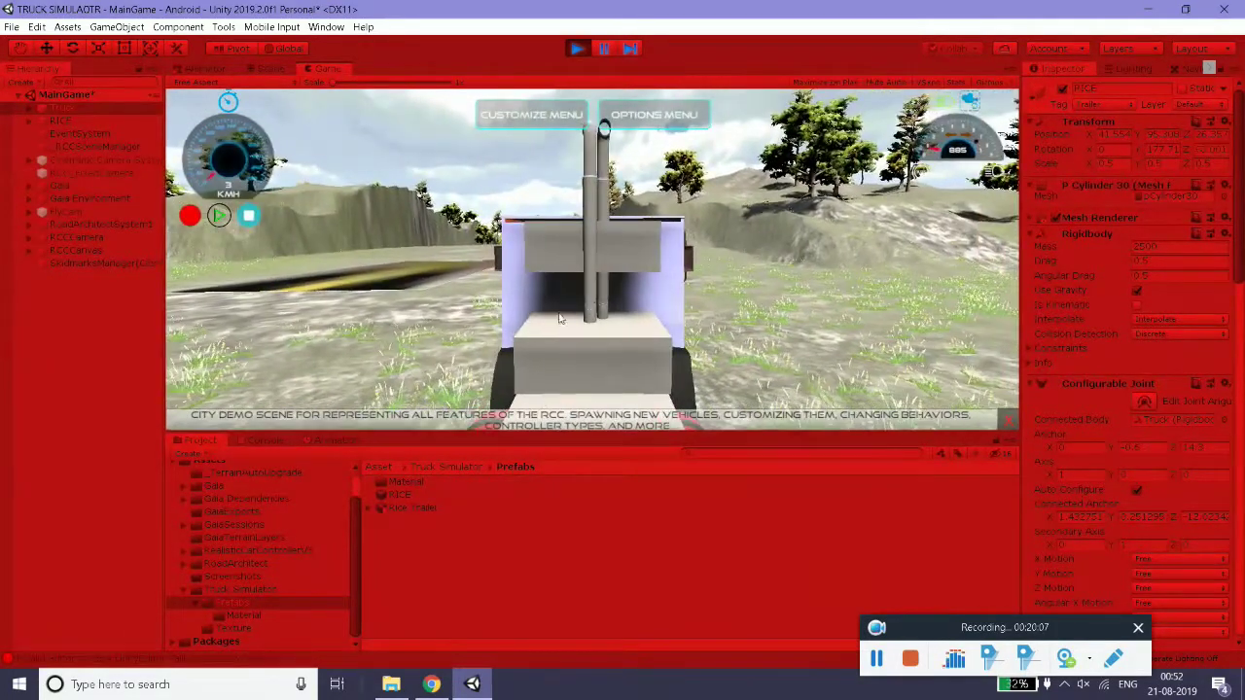
pyautogui.moveTo(693, 230); pyautogui.dragTo(406, 407)
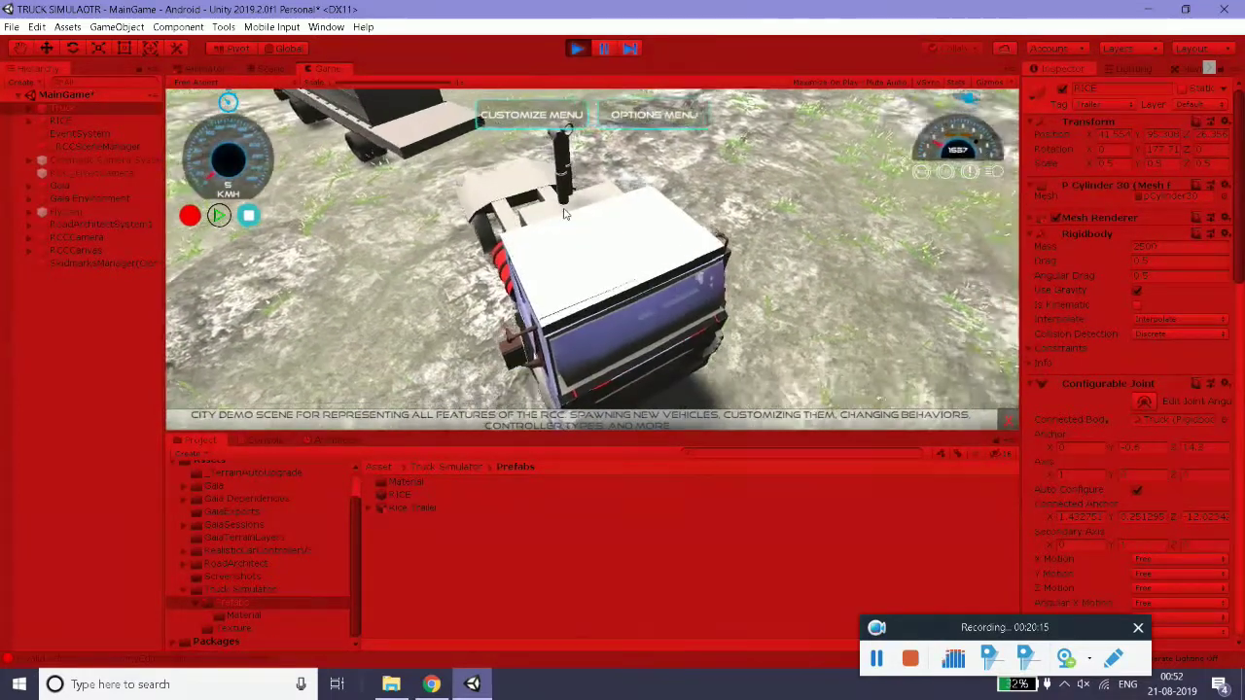
pyautogui.press('c')
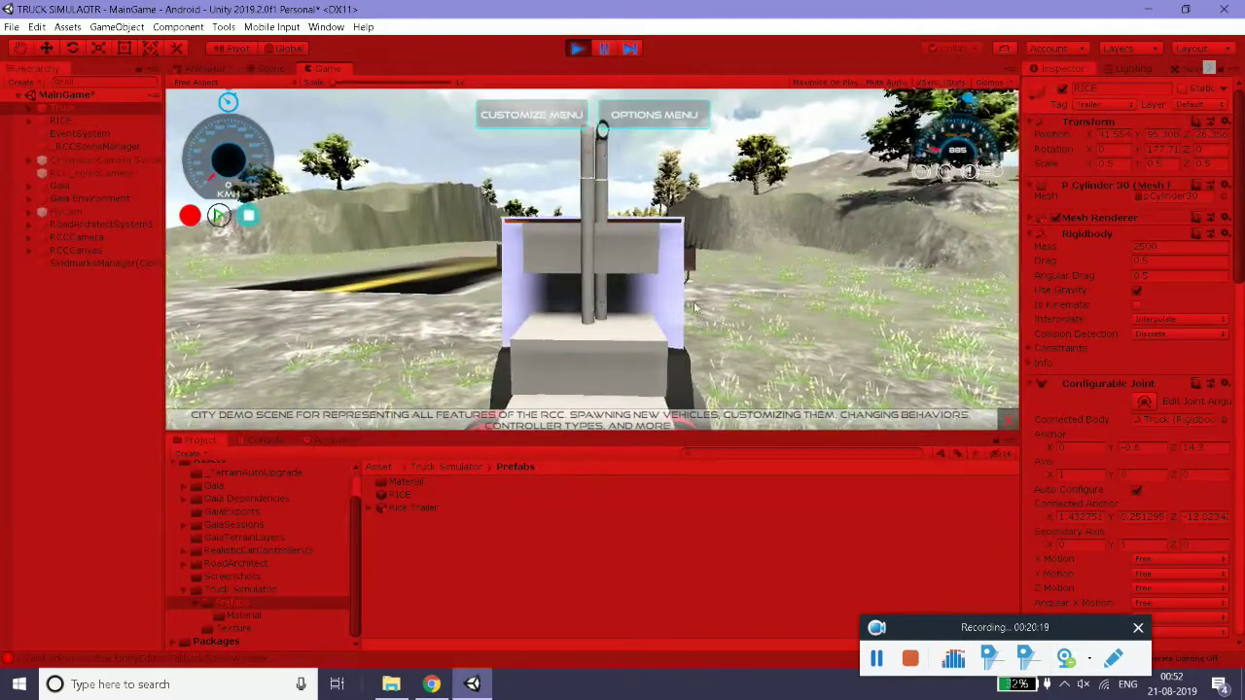
# - Drive forward and turn right so the trailer angles left, then view the Scene
pyautogui.moveTo(653, 291); pyautogui.dragTo(875, 399)
pyautogui.press('w')
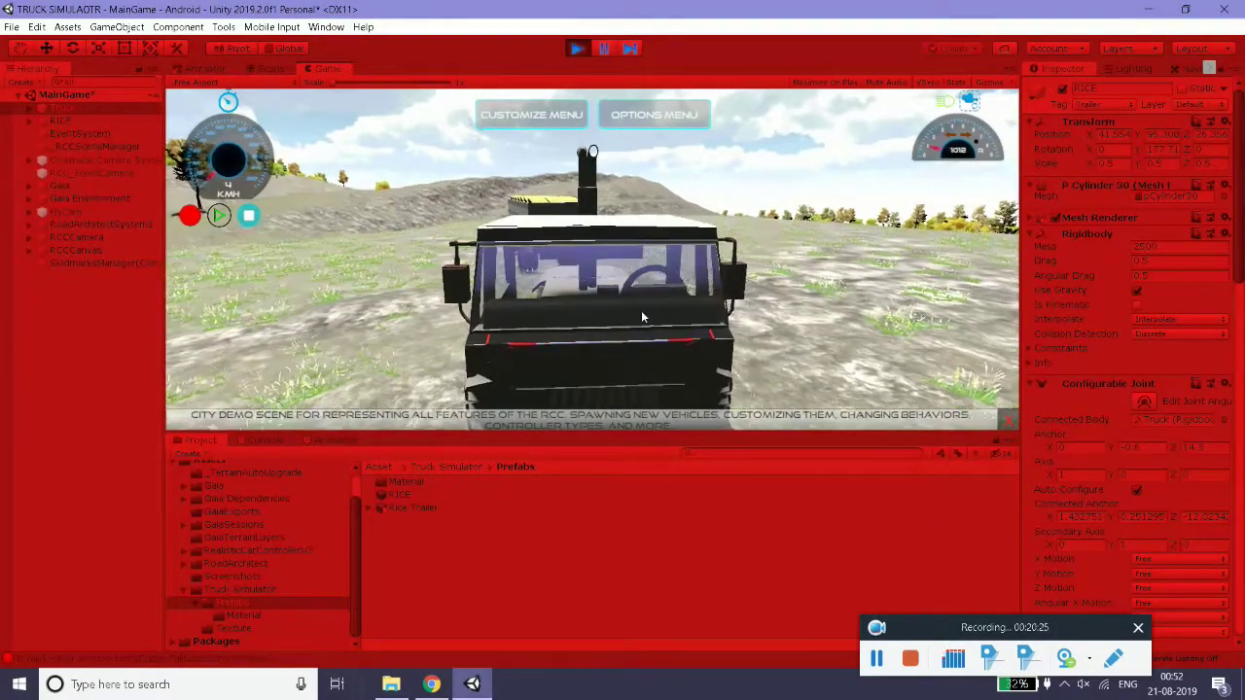
pyautogui.press('d')
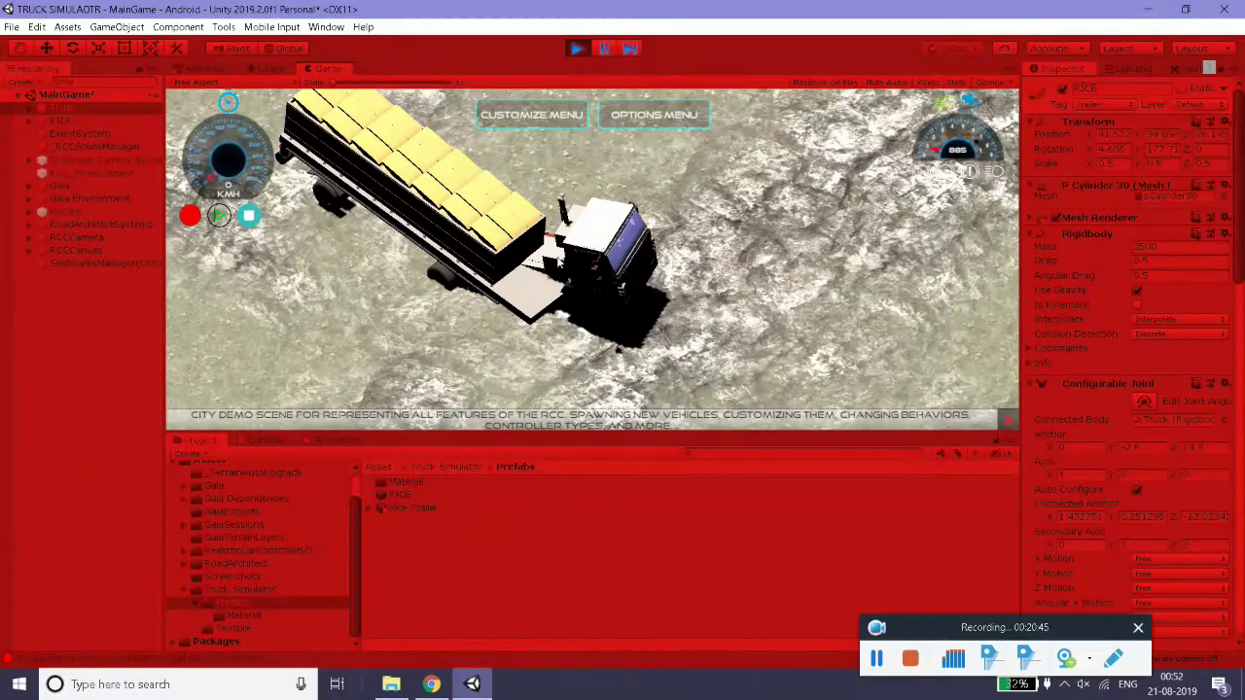
pyautogui.click(267, 70)
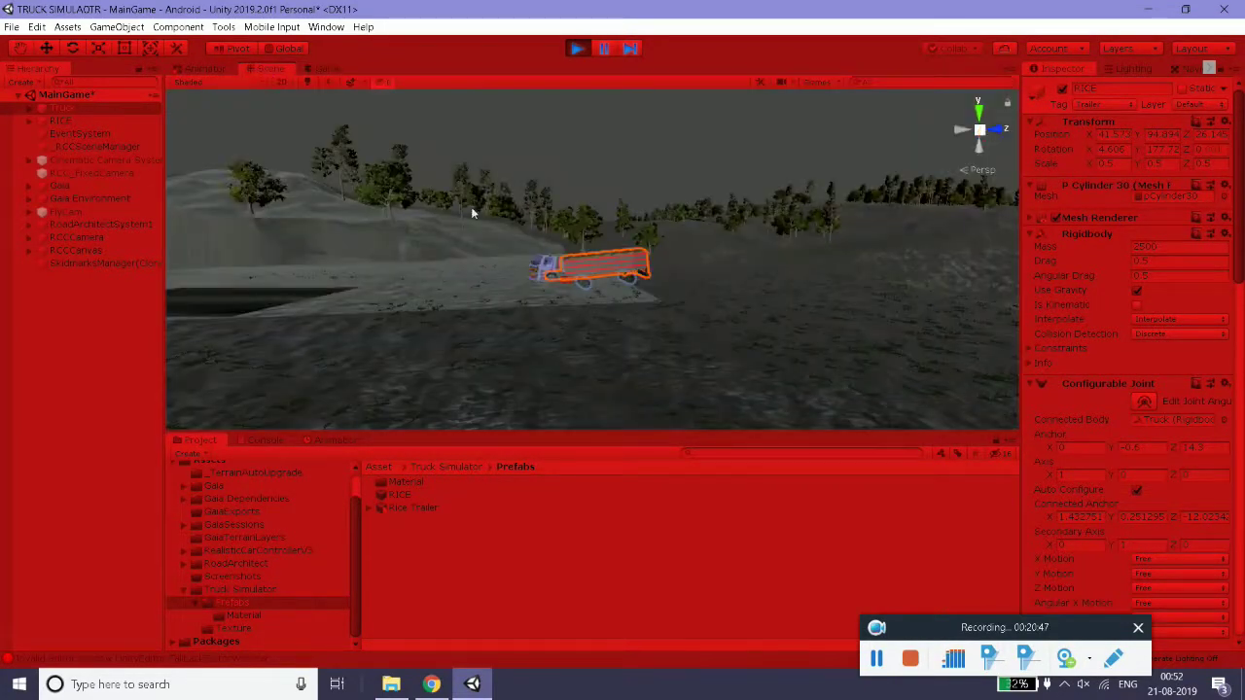
# - Orbit and zoom close on the truck towing its trailer, then stop play mode
pyautogui.moveTo(526, 268)
pyautogui.mouseDown(button='right')
pyautogui.moveTo(428, 302)
pyautogui.moveTo(555, 303)
pyautogui.mouseUp(button='right')
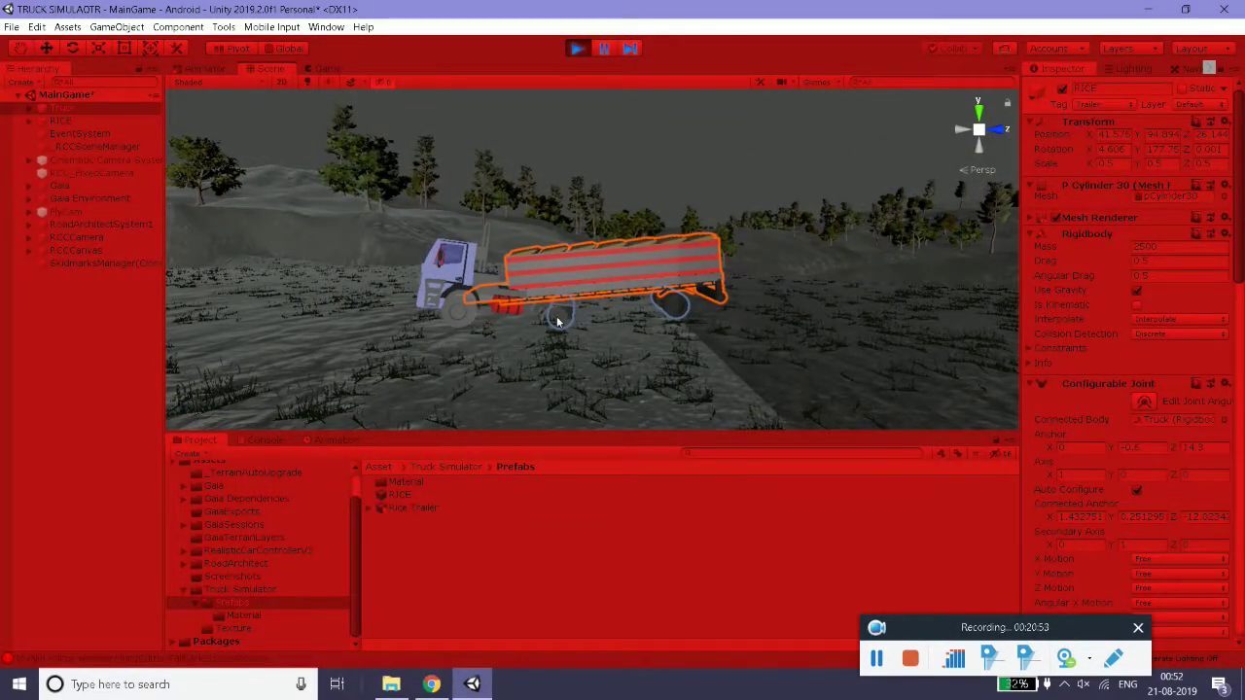
pyautogui.scroll(3, 551, 316)
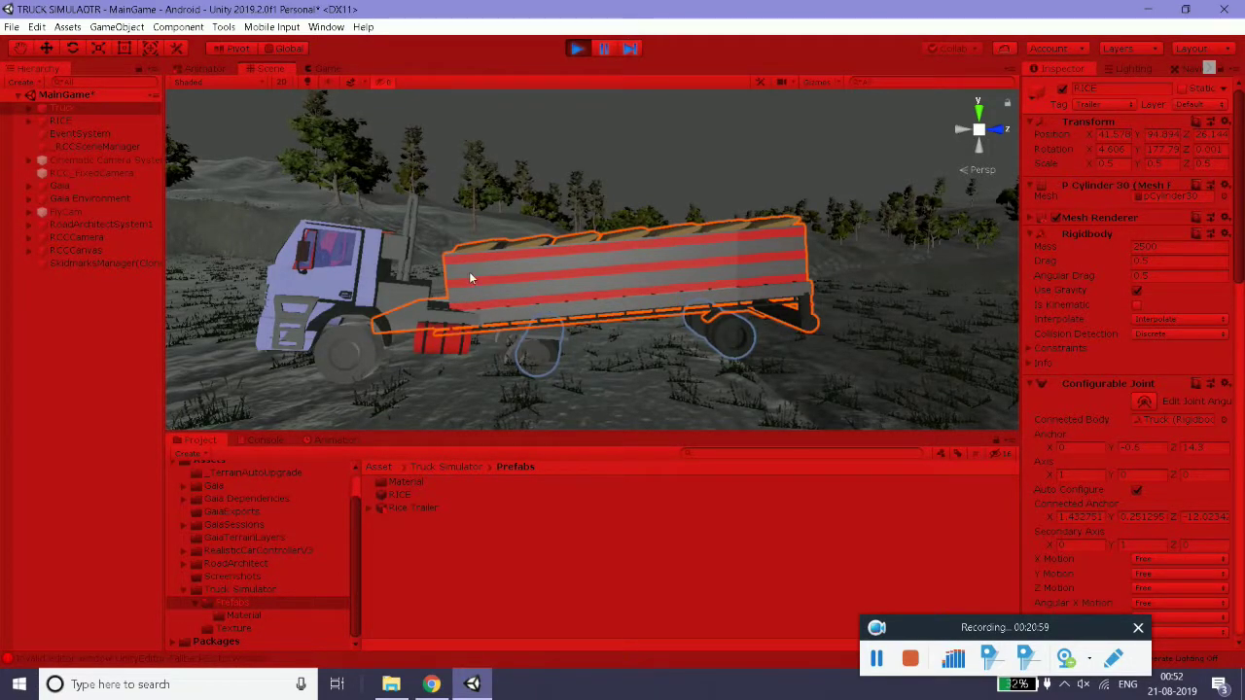
pyautogui.moveTo(544, 126); pyautogui.dragTo(562, 121, button='right')
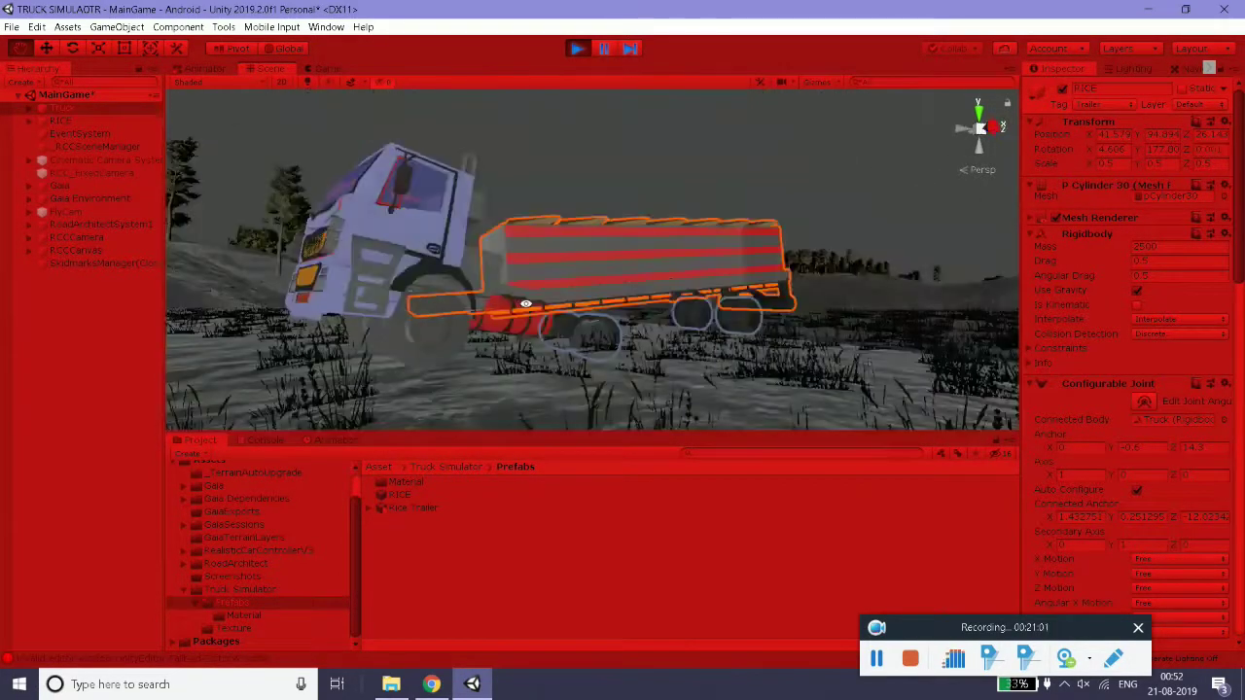
pyautogui.click(575, 49)
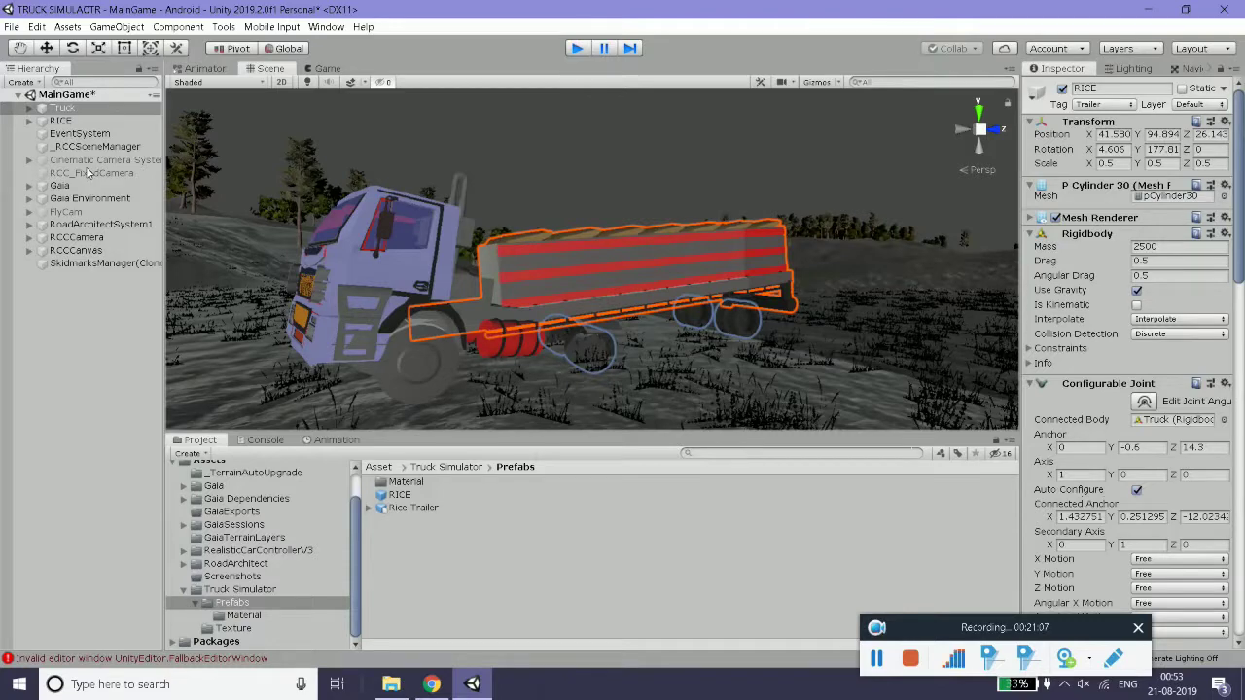
# - Select and frame the Truck, orbiting to a rear three-quarter view of it
pyautogui.hotkey('ctrl', 'p')
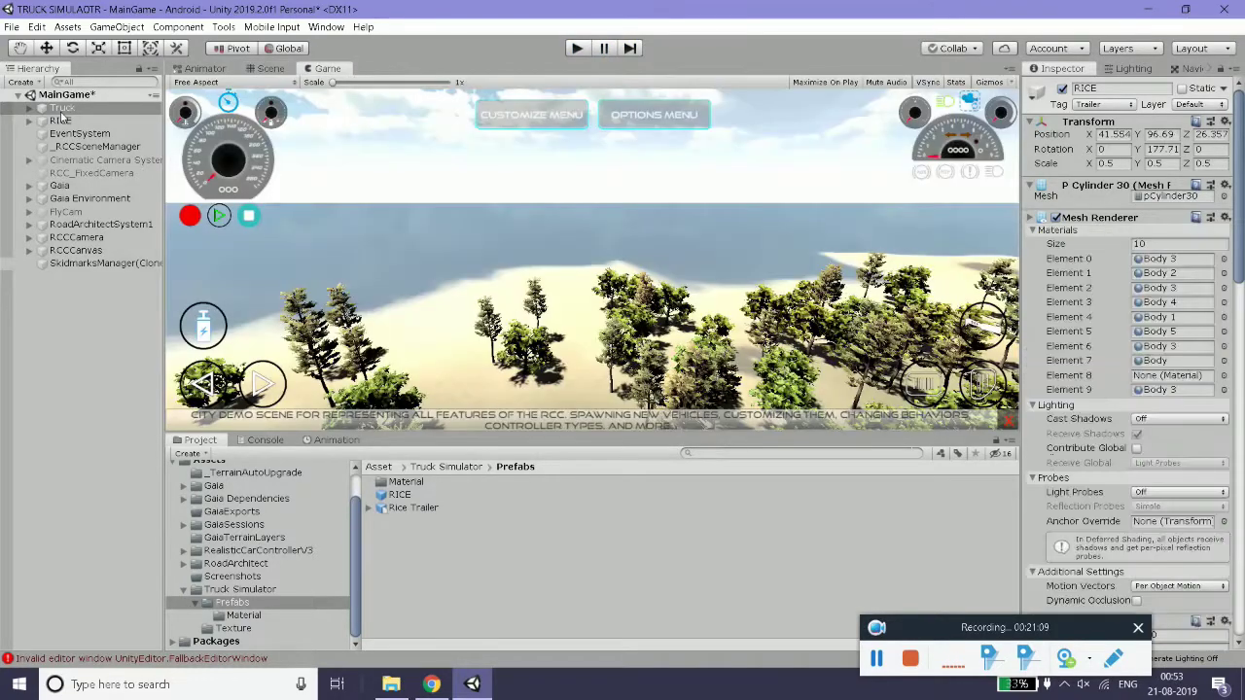
pyautogui.click(62, 108)
pyautogui.doubleClick(93, 107)
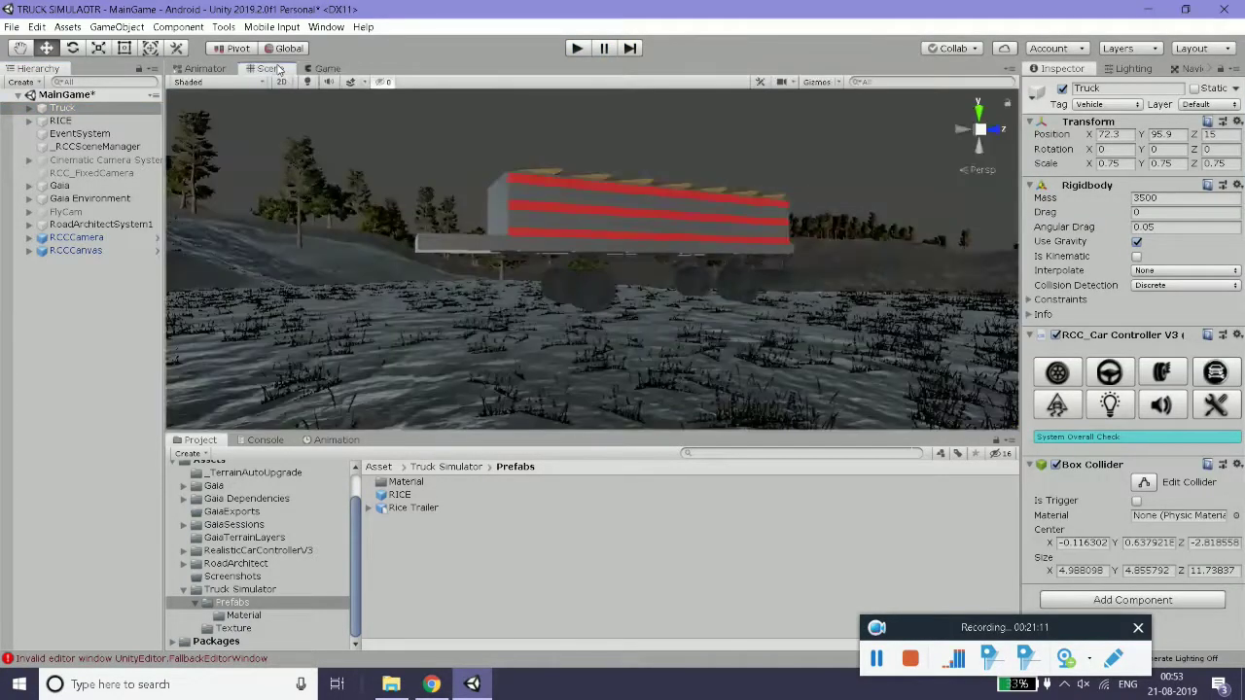
pyautogui.click(81, 110)
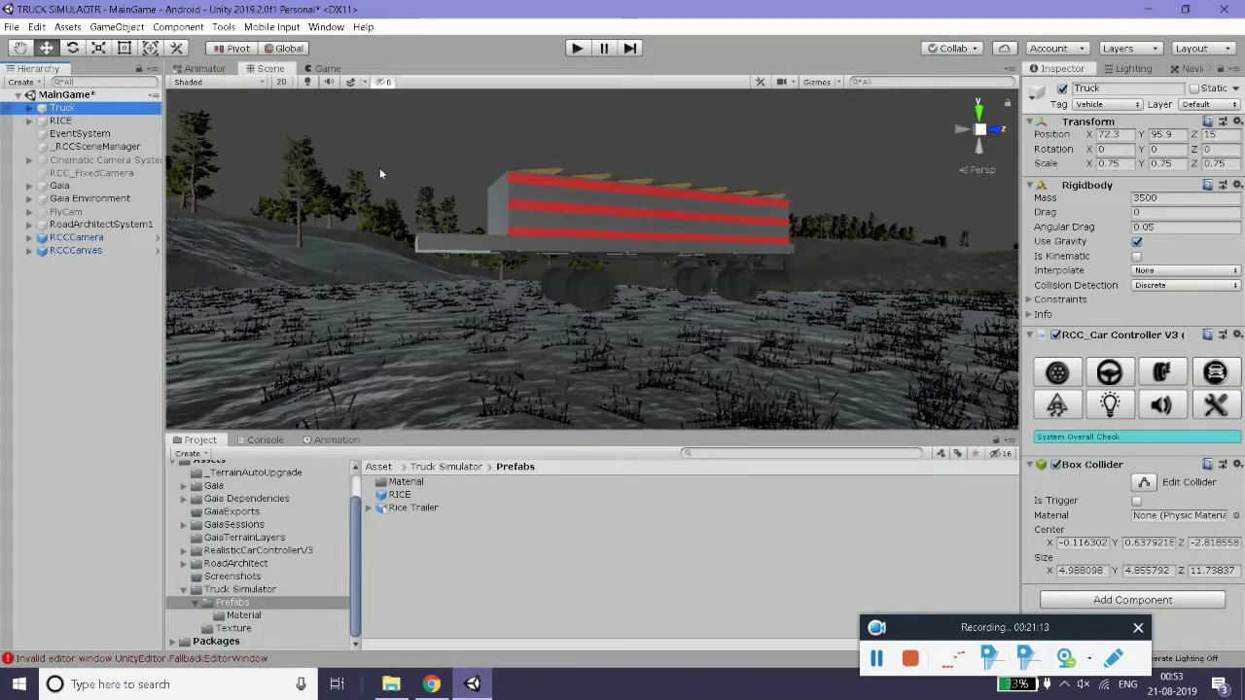
pyautogui.keyDown('alt'); pyautogui.moveTo(379, 174); pyautogui.dragTo(794, 114); pyautogui.keyUp('alt')
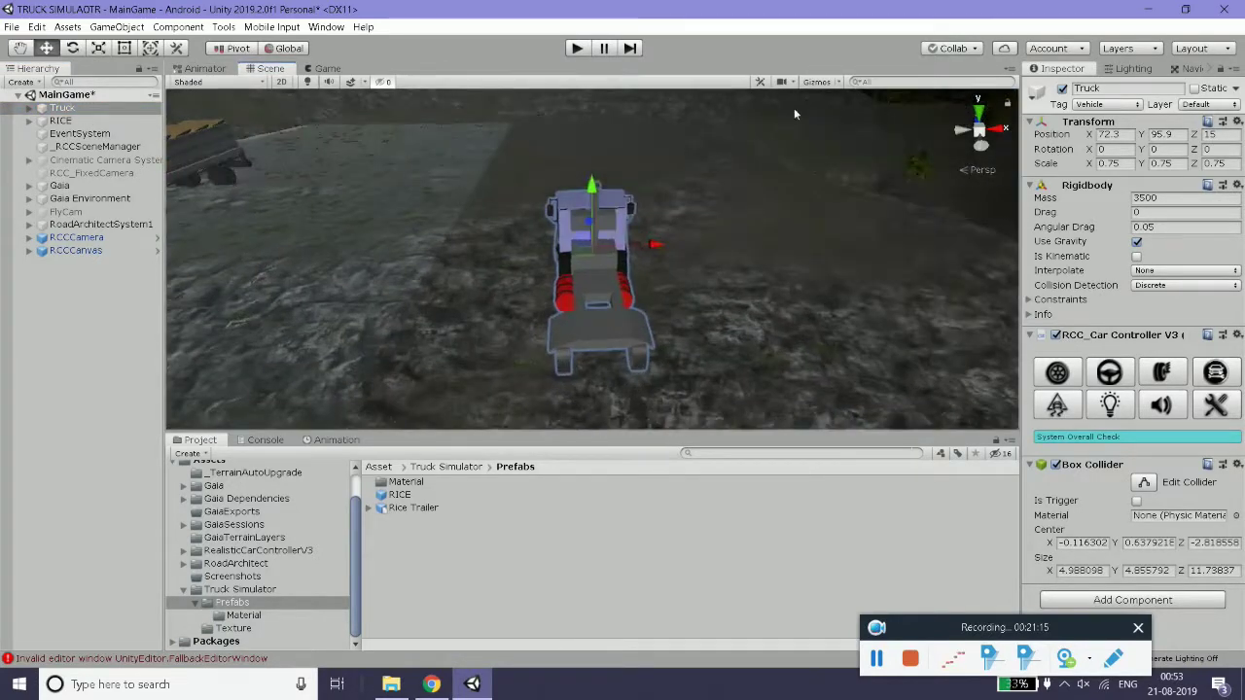
pyautogui.click(812, 89)
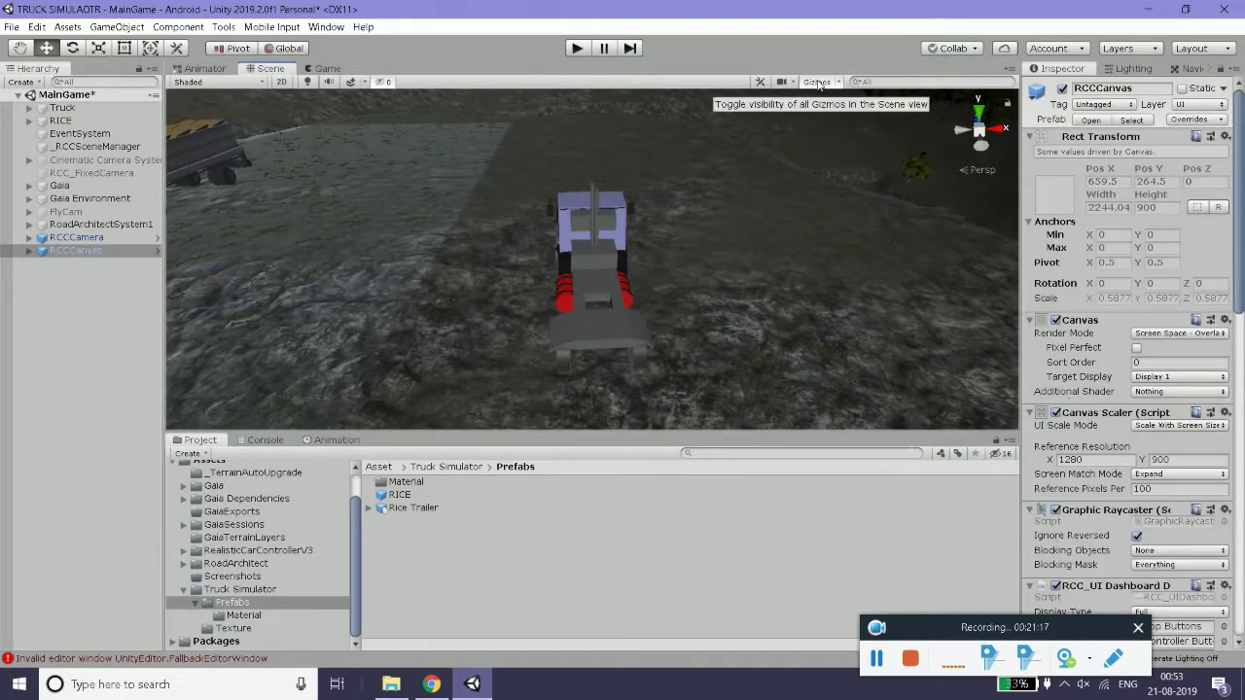
pyautogui.keyDown('alt'); pyautogui.moveTo(820, 117); pyautogui.dragTo(56, 183); pyautogui.keyUp('alt')
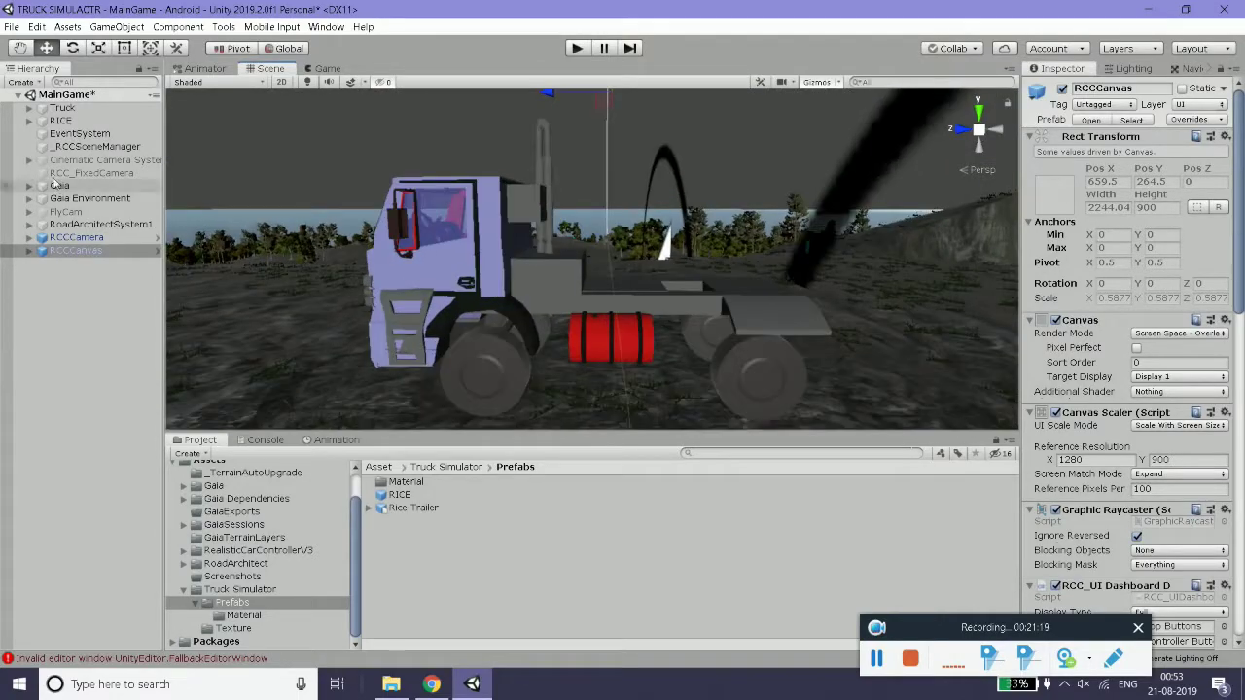
pyautogui.click(62, 107)
pyautogui.keyDown('alt'); pyautogui.moveTo(584, 282); pyautogui.dragTo(292, 281); pyautogui.keyUp('alt')
pyautogui.scroll(-2, 659, 302)
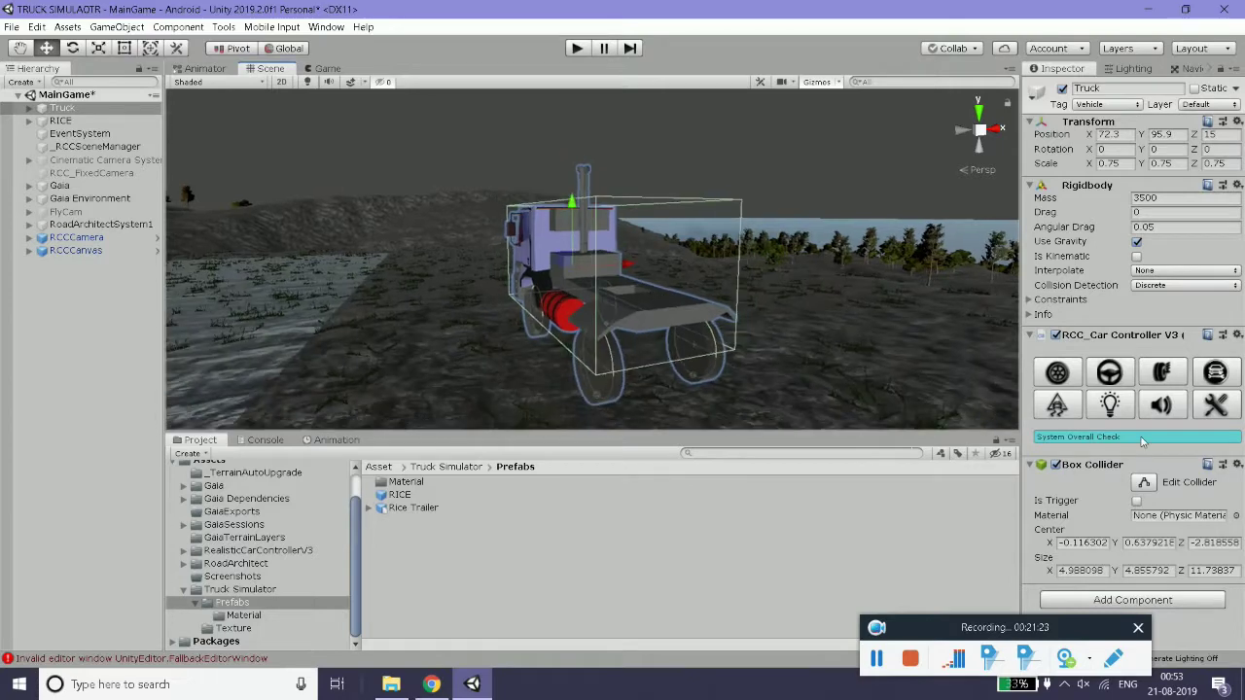
# - Pull the Box Collider's rear face in to the cab, Center Z 0.302513, Size Z 5.496233
pyautogui.click(1143, 483)
pyautogui.keyDown('alt'); pyautogui.moveTo(827, 379); pyautogui.dragTo(958, 389); pyautogui.keyUp('alt')
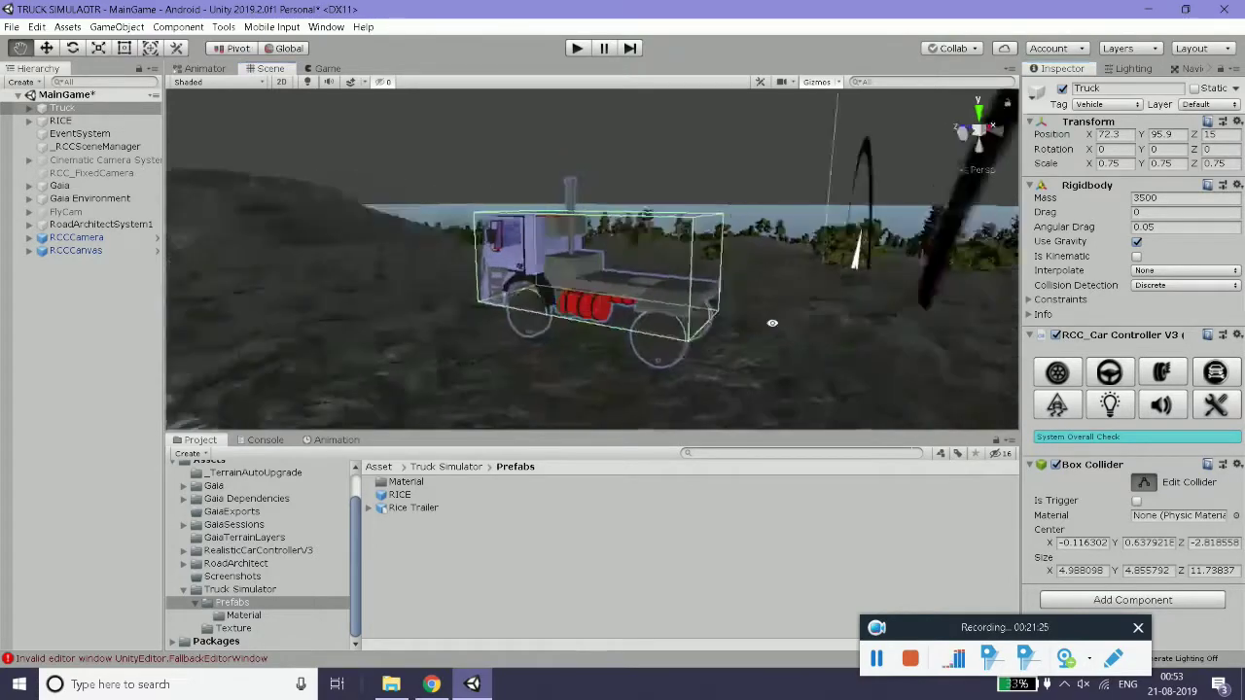
pyautogui.scroll(1, 641, 305)
pyautogui.scroll(2, 647, 302)
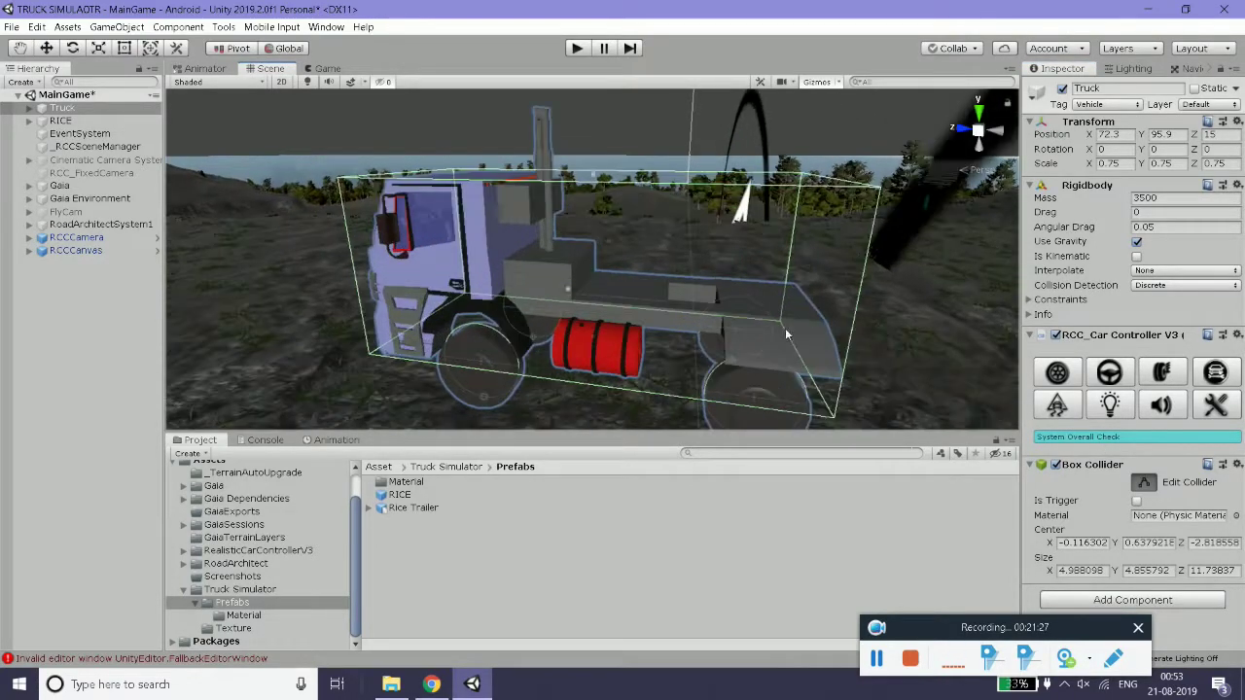
pyautogui.scroll(1, 656, 294)
pyautogui.scroll(1, 666, 288)
pyautogui.keyDown('alt'); pyautogui.moveTo(666, 288); pyautogui.dragTo(740, 291); pyautogui.keyUp('alt')
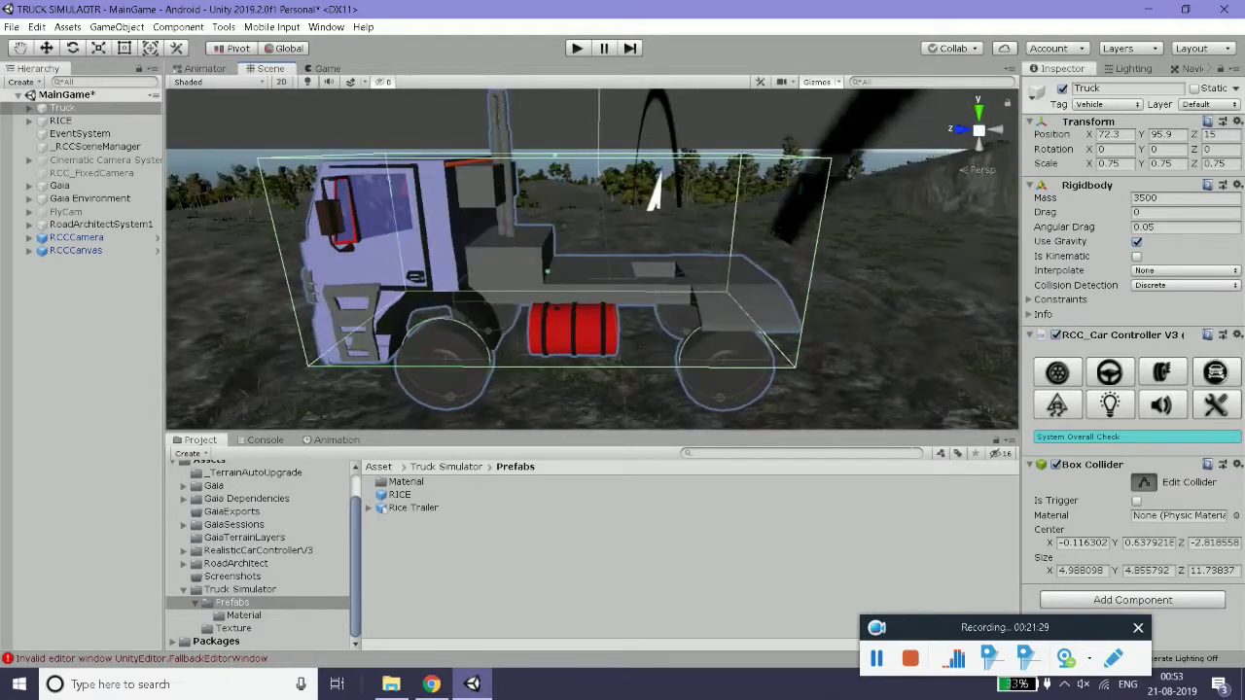
pyautogui.moveTo(764, 251)
pyautogui.mouseDown()
pyautogui.moveTo(530, 268)
pyautogui.moveTo(574, 300)
pyautogui.mouseUp()
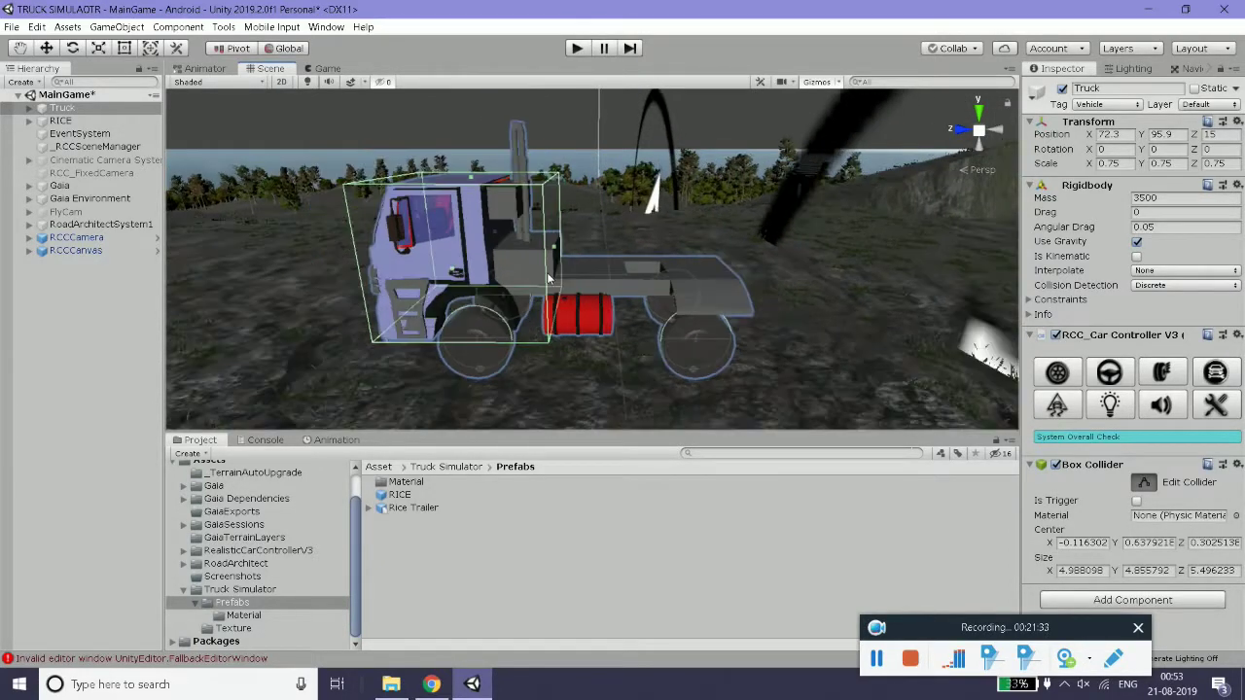
pyautogui.click(1138, 600)
# - Add a second Box Collider to Truck sized 4.970978 × 1.042267 × 7.126517 around the rear chassis
pyautogui.press('Escape')
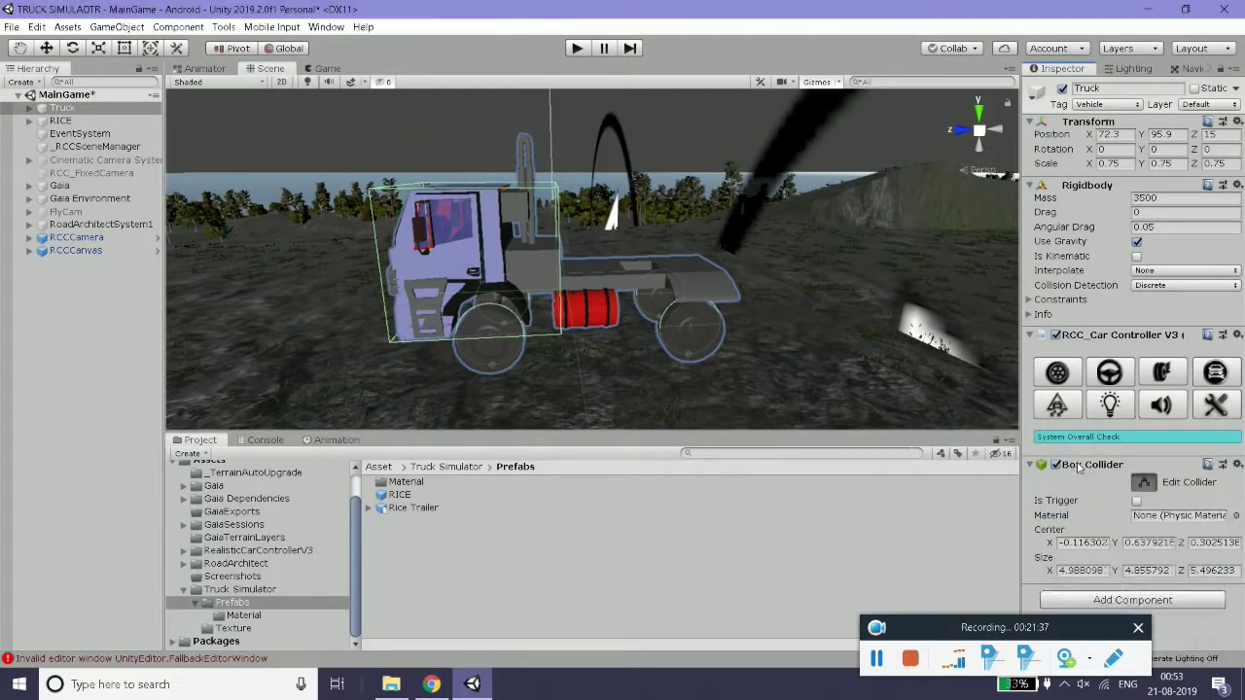
pyautogui.scroll(3, 671, 285)
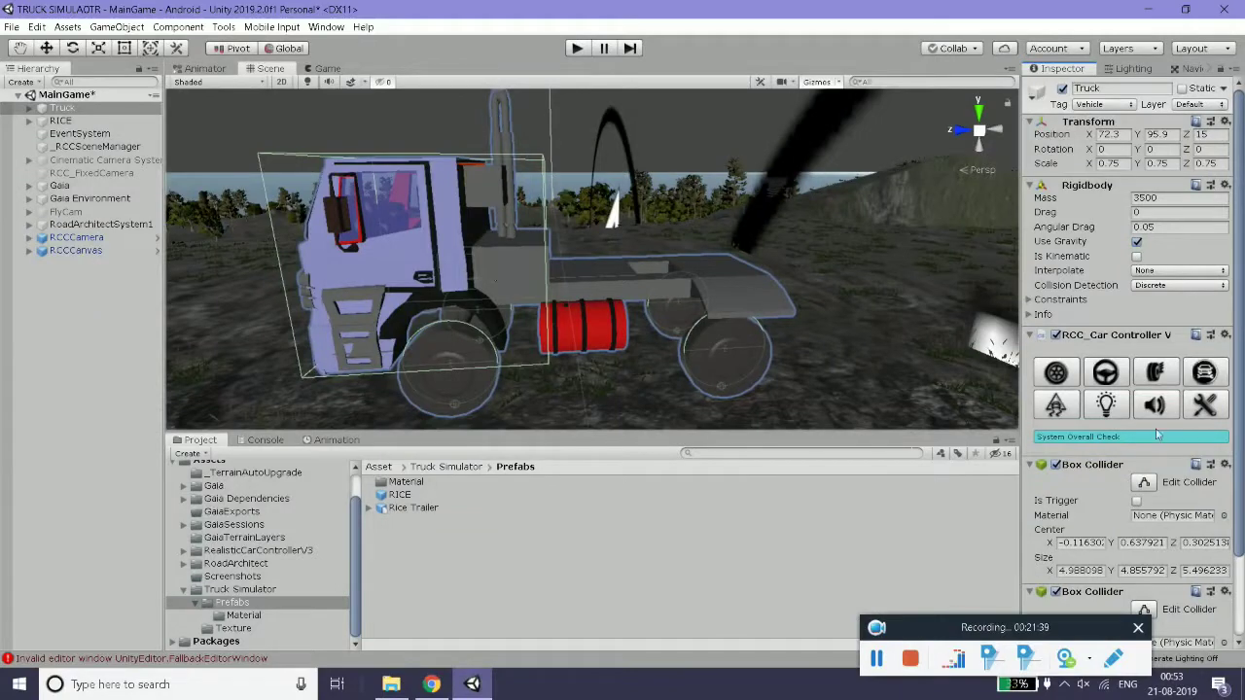
pyautogui.scroll(-3, 1115, 505)
pyautogui.click(1145, 514)
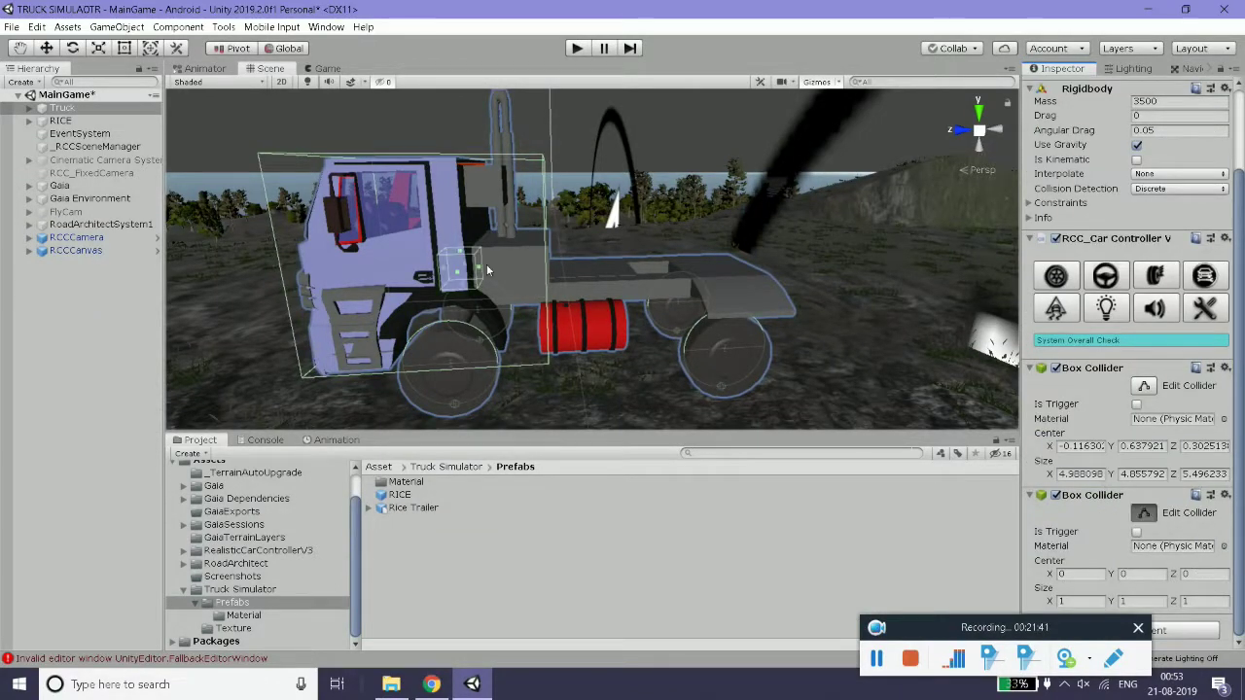
pyautogui.moveTo(480, 272); pyautogui.dragTo(788, 289)
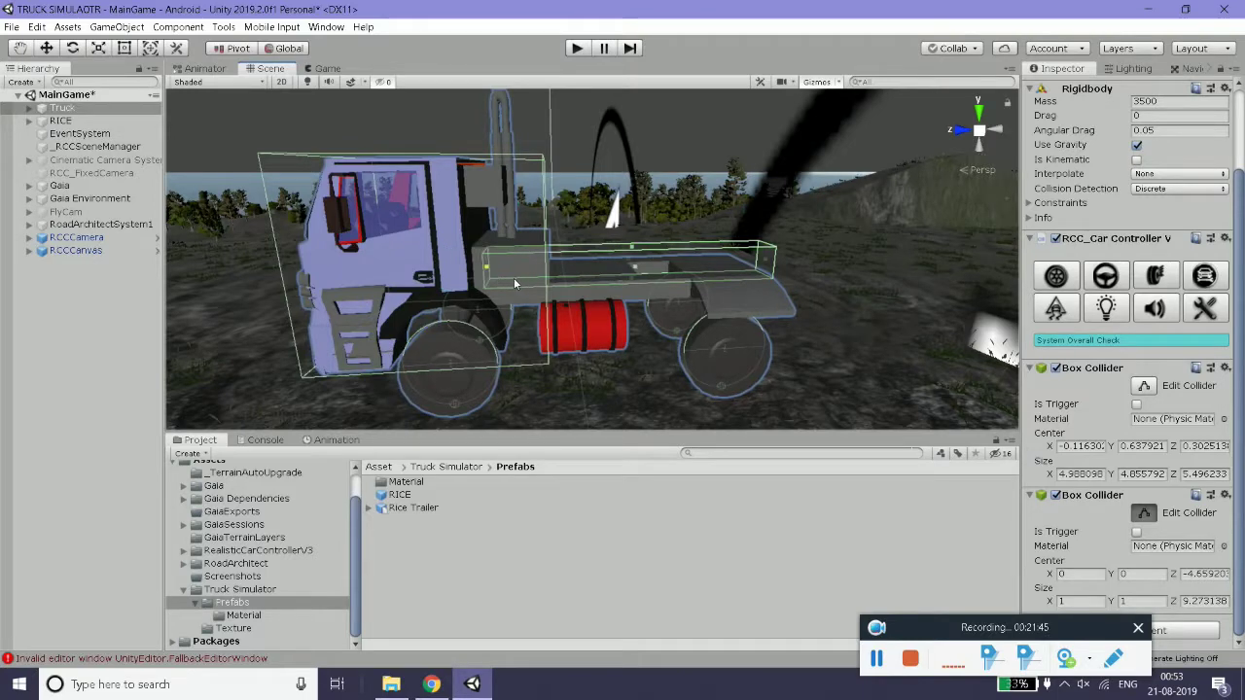
pyautogui.moveTo(549, 265); pyautogui.dragTo(537, 264)
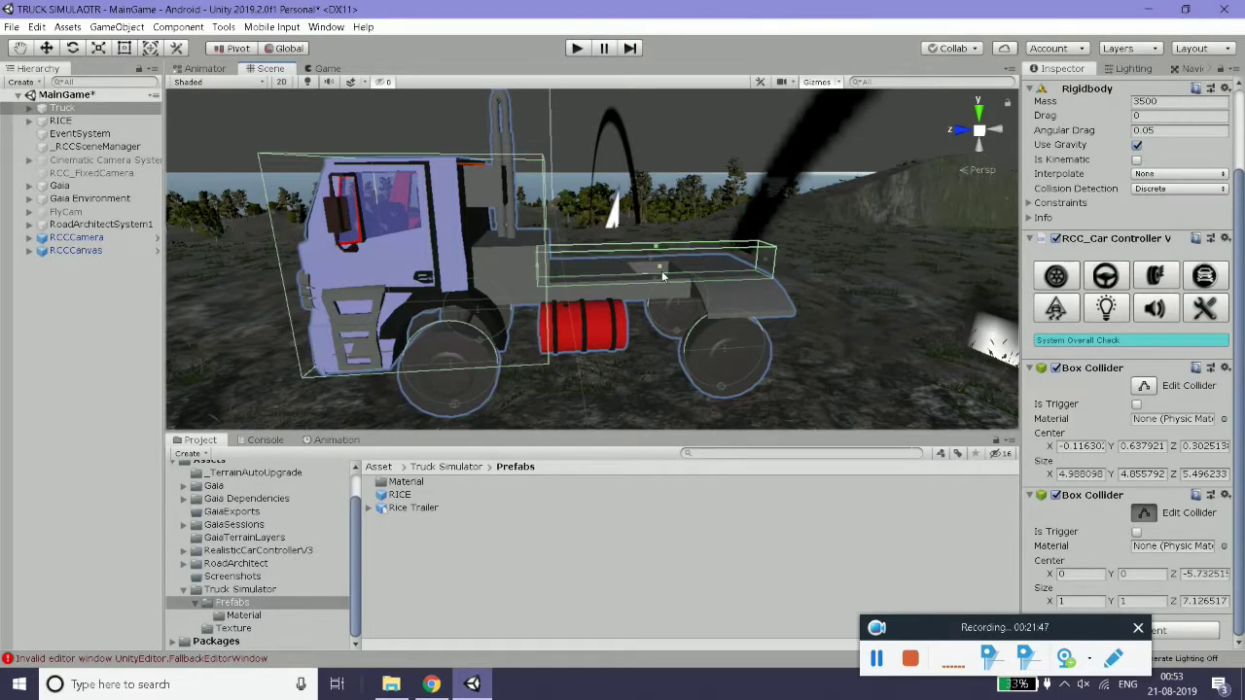
pyautogui.moveTo(614, 314)
pyautogui.keyDown('alt'); pyautogui.mouseDown()
pyautogui.moveTo(681, 289)
pyautogui.moveTo(653, 315)
pyautogui.moveTo(525, 339)
pyautogui.mouseUp(); pyautogui.keyUp('alt')
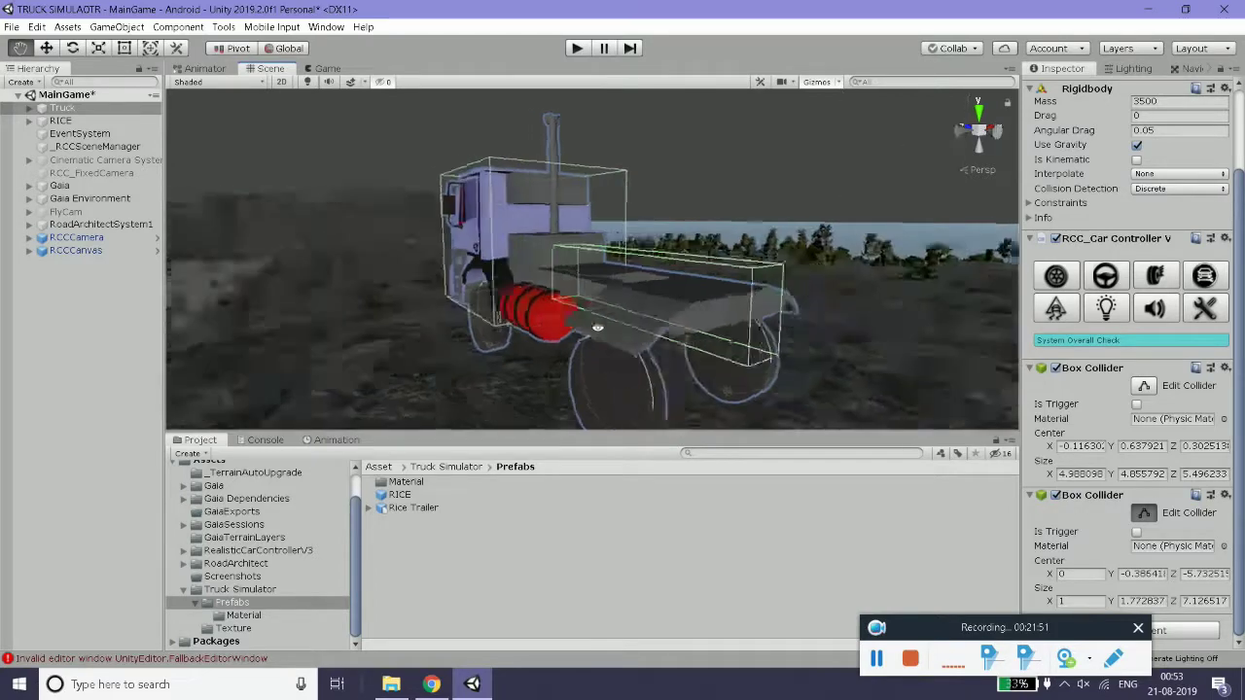
pyautogui.moveTo(595, 300)
pyautogui.mouseDown()
pyautogui.moveTo(517, 306)
pyautogui.moveTo(670, 316)
pyautogui.moveTo(593, 265)
pyautogui.moveTo(591, 283)
pyautogui.moveTo(781, 303)
pyautogui.moveTo(655, 276)
pyautogui.moveTo(587, 295)
pyautogui.mouseUp()
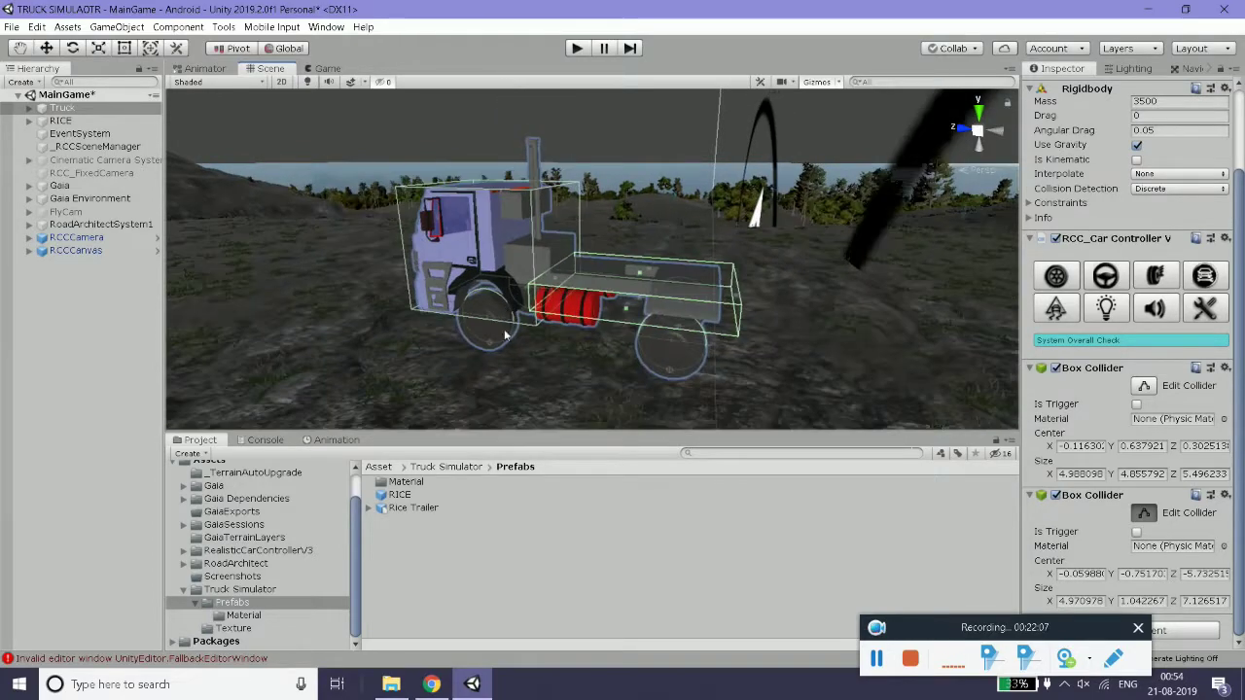
pyautogui.moveTo(587, 294)
pyautogui.keyDown('alt'); pyautogui.mouseDown()
pyautogui.moveTo(692, 308)
pyautogui.moveTo(614, 352)
pyautogui.mouseUp(); pyautogui.keyUp('alt')
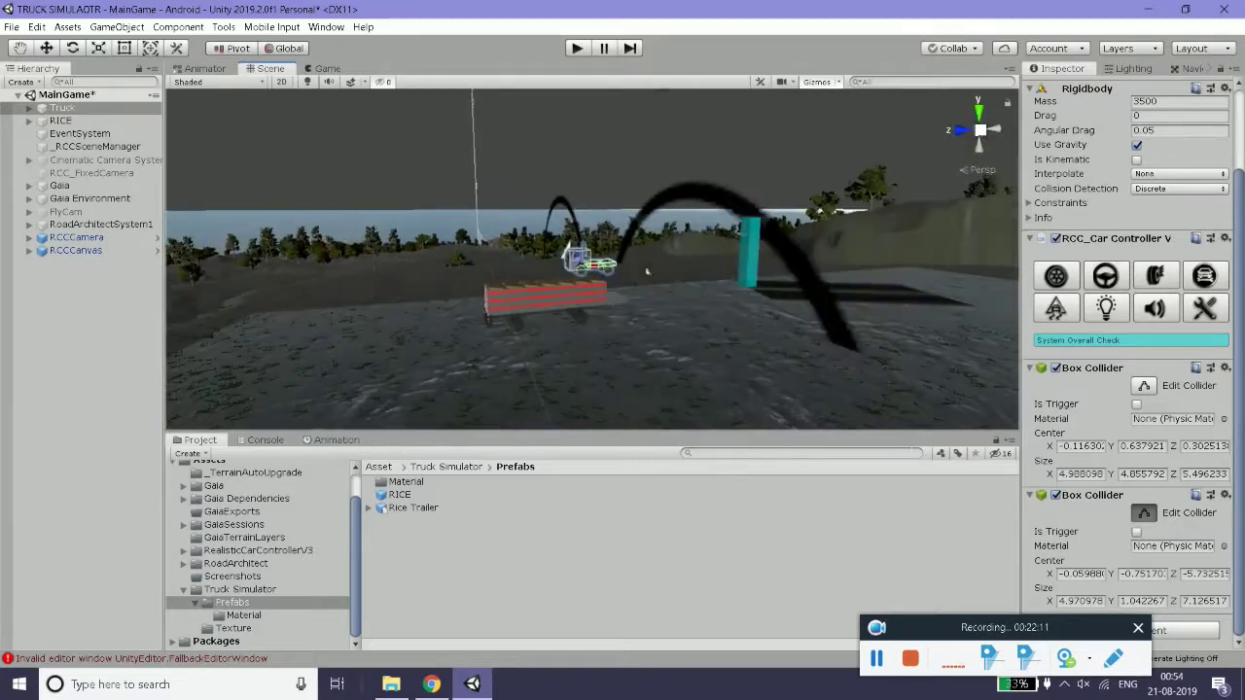
pyautogui.press('f')
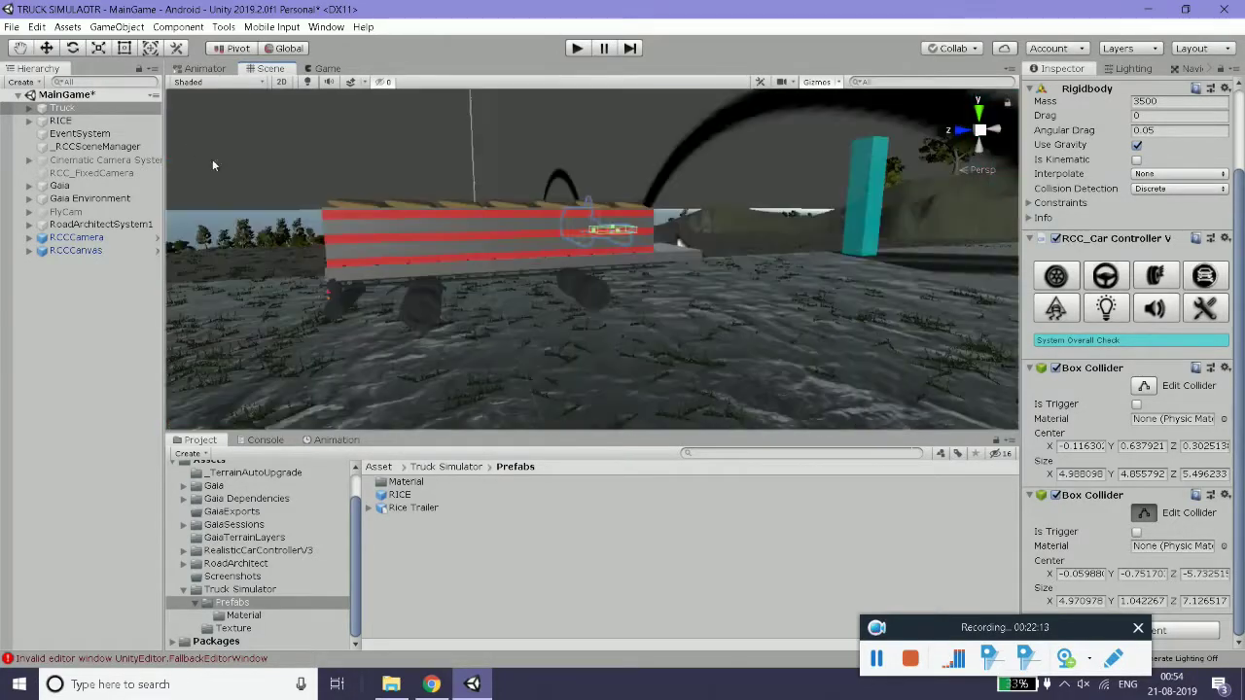
pyautogui.click(63, 121)
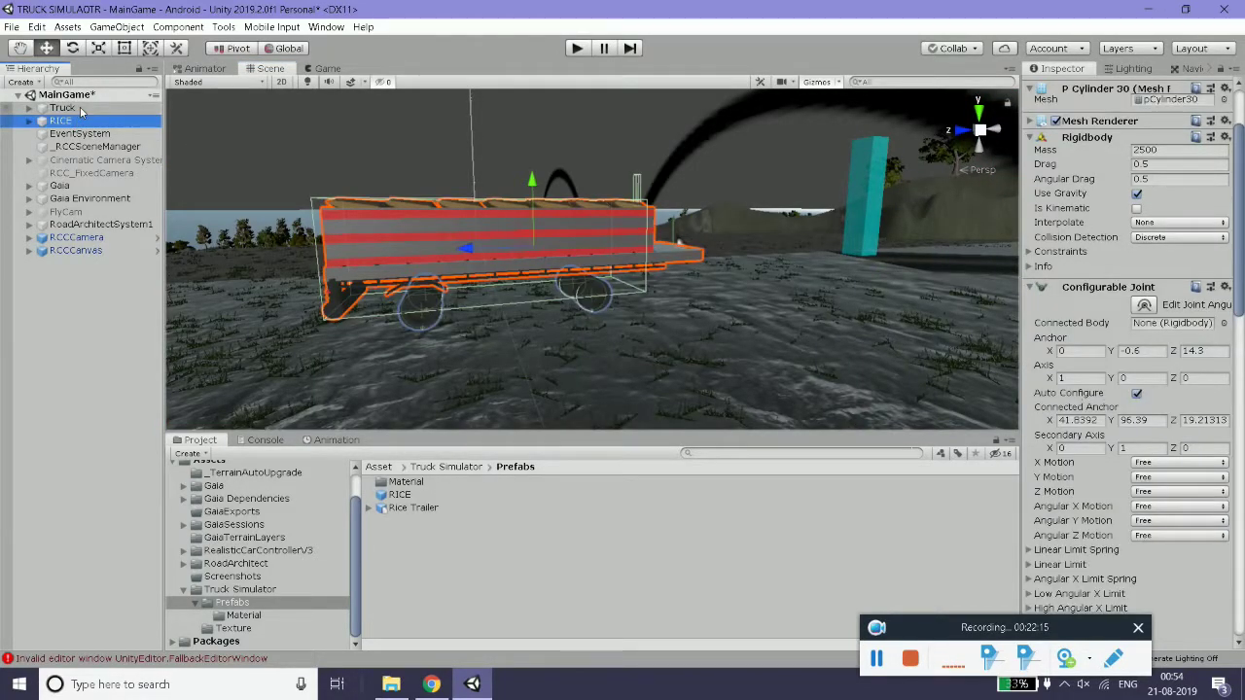
# - Make Truck the Connected Body of RICE's Configurable Joint, then move Truck toward the trailer
pyautogui.moveTo(60, 120)
pyautogui.mouseDown()
pyautogui.moveTo(1174, 338)
pyautogui.moveTo(1166, 331)
pyautogui.mouseUp()
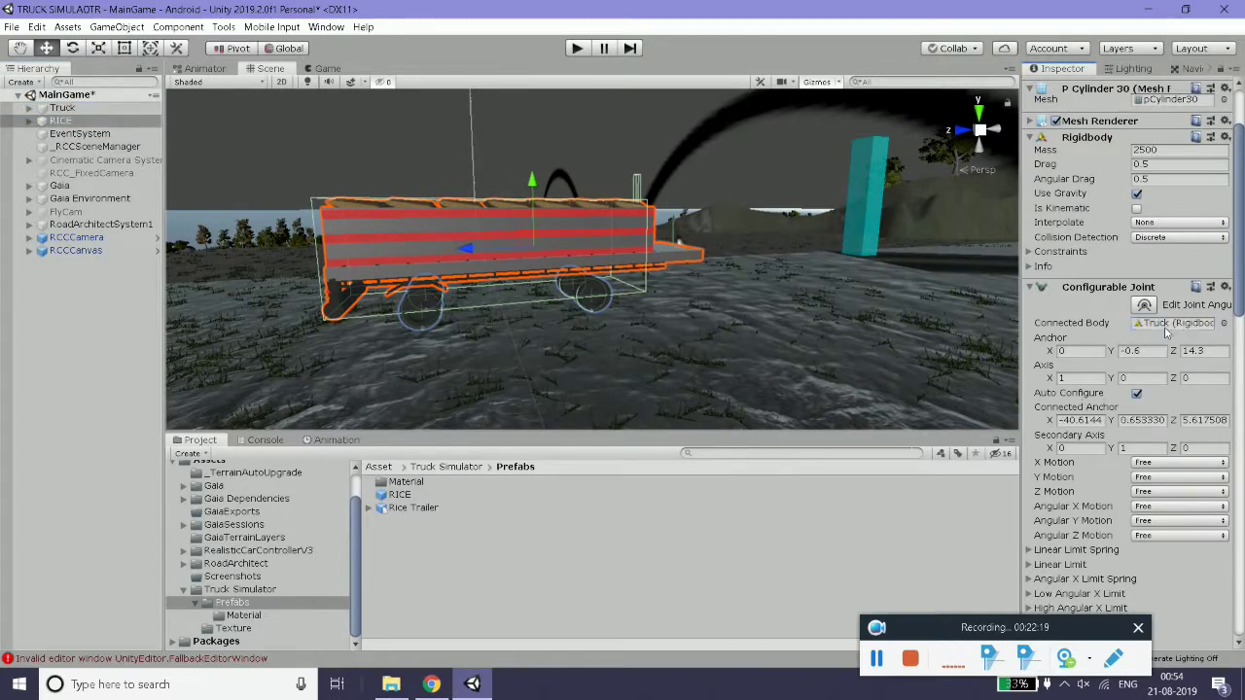
pyautogui.keyDown('alt'); pyautogui.moveTo(841, 252); pyautogui.dragTo(832, 324); pyautogui.keyUp('alt')
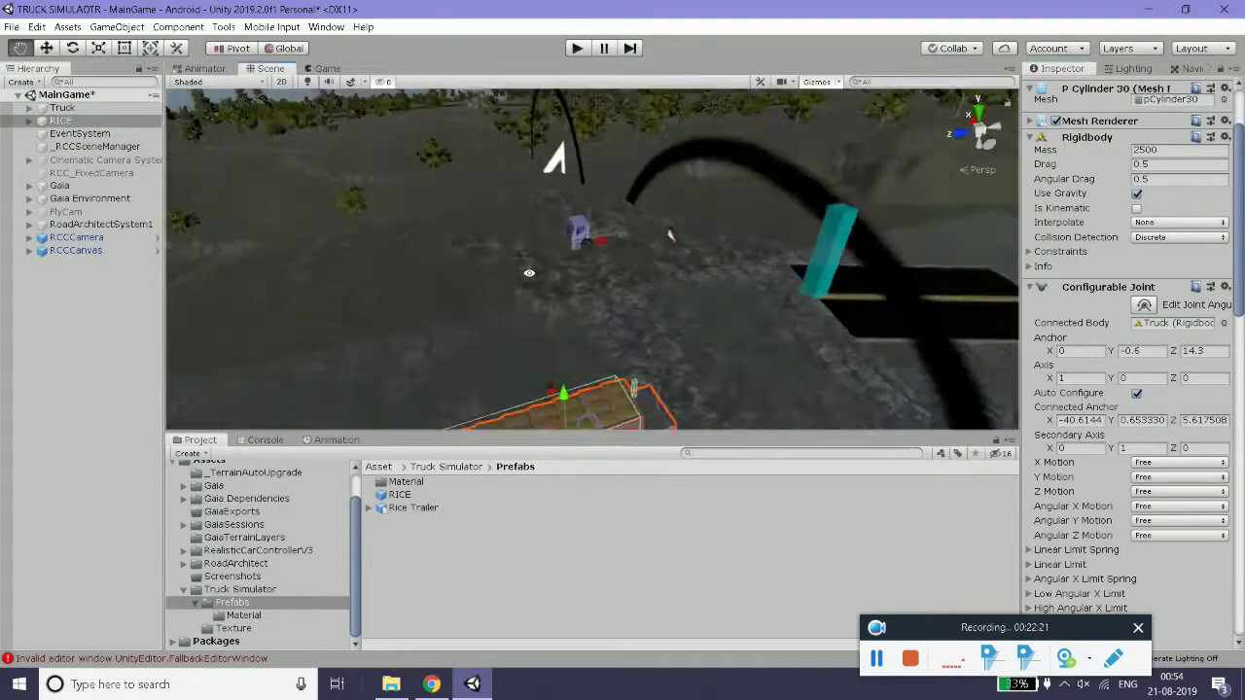
pyautogui.click(62, 108)
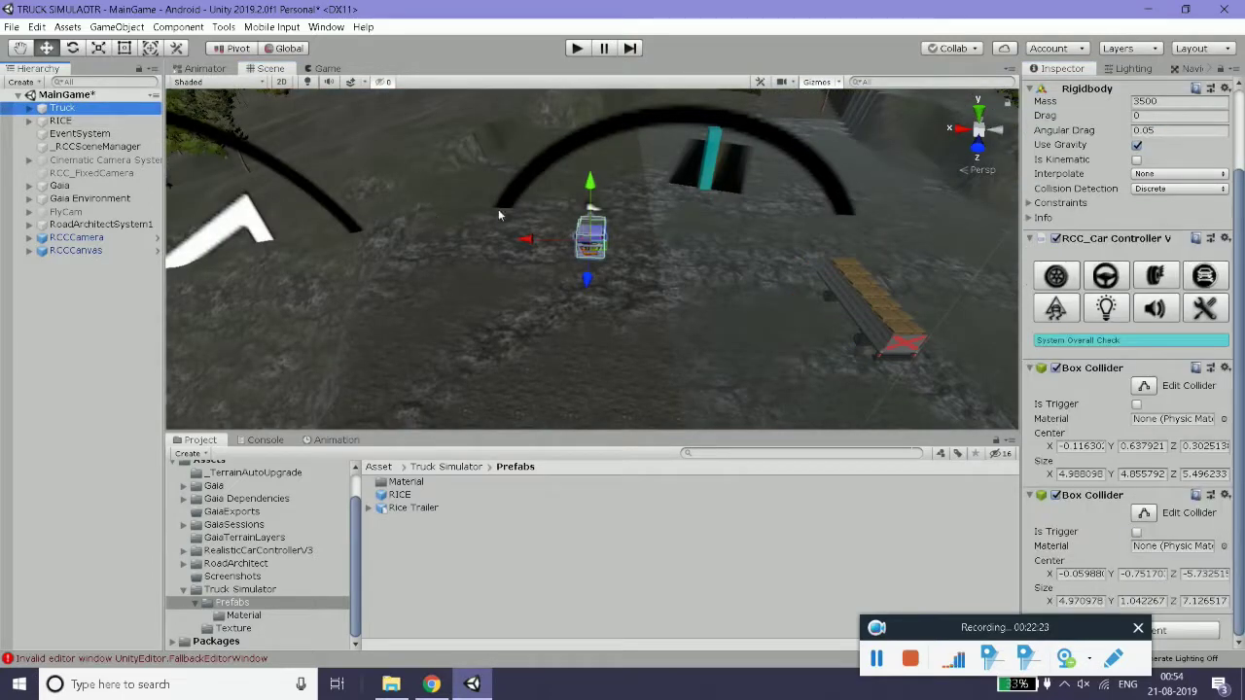
pyautogui.moveTo(528, 244); pyautogui.dragTo(748, 249)
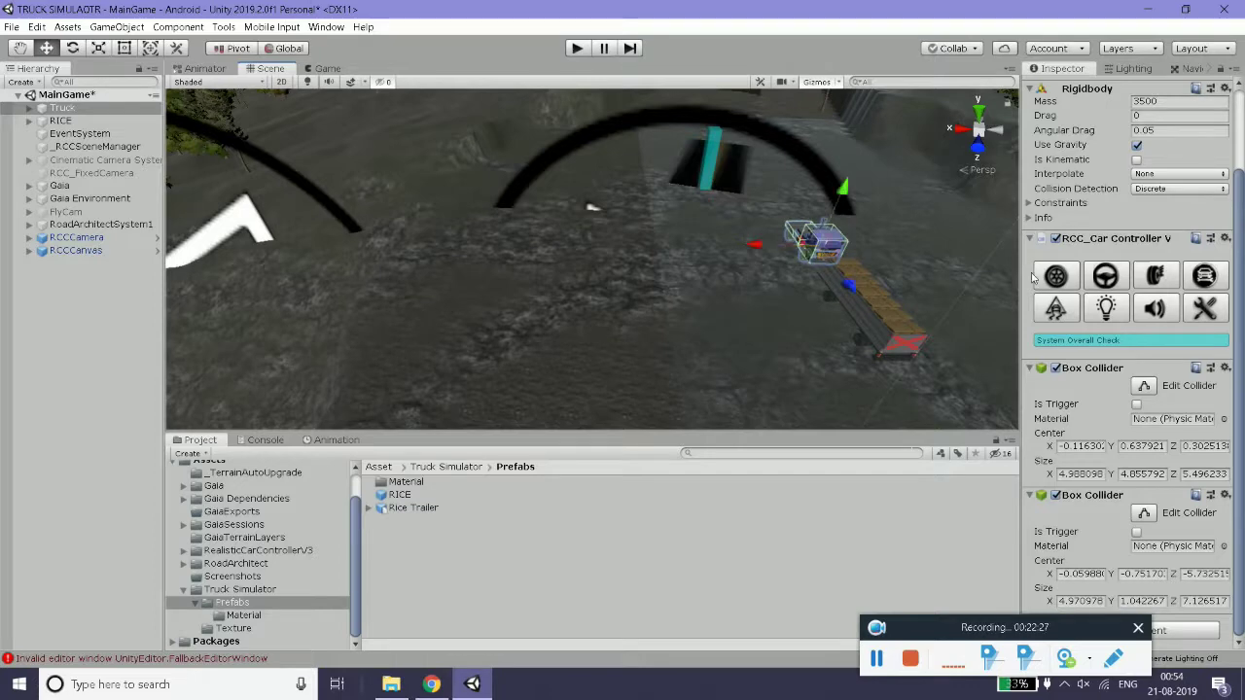
pyautogui.scroll(3, 1134, 255)
# - Set the Truck's Y rotation to 180
pyautogui.click(1160, 149)
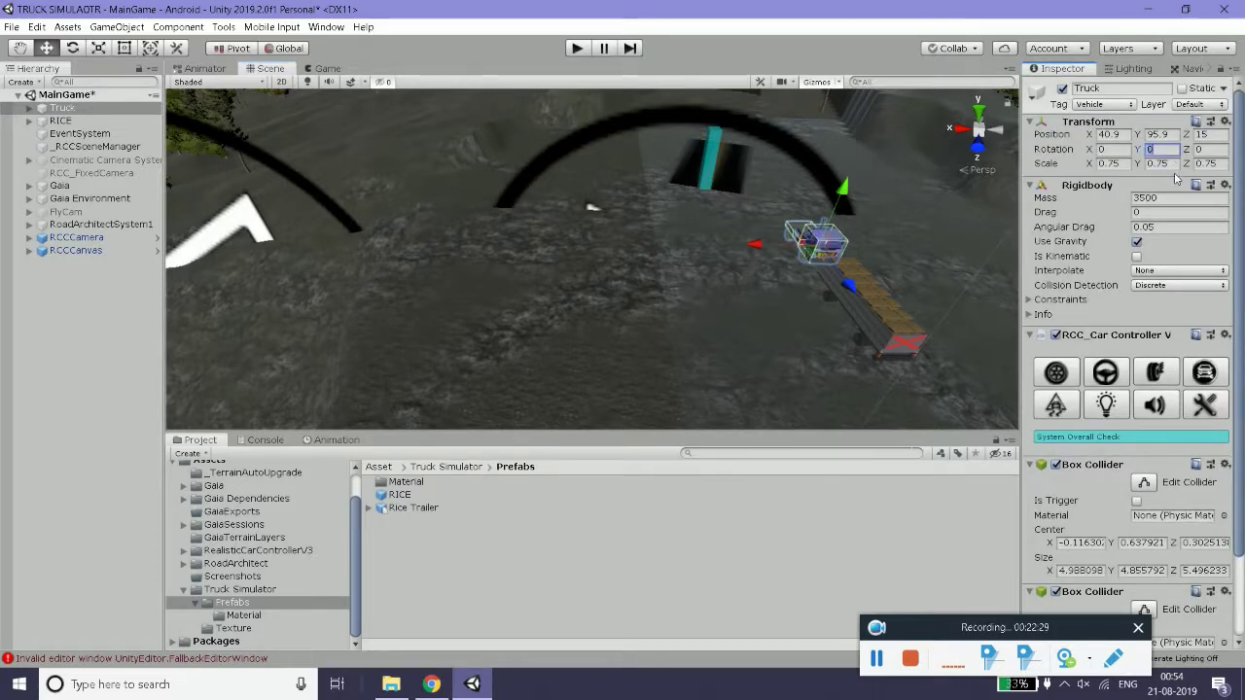
pyautogui.write('90')
pyautogui.press('BackSpace')
pyautogui.press('BackSpace')
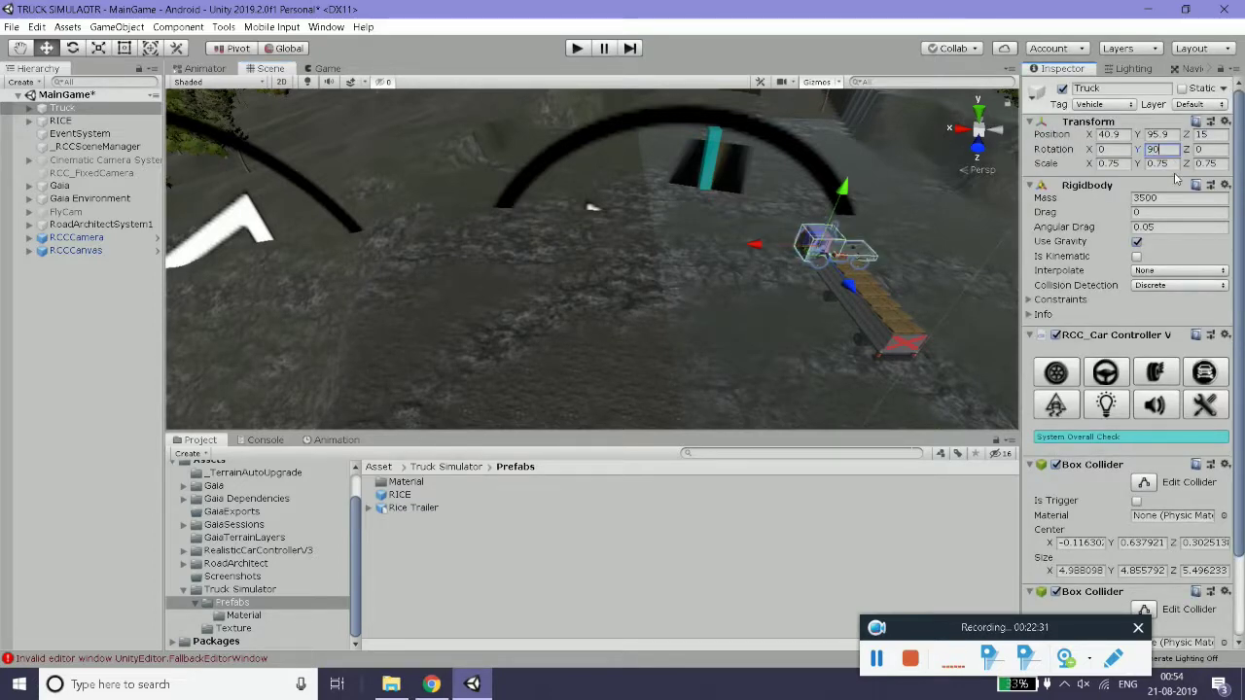
pyautogui.write('180')
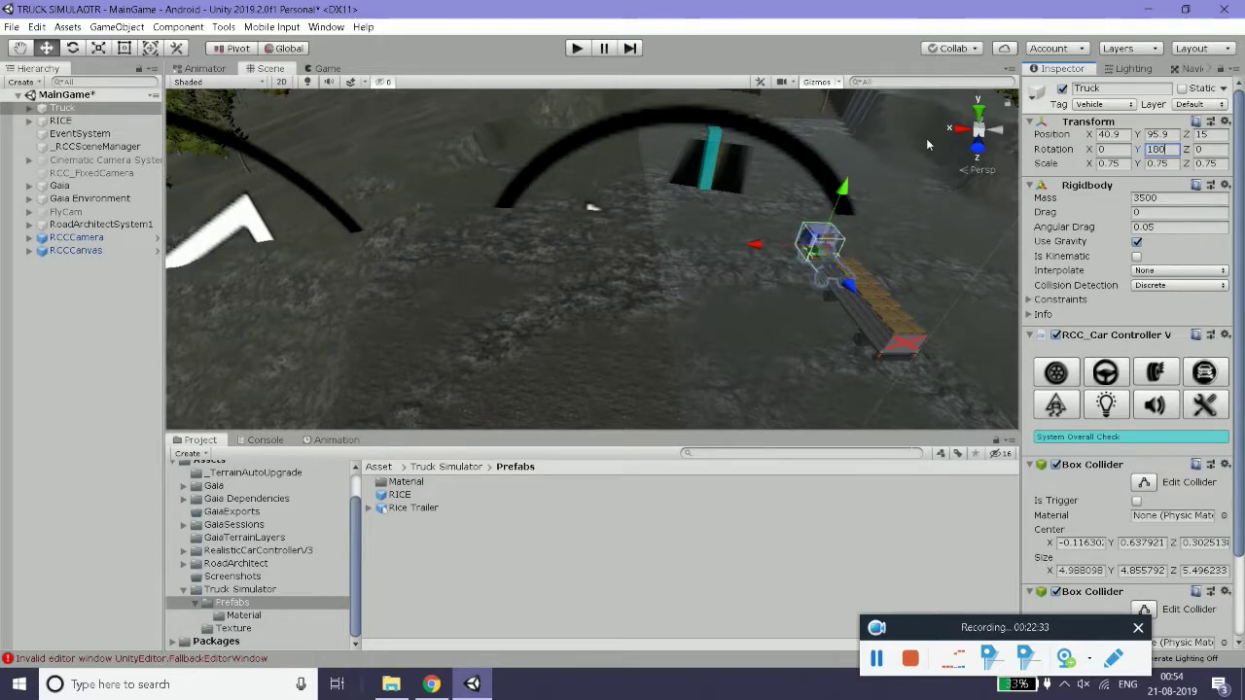
# - Move and rotate the Truck into line just ahead of the trailer, leaving a small gap
pyautogui.moveTo(926, 138); pyautogui.dragTo(753, 182, button='right')
pyautogui.press('f')
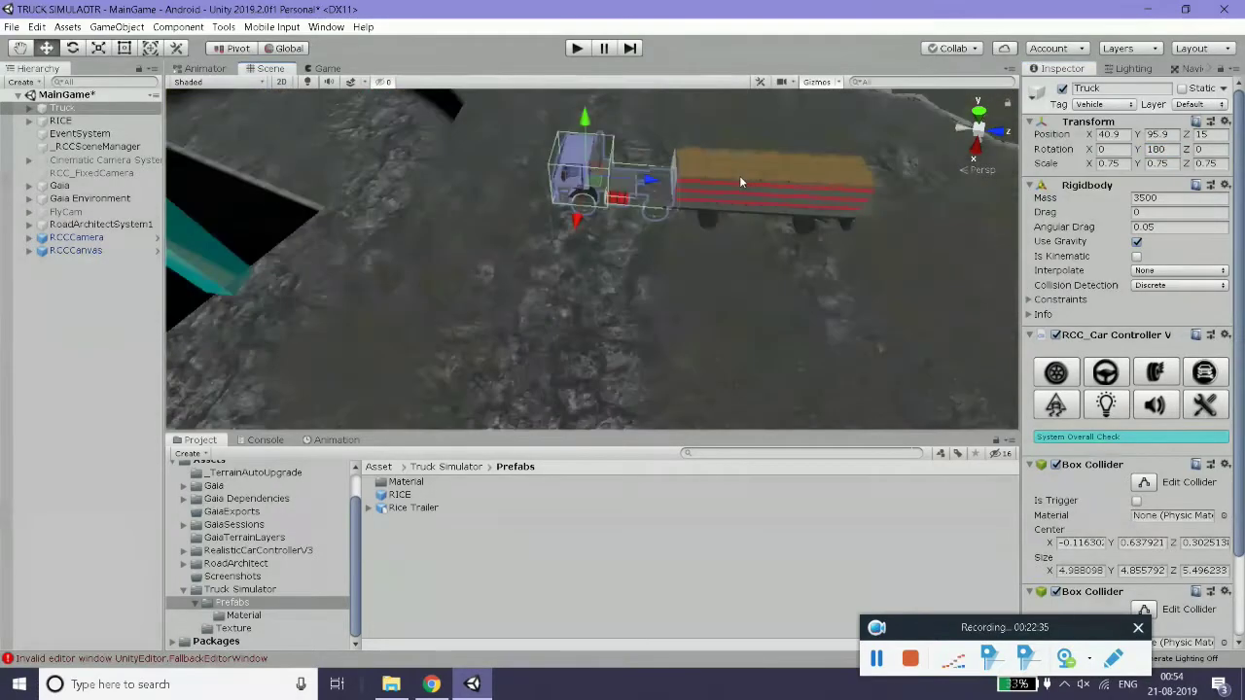
pyautogui.moveTo(599, 264); pyautogui.dragTo(489, 362)
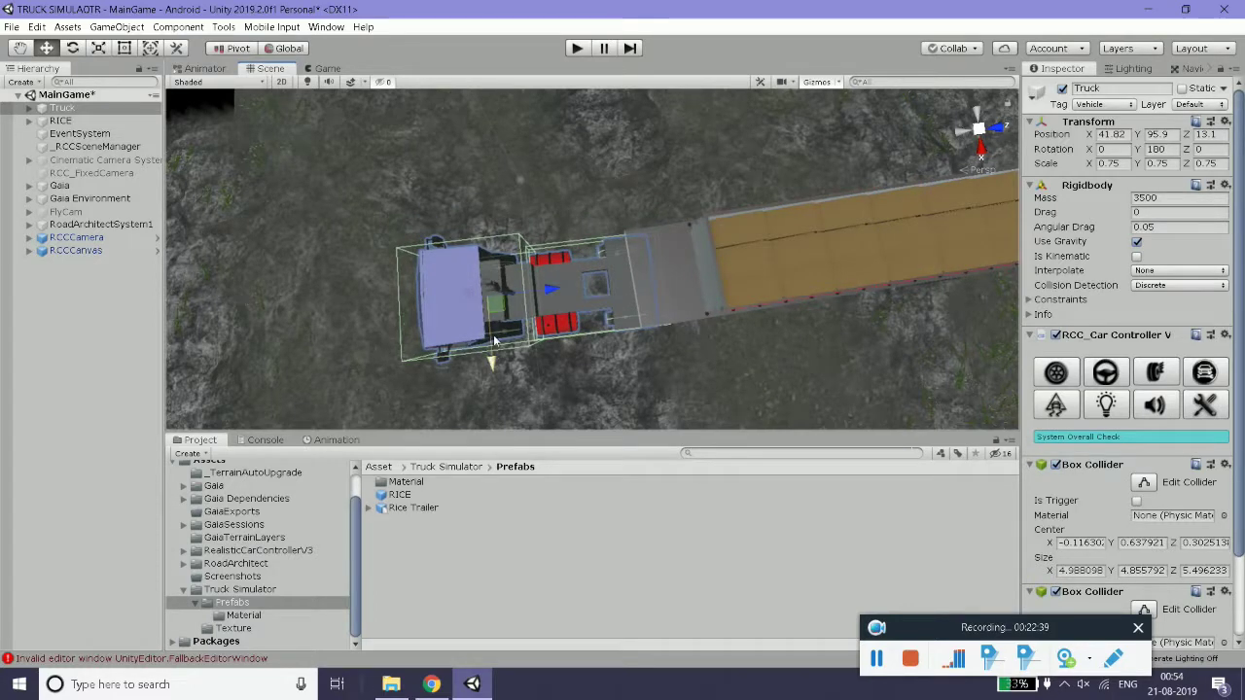
pyautogui.press('e')
pyautogui.moveTo(499, 363); pyautogui.dragTo(503, 365)
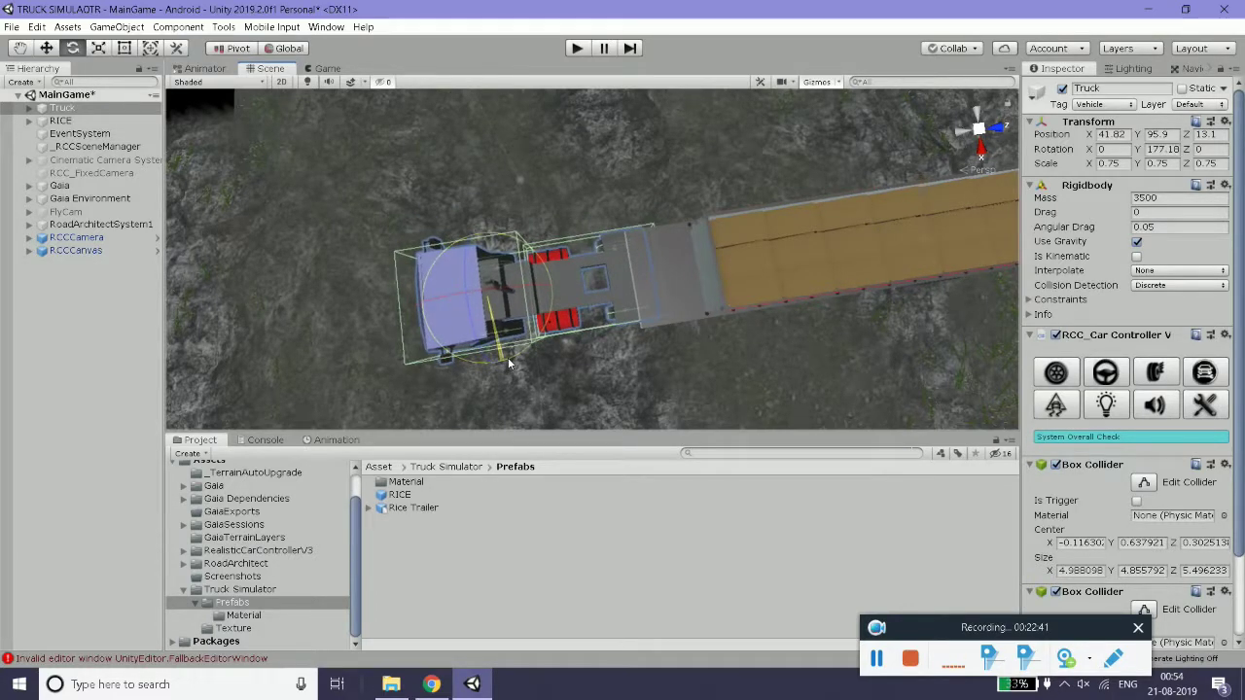
pyautogui.press('w')
pyautogui.moveTo(496, 304); pyautogui.dragTo(486, 305)
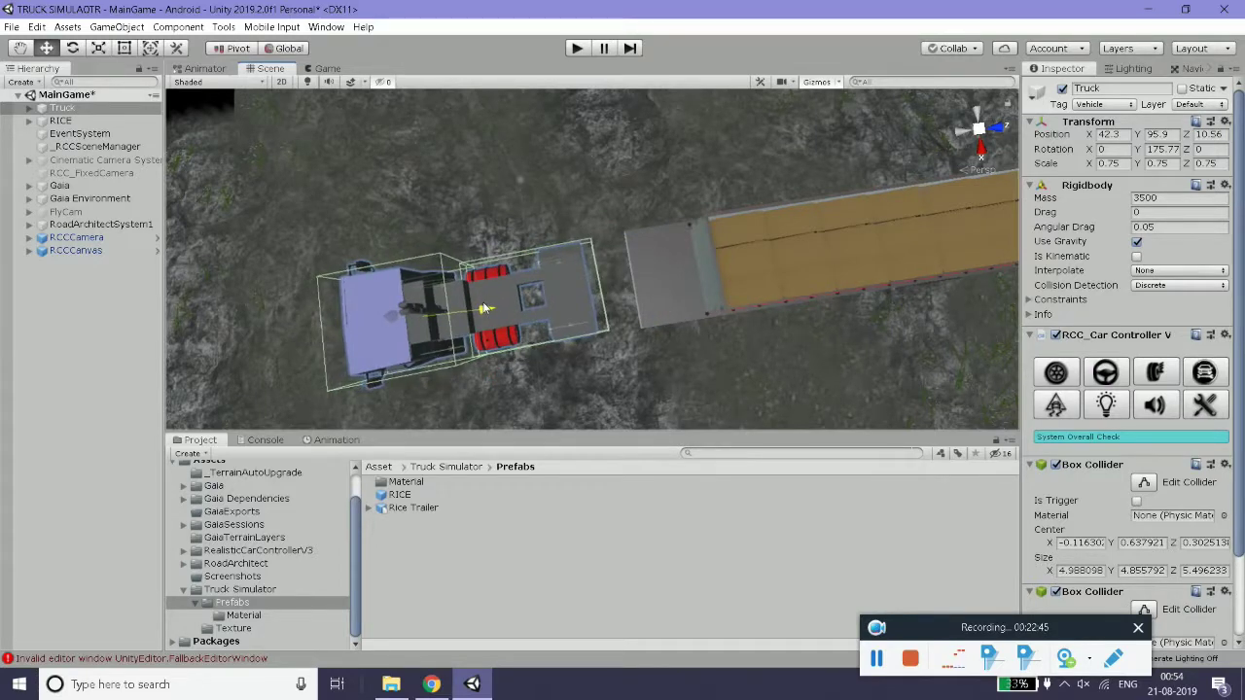
pyautogui.keyDown('alt'); pyautogui.moveTo(577, 204); pyautogui.dragTo(467, 97); pyautogui.keyUp('alt')
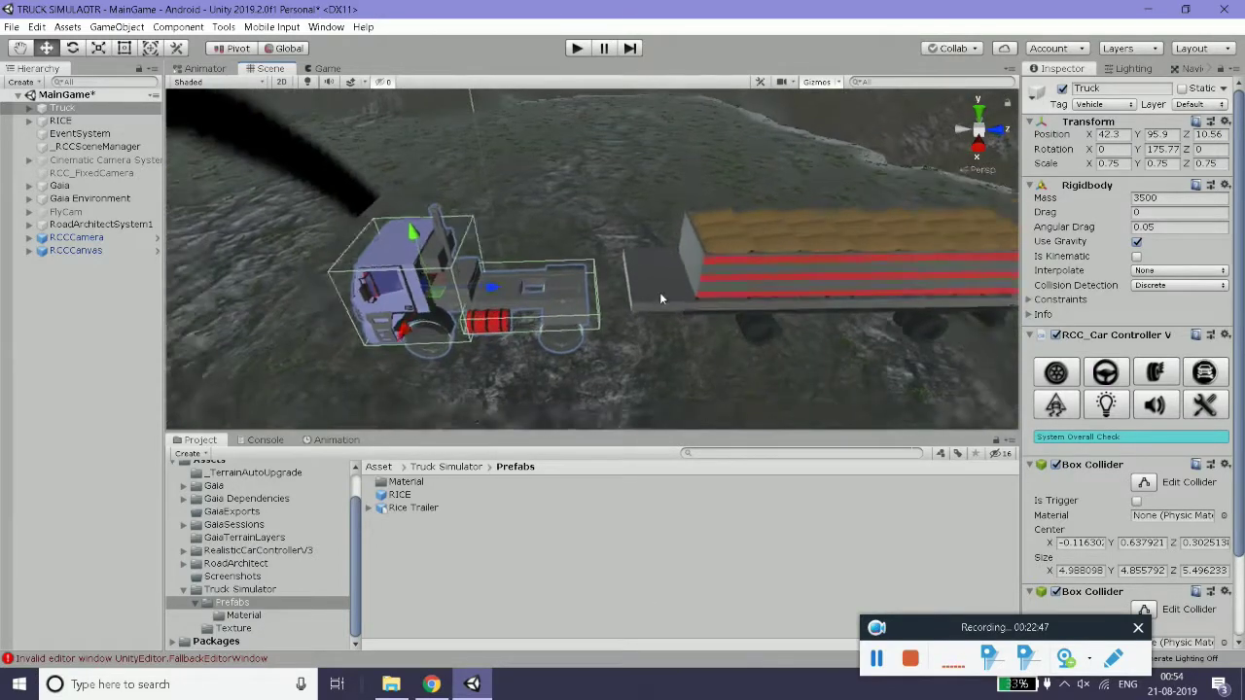
pyautogui.scroll(-3, 660, 292)
pyautogui.keyDown('alt'); pyautogui.moveTo(660, 291); pyautogui.dragTo(659, 214); pyautogui.keyUp('alt')
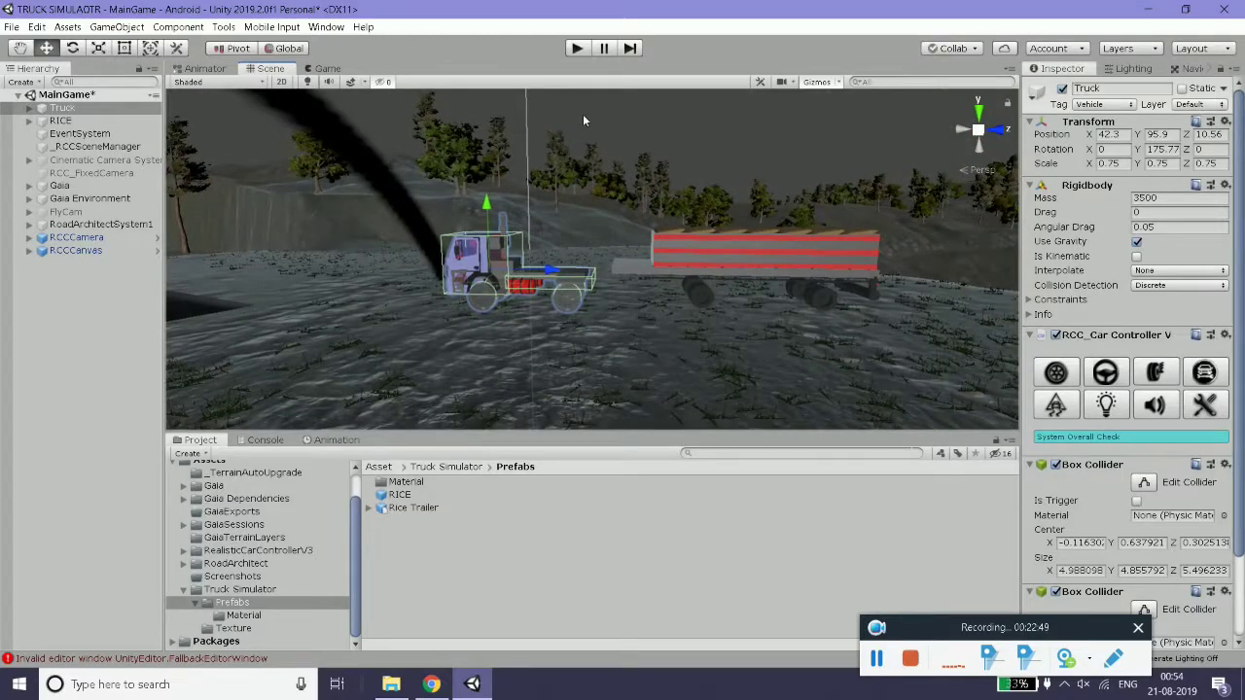
pyautogui.click(578, 49)
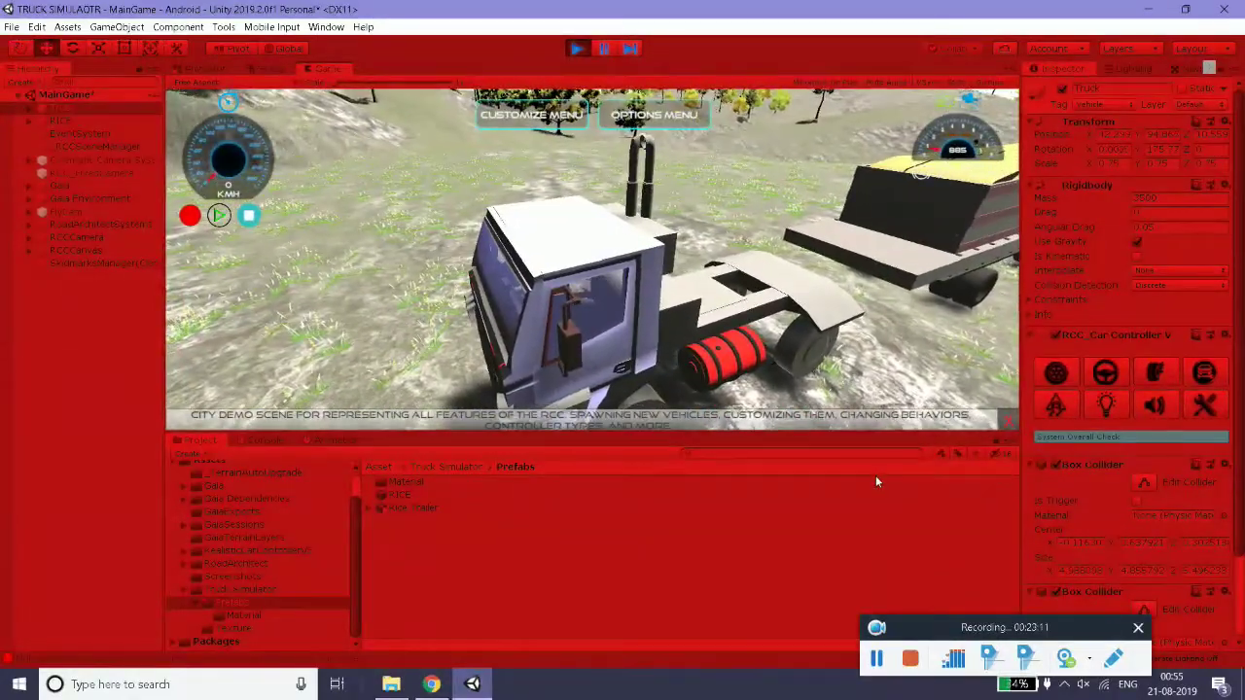
# - Switch to the chase camera while driving with the trailer following behind
pyautogui.press('c')
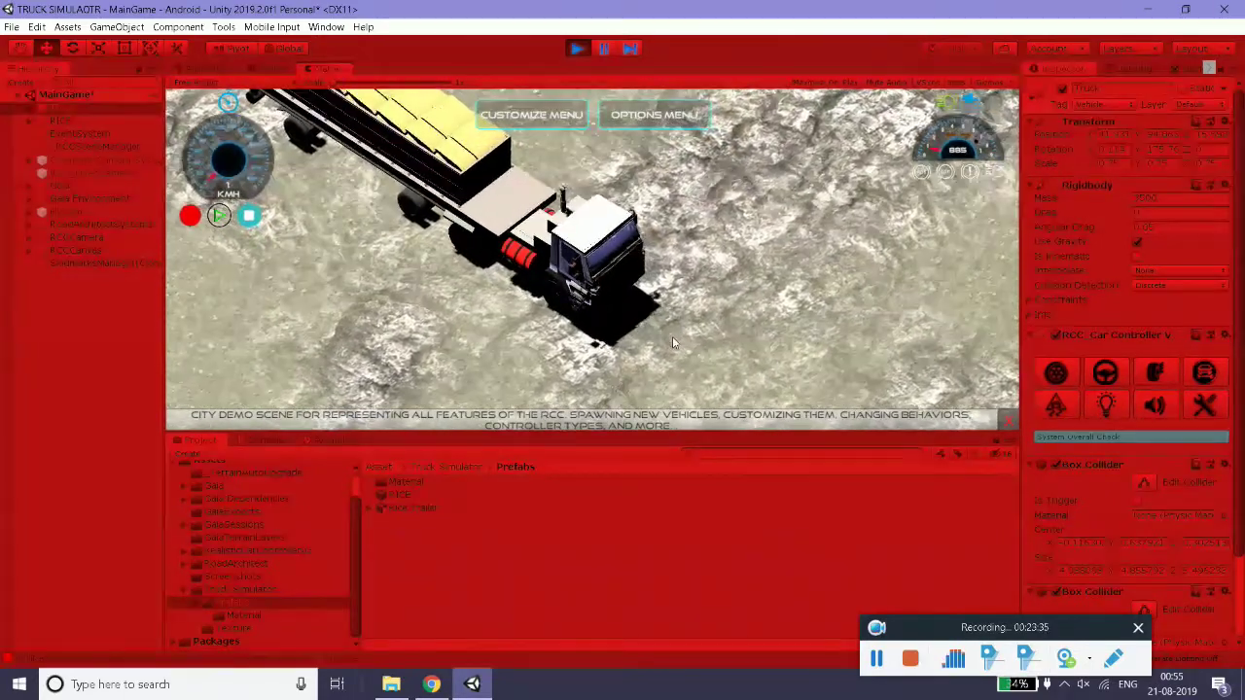
# - Set the RICE Configurable Joint's X, Y and Z Motion to Locked
pyautogui.click(87, 117)
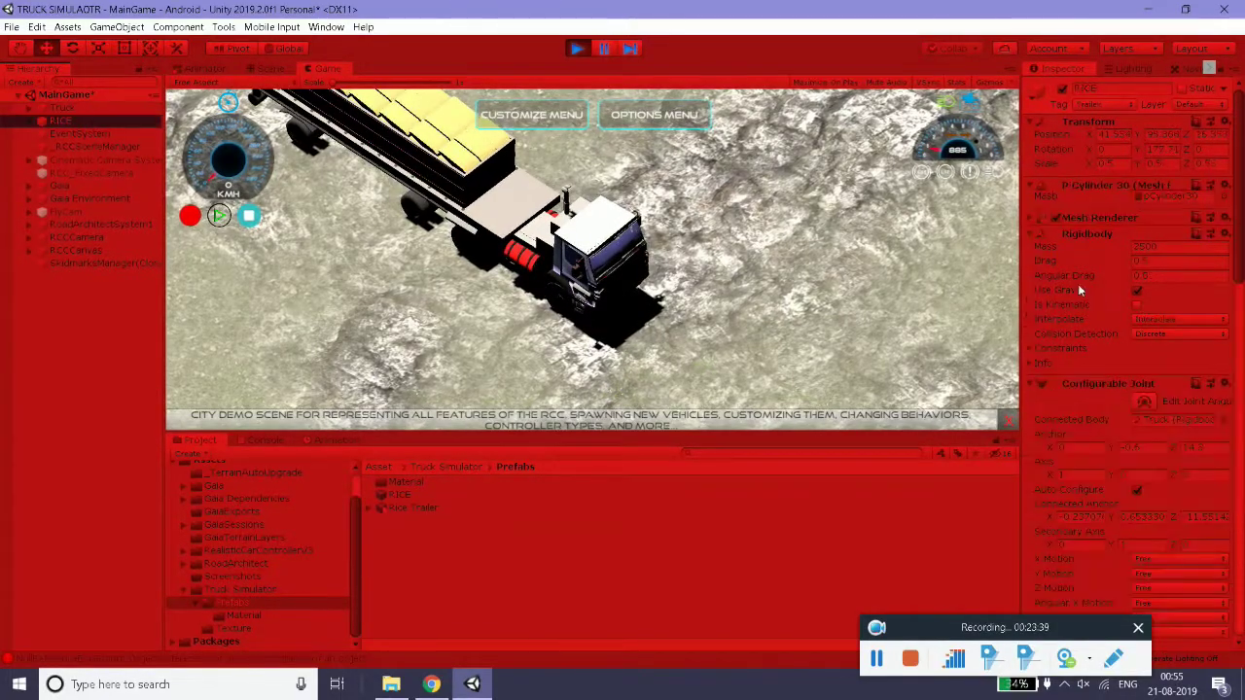
pyautogui.scroll(-2, 1129, 321)
pyautogui.scroll(-3, 1130, 328)
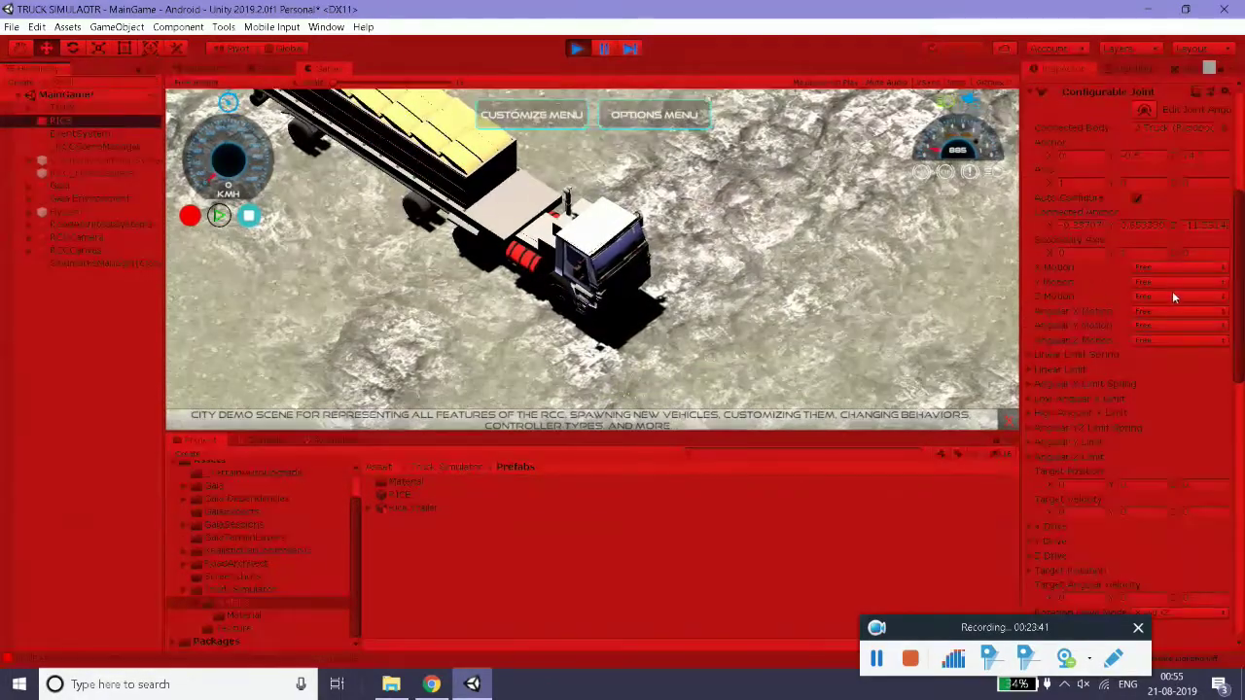
pyautogui.scroll(3, 1173, 297)
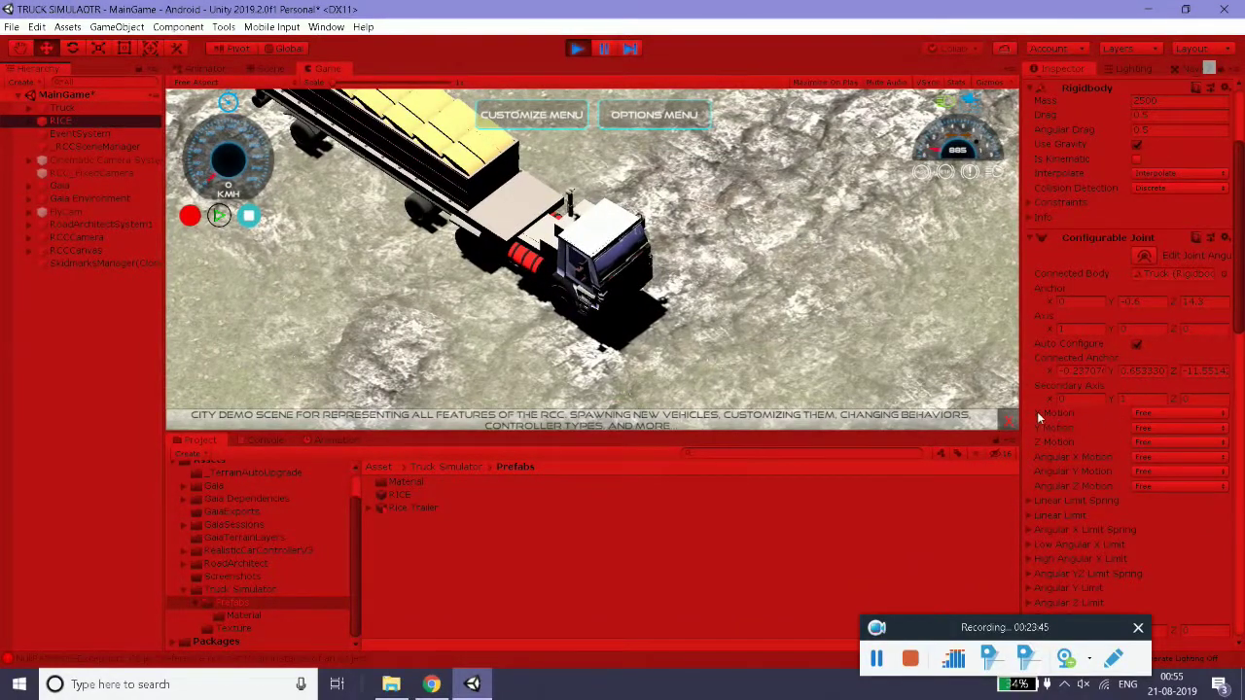
pyautogui.click(1151, 413)
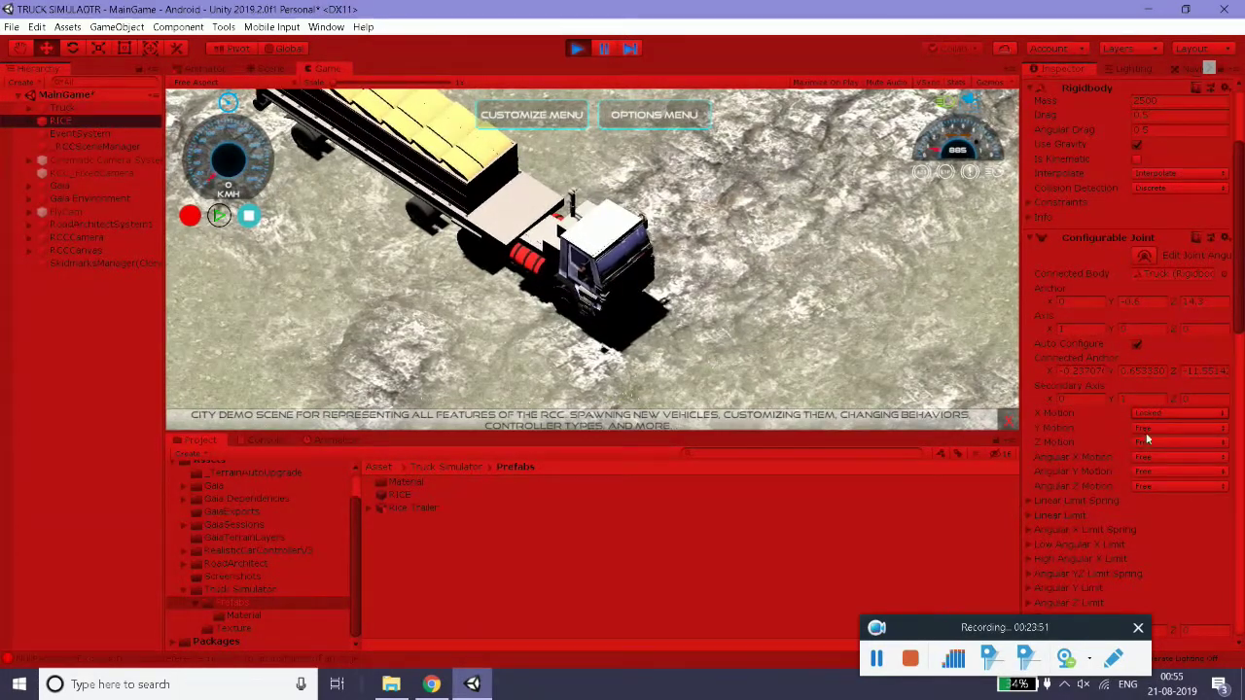
pyautogui.click(1148, 431)
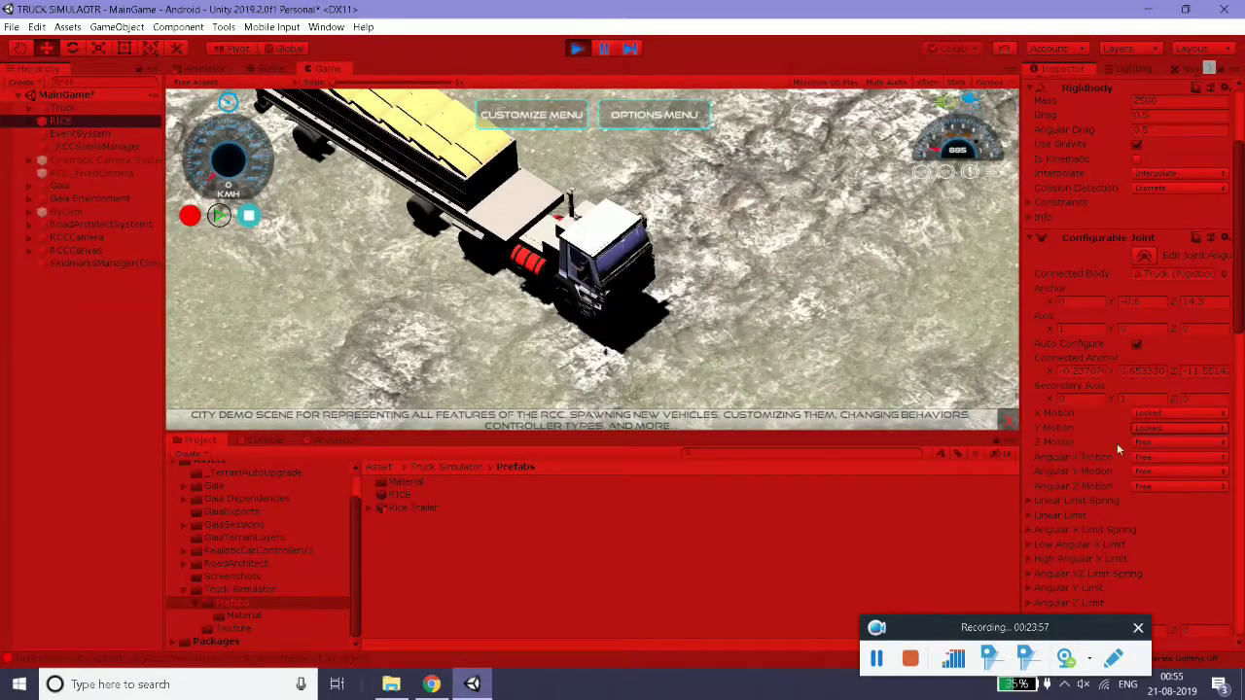
pyautogui.click(1154, 443)
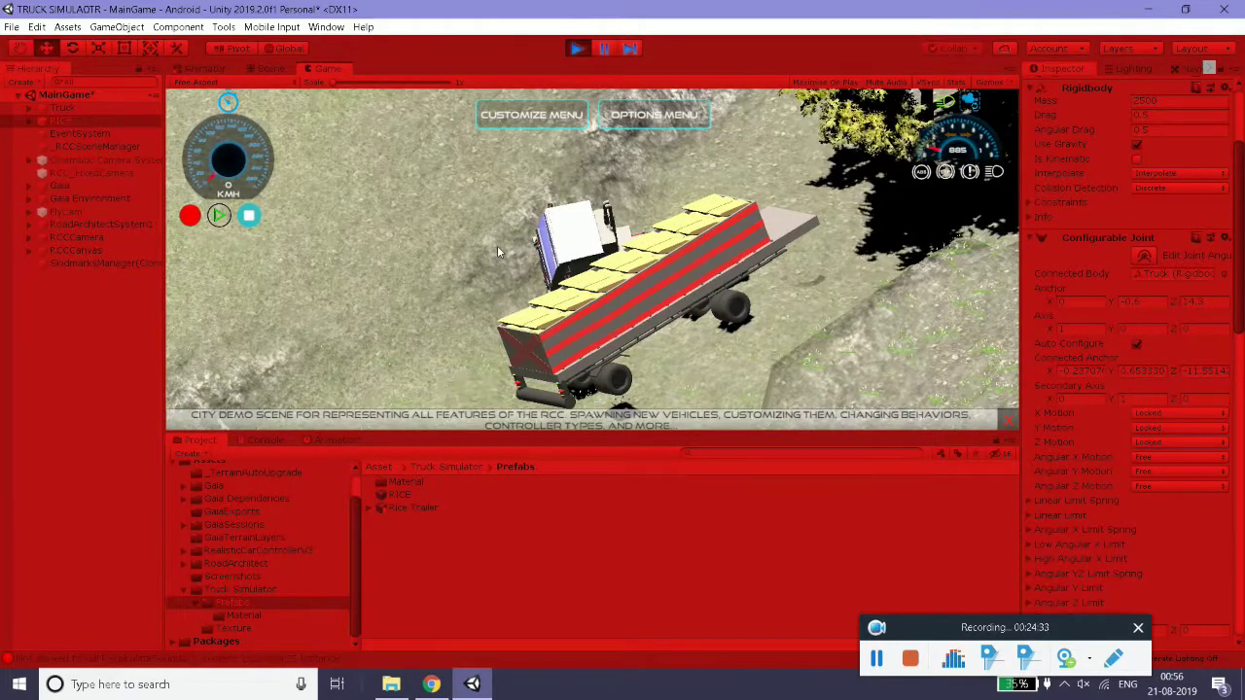
# - Cycle through three camera views with C, then accelerate the truck with W
pyautogui.press('c')
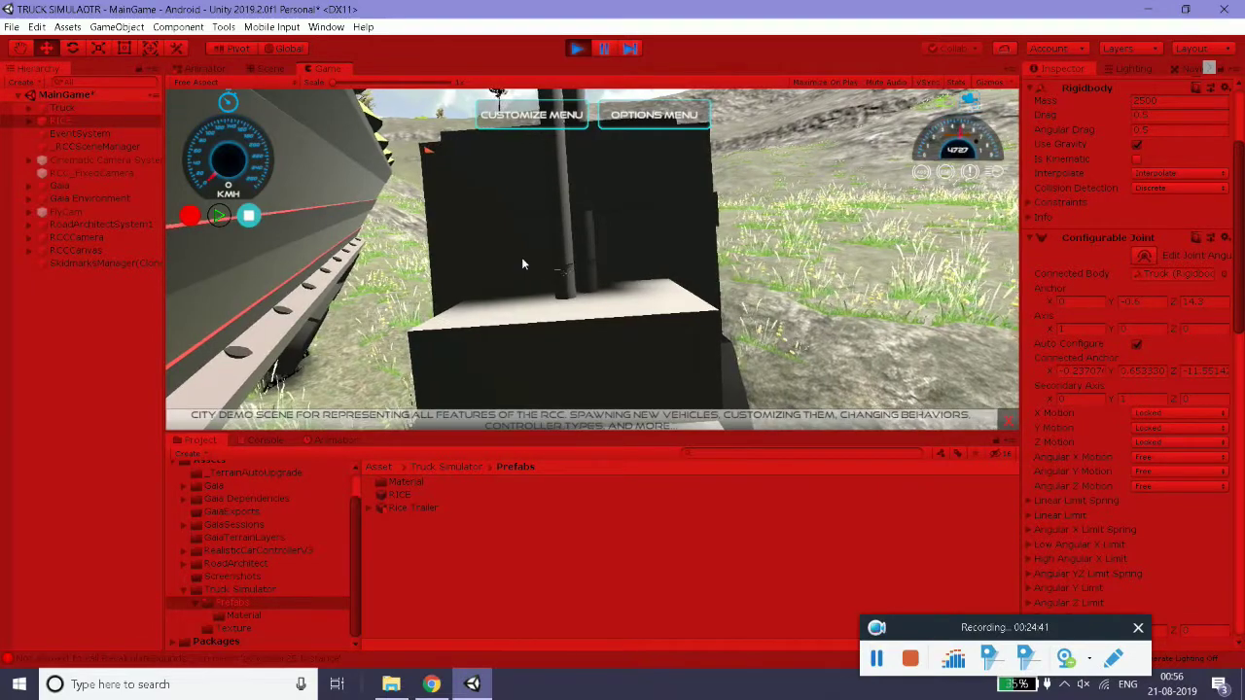
pyautogui.press('c')
pyautogui.press('c')
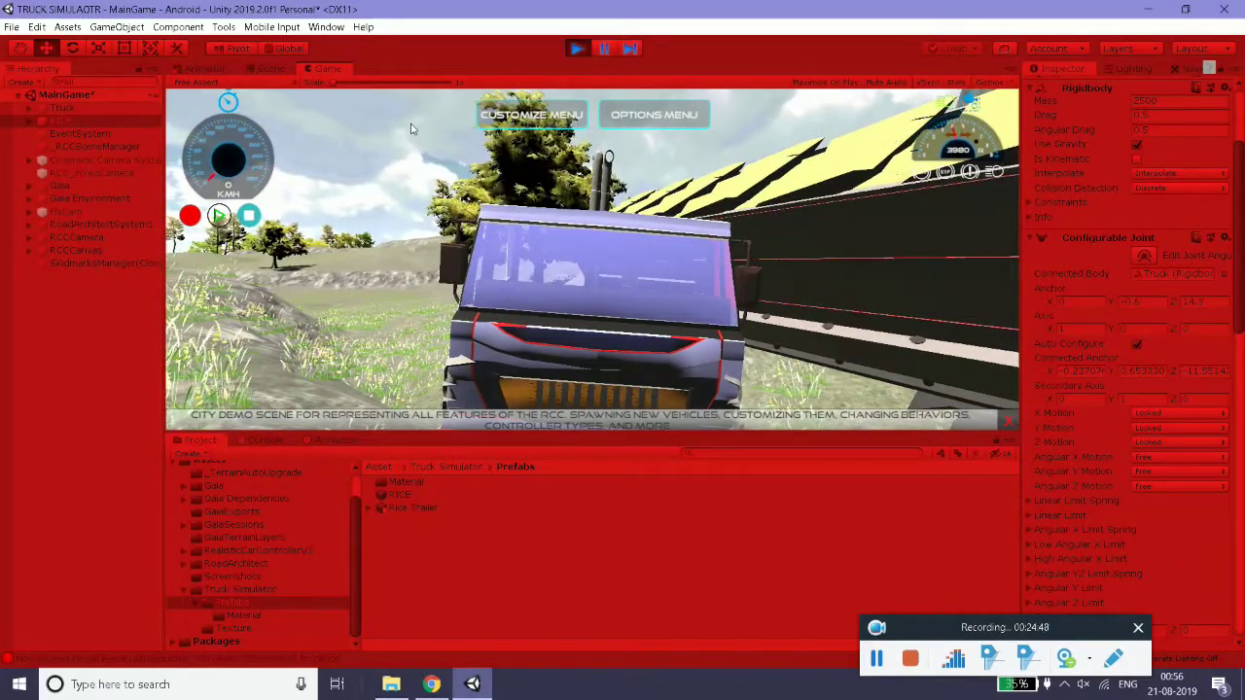
pyautogui.press('c')
pyautogui.press('c')
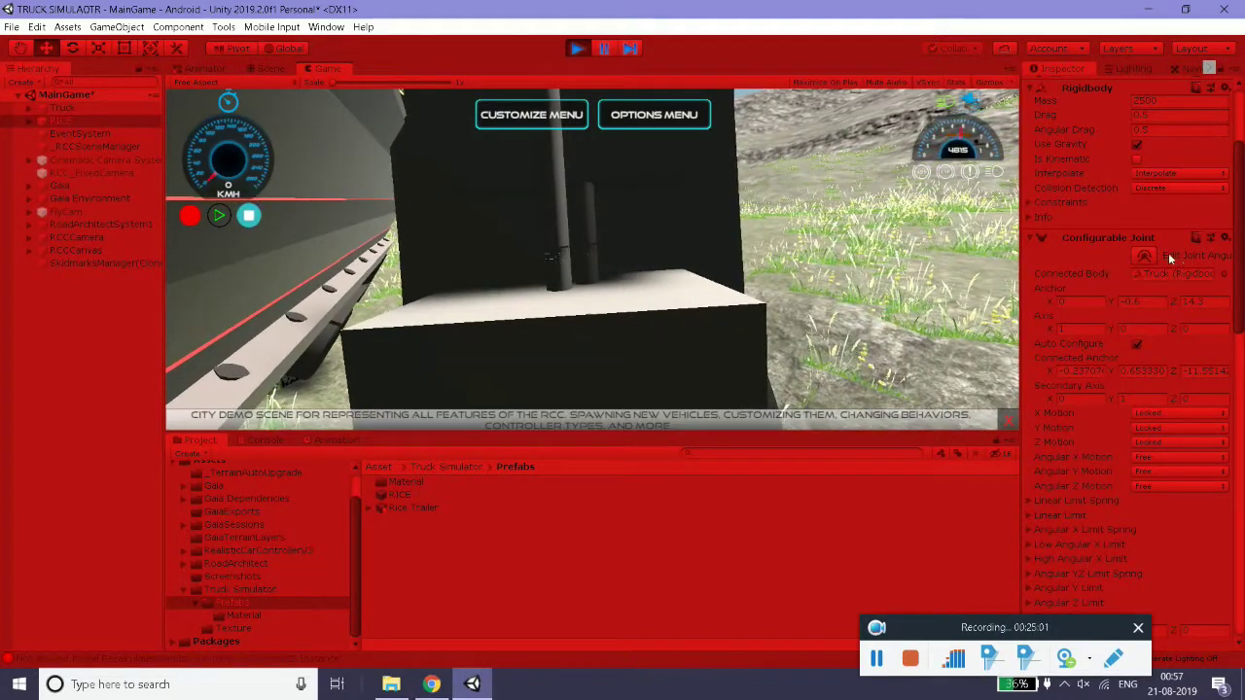
pyautogui.press('w')
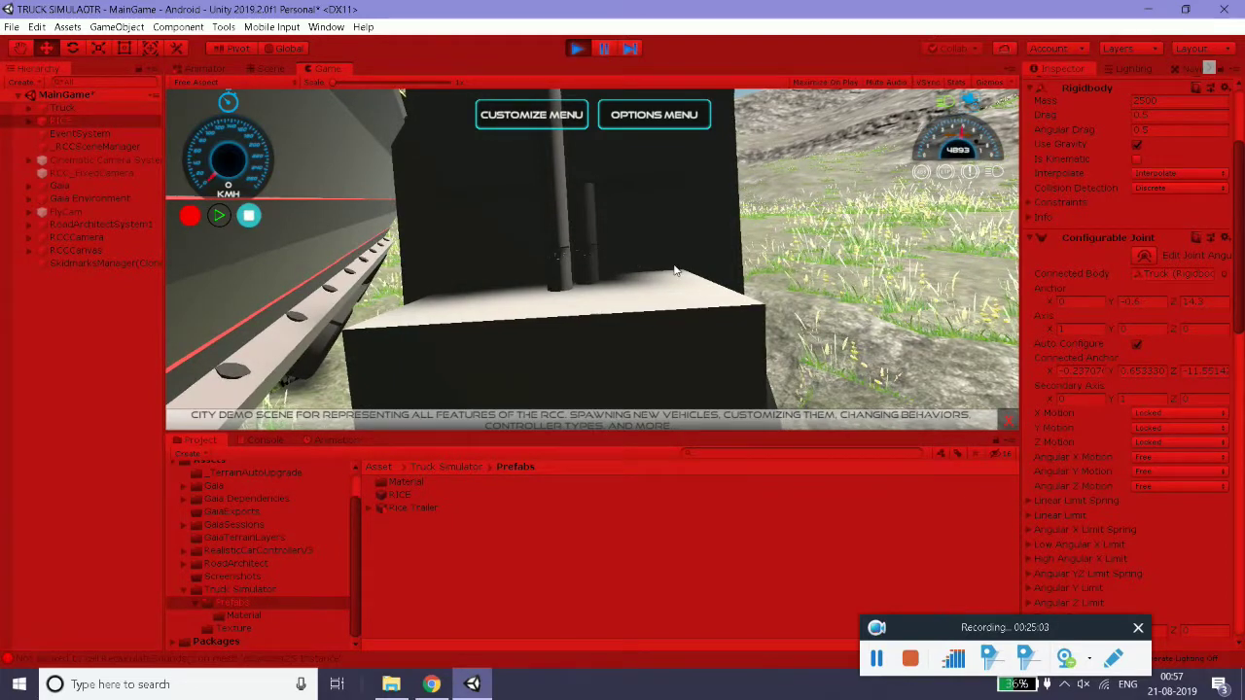
# - During play, switch to the Scene view, frame the Truck and orbit around it with gizmos hidden
pyautogui.click(270, 69)
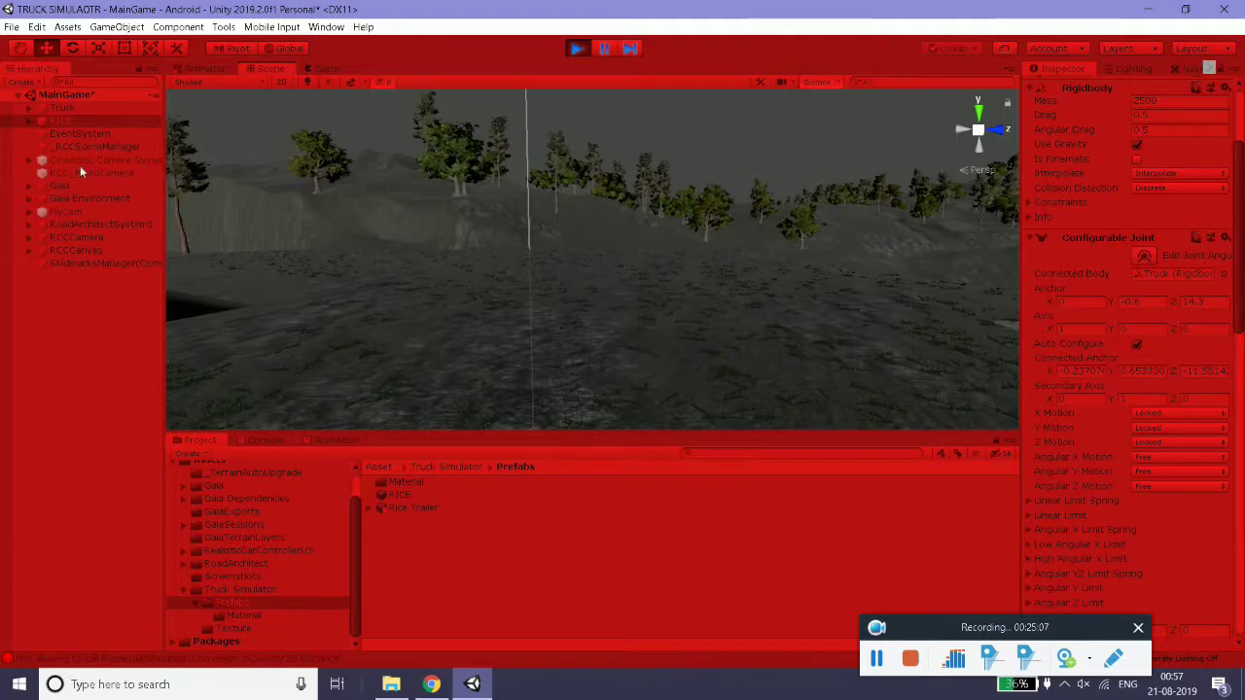
pyautogui.click(54, 109)
pyautogui.press('f')
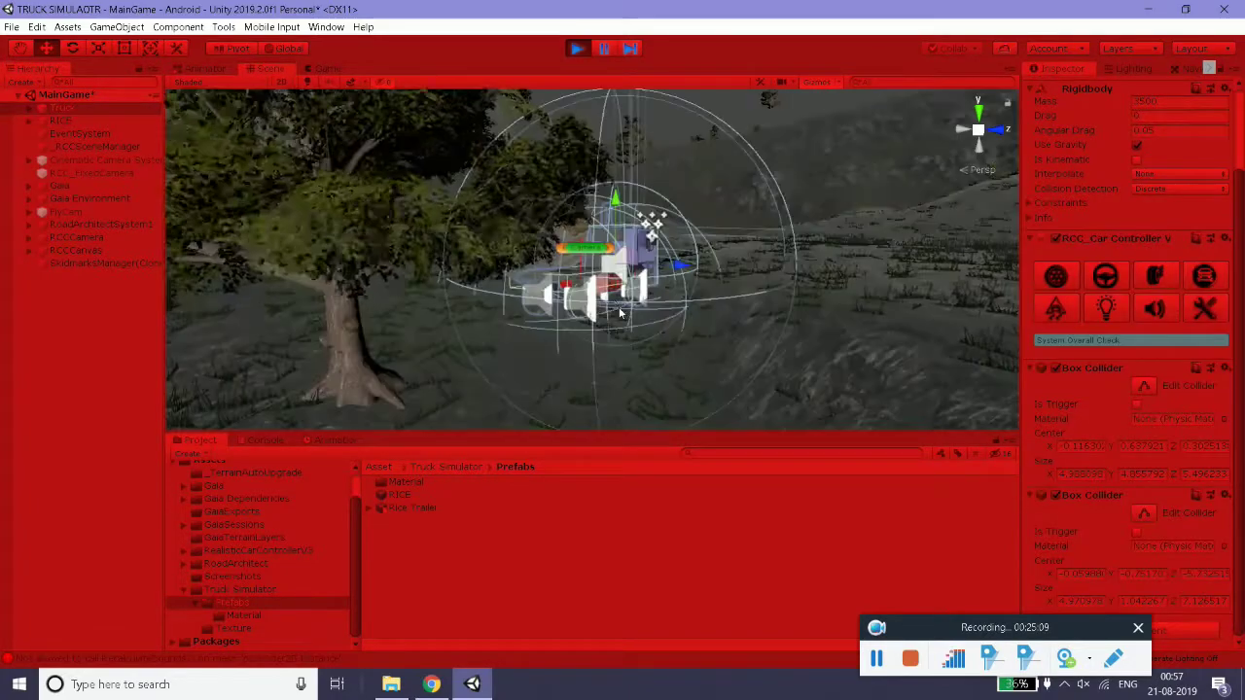
pyautogui.keyDown('alt'); pyautogui.moveTo(587, 290); pyautogui.dragTo(517, 369); pyautogui.keyUp('alt')
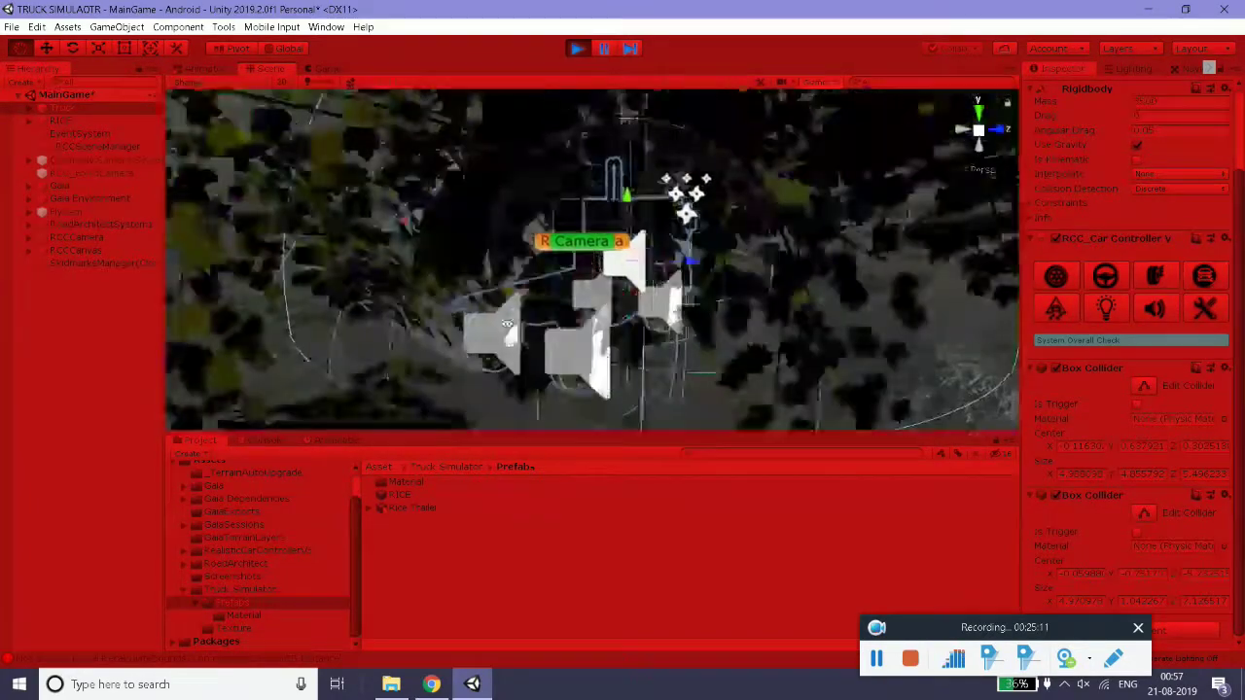
pyautogui.click(811, 80)
pyautogui.moveTo(583, 292)
pyautogui.keyDown('alt'); pyautogui.mouseDown()
pyautogui.moveTo(665, 273)
pyautogui.moveTo(654, 312)
pyautogui.mouseUp(); pyautogui.keyUp('alt')
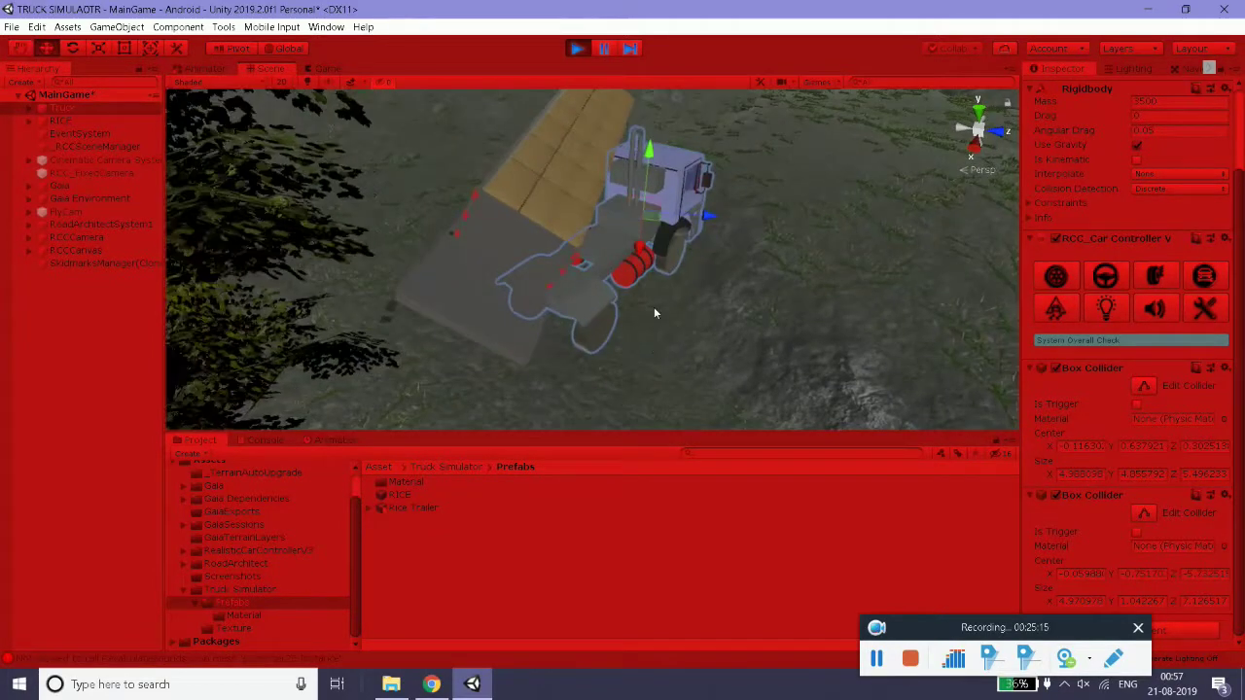
# - Select the RICE trailer and its P Cylinder 30 mesh, then stop play mode
pyautogui.click(56, 121)
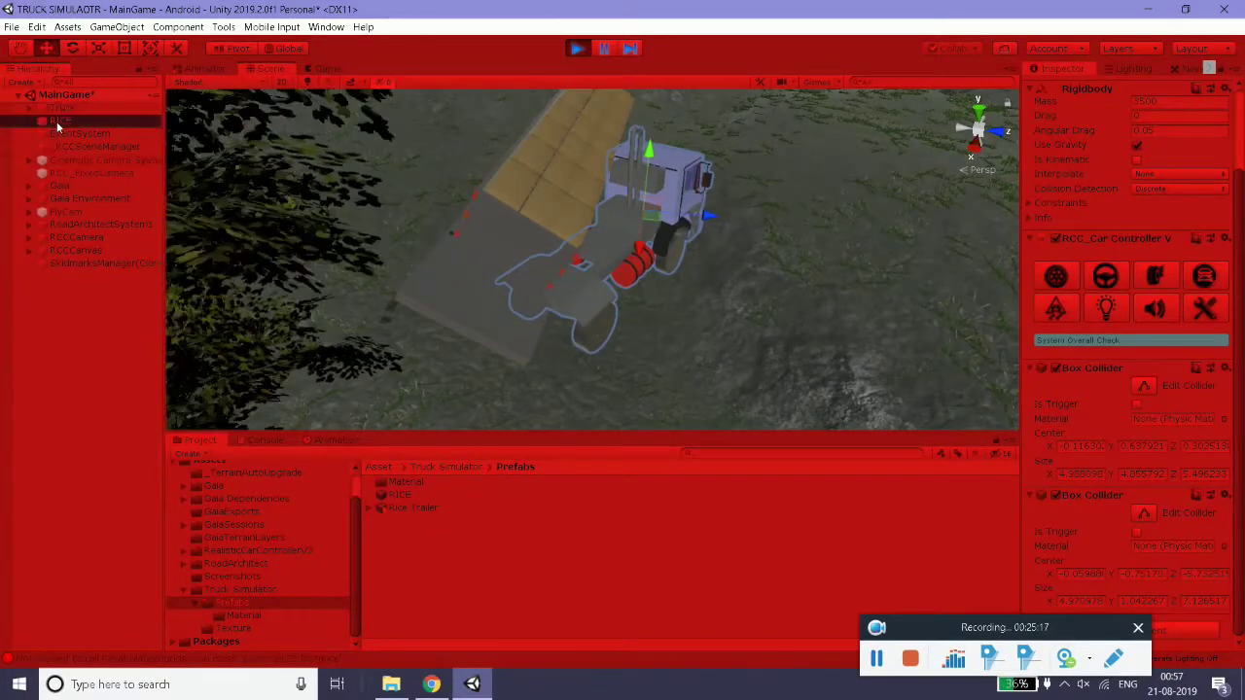
pyautogui.click(536, 220)
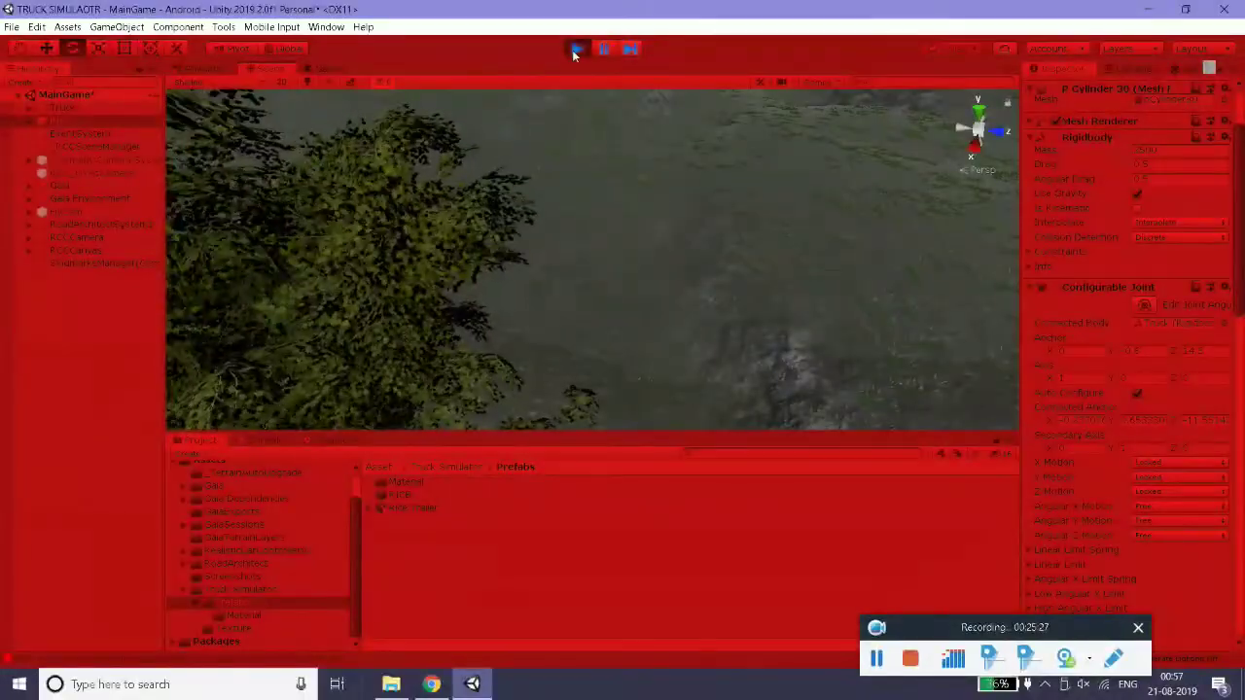
pyautogui.click(576, 49)
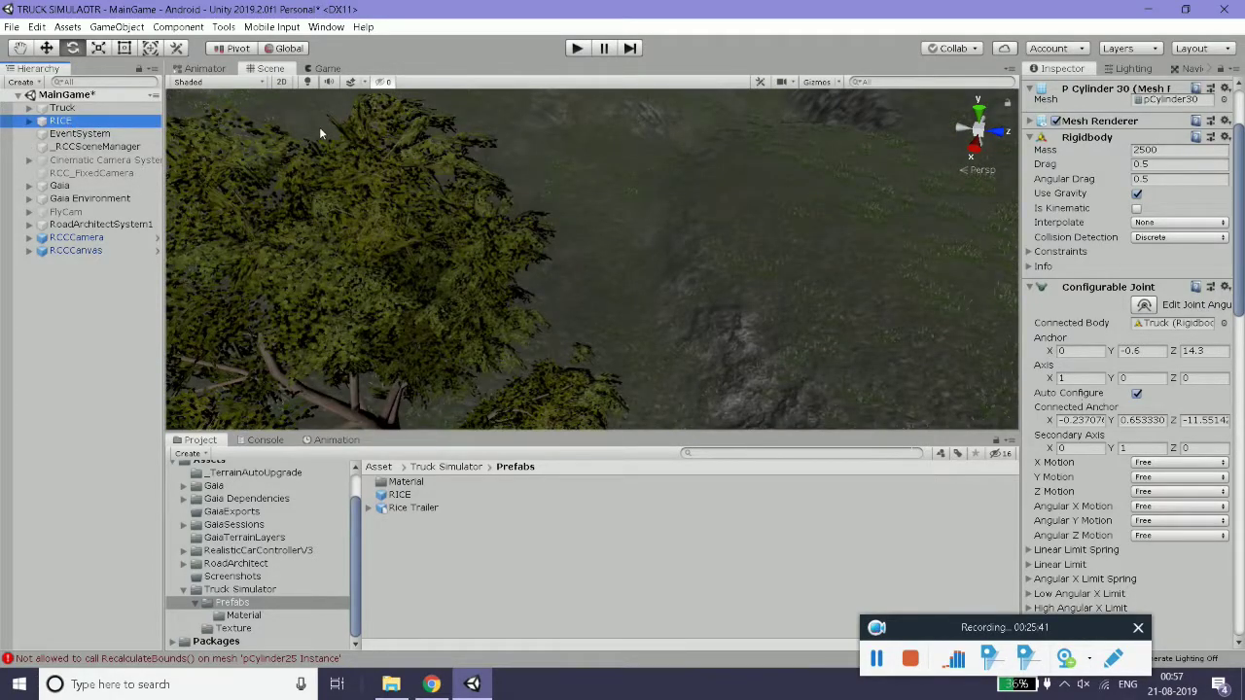
# - Frame the RICE trailer and orbit and pan across the truck and trailer
pyautogui.press('f')
pyautogui.moveTo(437, 253)
pyautogui.keyDown('alt'); pyautogui.mouseDown()
pyautogui.moveTo(511, 263)
pyautogui.moveTo(424, 236)
pyautogui.moveTo(507, 180)
pyautogui.mouseUp(); pyautogui.keyUp('alt')
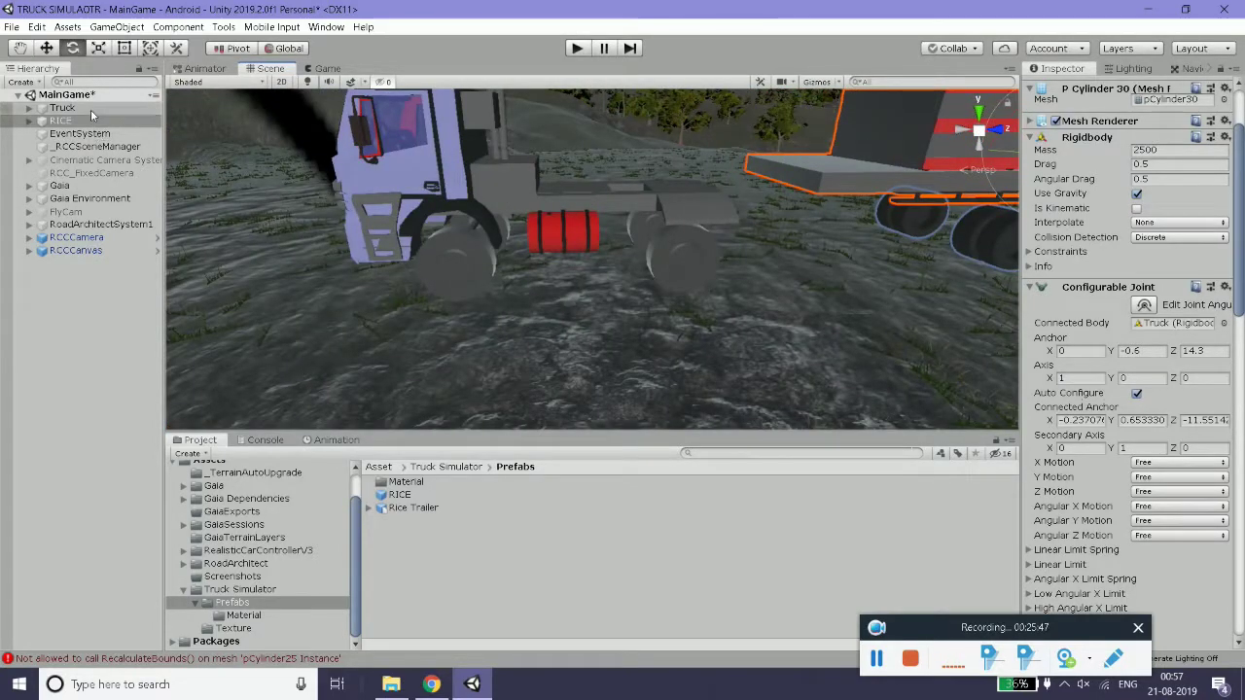
pyautogui.click(61, 108)
pyautogui.keyDown('alt'); pyautogui.moveTo(232, 156); pyautogui.dragTo(603, 246); pyautogui.keyUp('alt')
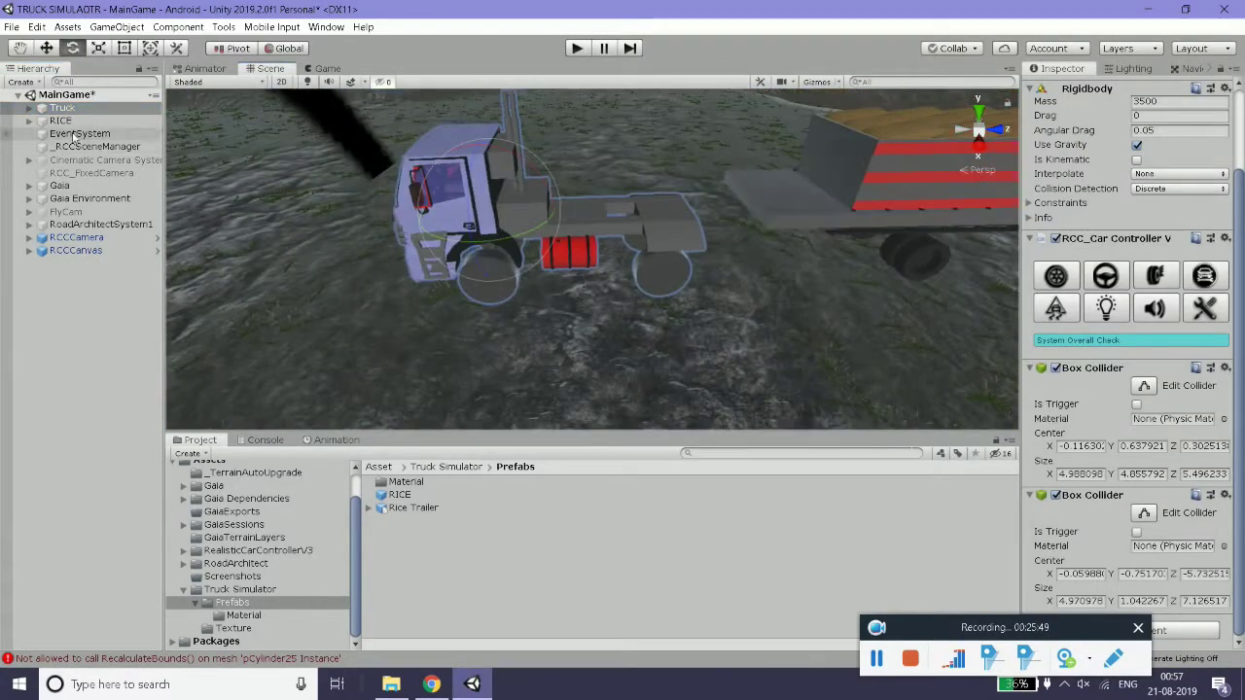
pyautogui.click(30, 108)
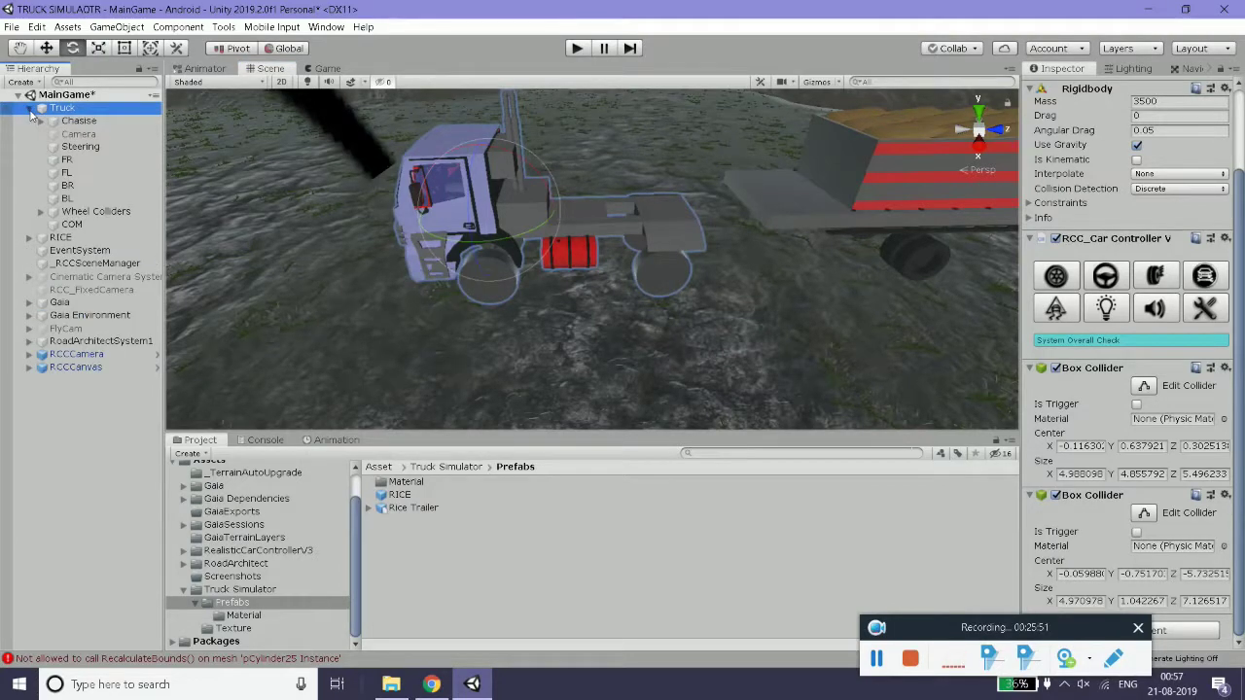
pyautogui.click(31, 109)
pyautogui.moveTo(697, 241); pyautogui.dragTo(600, 292, button='middle')
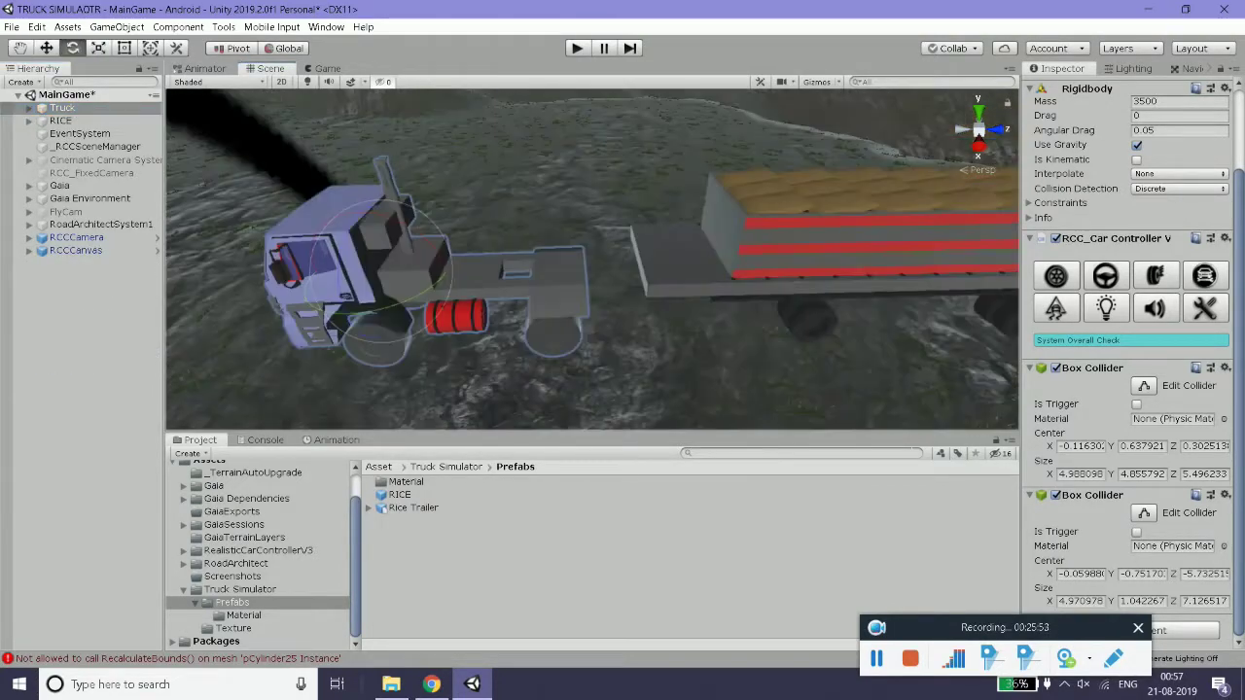
pyautogui.scroll(3, 1175, 227)
pyautogui.moveTo(815, 220); pyautogui.dragTo(685, 229, button='middle')
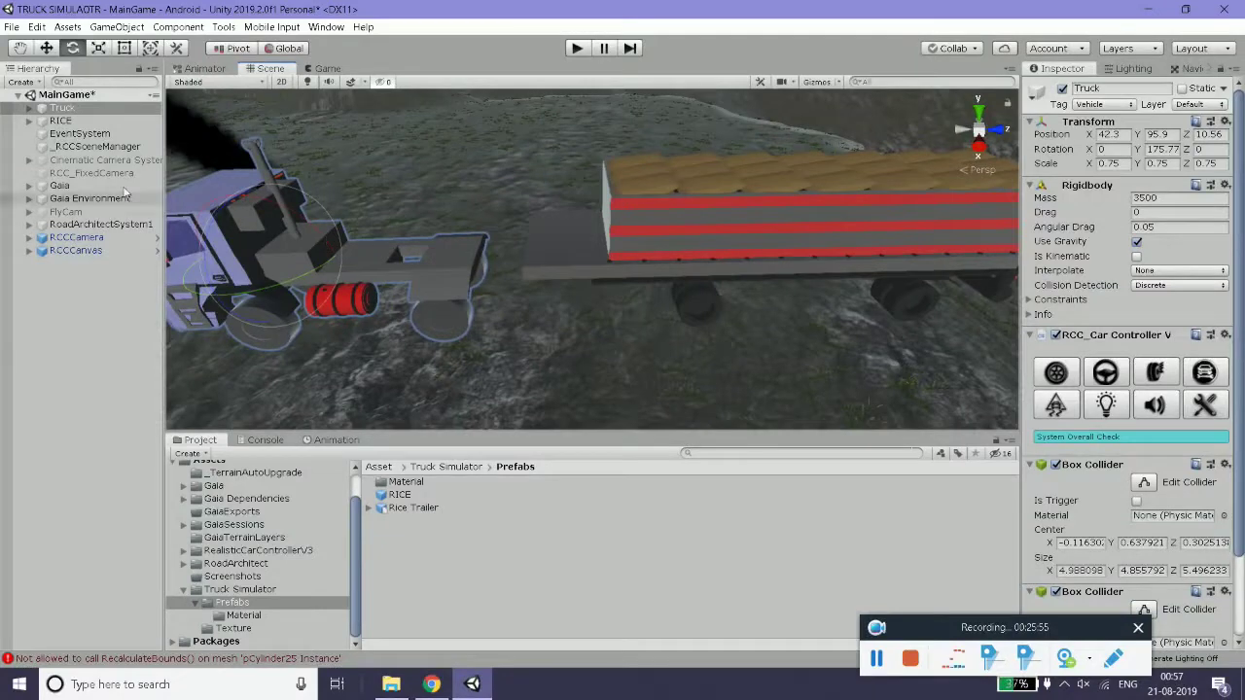
# - Expand RICE, select its trigger Cube and orbit around the trailer to inspect it
pyautogui.click(72, 123)
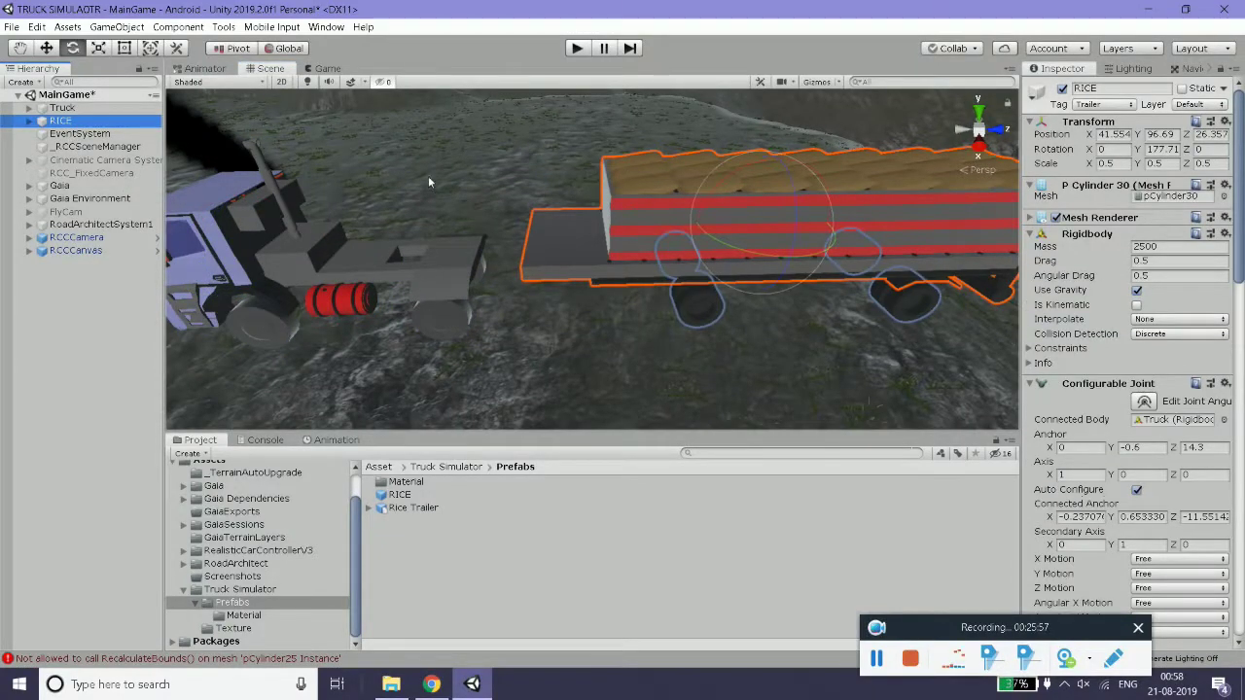
pyautogui.moveTo(807, 195)
pyautogui.keyDown('alt'); pyautogui.mouseDown()
pyautogui.moveTo(610, 141)
pyautogui.moveTo(513, 286)
pyautogui.moveTo(424, 233)
pyautogui.mouseUp(); pyautogui.keyUp('alt')
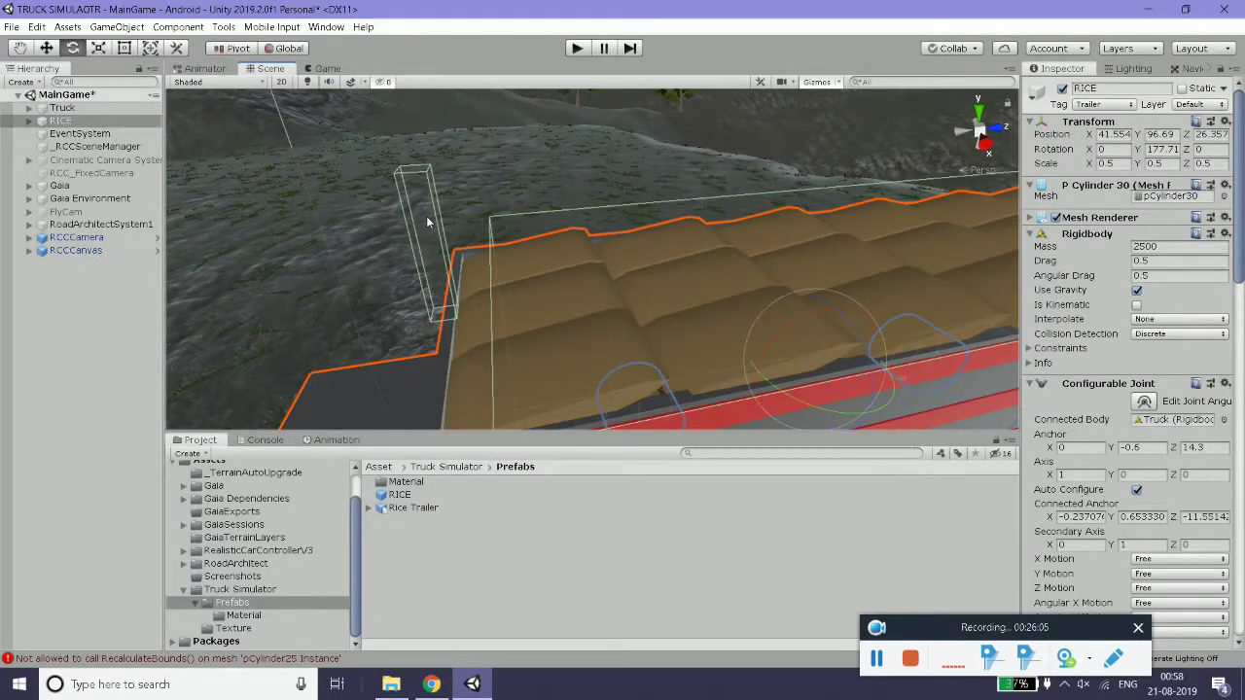
pyautogui.click(426, 216)
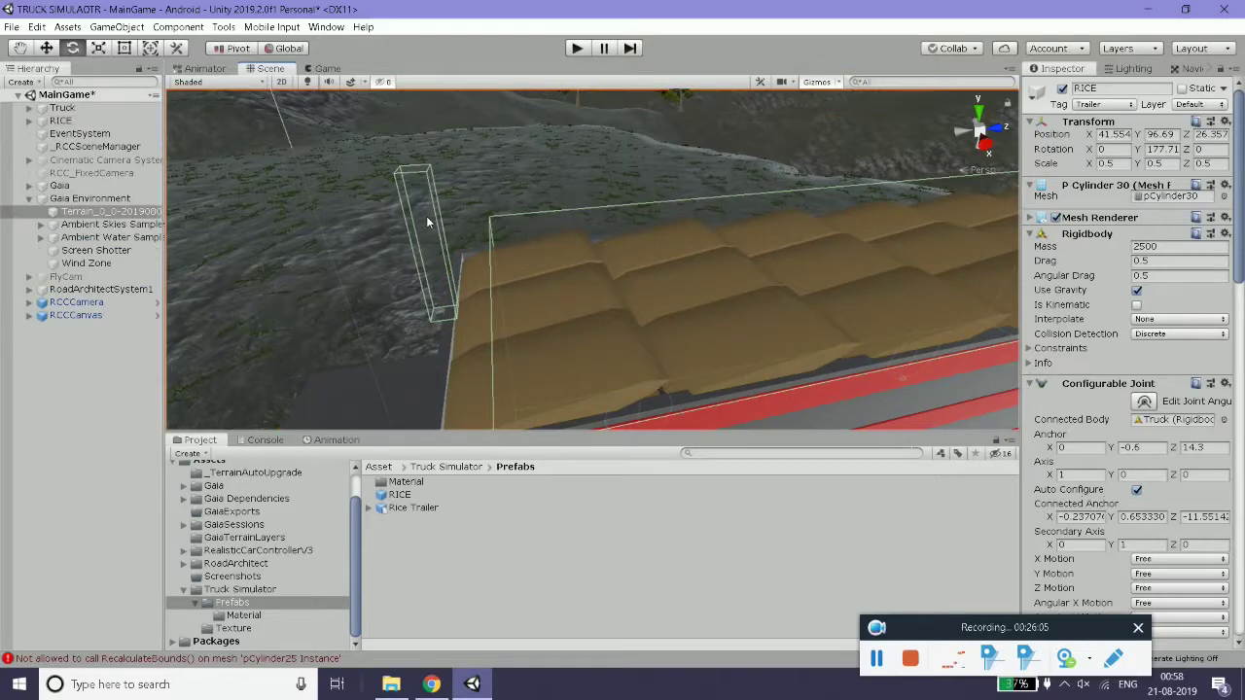
pyautogui.click(27, 126)
pyautogui.click(42, 134)
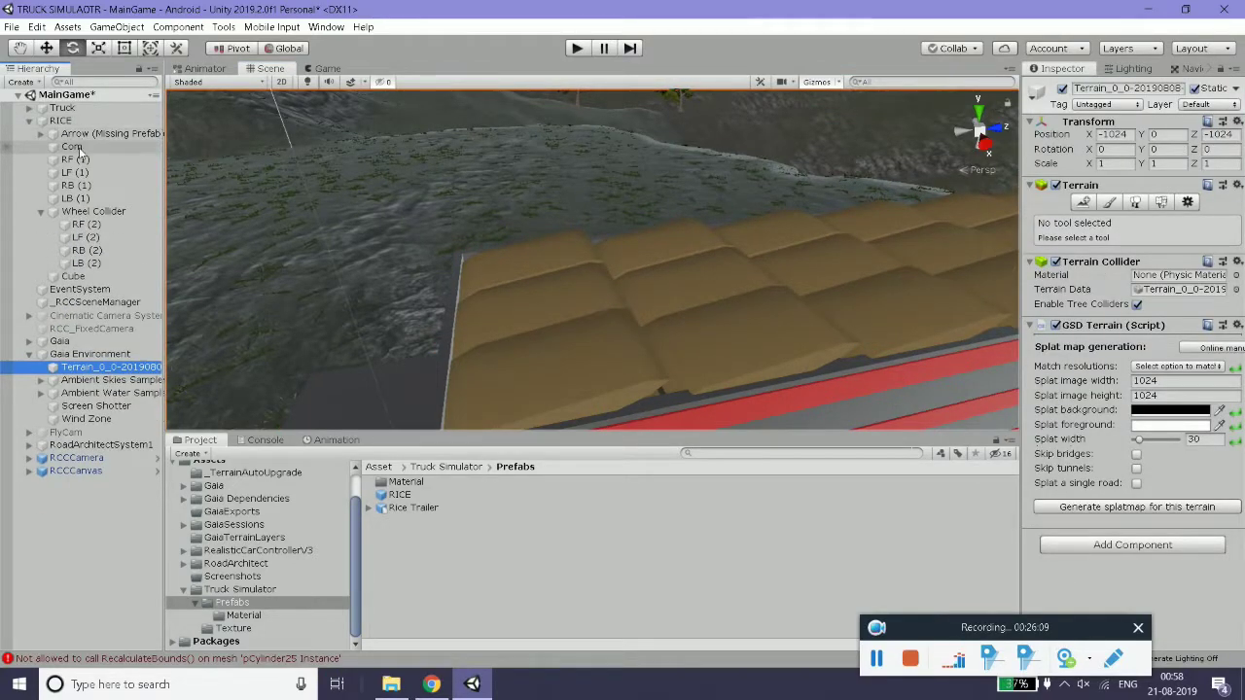
pyautogui.click(40, 212)
pyautogui.click(76, 224)
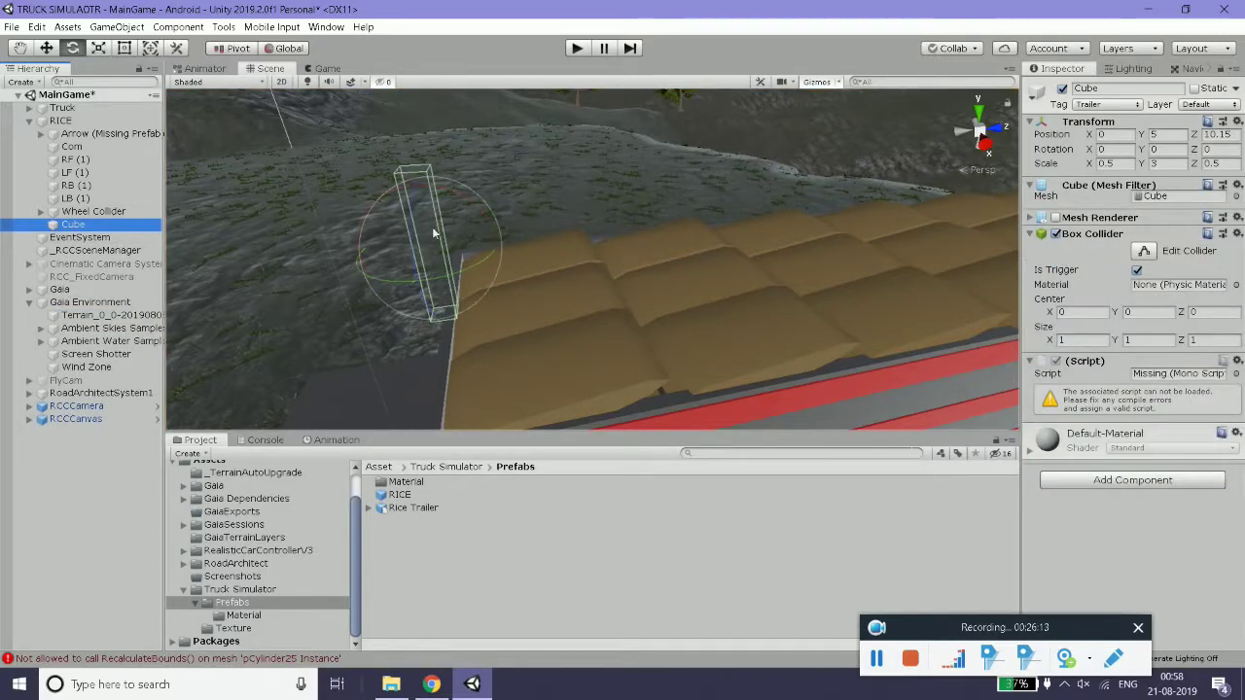
pyautogui.keyDown('alt'); pyautogui.moveTo(481, 228); pyautogui.dragTo(620, 251); pyautogui.keyUp('alt')
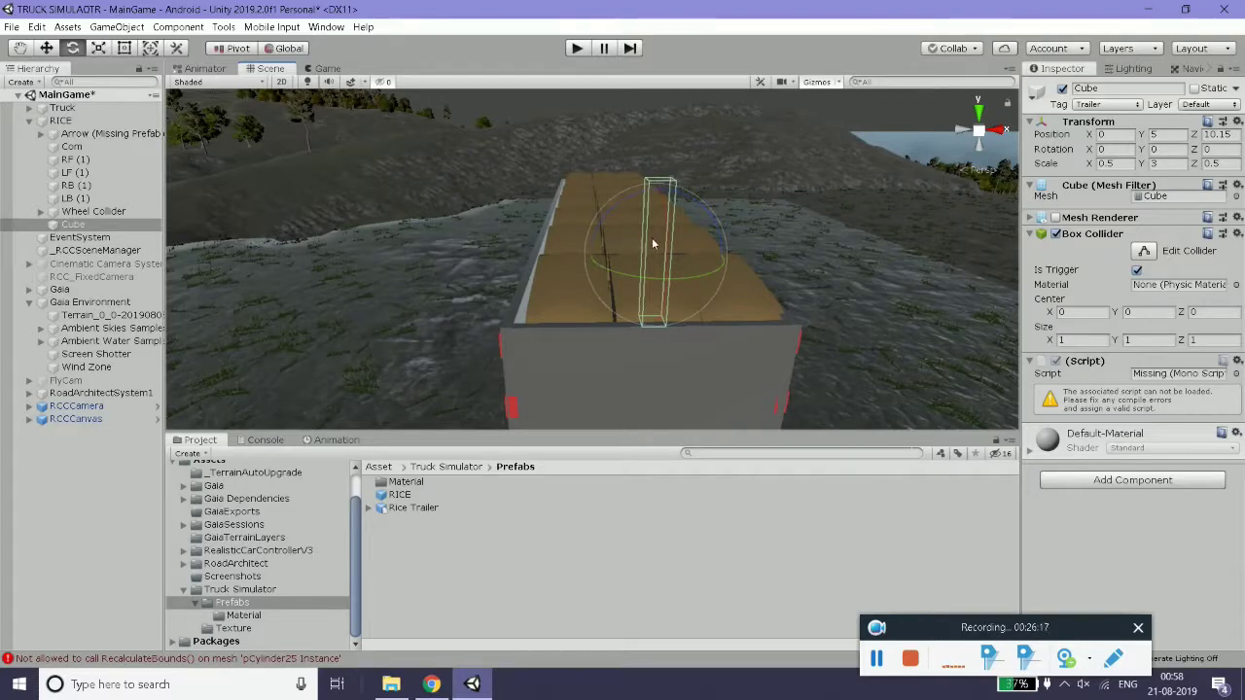
pyautogui.moveTo(559, 227)
pyautogui.keyDown('alt'); pyautogui.mouseDown()
pyautogui.moveTo(430, 212)
pyautogui.moveTo(319, 261)
pyautogui.mouseUp(); pyautogui.keyUp('alt')
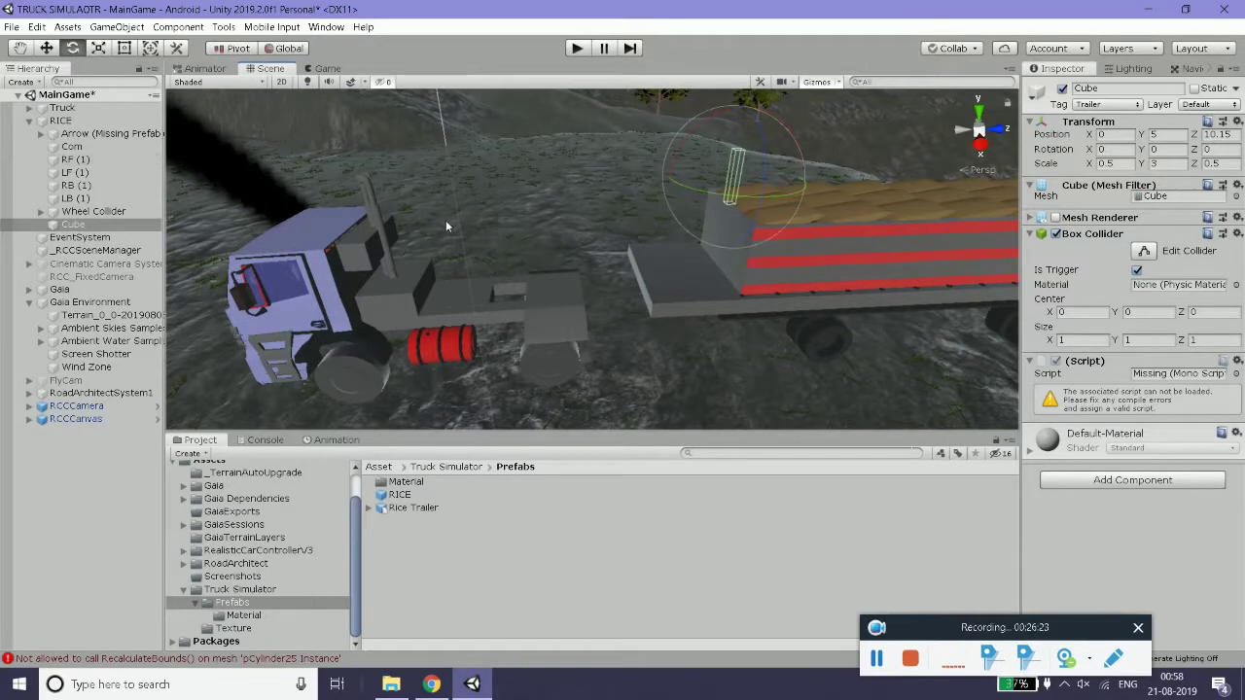
pyautogui.keyDown('alt'); pyautogui.moveTo(446, 223); pyautogui.dragTo(457, 160); pyautogui.keyUp('alt')
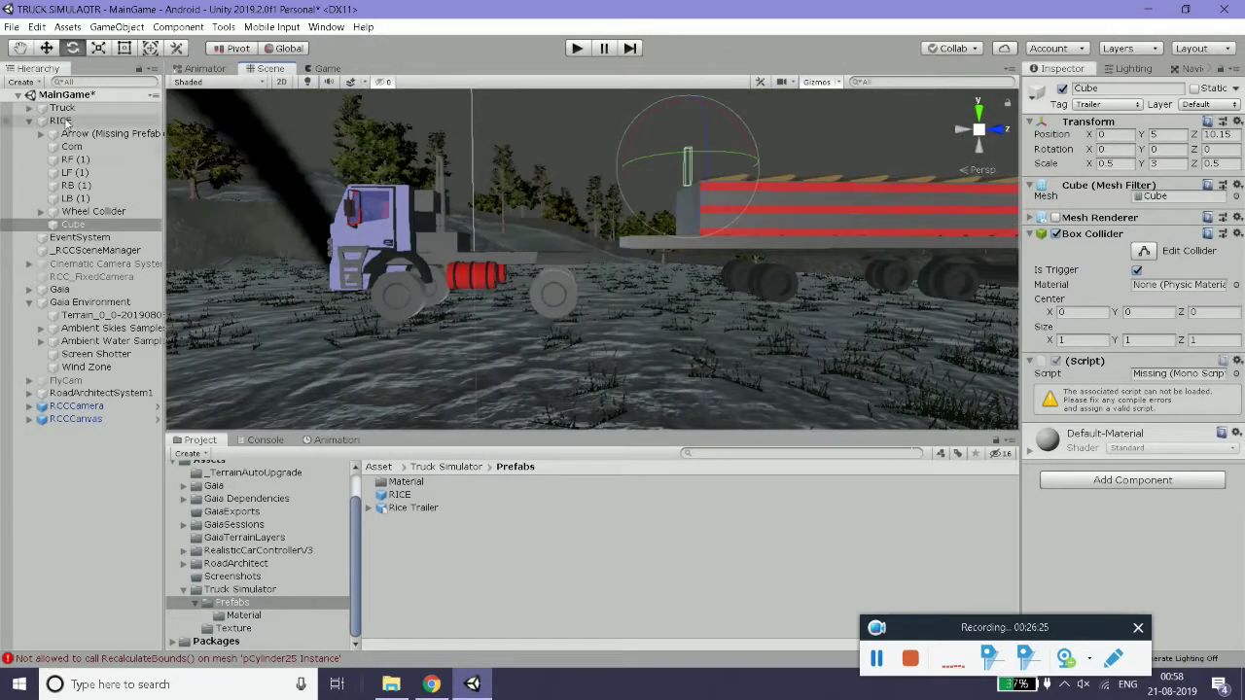
# - Raise the Truck slightly to Position Y 96.56
pyautogui.click(62, 108)
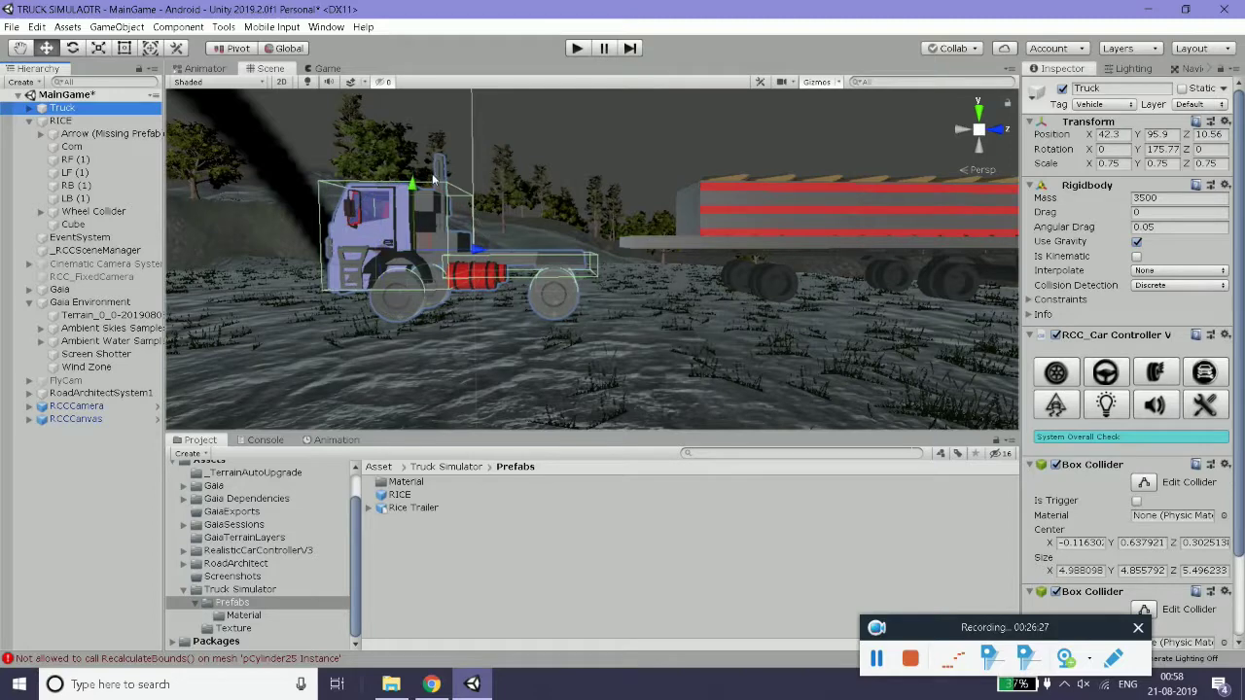
pyautogui.moveTo(412, 185)
pyautogui.mouseDown()
pyautogui.moveTo(416, 174)
pyautogui.moveTo(397, 224)
pyautogui.mouseUp()
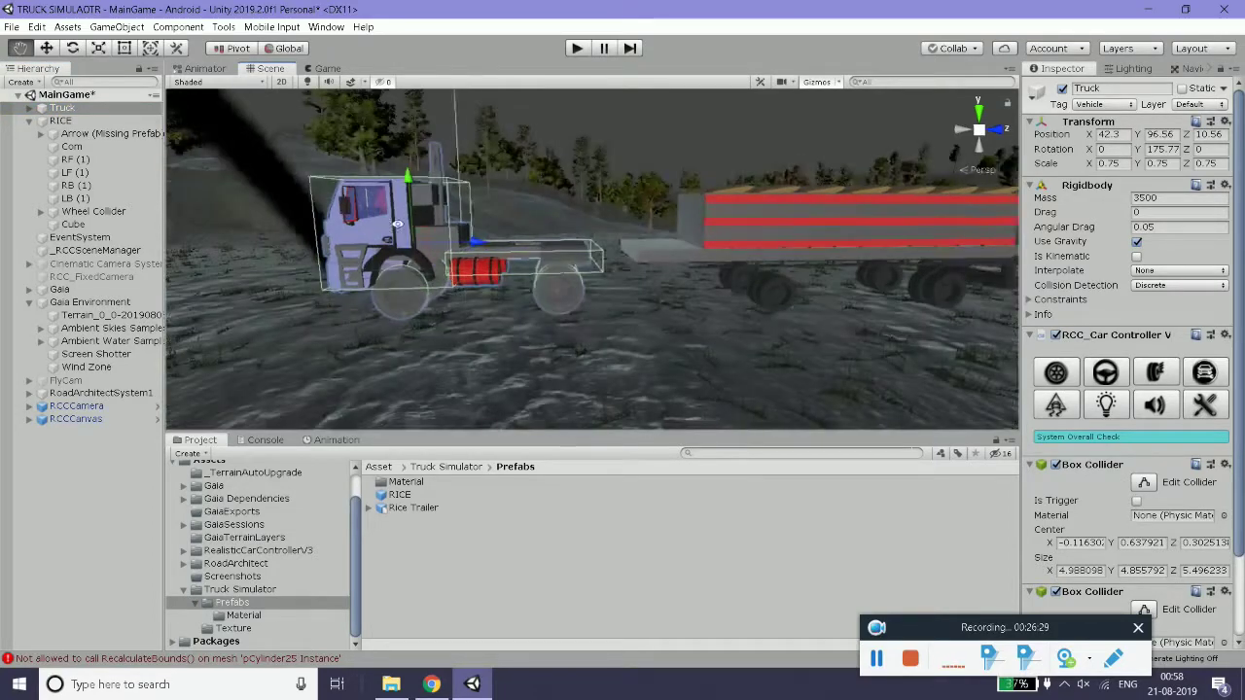
pyautogui.keyDown('alt'); pyautogui.moveTo(593, 312); pyautogui.dragTo(701, 252); pyautogui.keyUp('alt')
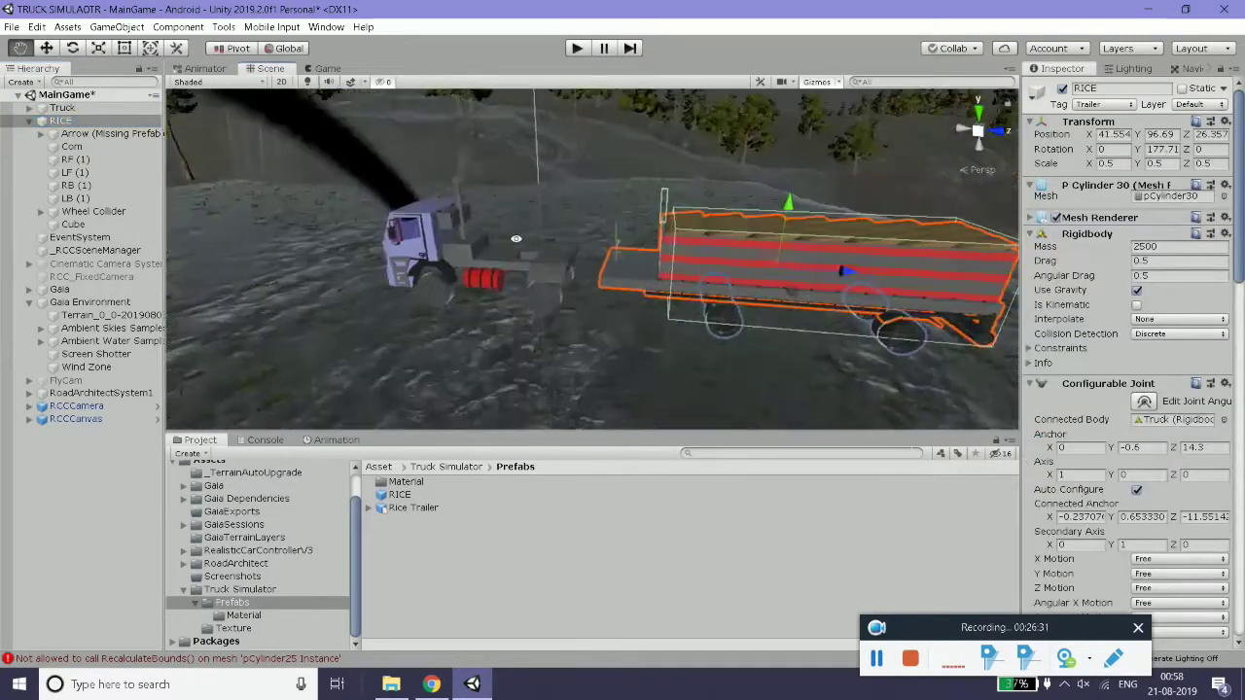
pyautogui.click(85, 108)
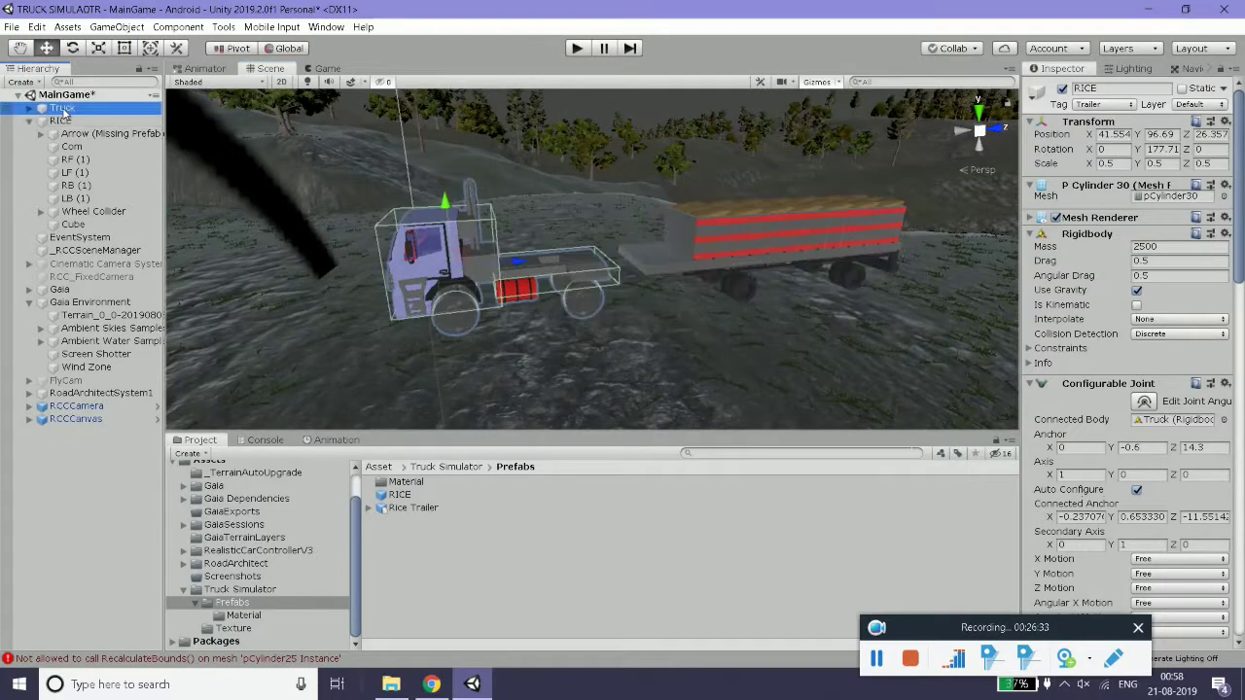
# - Add a child Cube to the Truck and move it back and up behind the cab
pyautogui.rightClick(85, 108)
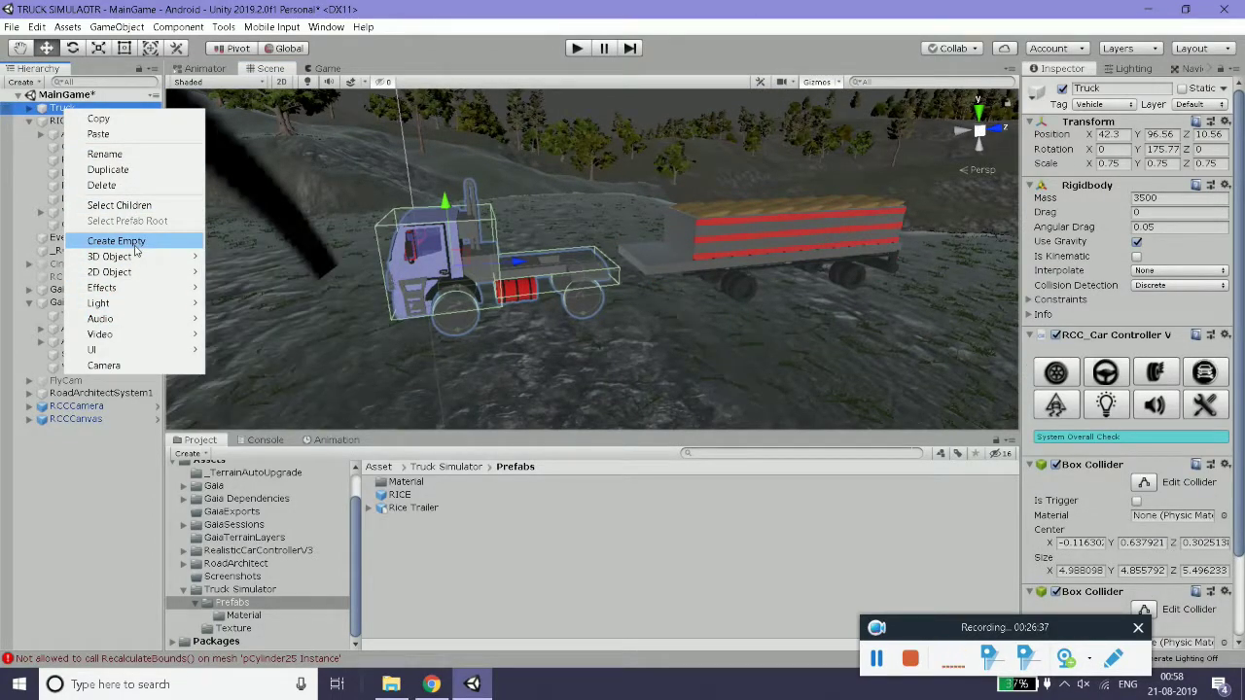
pyautogui.moveTo(111, 256)
pyautogui.click(229, 254)
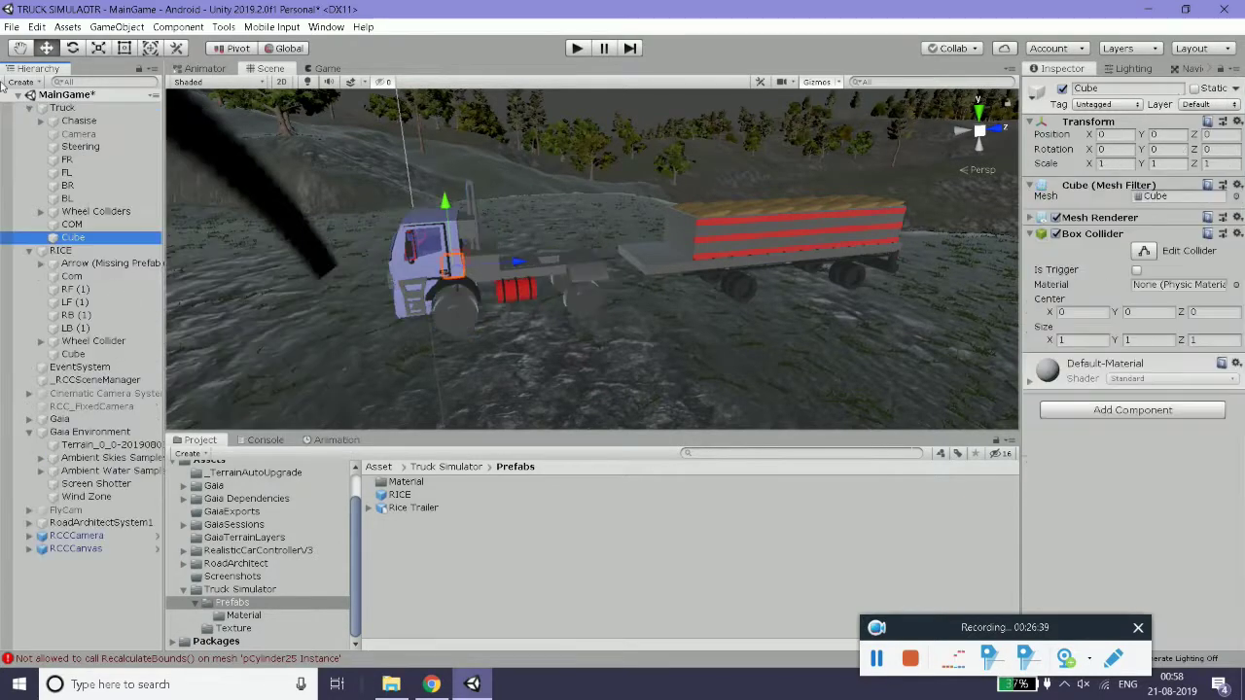
pyautogui.scroll(-1, 473, 221)
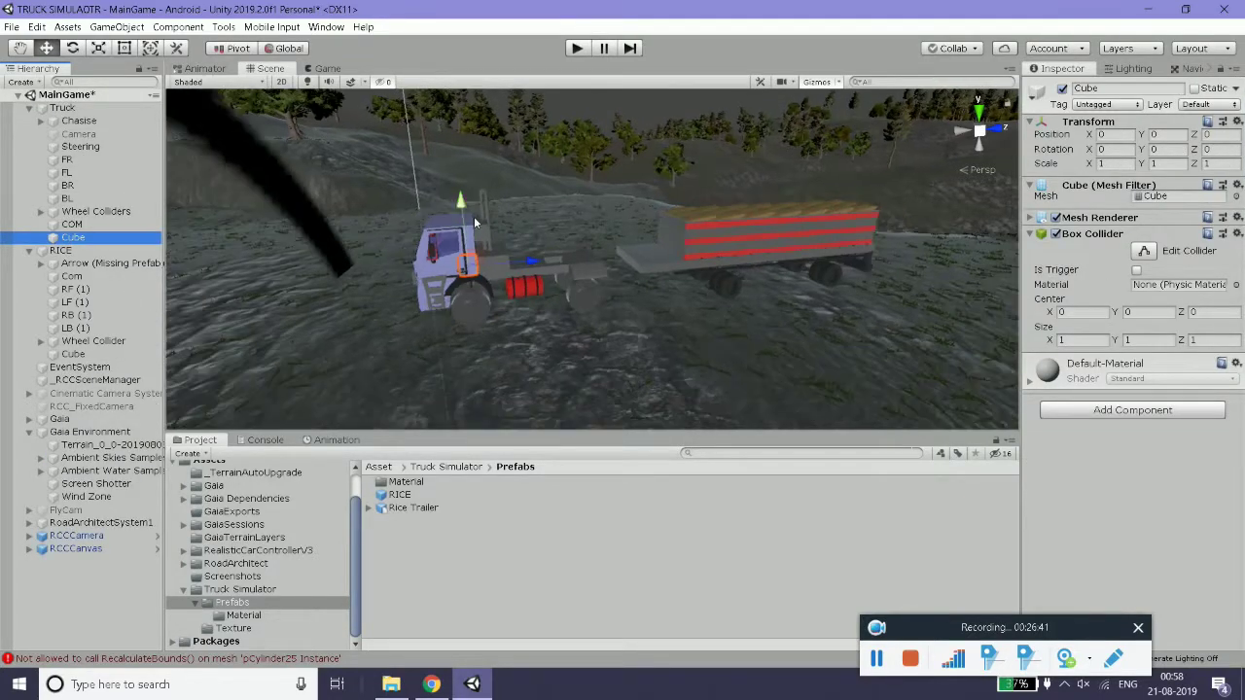
pyautogui.scroll(2, 474, 216)
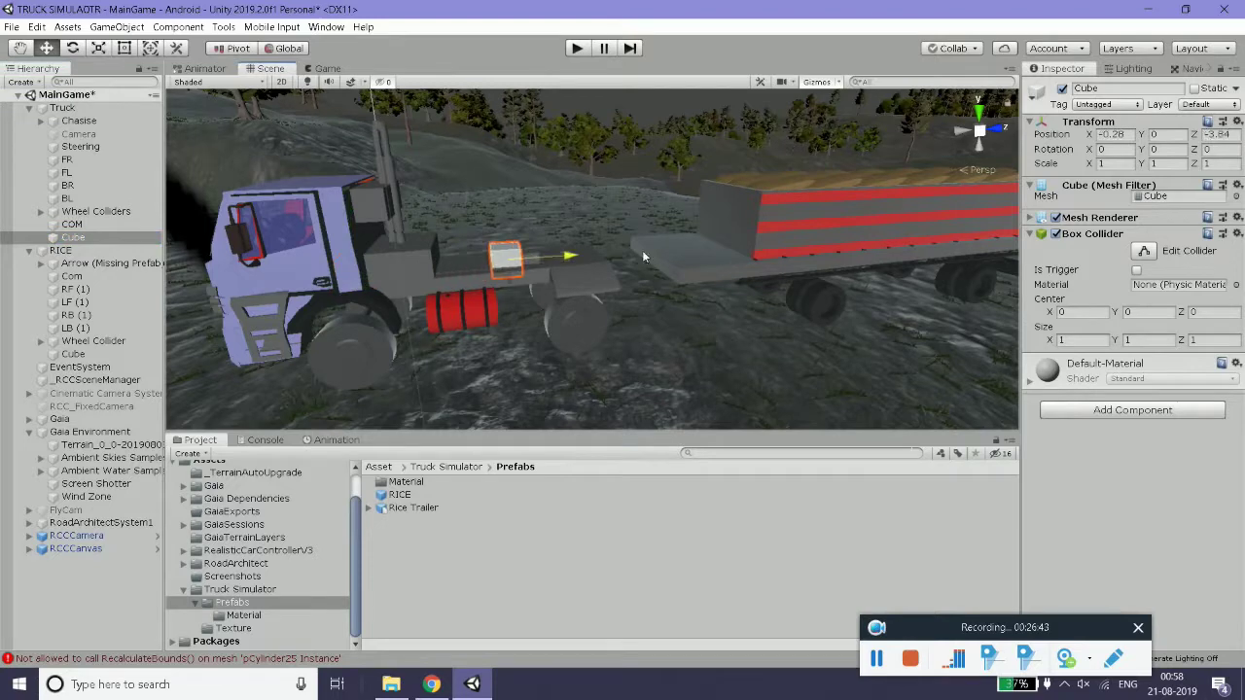
pyautogui.moveTo(431, 265); pyautogui.dragTo(671, 249)
pyautogui.moveTo(590, 195); pyautogui.dragTo(587, 109)
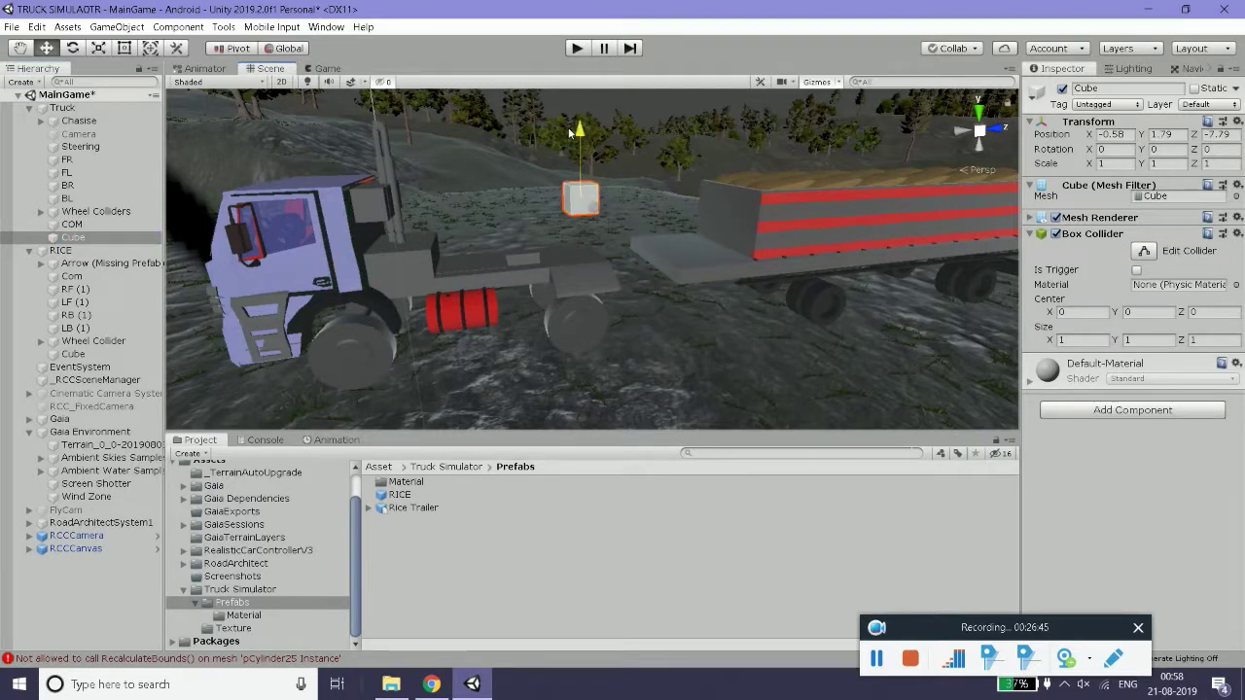
# - Set the new Cube's Box Collider to Is Trigger, viewing the truck from above
pyautogui.press('alt')
pyautogui.moveTo(635, 186)
pyautogui.keyDown('alt'); pyautogui.mouseDown()
pyautogui.moveTo(605, 318)
pyautogui.moveTo(637, 251)
pyautogui.moveTo(776, 239)
pyautogui.mouseUp(); pyautogui.keyUp('alt')
pyautogui.scroll(2, 637, 249)
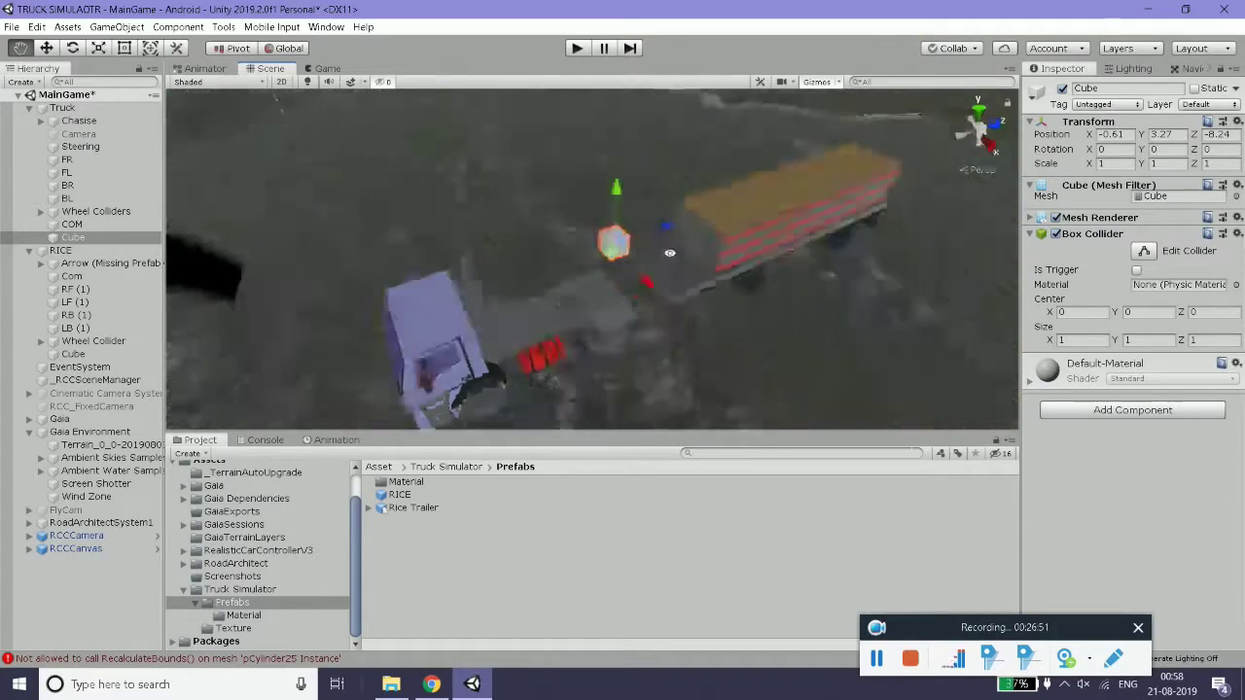
pyautogui.click(1137, 271)
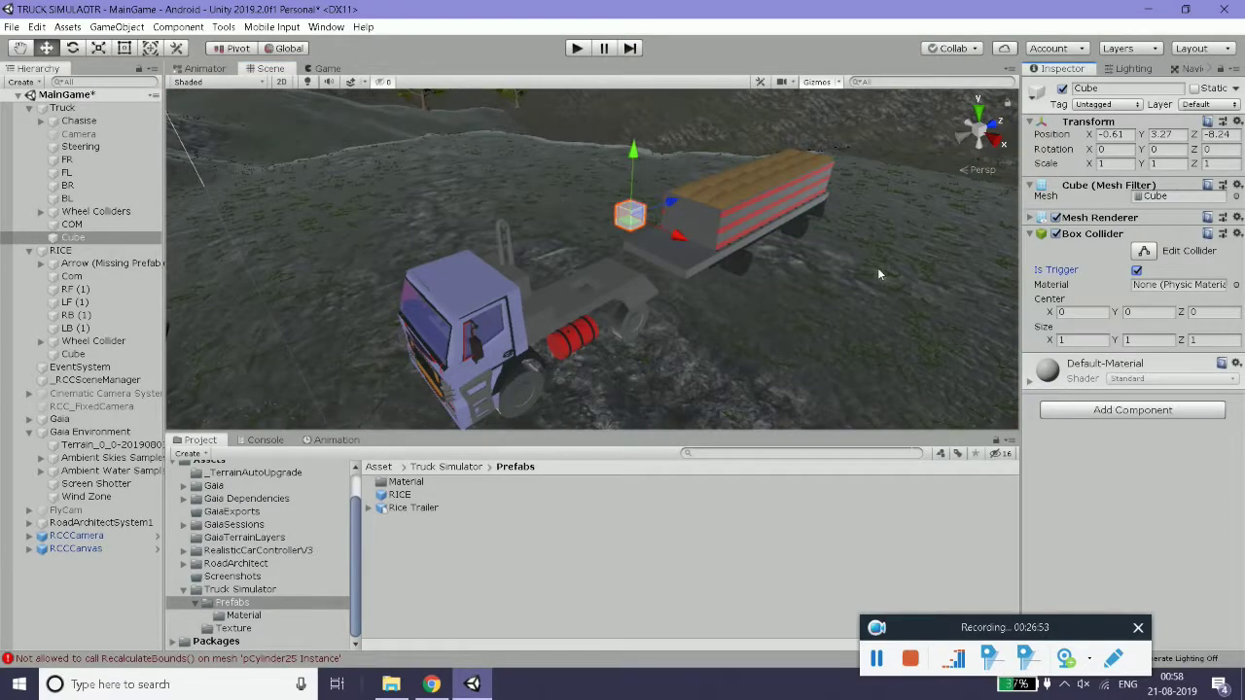
pyautogui.keyDown('alt'); pyautogui.moveTo(836, 221); pyautogui.dragTo(798, 282); pyautogui.keyUp('alt')
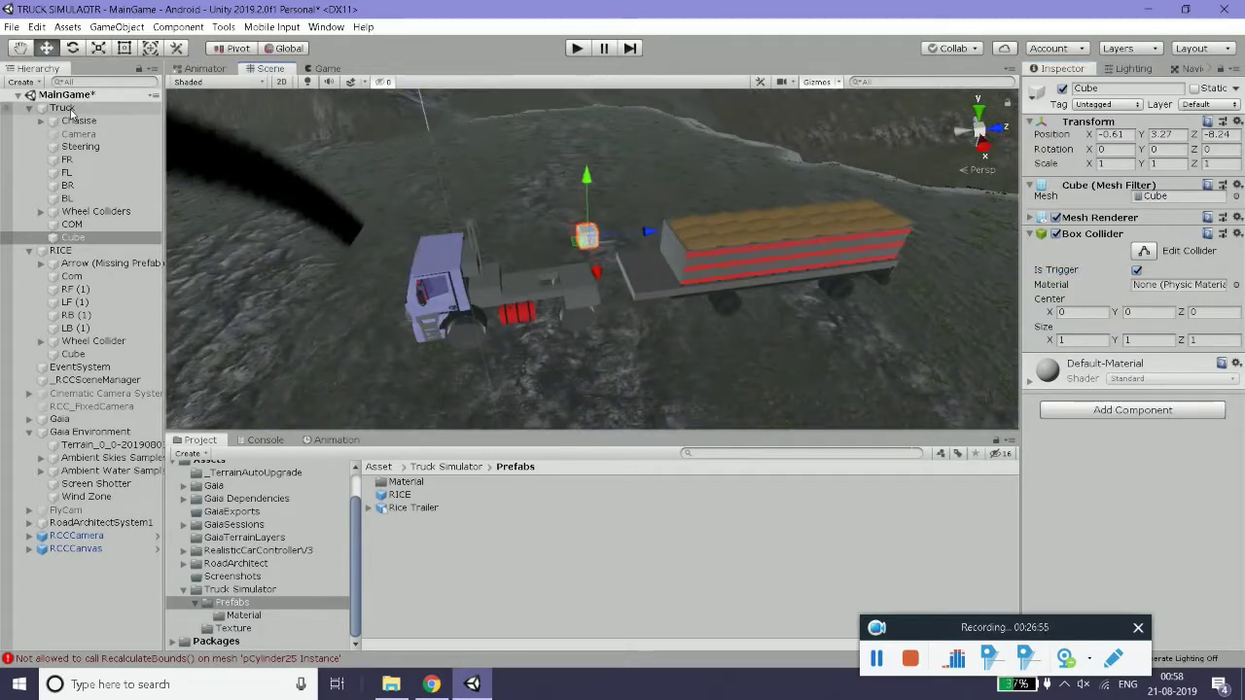
# - Tag the Truck as Player and collapse the Truck and RICE hierarchies
pyautogui.click(50, 108)
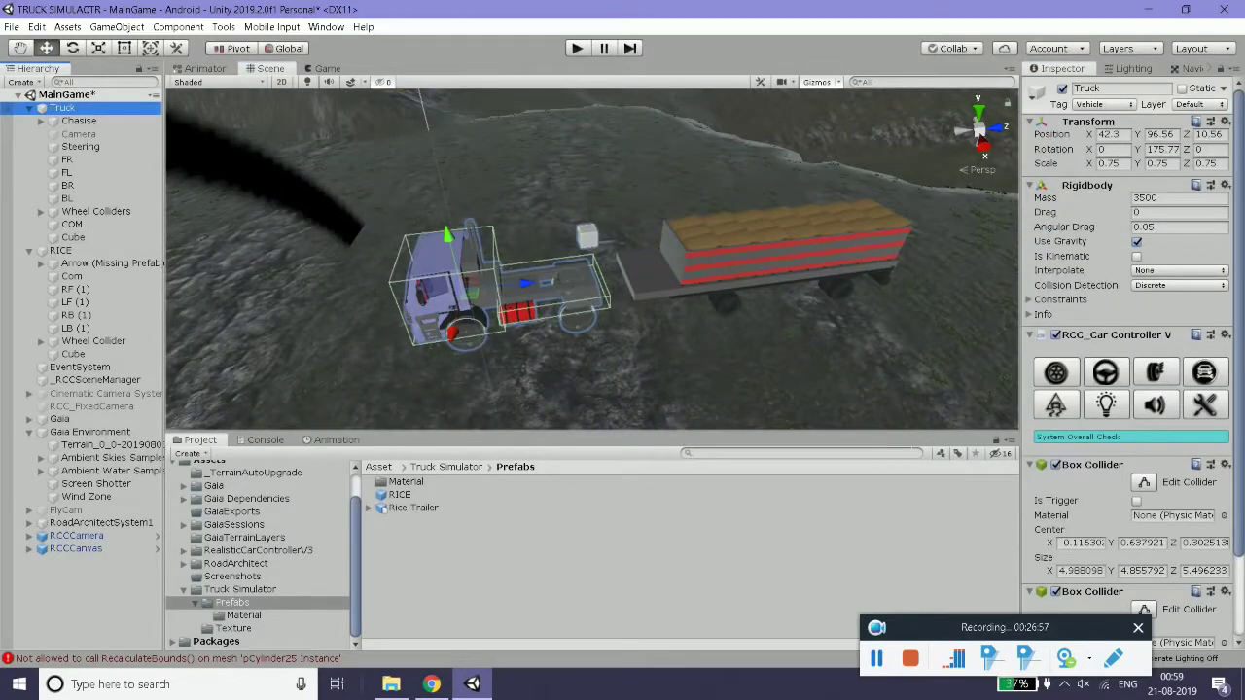
pyautogui.click(1104, 104)
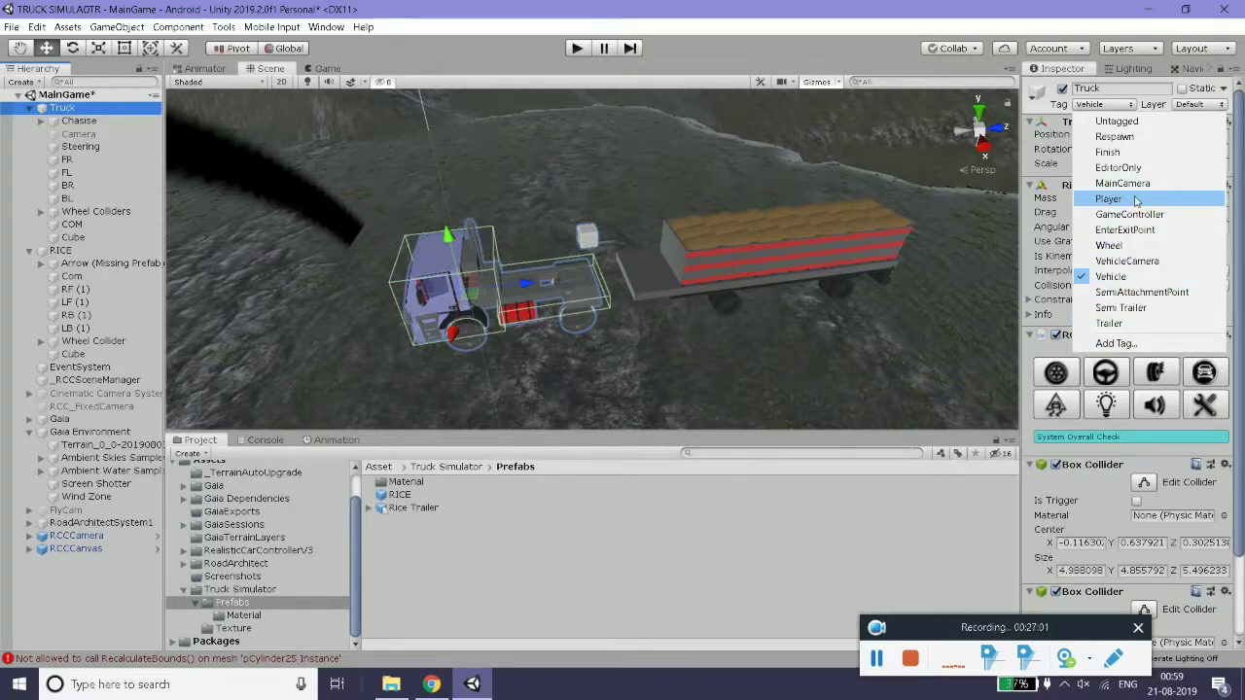
pyautogui.click(1135, 200)
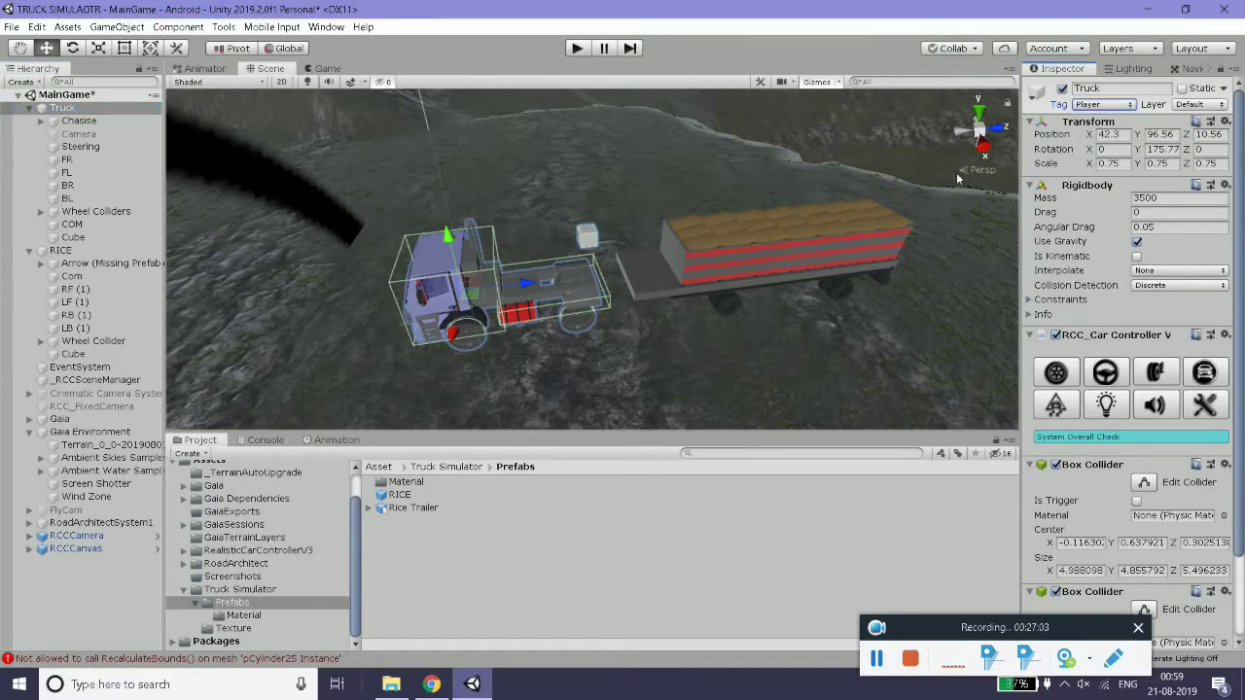
pyautogui.click(30, 108)
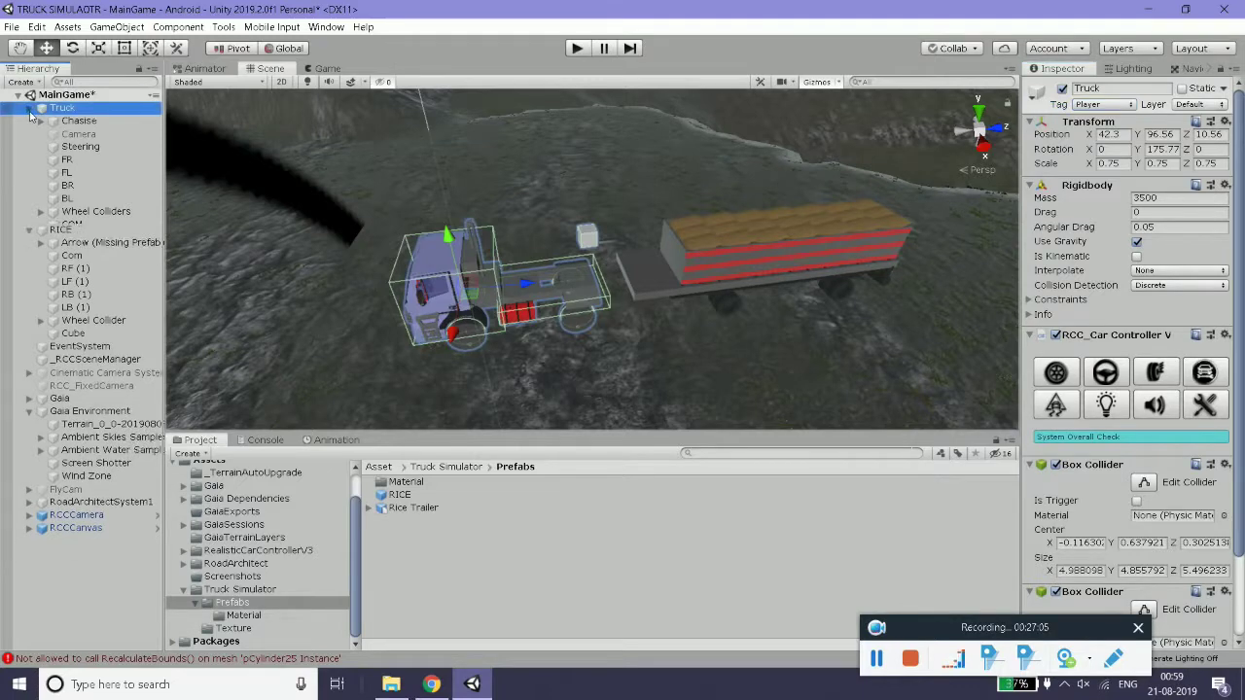
pyautogui.click(60, 120)
pyautogui.click(30, 121)
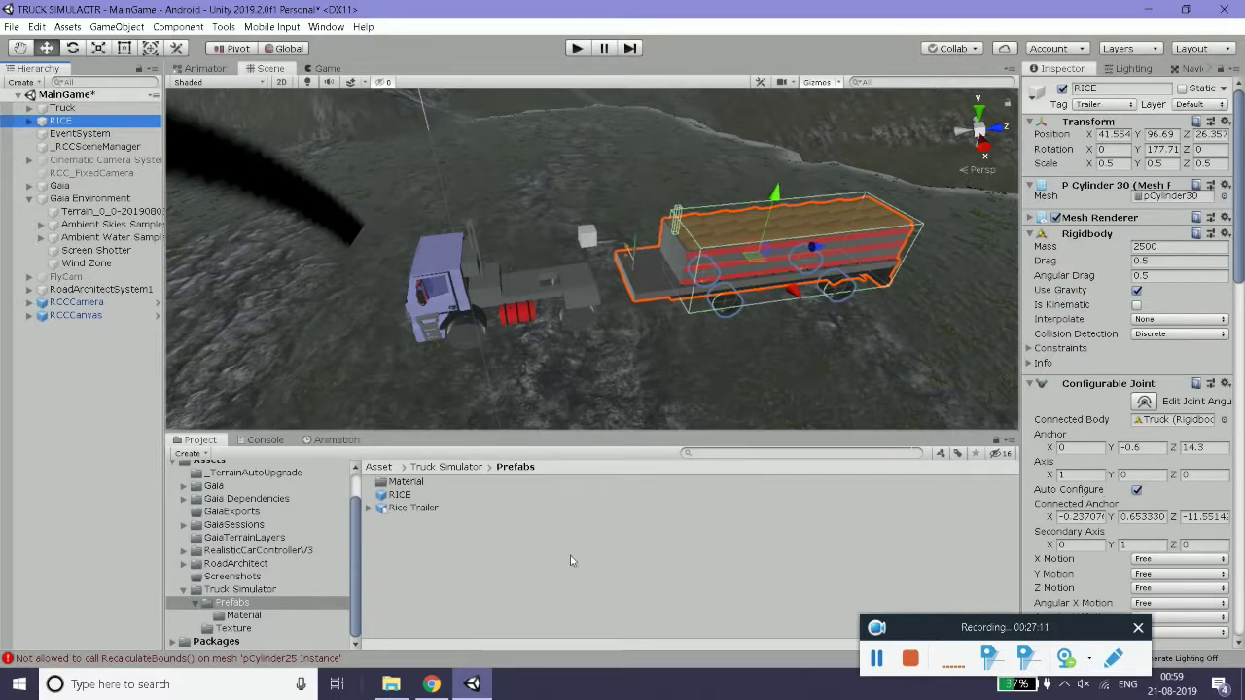
# - Create a C# script named TrailerAttach in Truck Simulator and open it in Visual Studio
pyautogui.rightClick(212, 590)
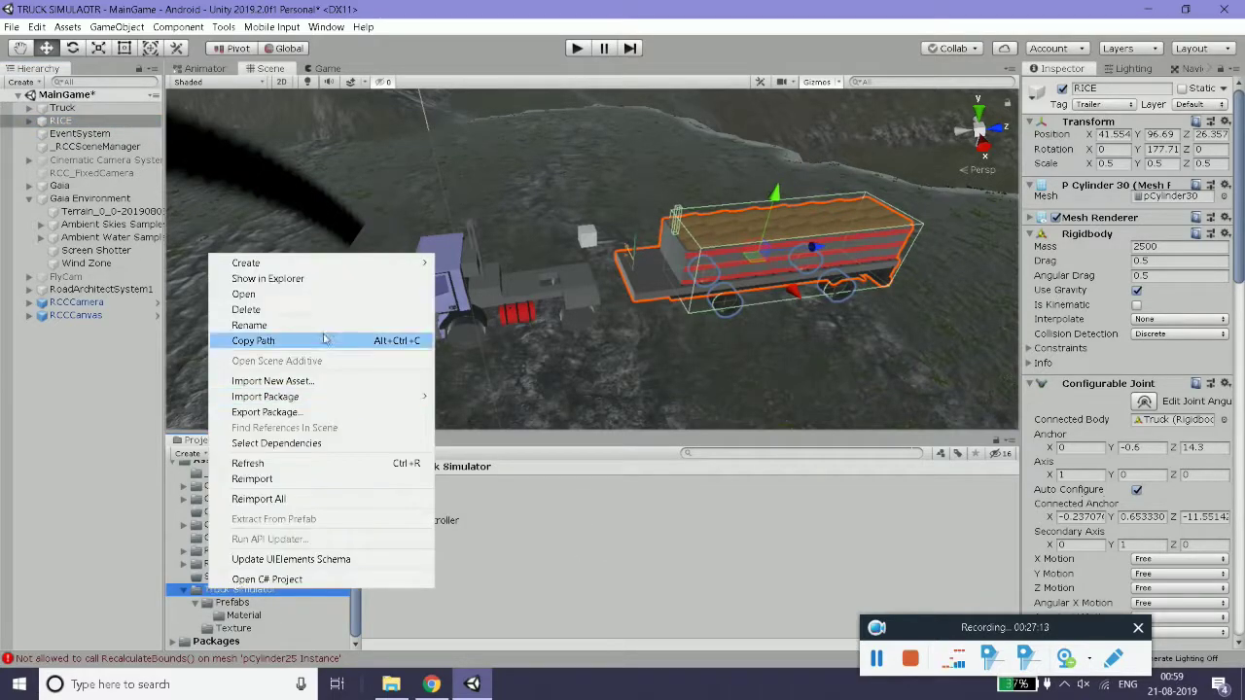
pyautogui.moveTo(341, 265)
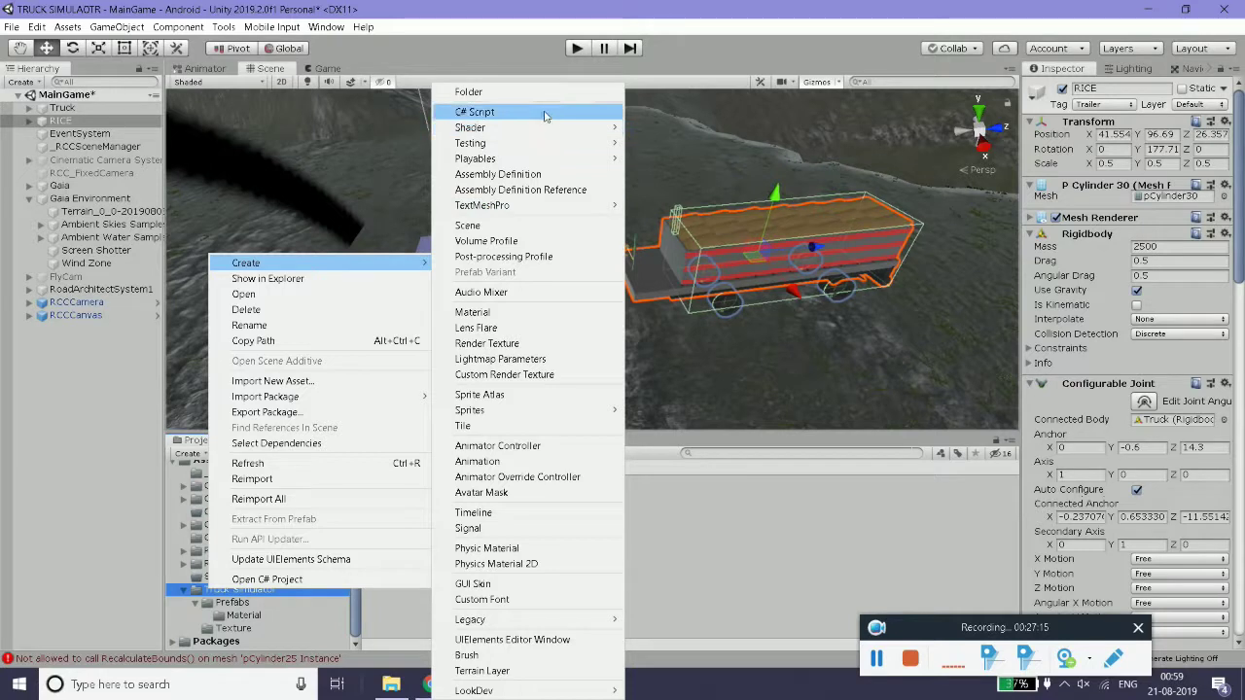
pyautogui.click(545, 113)
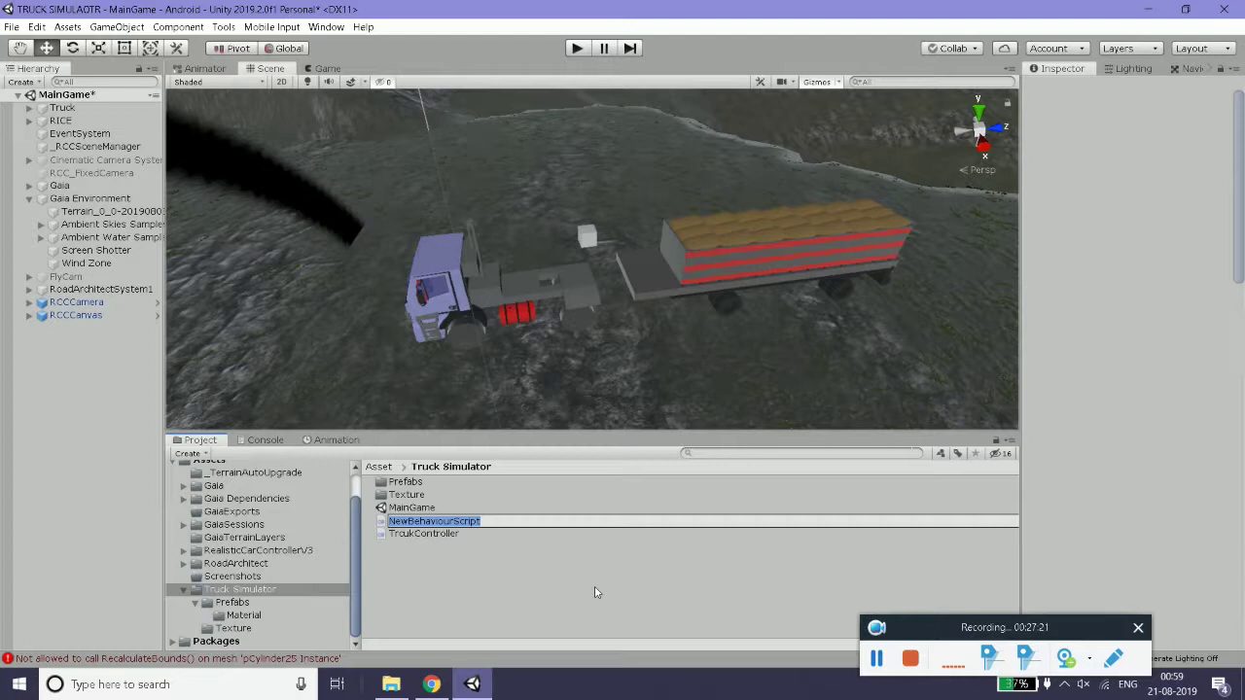
pyautogui.write('TrailerAttach')
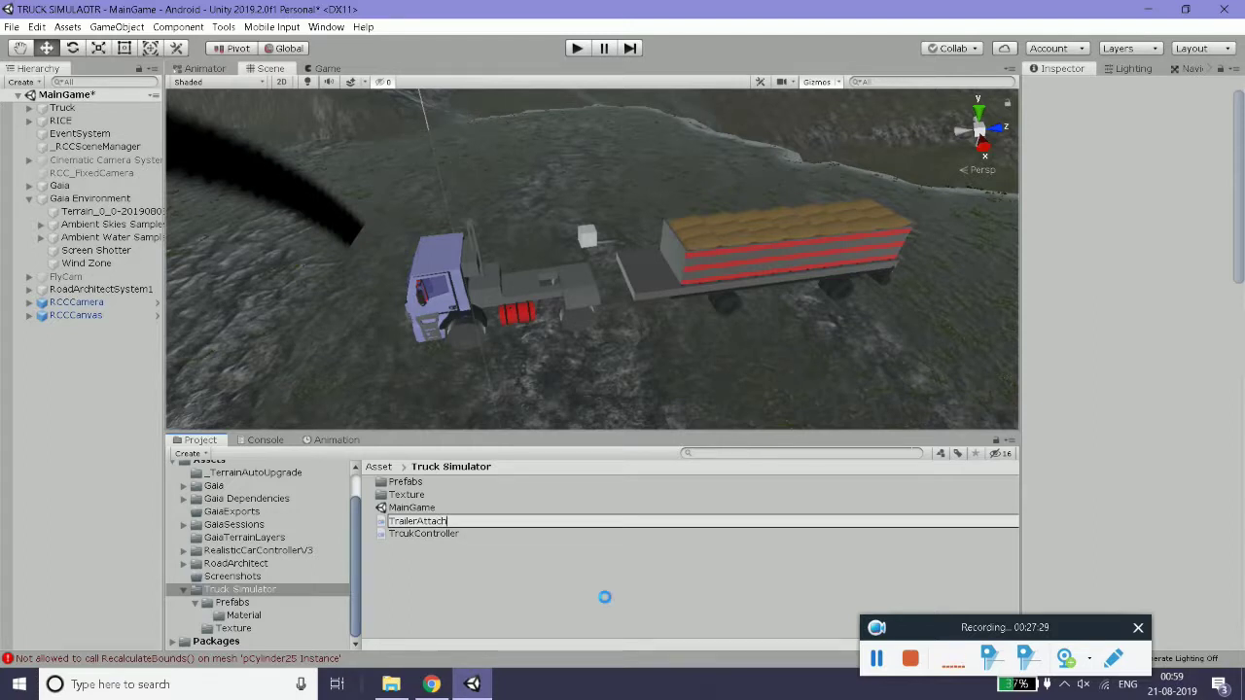
pyautogui.press('Return')
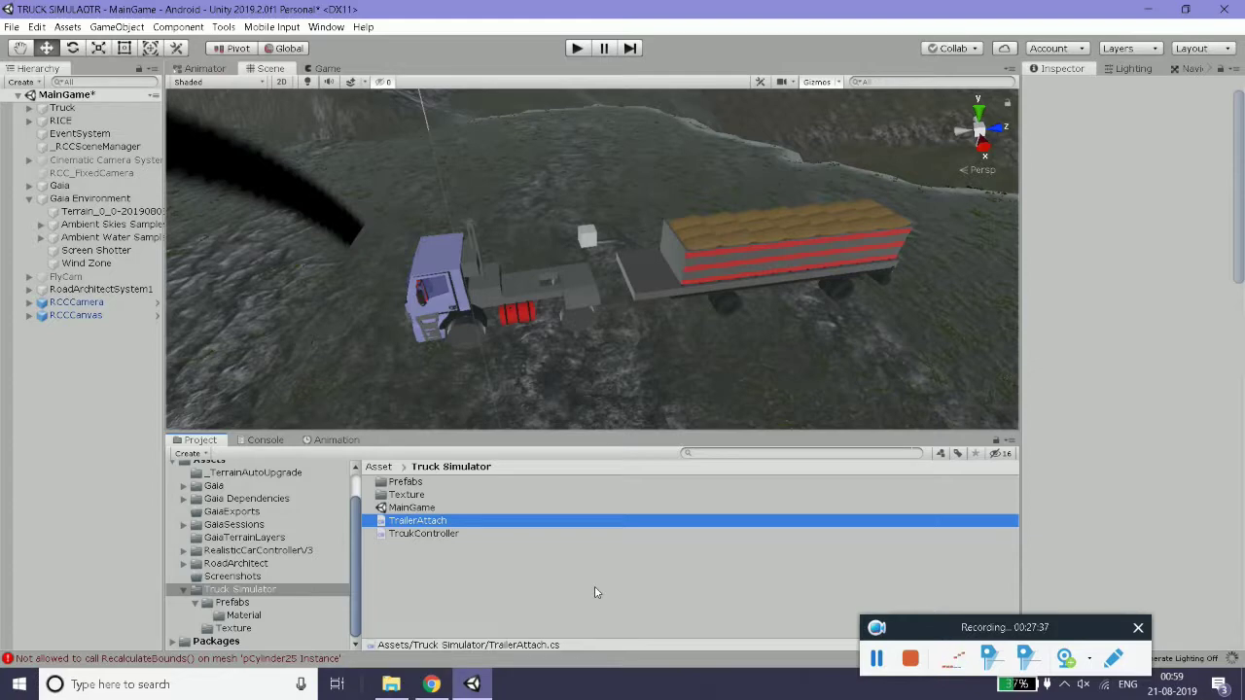
pyautogui.press('Return')
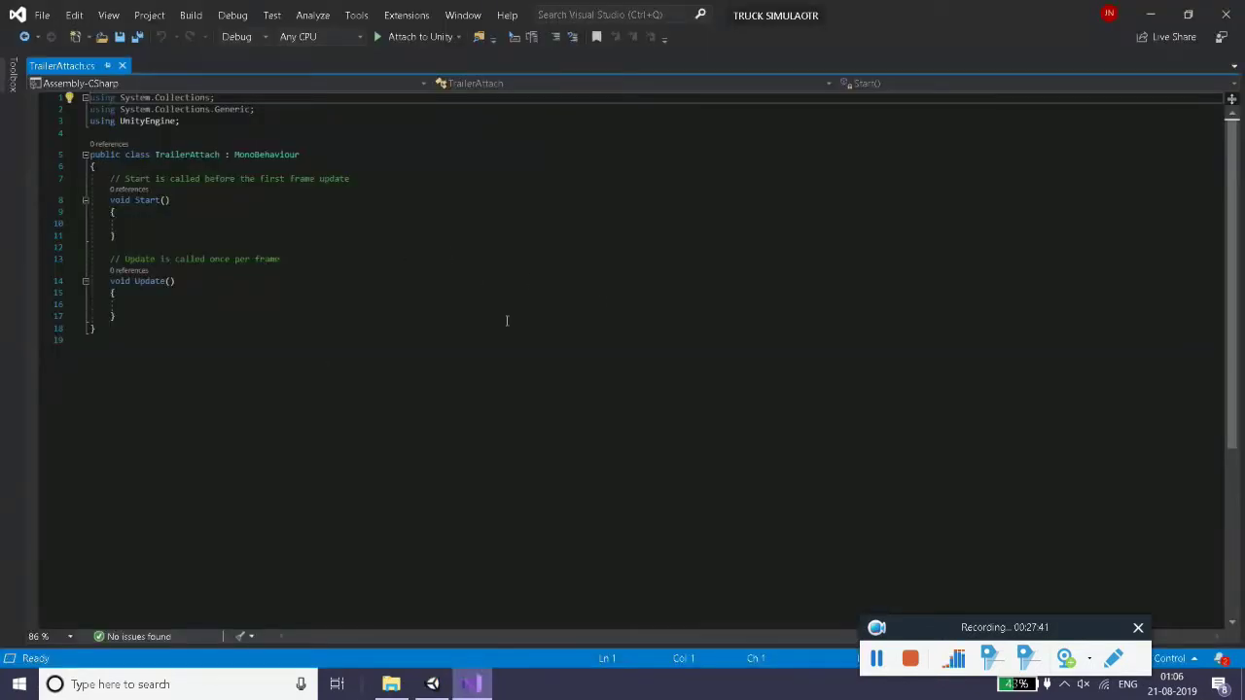
# - In Unity, orbit around the truck's cube and the RICE trailer, then return to the code
pyautogui.hotkey('alt', 'Tab')
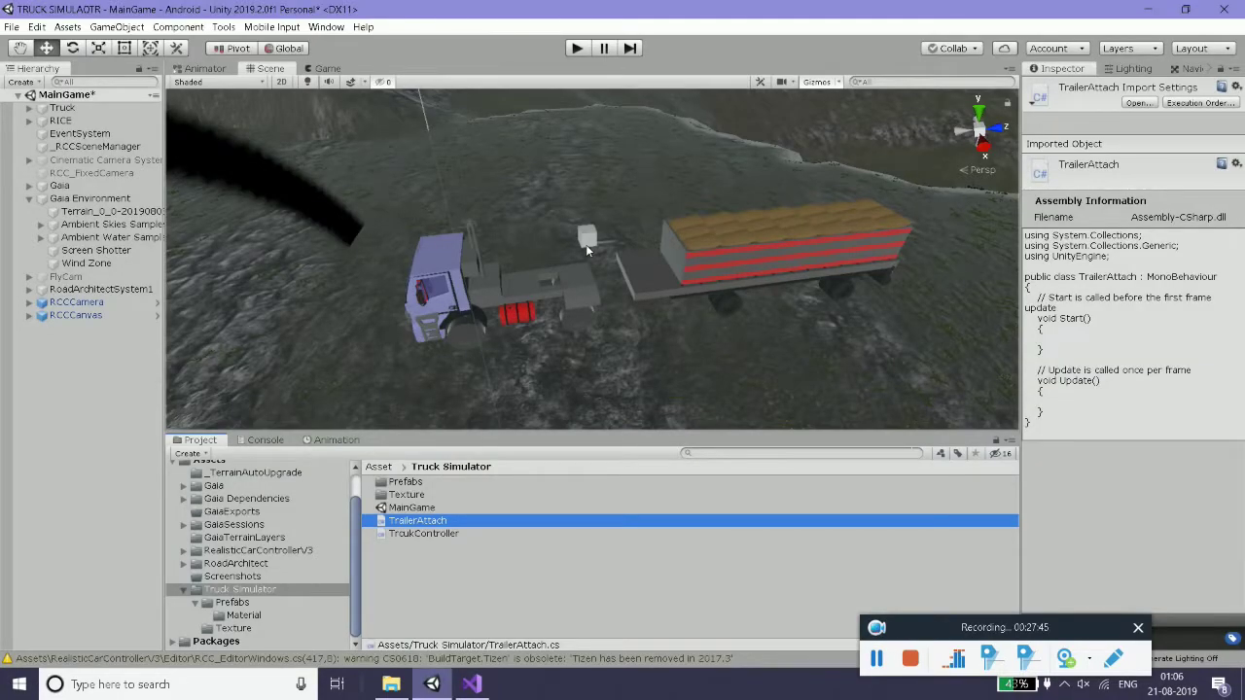
pyautogui.scroll(3, 585, 244)
pyautogui.scroll(3, 586, 243)
pyautogui.keyDown('alt'); pyautogui.moveTo(608, 244); pyautogui.dragTo(532, 159); pyautogui.keyUp('alt')
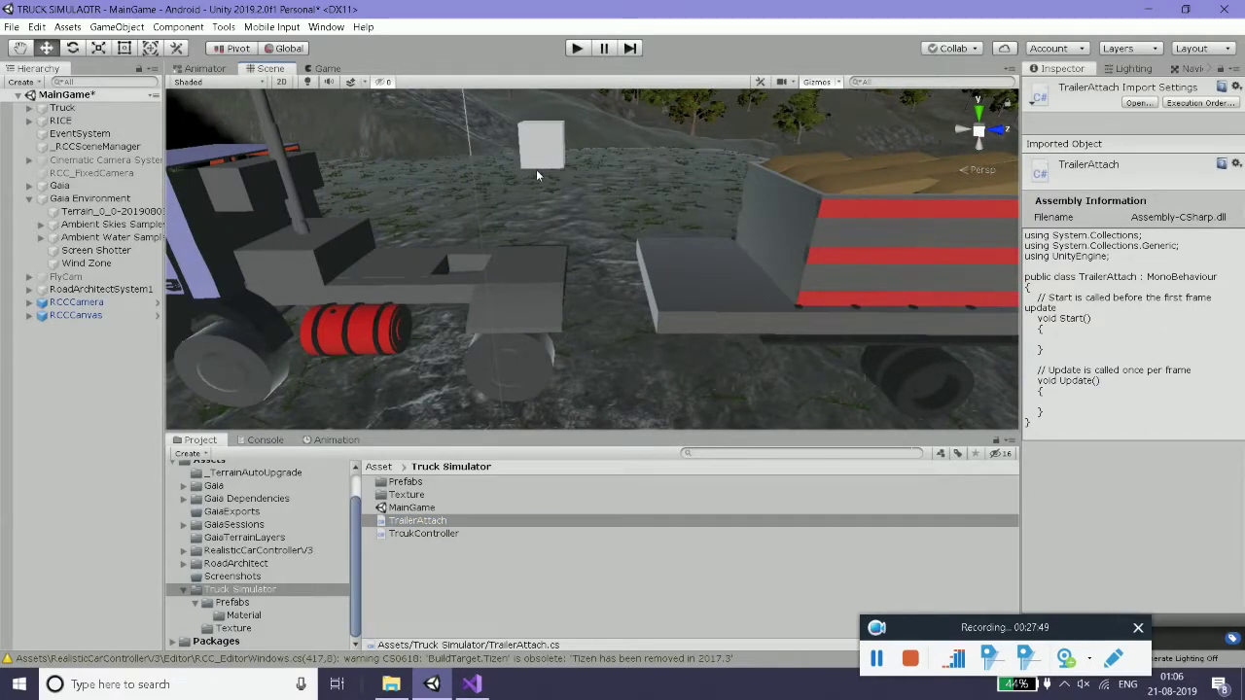
pyautogui.keyDown('alt'); pyautogui.moveTo(536, 169); pyautogui.dragTo(693, 169); pyautogui.keyUp('alt')
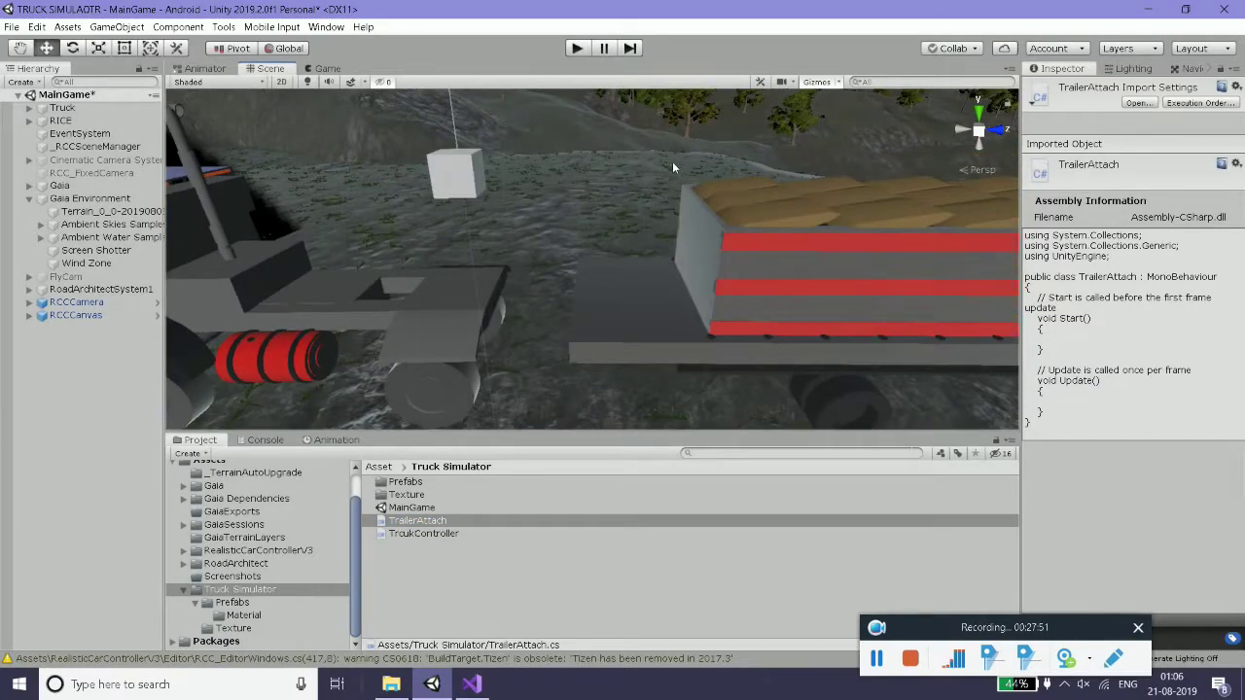
pyautogui.click(90, 120)
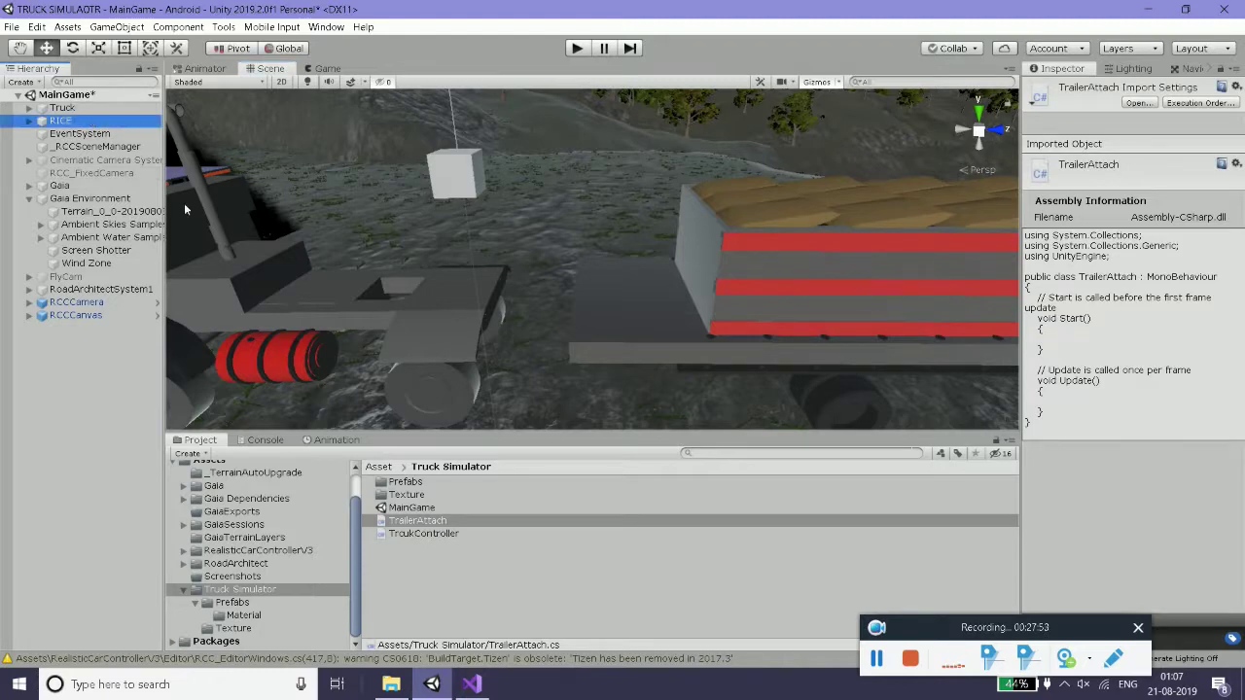
pyautogui.click(714, 179)
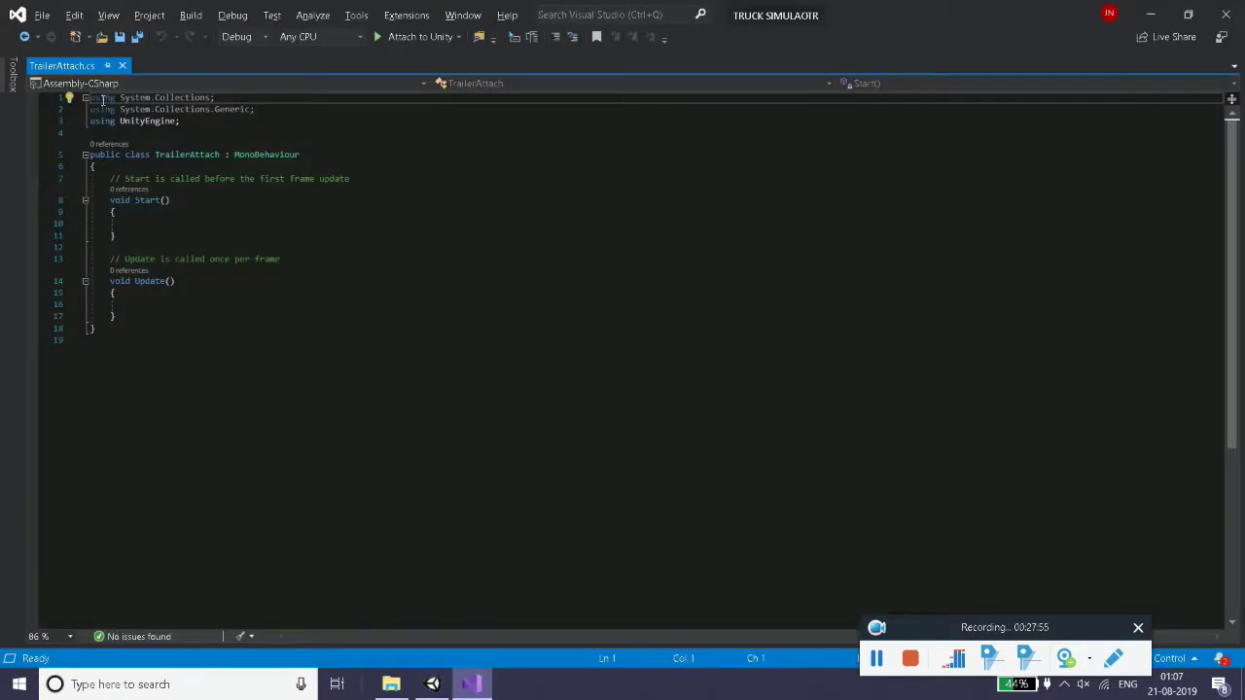
pyautogui.hotkey('alt', 'Tab')
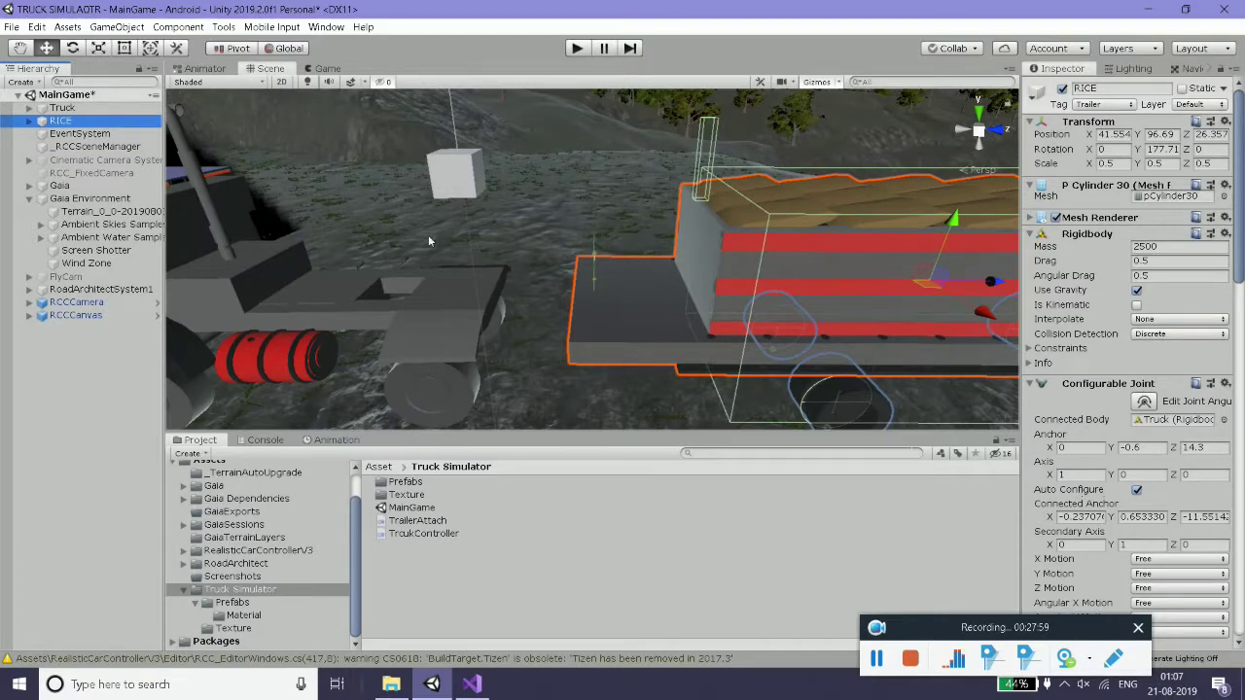
pyautogui.hotkey('alt', 'Tab')
# - Replace the default Start and Update methods with a void OnTriggerEnter method
pyautogui.moveTo(110, 179); pyautogui.dragTo(171, 320)
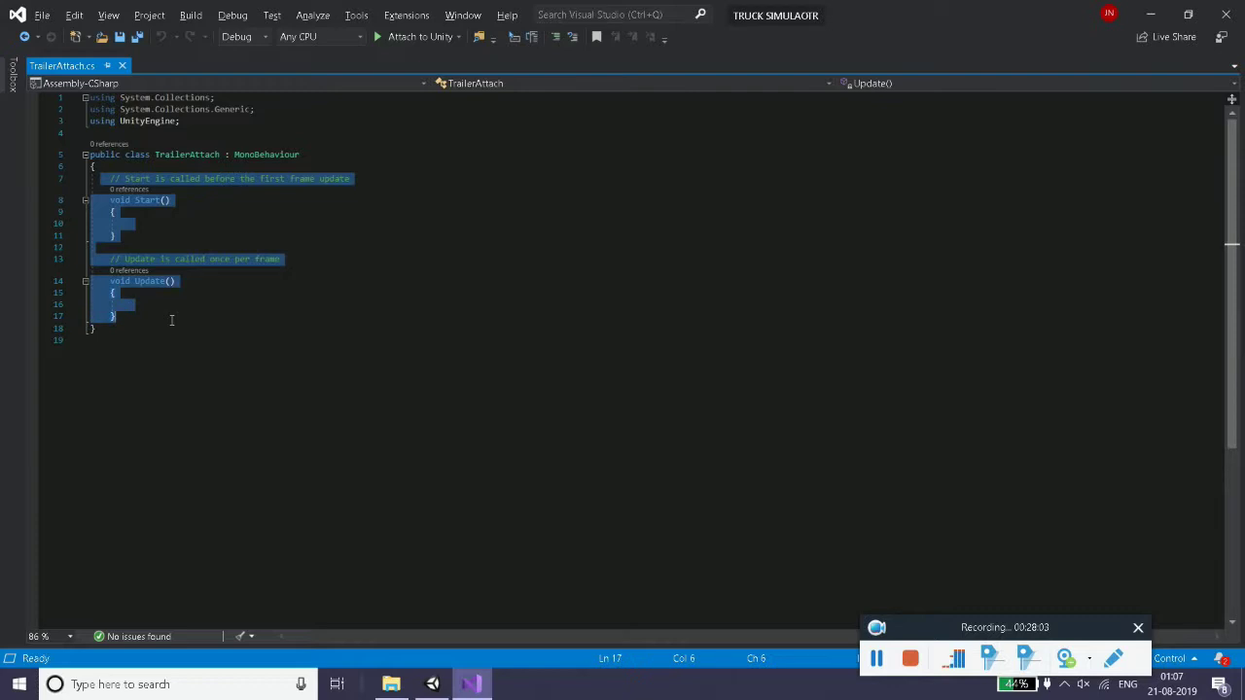
pyautogui.press('Delete')
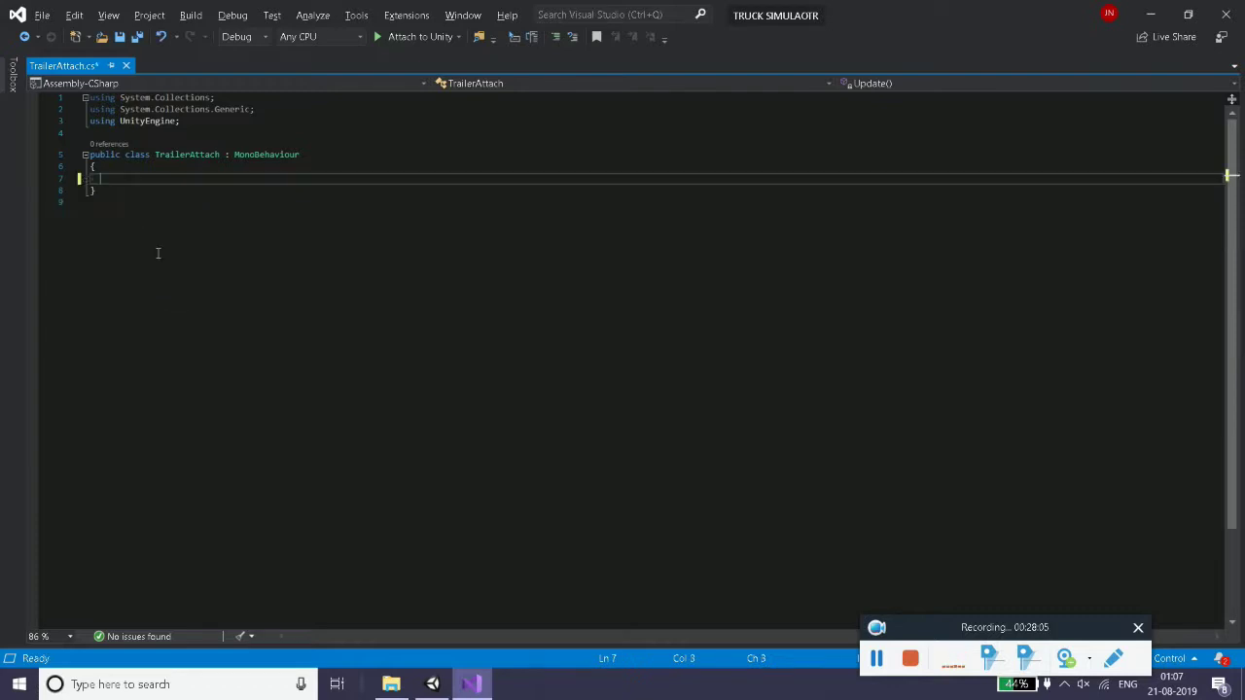
pyautogui.press('Return')
pyautogui.press('Return')
pyautogui.press('Up')
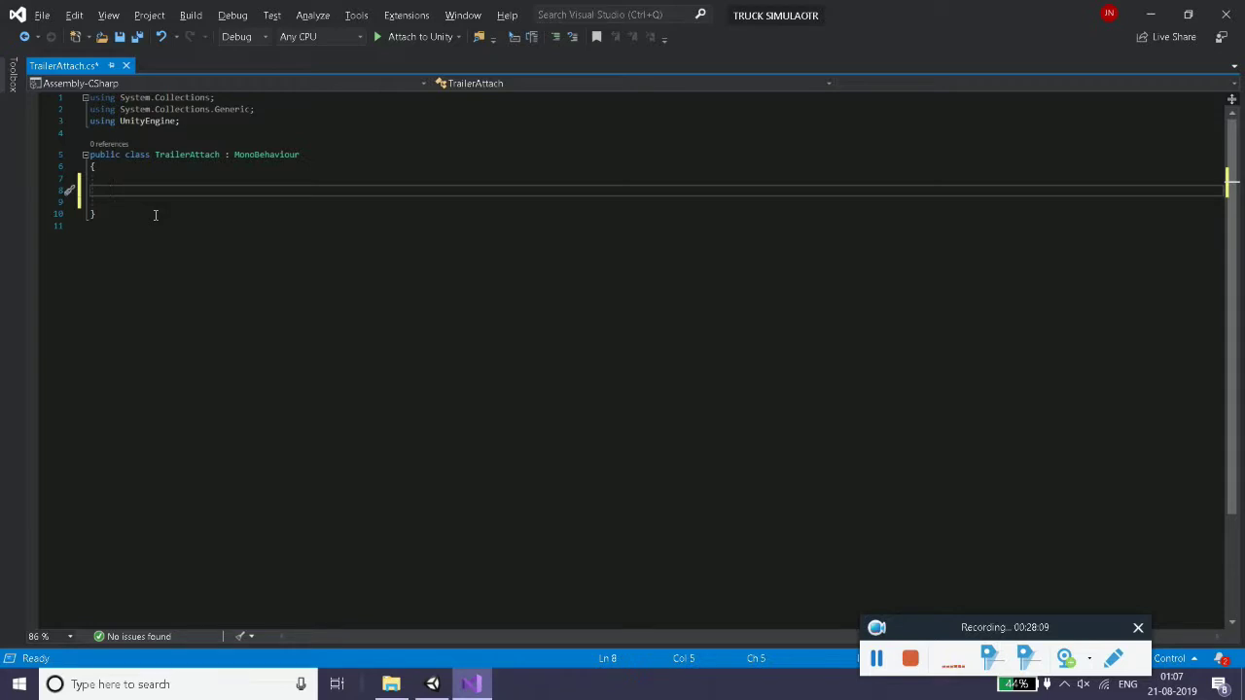
pyautogui.write('voi')
pyautogui.press('BackSpace')
pyautogui.write('n')
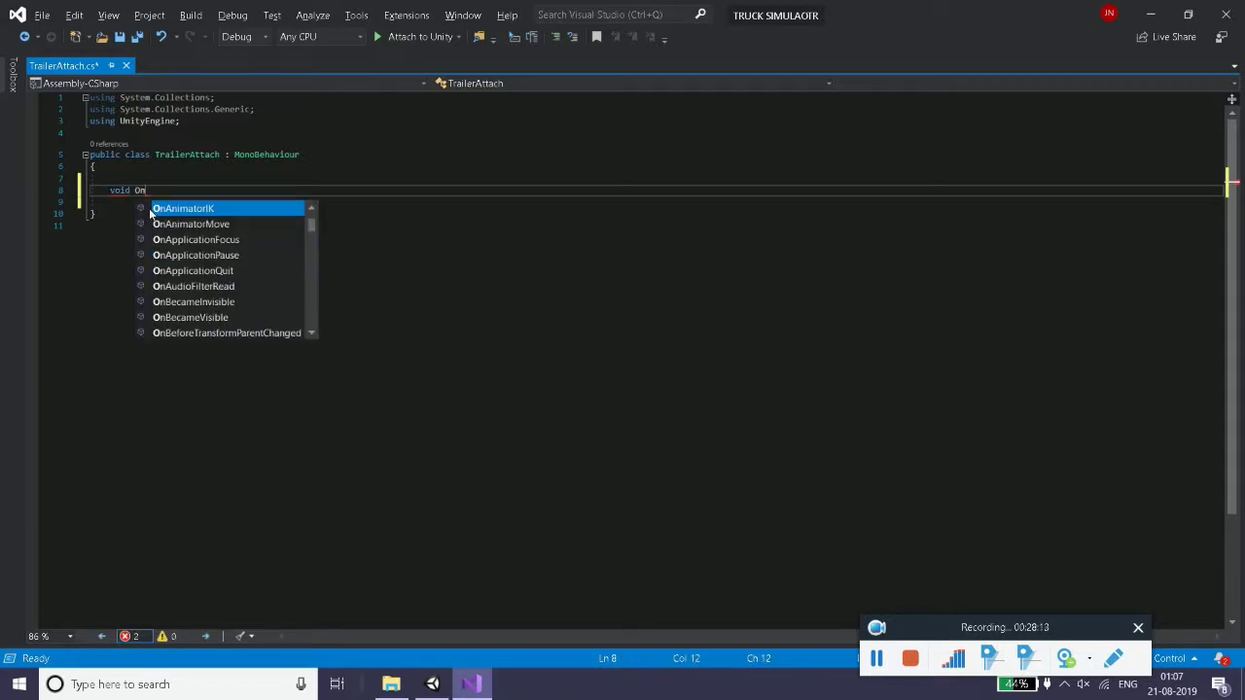
pyautogui.write('tr')
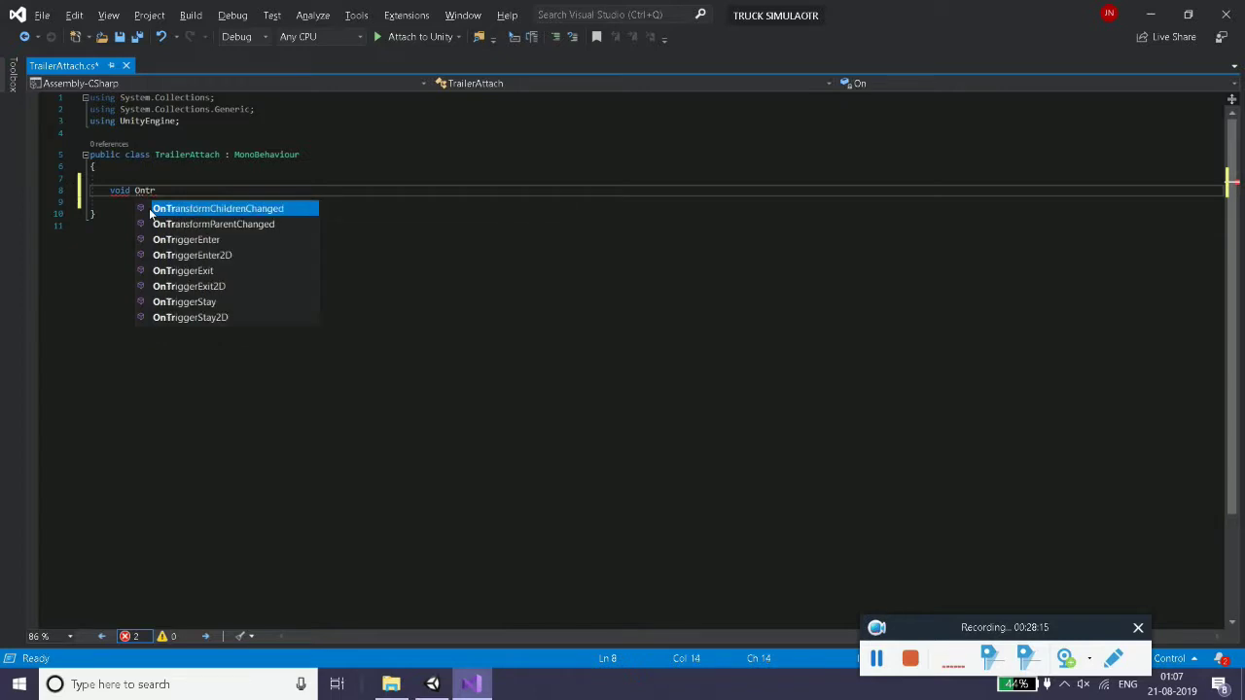
pyautogui.press('Down')
pyautogui.press('Down')
pyautogui.press('Down')
pyautogui.press('Down')
pyautogui.press('Up')
pyautogui.press('Up')
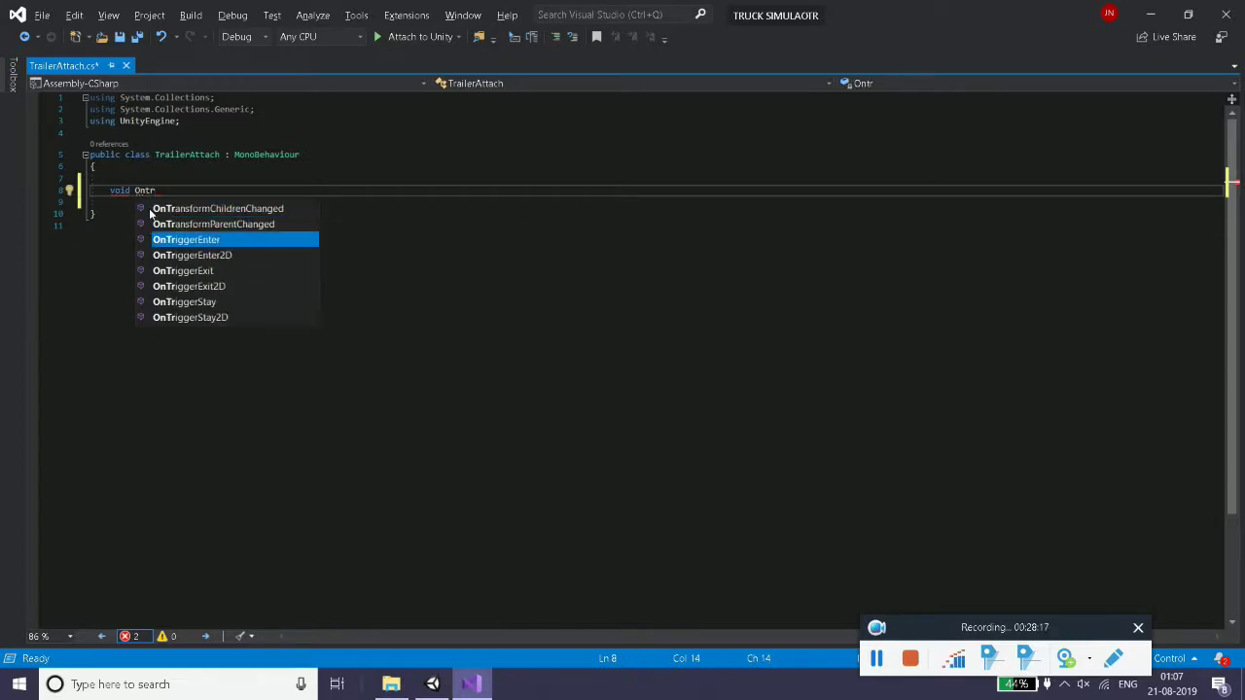
pyautogui.press('Return')
pyautogui.write('()')
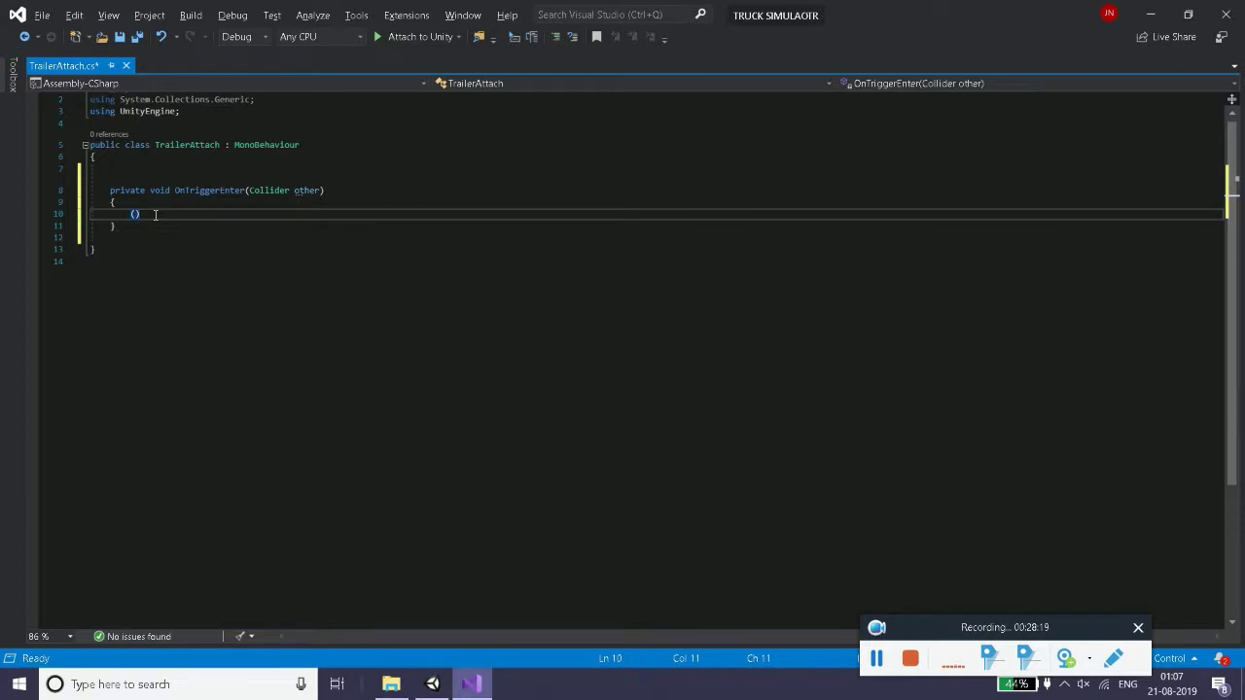
pyautogui.press('BackSpace')
pyautogui.press('BackSpace')
# - Begin an if statement, relating the Collider 'other' parameter to the Truck's trigger cube
pyautogui.write('if')
pyautogui.write('(')
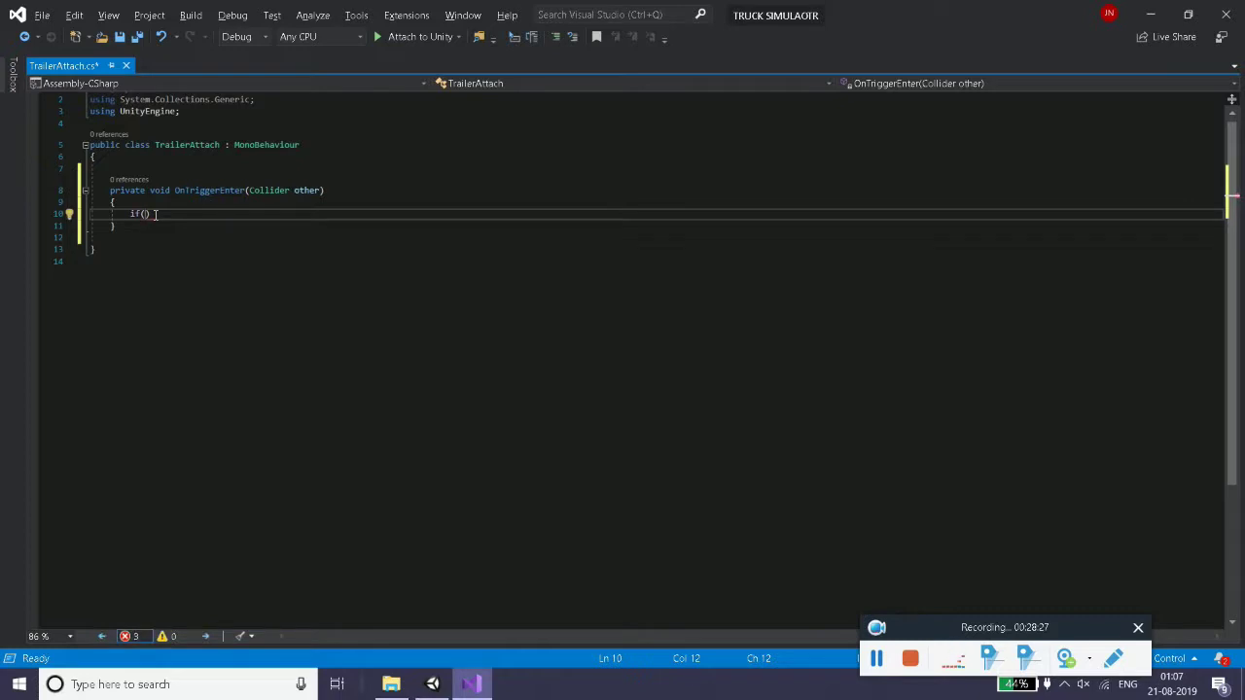
pyautogui.click(269, 191)
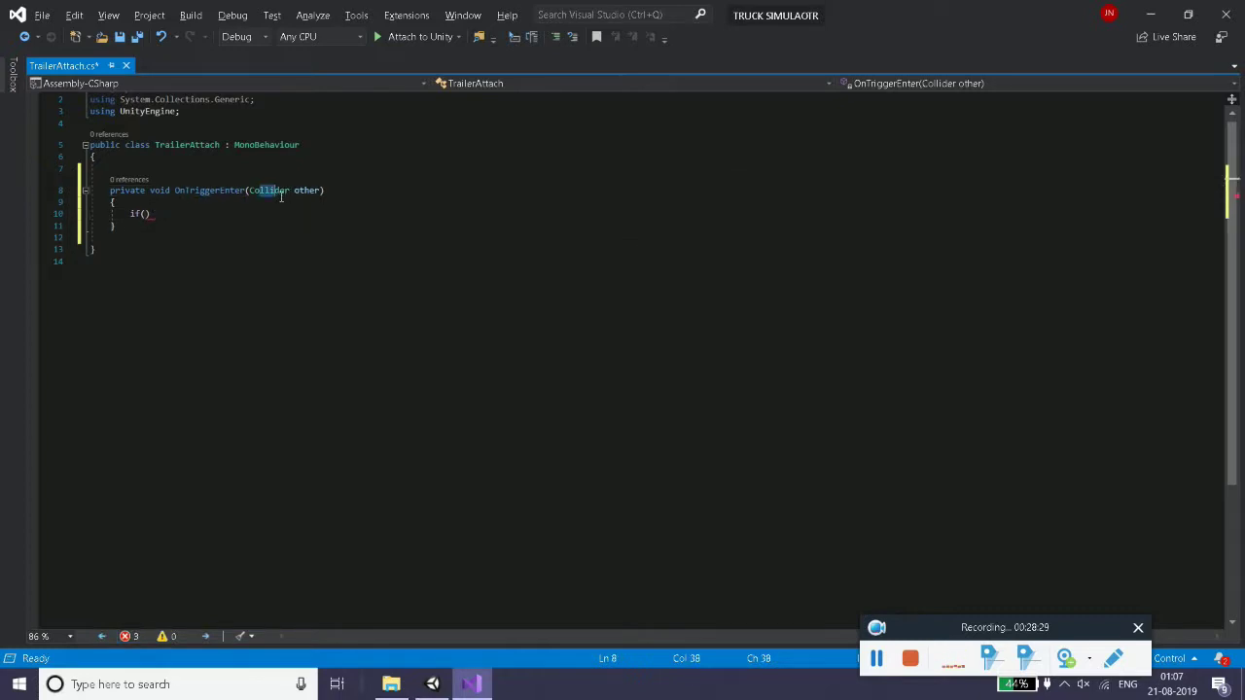
pyautogui.hotkey('alt', 'Tab')
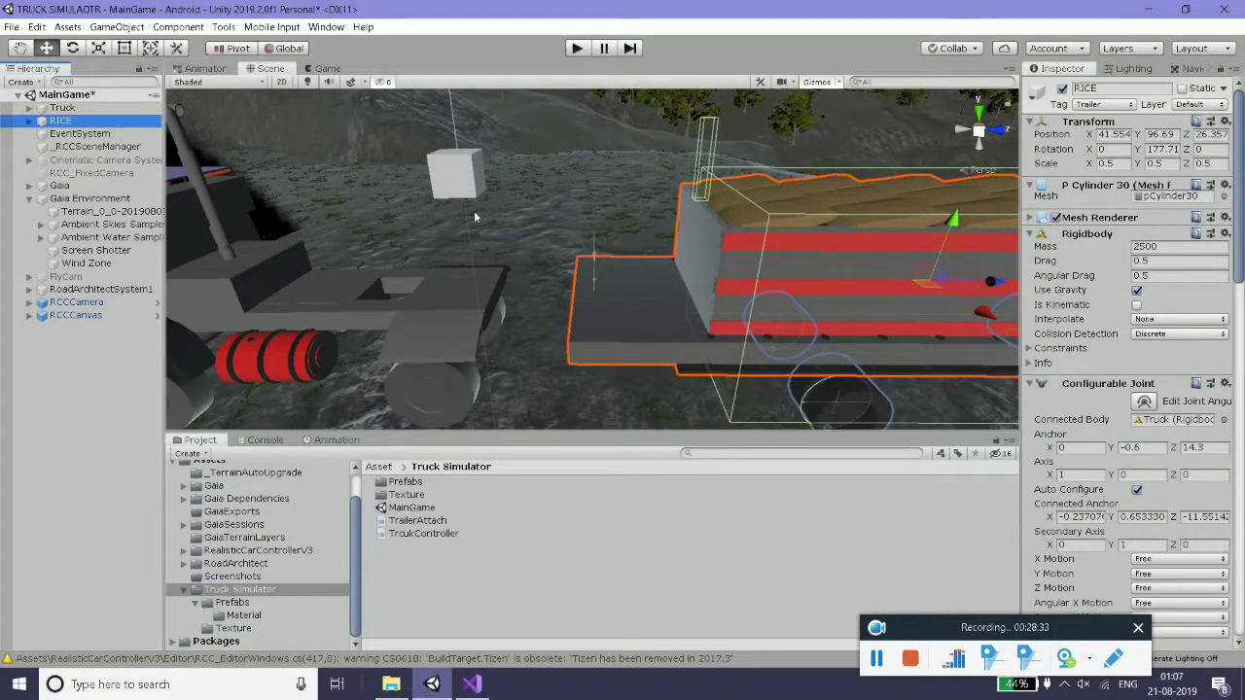
pyautogui.click(458, 181)
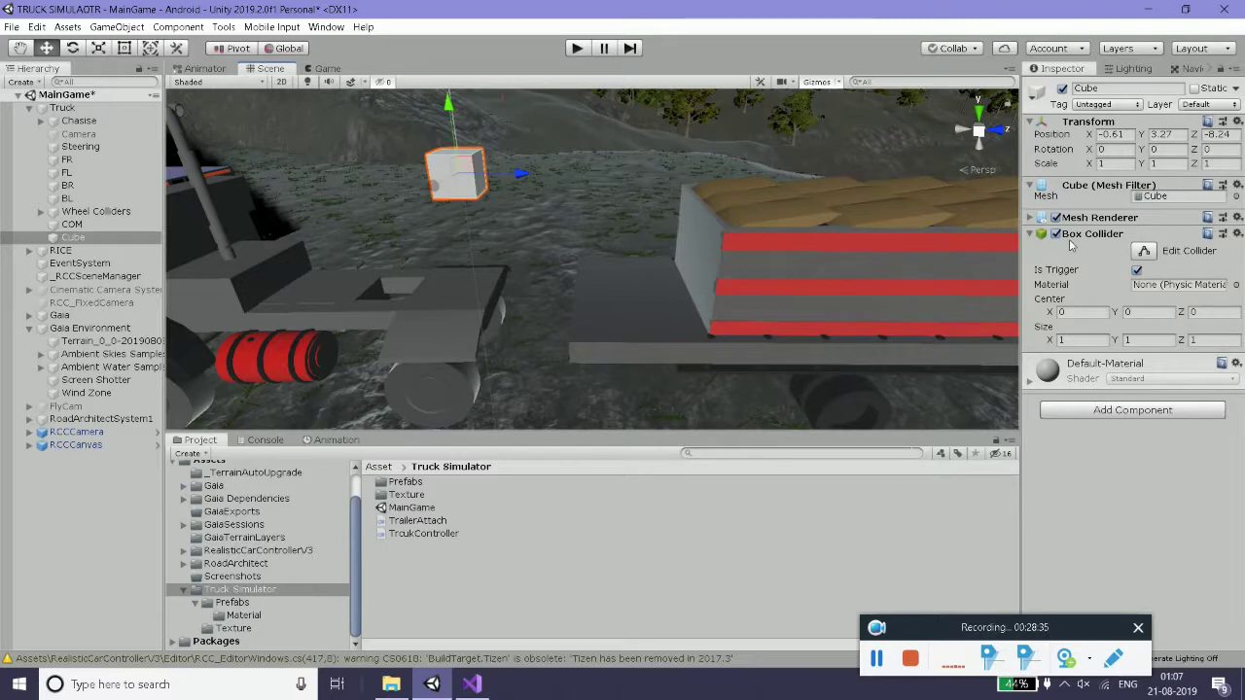
pyautogui.hotkey('alt', 'Tab')
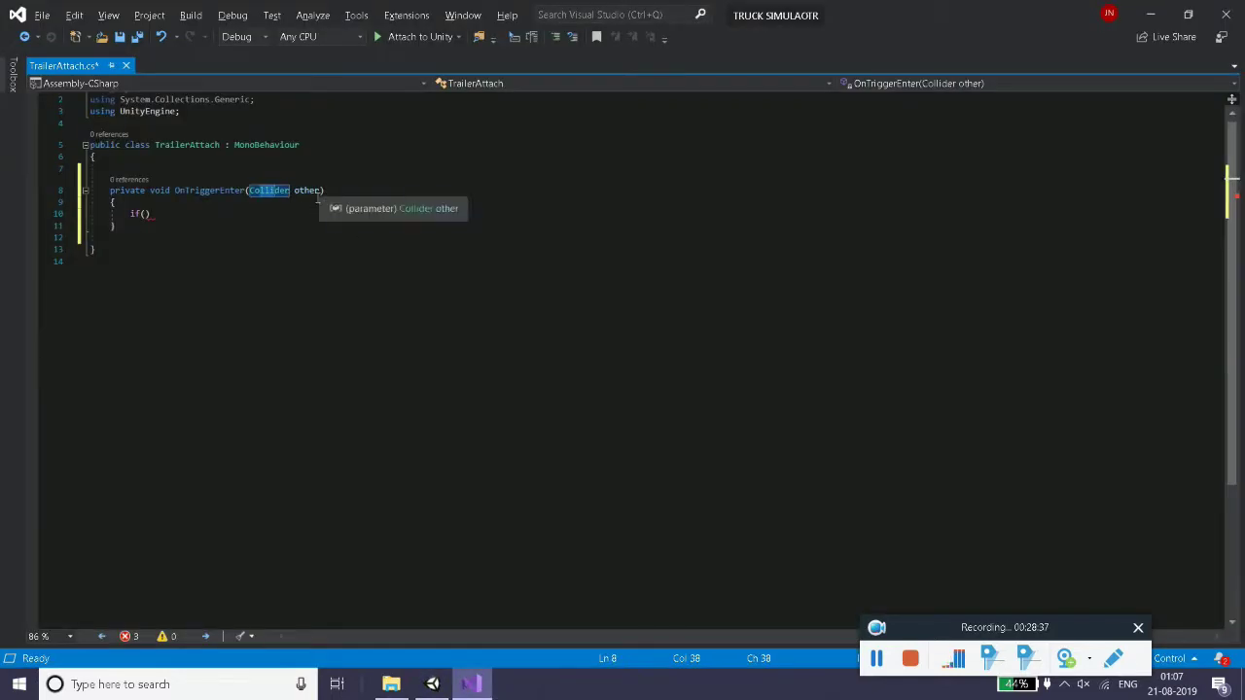
pyautogui.click(321, 192)
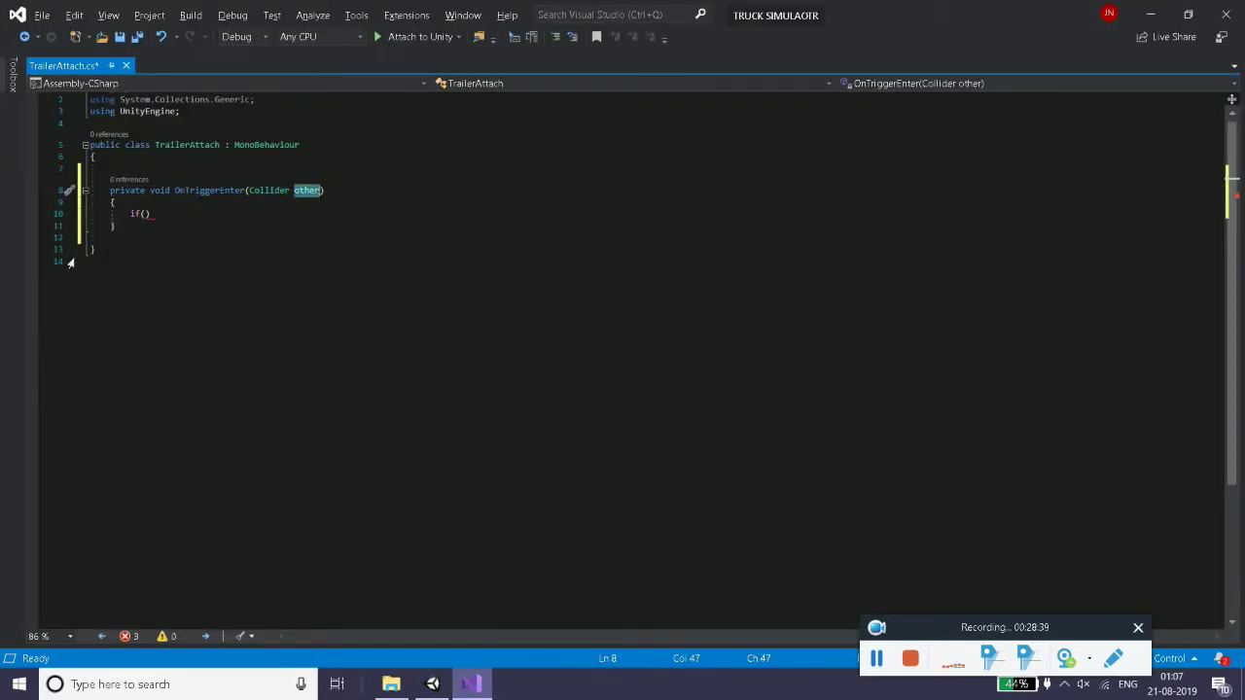
# - Fill the if condition with other.gameObject using IntelliSense
pyautogui.click(145, 215)
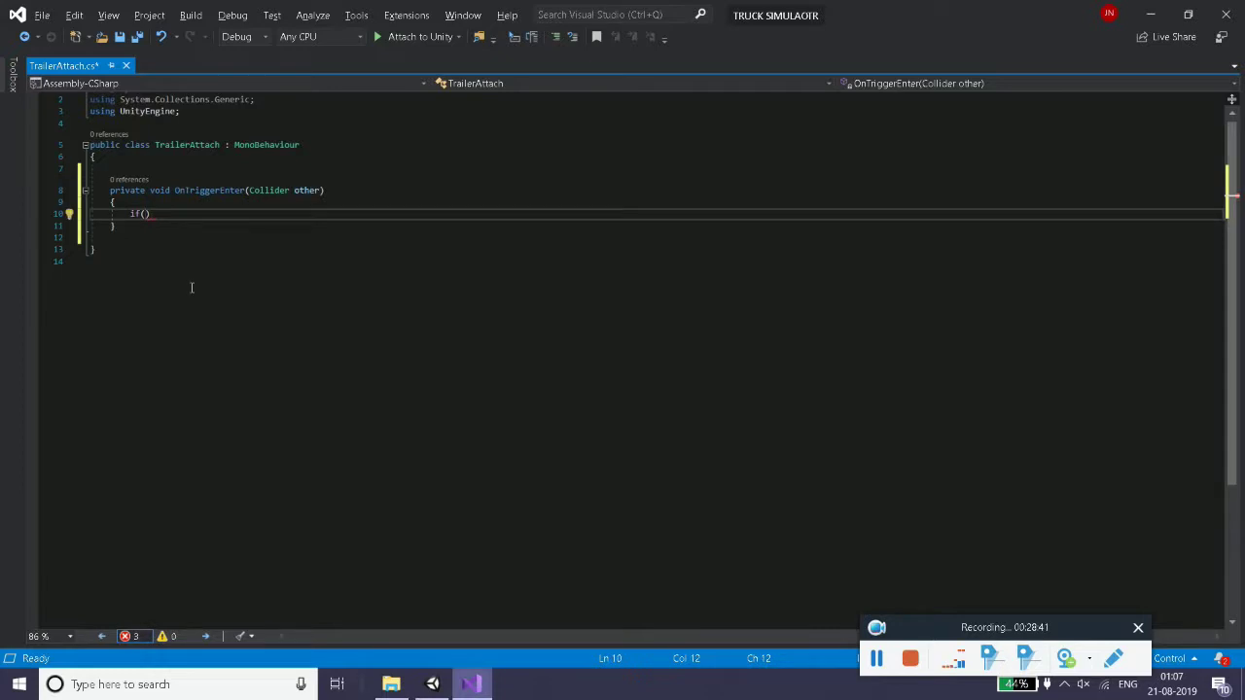
pyautogui.write('other')
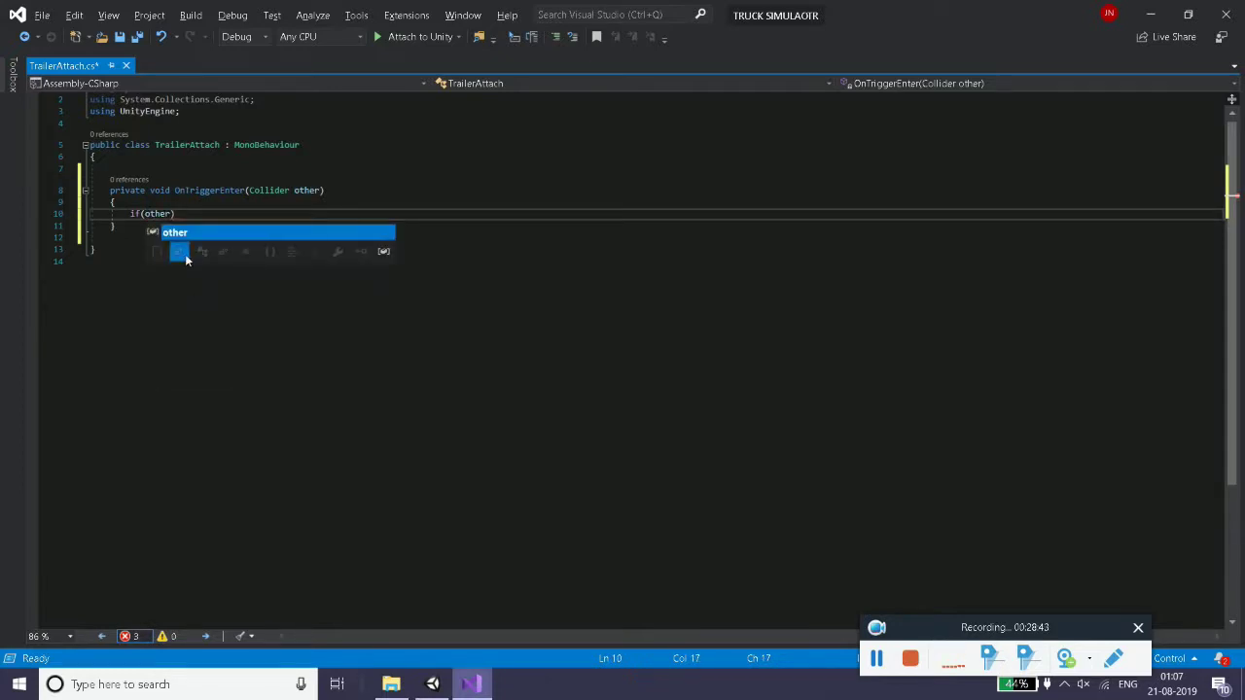
pyautogui.doubleClick(225, 235)
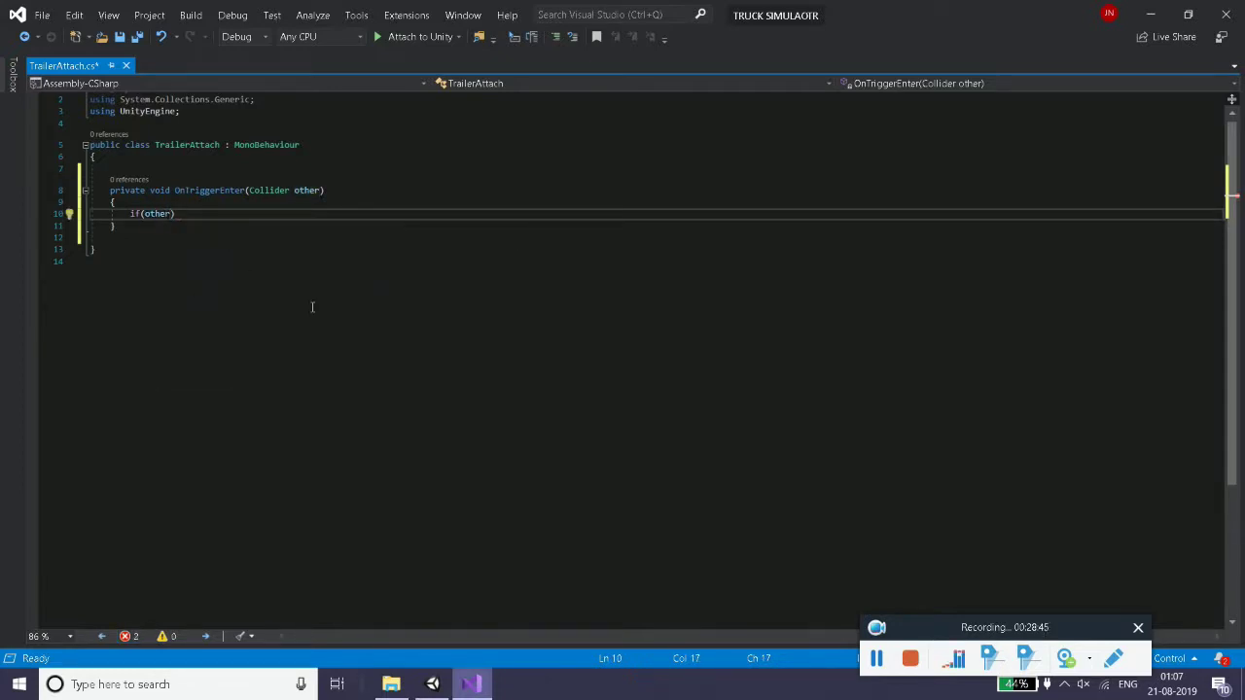
pyautogui.write('.ga')
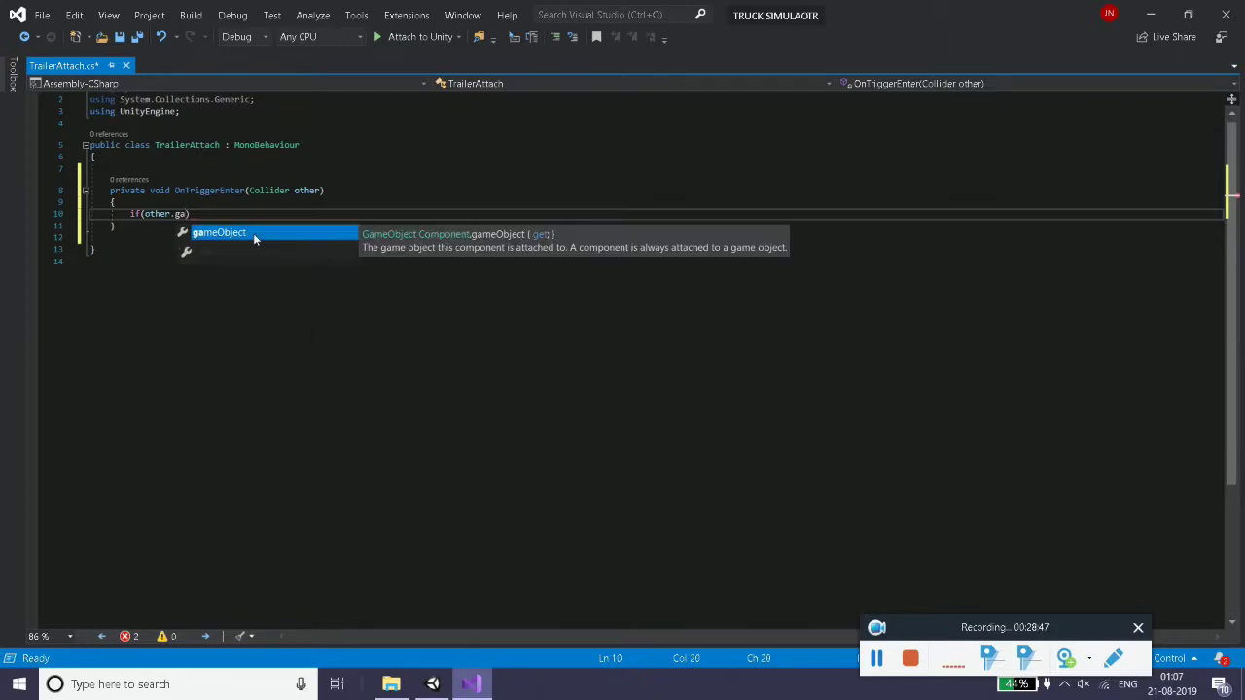
pyautogui.doubleClick(253, 233)
pyautogui.hotkey('alt', 'Tab')
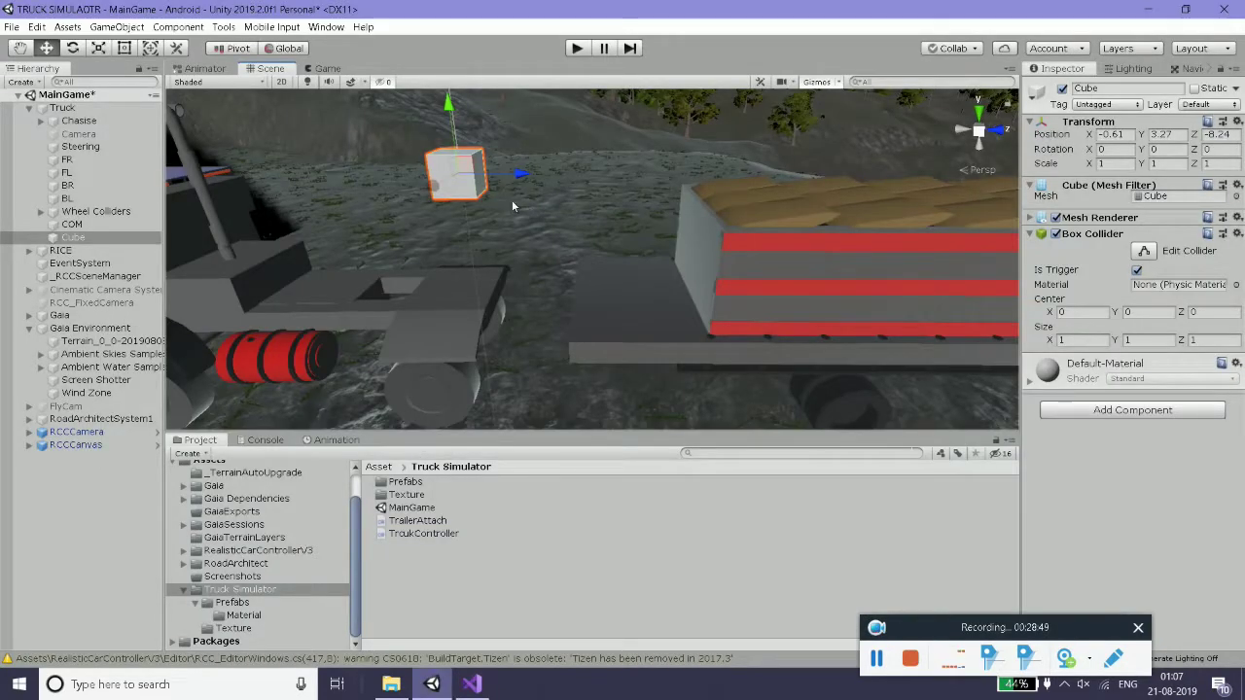
# - Verify the Truck's Player tag and its child Cube's Is Trigger setting, then return to TrailerAttach
pyautogui.click(29, 107)
pyautogui.click(58, 108)
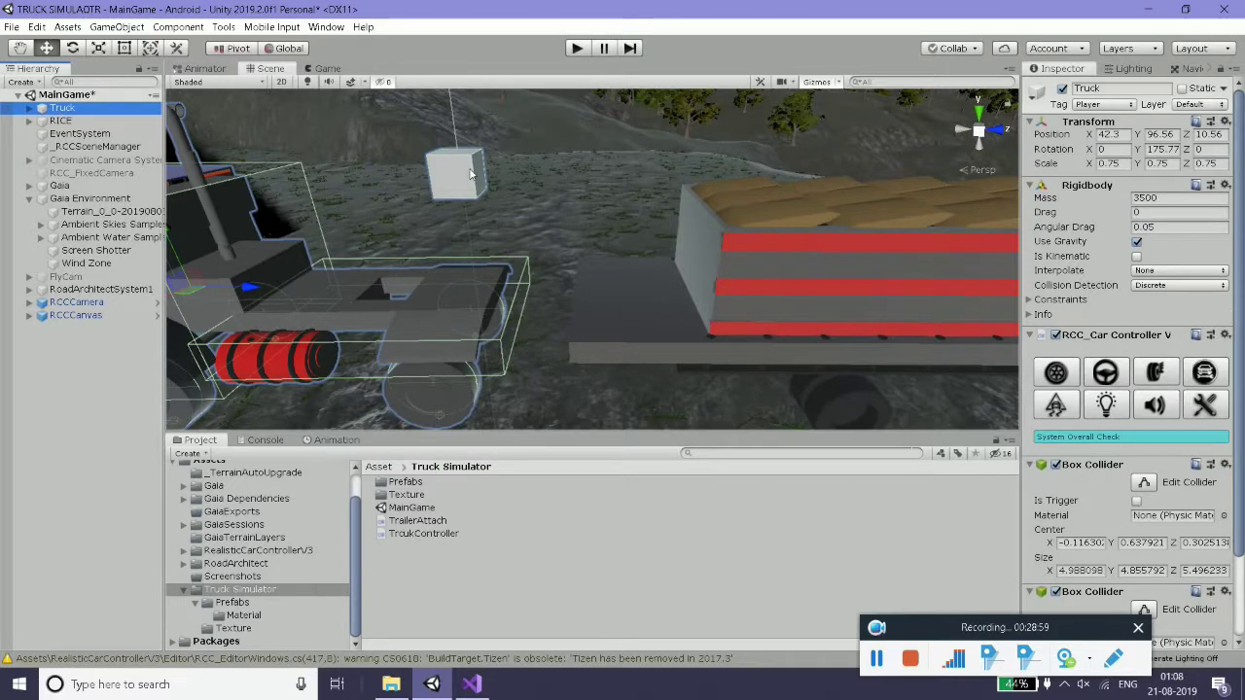
pyautogui.click(31, 108)
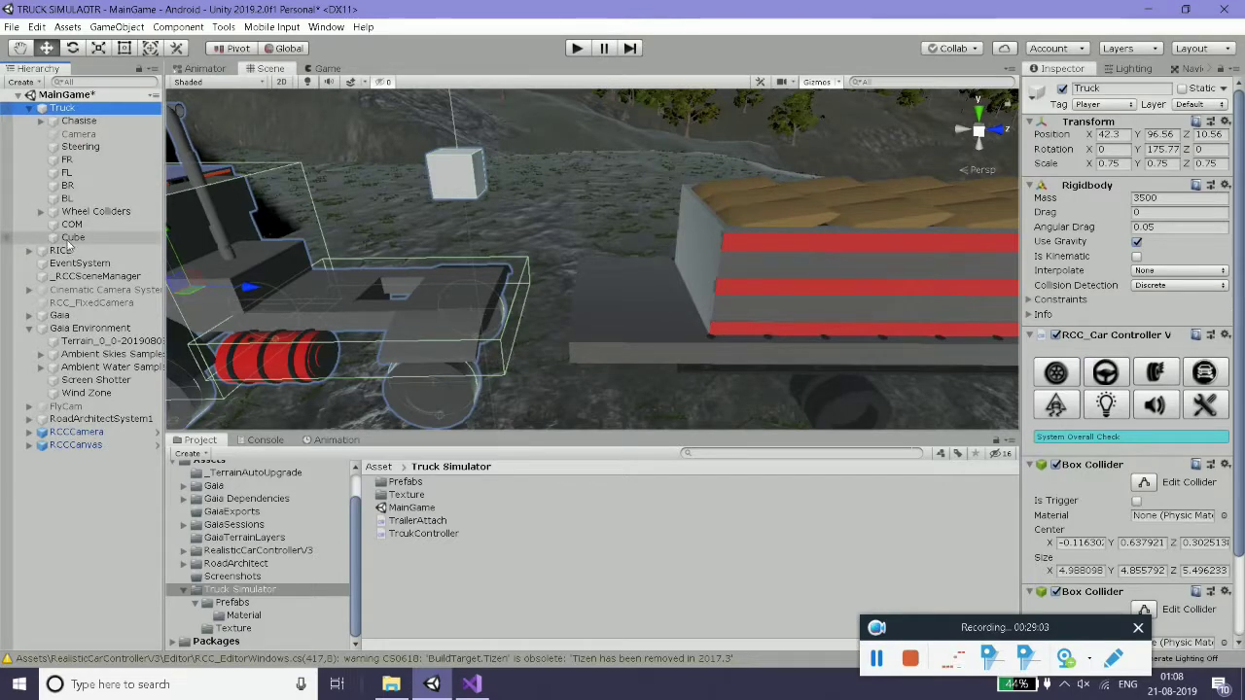
pyautogui.click(70, 238)
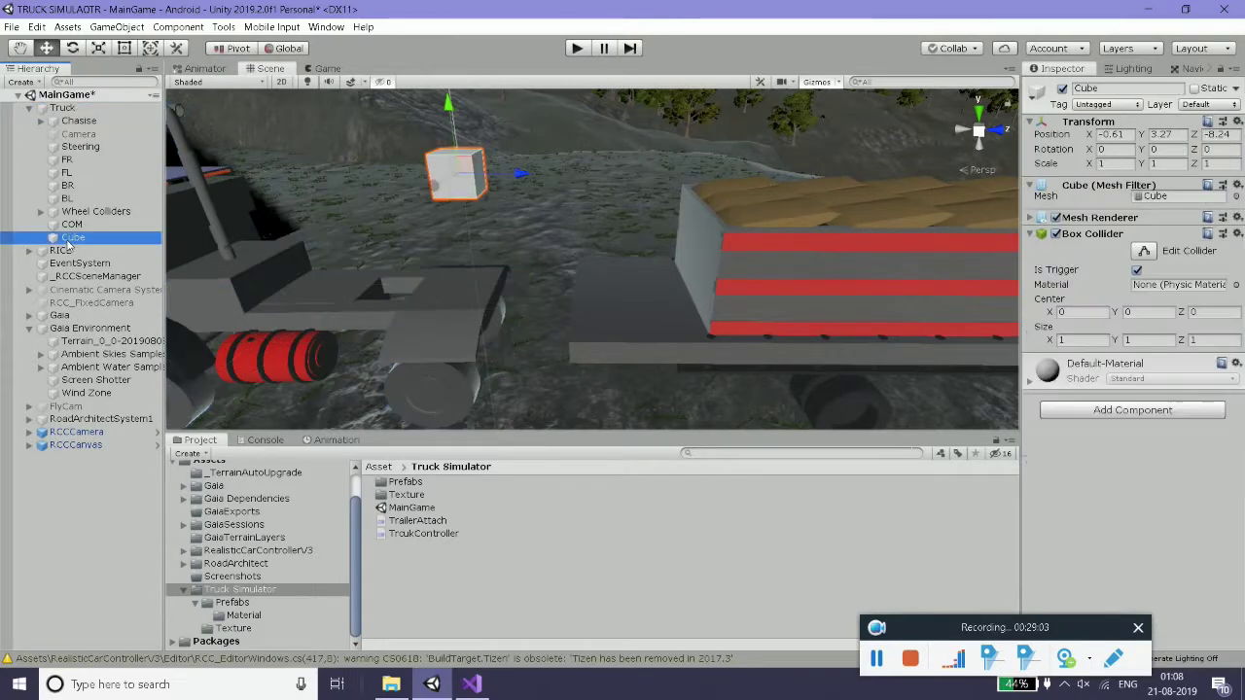
pyautogui.click(30, 108)
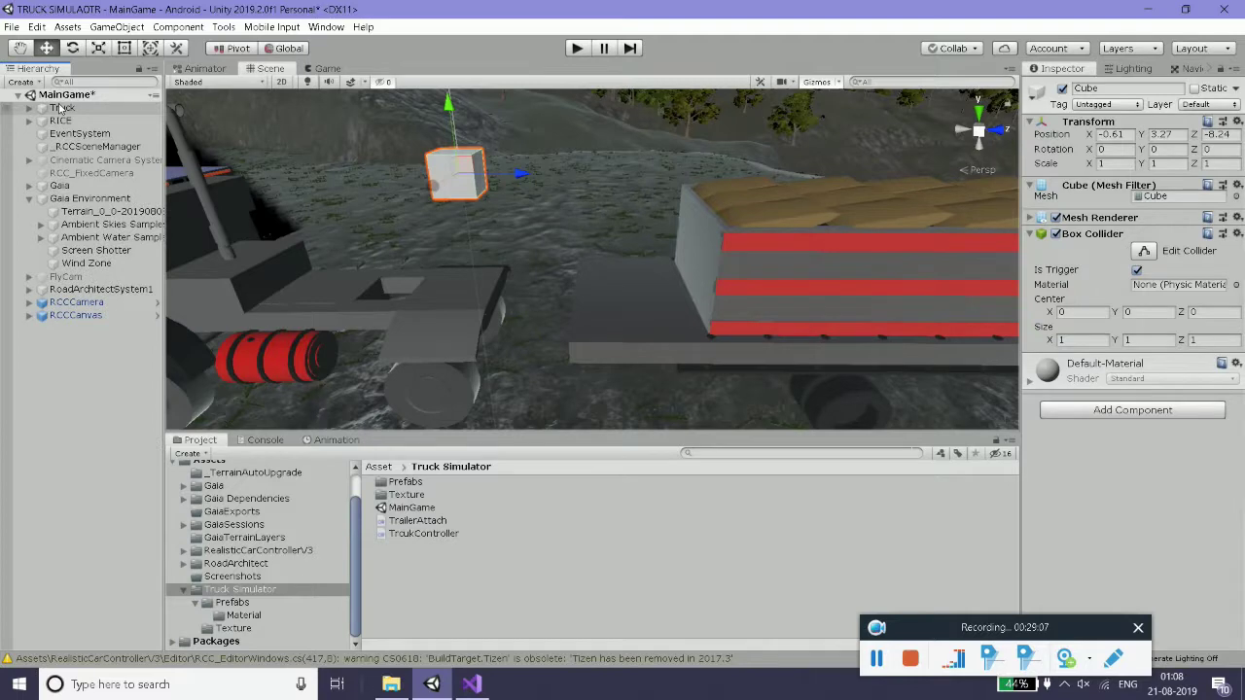
pyautogui.click(60, 109)
pyautogui.hotkey('alt', 'Tab')
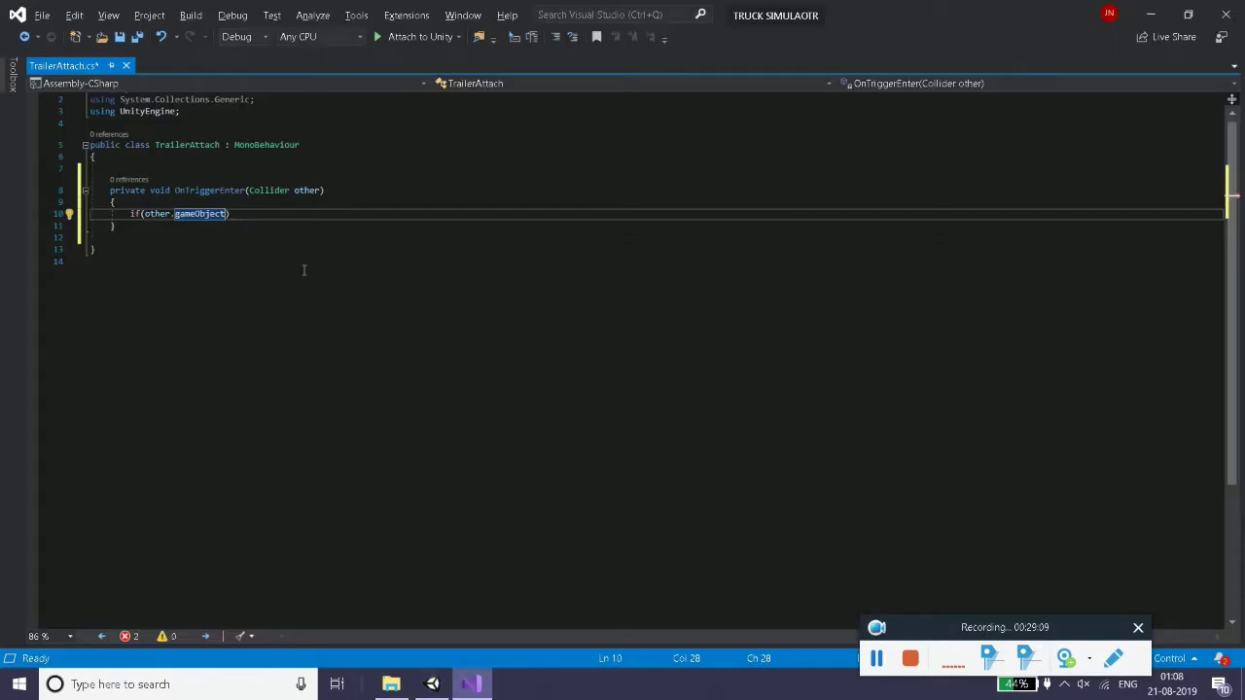
# - Complete the condition as other.gameObject.CompareTag("Player") and add an empty { } body
pyautogui.write('.co')
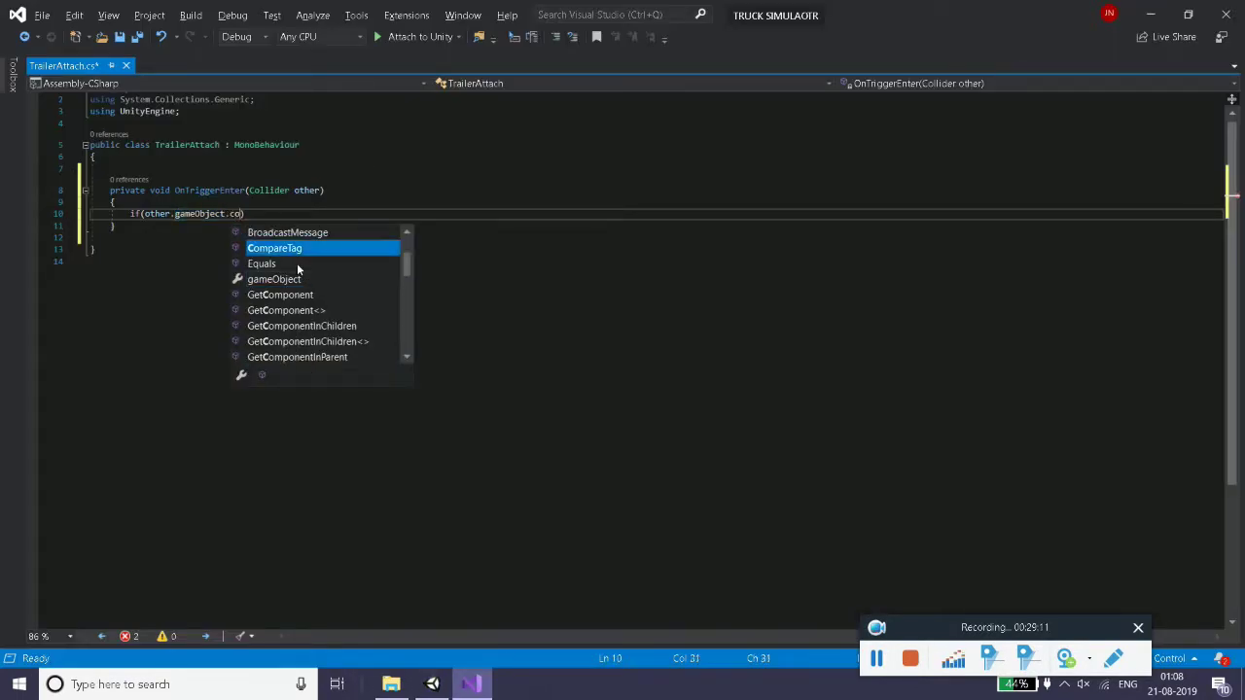
pyautogui.write('m')
pyautogui.doubleClick(298, 267)
pyautogui.write('("Player')
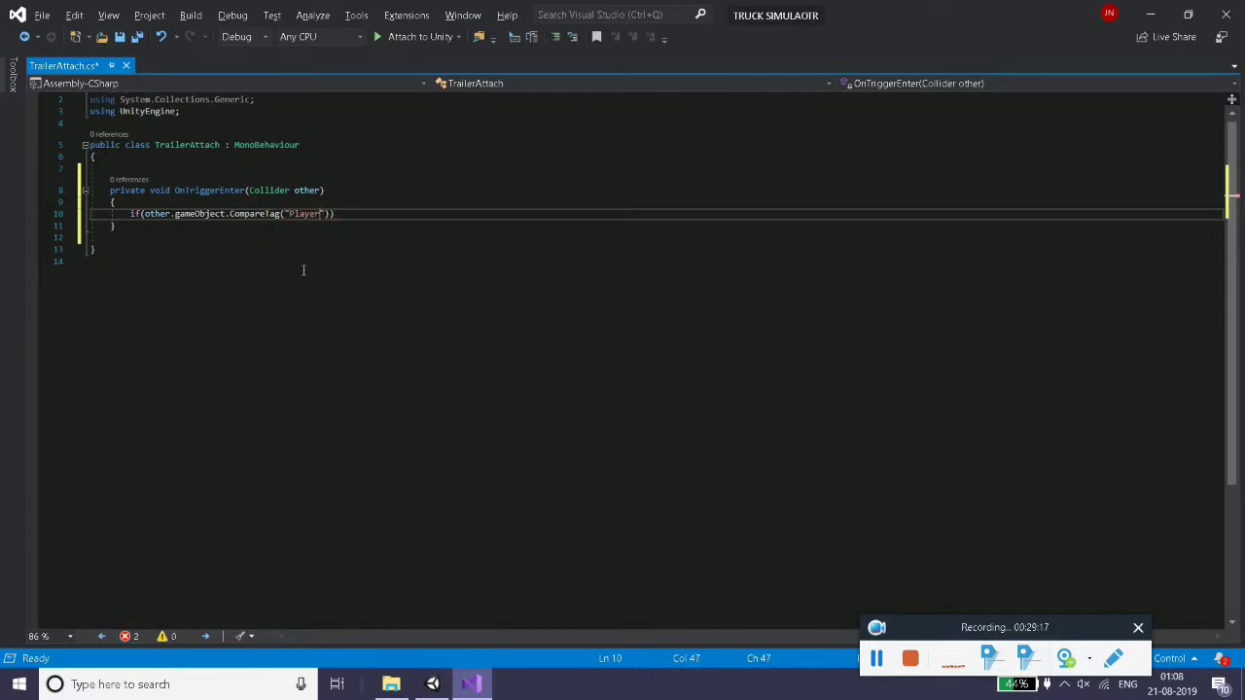
pyautogui.write('"))')
pyautogui.press('Return')
pyautogui.write('{')
pyautogui.press('Return')
pyautogui.press('Return')
pyautogui.press('Return')
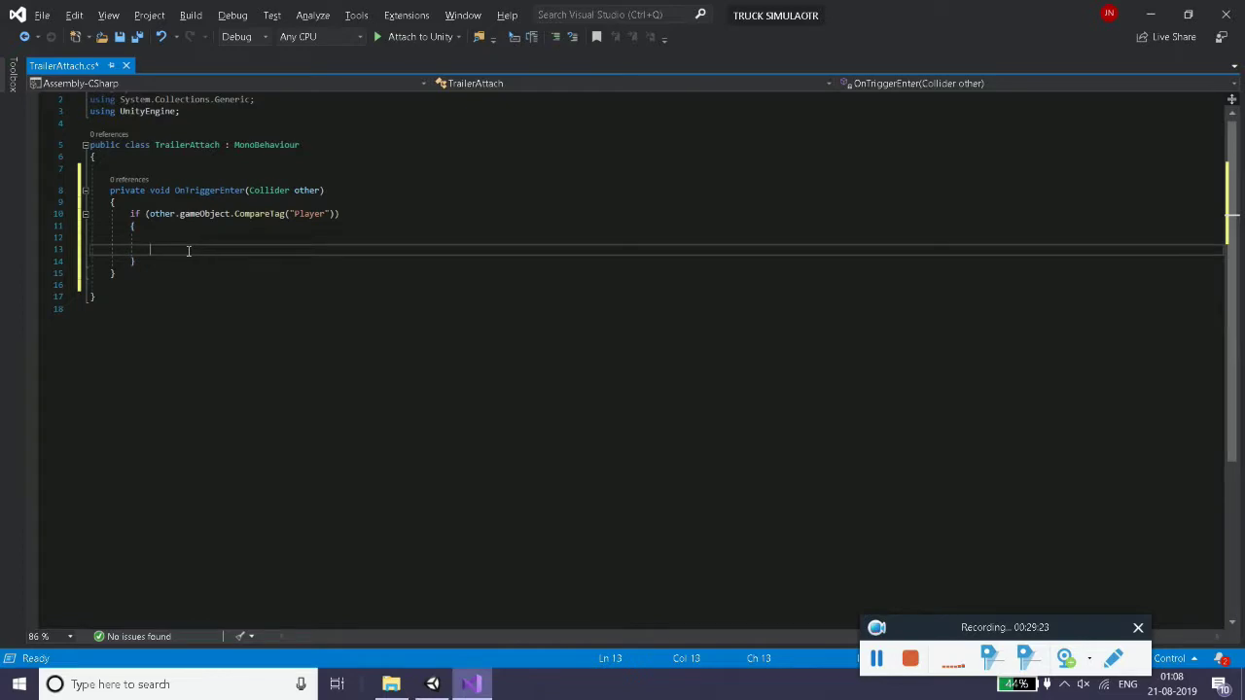
pyautogui.hotkey('alt', 'Tab')
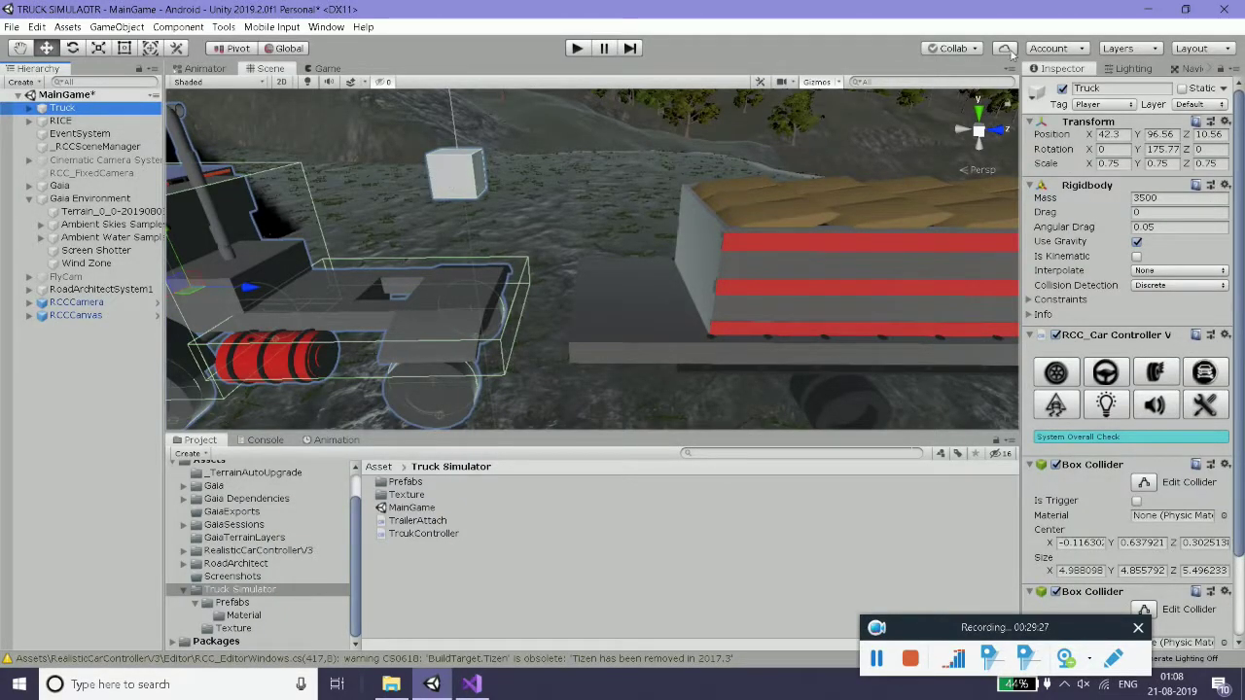
pyautogui.press('q')
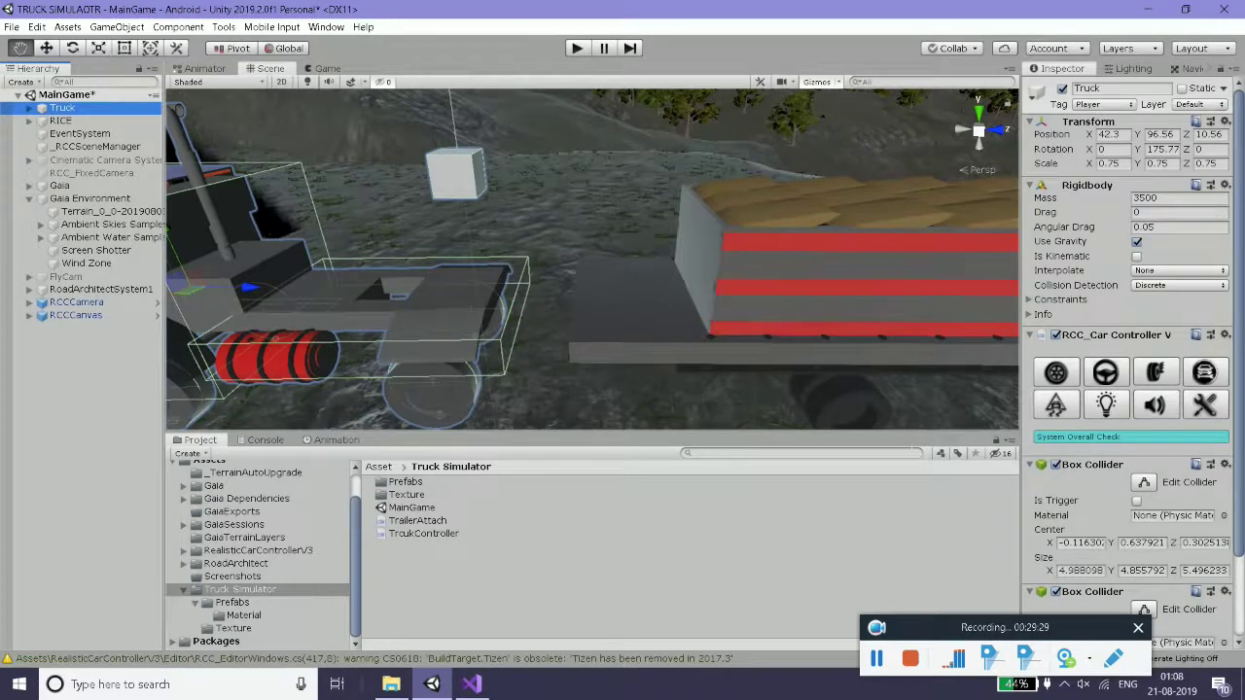
pyautogui.hotkey('alt', 'Tab')
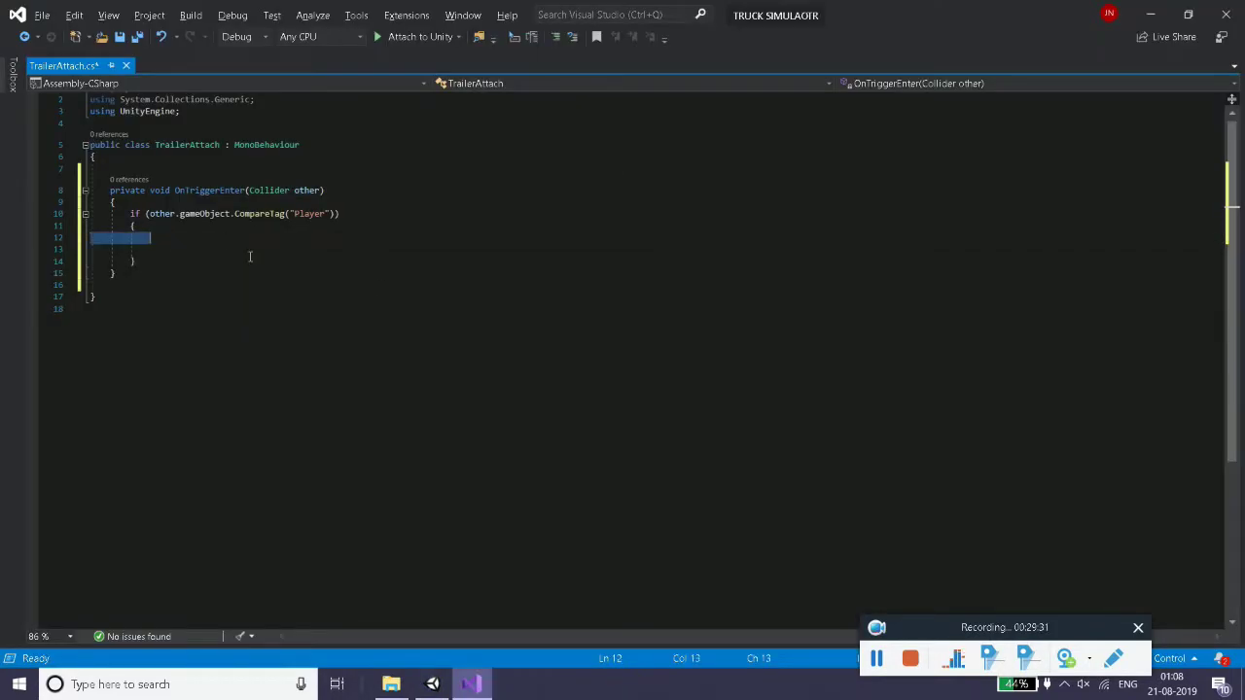
pyautogui.hotkey('alt', 'Tab')
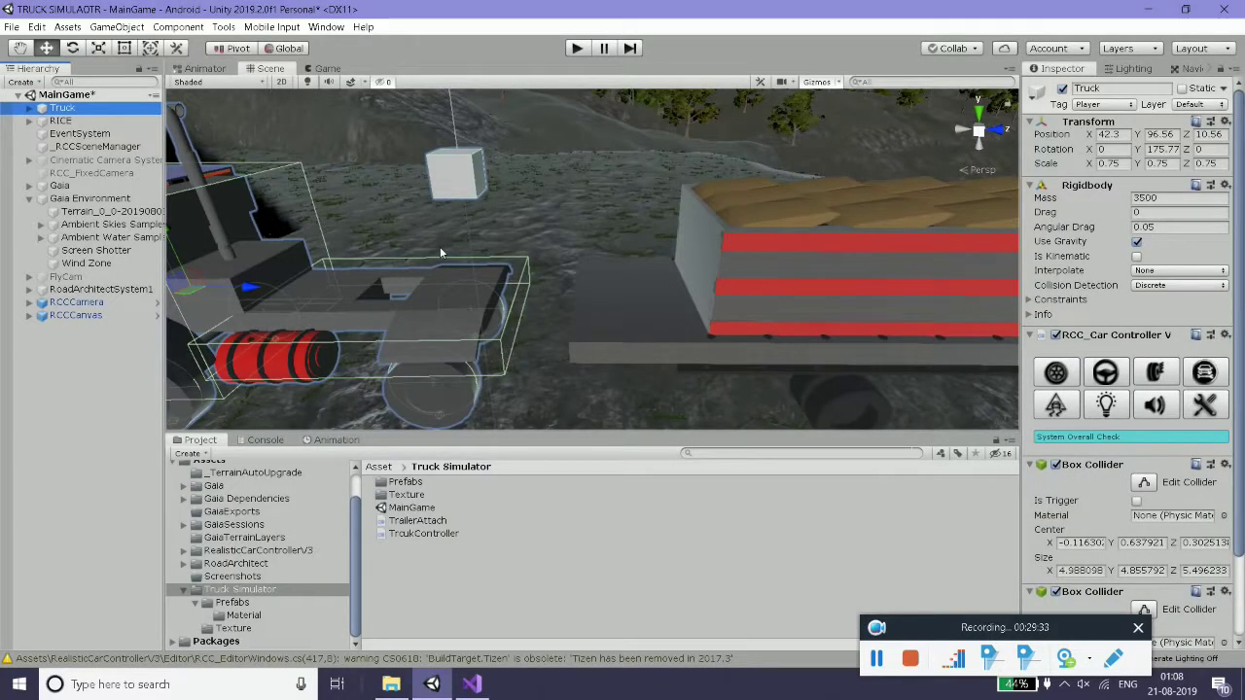
pyautogui.hotkey('alt', 'Tab')
pyautogui.hotkey('alt', 'Tab')
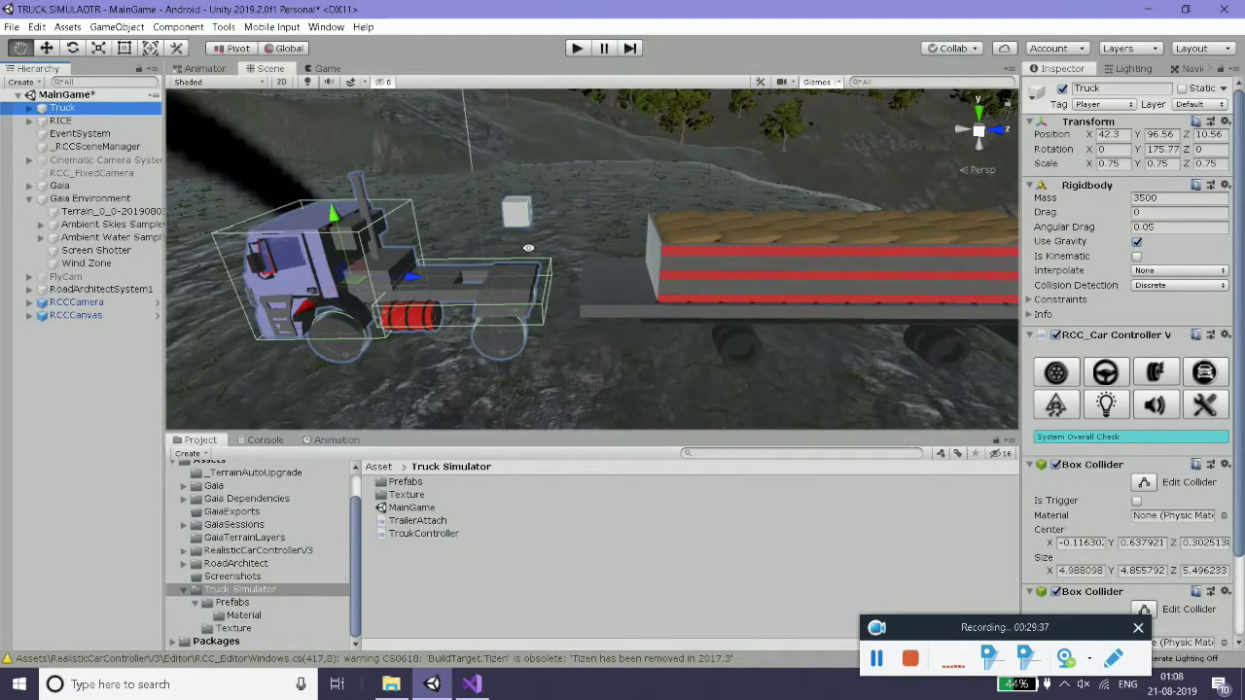
pyautogui.moveTo(476, 236); pyautogui.dragTo(483, 206, button='right')
pyautogui.scroll(3, 482, 206)
pyautogui.scroll(-3, 482, 207)
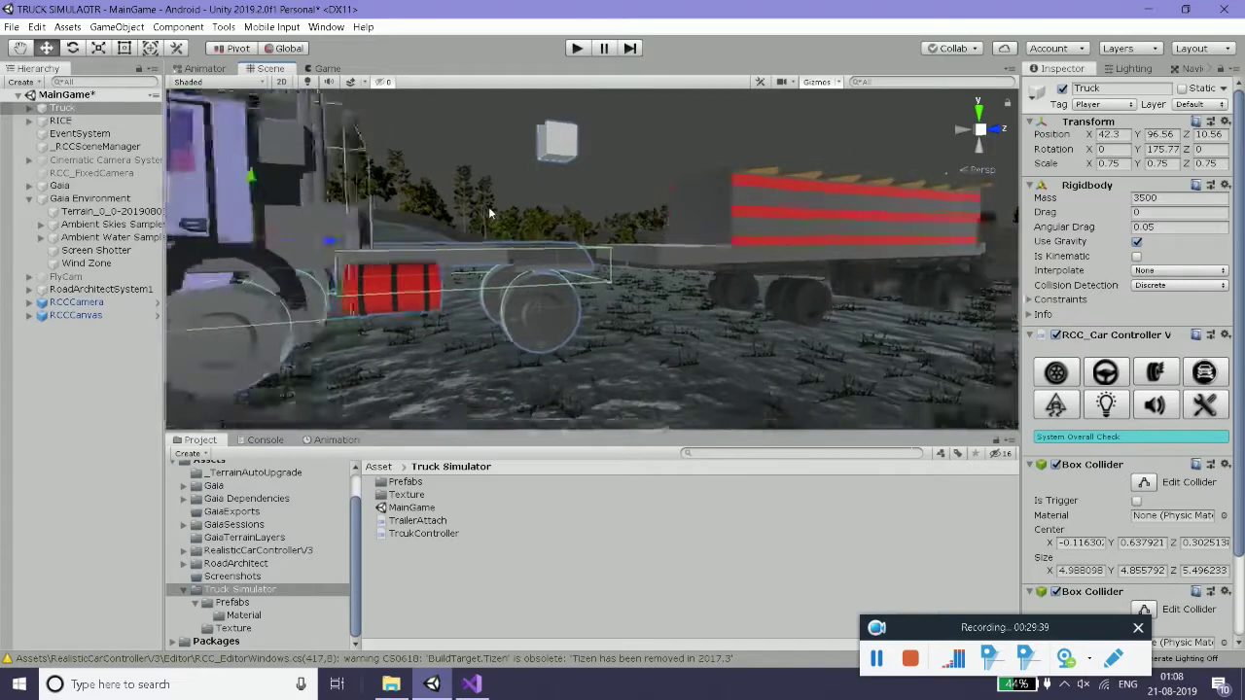
pyautogui.moveTo(494, 213)
pyautogui.mouseDown(button='right')
pyautogui.moveTo(506, 243)
pyautogui.moveTo(543, 255)
pyautogui.mouseUp(button='right')
pyautogui.scroll(-2, 532, 234)
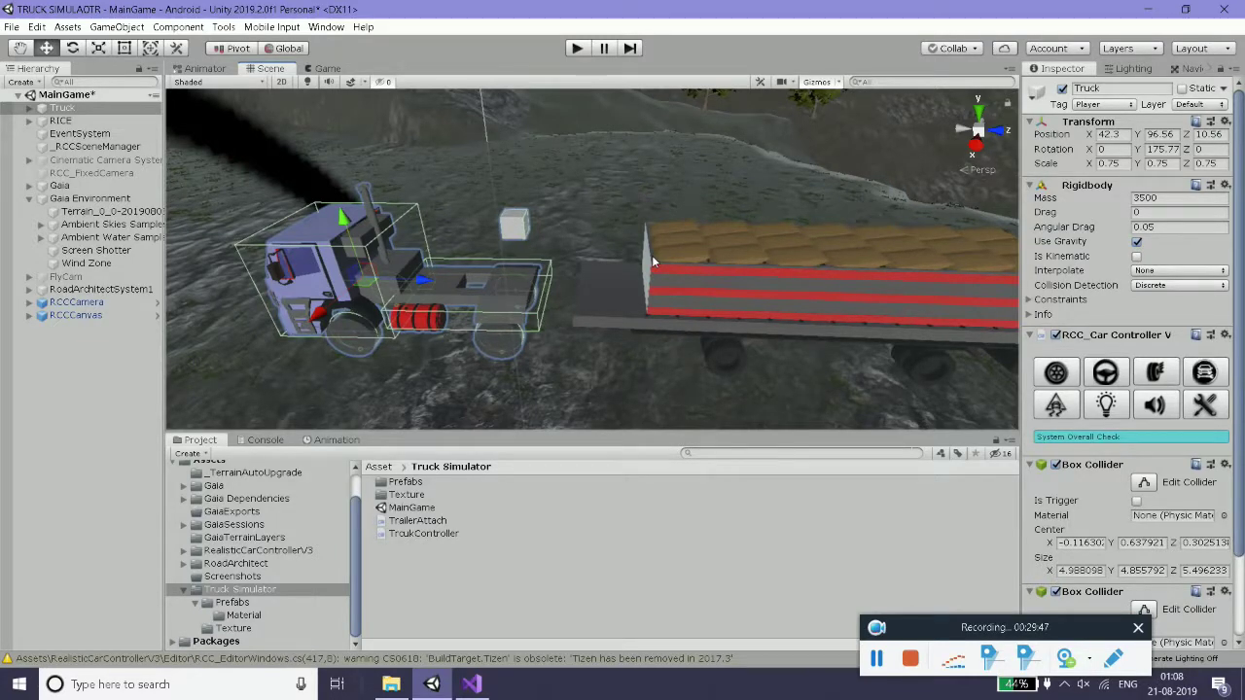
pyautogui.hotkey('alt', 'Tab')
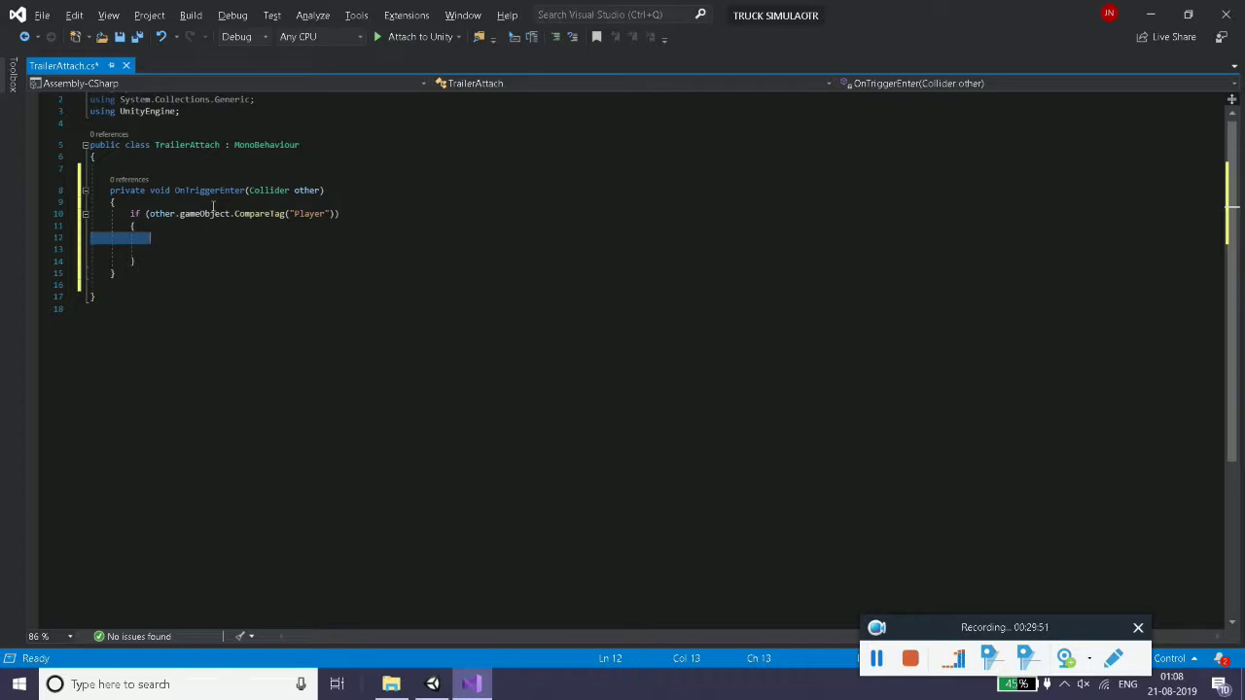
pyautogui.hotkey('alt', 'Tab')
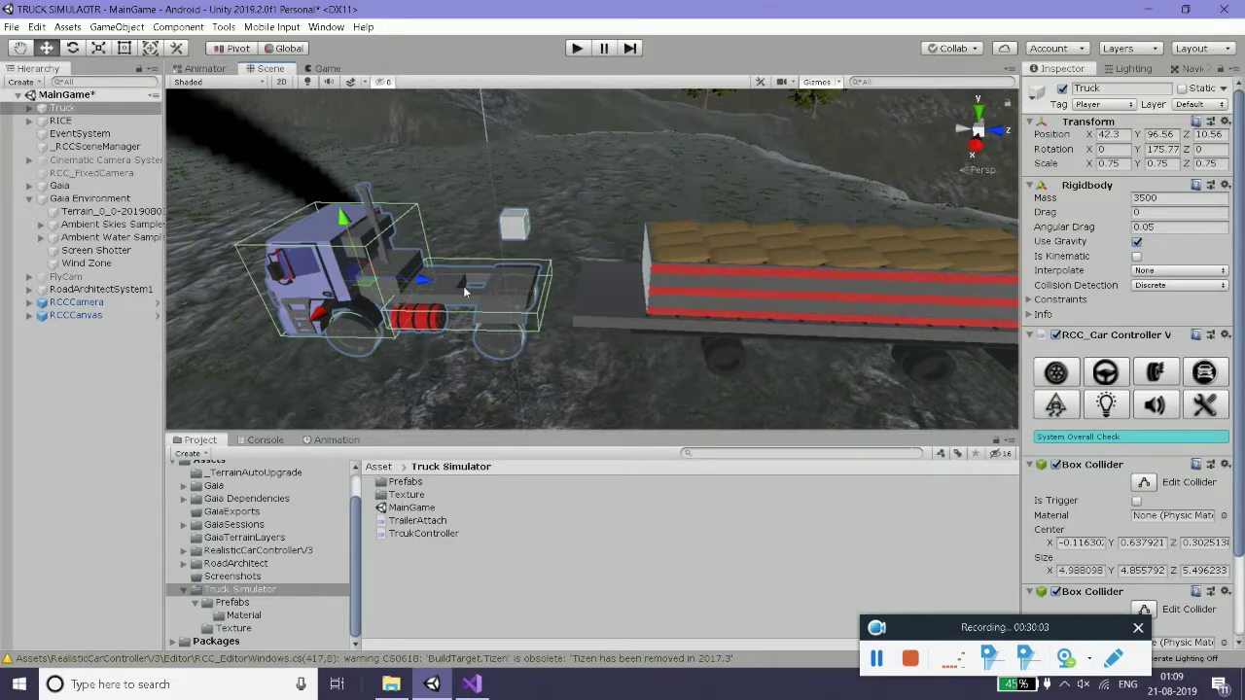
pyautogui.click(472, 684)
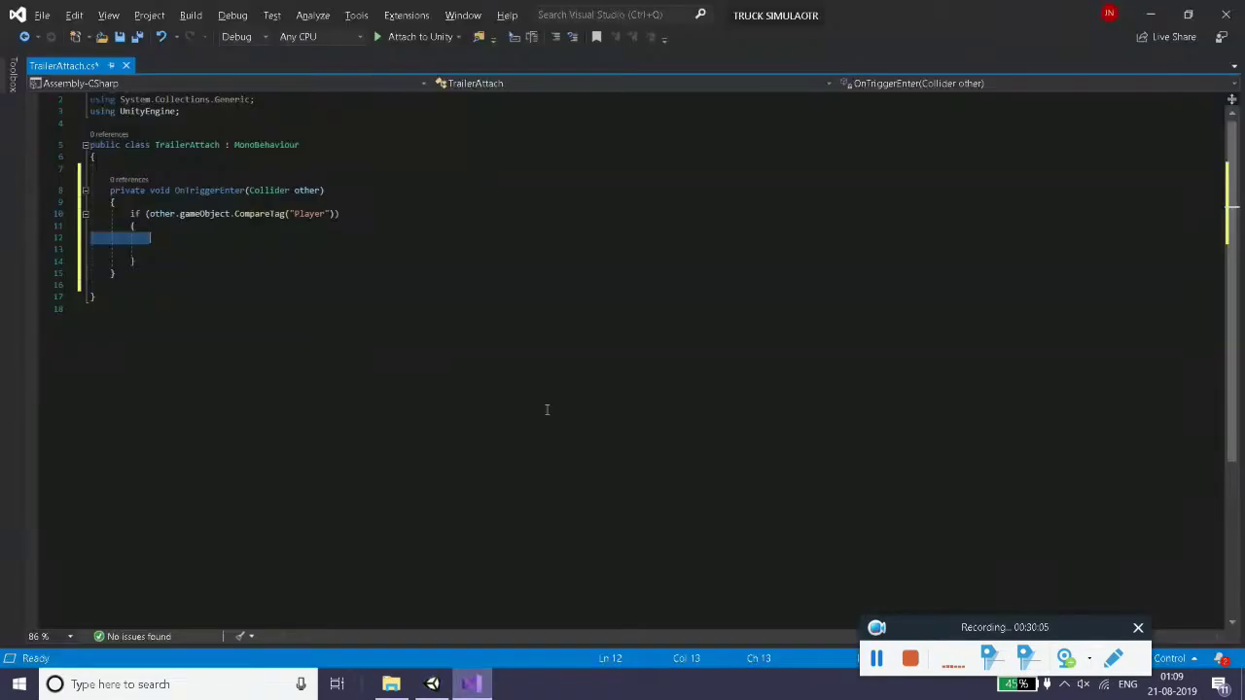
pyautogui.click(159, 246)
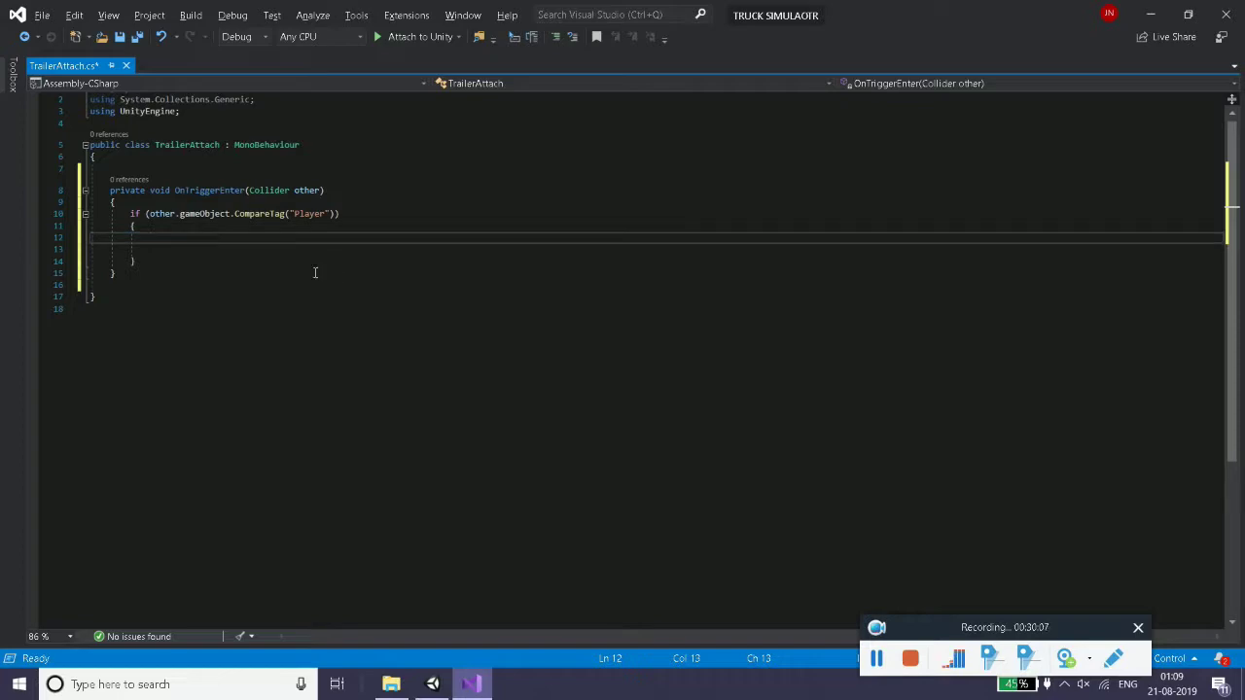
pyautogui.click(433, 684)
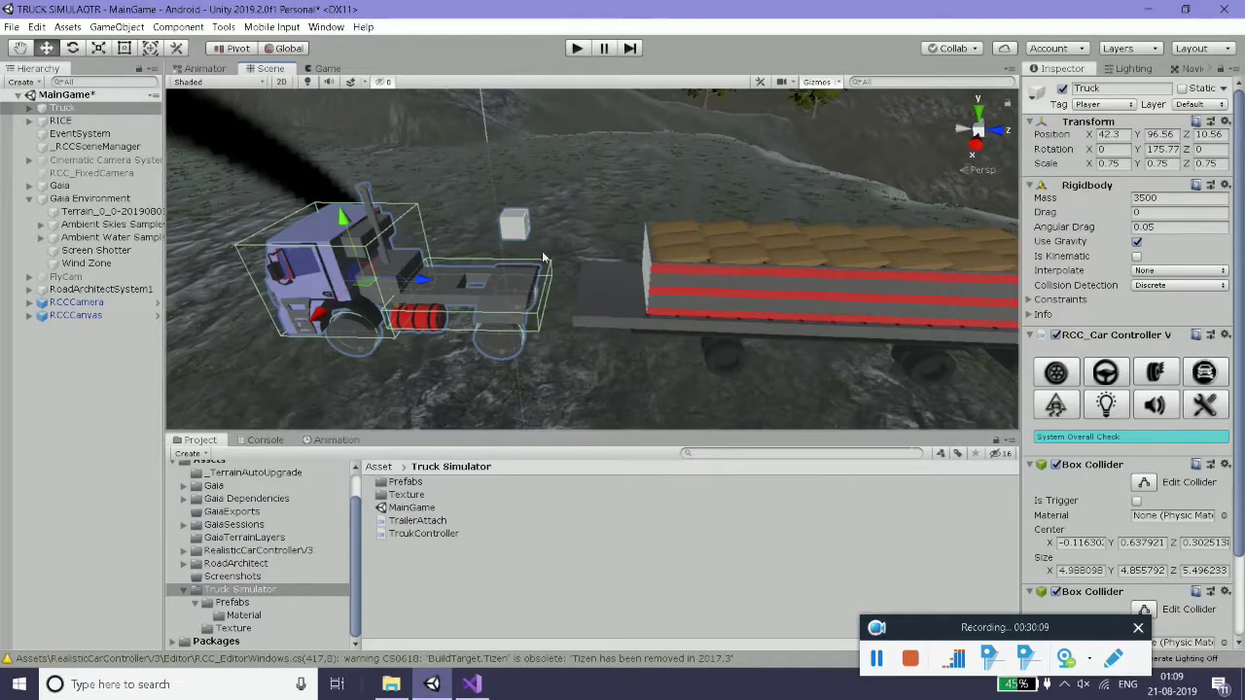
pyautogui.scroll(-2, 1116, 403)
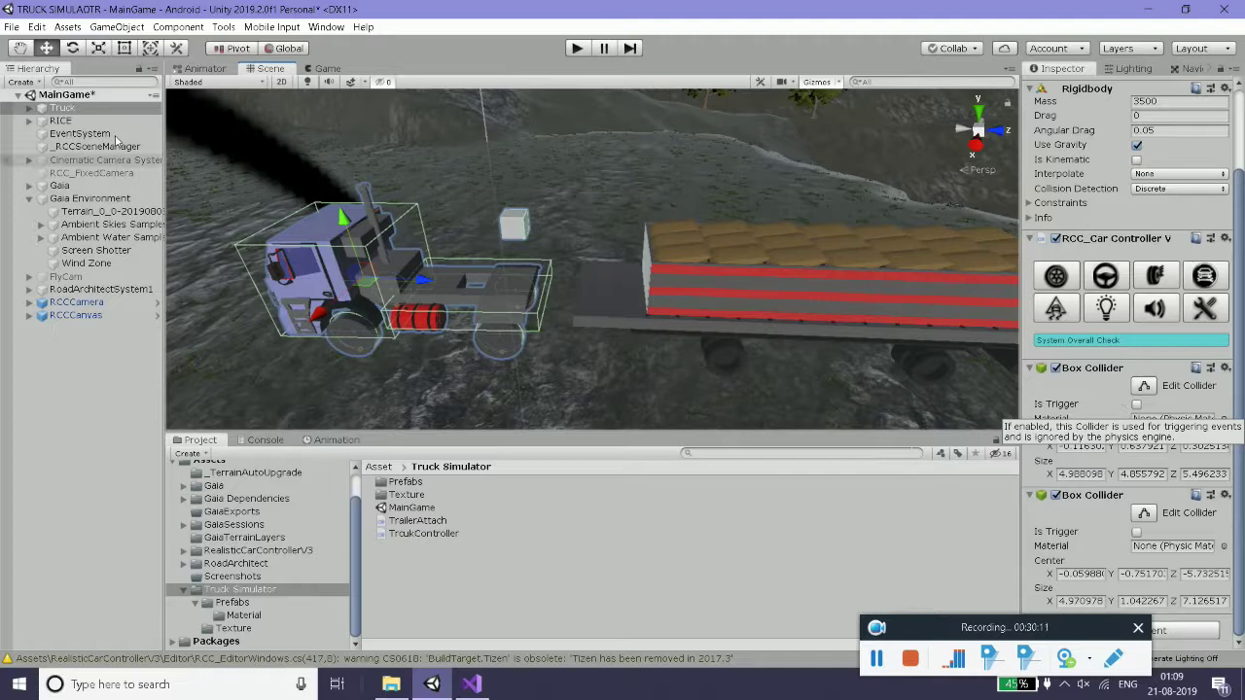
pyautogui.click(72, 121)
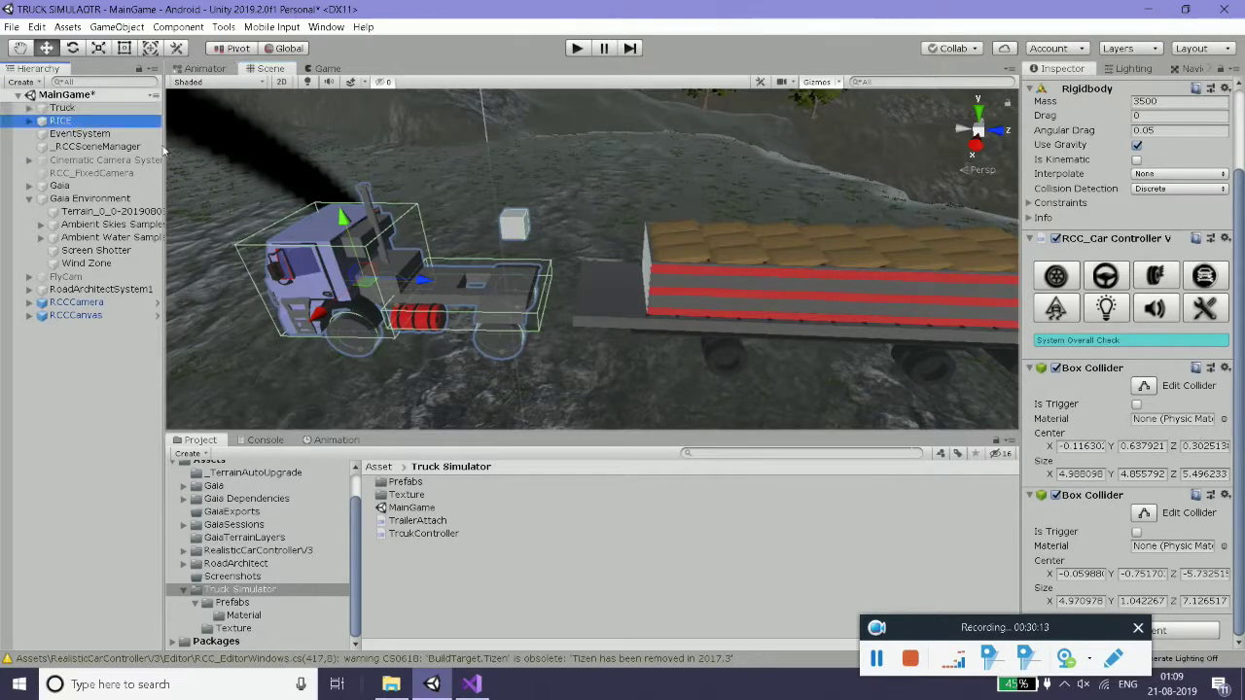
# - Scroll RICE's Inspector to the Configurable Joint's Free X, Y and Z motions
pyautogui.scroll(-5, 1165, 416)
pyautogui.scroll(-3, 1164, 416)
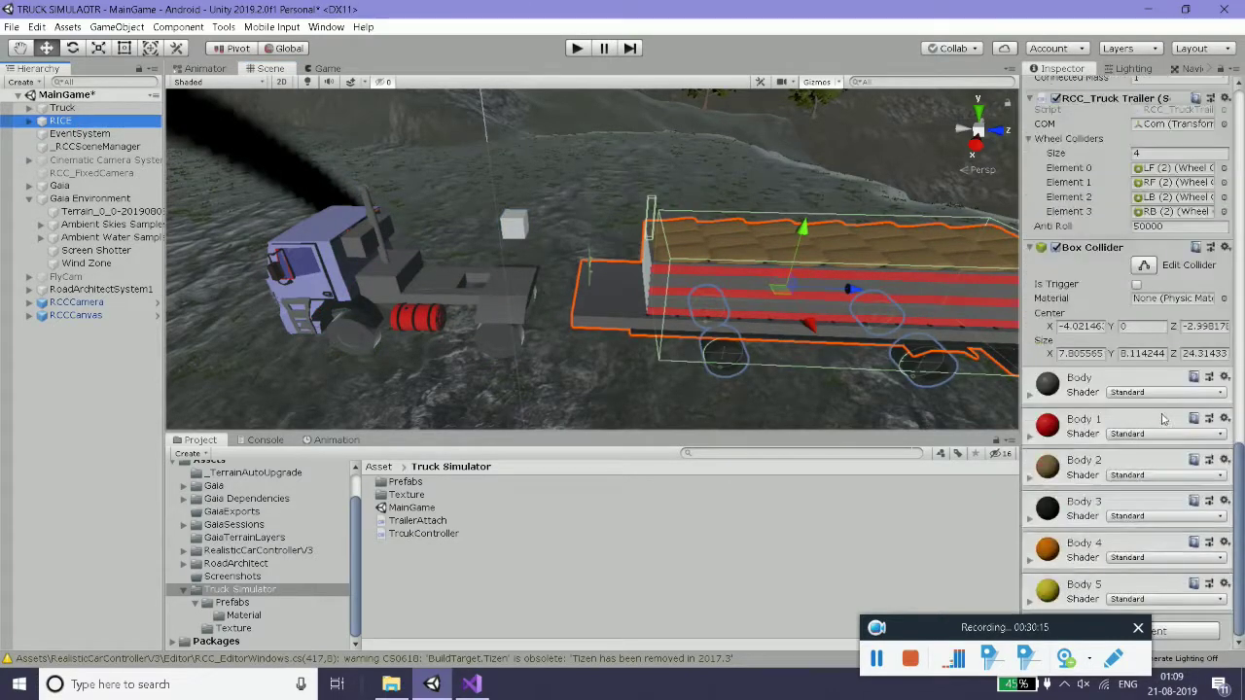
pyautogui.scroll(10, 1164, 416)
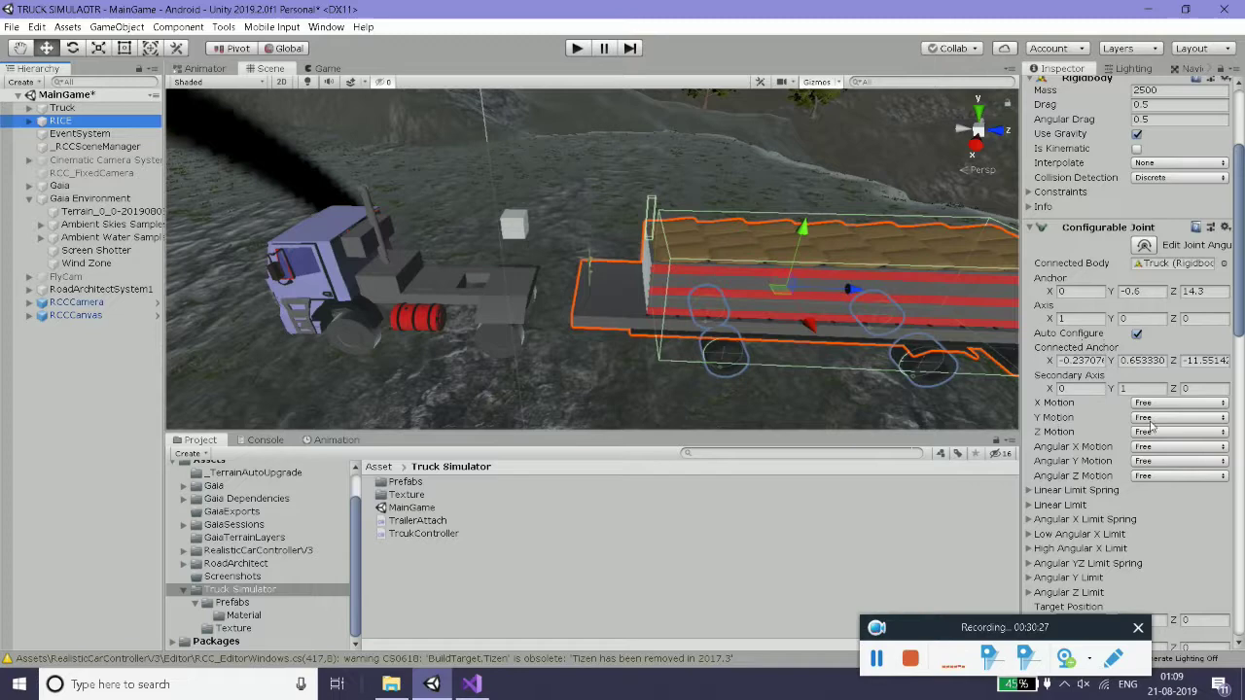
pyautogui.hotkey('alt', 'Tab')
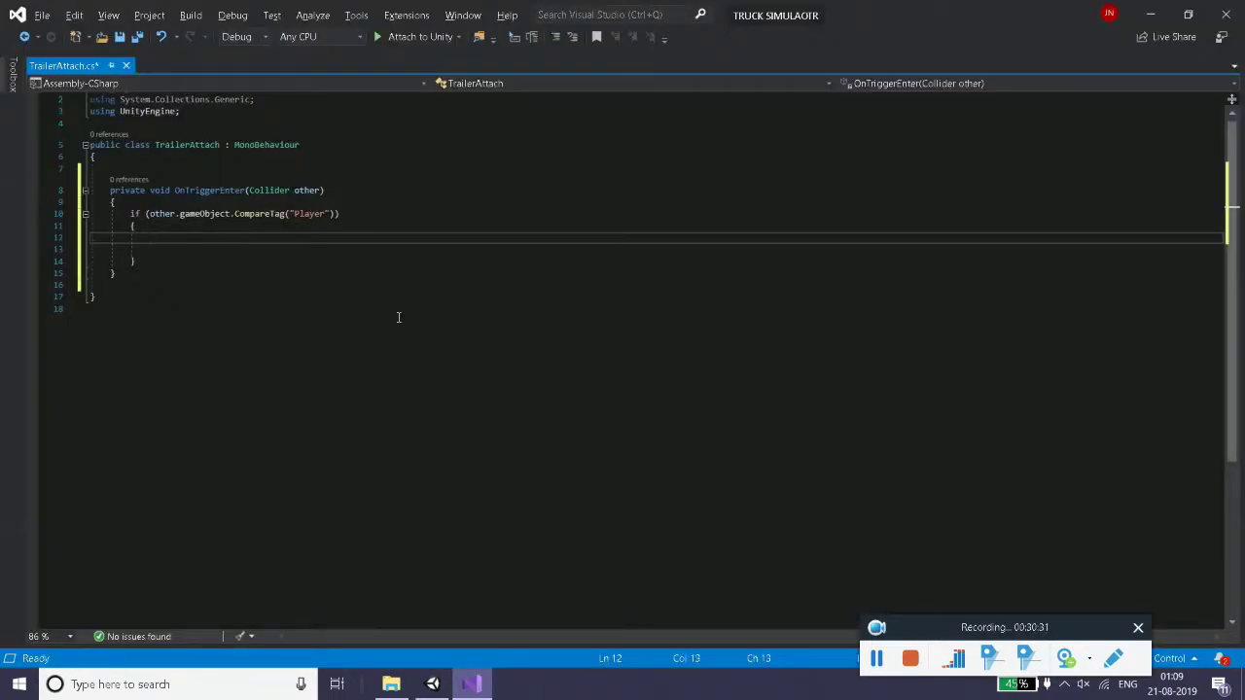
# - Start a gameObject.transform statement on line 12 inside the Player check, then trim it back
pyautogui.hotkey('ctrl', 'space')
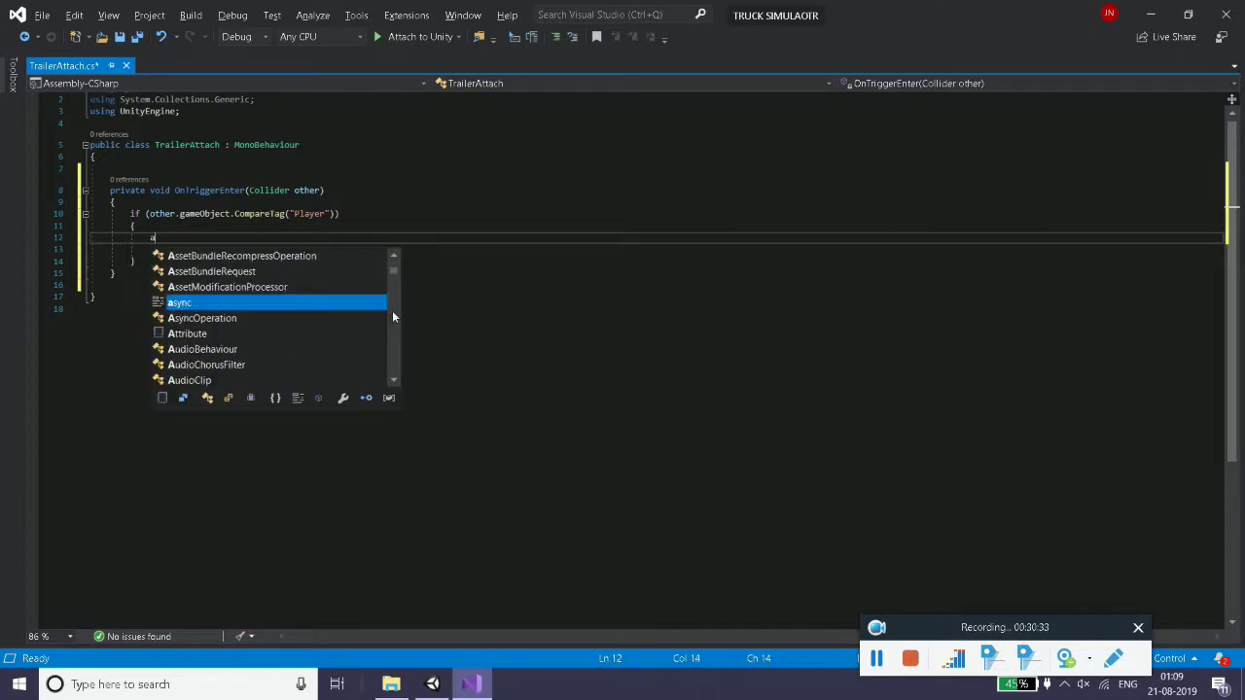
pyautogui.write('ga')
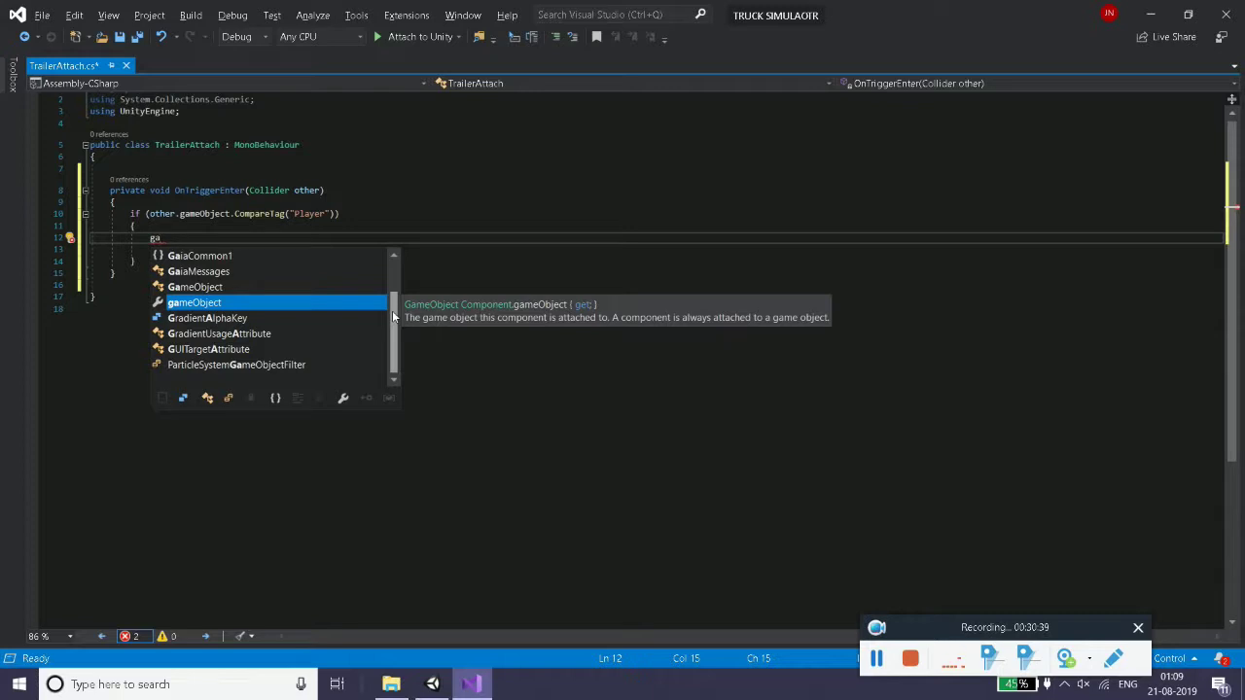
pyautogui.press('Tab')
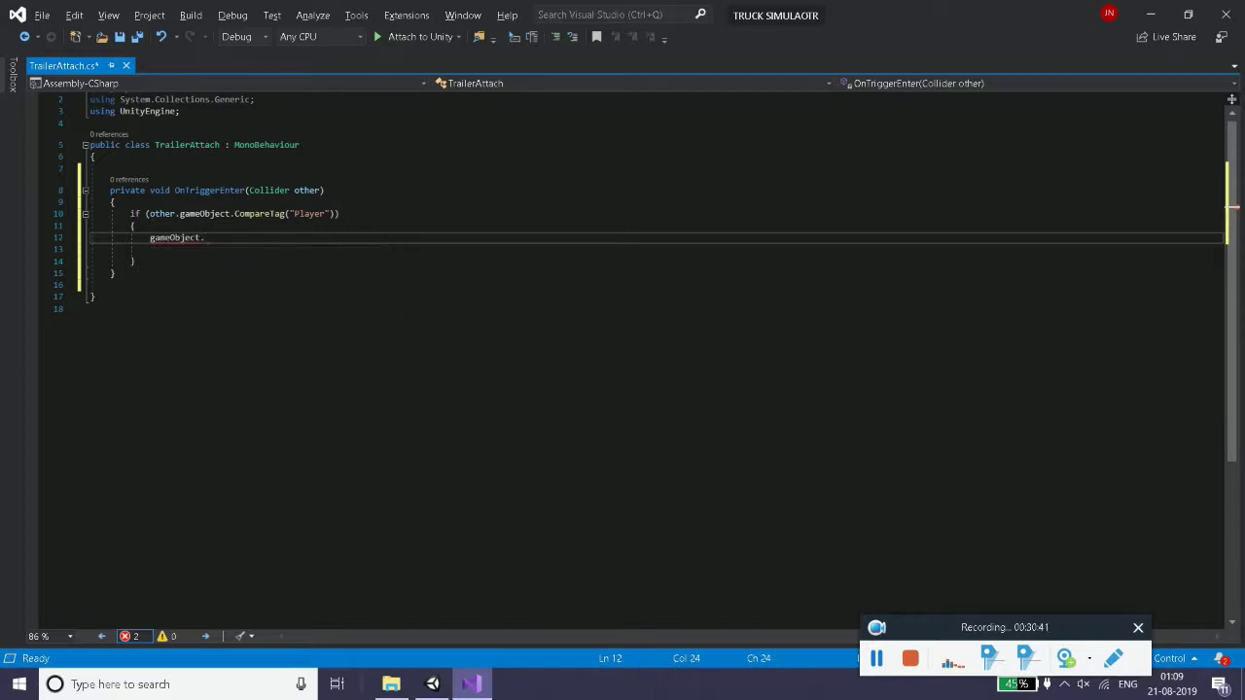
pyautogui.write('.')
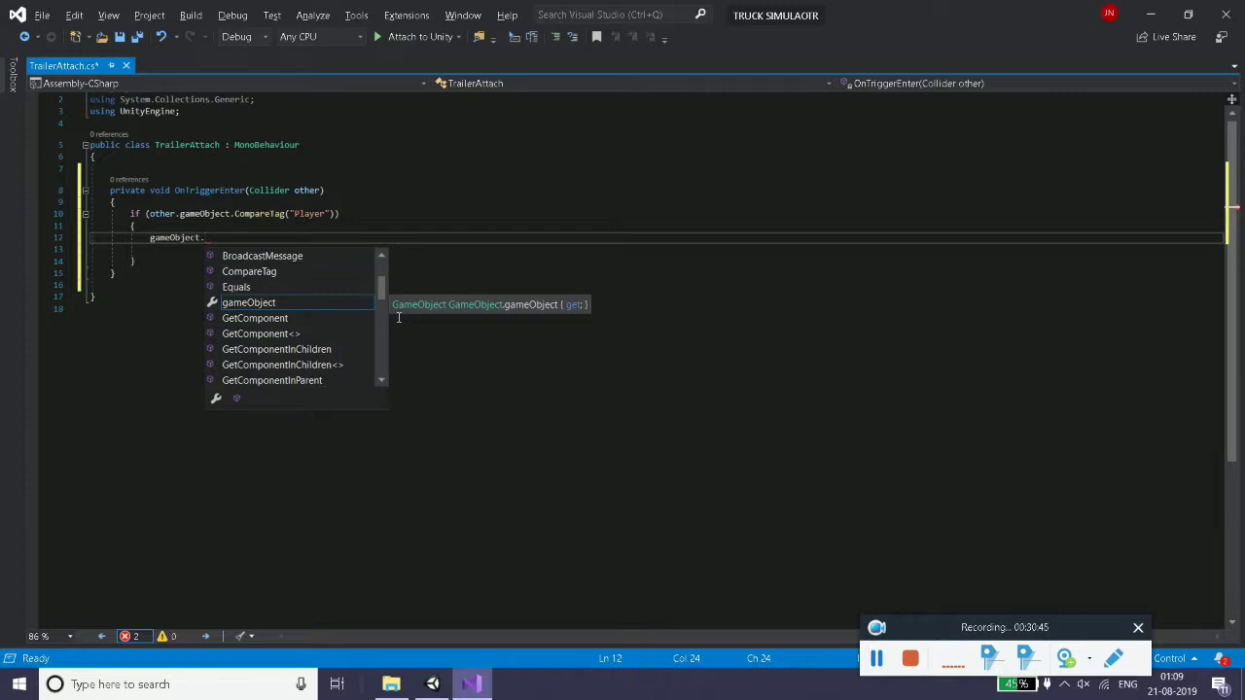
pyautogui.write('tra')
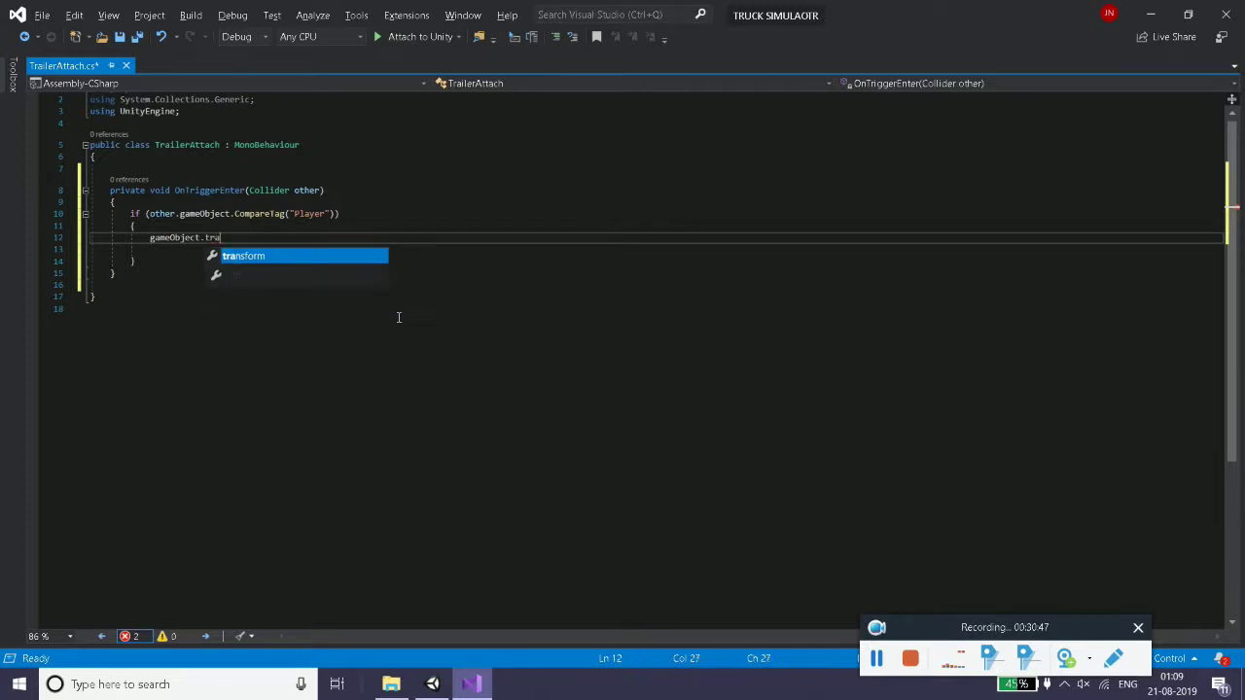
pyautogui.write('nsform.')
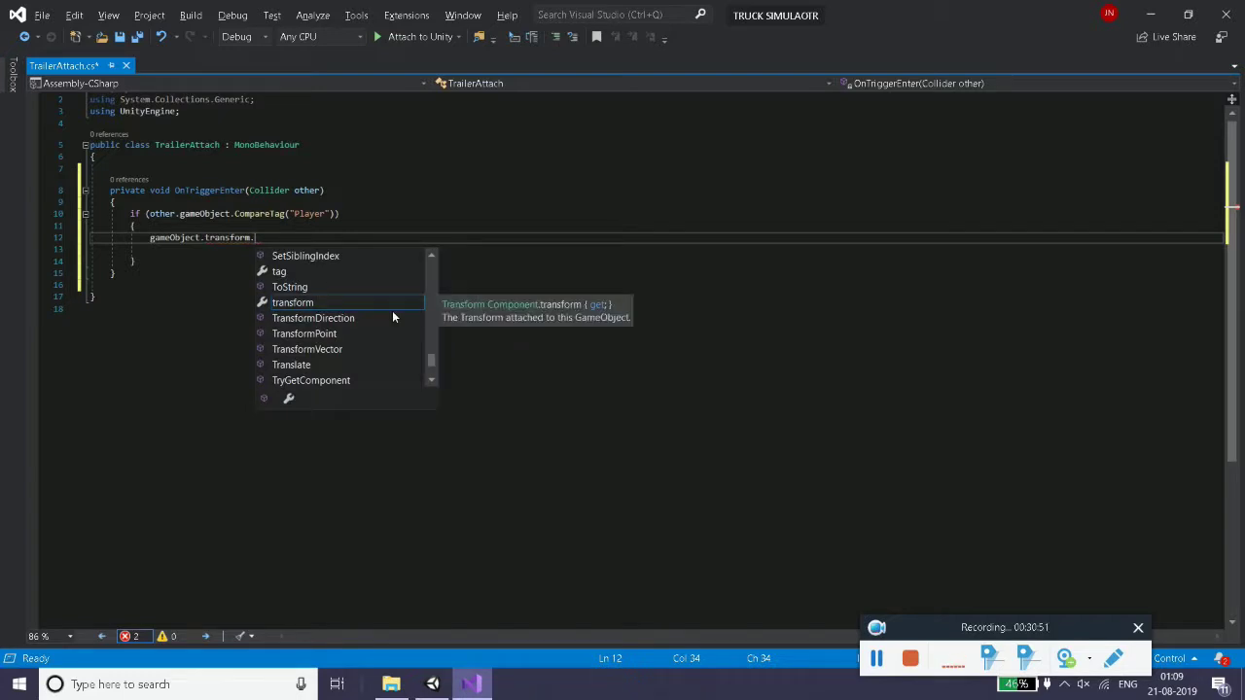
pyautogui.press('BackSpace')
pyautogui.press('BackSpace')
pyautogui.press('BackSpace')
pyautogui.press('BackSpace')
pyautogui.press('BackSpace')
pyautogui.press('BackSpace')
pyautogui.press('BackSpace')
pyautogui.press('BackSpace')
pyautogui.press('BackSpace')
pyautogui.press('BackSpace')
# - Declare a public GameObject Trailer field on line 7 and save the script
pyautogui.click(163, 171)
pyautogui.write('public ga')
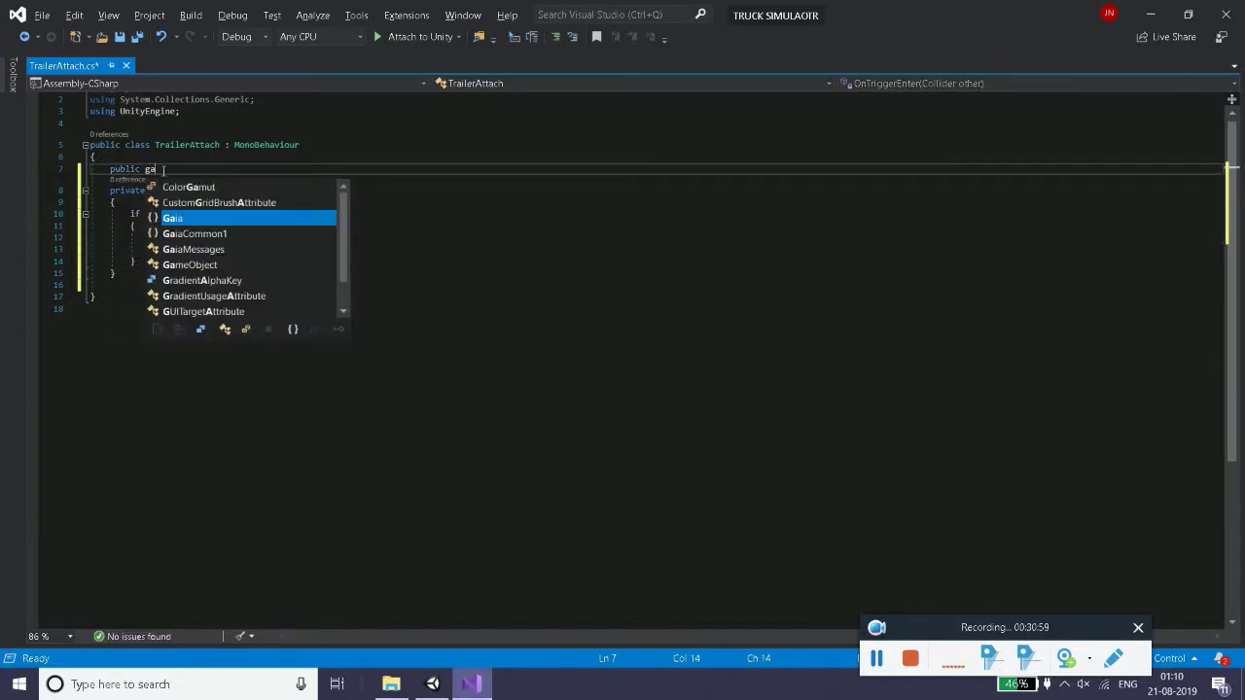
pyautogui.write('meObject')
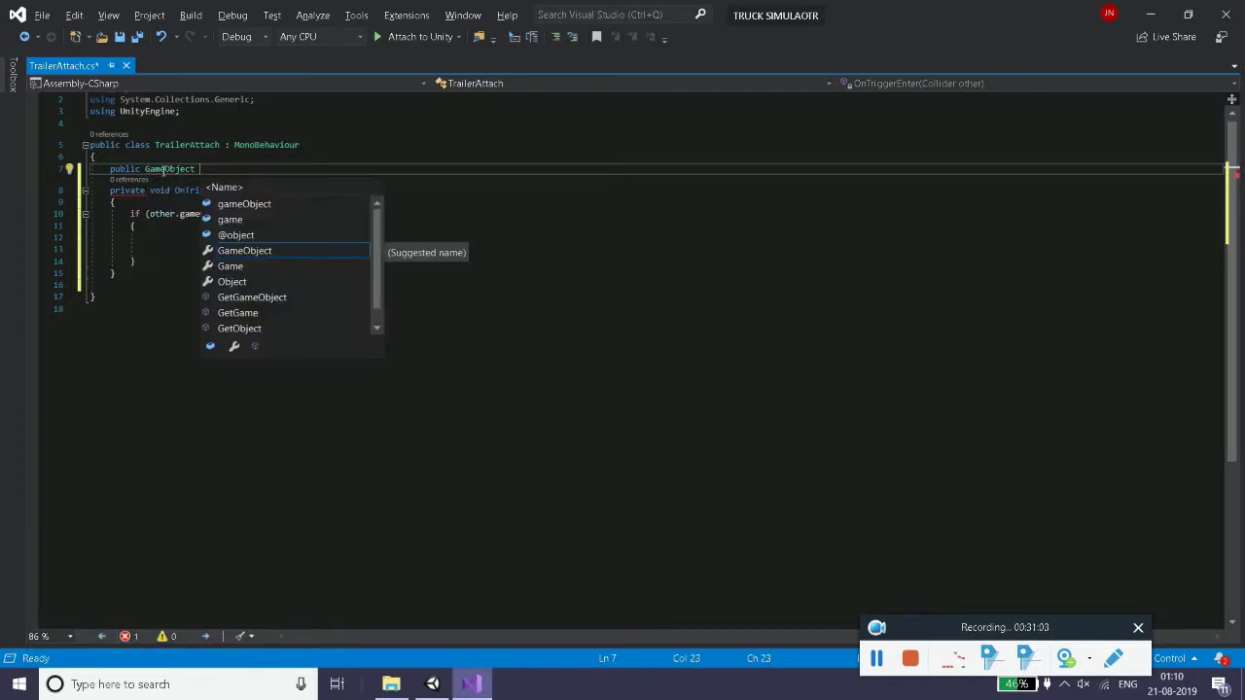
pyautogui.write(' Trailer;')
pyautogui.hotkey('ctrl', 's')
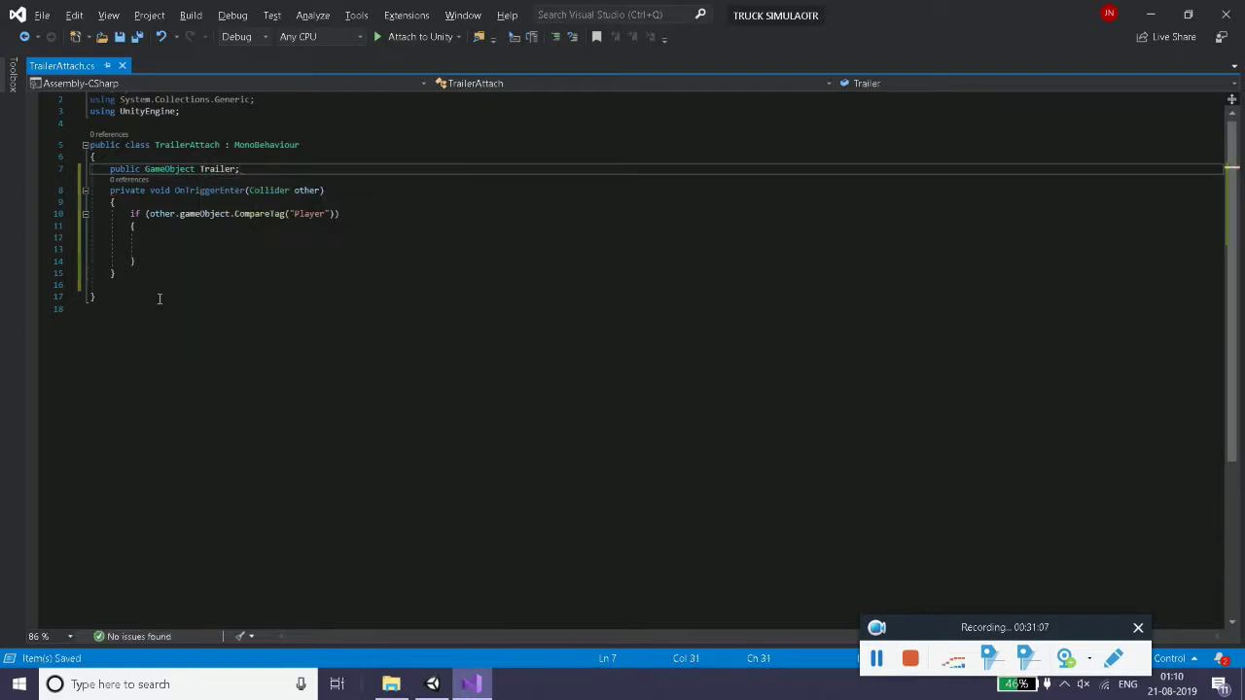
# - Inside the Player check, start the line Trailer.GetComponent<ConfigurableJoint>()
pyautogui.click(166, 251)
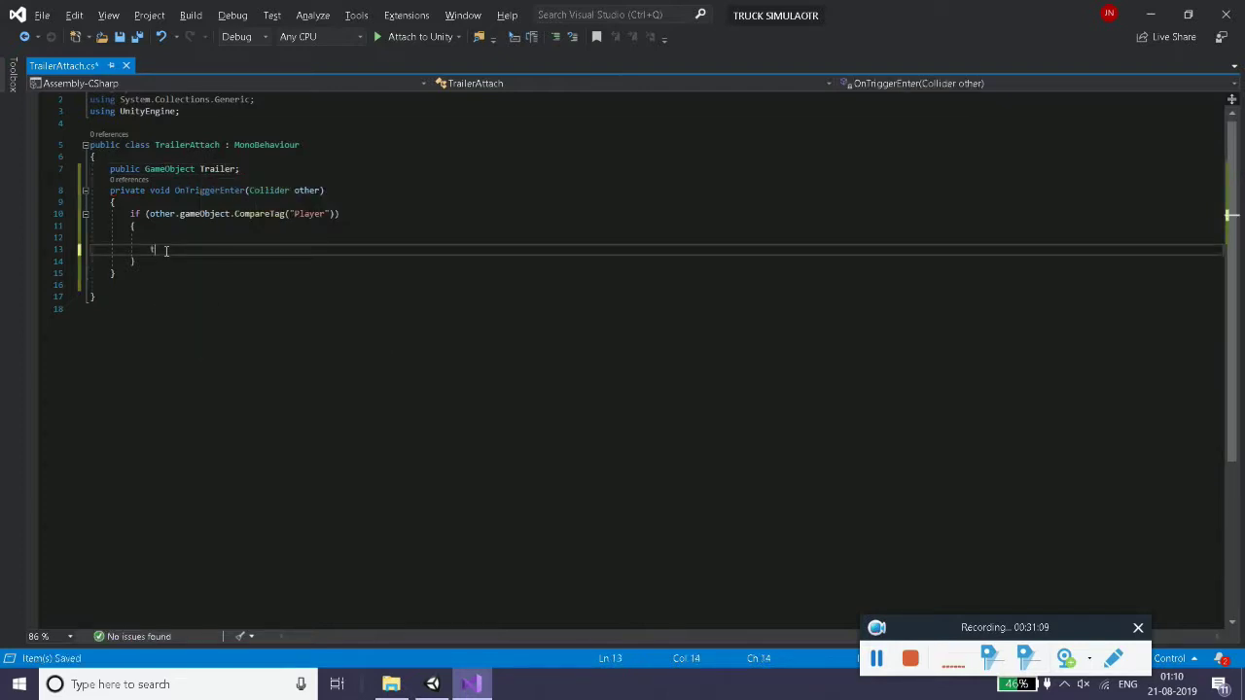
pyautogui.write('tra')
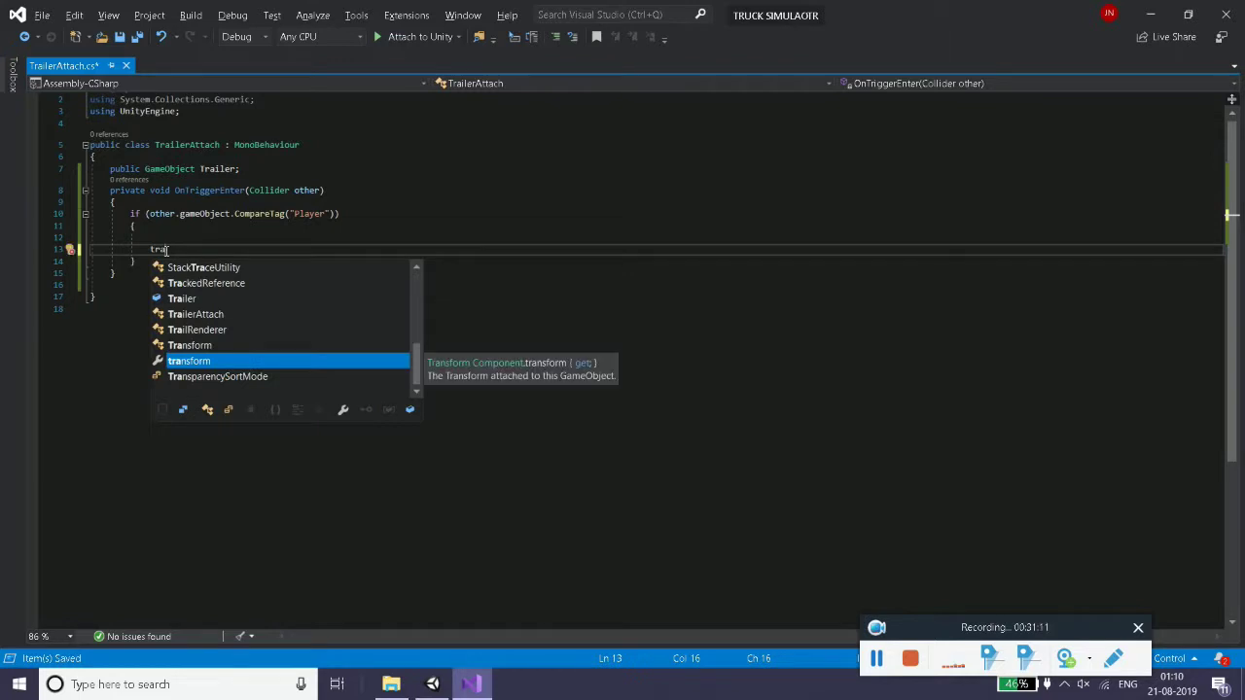
pyautogui.press('Up')
pyautogui.press('Up')
pyautogui.press('Up')
pyautogui.press('Up')
pyautogui.write('.get')
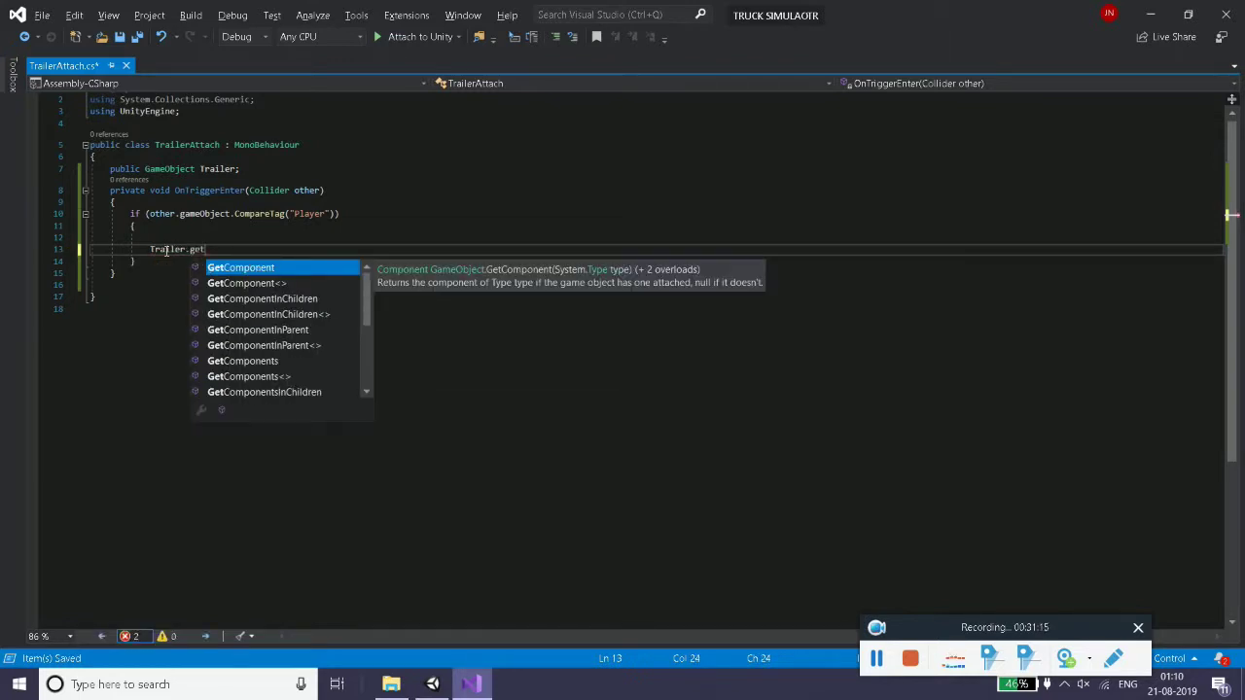
pyautogui.write('<')
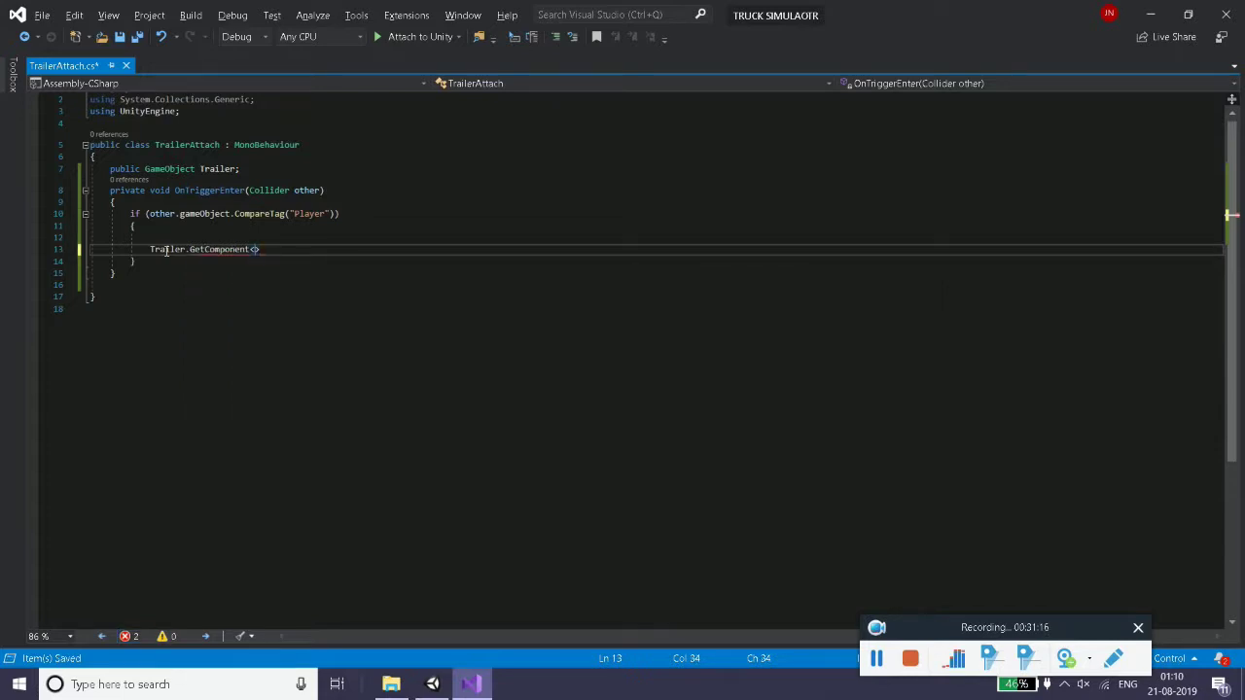
pyautogui.write('Con')
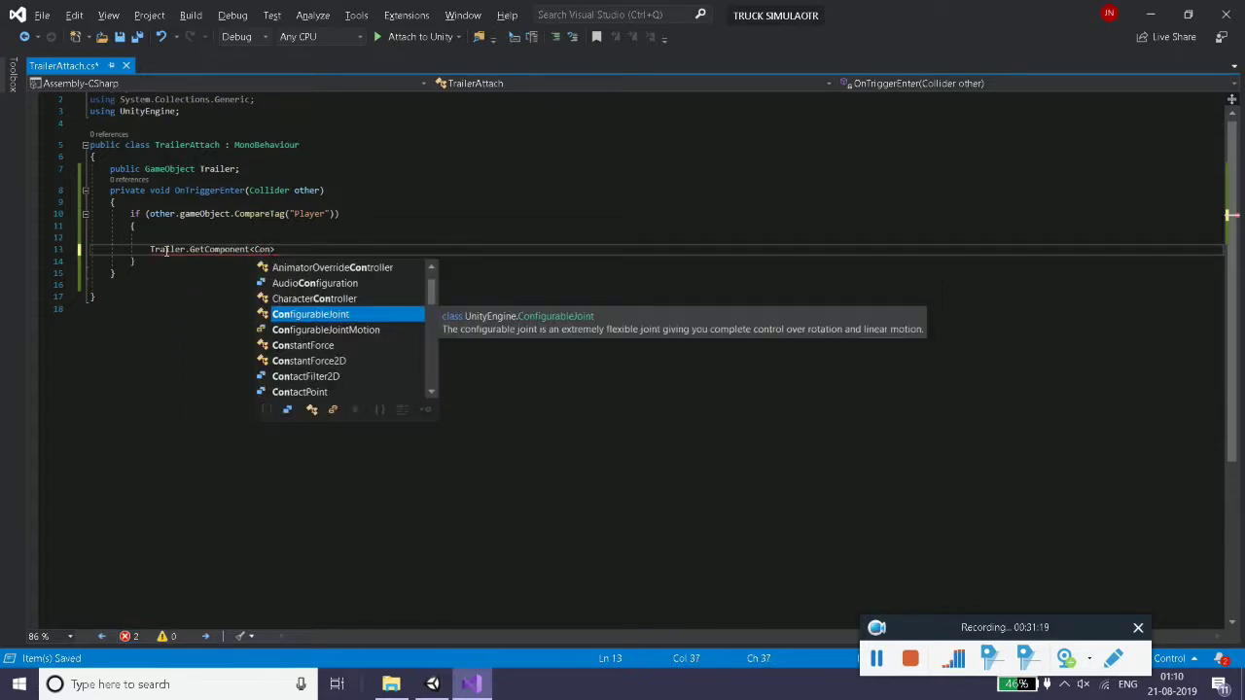
pyautogui.write('>')
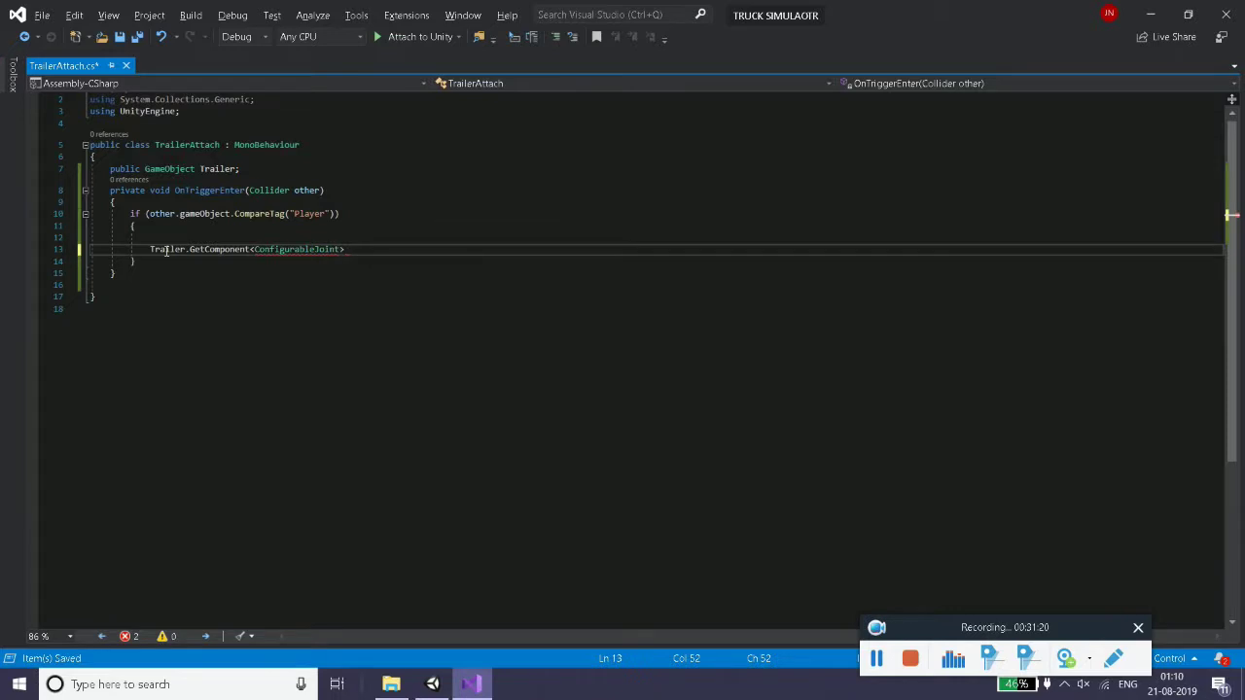
pyautogui.write('()')
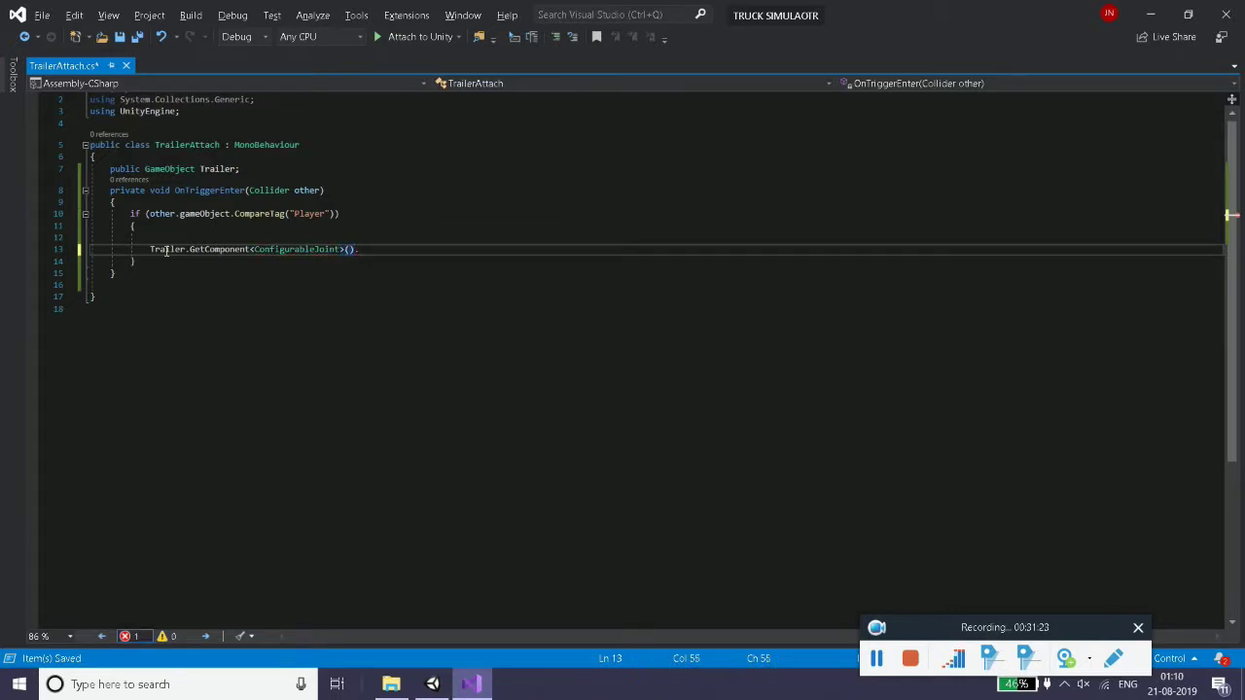
pyautogui.write('.')
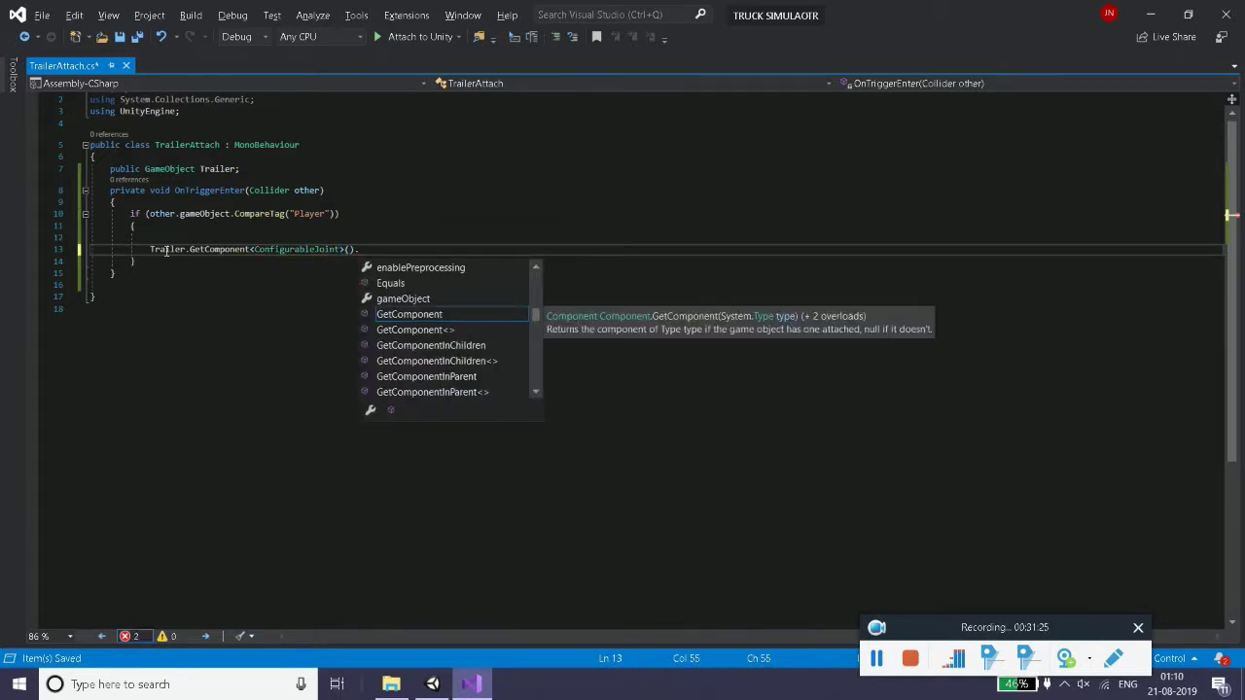
pyautogui.press('Escape')
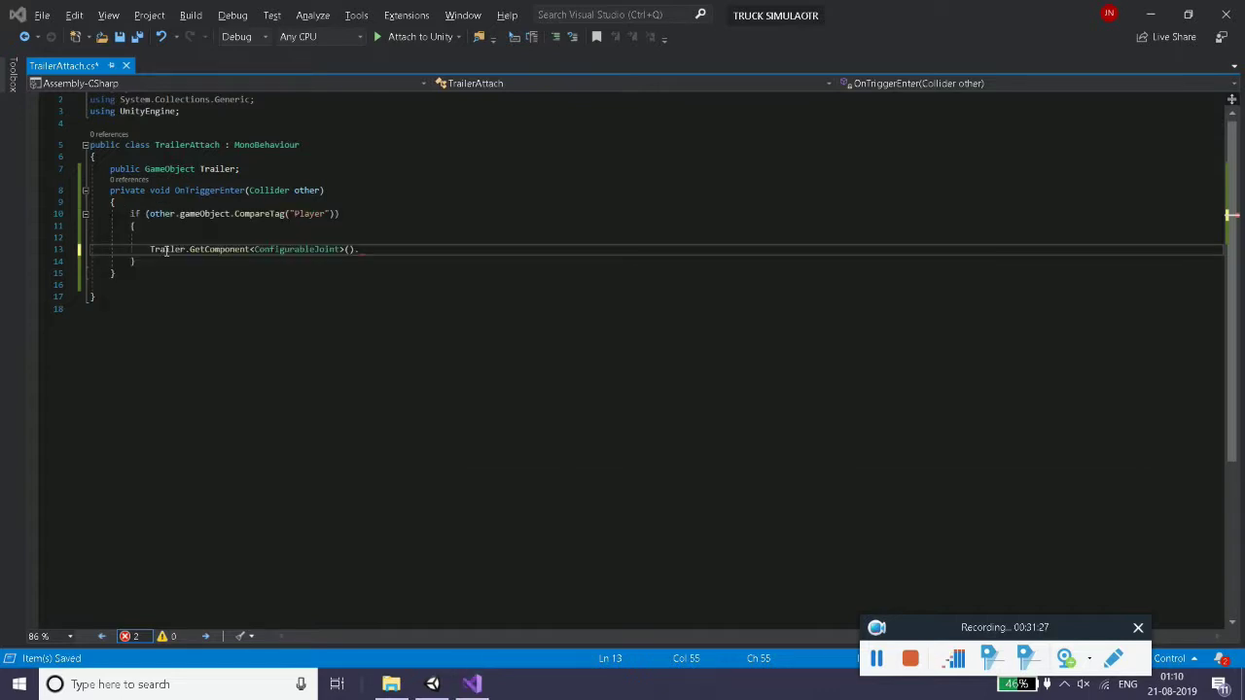
pyautogui.moveTo(437, 687)
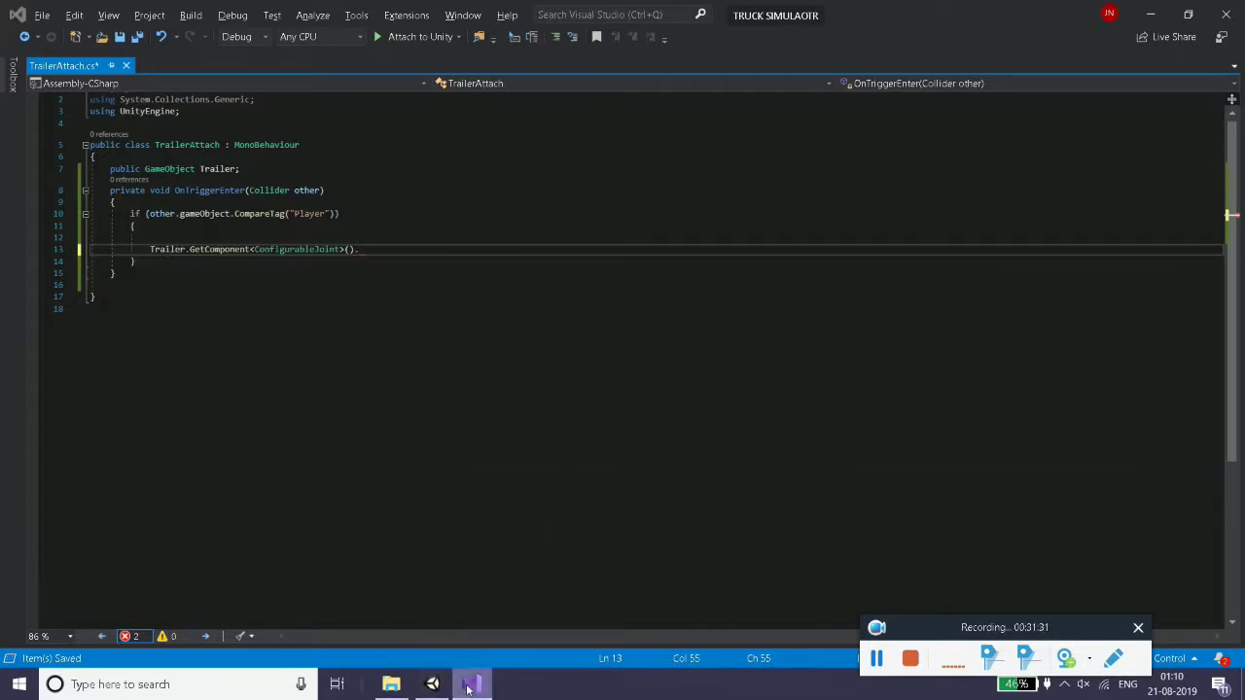
# - Bring Unity forward and check that RICE's Configurable Joint X, Y and Z Motion are still Free
pyautogui.click(468, 688)
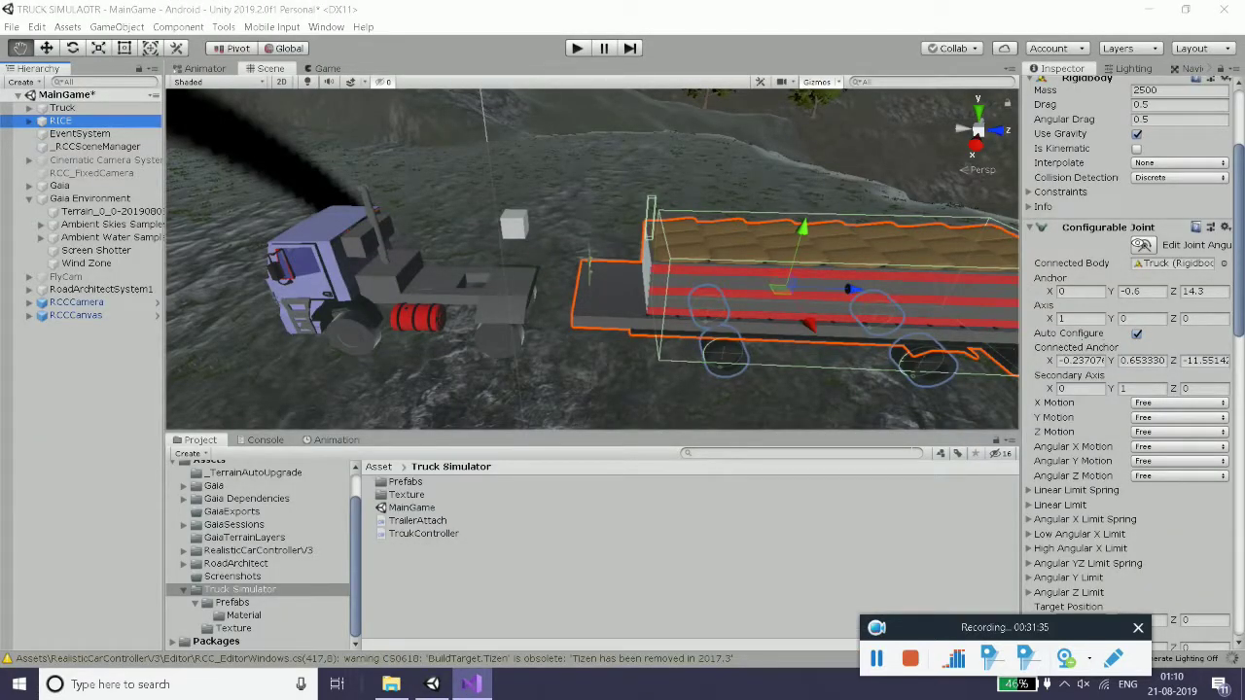
pyautogui.click(1061, 432)
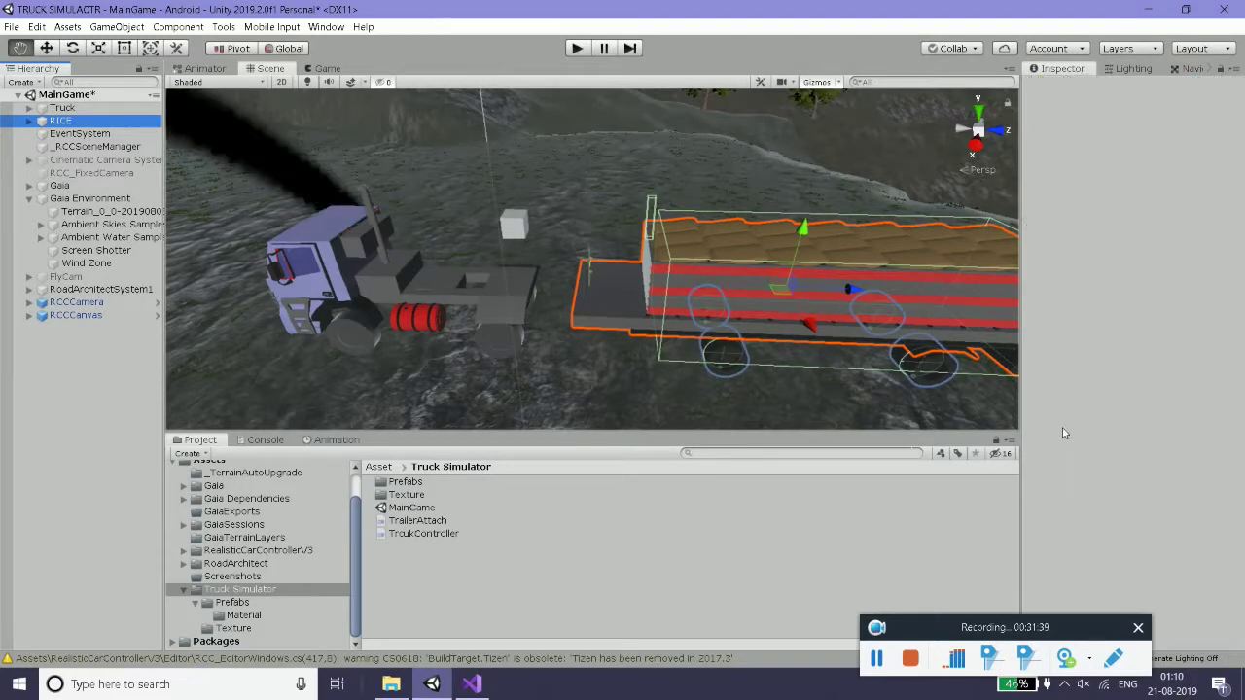
pyautogui.scroll(-3, 1070, 447)
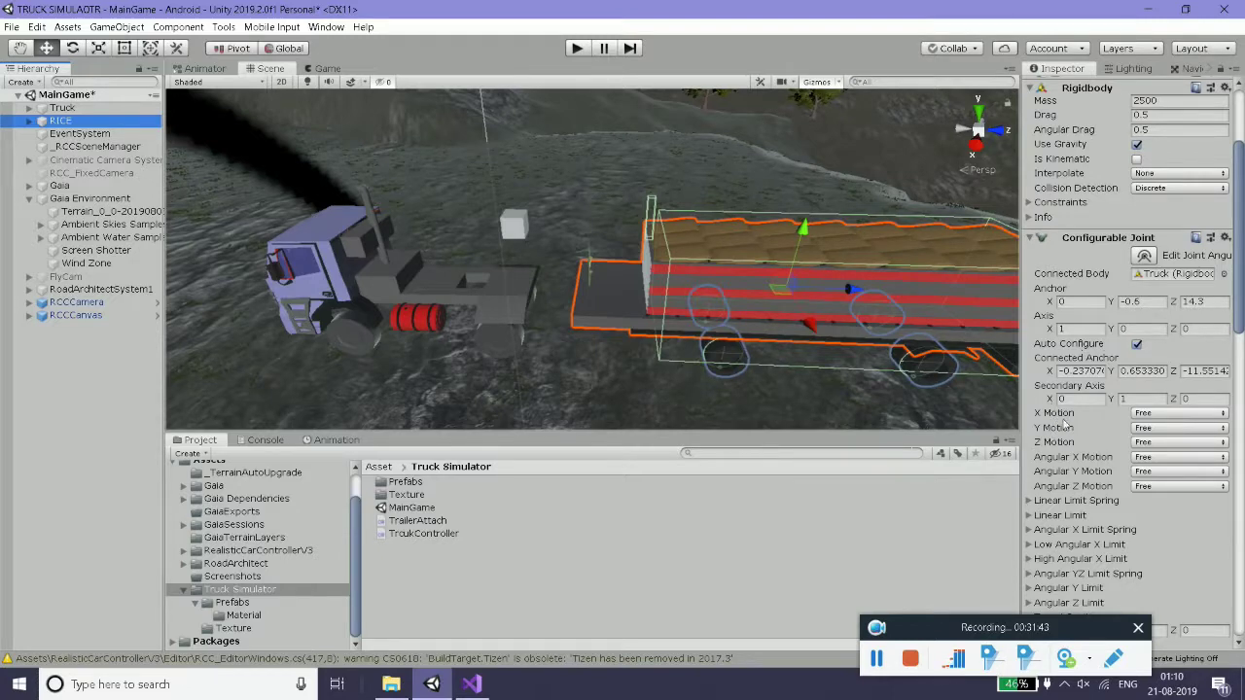
pyautogui.click(473, 683)
# - In the Player check, start the statement Trailer.GetComponent<ConfigurableJoint>().xMotion = using IntelliSense
pyautogui.write('X')
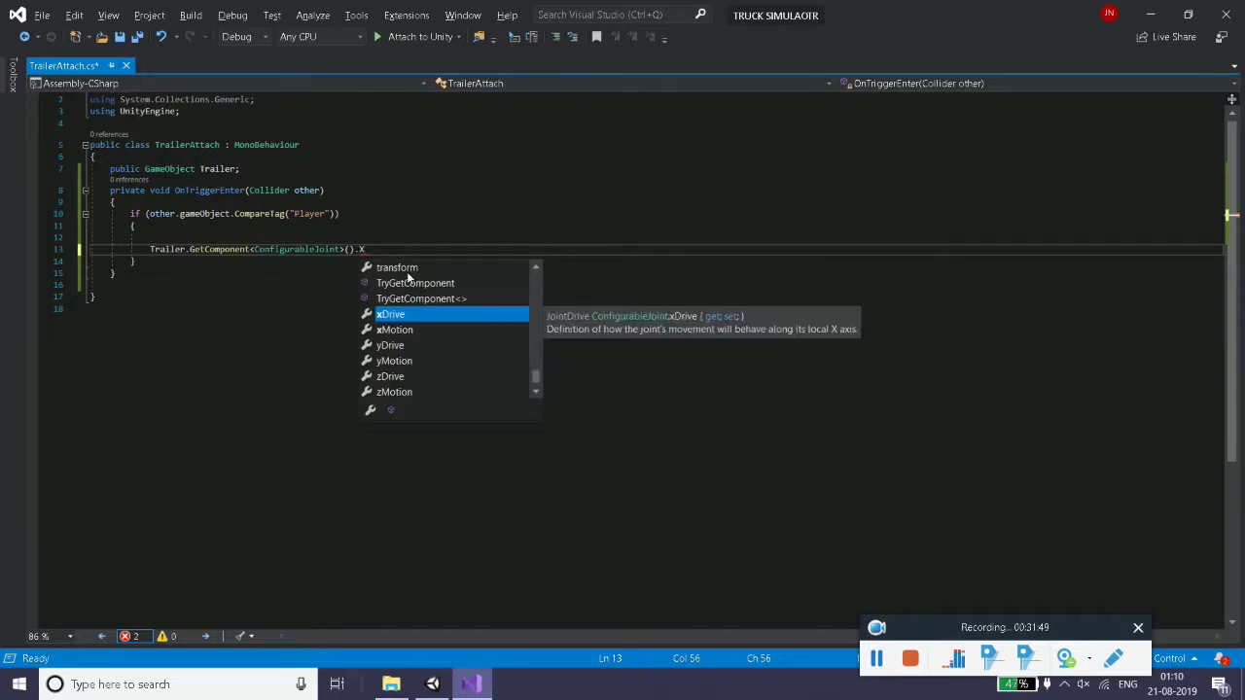
pyautogui.press('Down')
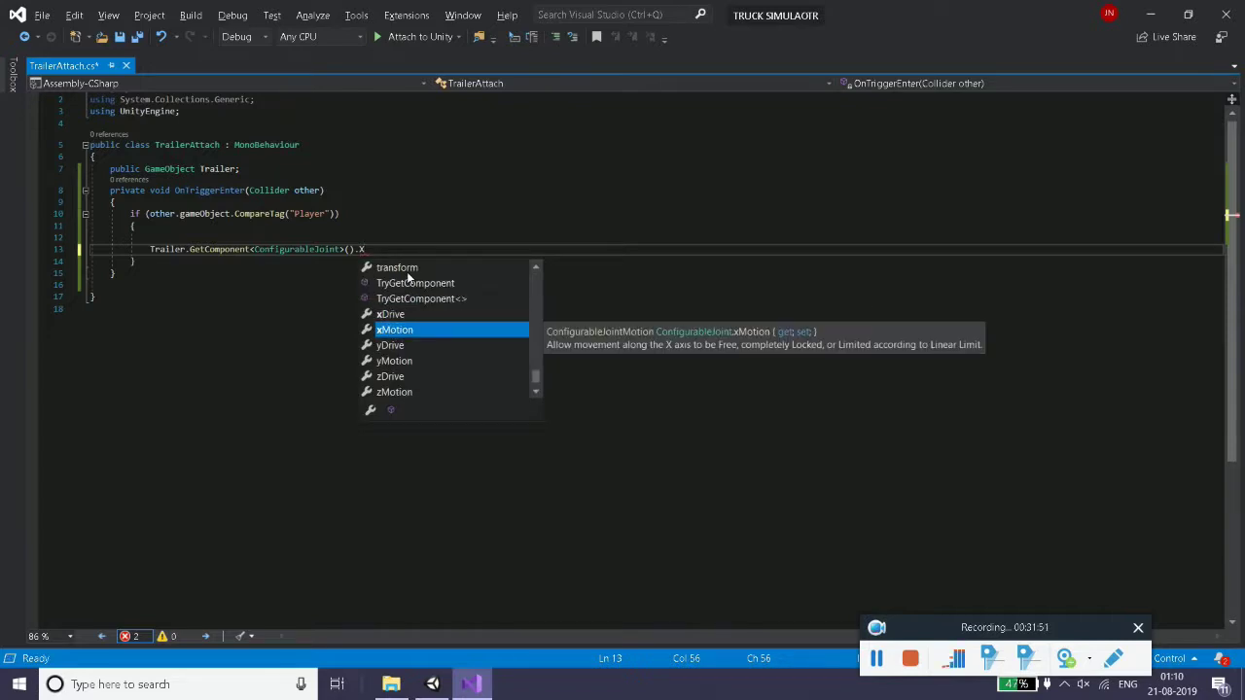
pyautogui.doubleClick(428, 333)
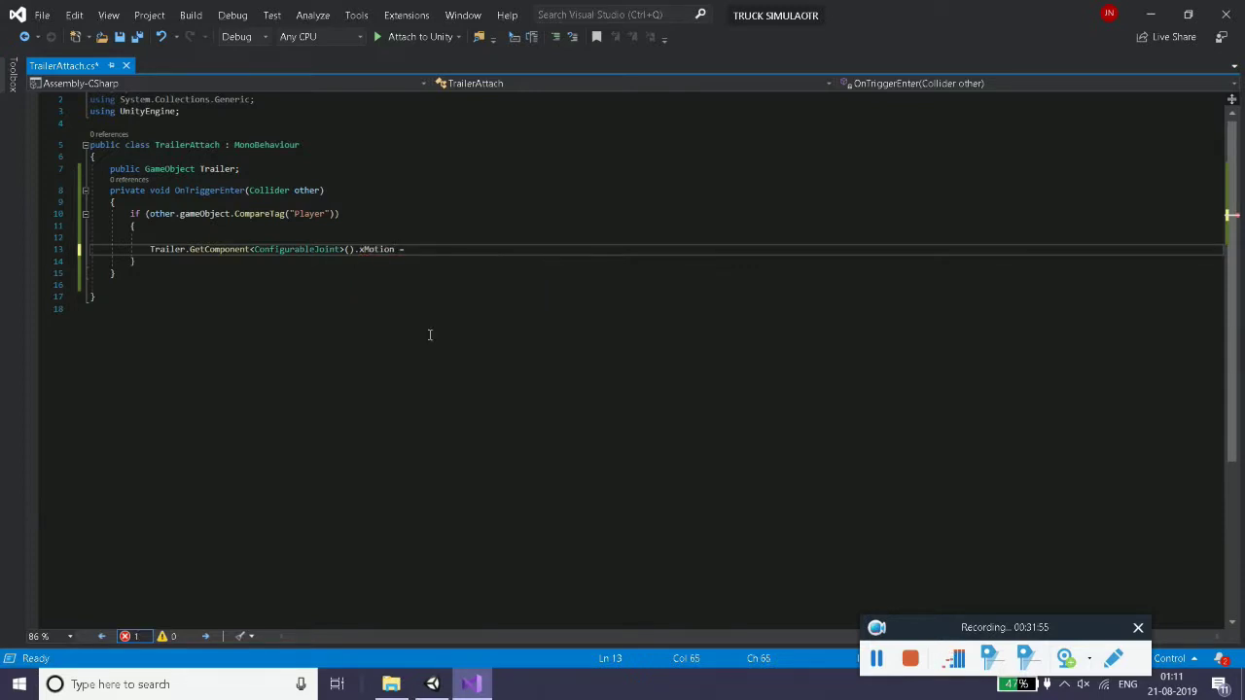
pyautogui.write('x')
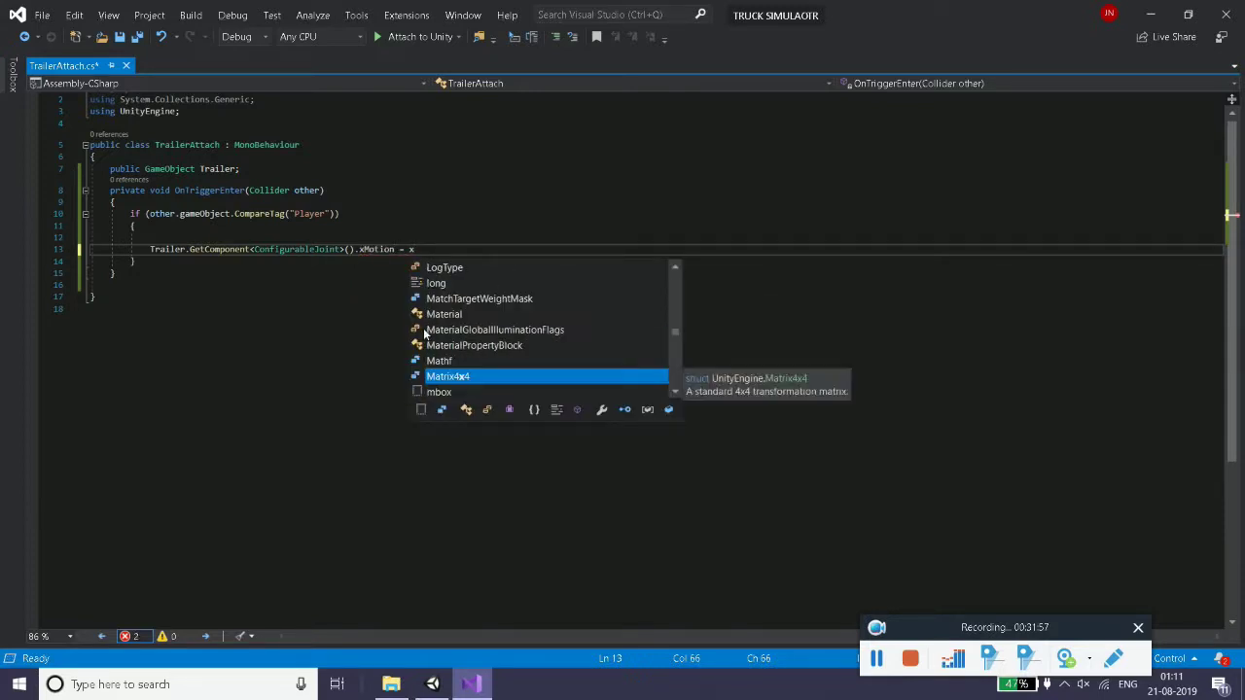
pyautogui.press('BackSpace')
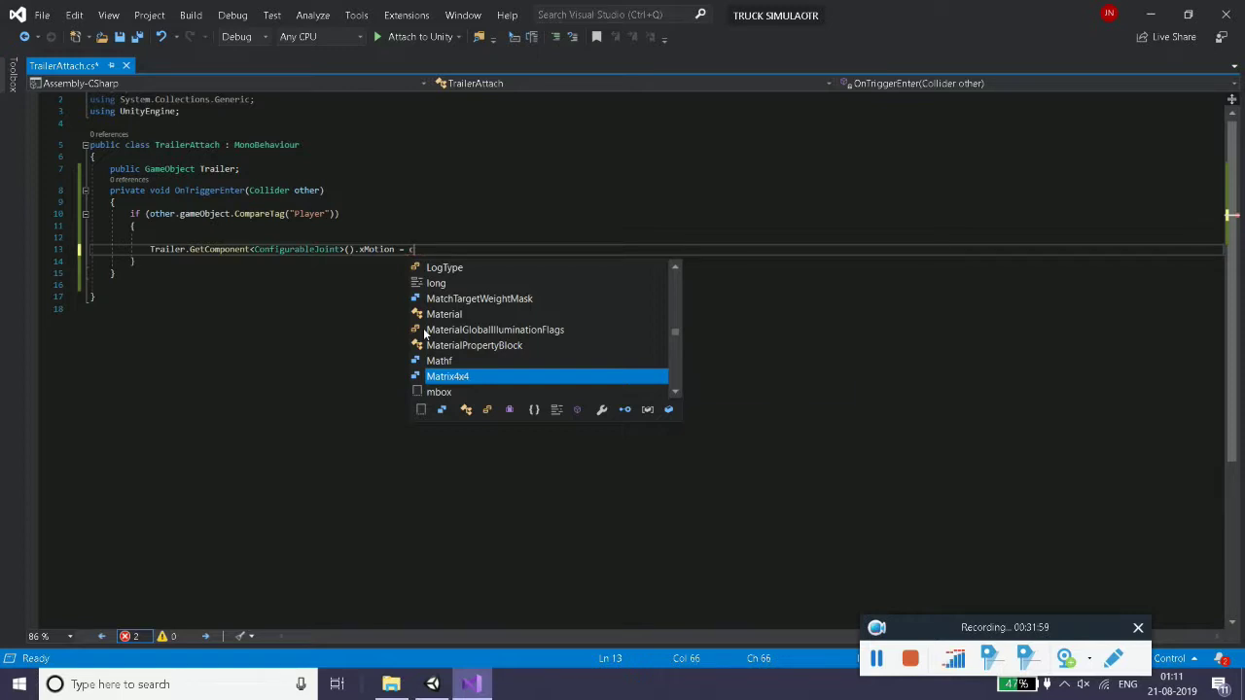
pyautogui.write('co')
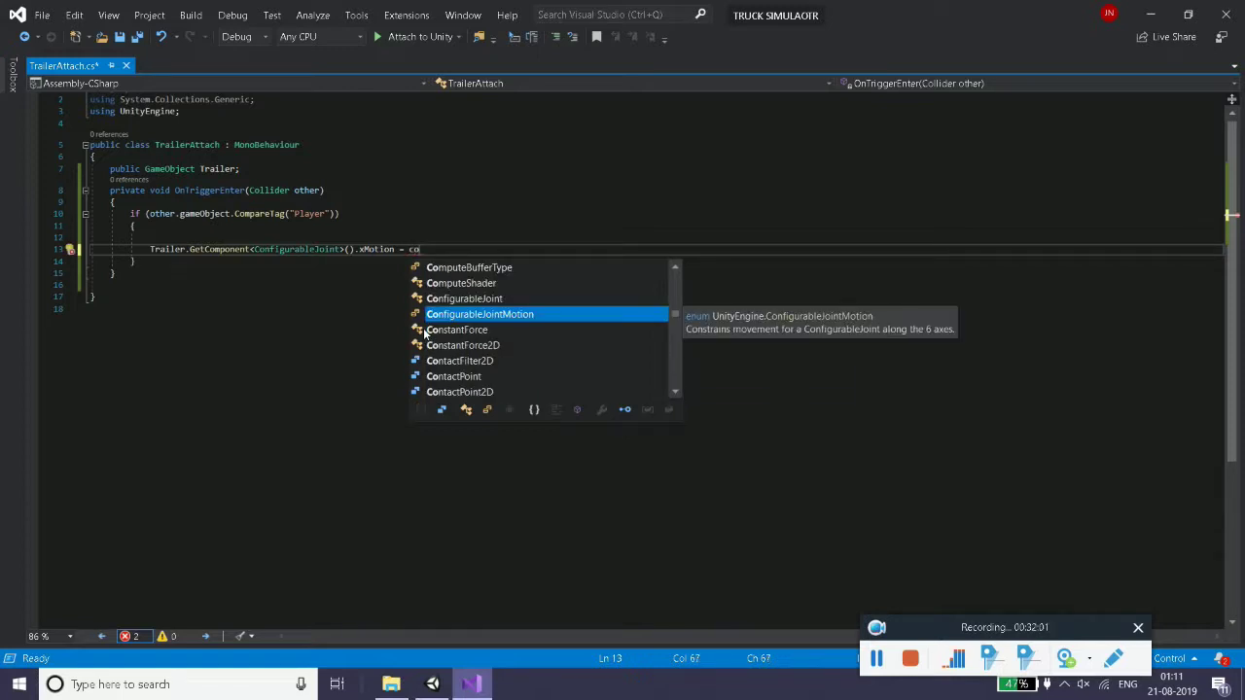
pyautogui.press('Up')
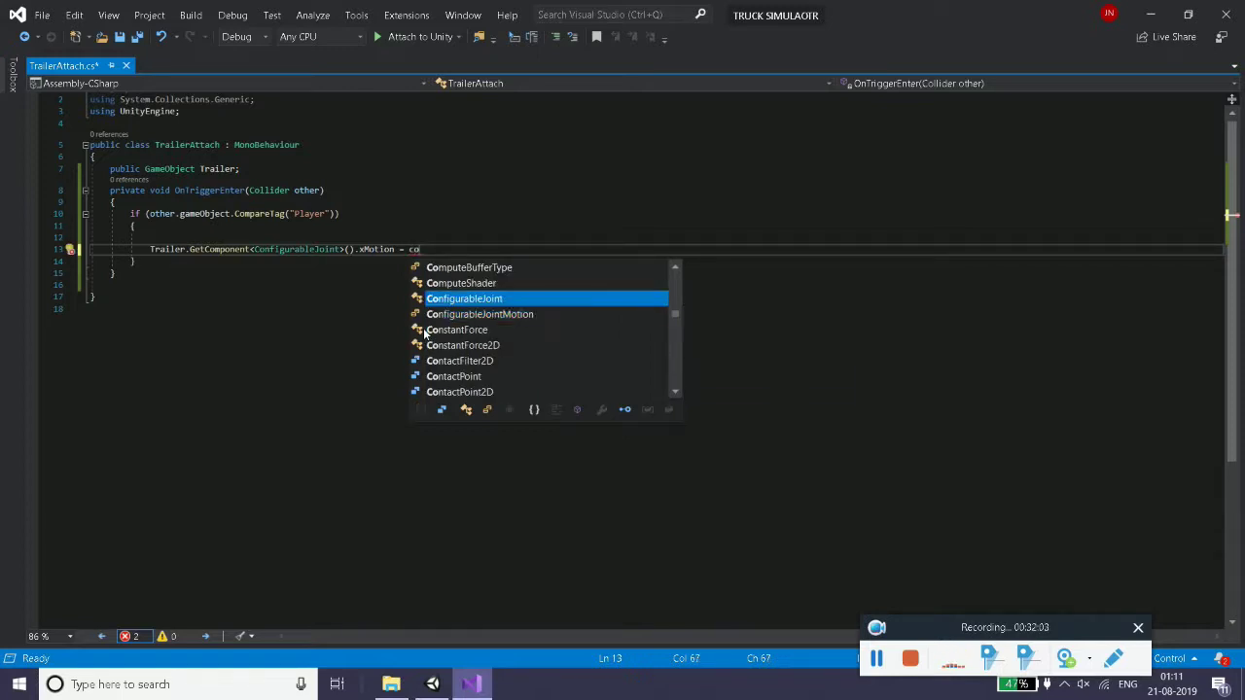
pyautogui.write('.c')
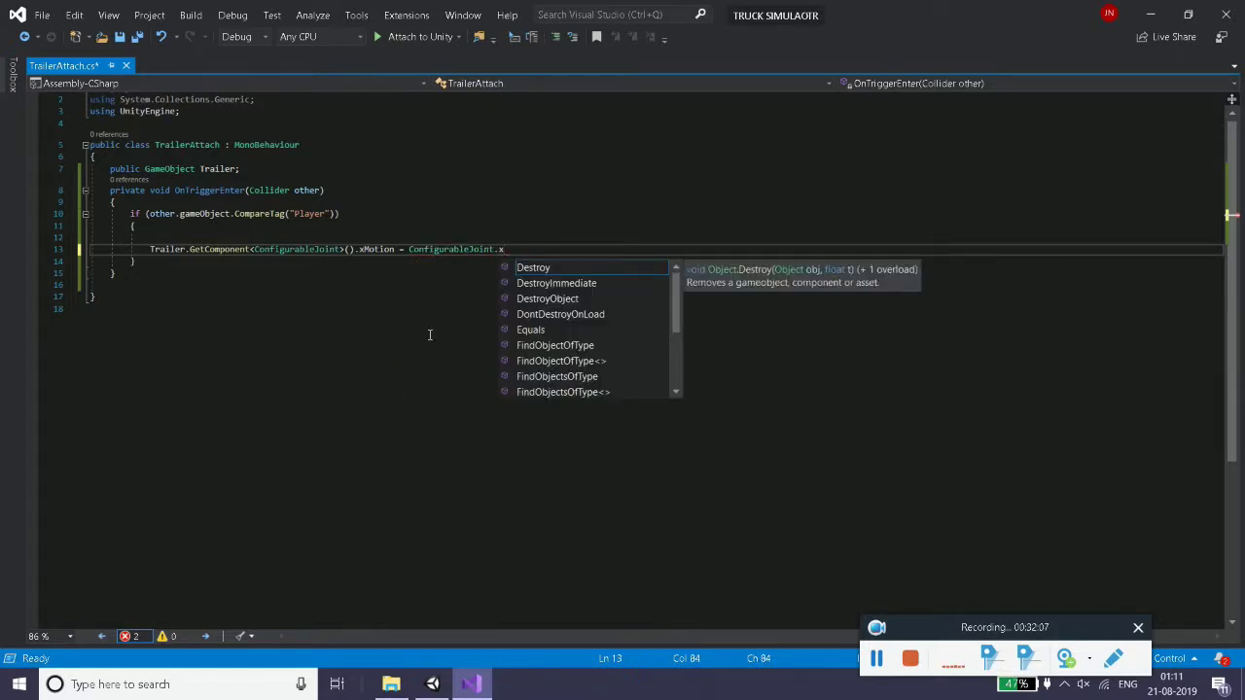
pyautogui.press('BackSpace')
pyautogui.press('BackSpace')
pyautogui.press('BackSpace')
pyautogui.press('BackSpace')
pyautogui.press('BackSpace')
pyautogui.press('BackSpace')
pyautogui.press('BackSpace')
pyautogui.press('BackSpace')
pyautogui.press('BackSpace')
pyautogui.press('BackSpace')
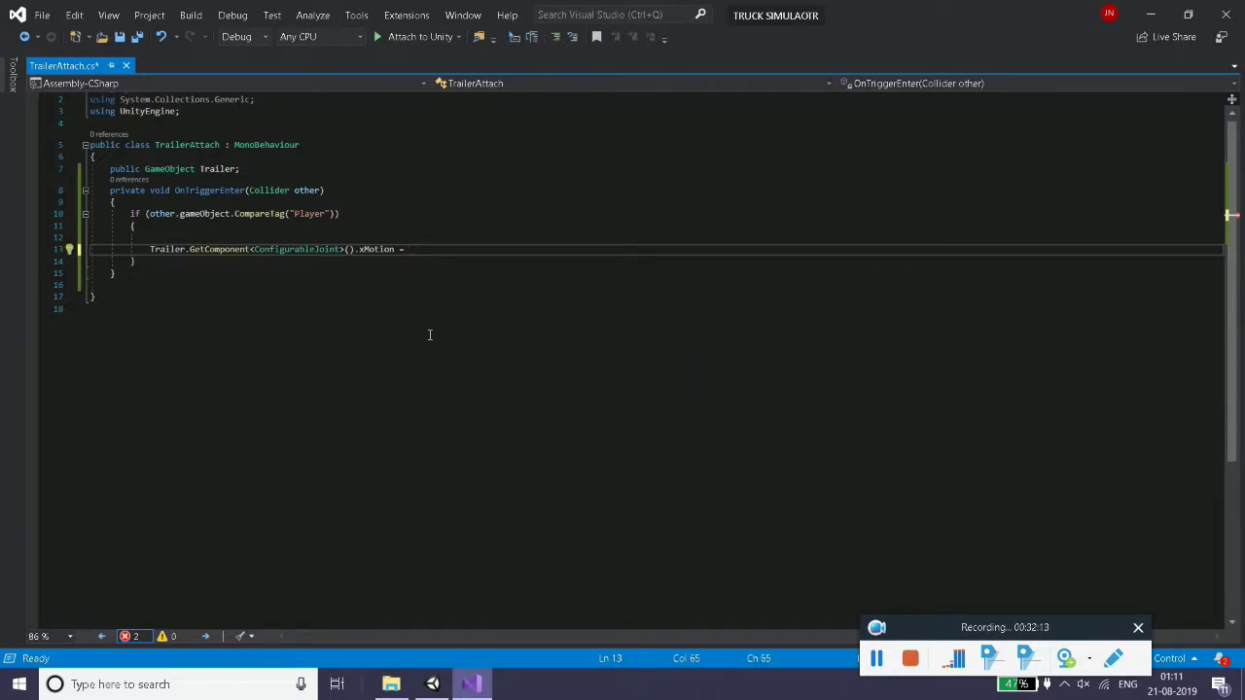
# - Assign ConfigurableJointMotion.Locked as the xMotion value
pyautogui.write('con')
pyautogui.click(425, 330)
pyautogui.press('Up')
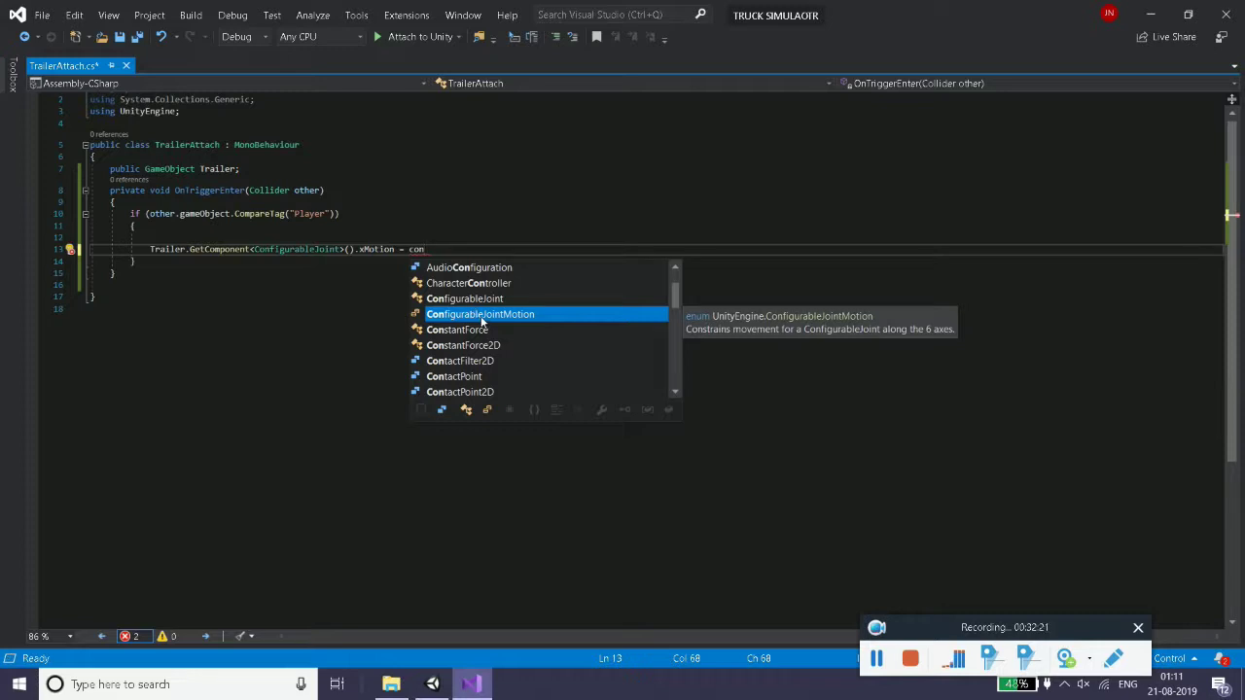
pyautogui.doubleClick(479, 317)
pyautogui.write('.')
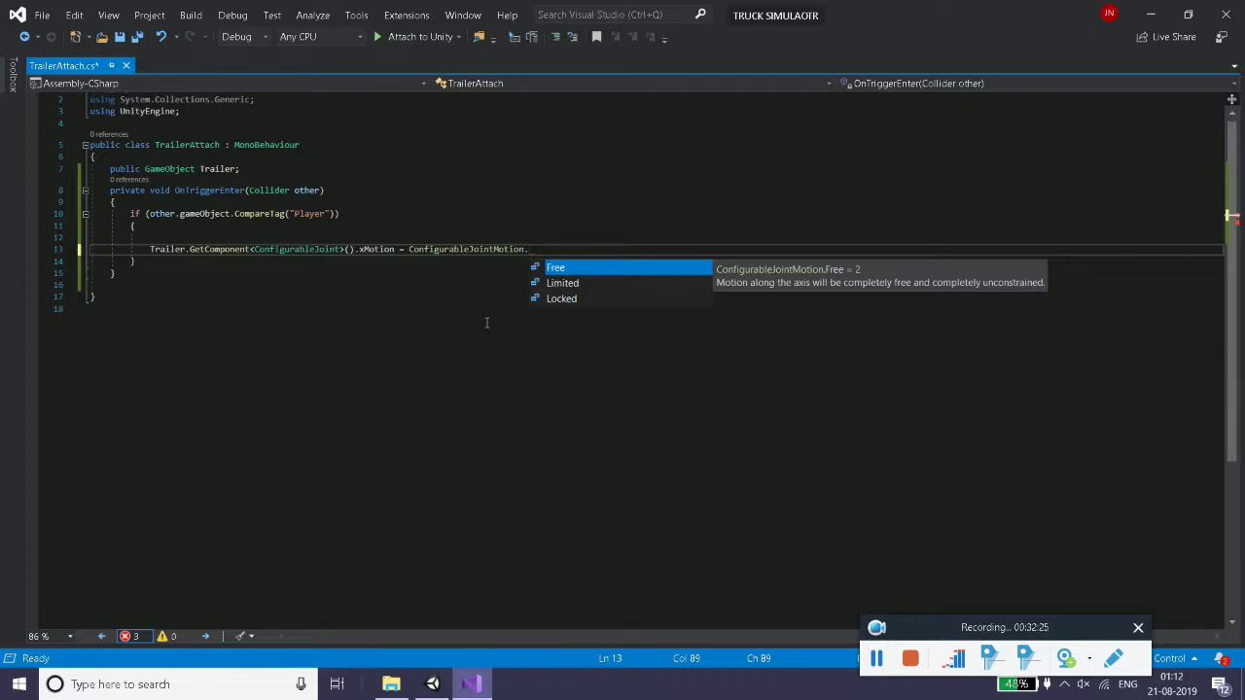
pyautogui.press('Down')
pyautogui.press('Up')
pyautogui.press('Down')
pyautogui.press('Down')
pyautogui.press('Tab')
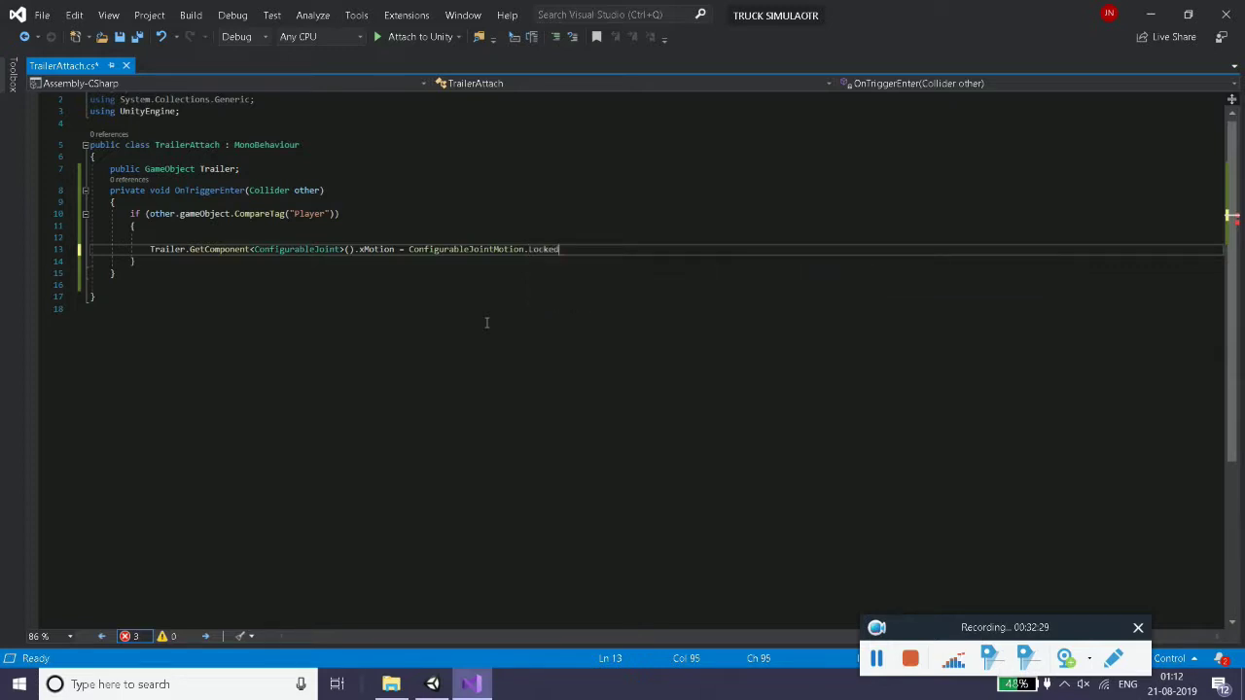
# - End the xMotion statement with a semicolon and select the whole line for copying
pyautogui.click(444, 389)
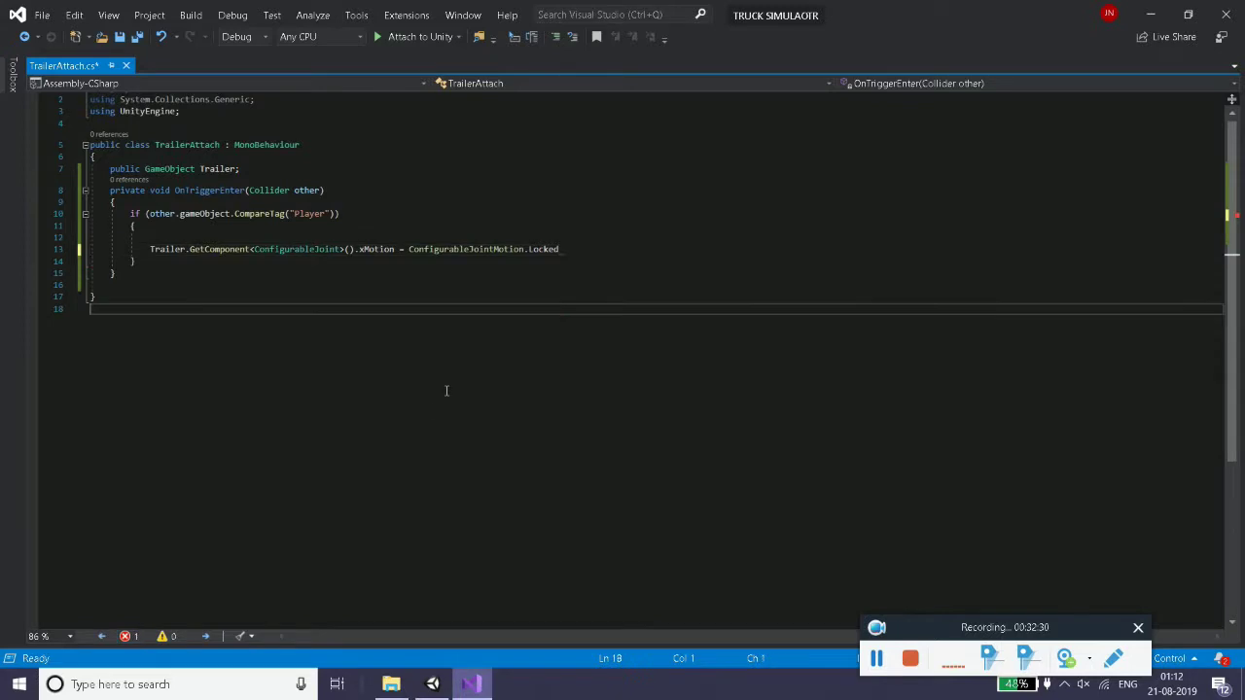
pyautogui.click(577, 251)
pyautogui.write(';')
pyautogui.click(542, 305)
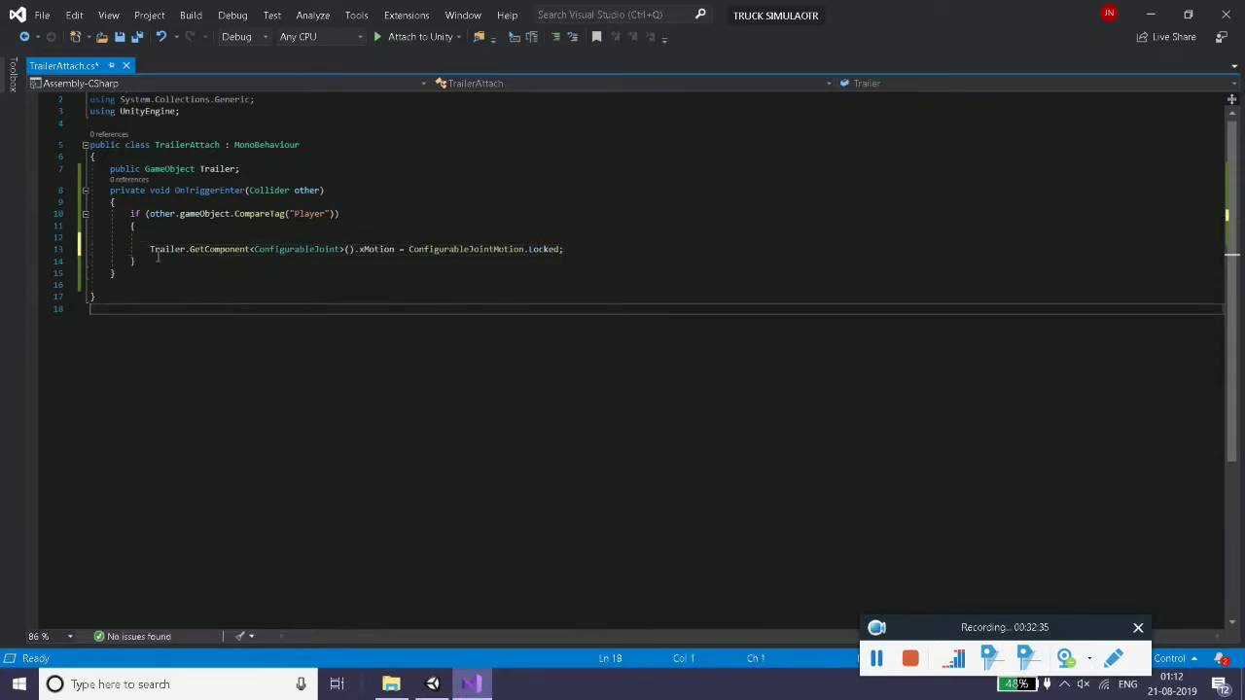
pyautogui.moveTo(151, 250)
pyautogui.mouseDown()
pyautogui.moveTo(562, 251)
pyautogui.moveTo(598, 262)
pyautogui.mouseUp()
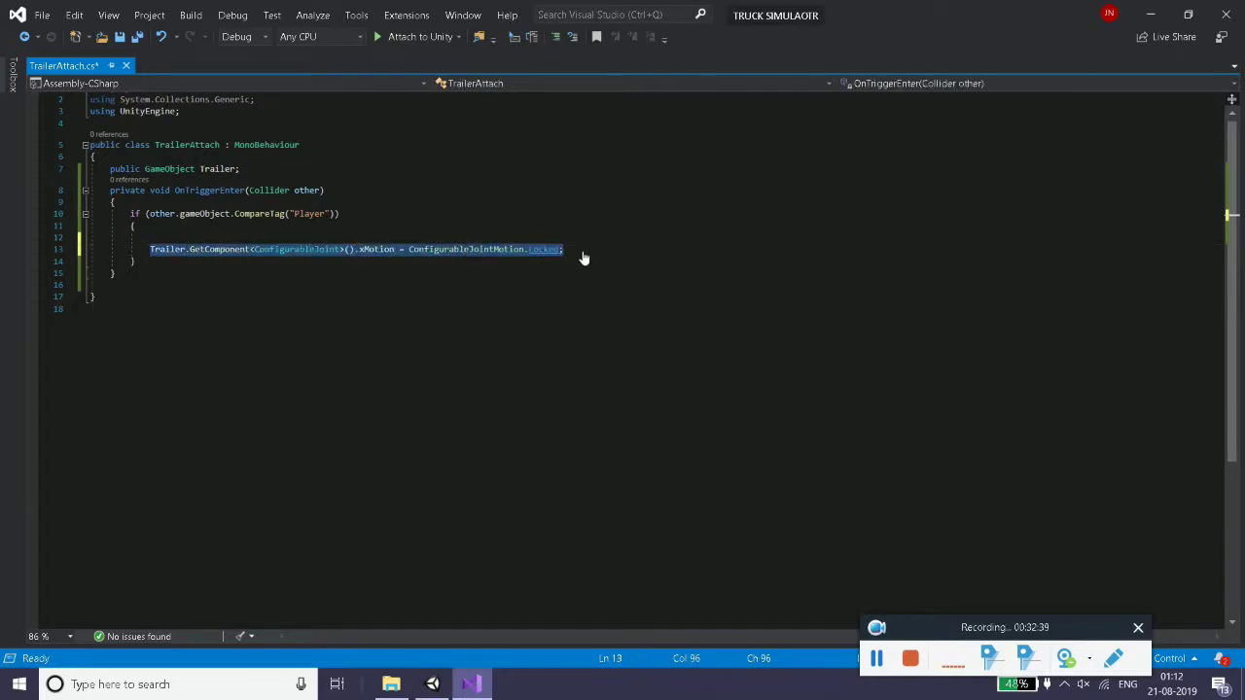
# - Duplicate the xMotion line twice, change the copies to YMotion and ZMotion, and save
pyautogui.click(592, 254)
pyautogui.press('Return')
pyautogui.write('Trailer.GetComponent<ConfigurableJoint>().xMotion = ConfigurableJointMotion.Locked;             Trailer.GetComponent<ConfigurableJoint>().xMotion = ConfigurableJointMotion.Locked;')
pyautogui.press('Return')
pyautogui.hotkey('ctrl', 'v')
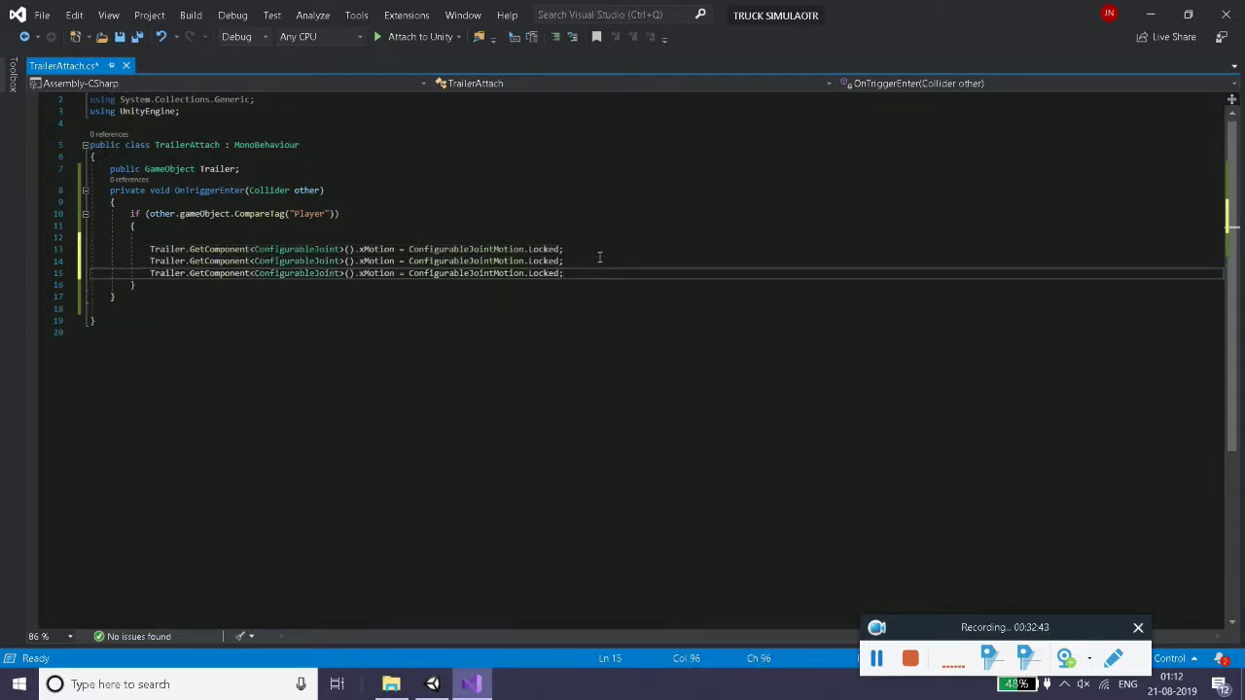
pyautogui.click(366, 261)
pyautogui.hotkey('shift', 'Left')
pyautogui.write('y')
pyautogui.press('Down')
pyautogui.hotkey('shift', 'Left')
pyautogui.write('Z')
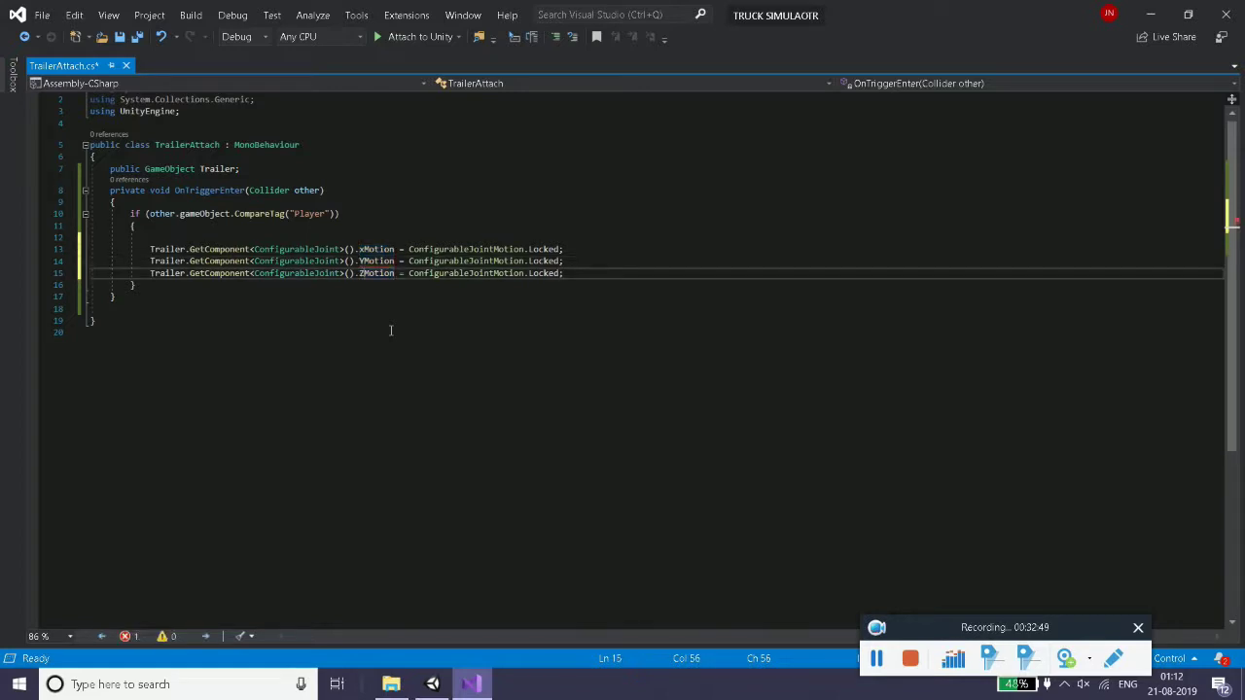
pyautogui.hotkey('ctrl', 's')
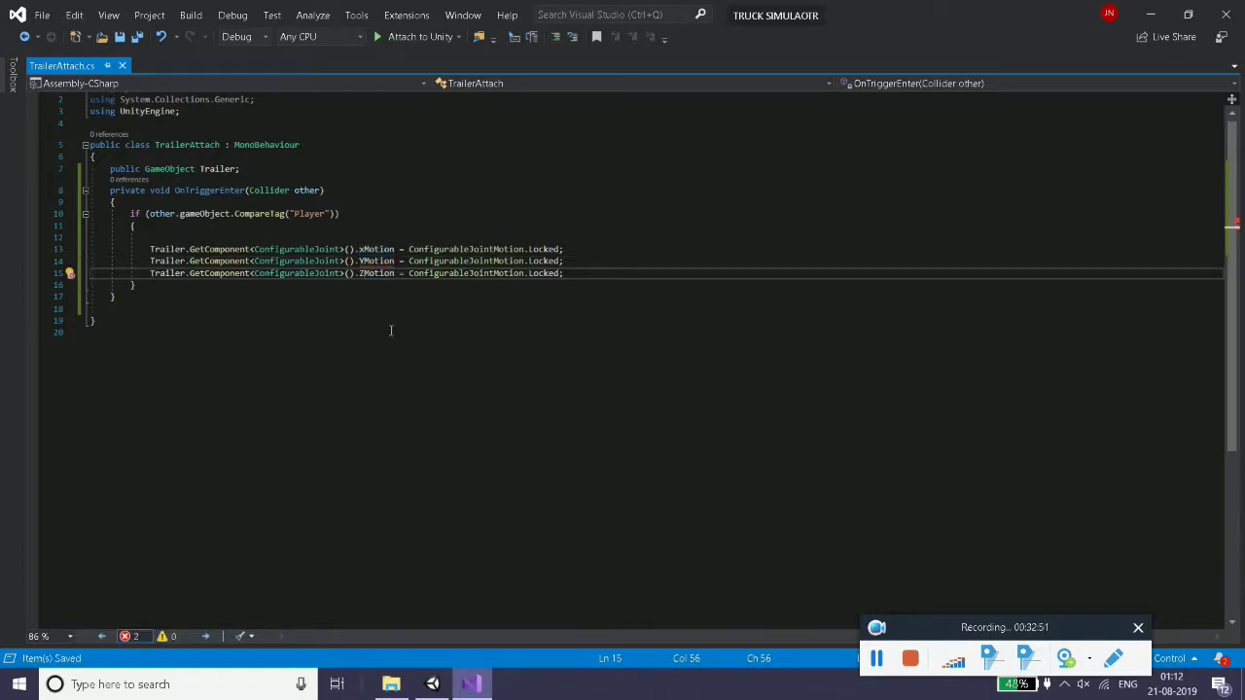
# - Correct the copies to lowercase yMotion and zMotion, save TrailerAttach, and return to Unity
pyautogui.press('Down')
pyautogui.press('Down')
pyautogui.press('Down')
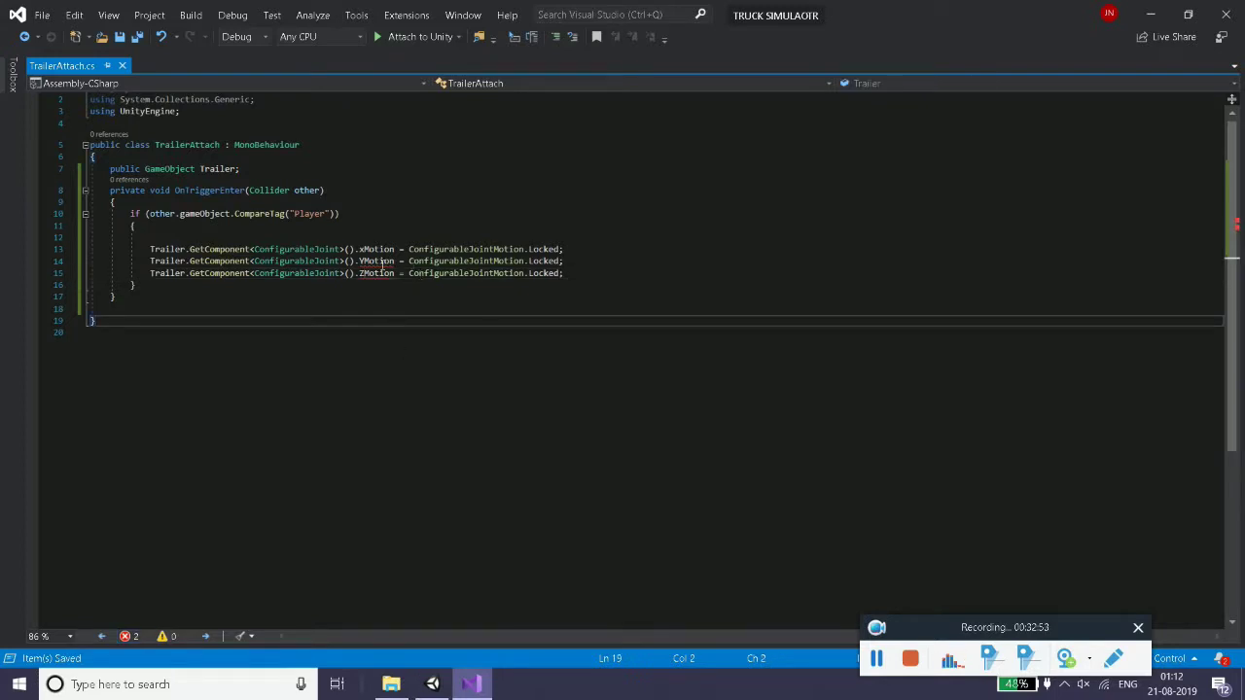
pyautogui.press('Up')
pyautogui.press('Up')
pyautogui.press('Up')
pyautogui.press('BackSpace')
pyautogui.write('y')
pyautogui.press('Down')
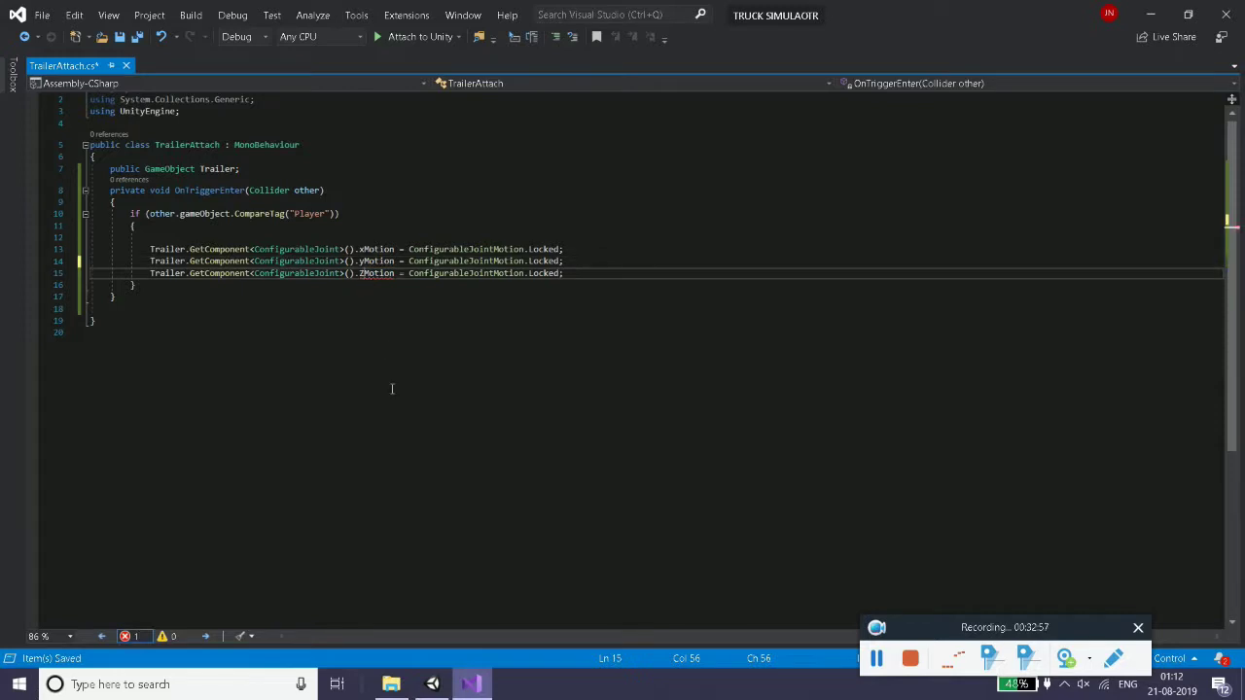
pyautogui.press('BackSpace')
pyautogui.write('z')
pyautogui.hotkey('ctrl', 's')
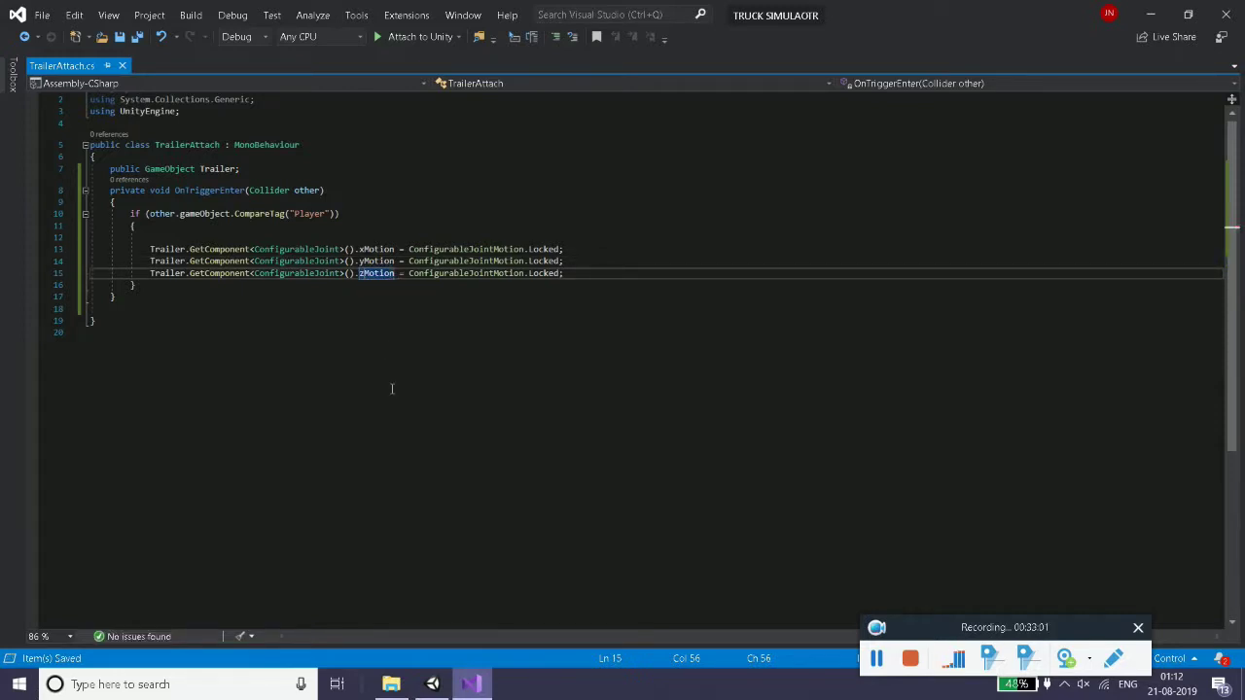
pyautogui.hotkey('alt', 'Tab')
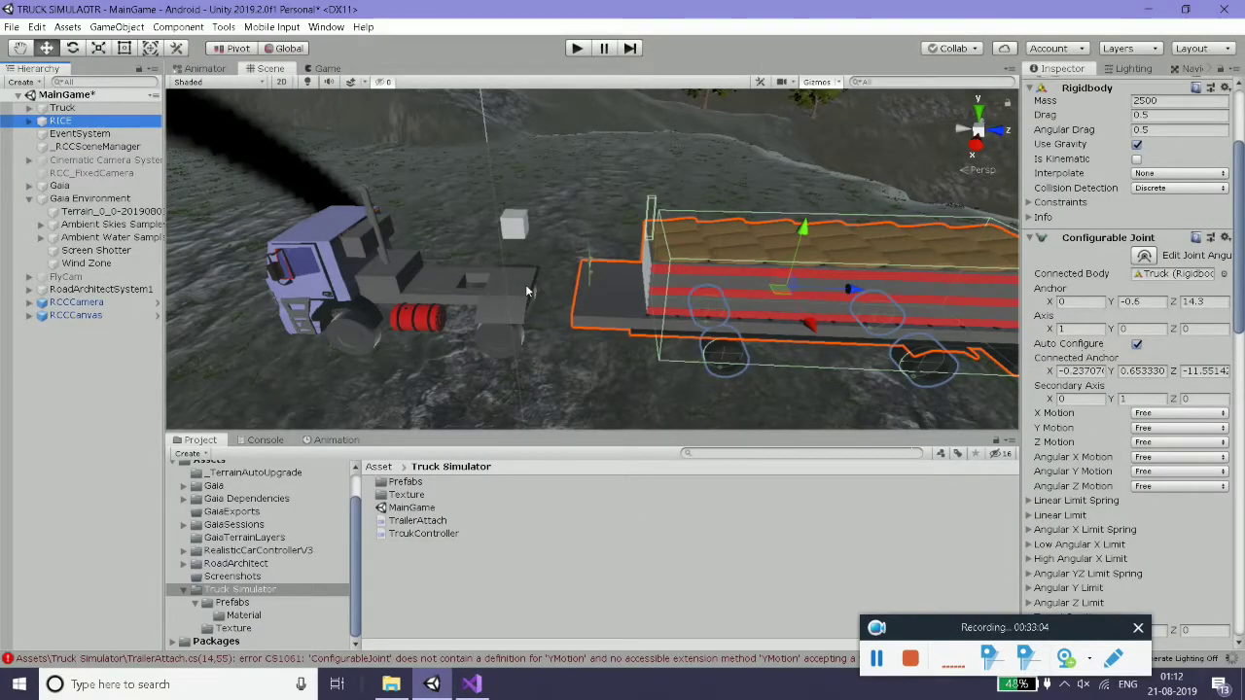
# - Add the TrailerAttach script to RICE's child Cube and remove its missing-script component
pyautogui.click(29, 121)
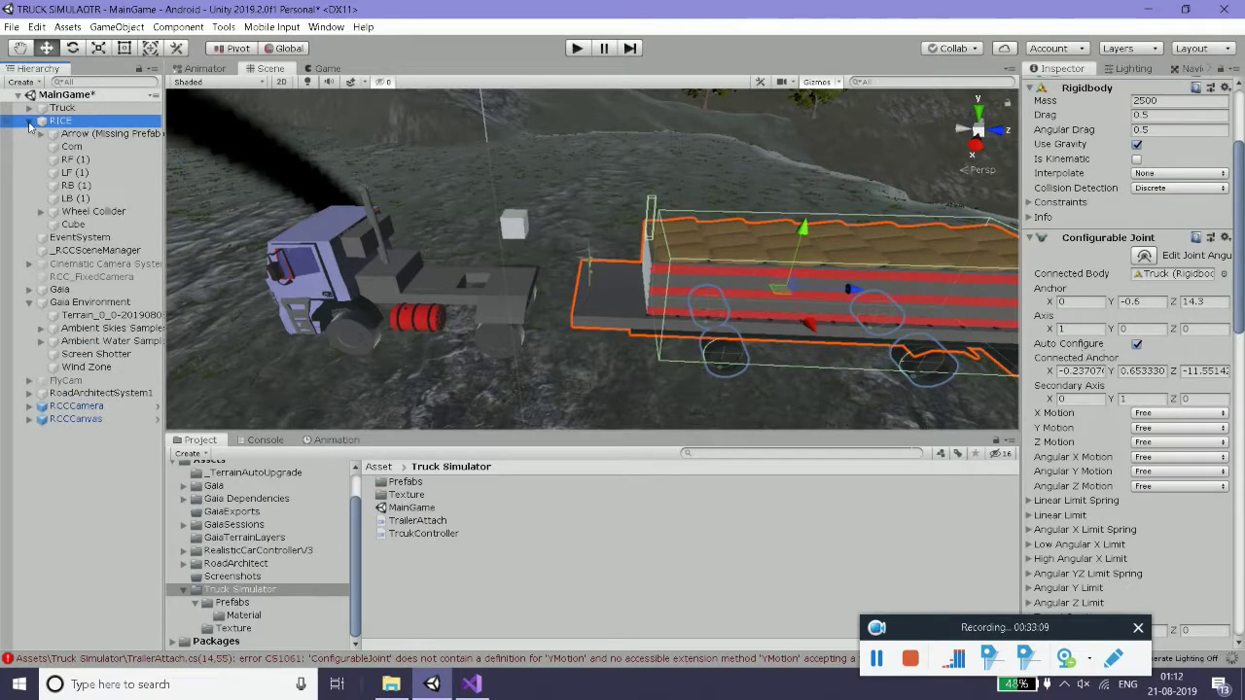
pyautogui.click(77, 224)
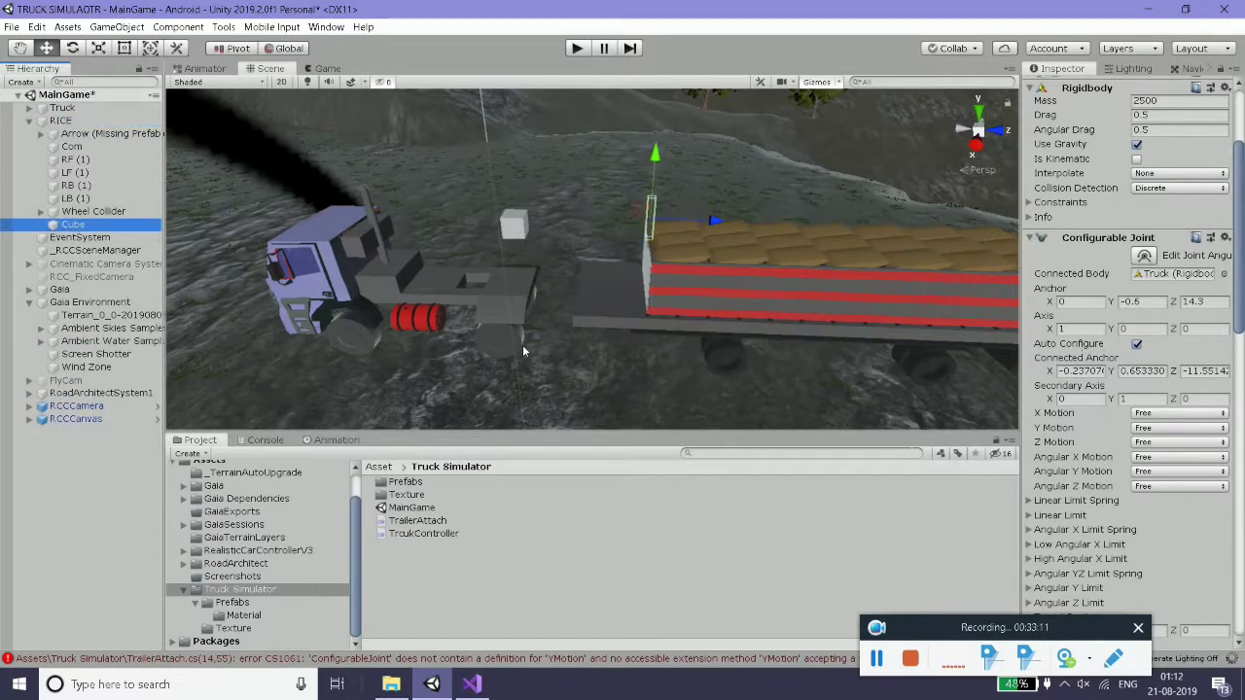
pyautogui.scroll(-3, 1159, 418)
pyautogui.scroll(-5, 1167, 418)
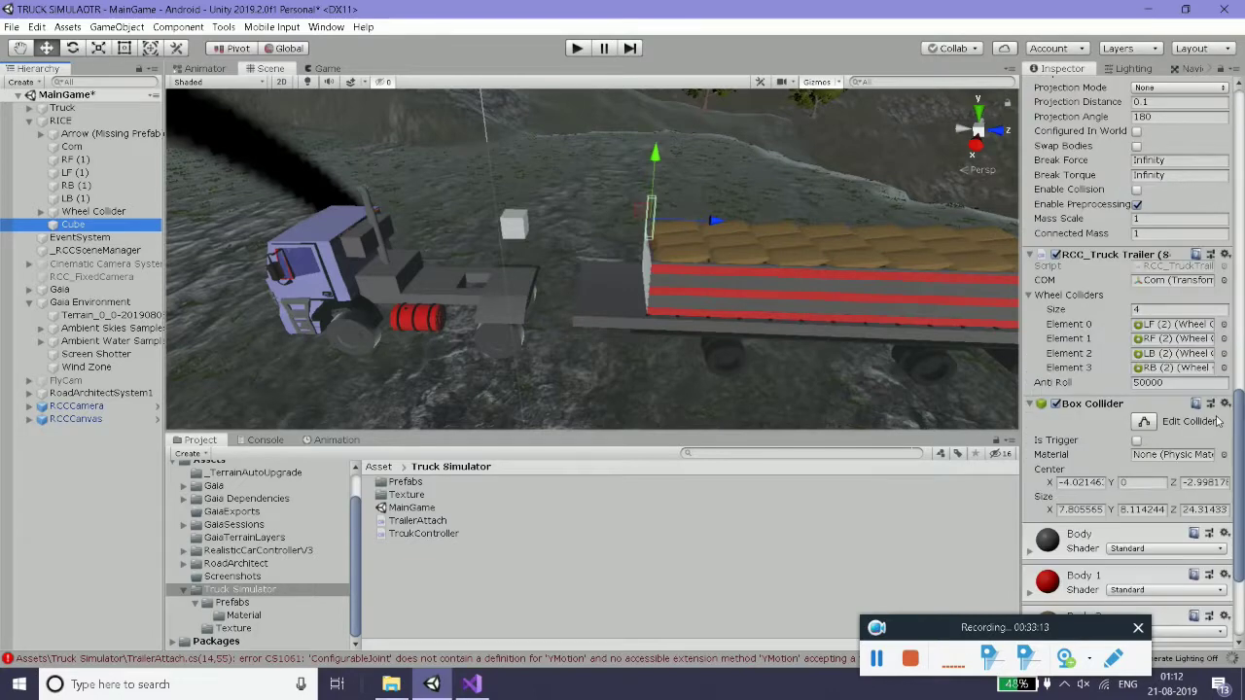
pyautogui.scroll(8, 1220, 420)
pyautogui.click(74, 226)
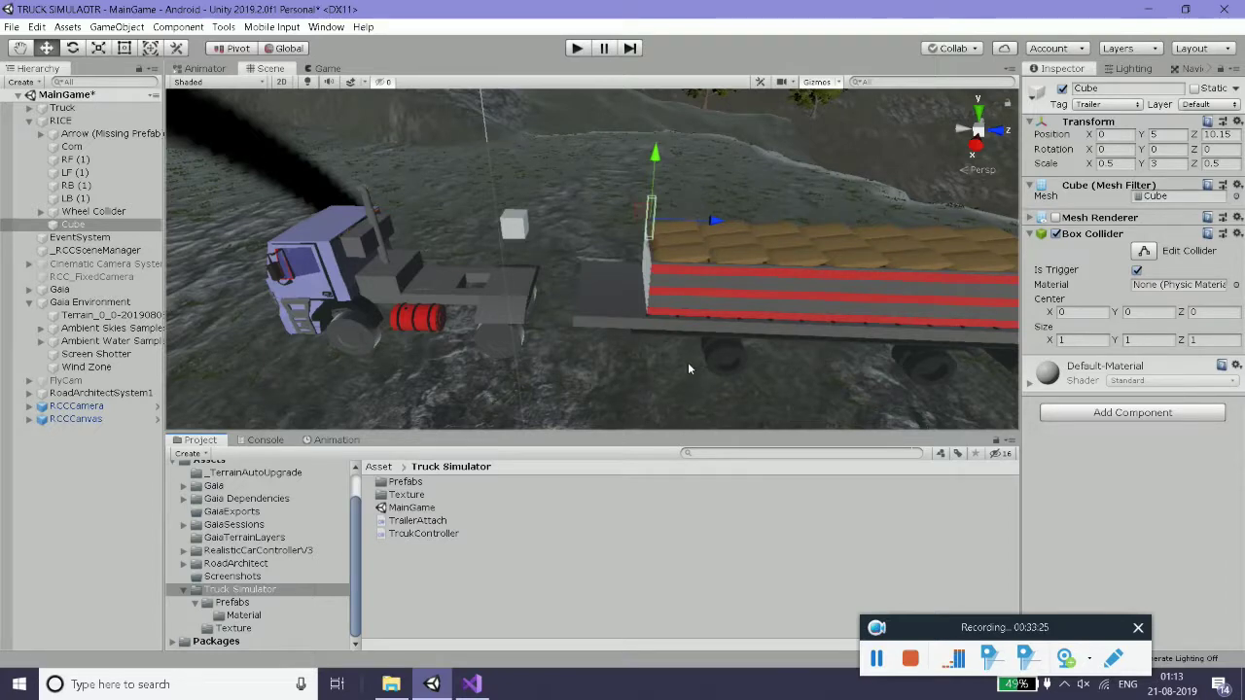
pyautogui.moveTo(425, 525); pyautogui.dragTo(1168, 497)
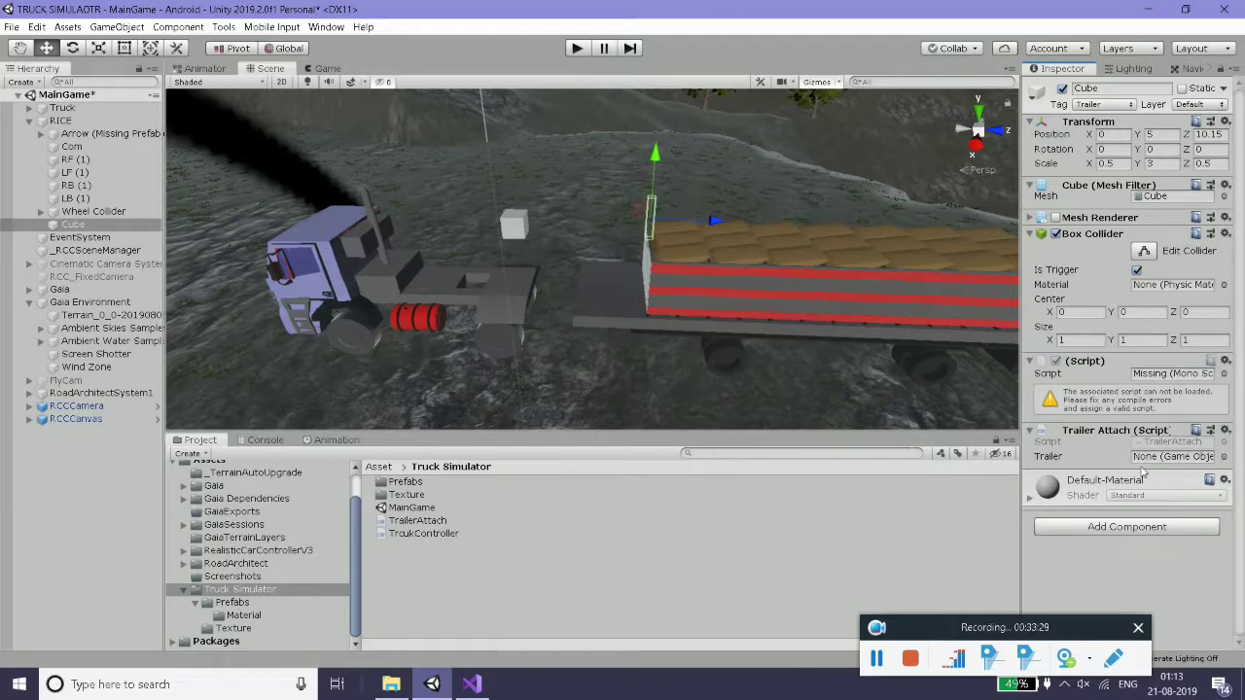
pyautogui.click(1227, 361)
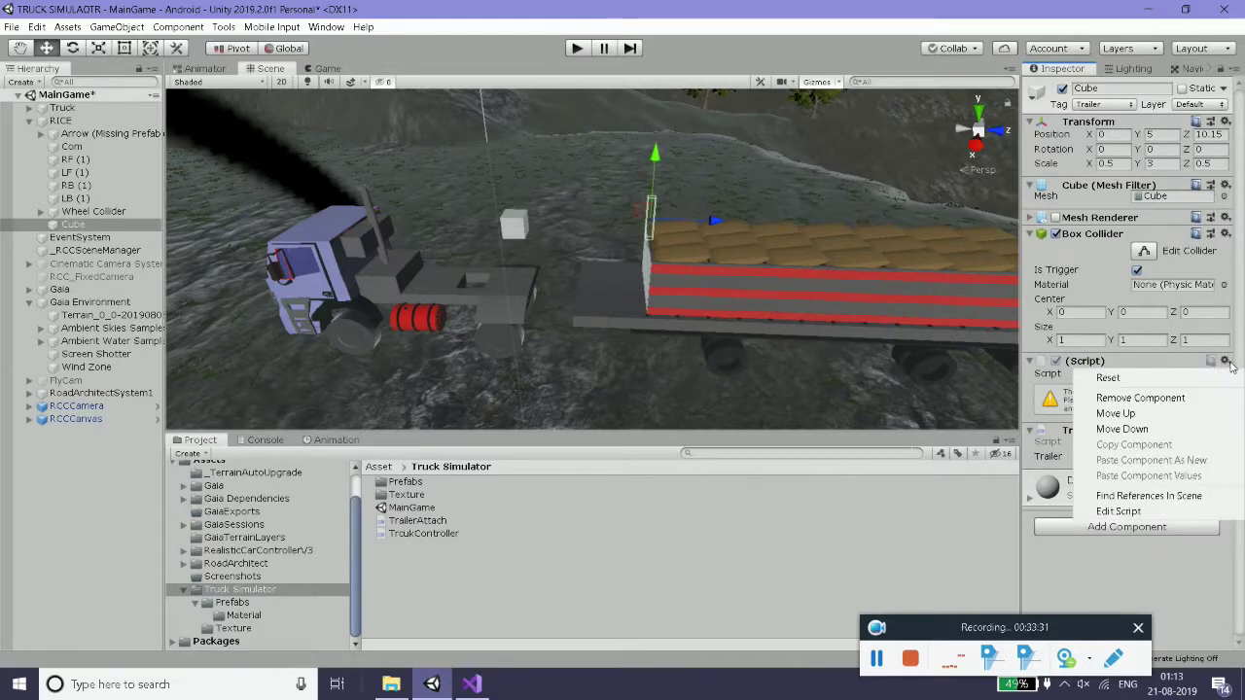
pyautogui.click(1211, 401)
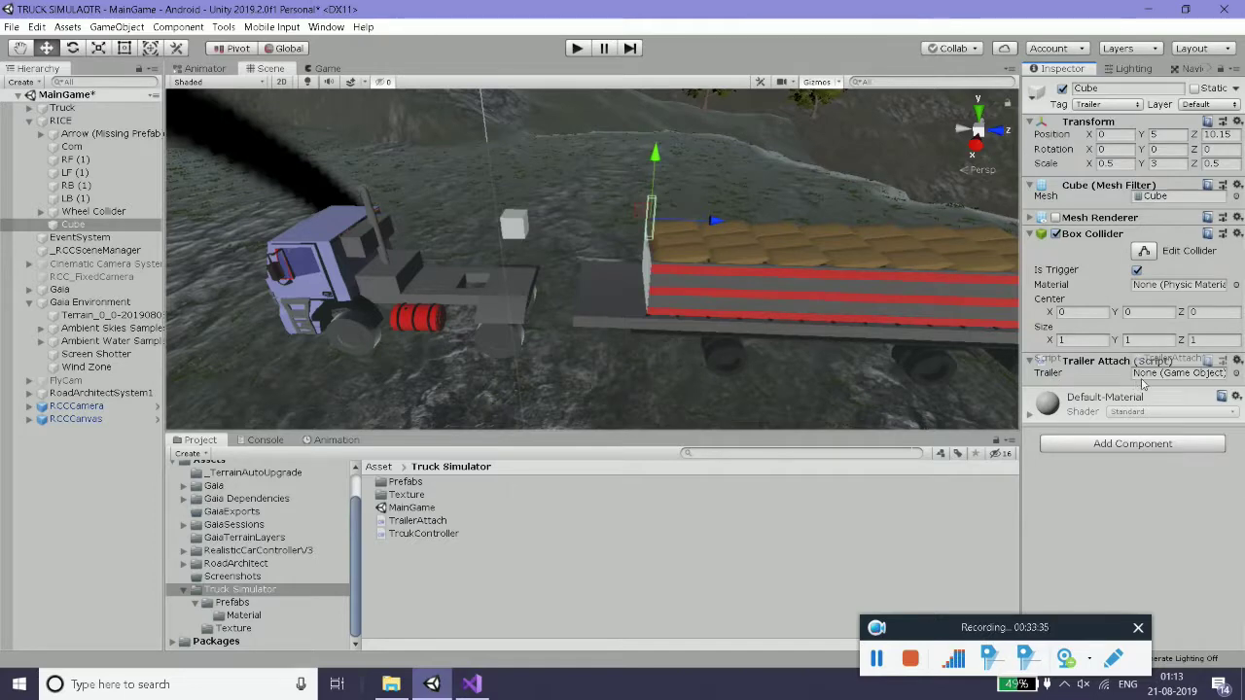
# - Set the Cube's TrailerAttach Trailer field to RICE
pyautogui.click(60, 120)
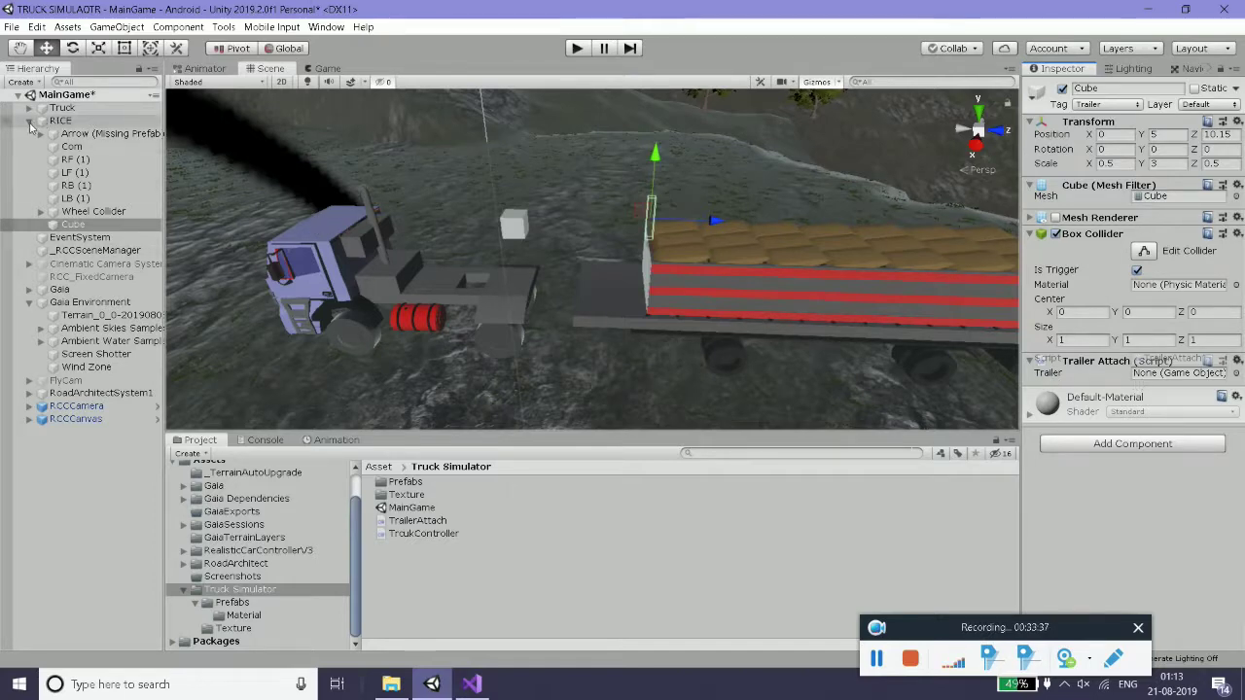
pyautogui.click(30, 121)
pyautogui.moveTo(104, 135); pyautogui.dragTo(1158, 374)
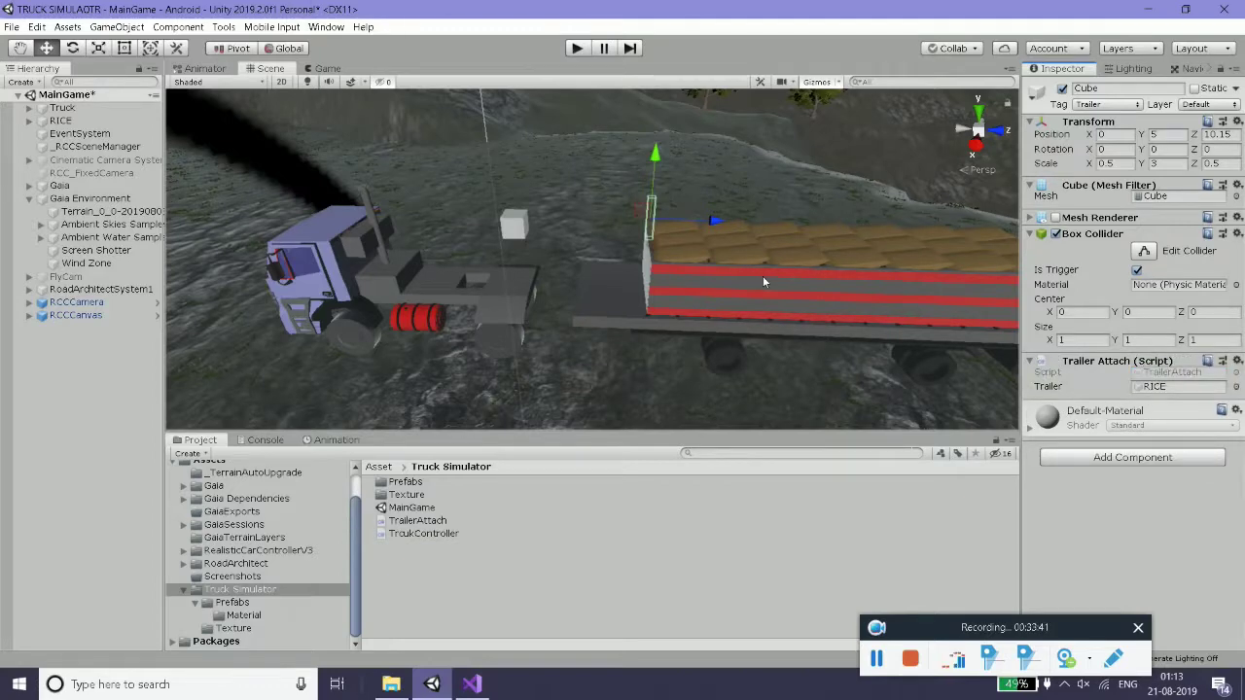
# - Play-test with the top-down camera, watching RICE's joint while reversing the truck into the trailer, then stop
pyautogui.click(576, 51)
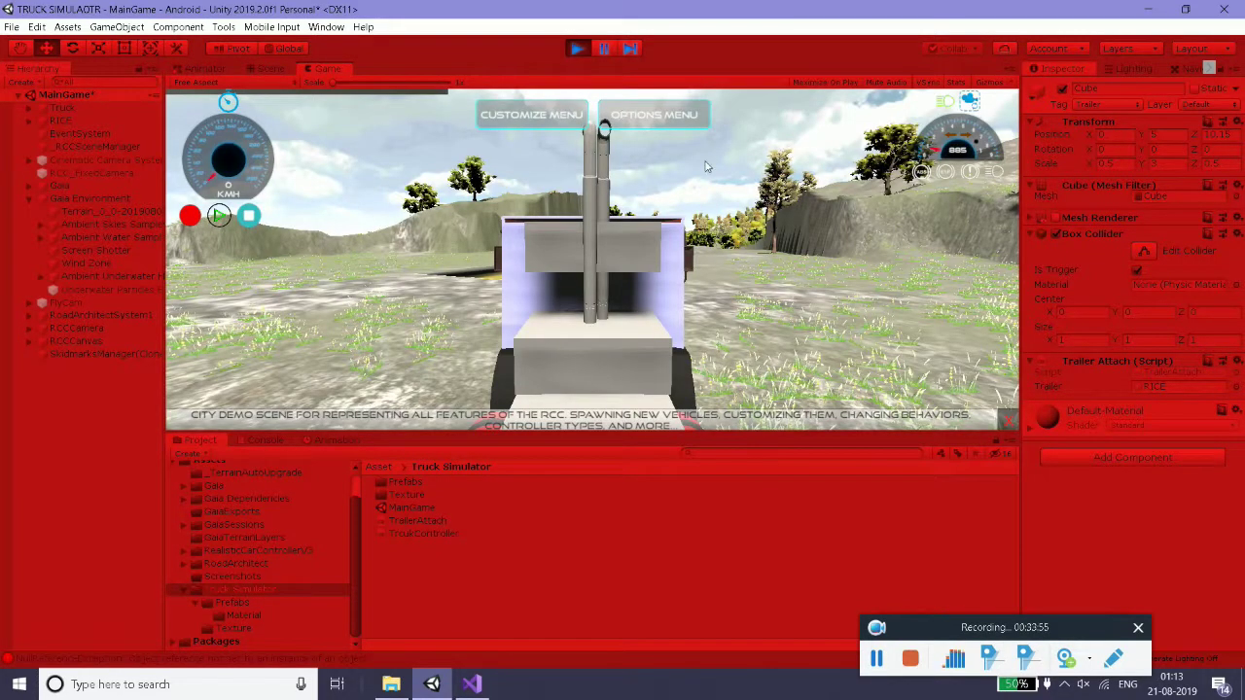
pyautogui.press('c')
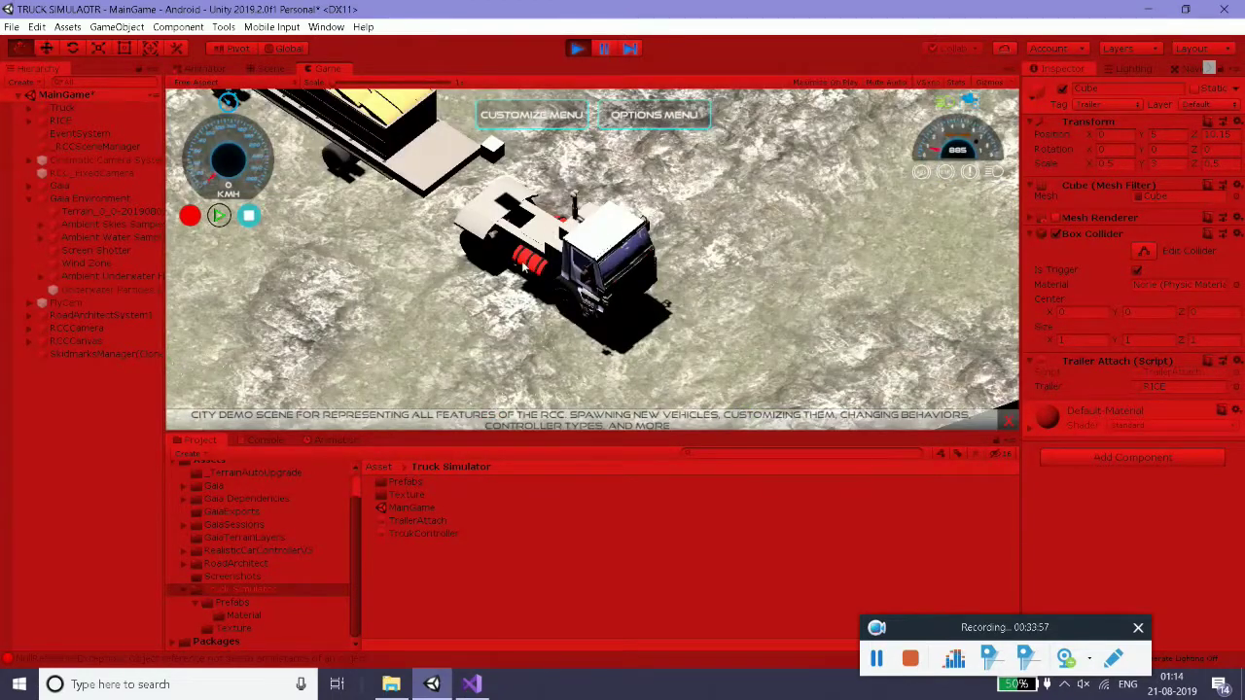
pyautogui.press('w')
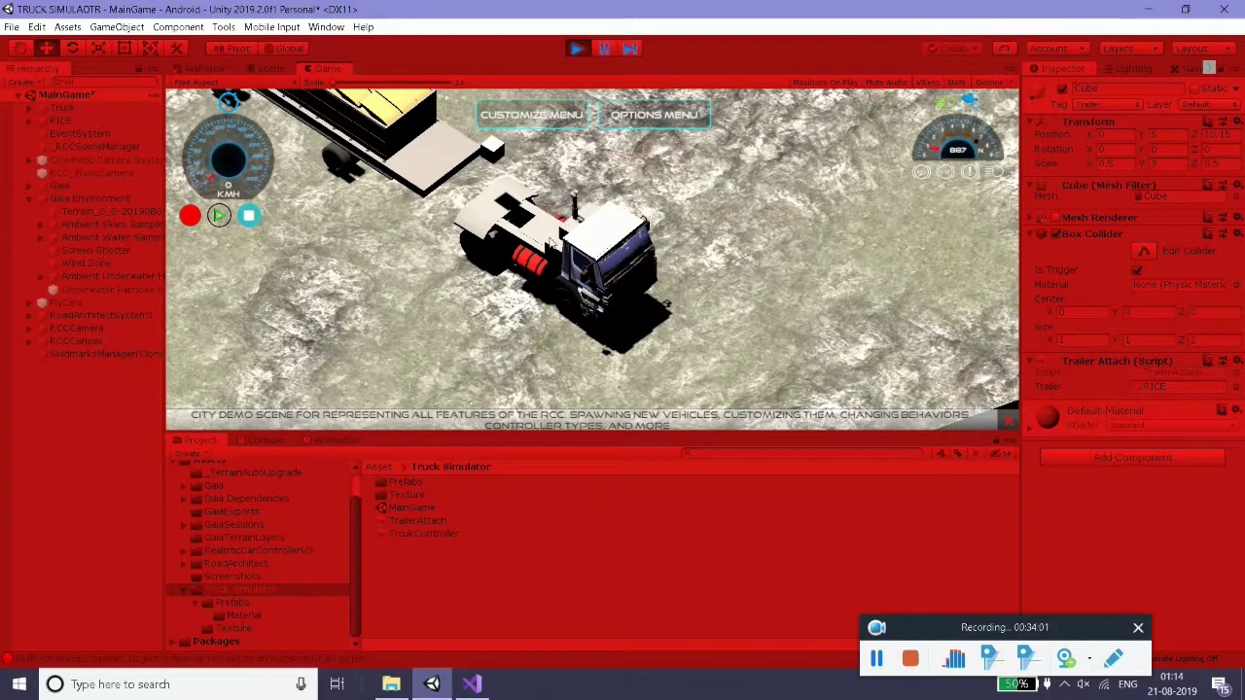
pyautogui.click(62, 122)
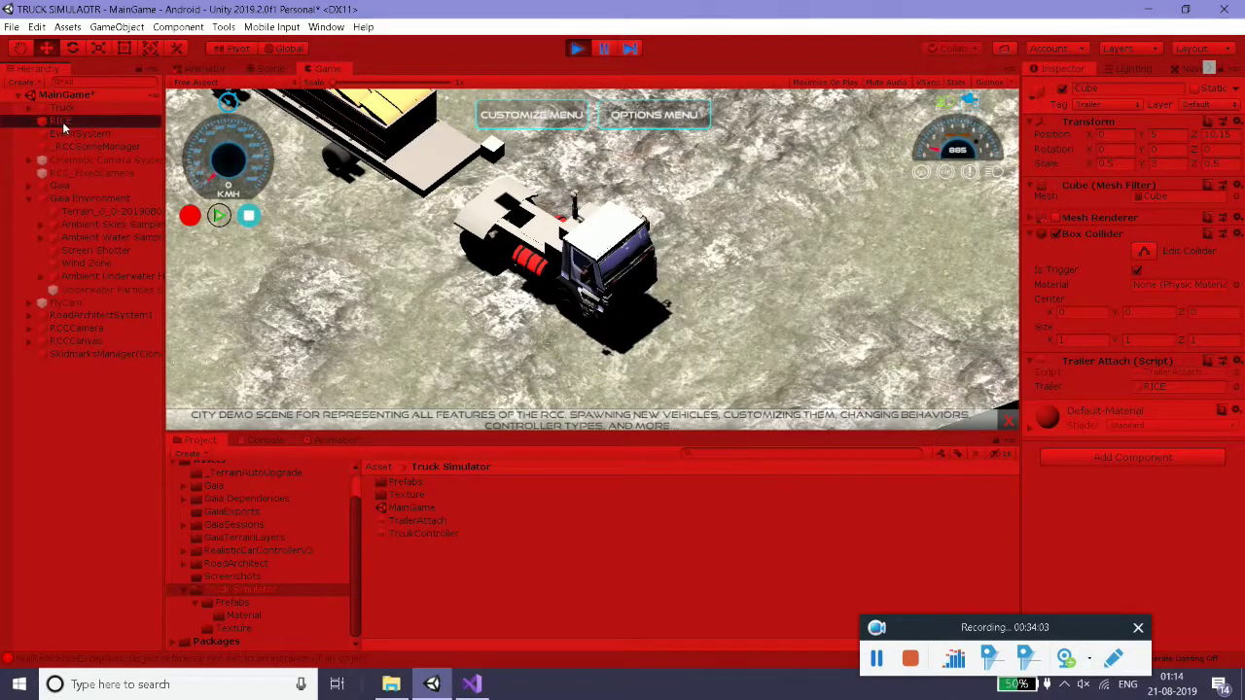
pyautogui.scroll(-5, 1124, 368)
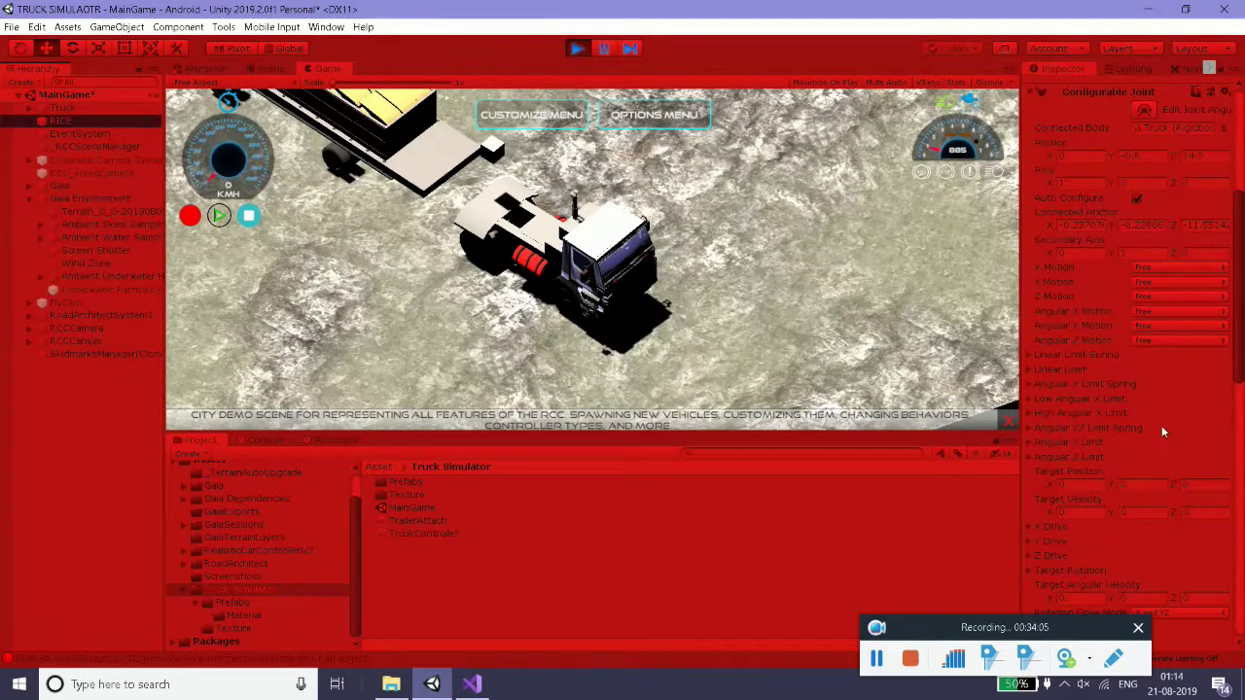
pyautogui.click(504, 343)
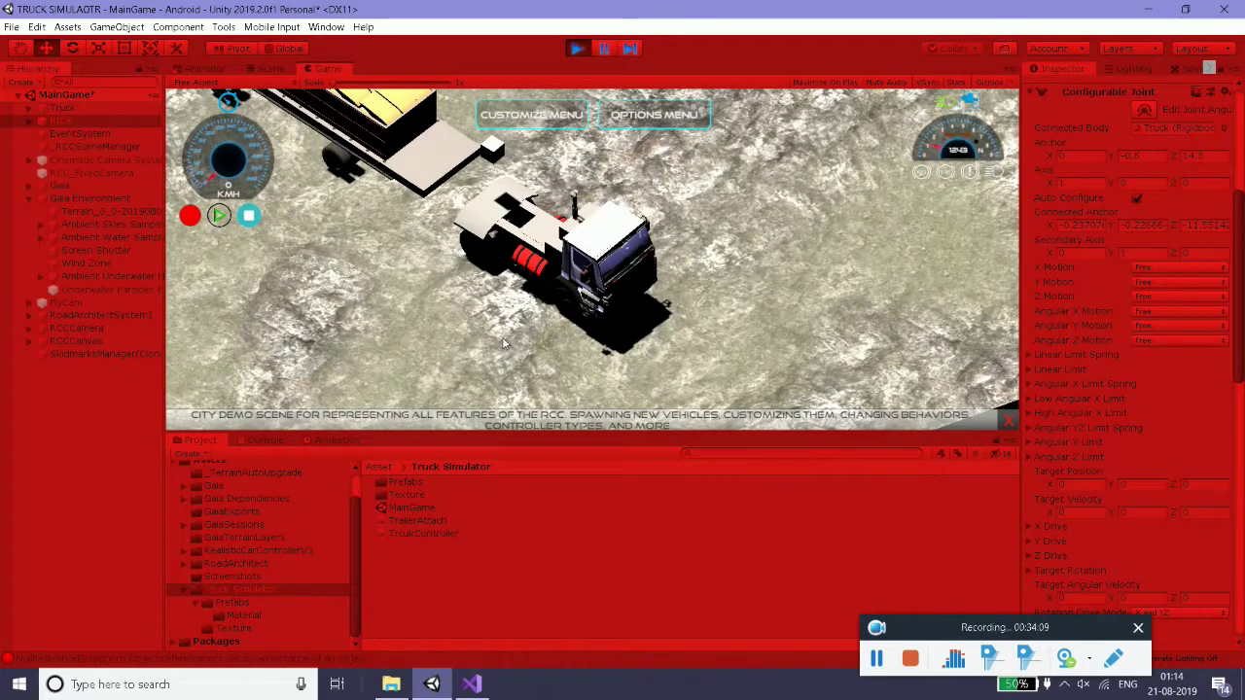
pyautogui.press('Down')
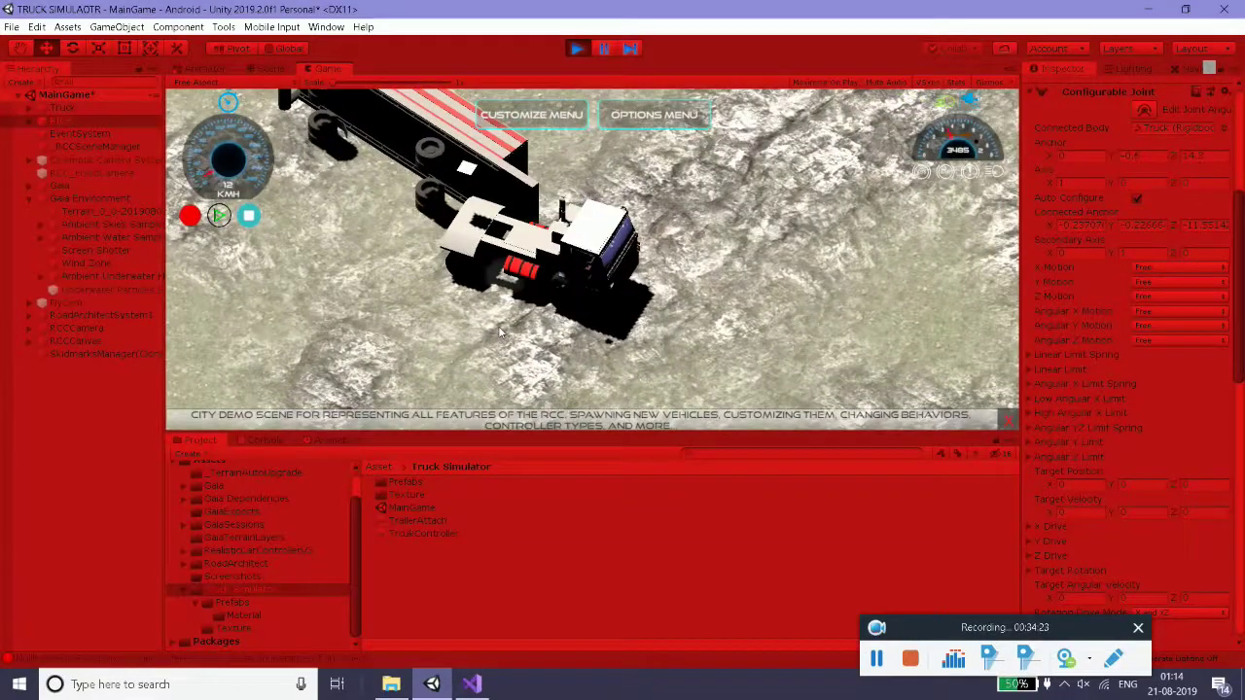
pyautogui.click(576, 49)
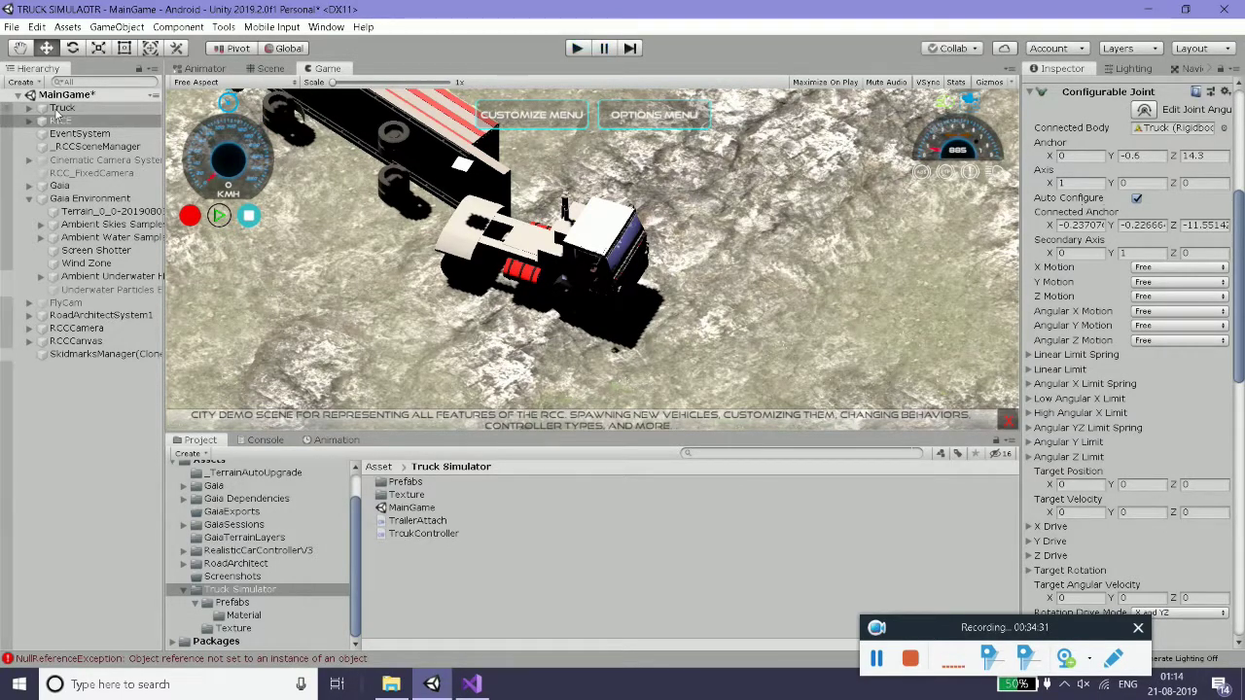
# - Select the Truck's child Cube and orbit the scene to a low side angle
pyautogui.doubleClick(56, 114)
pyautogui.click(55, 110)
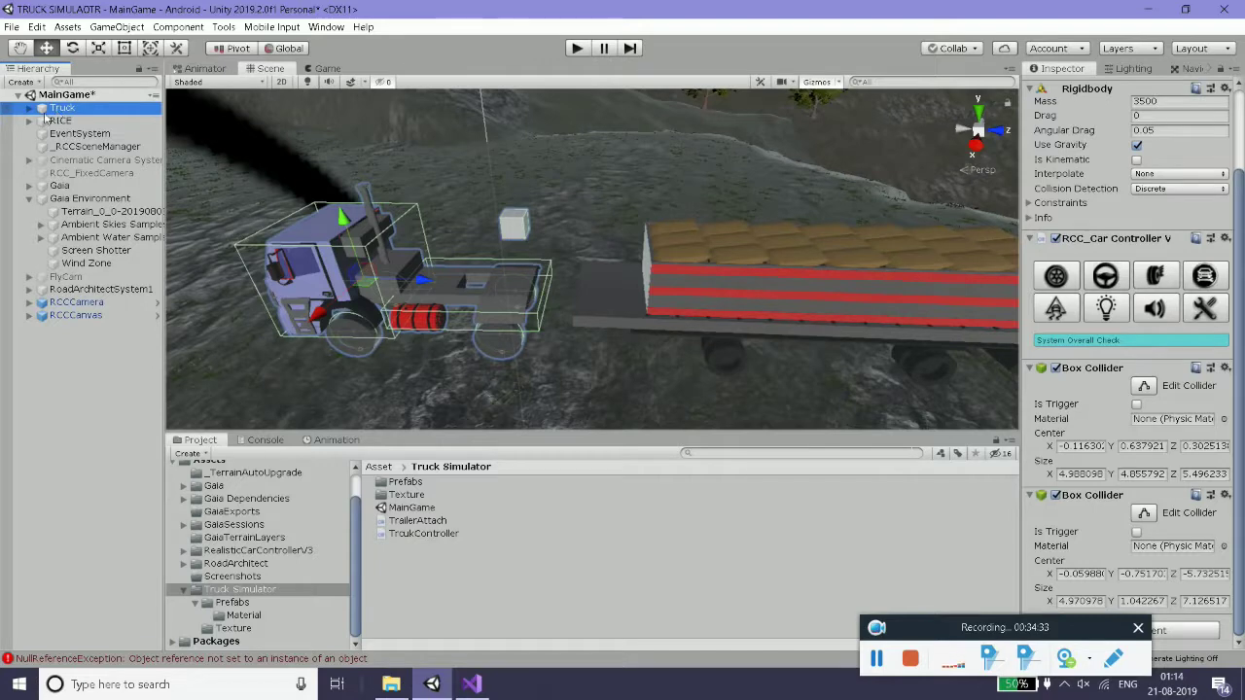
pyautogui.click(29, 108)
pyautogui.click(73, 237)
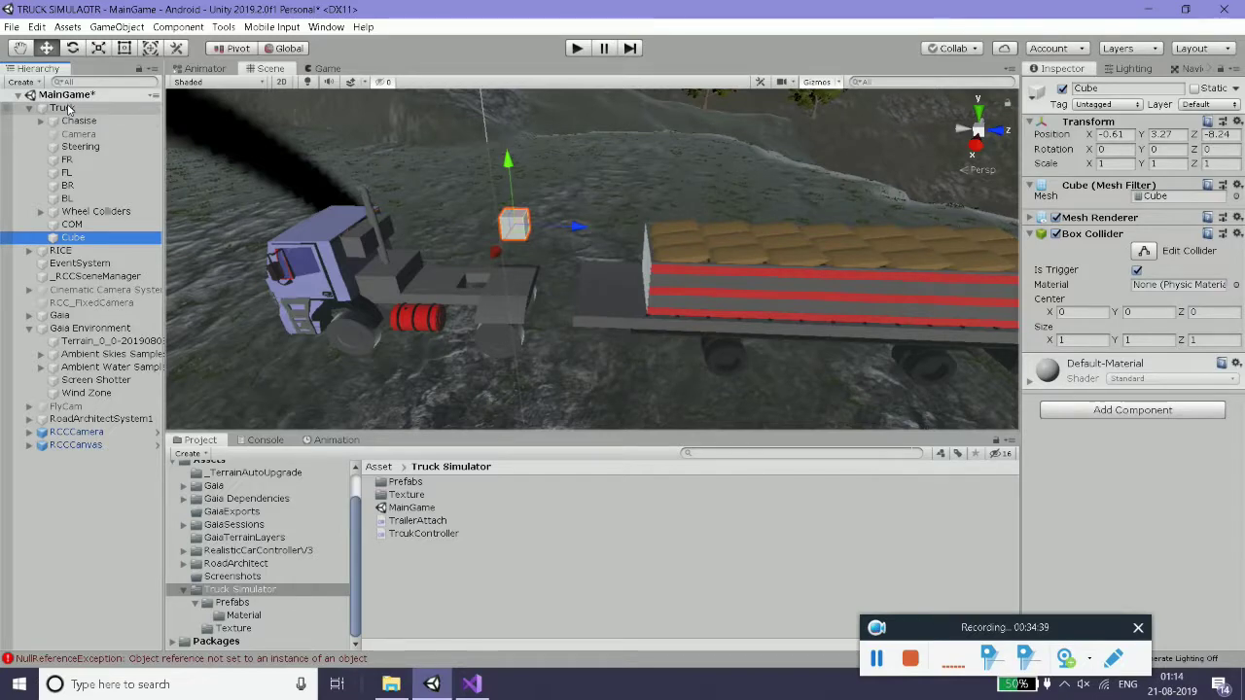
pyautogui.keyDown('alt'); pyautogui.moveTo(405, 156); pyautogui.dragTo(517, 94); pyautogui.keyUp('alt')
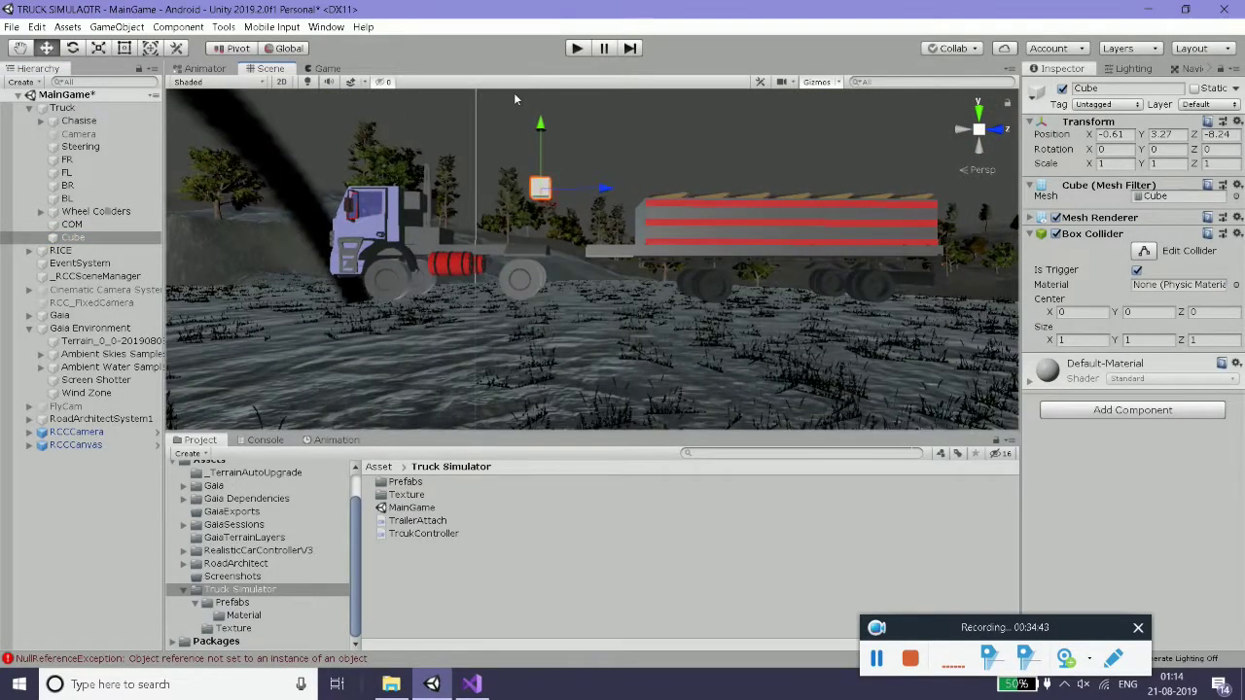
pyautogui.keyDown('alt'); pyautogui.moveTo(516, 99); pyautogui.dragTo(537, 160); pyautogui.keyUp('alt')
# - Tag the Truck's Cube as Player and start Play mode
pyautogui.click(41, 108)
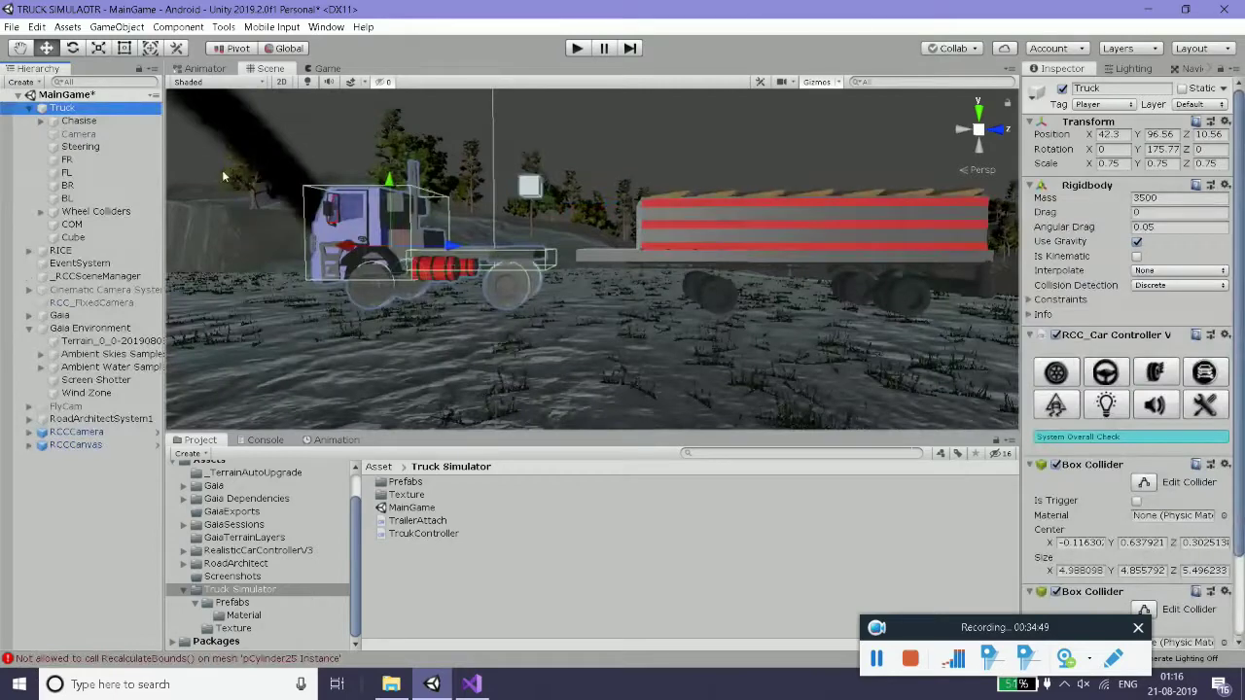
pyautogui.click(68, 236)
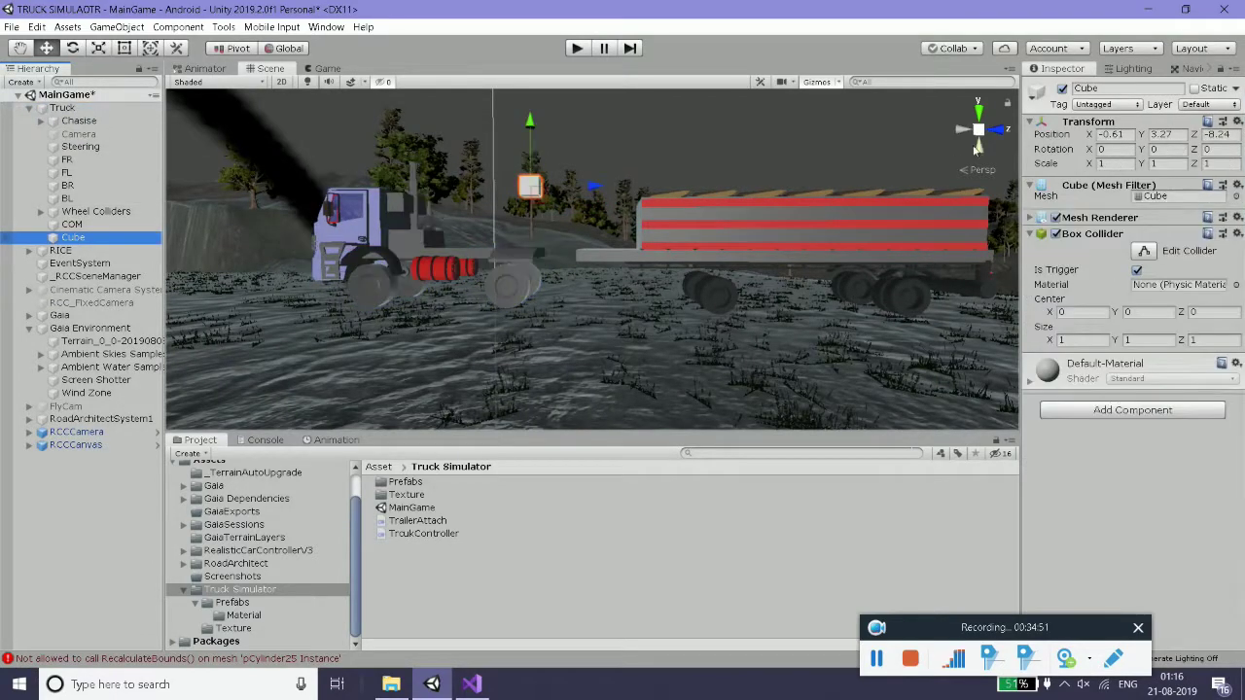
pyautogui.click(1108, 106)
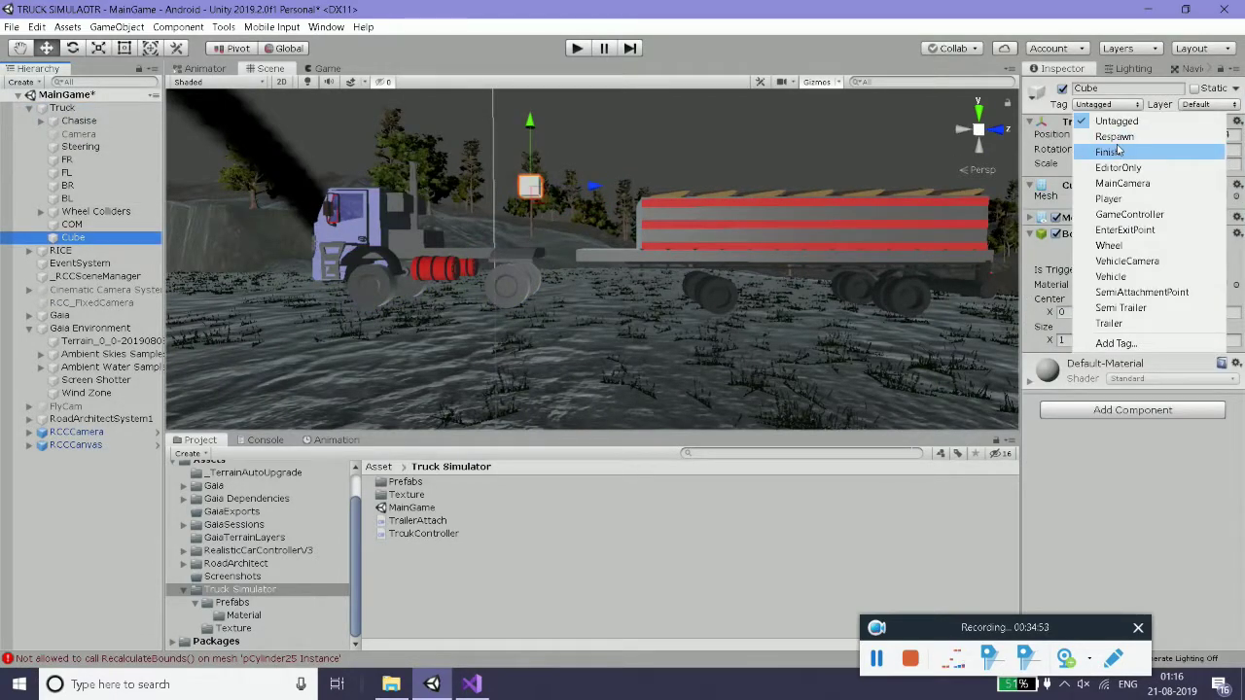
pyautogui.click(1123, 199)
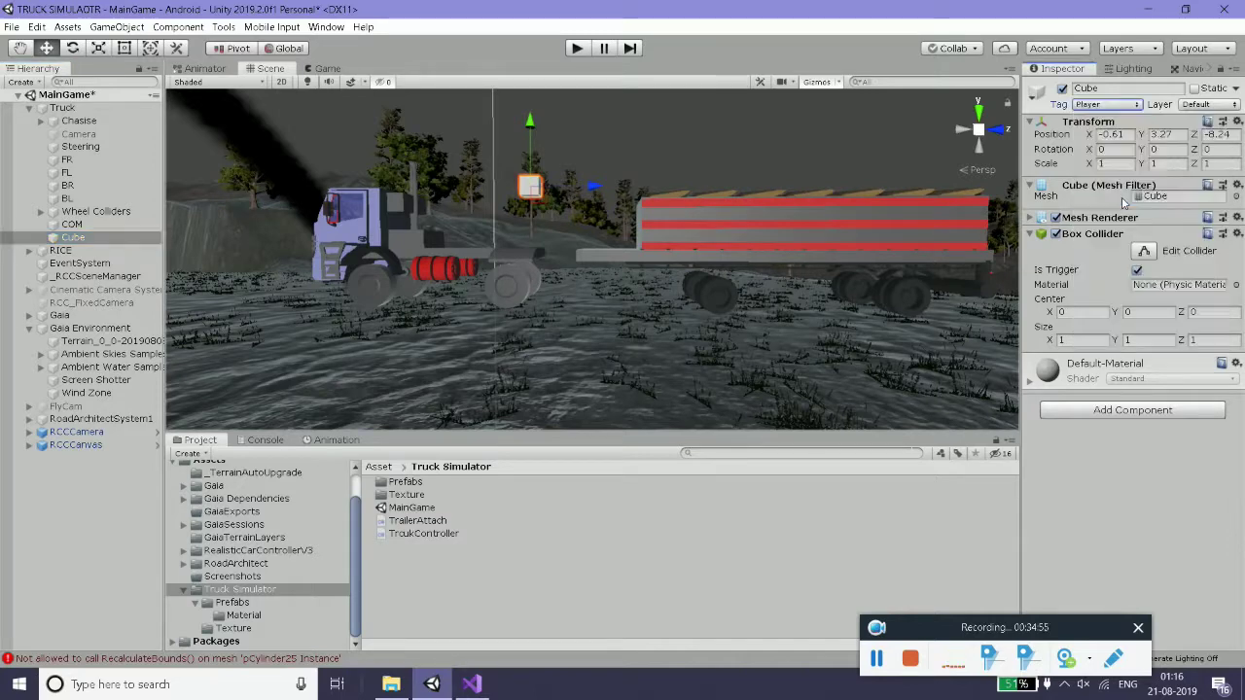
pyautogui.click(29, 107)
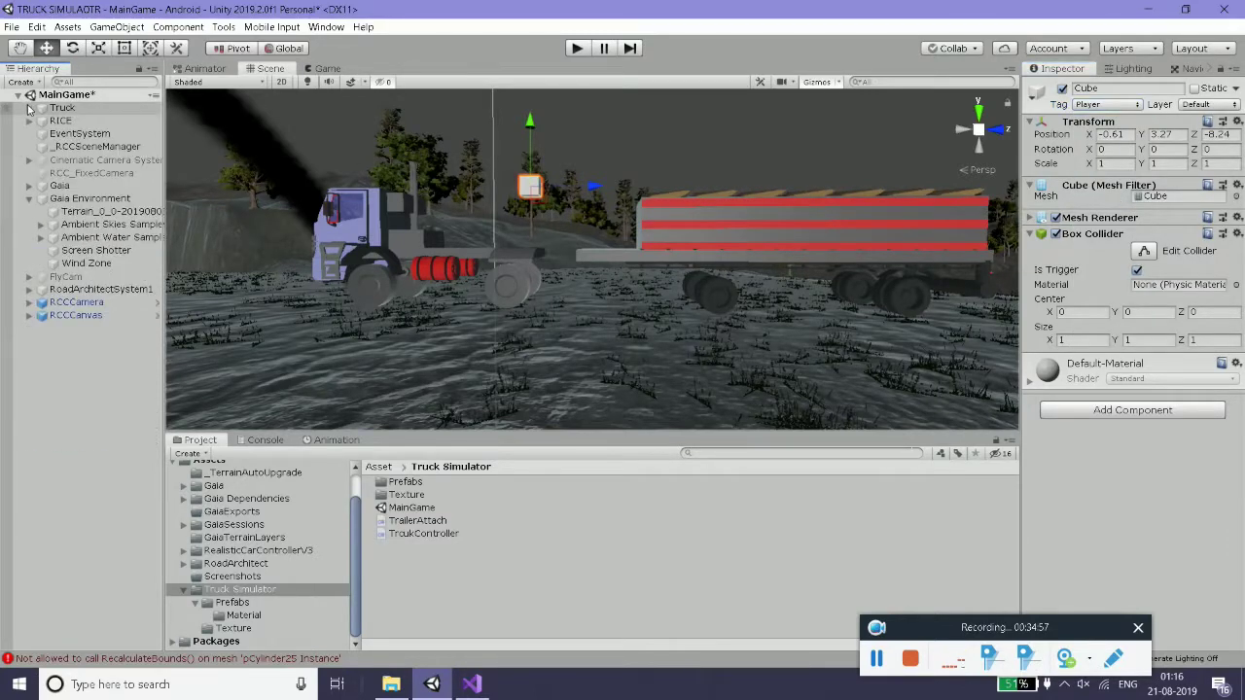
pyautogui.click(576, 49)
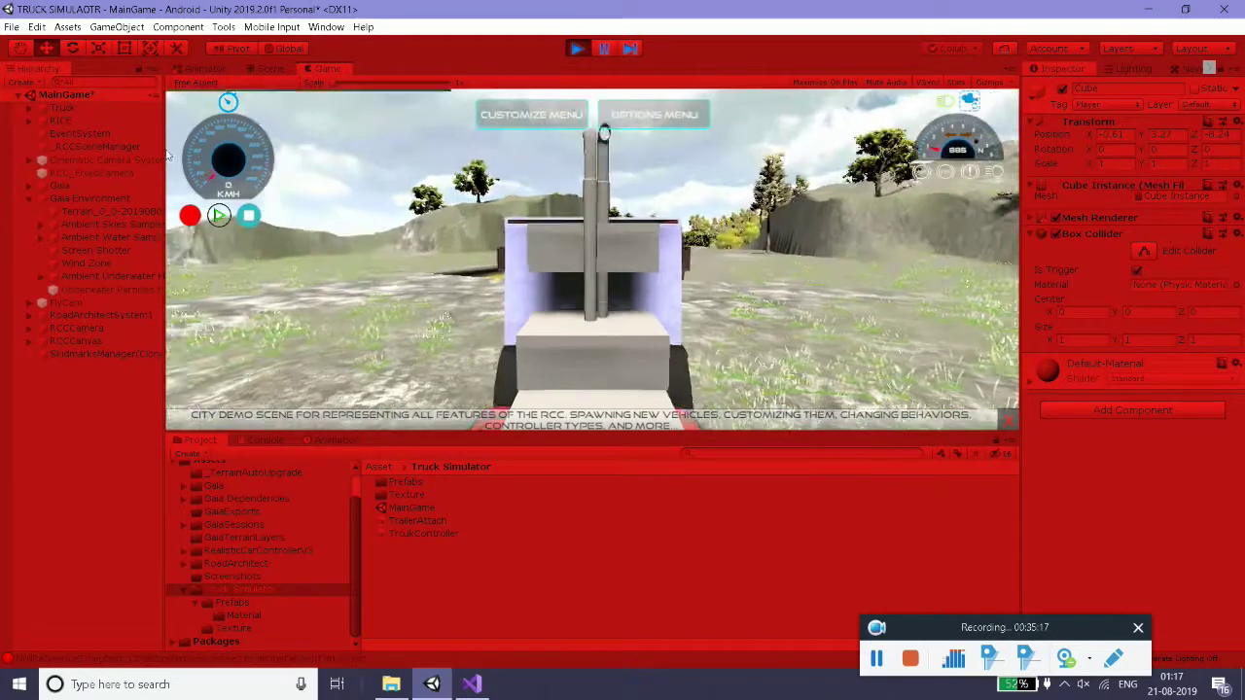
# - Reverse the truck into RICE, confirm its joint's X, Y and Z Motion turn Locked, then stop playing
pyautogui.click(28, 199)
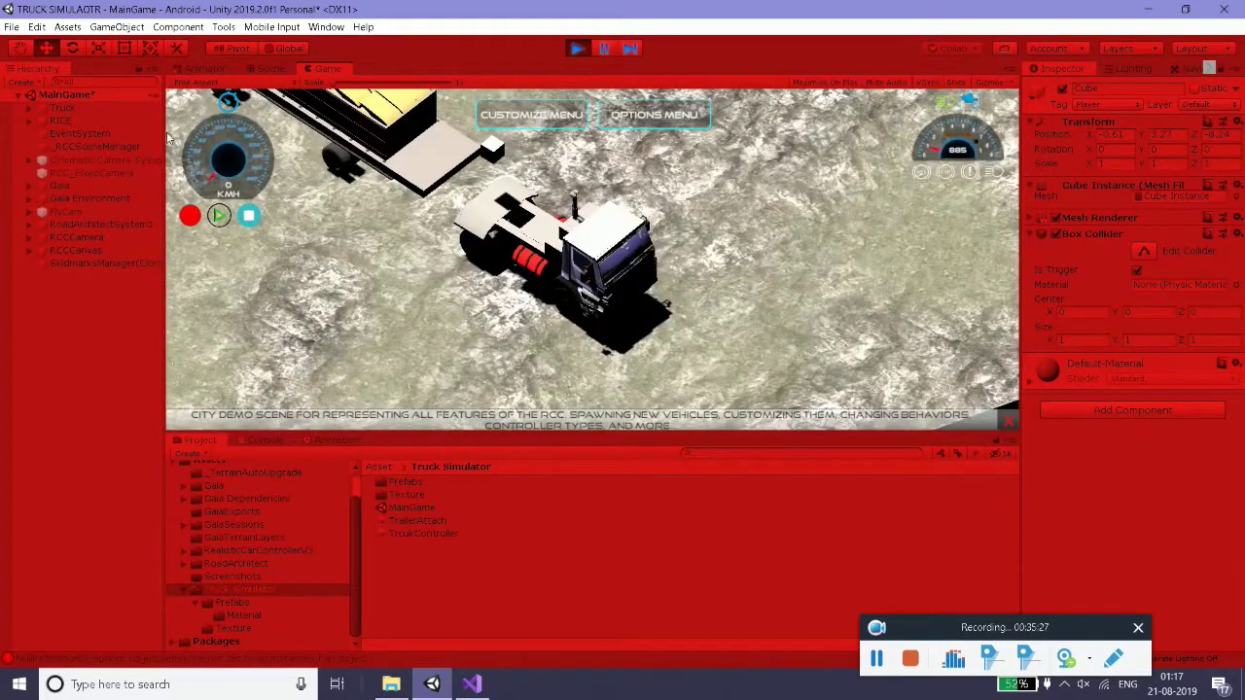
pyautogui.click(79, 120)
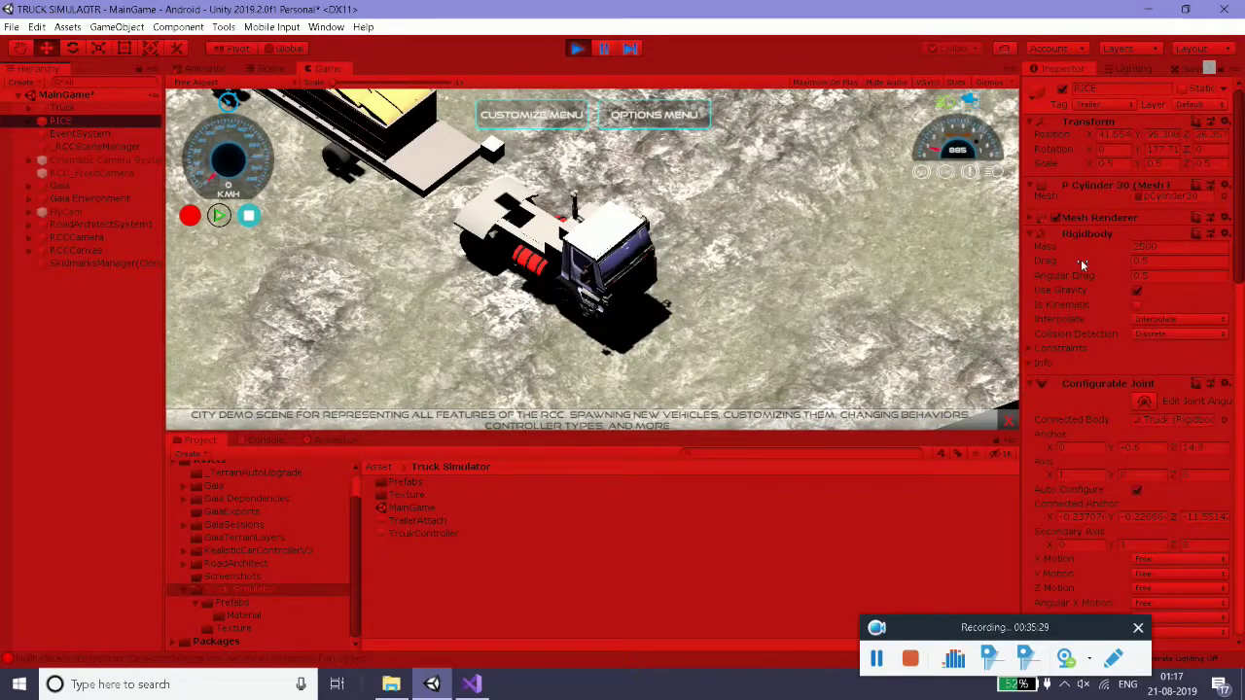
pyautogui.scroll(-5, 1076, 259)
pyautogui.click(676, 312)
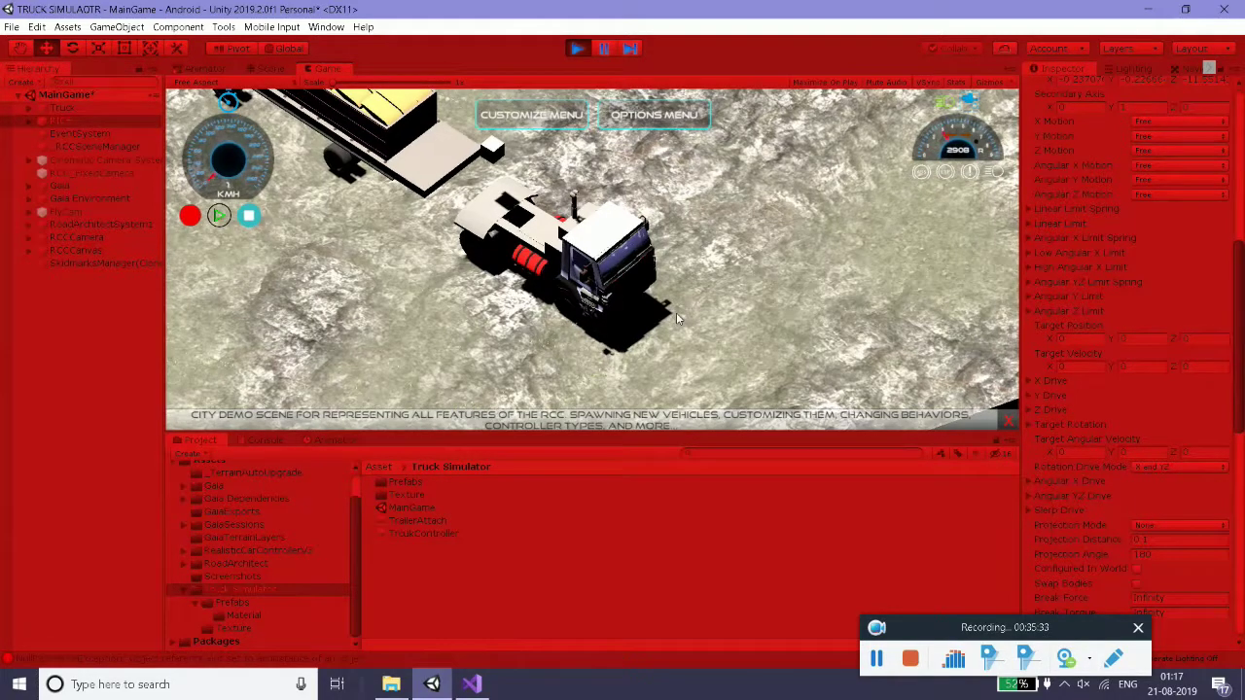
pyautogui.press('Down')
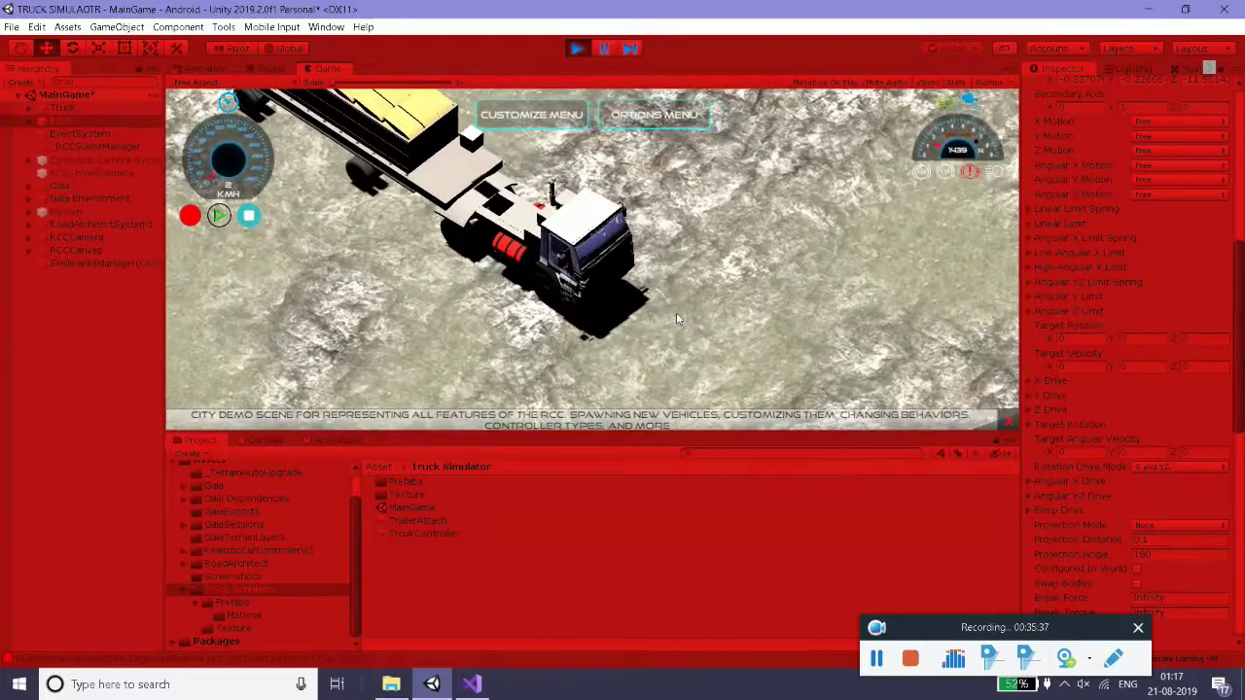
pyautogui.press('Down')
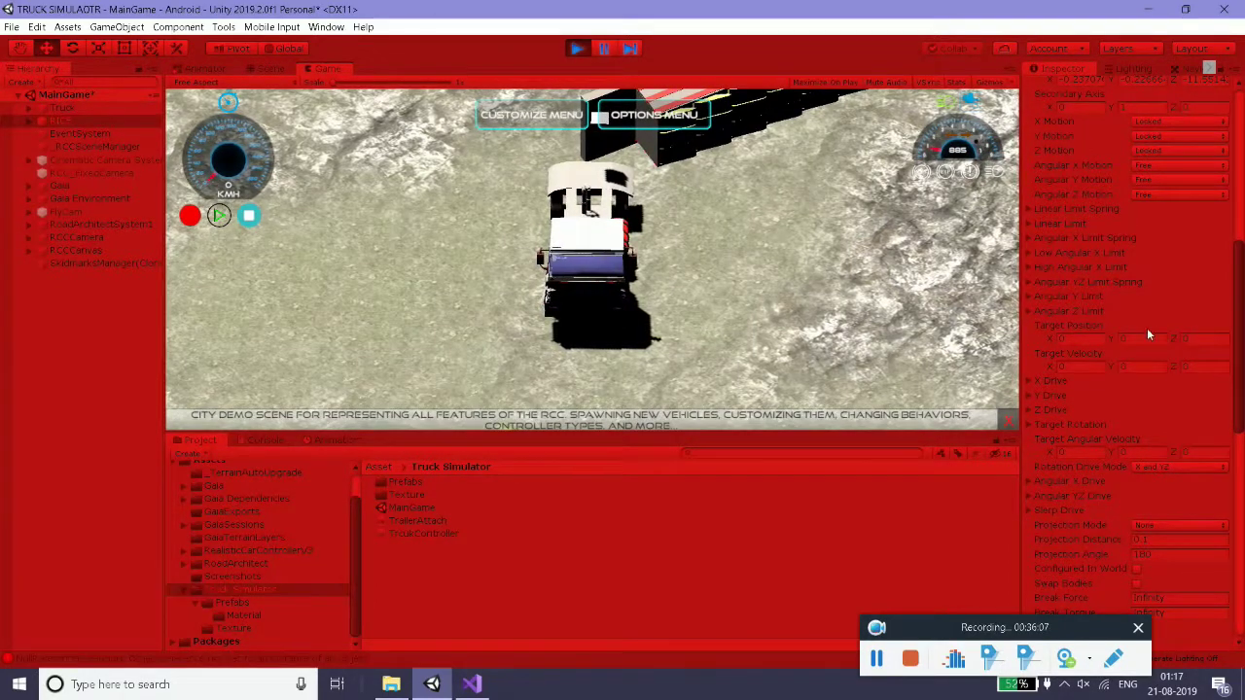
pyautogui.scroll(-5, 1146, 328)
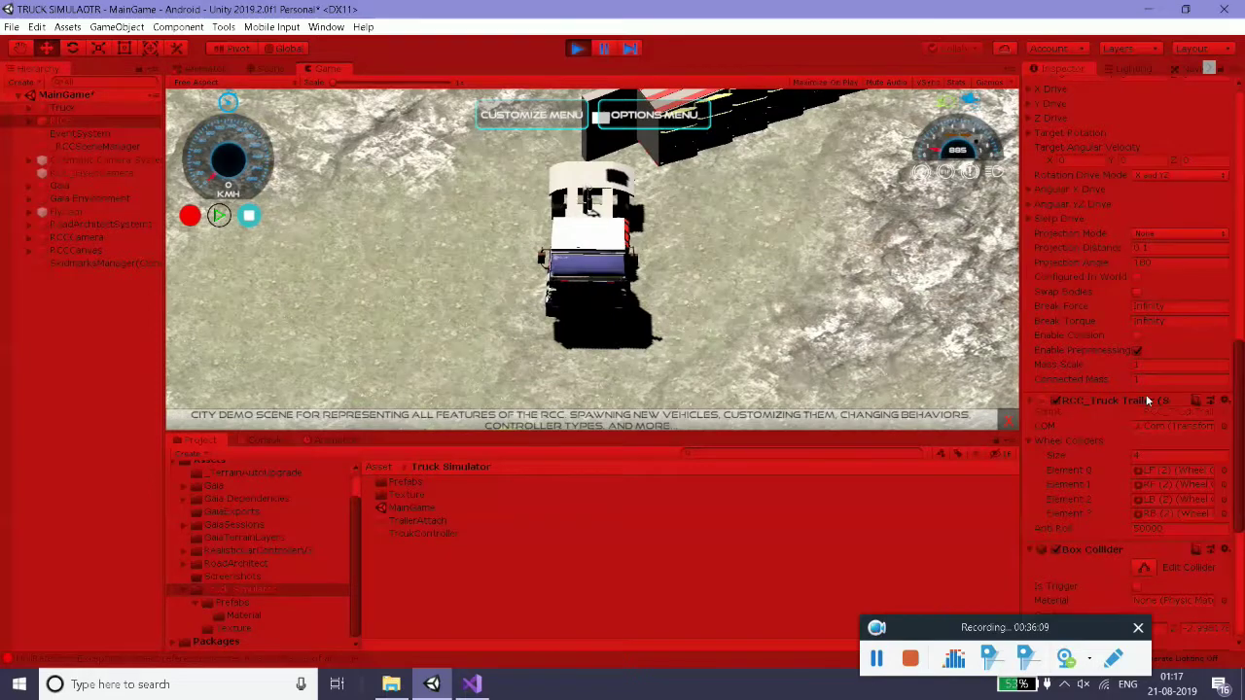
pyautogui.scroll(8, 1104, 292)
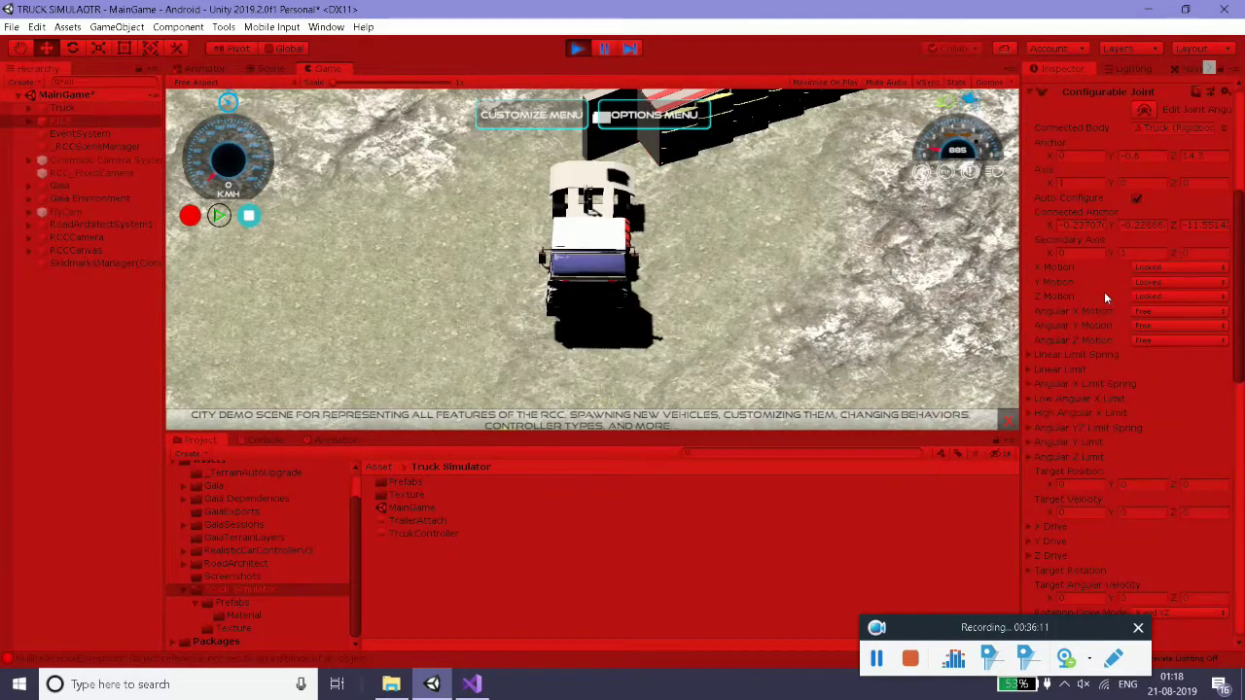
pyautogui.scroll(3, 1104, 291)
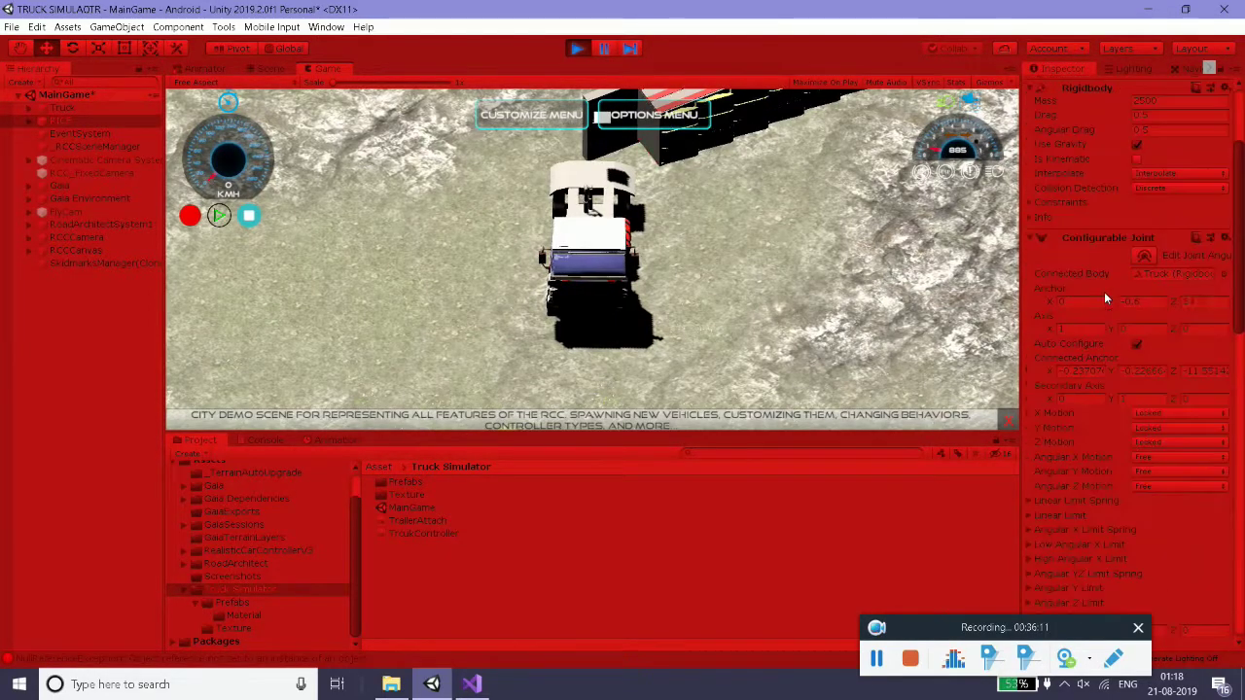
pyautogui.click(576, 48)
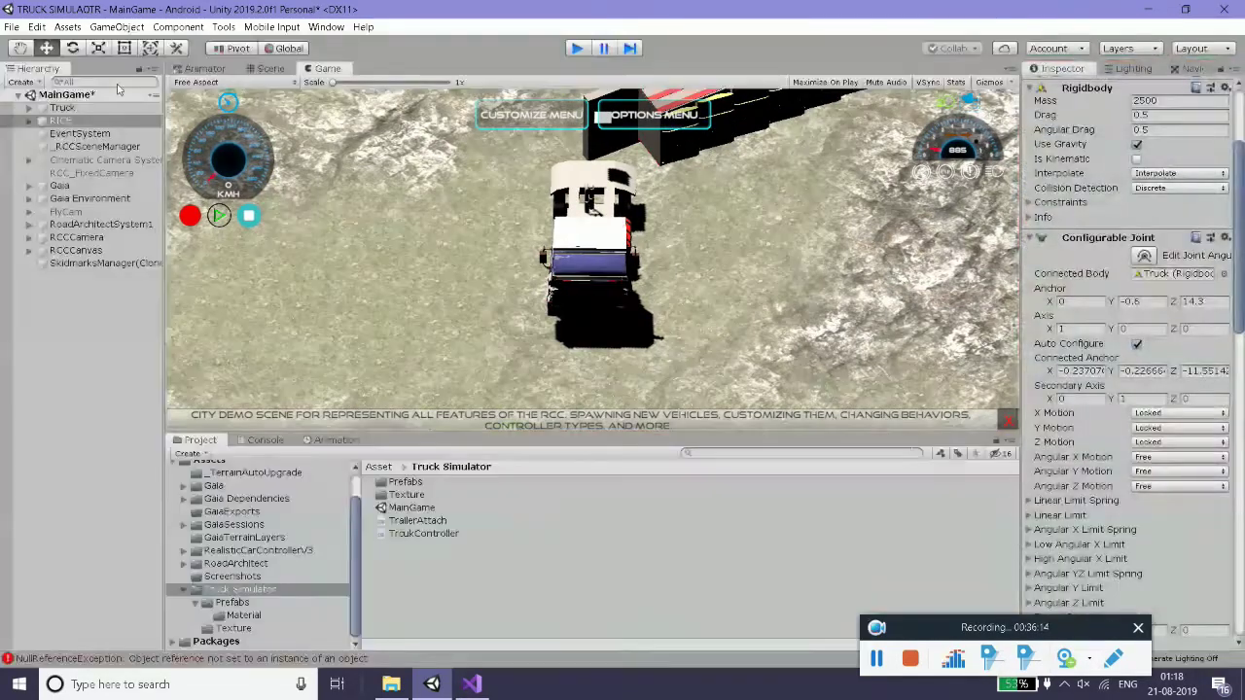
# - Parent RICE under Truck in the Hierarchy, collapse Truck, and start Play mode
pyautogui.doubleClick(61, 110)
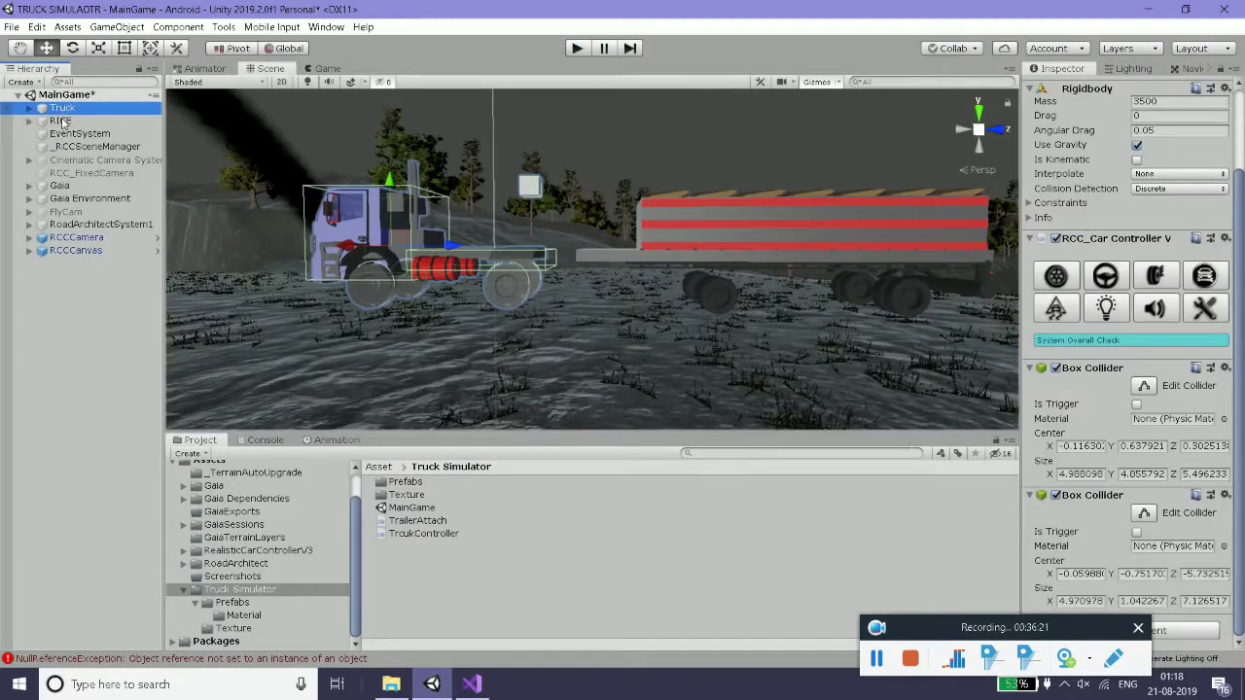
pyautogui.click(60, 121)
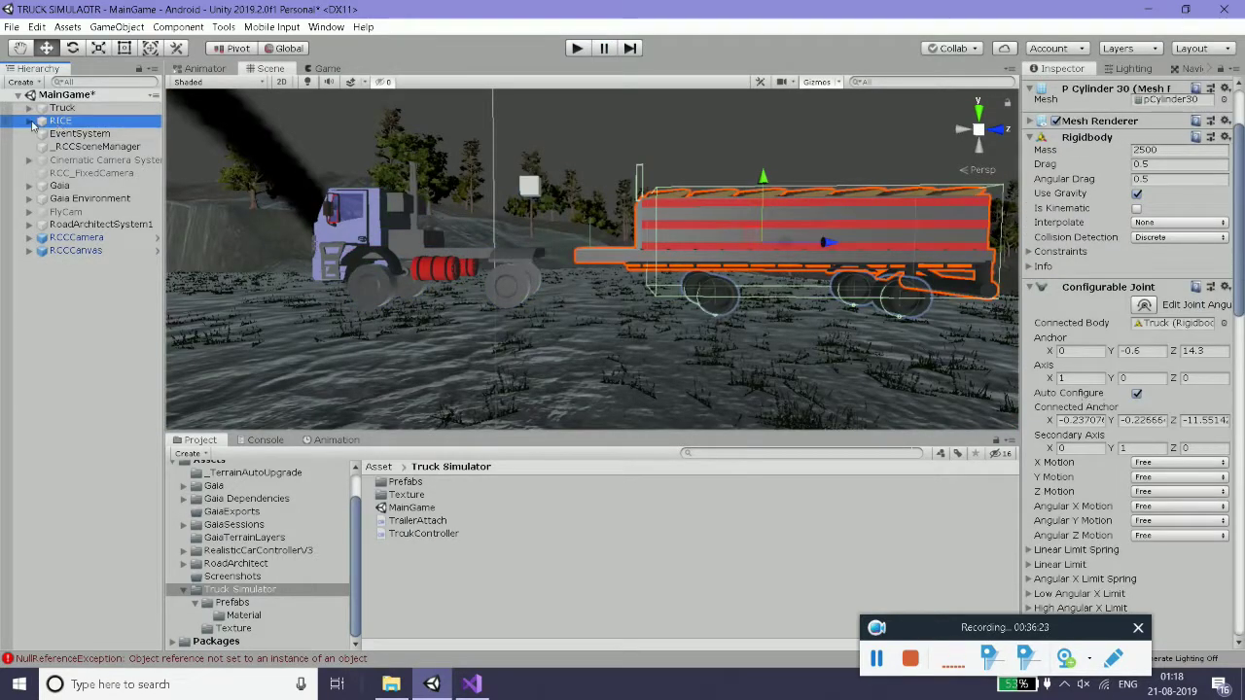
pyautogui.moveTo(52, 125); pyautogui.dragTo(62, 109)
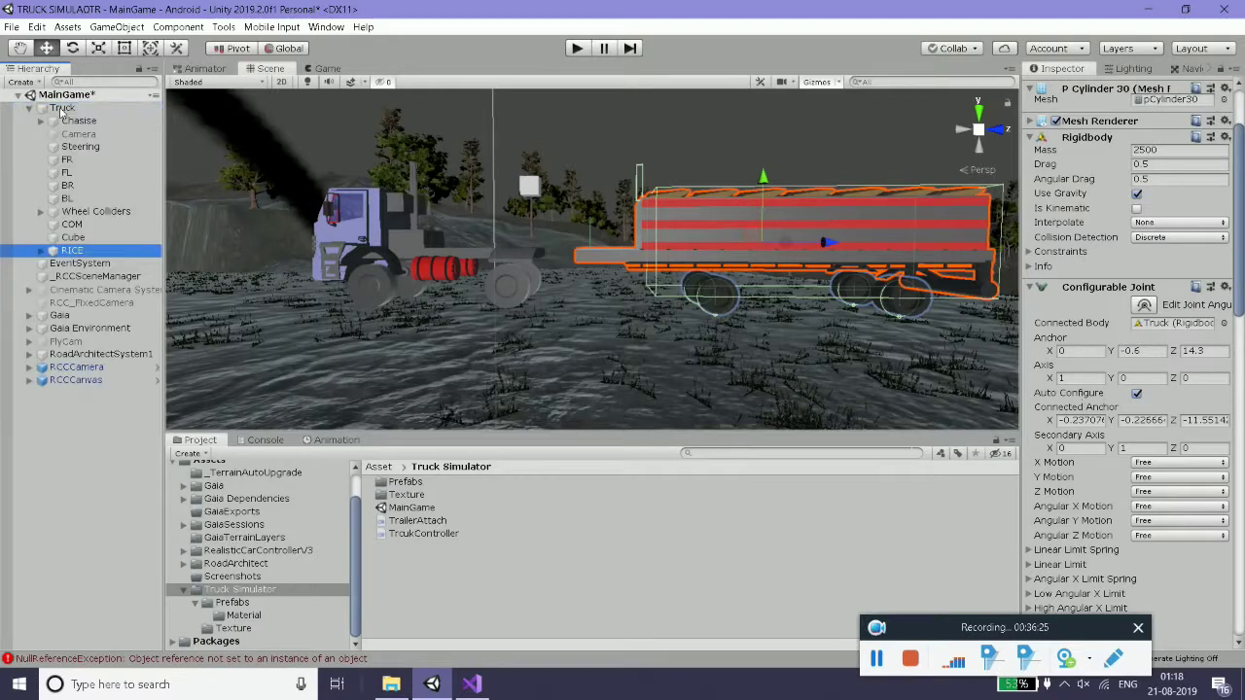
pyautogui.click(27, 110)
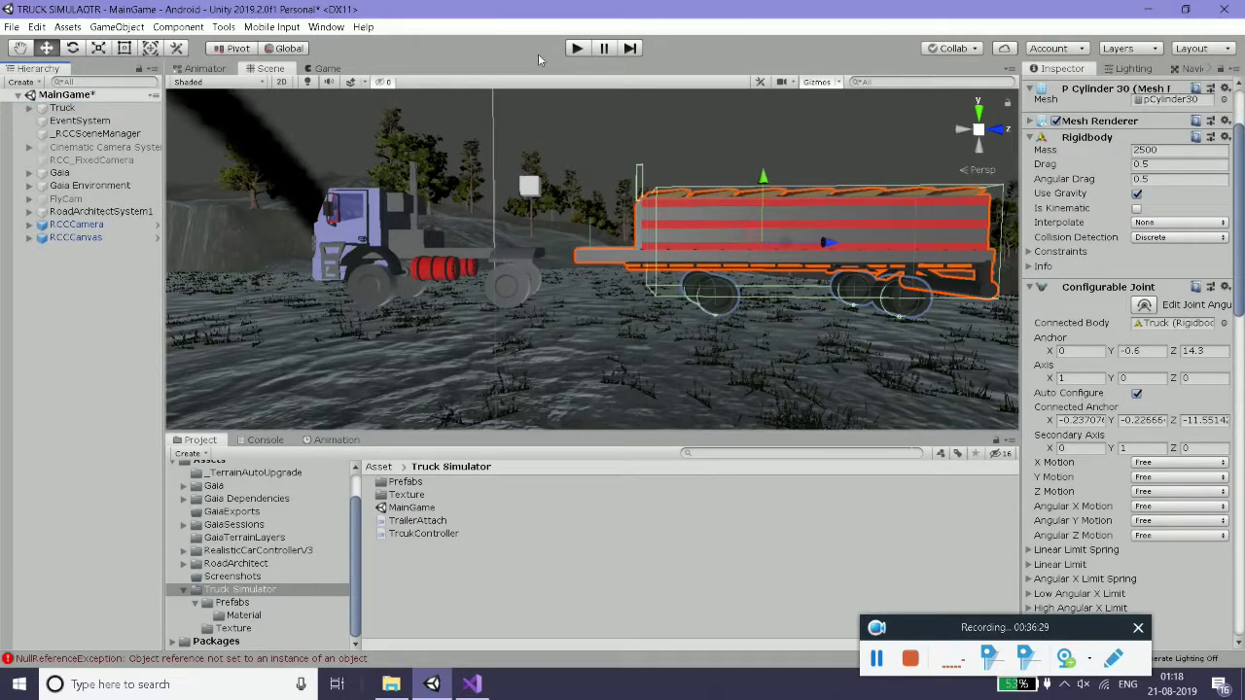
pyautogui.click(575, 48)
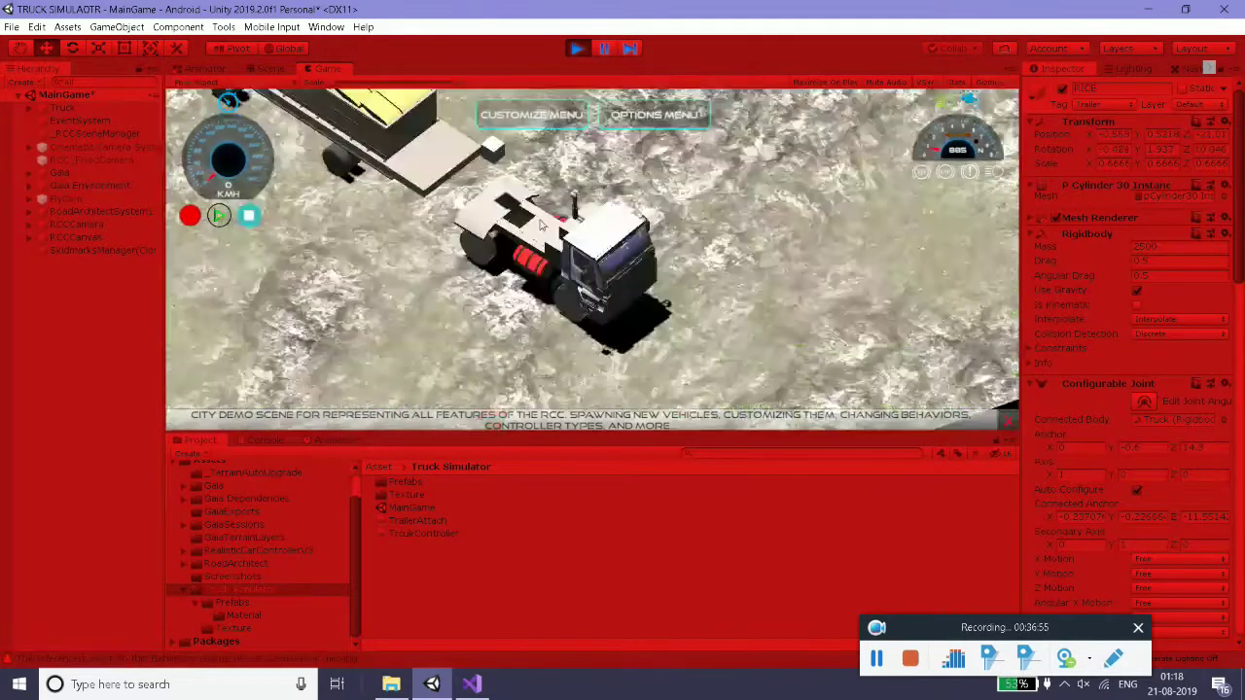
# - Throttle the truck forward in the running game with RICE parented to it
pyautogui.press('Up')
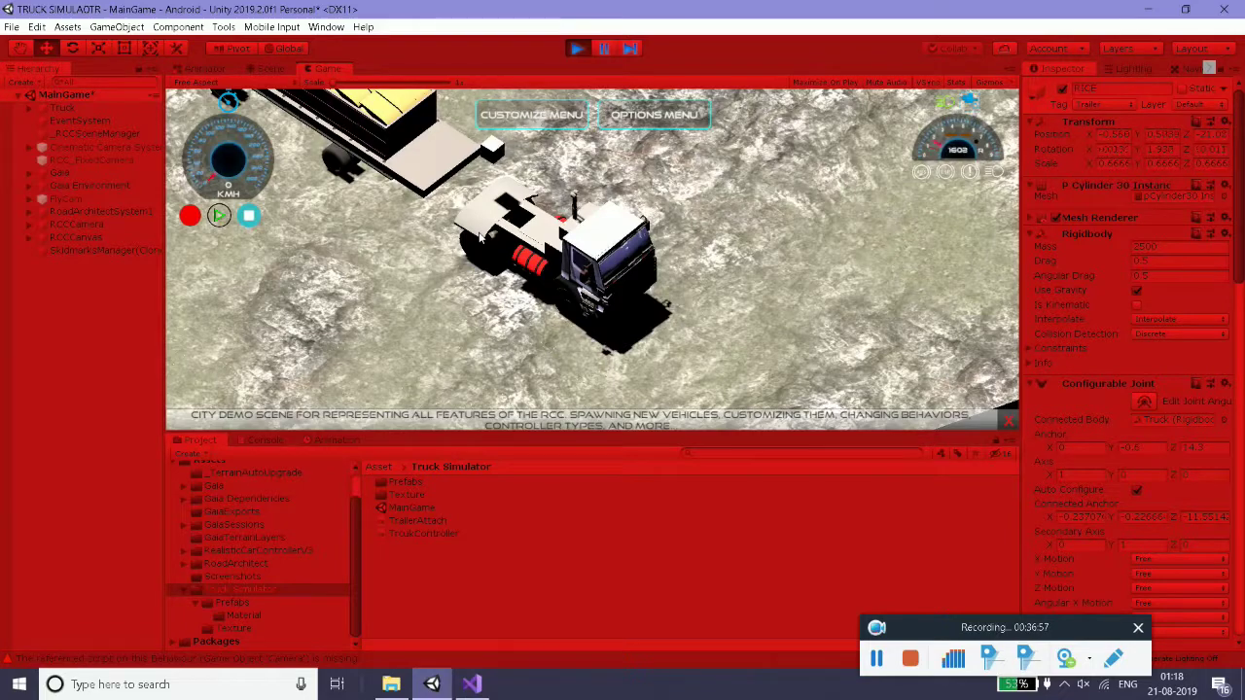
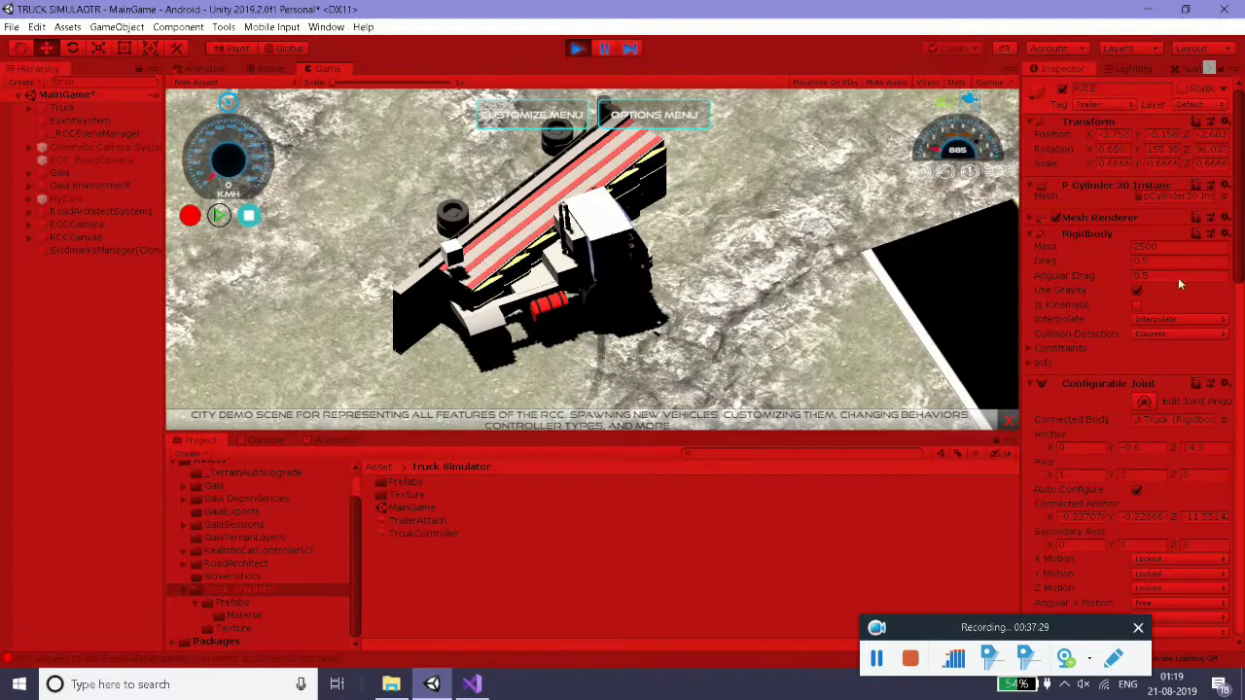
# - Stop the running test game and clear the console messages
pyautogui.scroll(-3, 1152, 342)
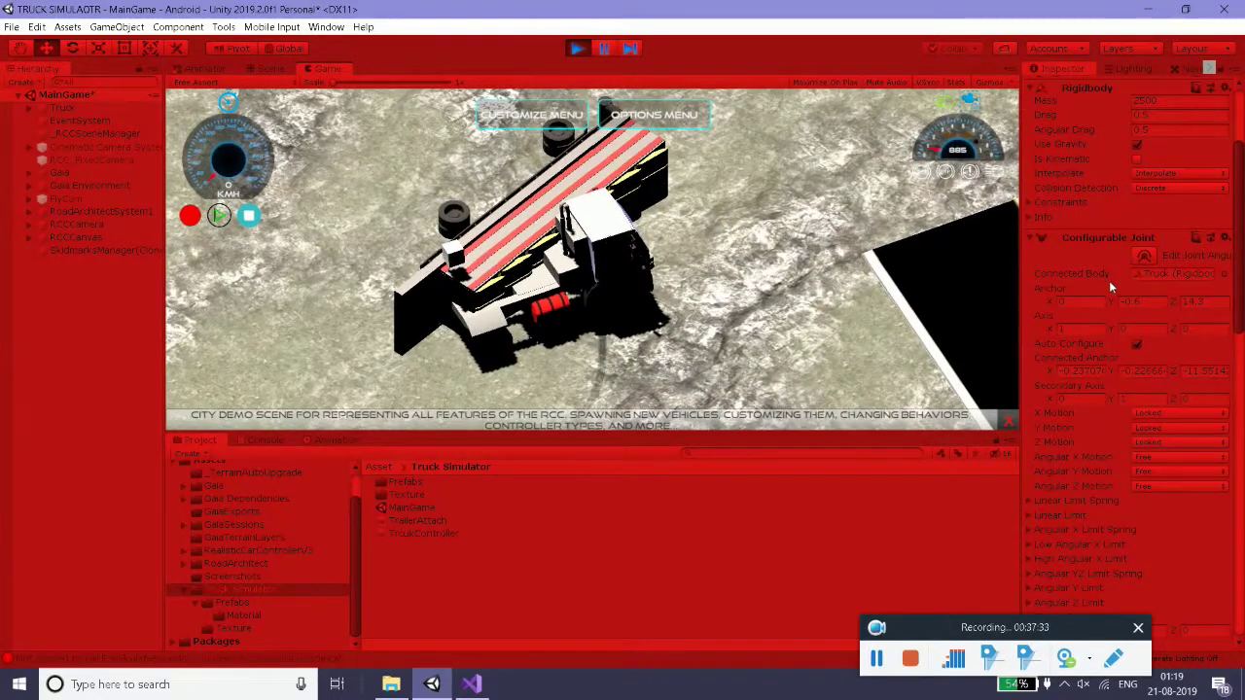
pyautogui.scroll(-3, 1109, 281)
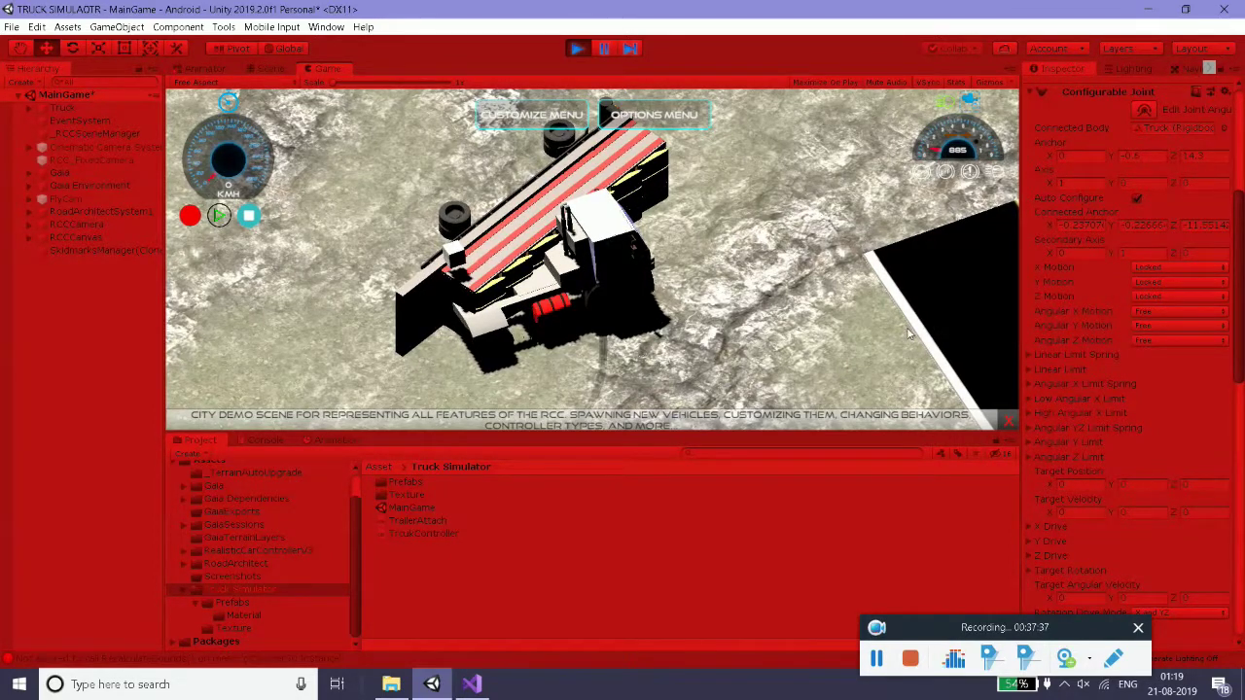
pyautogui.click(576, 49)
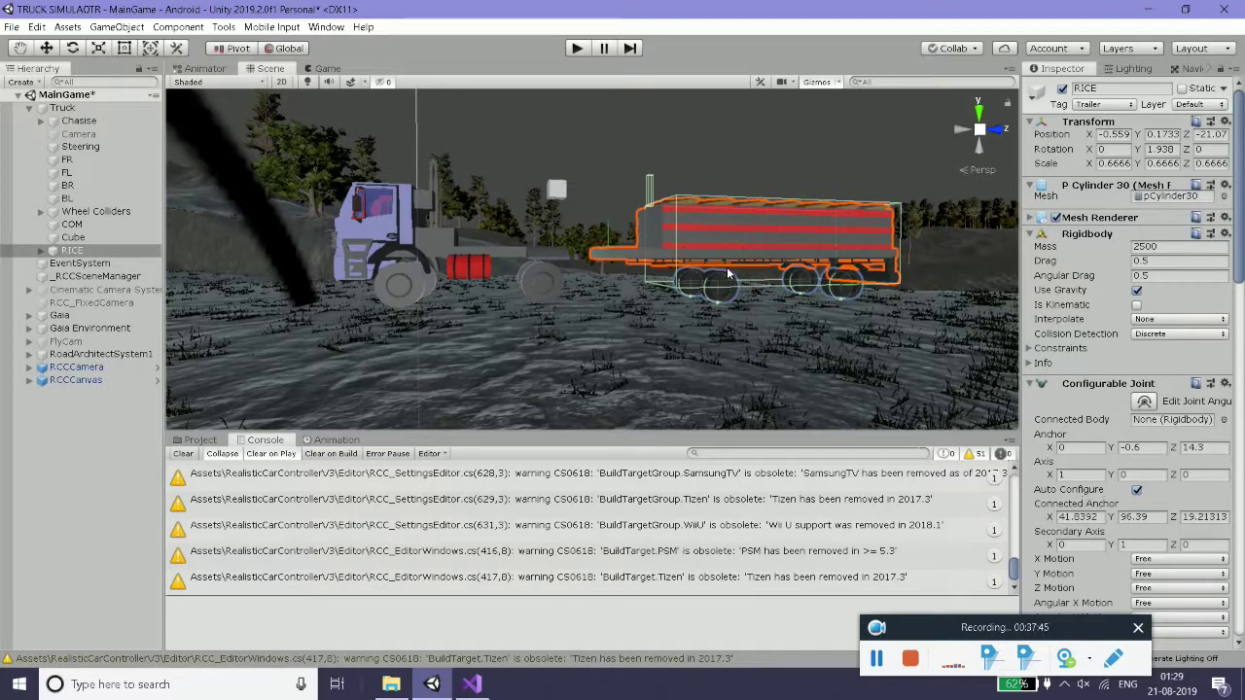
pyautogui.click(202, 442)
pyautogui.click(263, 442)
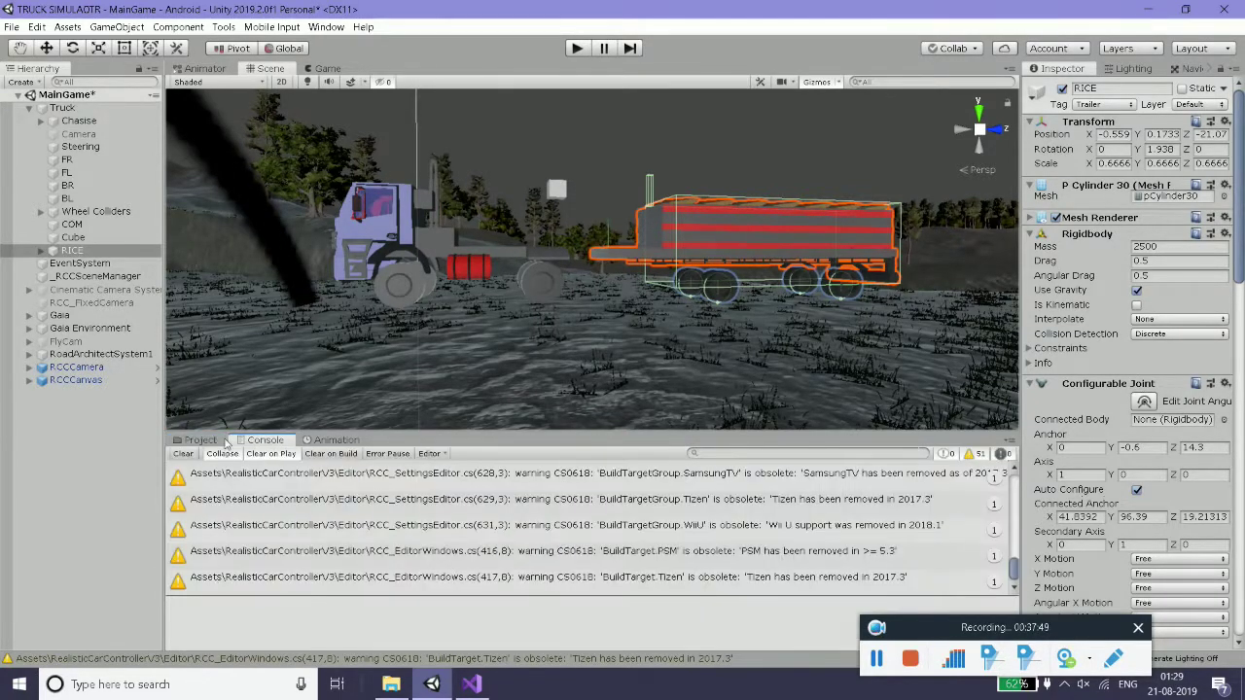
pyautogui.click(183, 454)
# - Show the Truck Simulator Prefabs folder and review the RICE trailer's Rigidbody, joint and wheel colliders
pyautogui.click(198, 441)
pyautogui.click(72, 251)
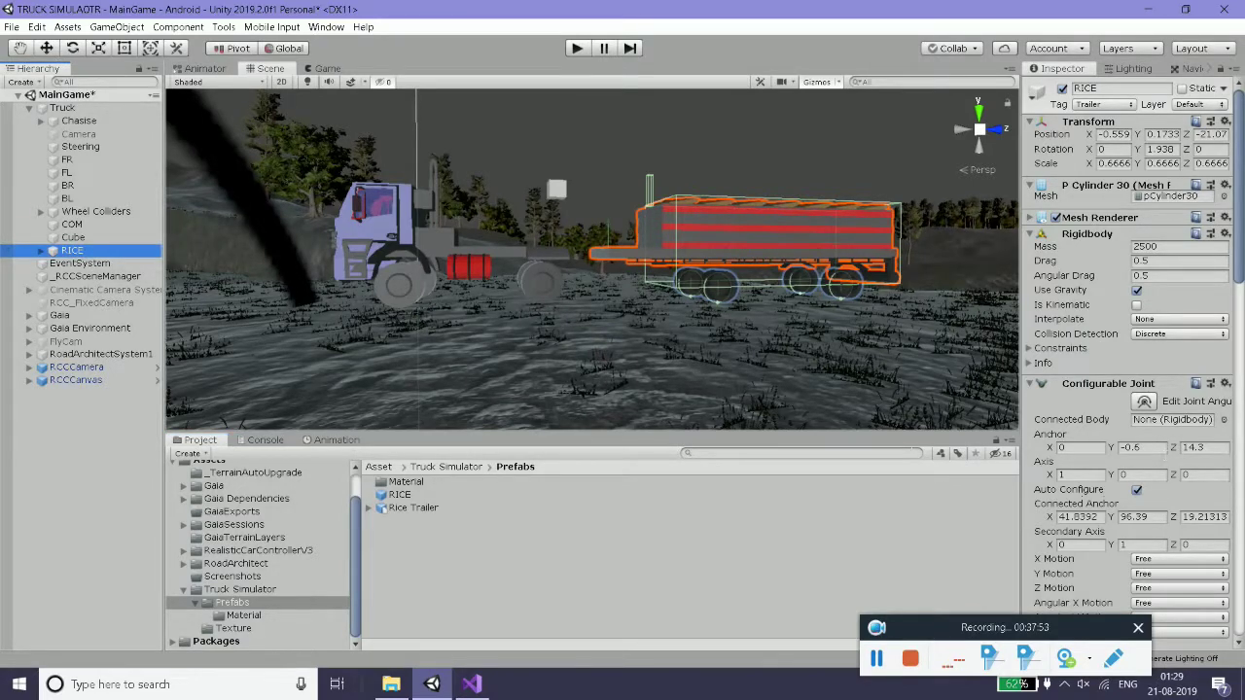
pyautogui.scroll(-3, 1174, 304)
pyautogui.scroll(-5, 1173, 305)
pyautogui.scroll(-5, 1174, 304)
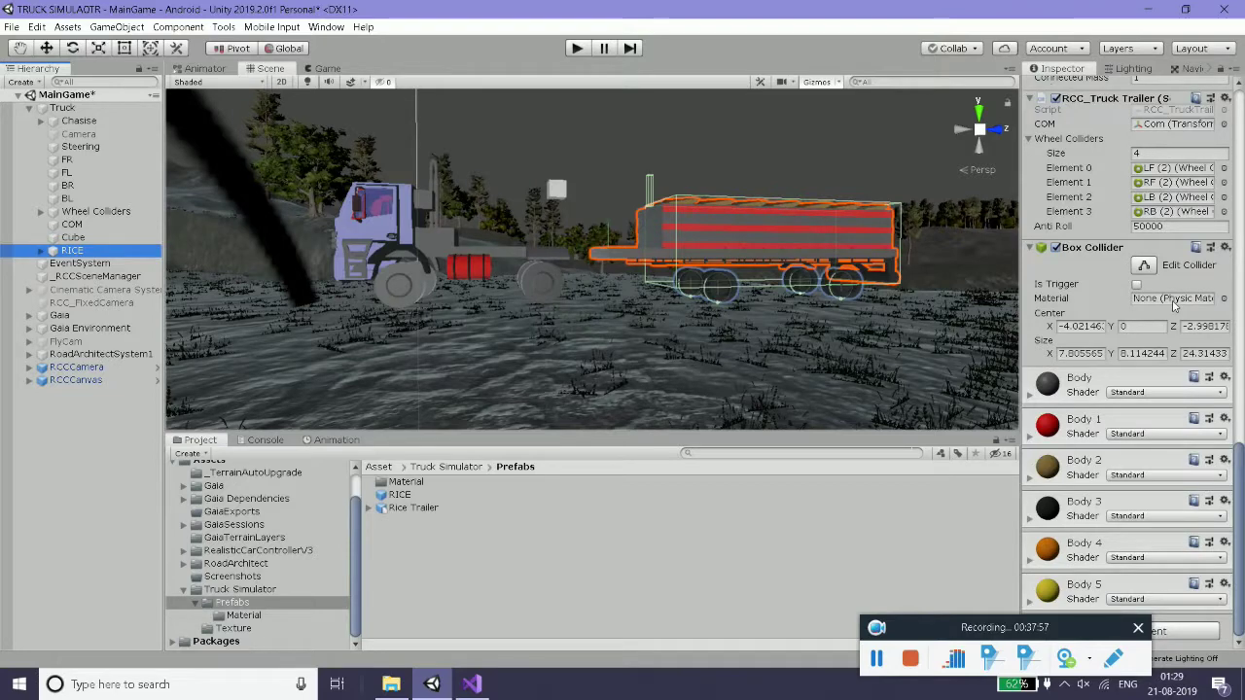
pyautogui.moveTo(1238, 505); pyautogui.dragTo(1228, 286)
pyautogui.scroll(-8, 1227, 286)
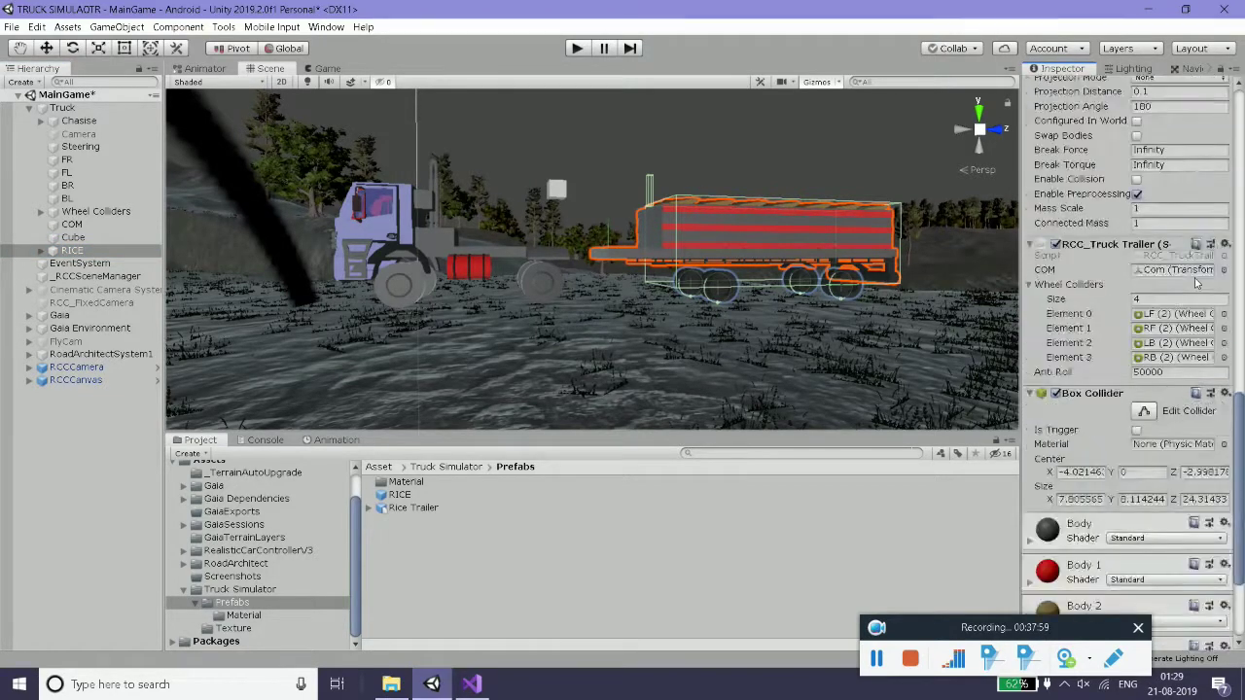
pyautogui.scroll(5, 1211, 284)
pyautogui.scroll(2, 1197, 283)
pyautogui.scroll(6, 1194, 277)
pyautogui.scroll(-8, 1194, 277)
pyautogui.scroll(6, 1194, 281)
pyautogui.scroll(2, 1196, 283)
pyautogui.scroll(3, 1196, 283)
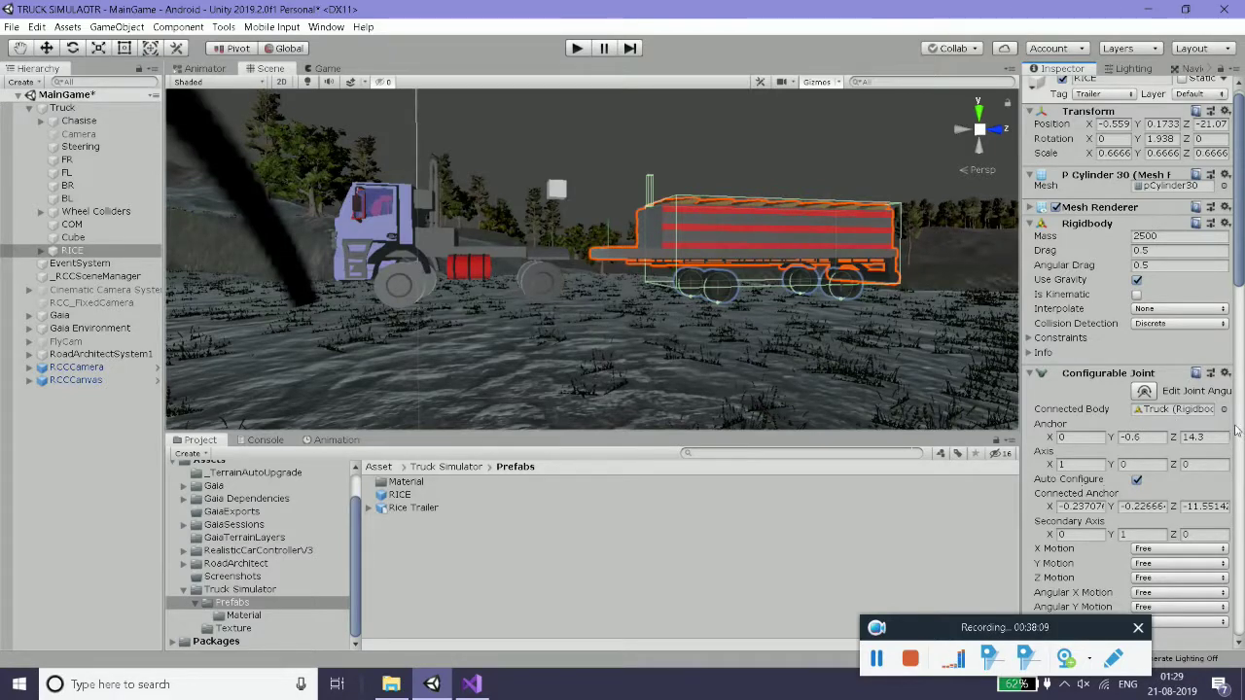
# - Set the RICE Configurable Joint's Connected Body to None
pyautogui.click(1225, 410)
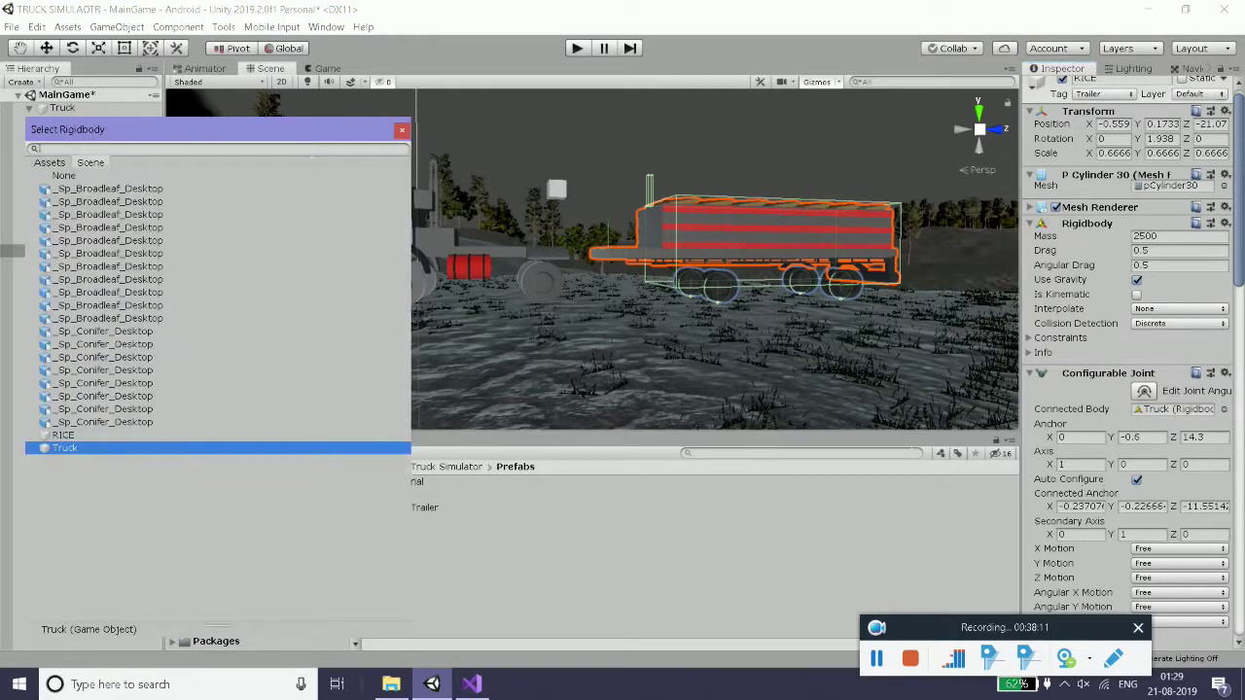
pyautogui.doubleClick(75, 176)
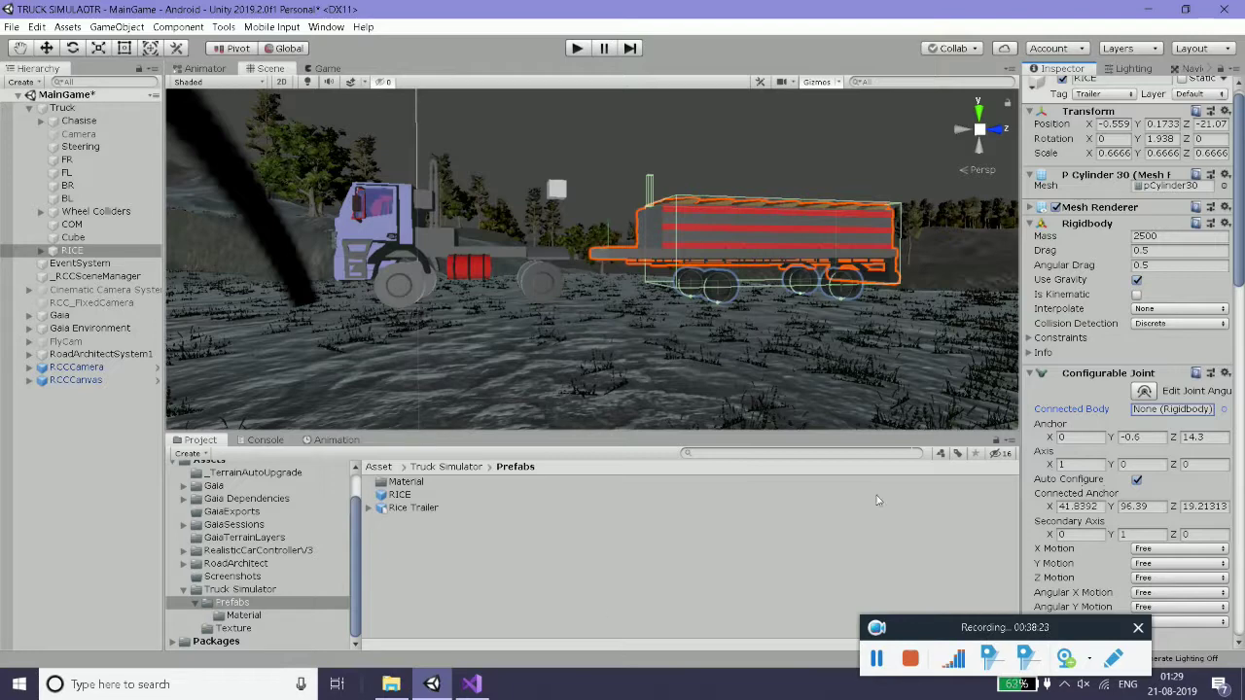
pyautogui.click(471, 684)
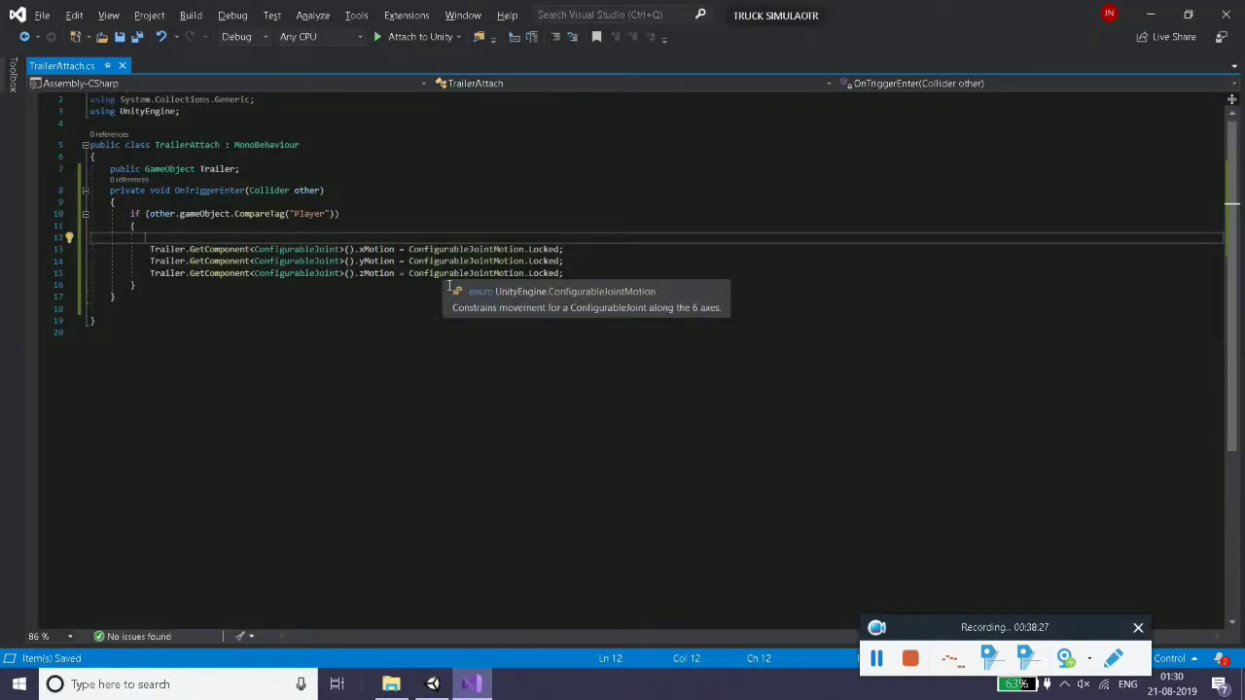
# - On line 12, write Trailer.GetComponent<ConfigurableJoint>().connectedBody using autocomplete
pyautogui.write('tra')
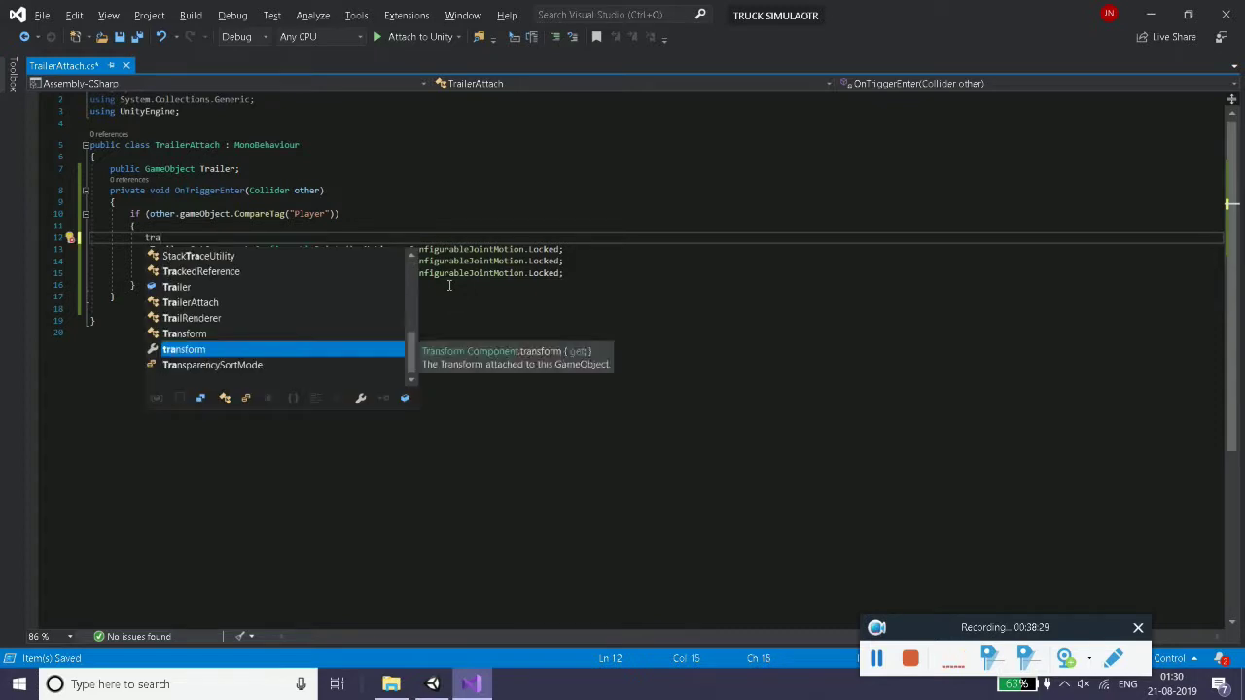
pyautogui.press('Up')
pyautogui.press('Up')
pyautogui.press('Up')
pyautogui.press('Up')
pyautogui.write('.')
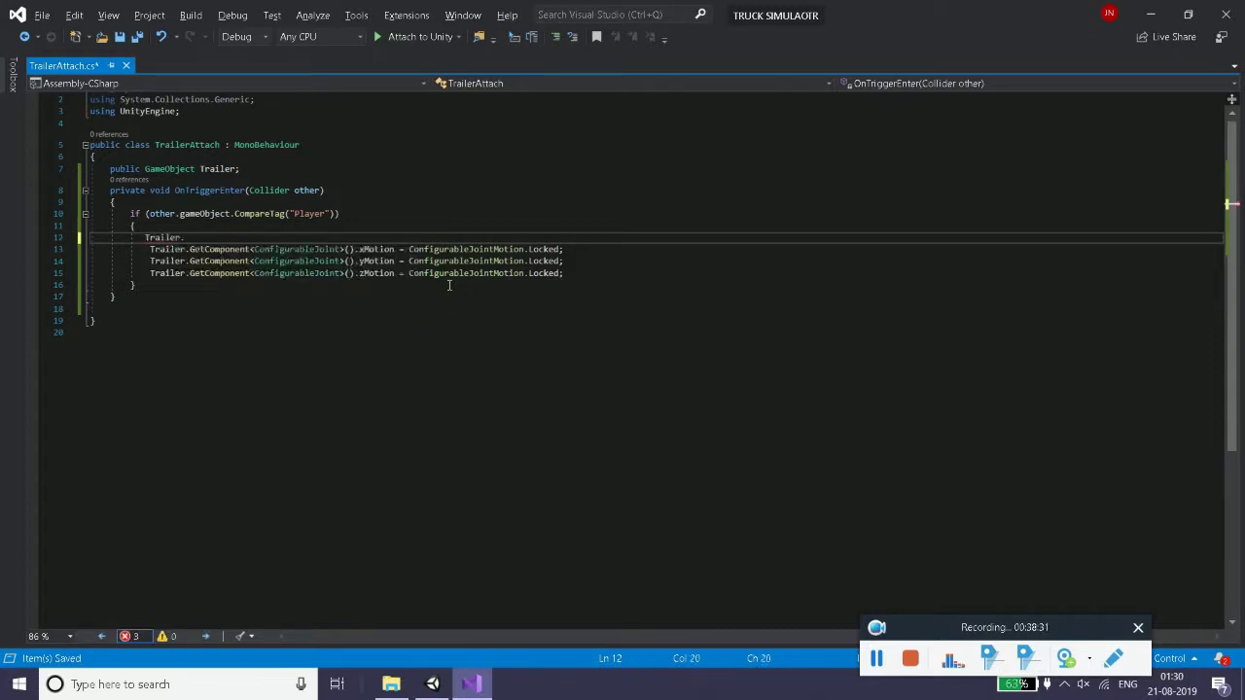
pyautogui.write('g')
pyautogui.press('Down')
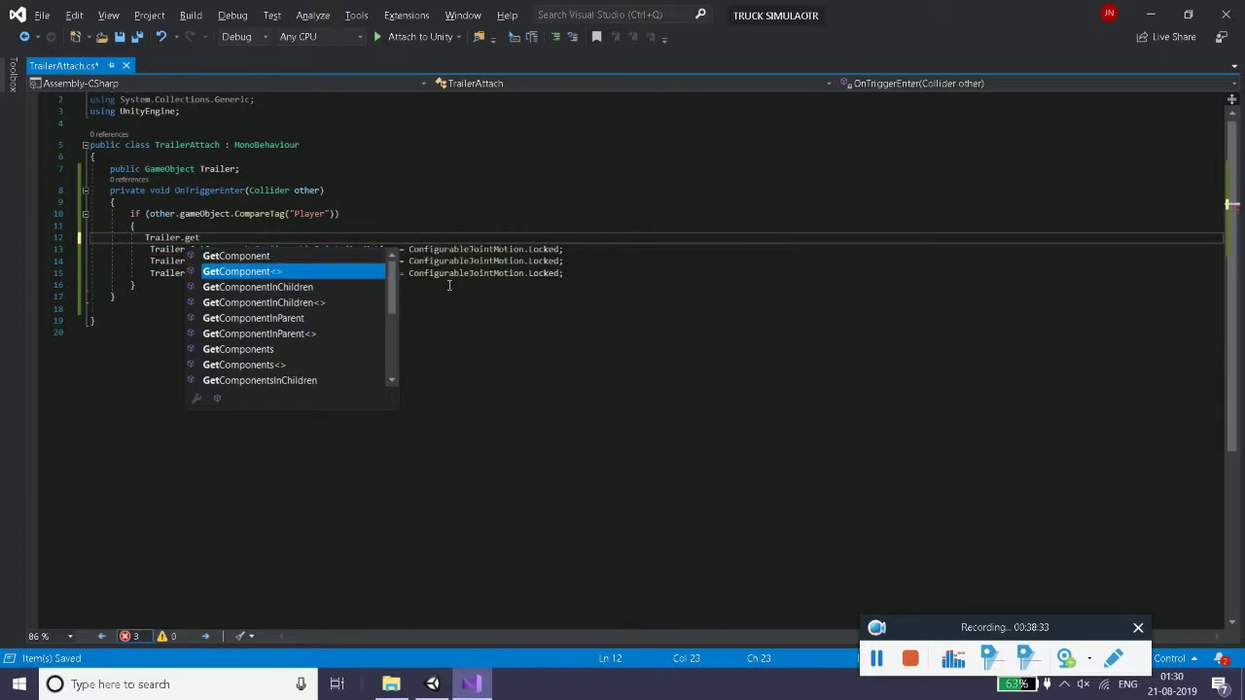
pyautogui.press('Tab')
pyautogui.press('Left')
pyautogui.write('c')
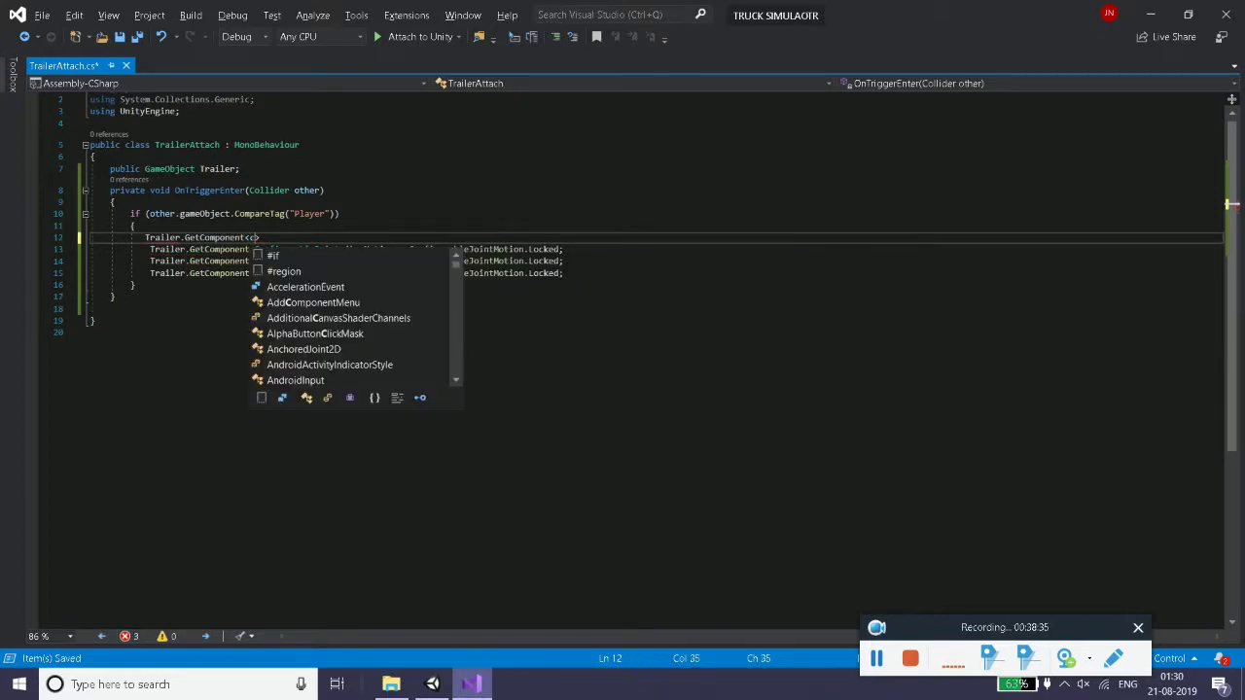
pyautogui.write('onf')
pyautogui.write('>')
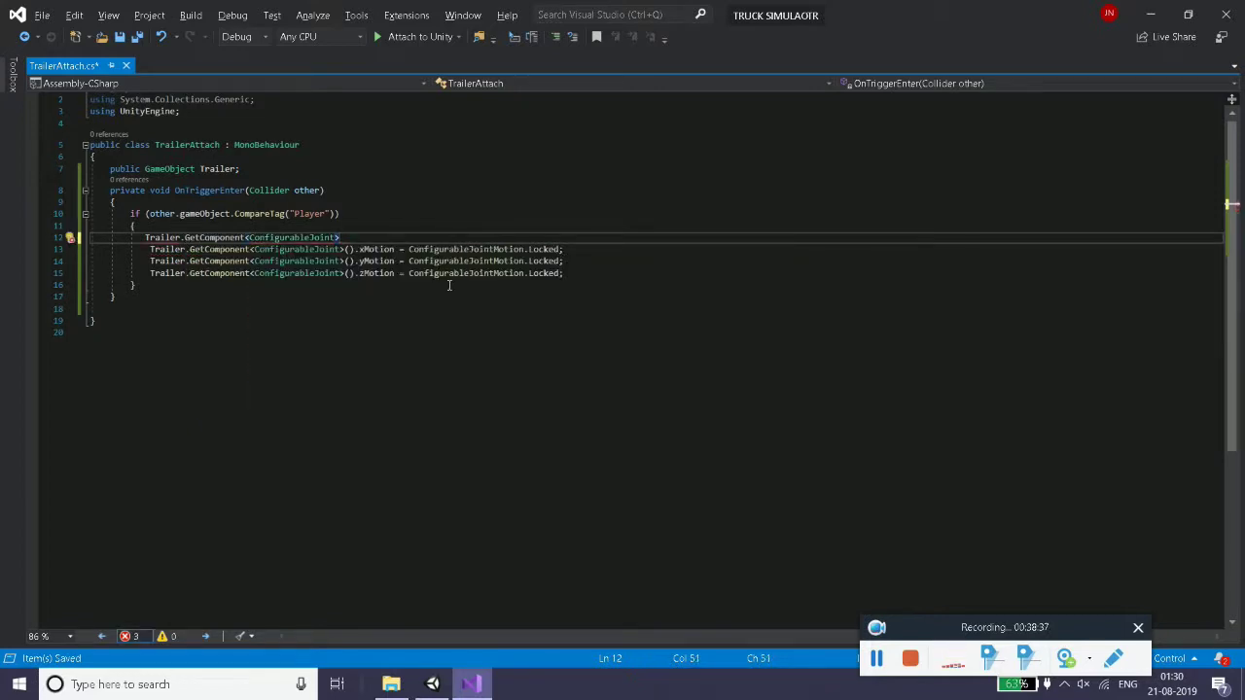
pyautogui.write('().')
pyautogui.scroll(-5, 443, 278)
pyautogui.write('con')
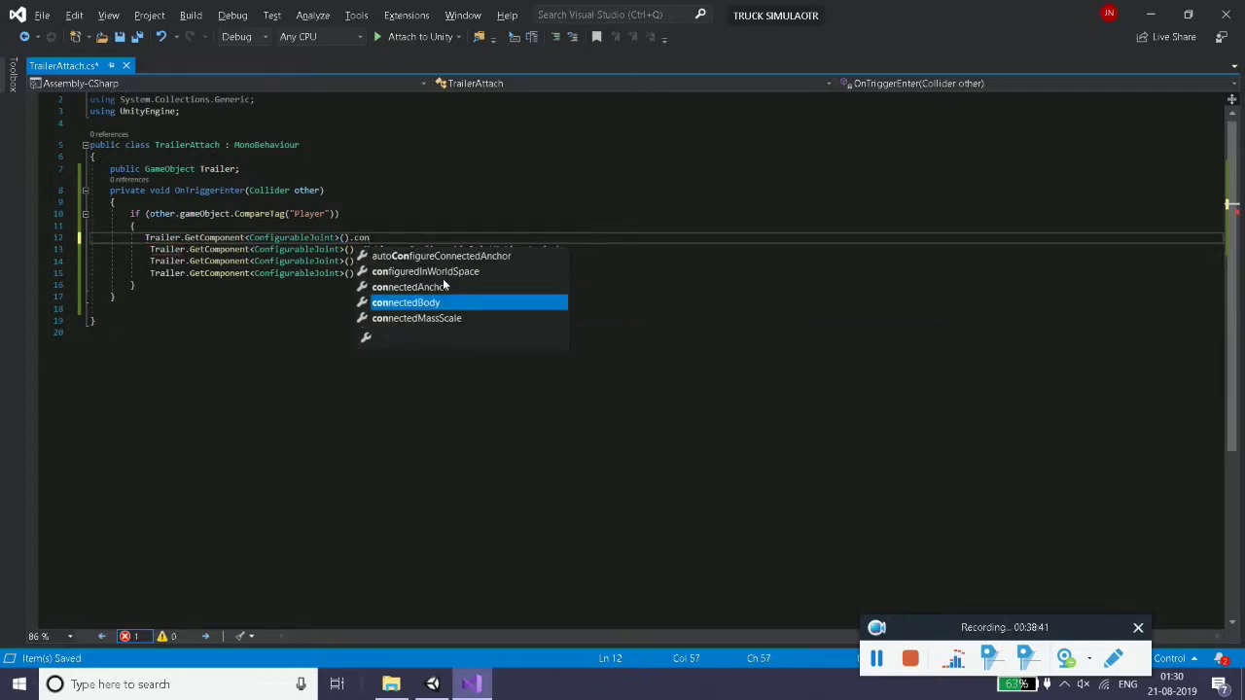
pyautogui.press('Tab')
# - Assign it other.GetComponentInParent<Rigidbody>(), save the script and return to Unity
pyautogui.write('= ')
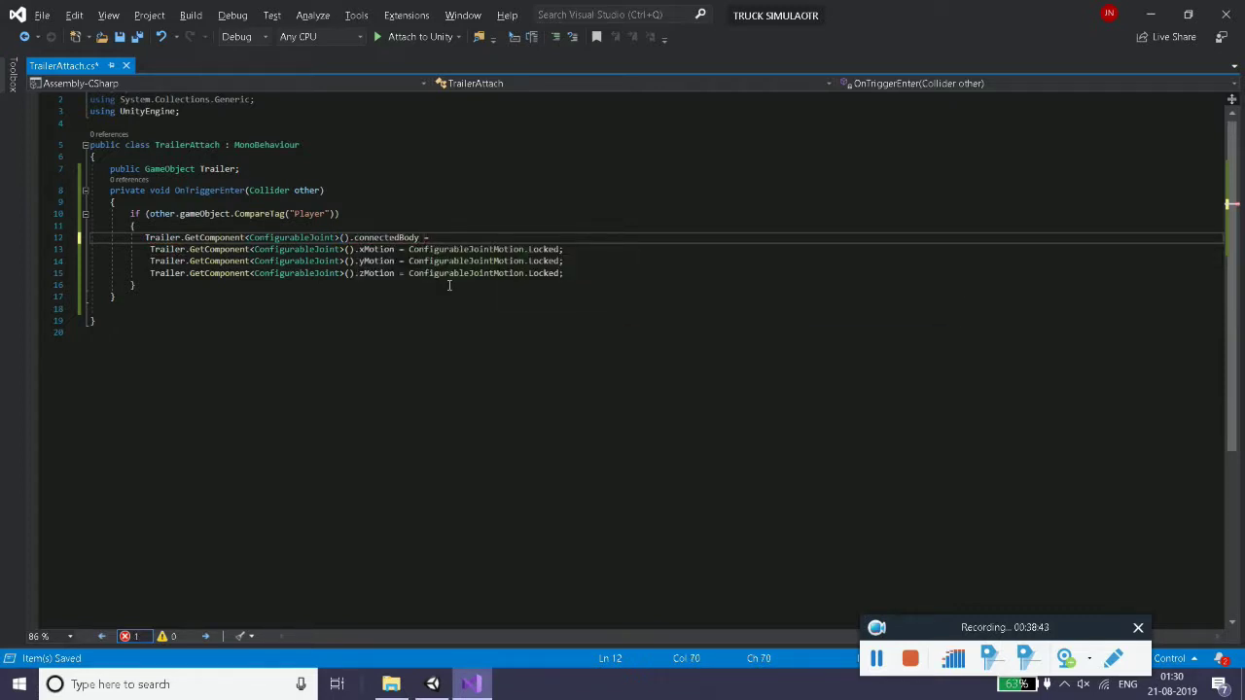
pyautogui.write('ot')
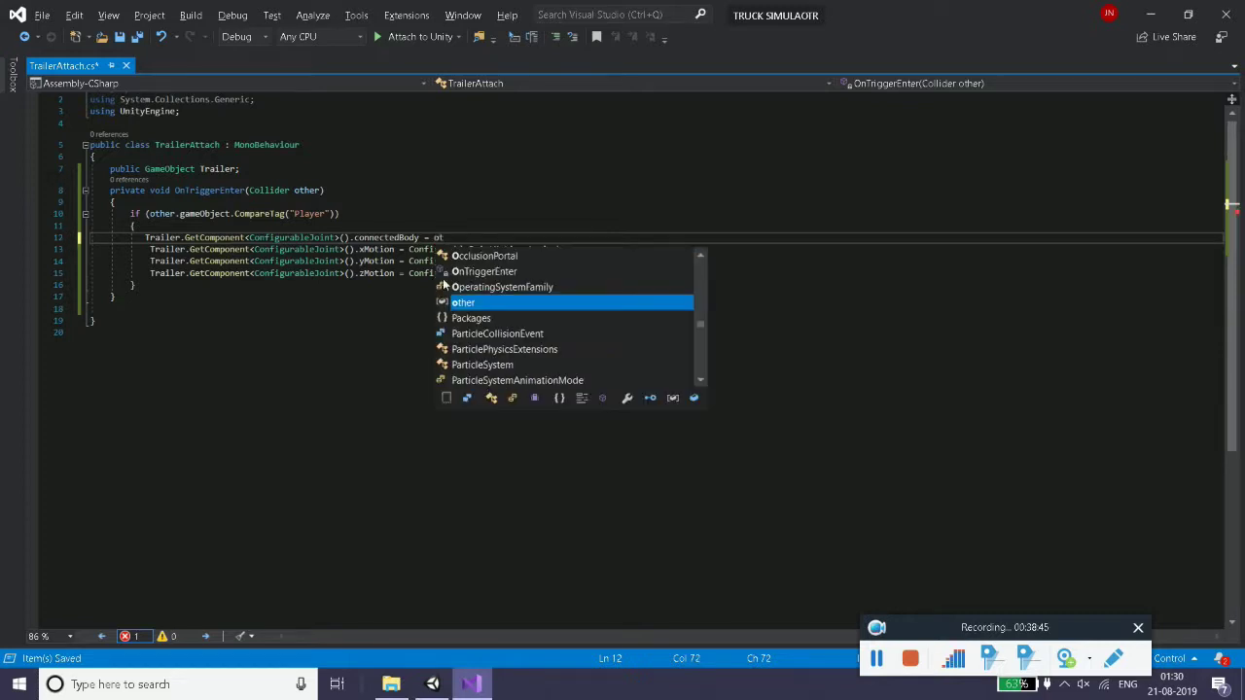
pyautogui.write('her.')
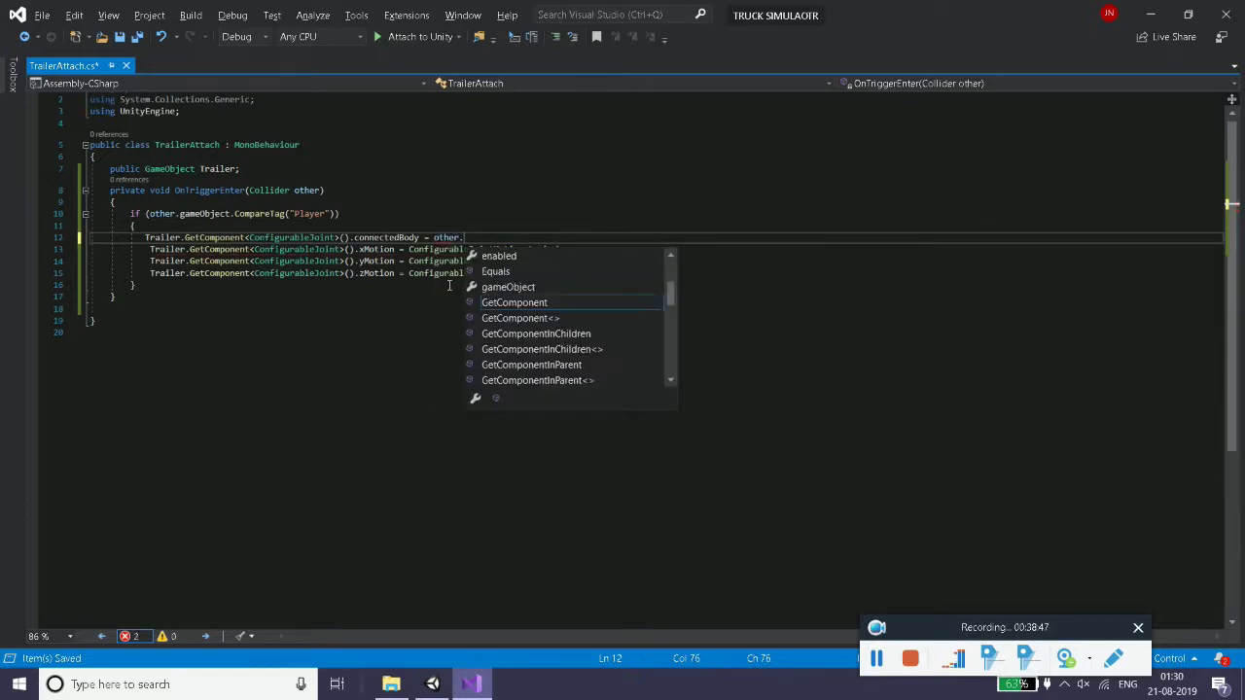
pyautogui.write('get')
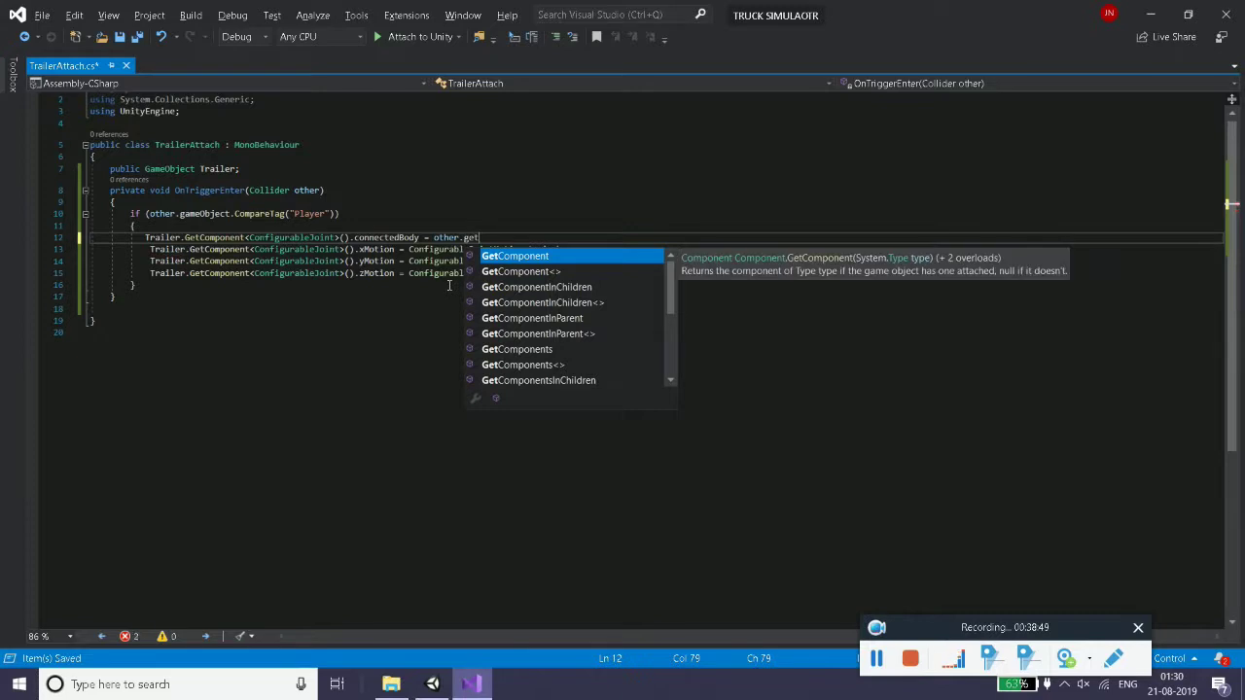
pyautogui.doubleClick(561, 334)
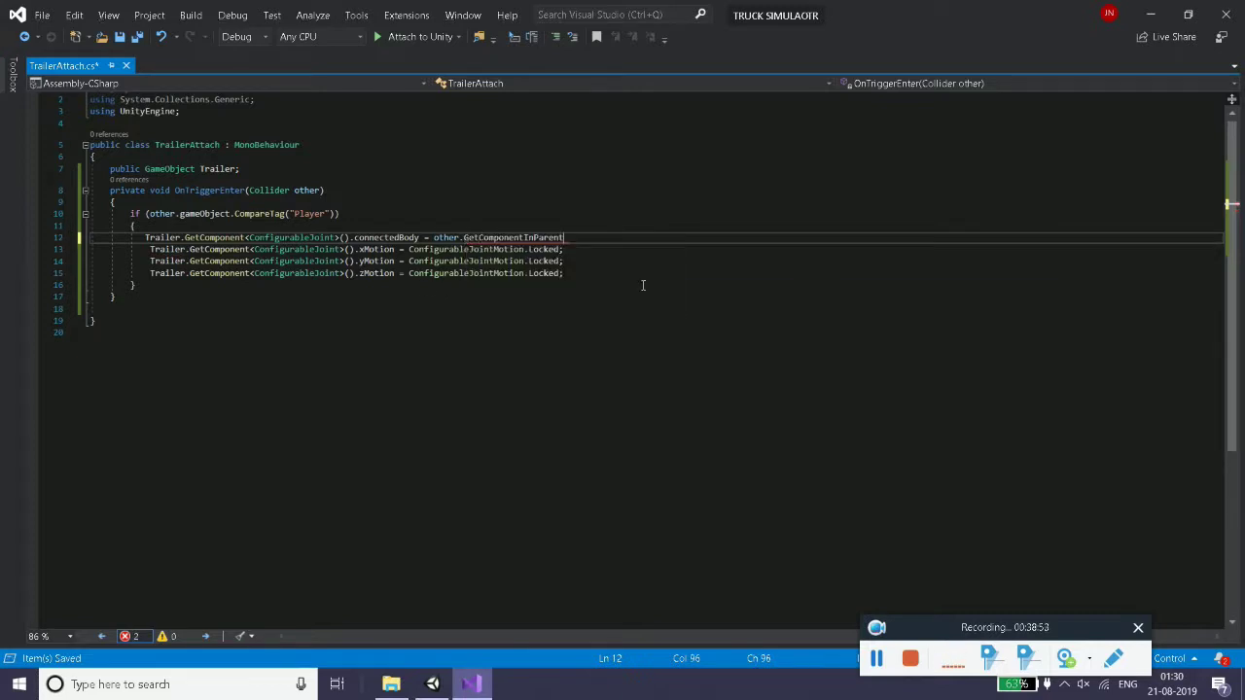
pyautogui.write('<>')
pyautogui.hotkey('alt', 'Tab')
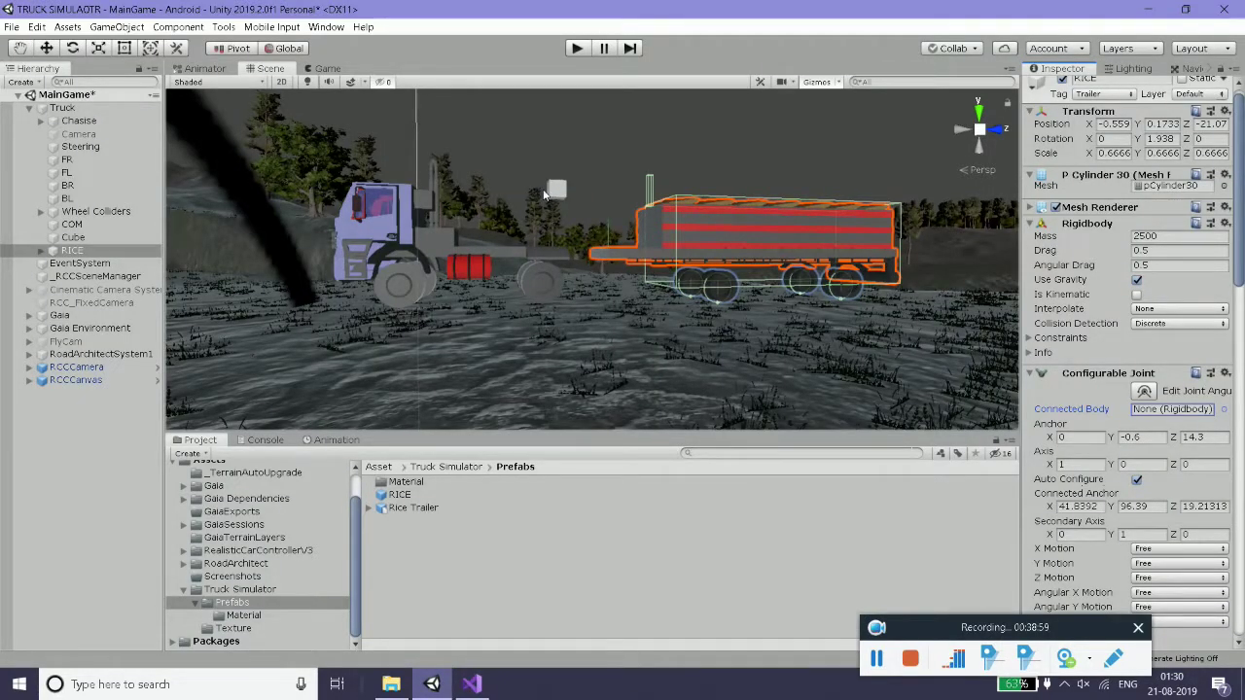
pyautogui.hotkey('alt', 'Tab')
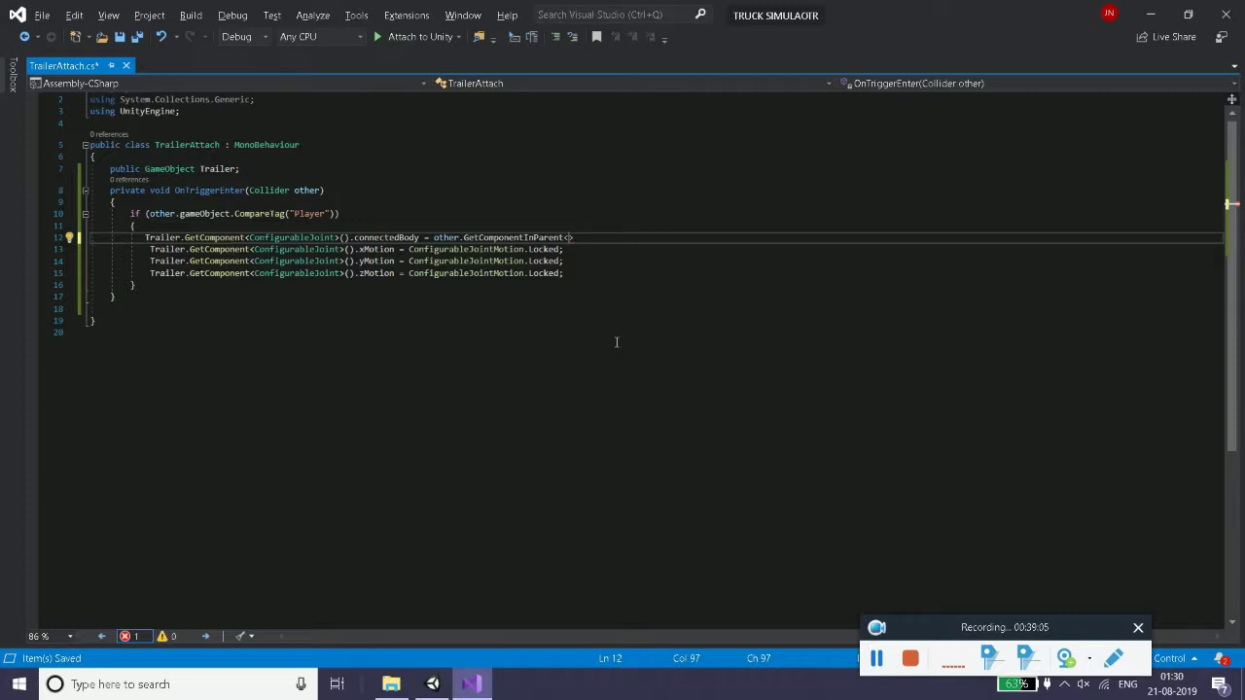
pyautogui.write('idbody')
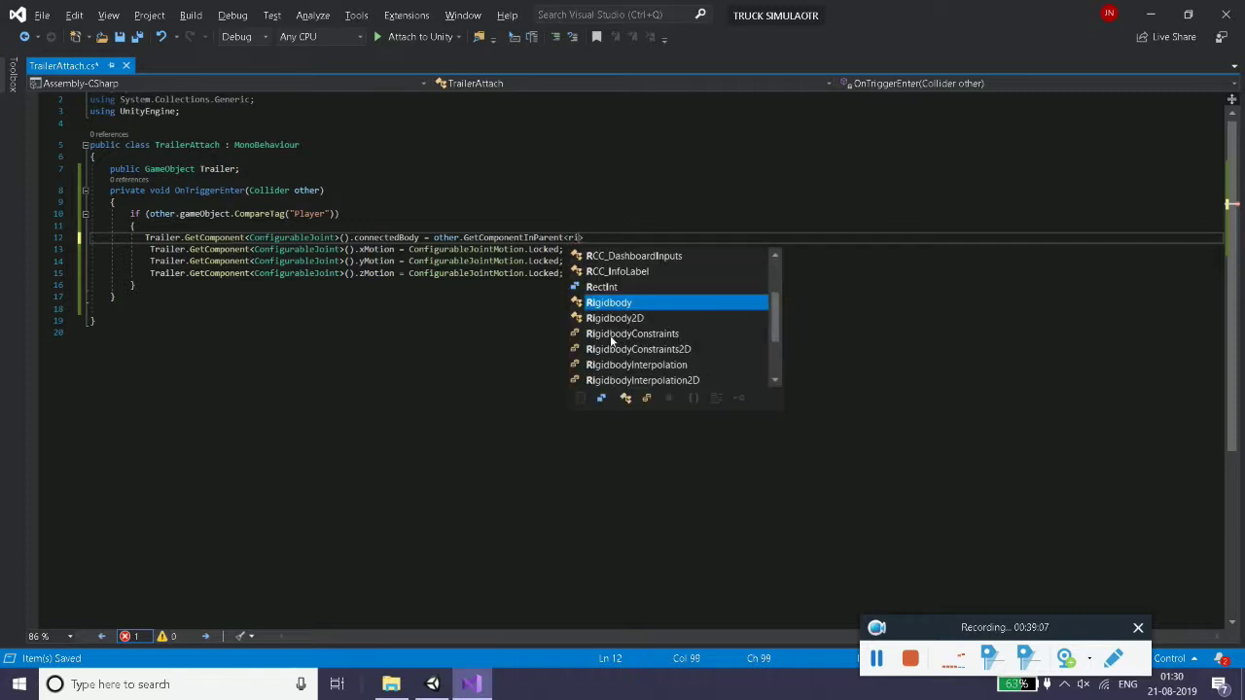
pyautogui.write('>();')
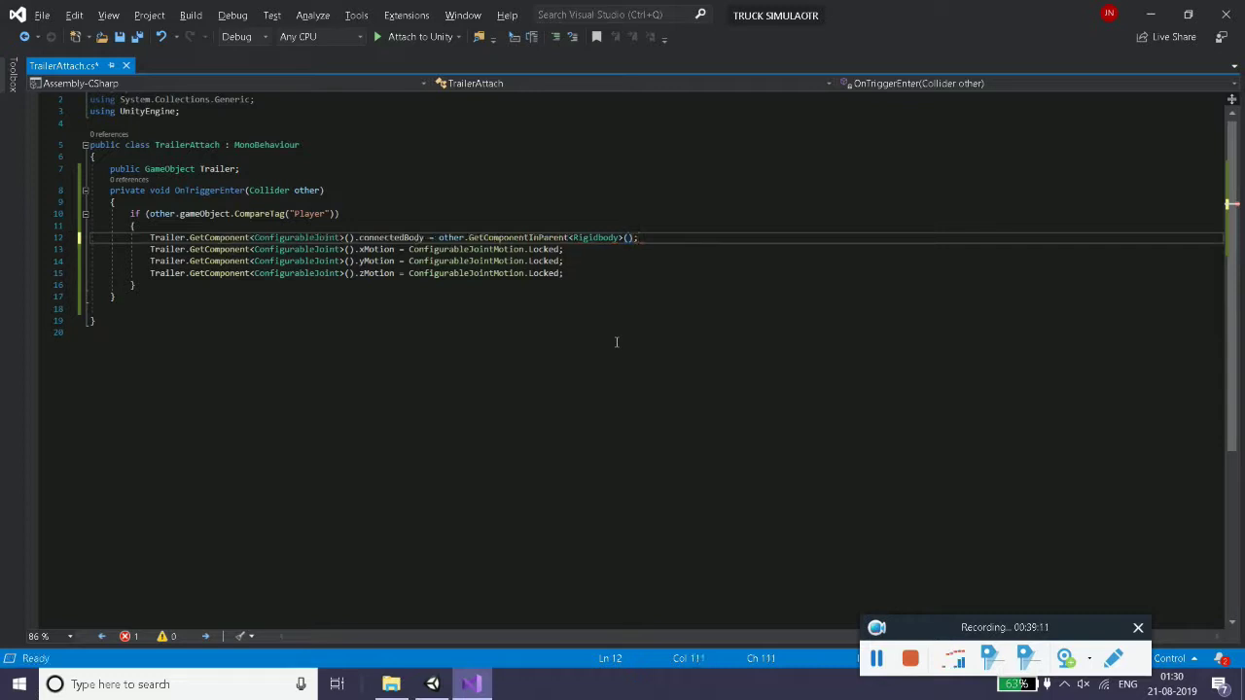
pyautogui.hotkey('ctrl', 's')
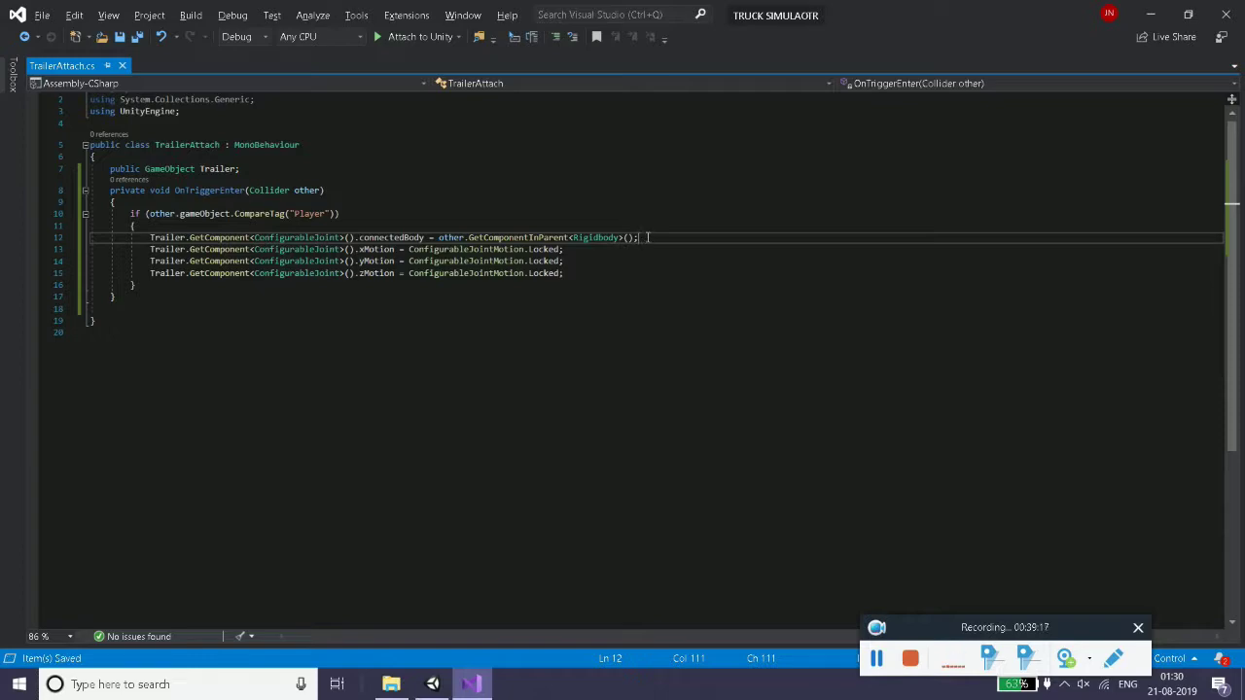
pyautogui.hotkey('alt', 'Tab')
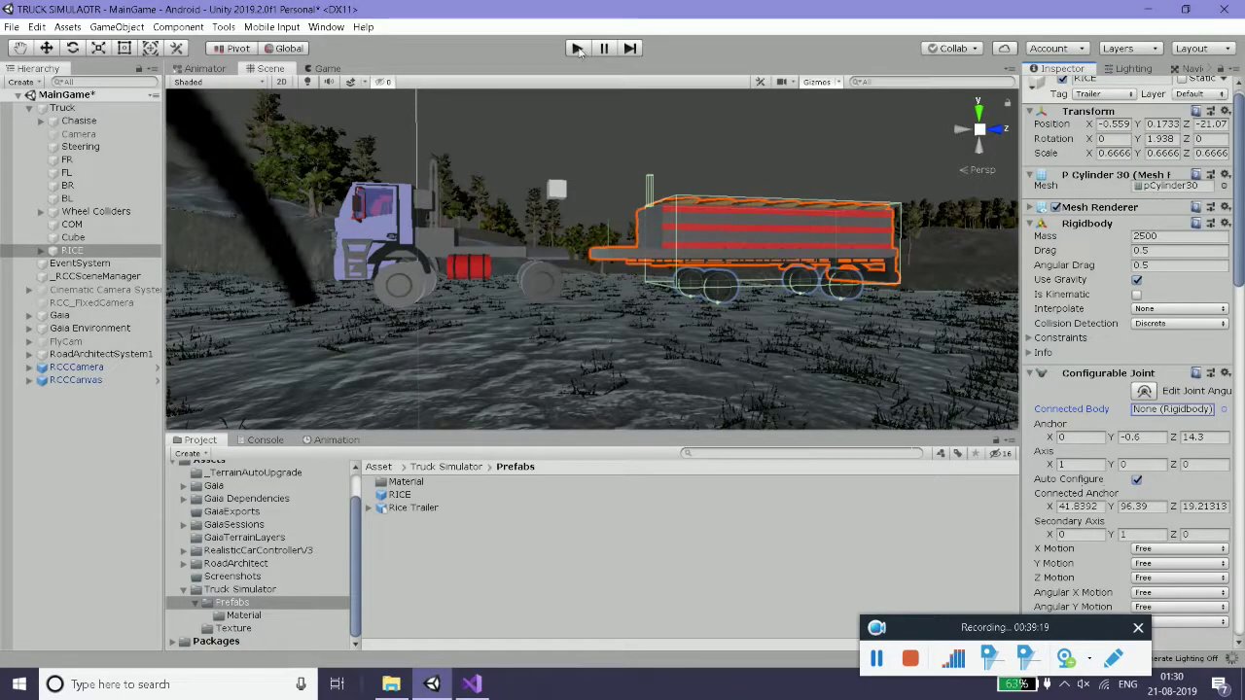
# - Start the game, reverse the truck into the trailer, and pause to inspect the joint in Scene view
pyautogui.click(577, 48)
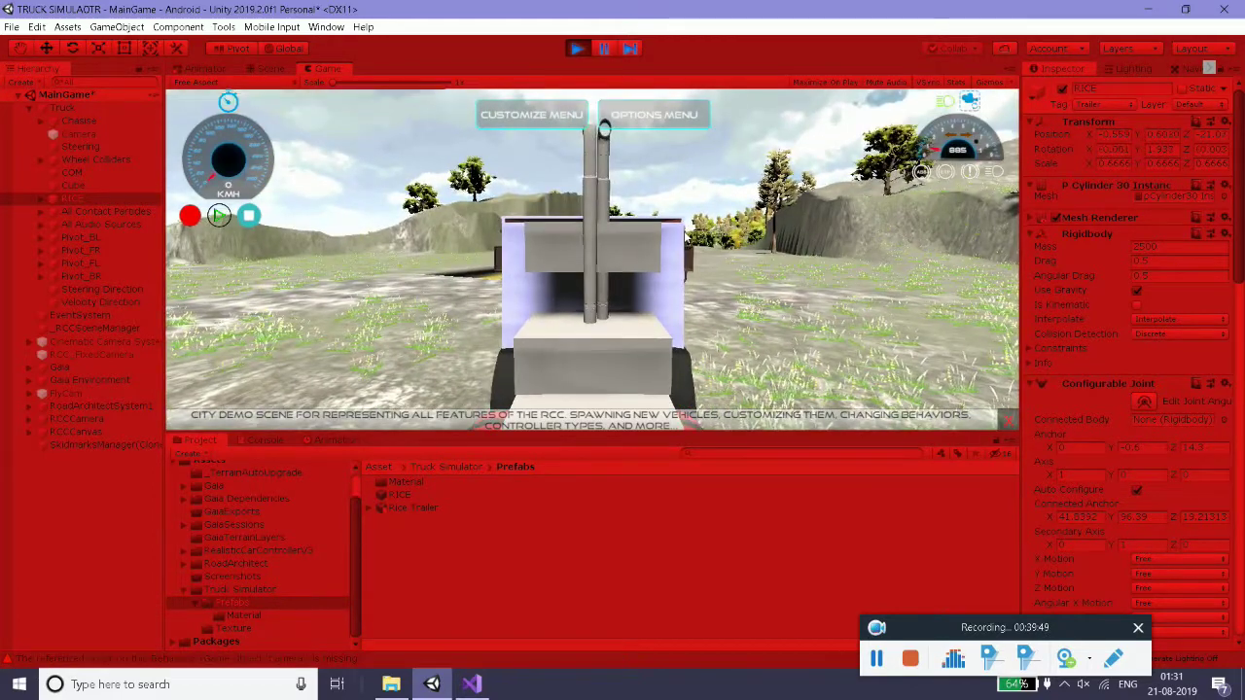
pyautogui.press('c')
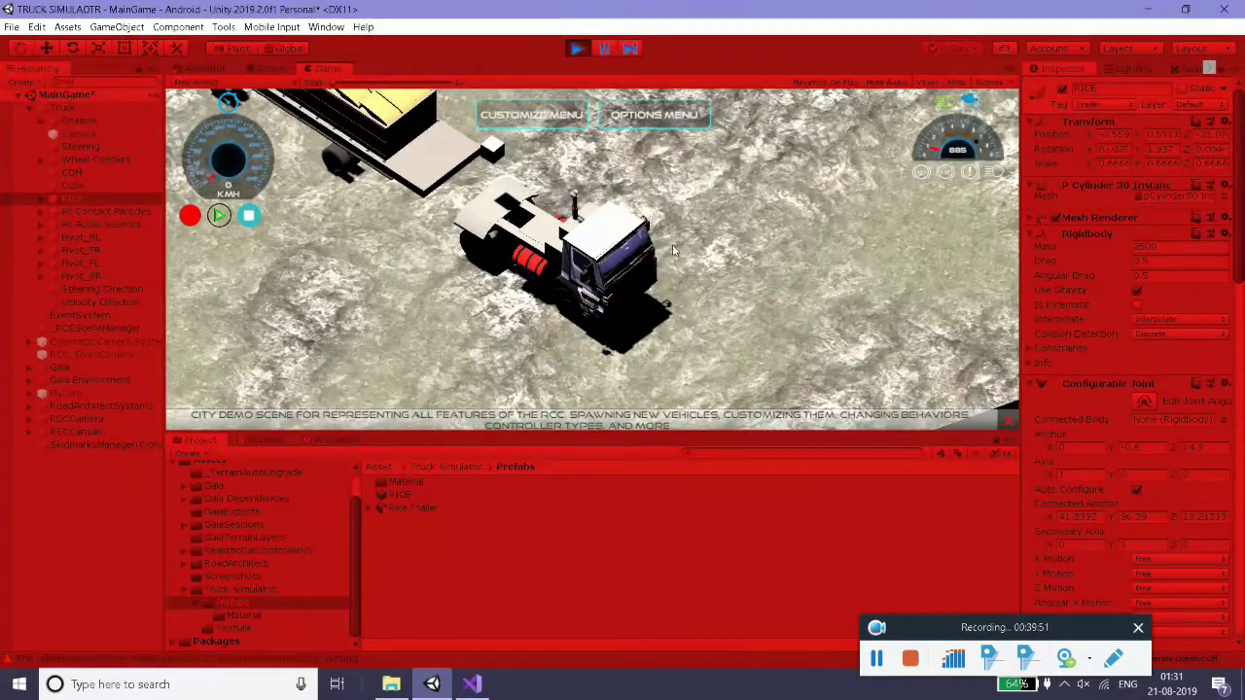
pyautogui.press('s')
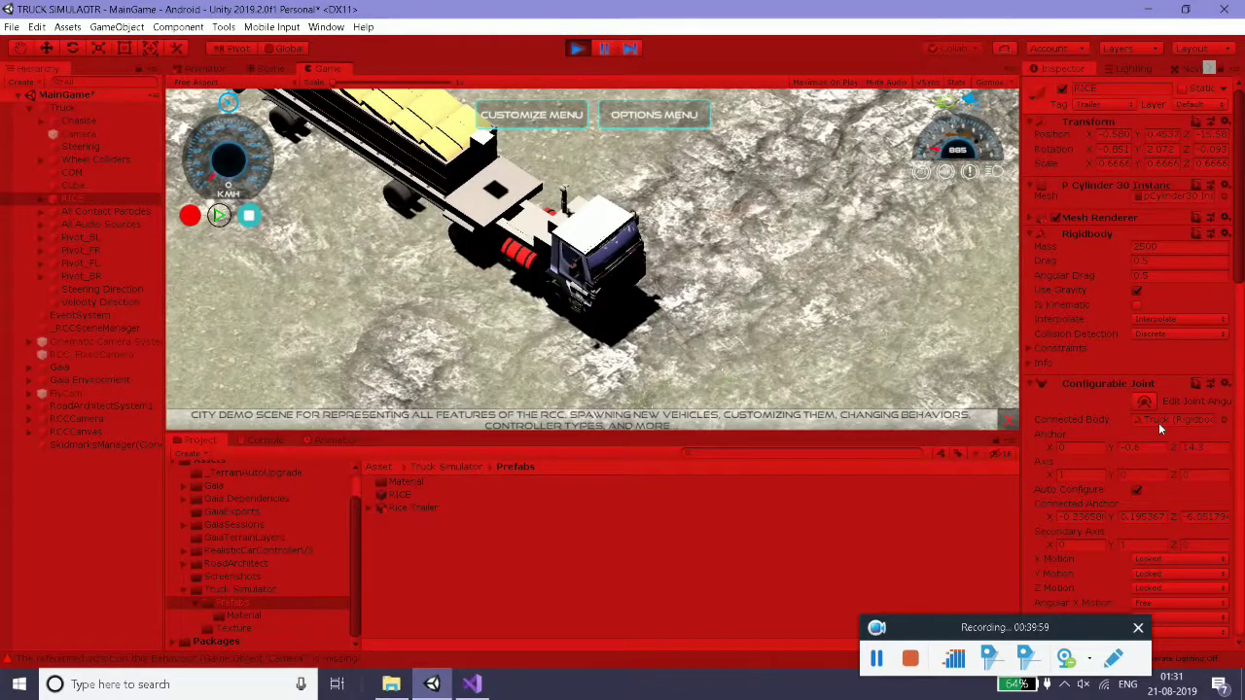
pyautogui.scroll(-3, 1241, 292)
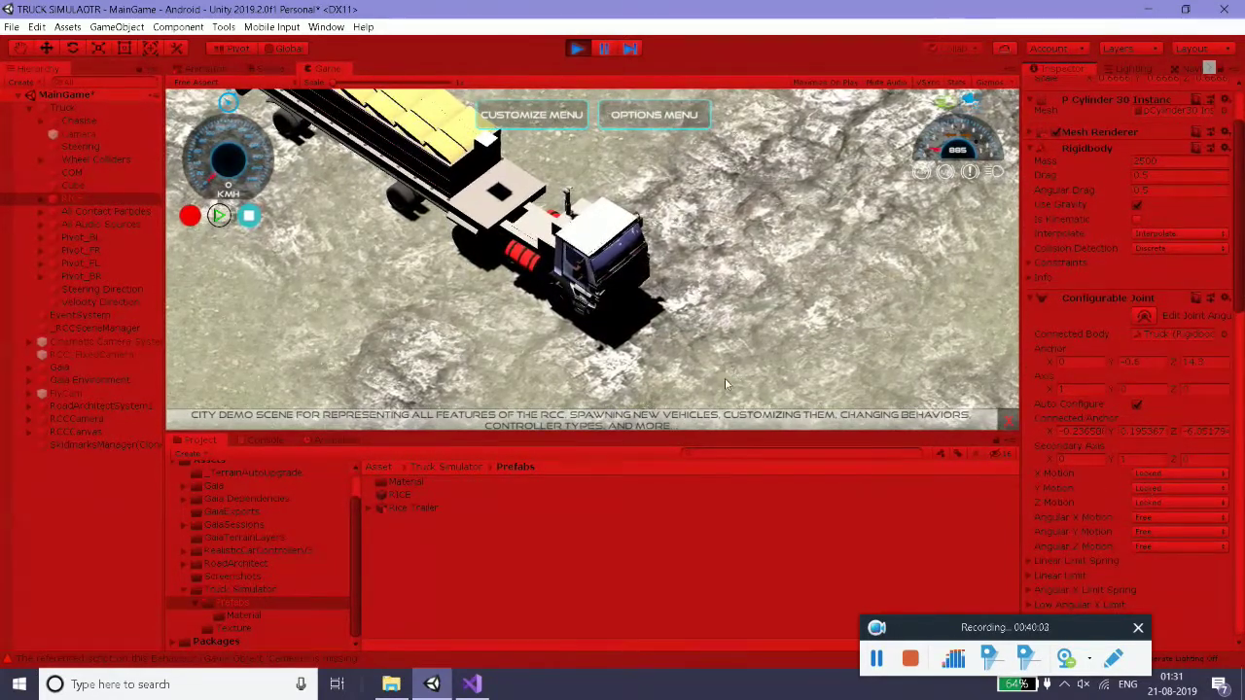
pyautogui.click(604, 48)
pyautogui.hotkey('ctrl', '1')
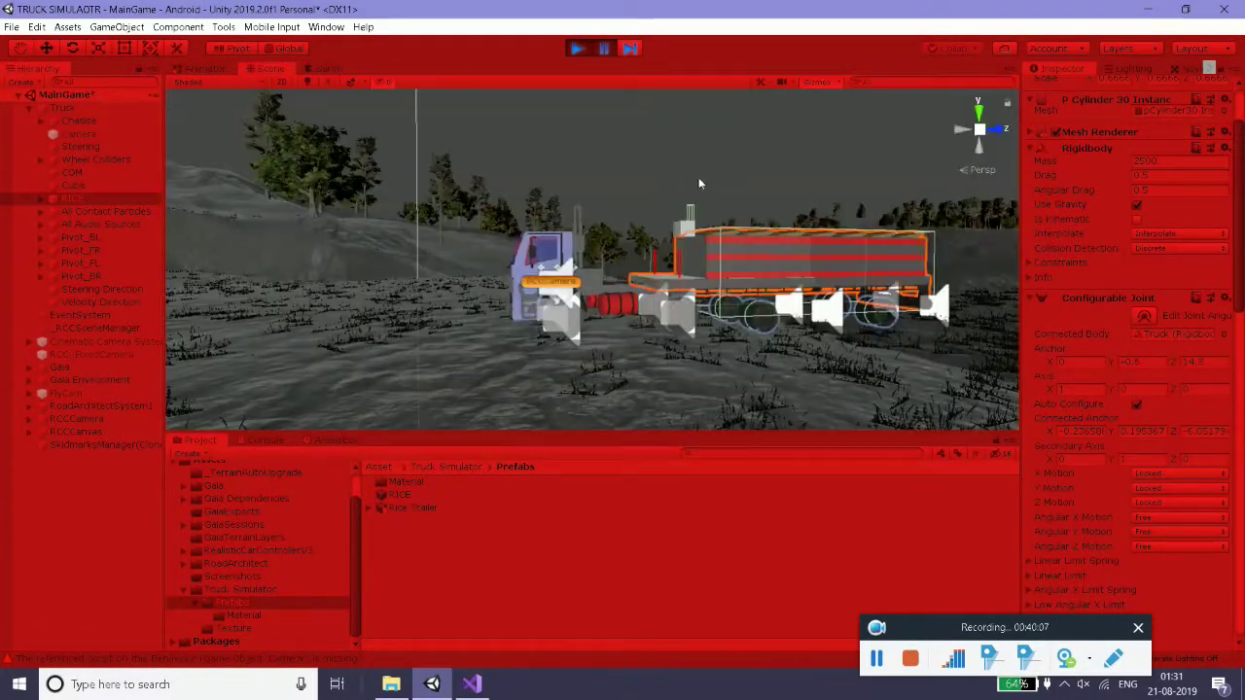
pyautogui.click(600, 50)
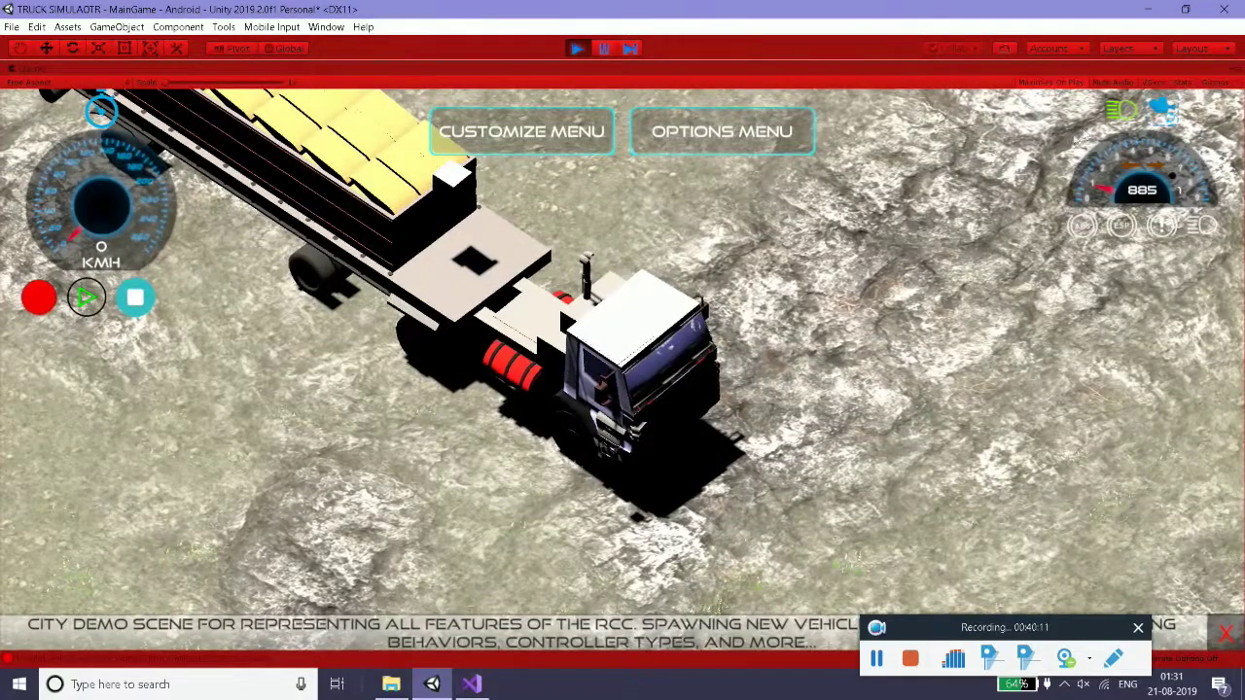
# - Drive the coupled truck forward through several camera views, then stop play
pyautogui.press('Up')
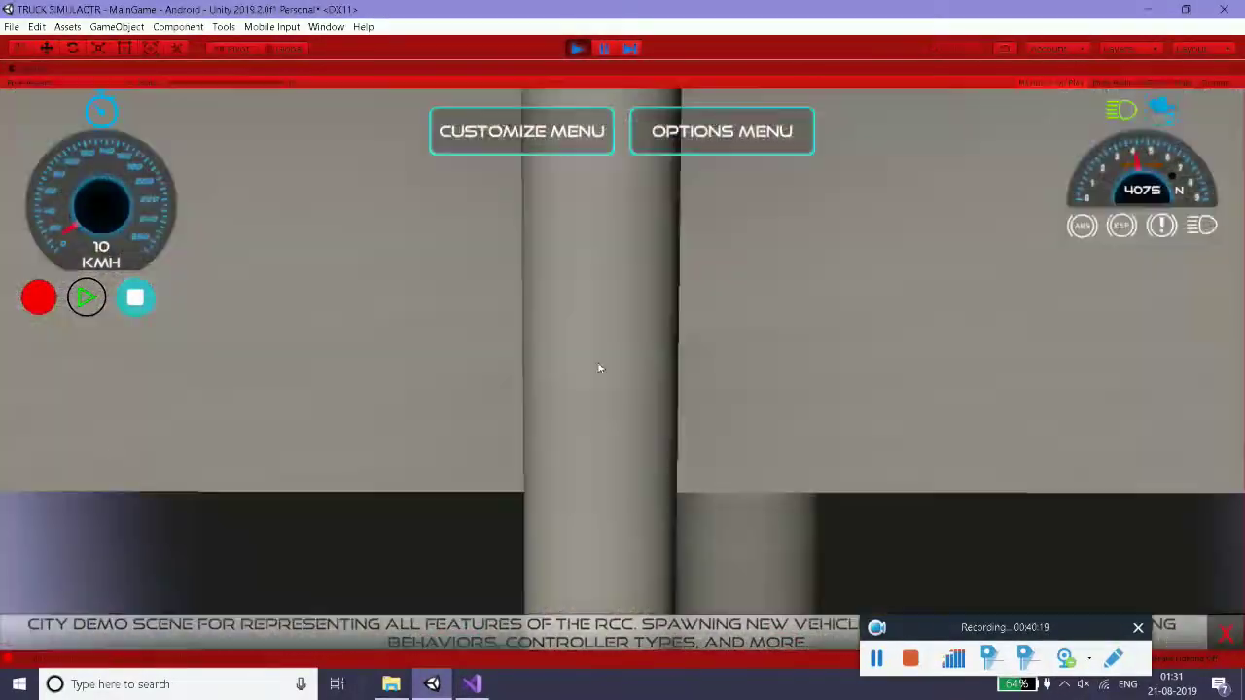
pyautogui.moveTo(600, 368); pyautogui.dragTo(992, 394)
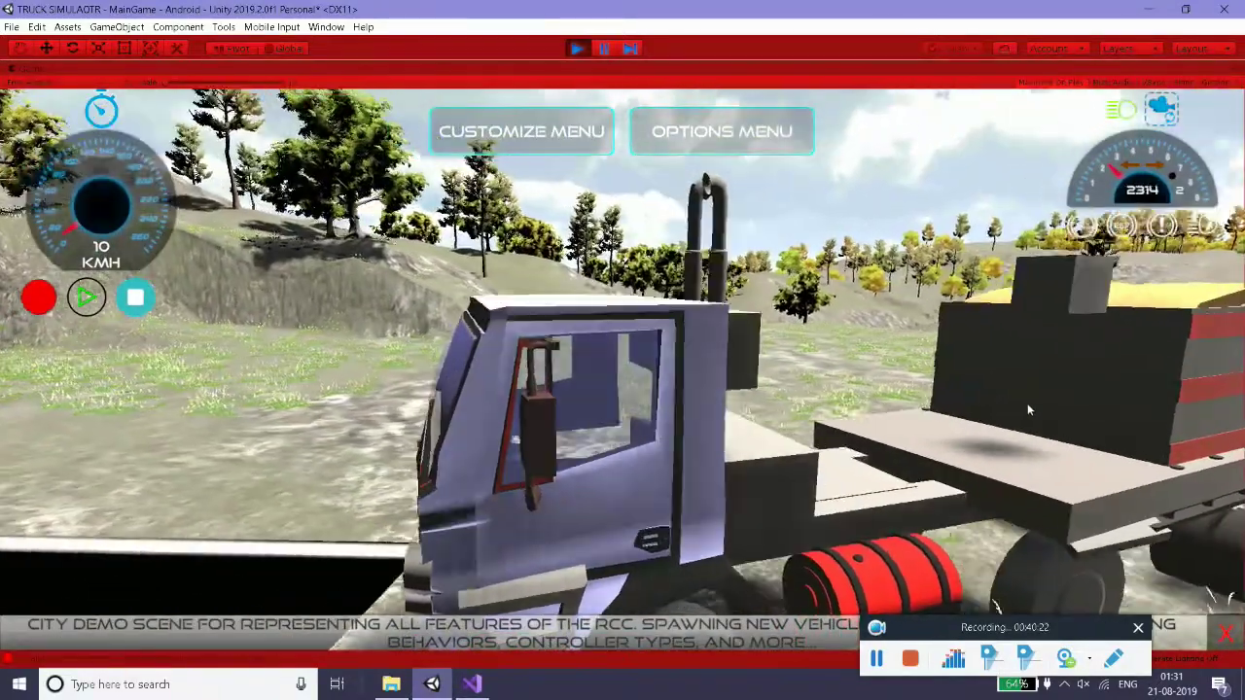
pyautogui.moveTo(992, 393); pyautogui.dragTo(1105, 421)
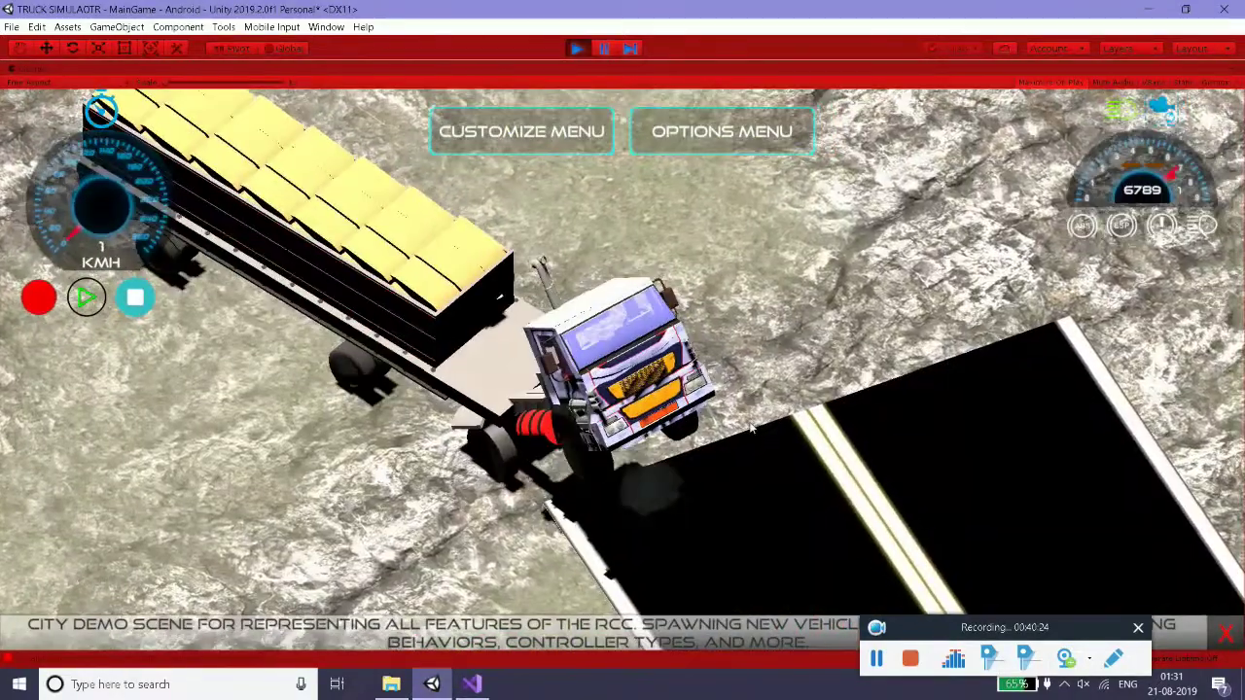
pyautogui.moveTo(752, 428); pyautogui.dragTo(534, 441)
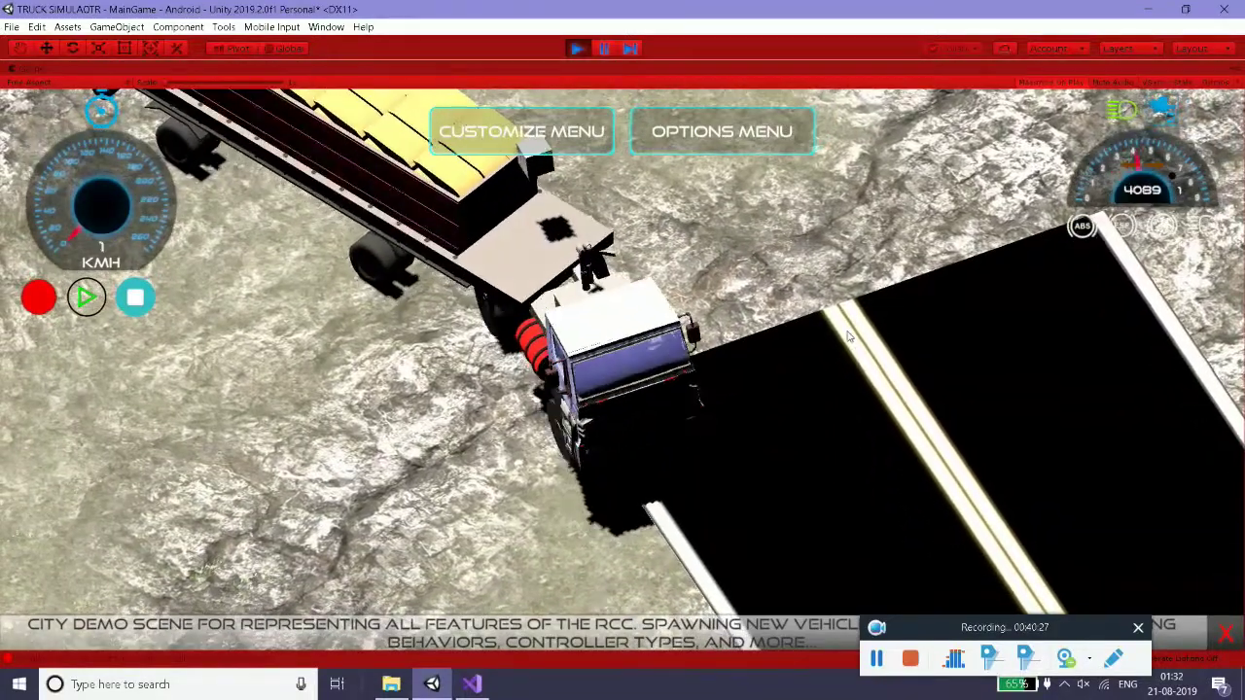
pyautogui.press('c')
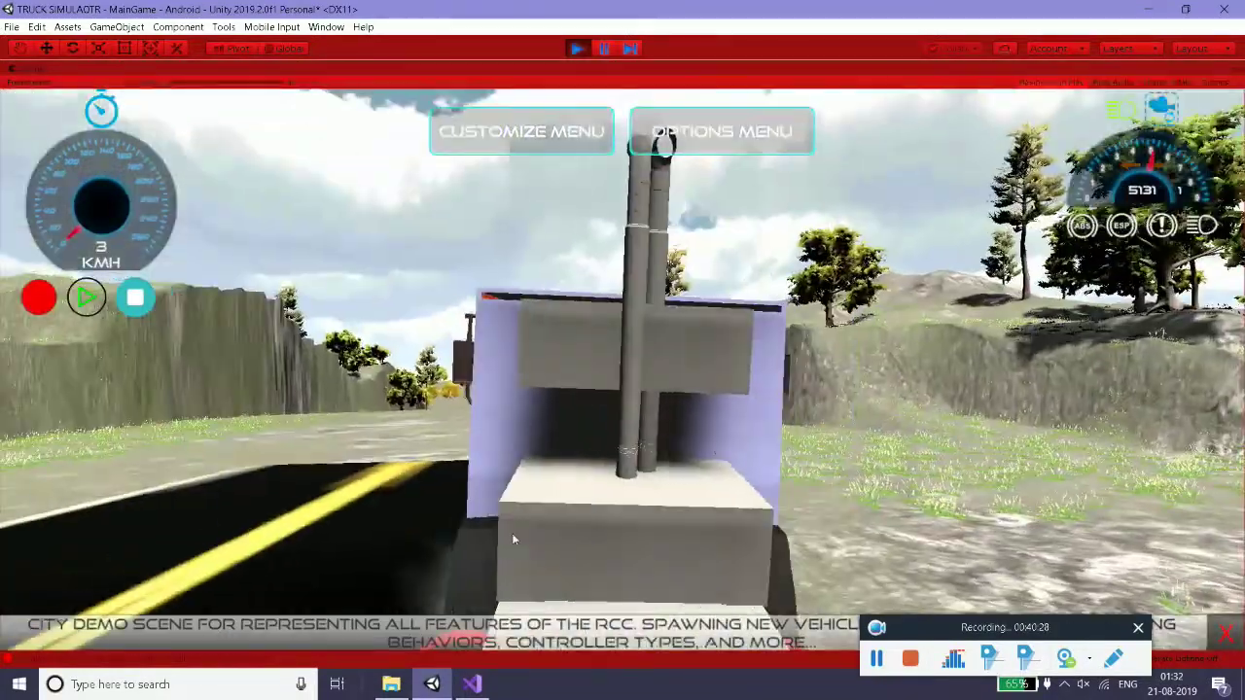
pyautogui.moveTo(513, 536)
pyautogui.mouseDown()
pyautogui.moveTo(919, 393)
pyautogui.moveTo(657, 427)
pyautogui.mouseUp()
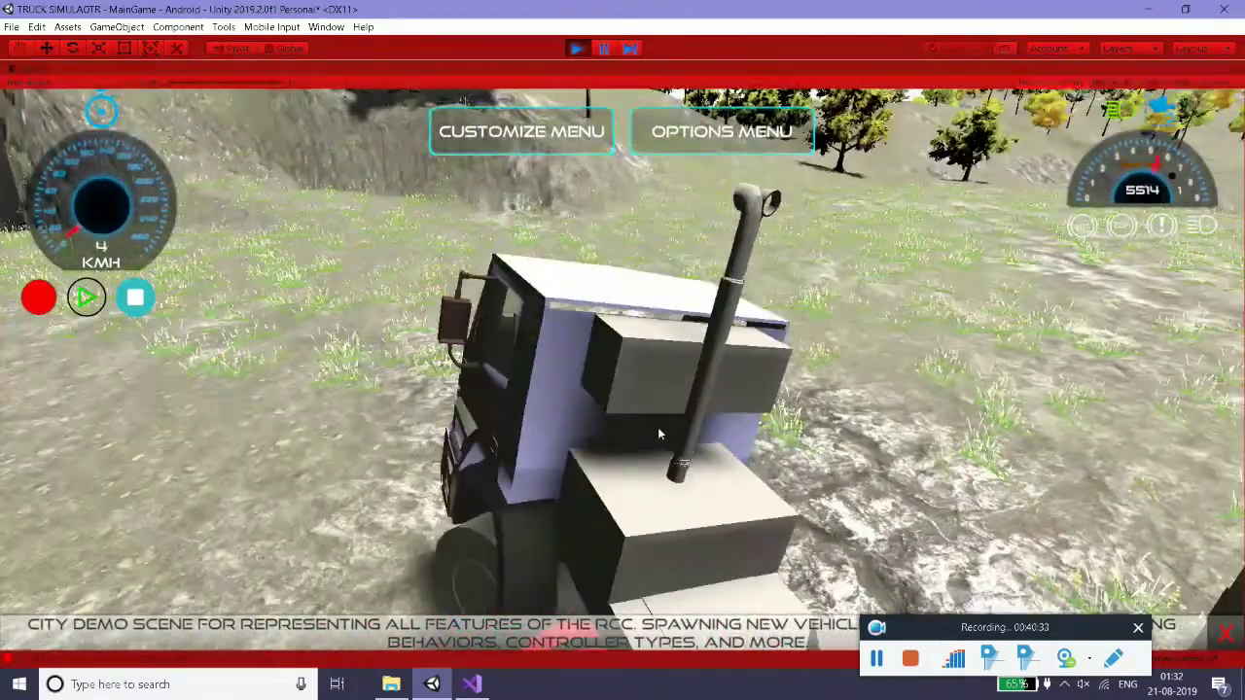
pyautogui.press('c')
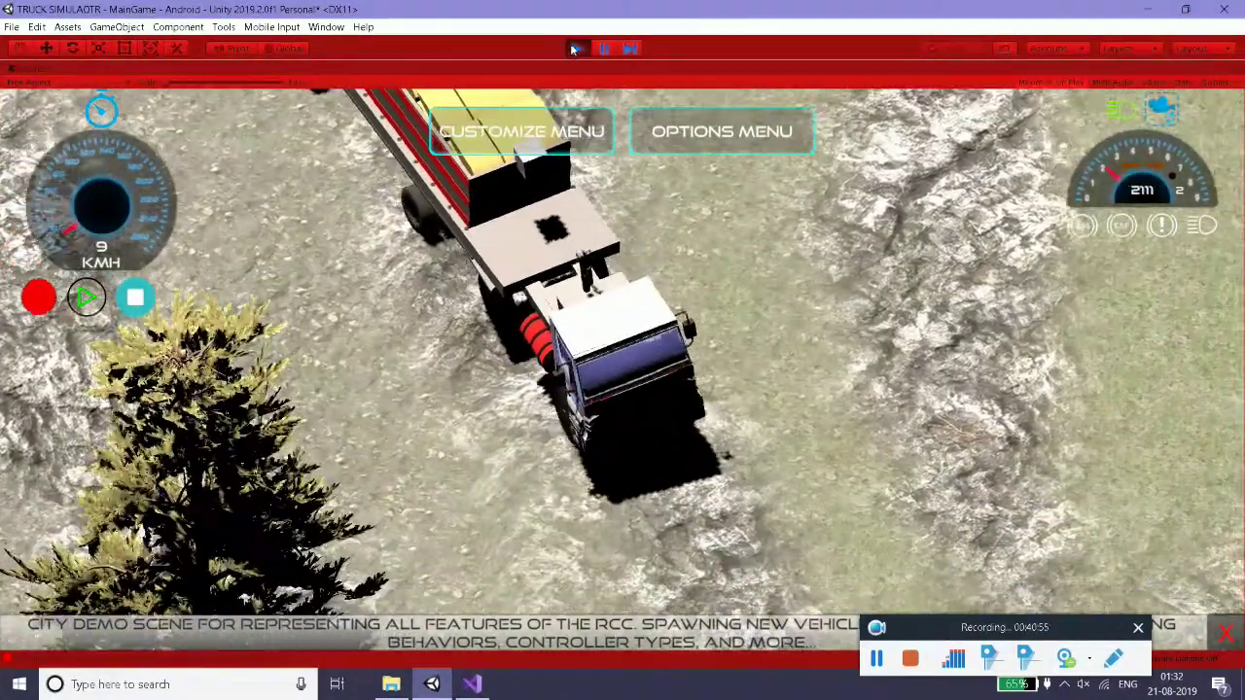
pyautogui.click(577, 48)
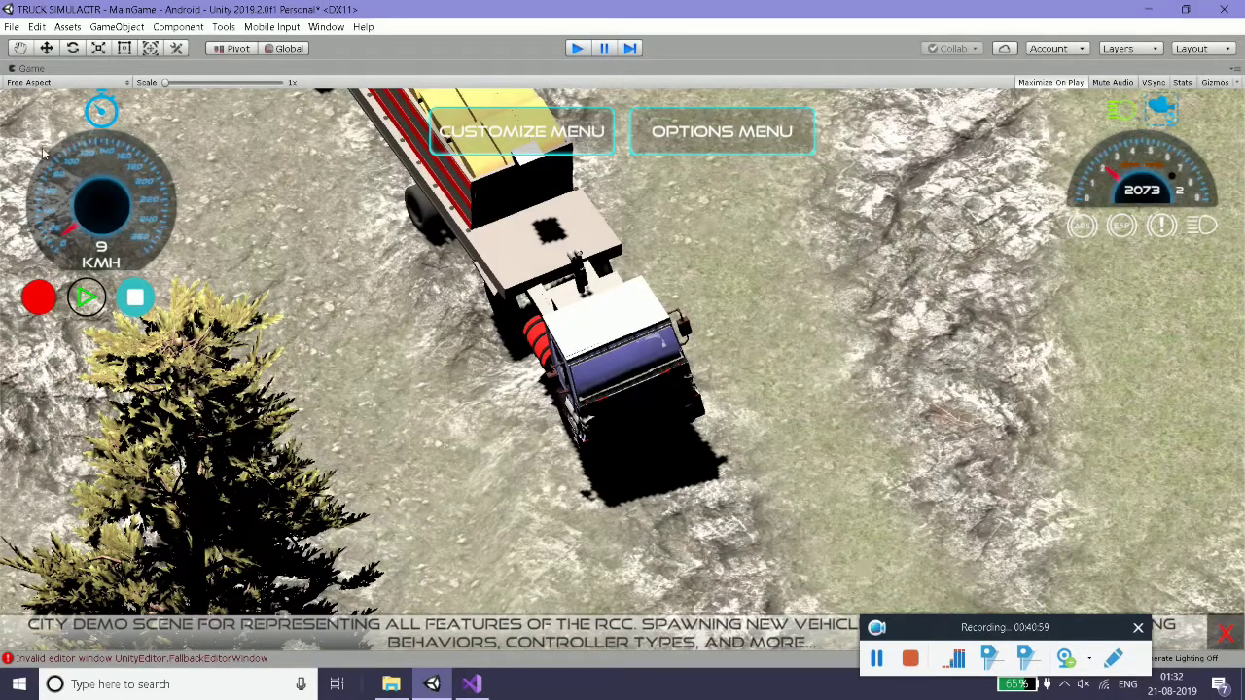
pyautogui.hotkey('ctrl', 'p')
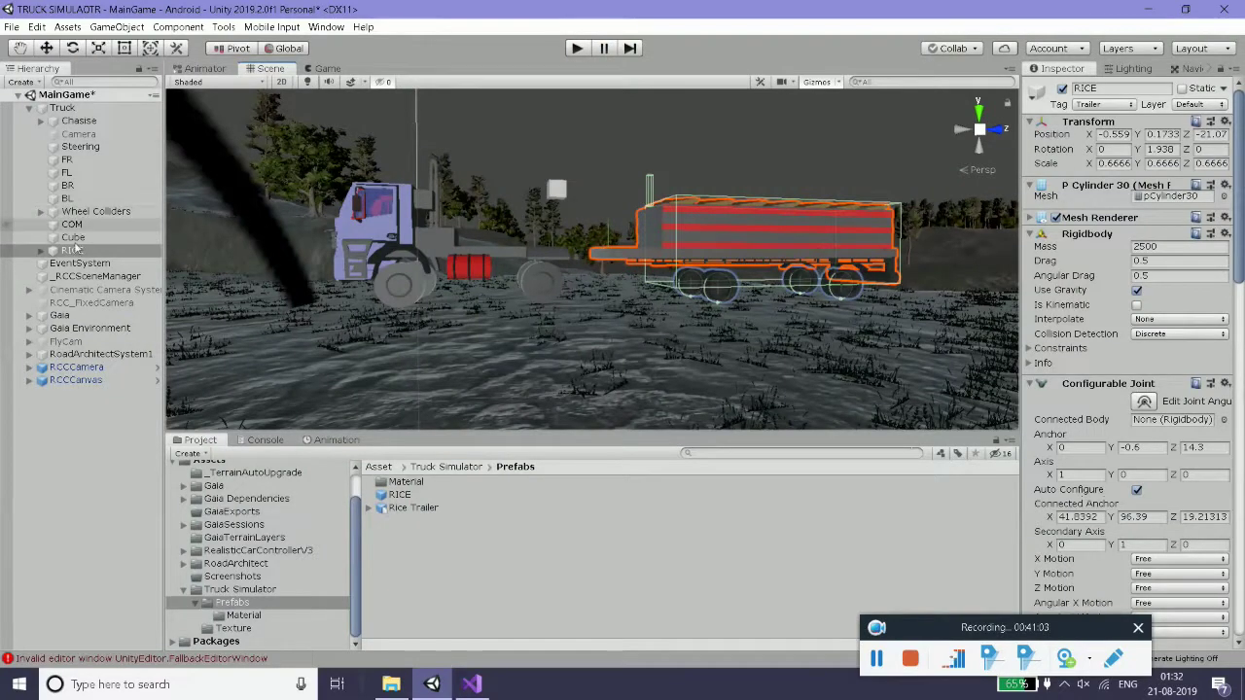
# - Drag RICE from under Truck to sit directly under MainGame, then restart the game
pyautogui.click(29, 107)
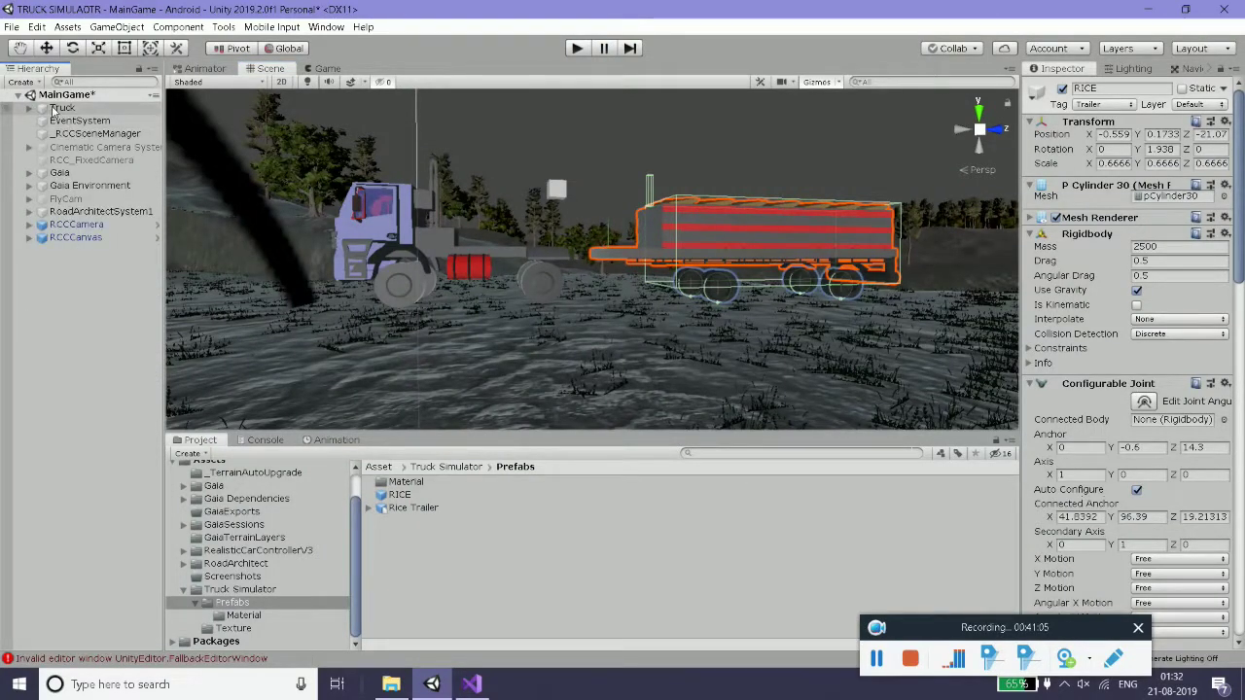
pyautogui.click(30, 107)
pyautogui.click(76, 249)
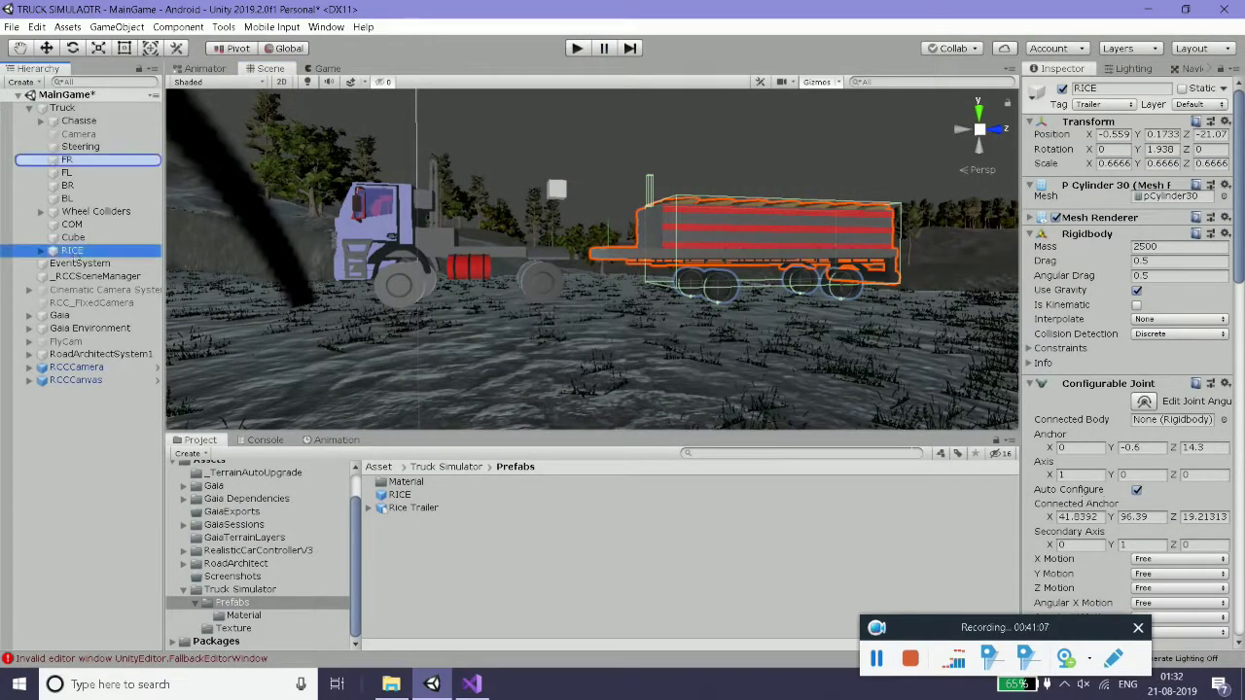
pyautogui.moveTo(95, 108); pyautogui.dragTo(95, 102)
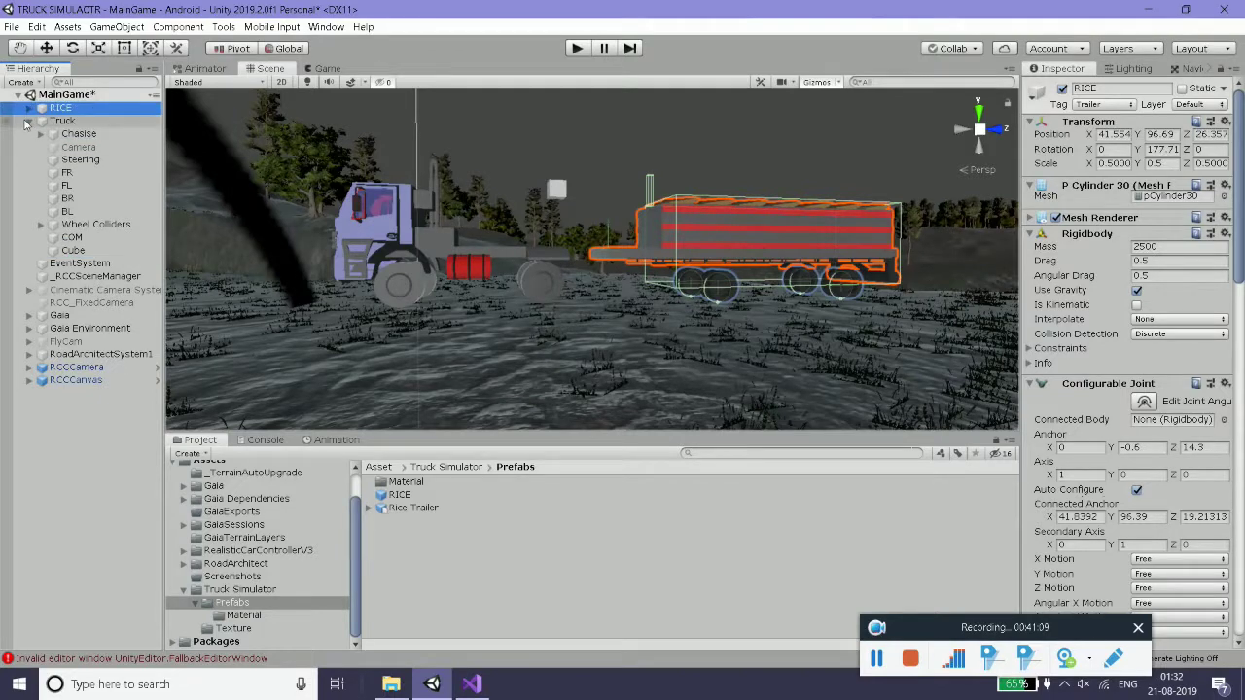
pyautogui.click(29, 120)
pyautogui.click(575, 49)
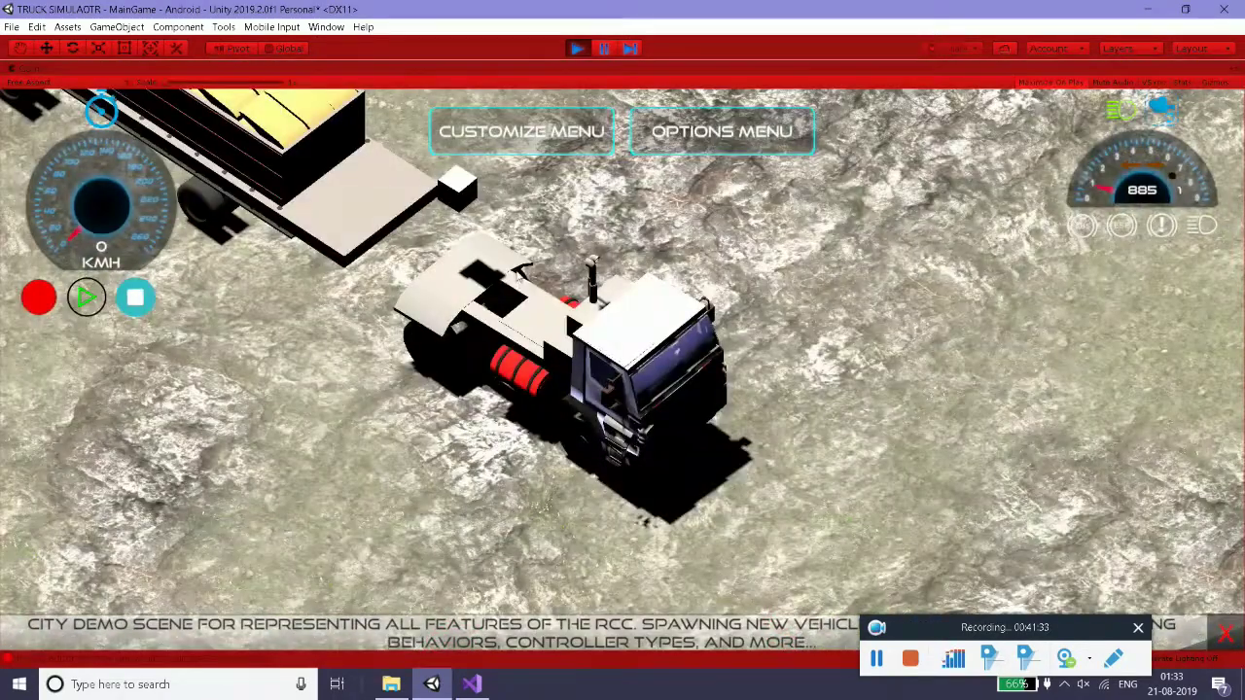
# - Drive the truck back under the rice trailer to test the hitch, then stop play
pyautogui.press('Up')
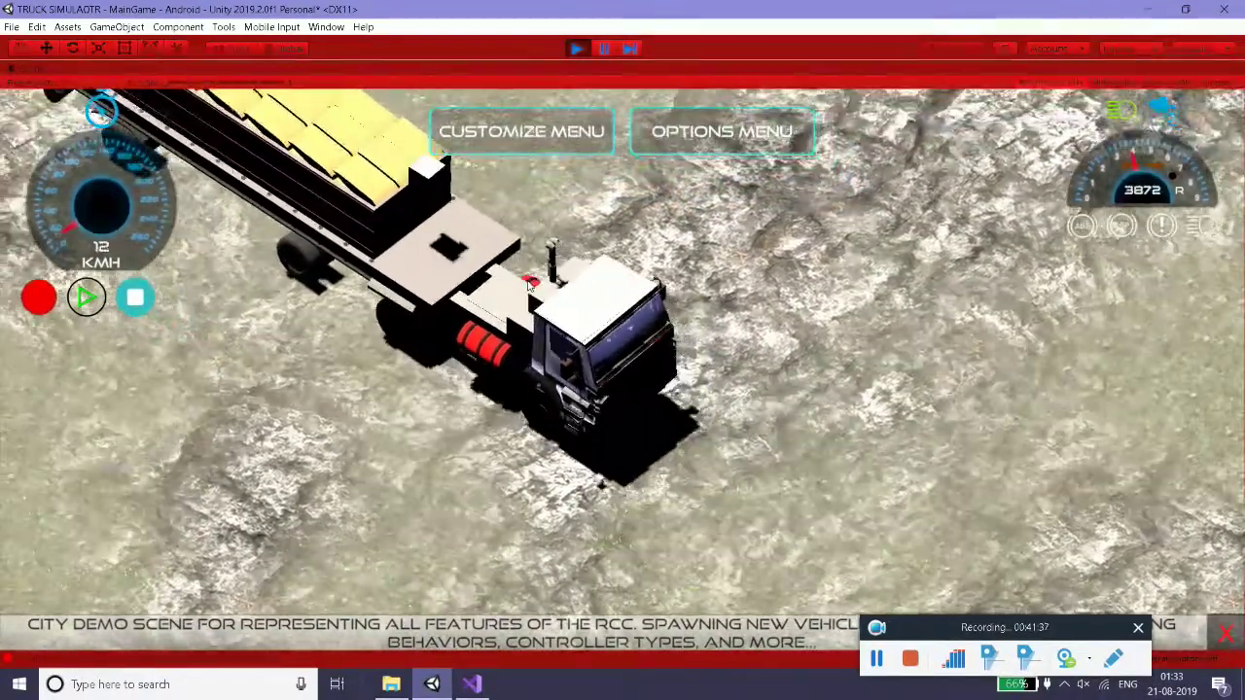
pyautogui.press('Down')
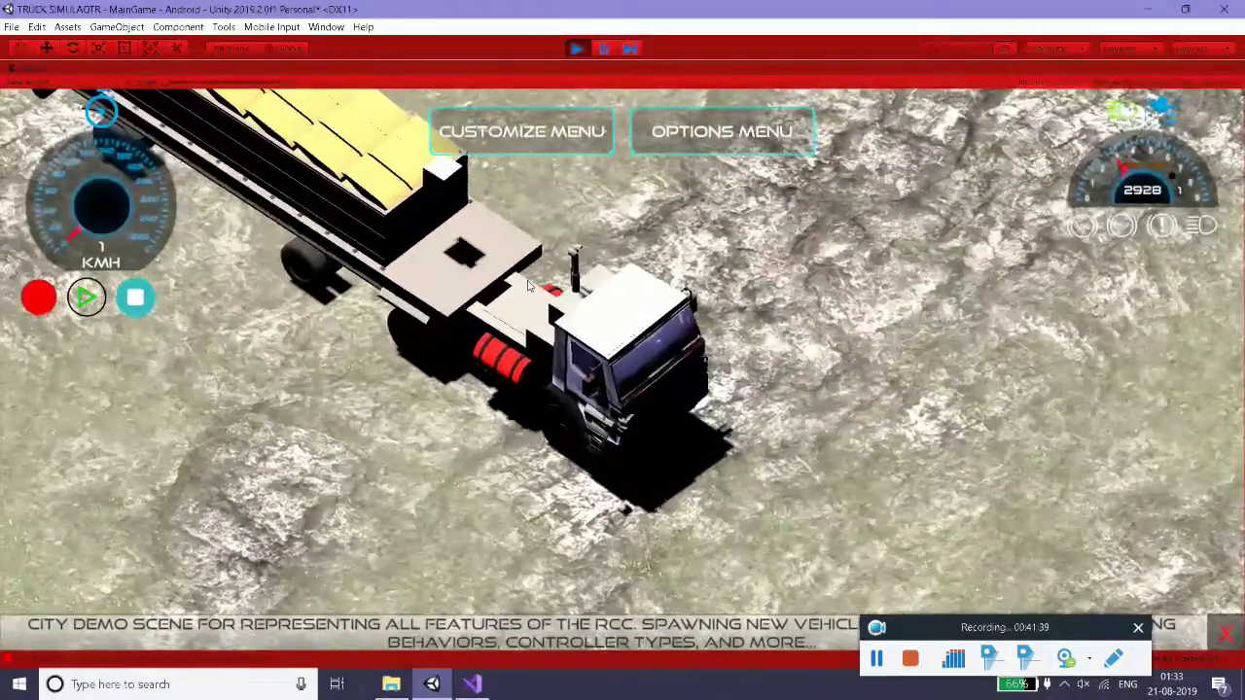
pyautogui.press('Down')
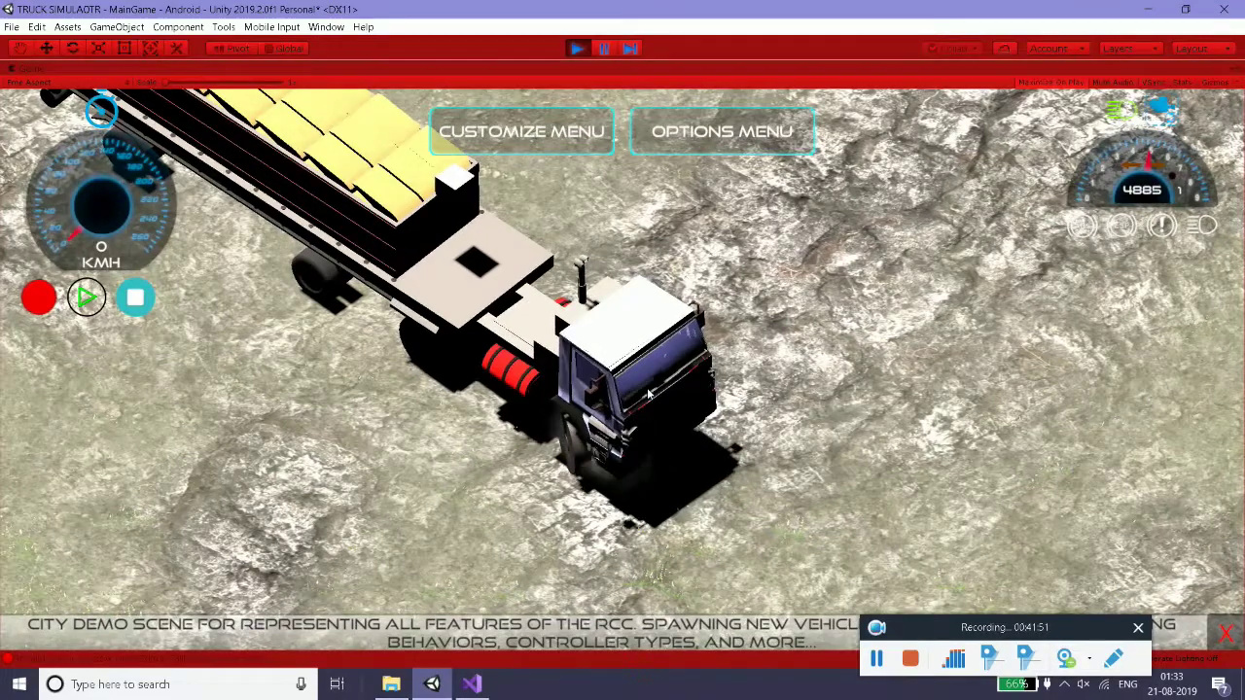
pyautogui.click(576, 50)
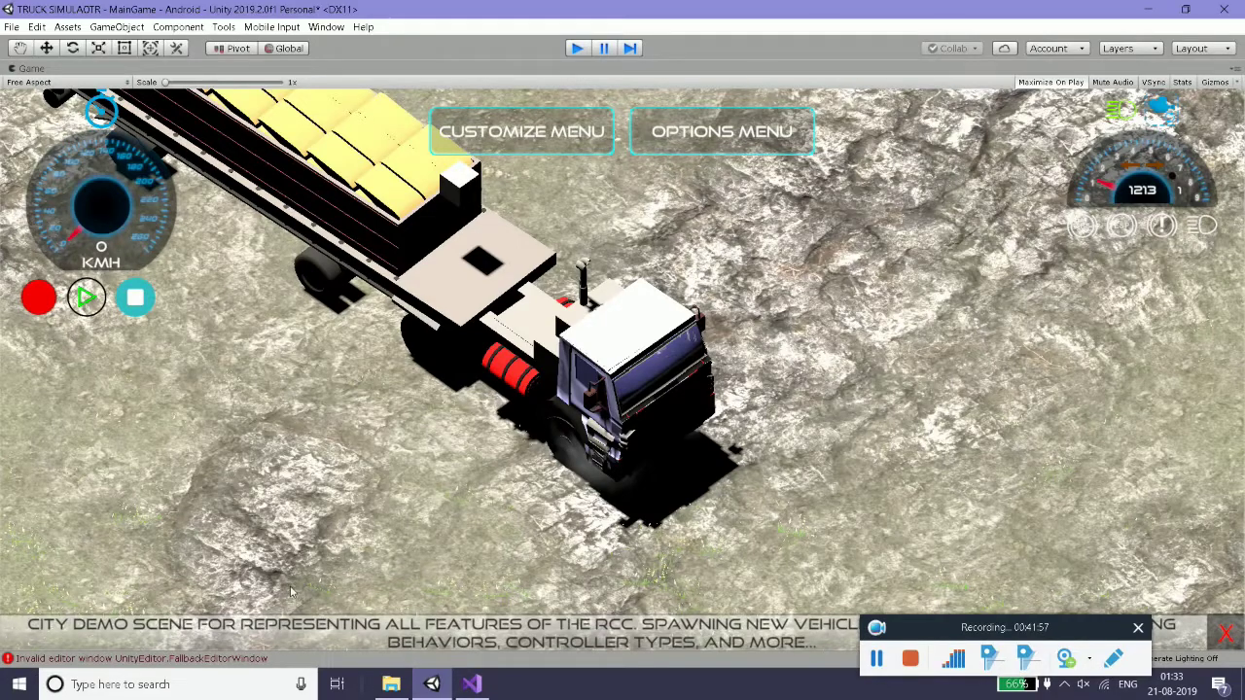
pyautogui.click(471, 684)
# - Add line 12: 'Trailer.gameObject.transform = other.gameObject.transform.parent;'
pyautogui.click(344, 229)
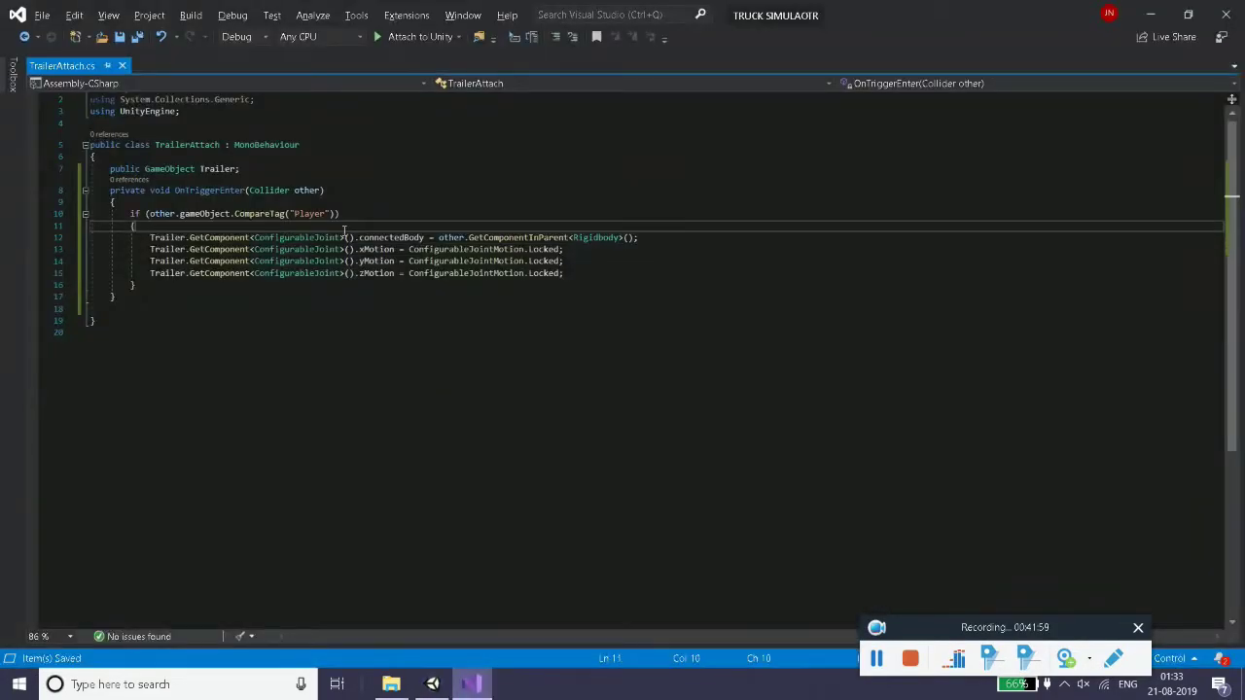
pyautogui.press('Return')
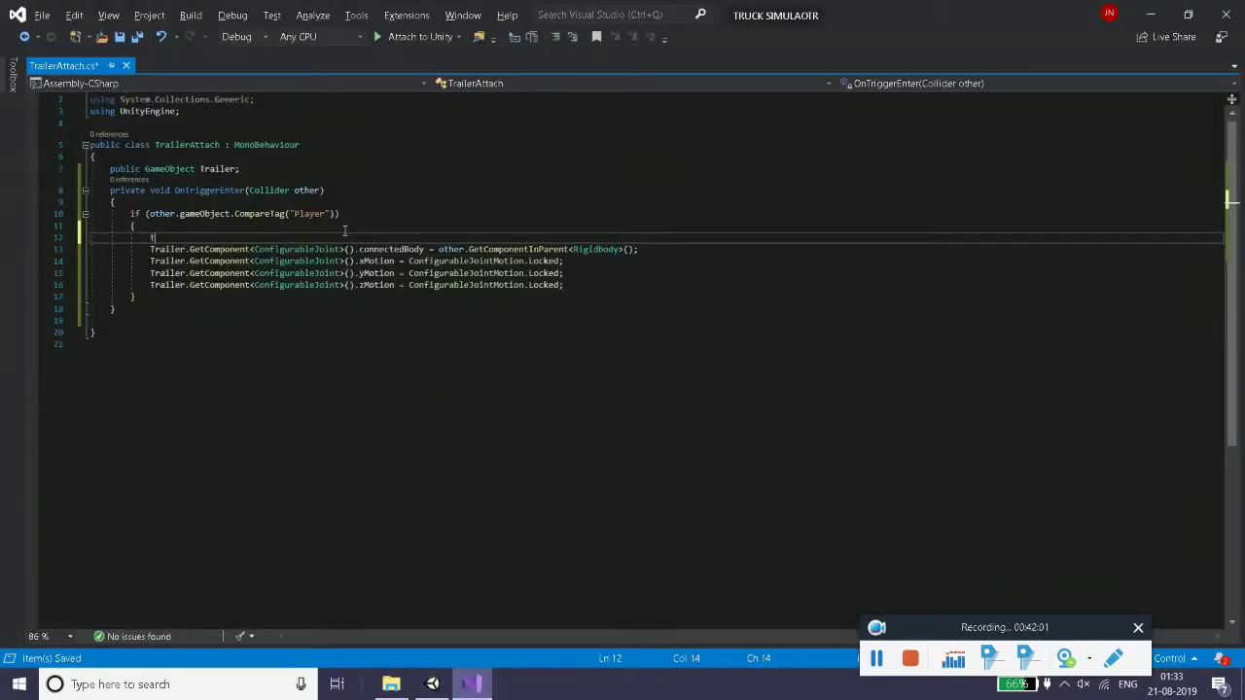
pyautogui.write('ra')
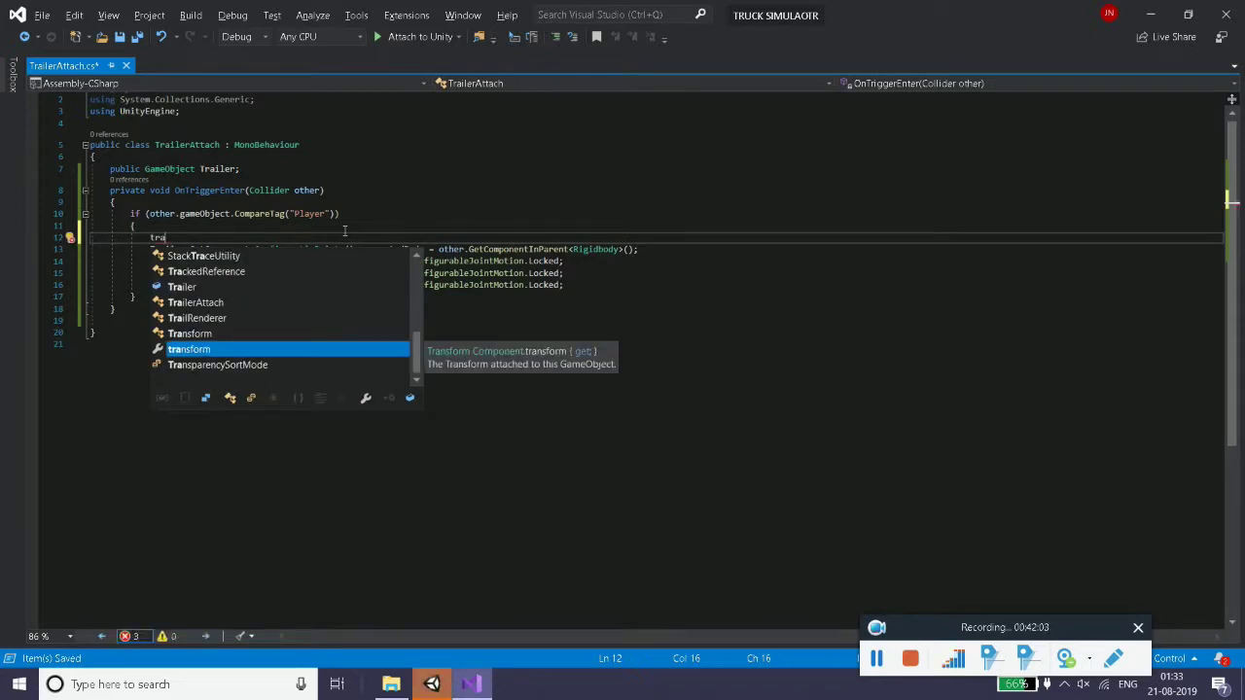
pyautogui.press('Up')
pyautogui.press('Up')
pyautogui.press('Up')
pyautogui.press('Up')
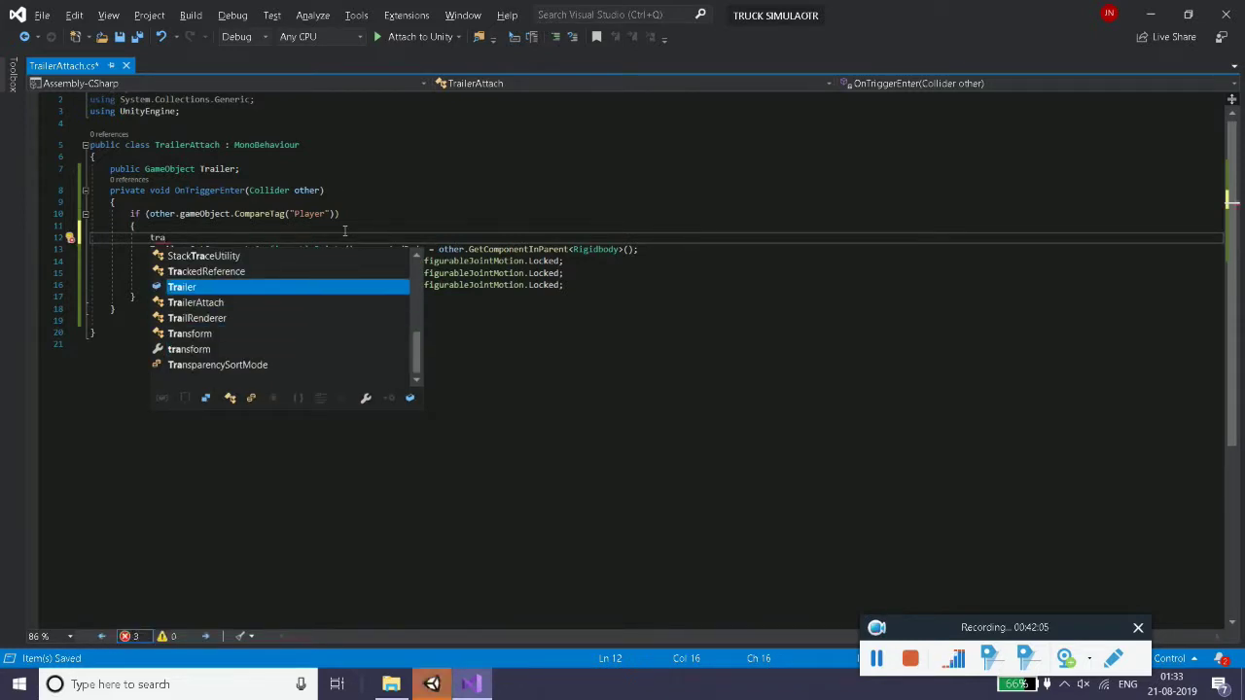
pyautogui.write('Trailer.gam')
pyautogui.press('Tab')
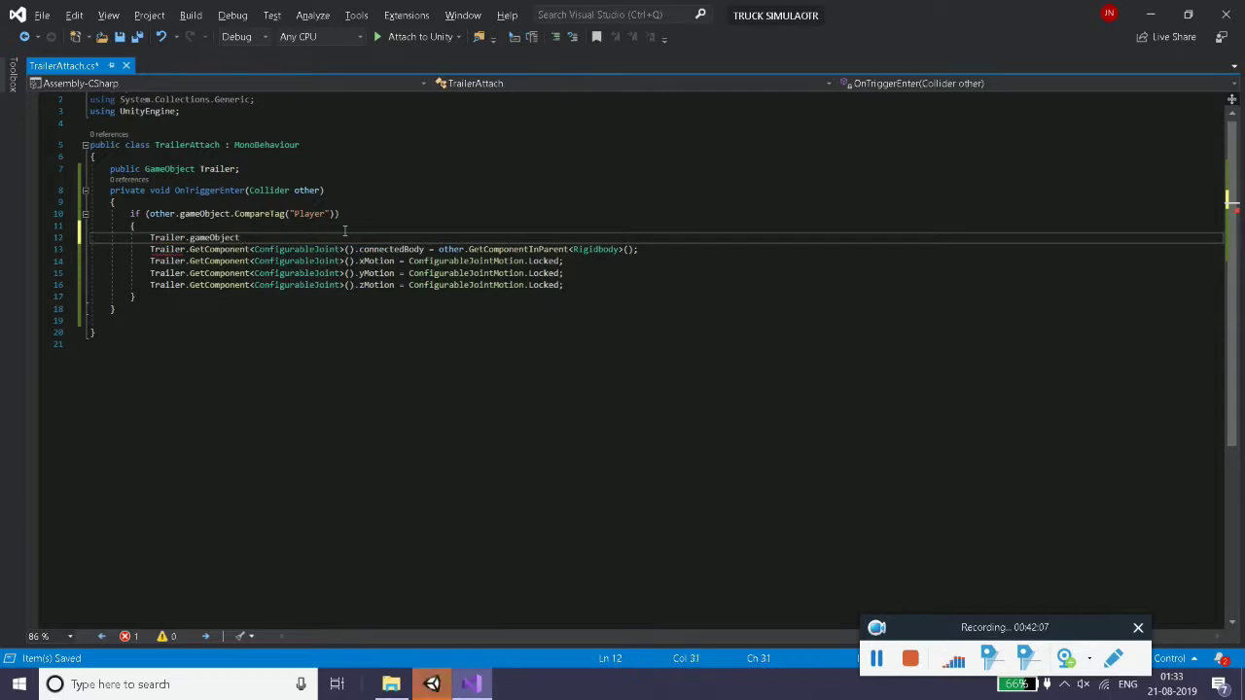
pyautogui.write('.transform = o')
pyautogui.write('ther.ga')
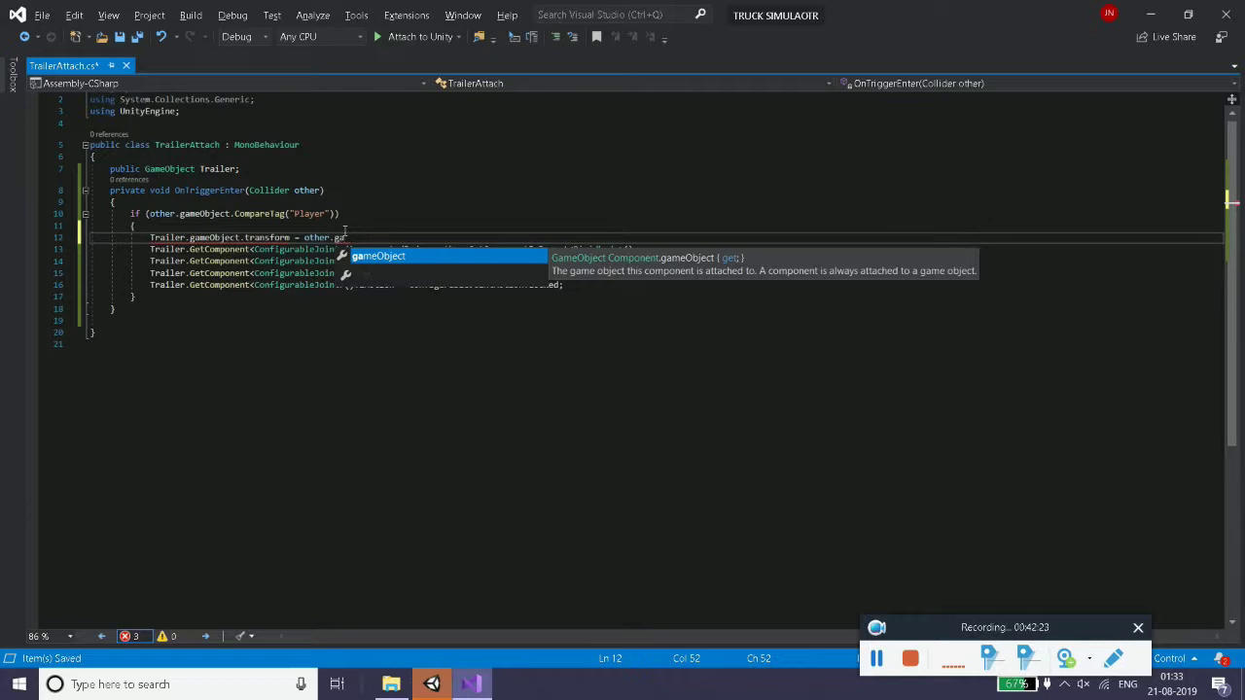
pyautogui.write('meObject.')
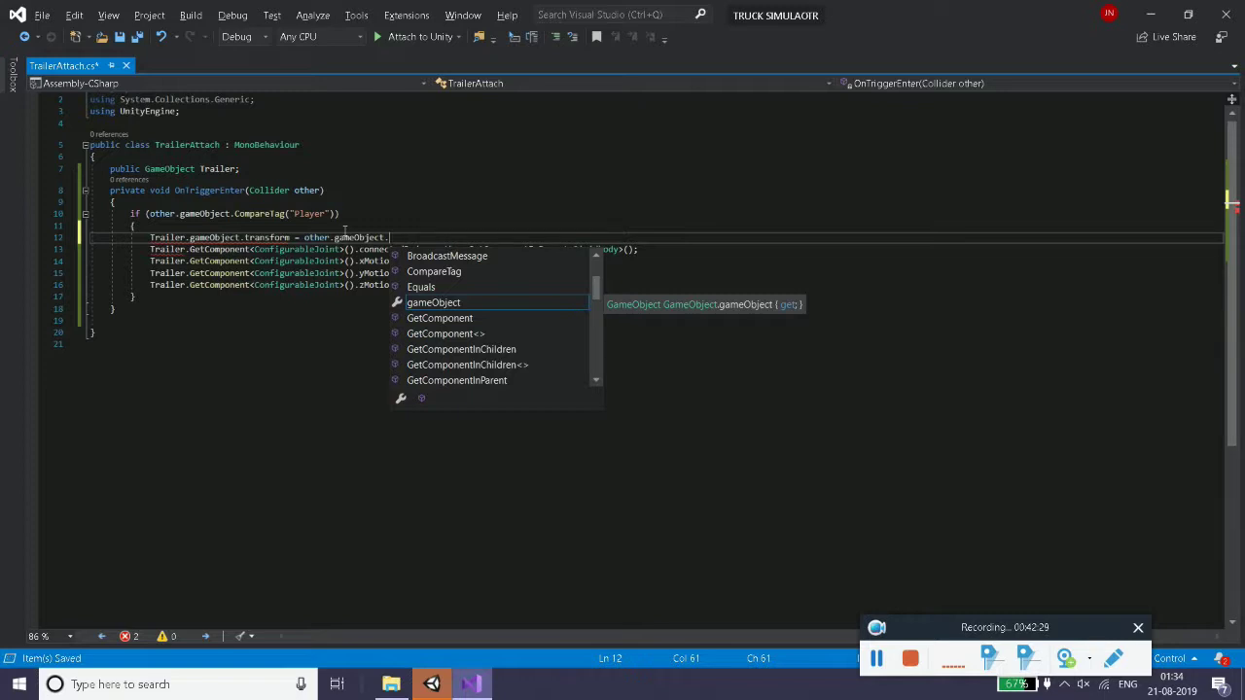
pyautogui.write('tr')
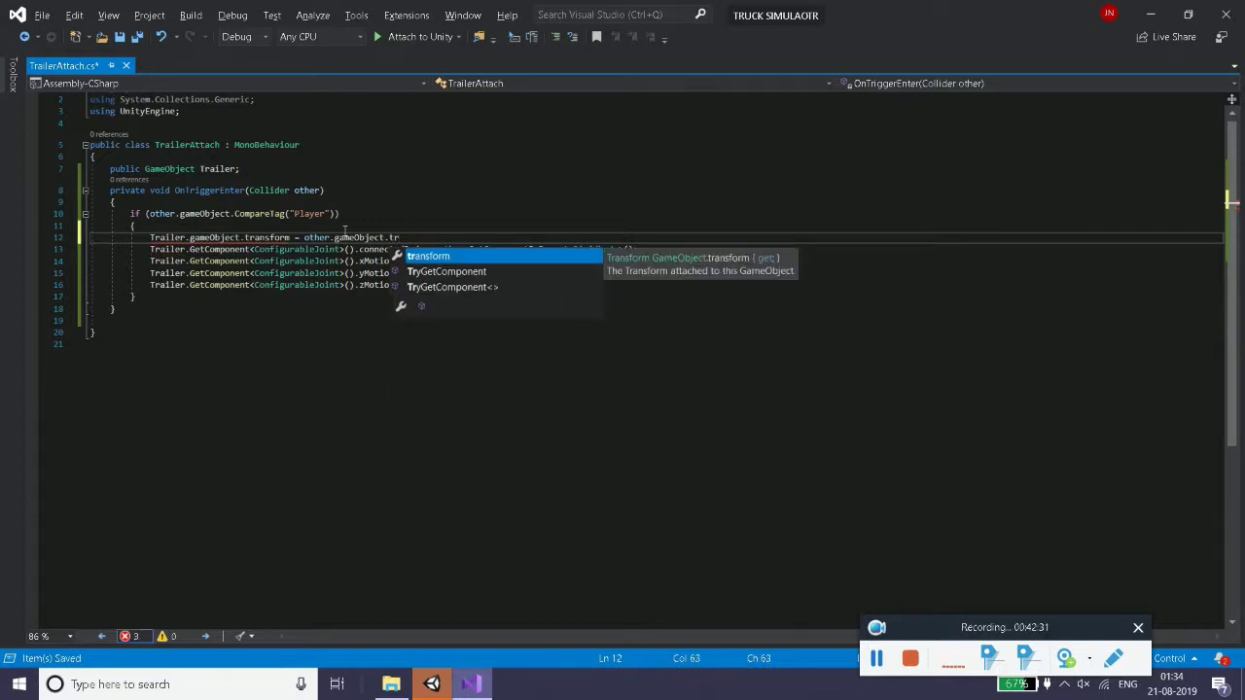
pyautogui.write('ansform.pa')
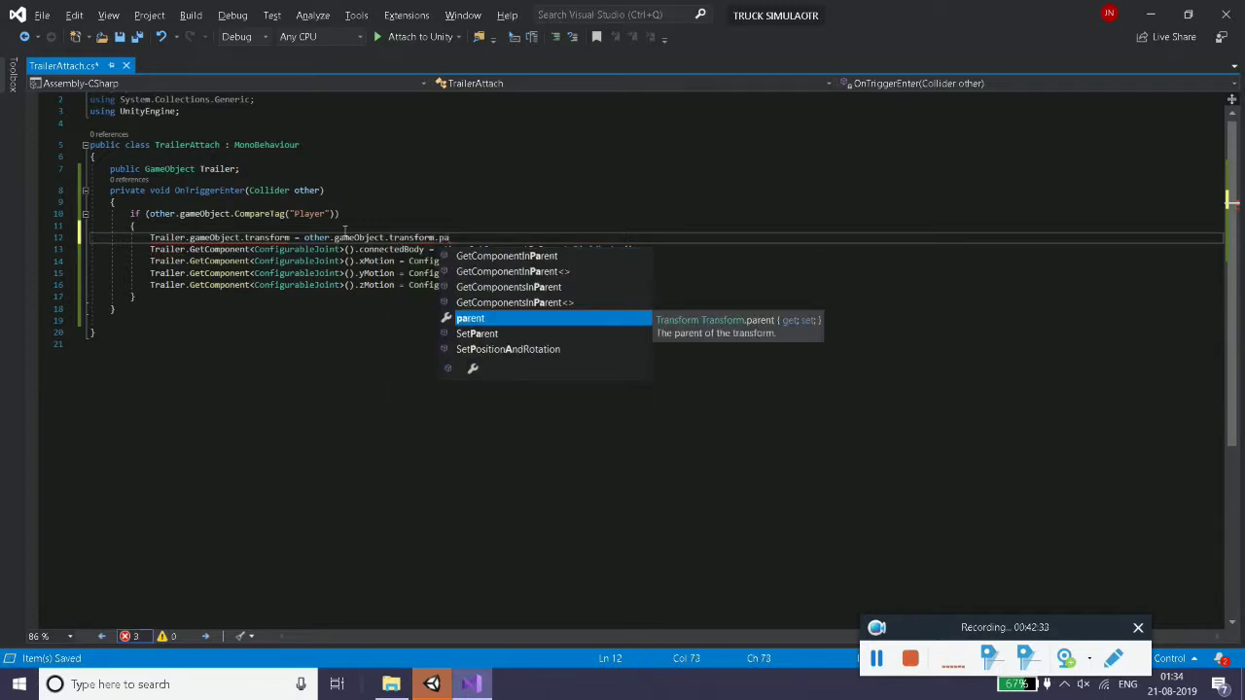
pyautogui.write('rent;')
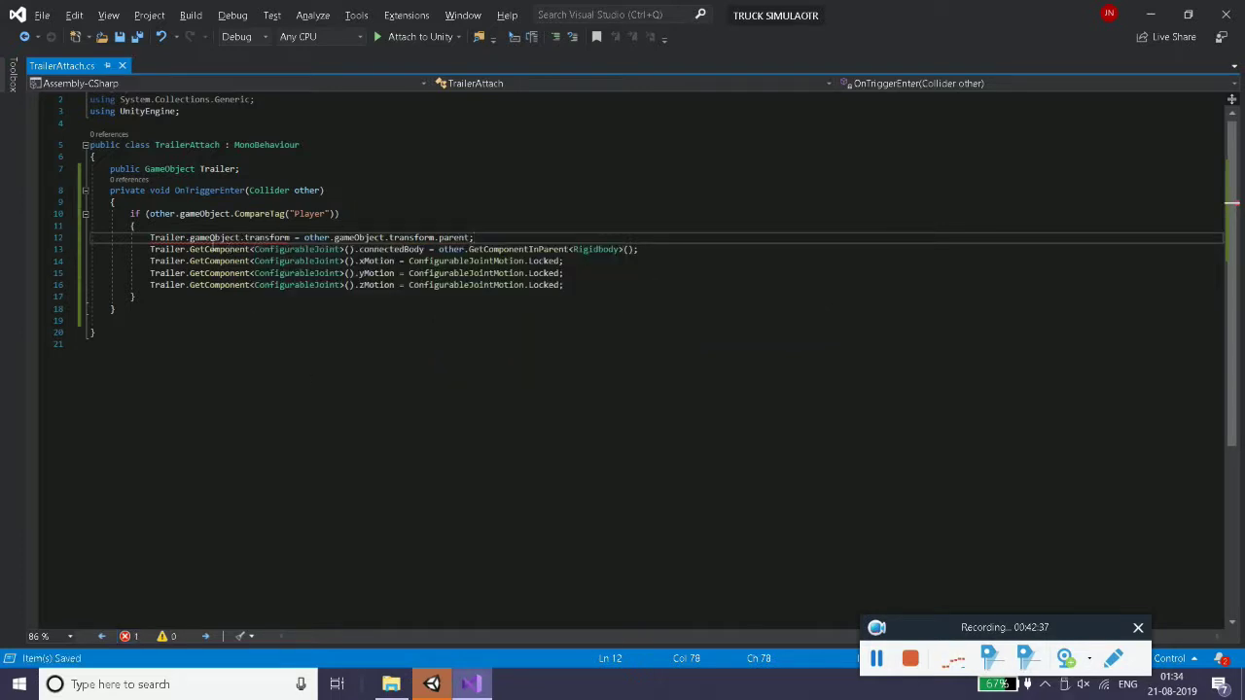
# - Read the read-only assignment error on line 12
pyautogui.moveTo(181, 245)
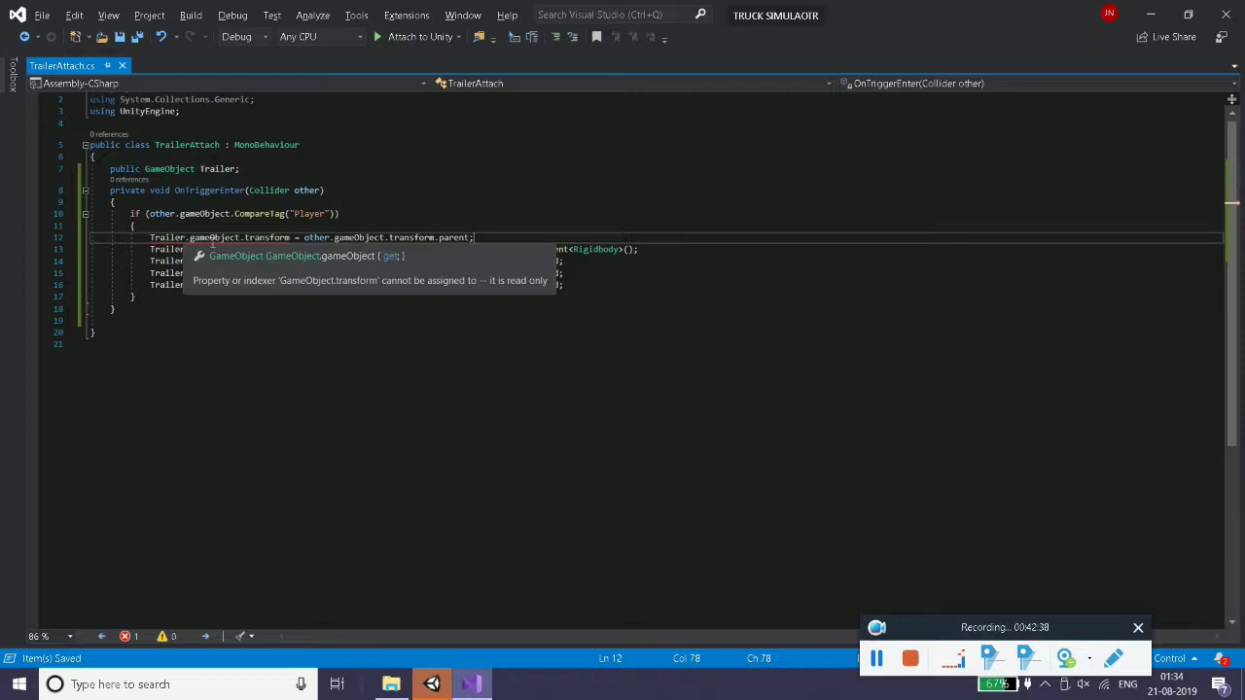
pyautogui.moveTo(291, 242)
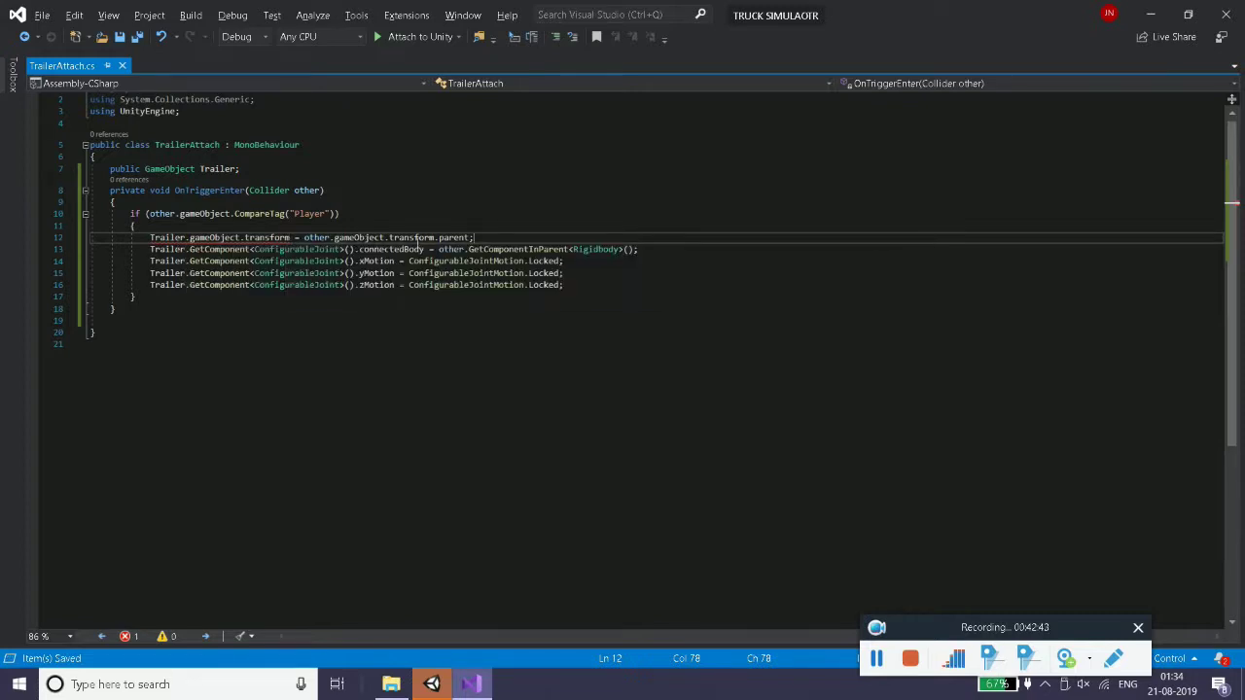
pyautogui.moveTo(418, 238)
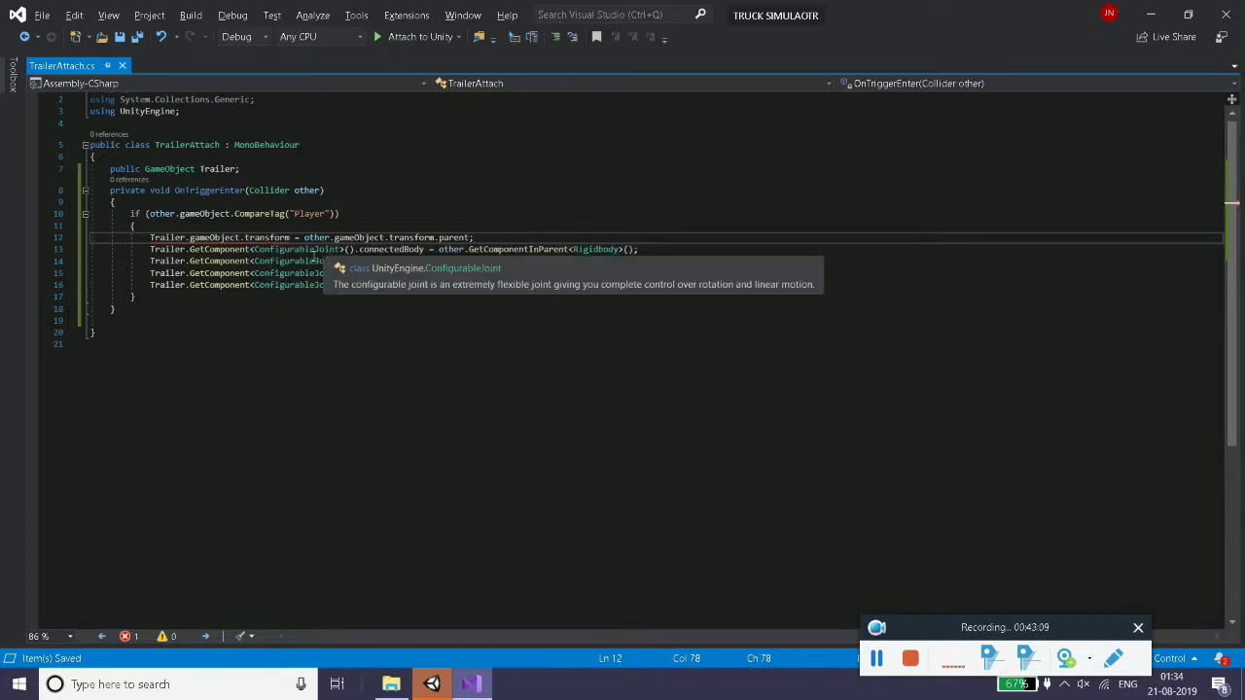
pyautogui.click(298, 238)
# - Rework line 12, shifting gameObject off the transform and adding a parent member
pyautogui.press('BackSpace')
pyautogui.press('BackSpace')
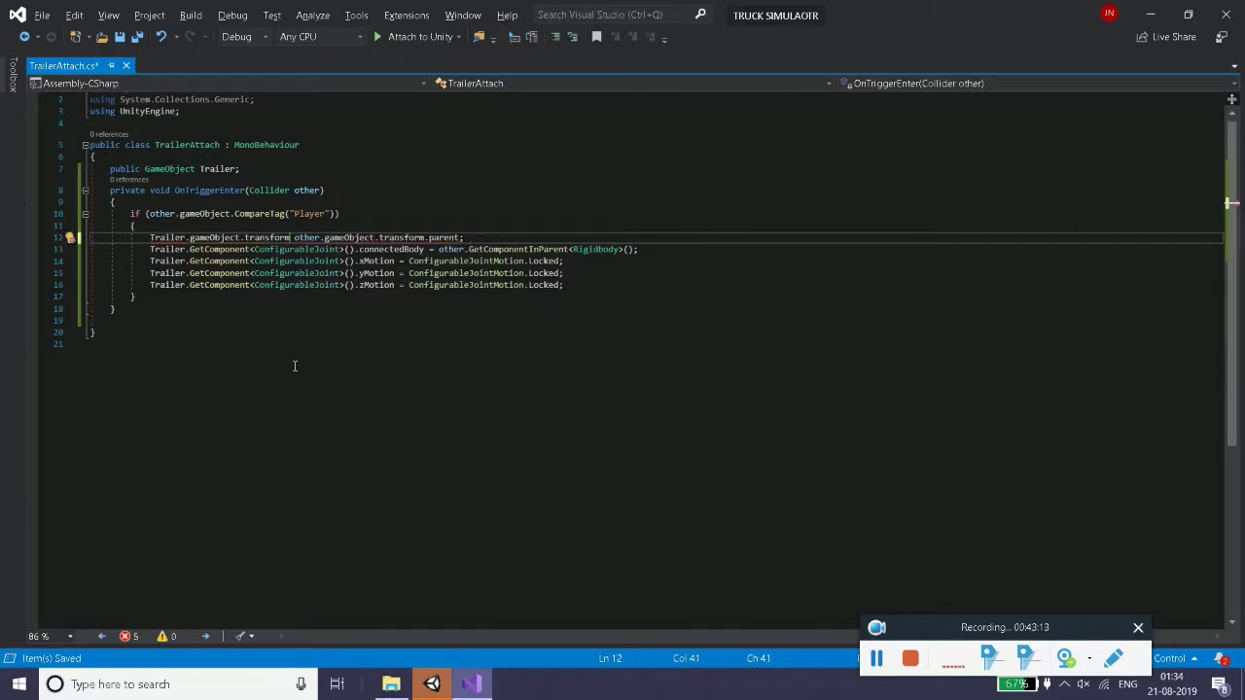
pyautogui.write('=')
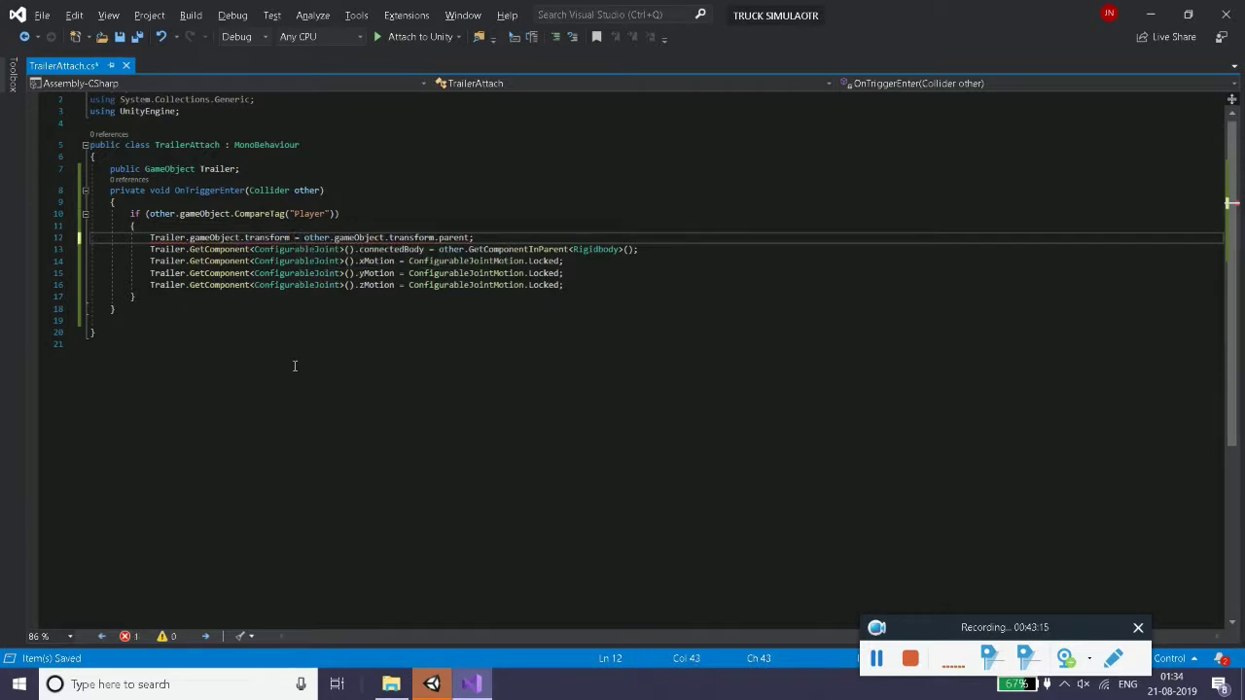
pyautogui.press('Left')
pyautogui.press('Left')
pyautogui.press('Left')
pyautogui.press('Left')
pyautogui.press('Left')
pyautogui.press('Left')
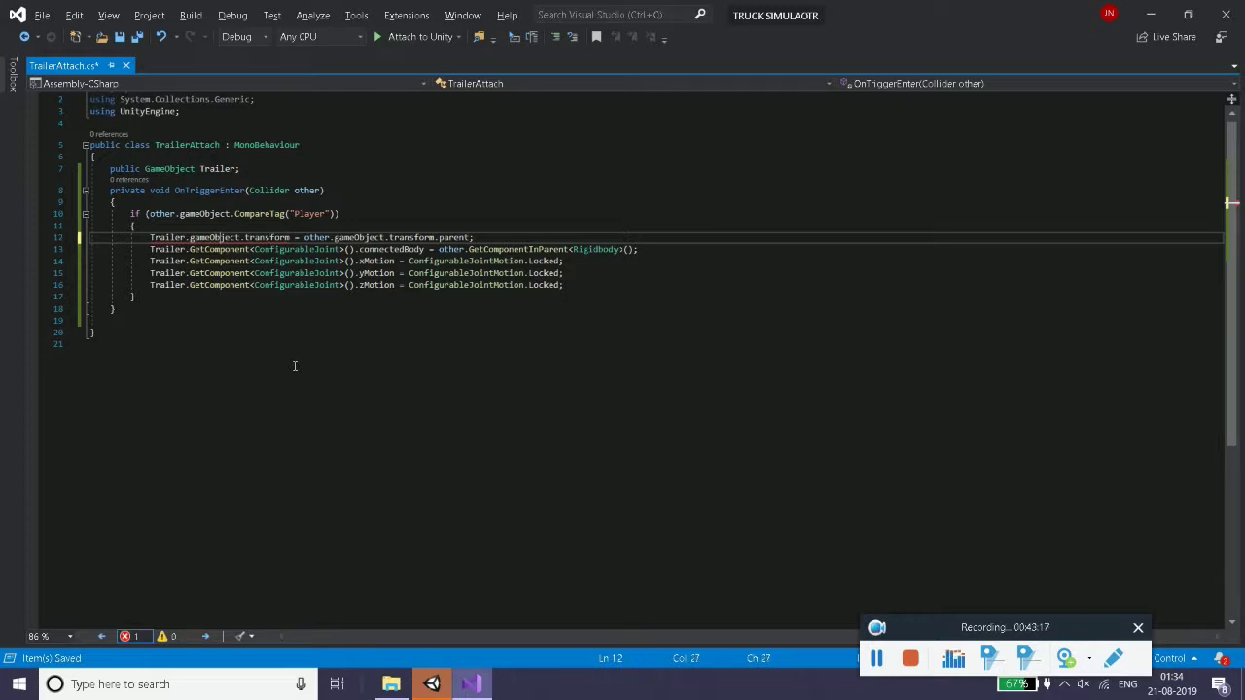
pyautogui.press('BackSpace')
pyautogui.press('BackSpace')
pyautogui.press('BackSpace')
pyautogui.press('BackSpace')
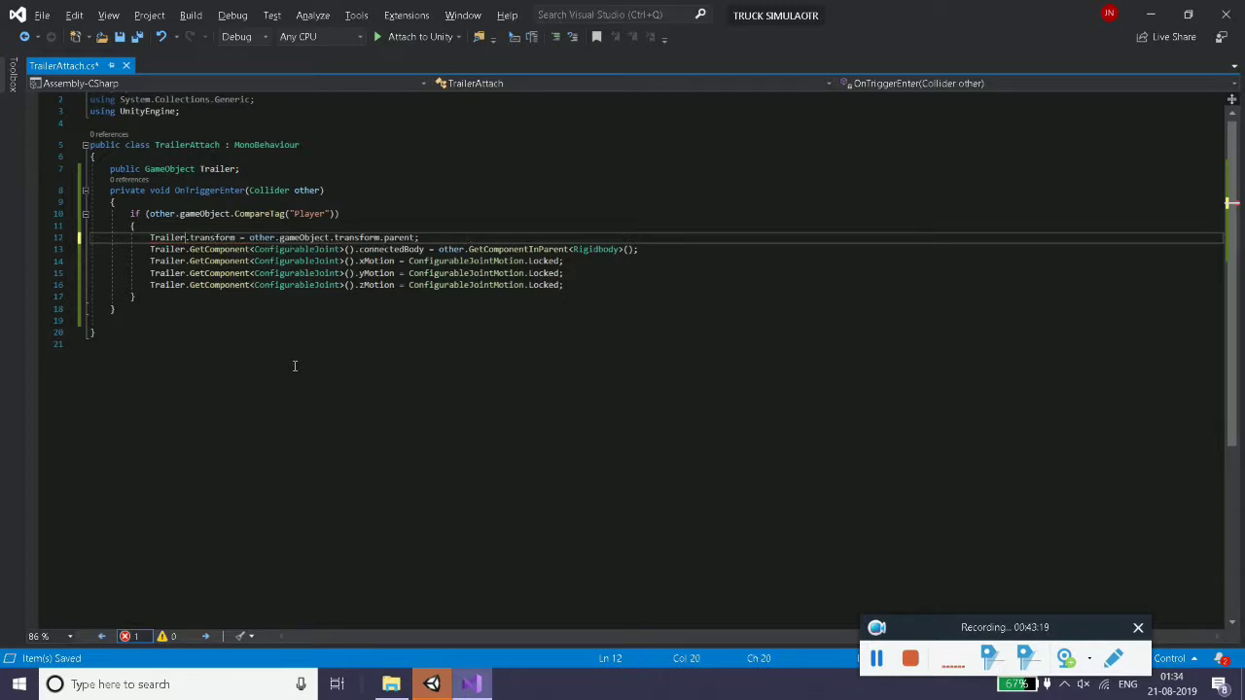
pyautogui.press('Right')
pyautogui.press('Right')
pyautogui.press('Right')
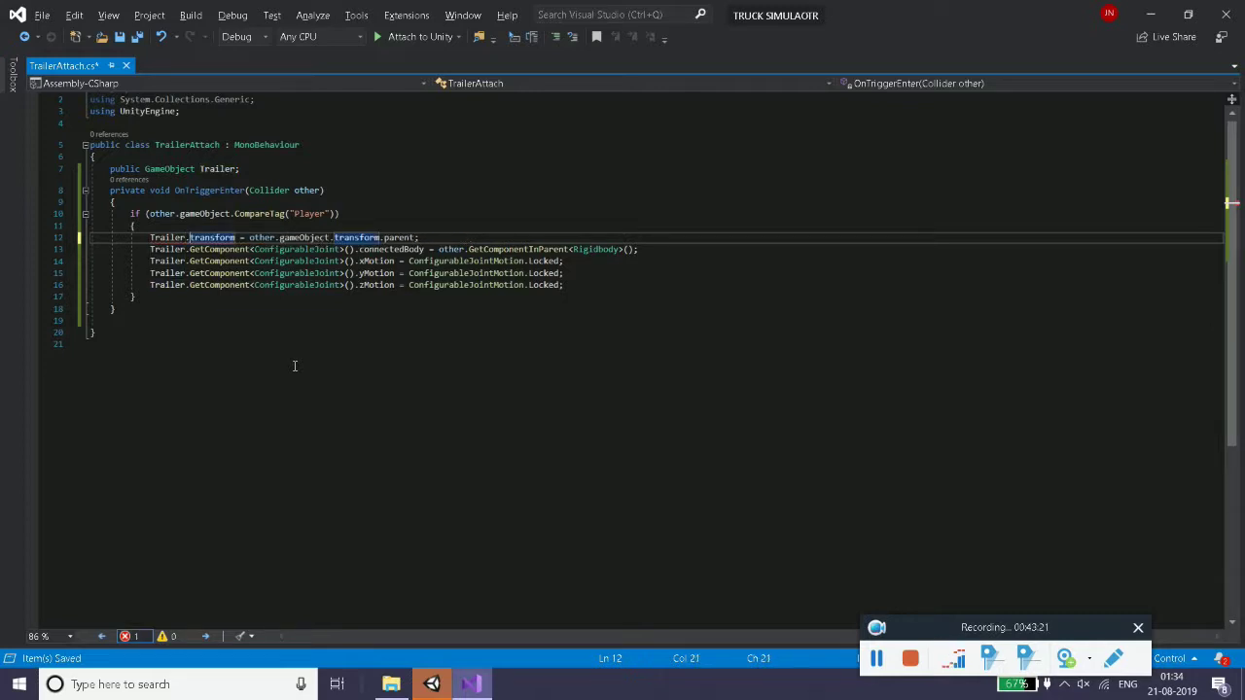
pyautogui.press('Left')
pyautogui.press('Left')
pyautogui.press('Left')
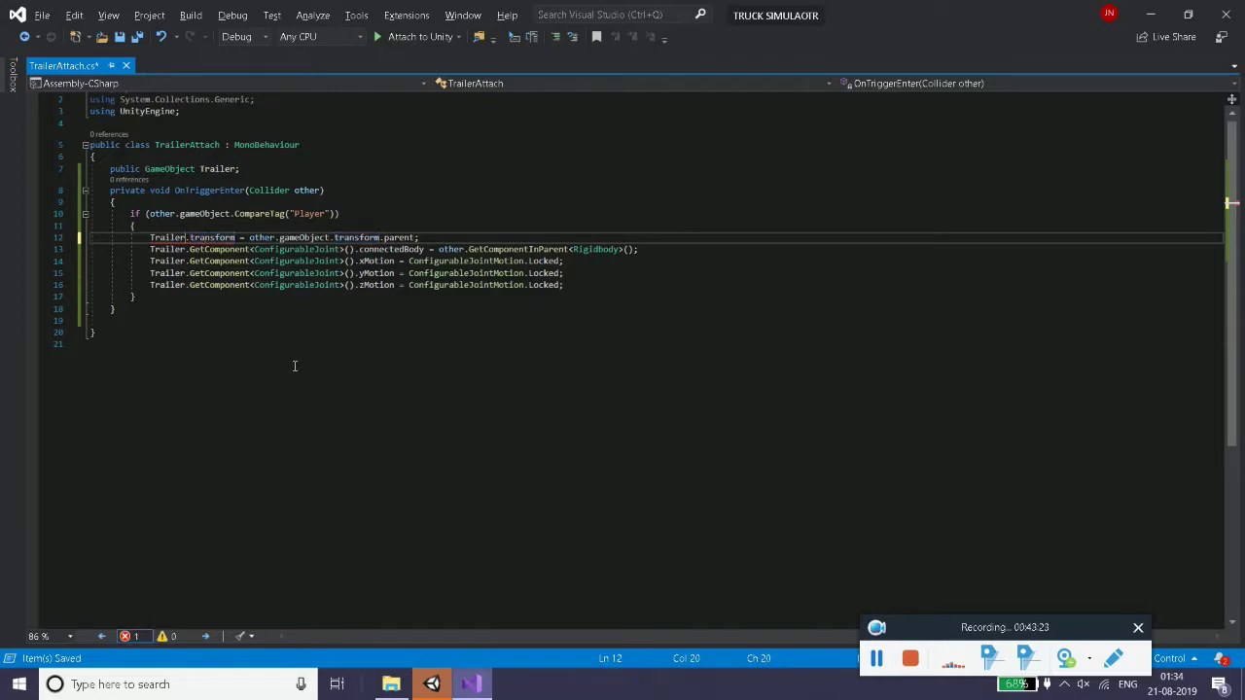
pyautogui.write('.gameObject')
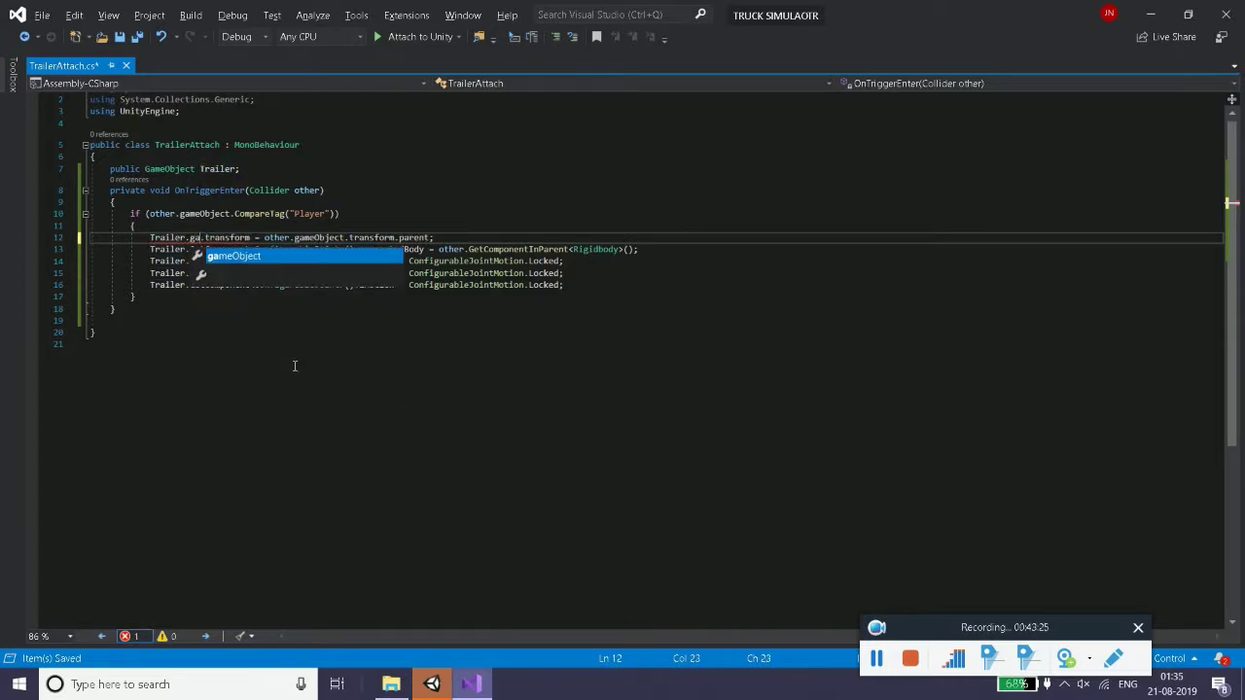
pyautogui.press('Right')
pyautogui.press('Right')
pyautogui.press('Right')
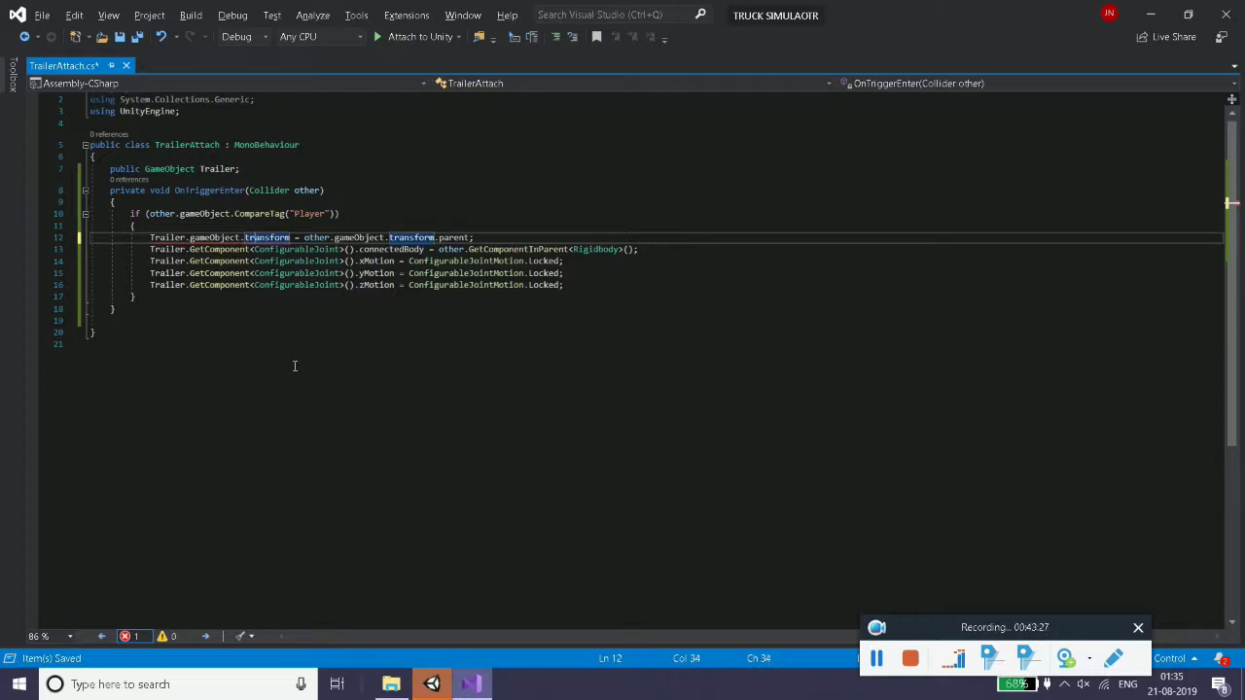
pyautogui.press('Right')
pyautogui.press('Right')
pyautogui.write('.')
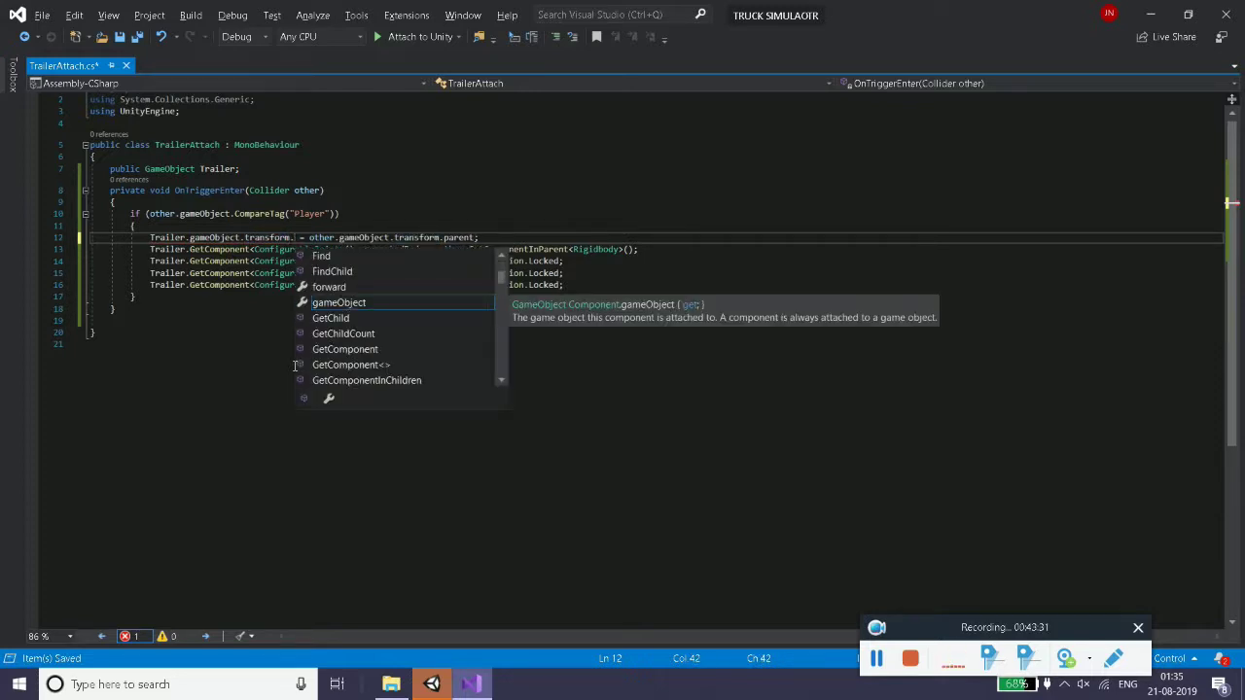
pyautogui.write('p')
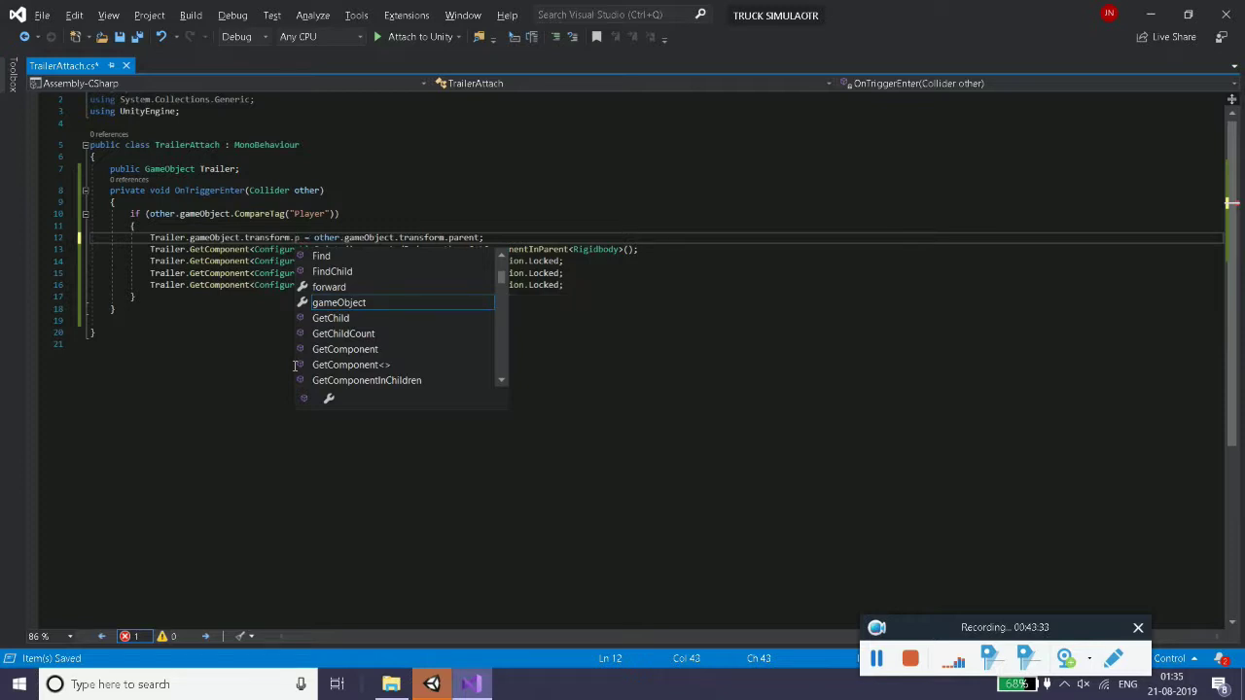
pyautogui.write('a')
pyautogui.press('Tab')
pyautogui.press('Right')
pyautogui.press('Right')
pyautogui.press('Right')
pyautogui.press('Right')
pyautogui.press('Right')
pyautogui.press('Right')
pyautogui.press('Right')
pyautogui.press('Right')
pyautogui.press('Right')
pyautogui.press('Right')
pyautogui.press('Right')
pyautogui.press('Right')
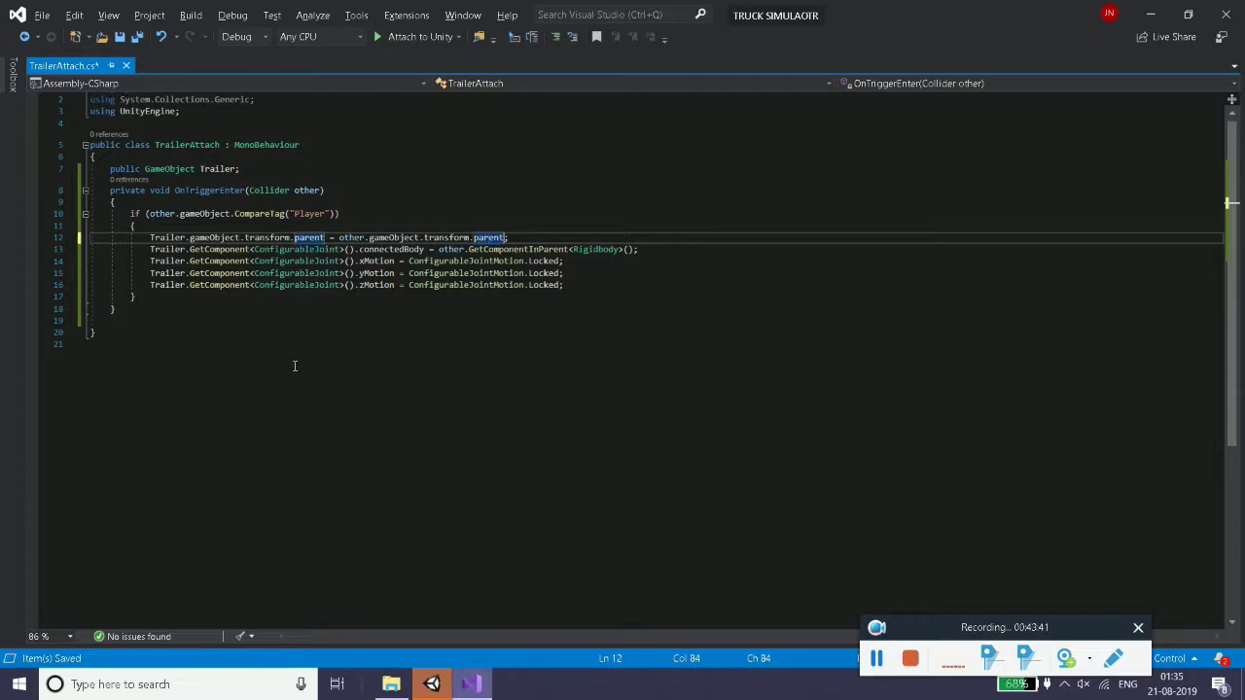
# - Finish line 12 as 'Trailer = other.gameObject.transform.parent.gameObject;', save, and return to Unity
pyautogui.hotkey('ctrl', 'z')
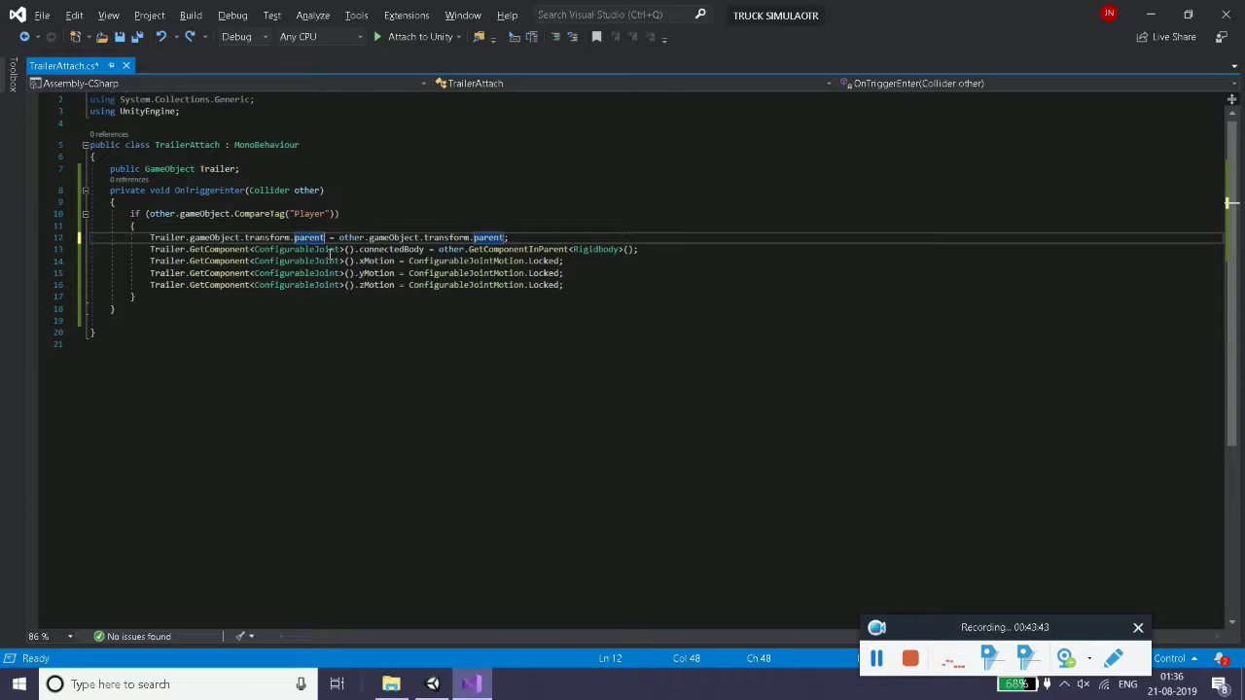
pyautogui.press('BackSpace')
pyautogui.press('BackSpace')
pyautogui.press('BackSpace')
pyautogui.press('BackSpace')
pyautogui.press('BackSpace')
pyautogui.press('BackSpace')
pyautogui.press('BackSpace')
pyautogui.press('BackSpace')
pyautogui.press('BackSpace')
pyautogui.press('BackSpace')
pyautogui.press('BackSpace')
pyautogui.press('BackSpace')
pyautogui.press('BackSpace')
pyautogui.hotkey('ctrl', 's')
pyautogui.press('Right')
pyautogui.press('Right')
pyautogui.press('Right')
pyautogui.press('Right')
pyautogui.press('Right')
pyautogui.press('Right')
pyautogui.press('Right')
pyautogui.press('Right')
pyautogui.press('Right')
pyautogui.press('Right')
pyautogui.press('Right')
pyautogui.press('Right')
pyautogui.press('Right')
pyautogui.press('Right')
pyautogui.press('Right')
pyautogui.write('.ga')
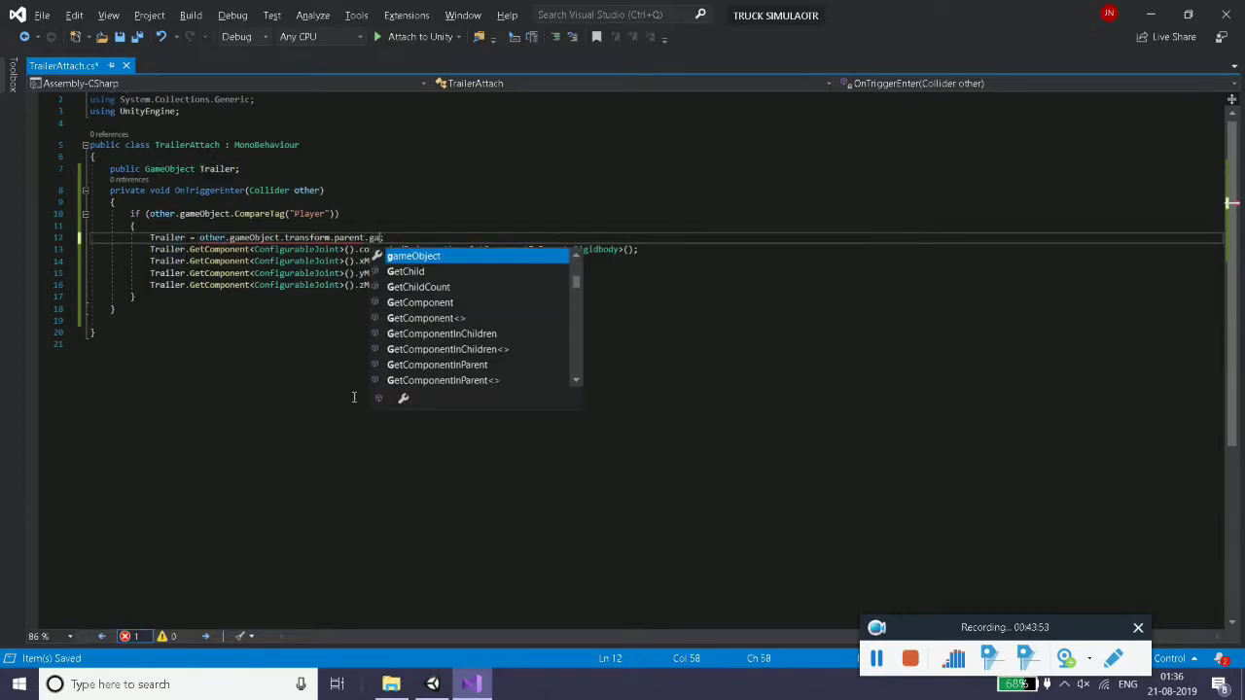
pyautogui.press('Tab')
pyautogui.click(160, 274)
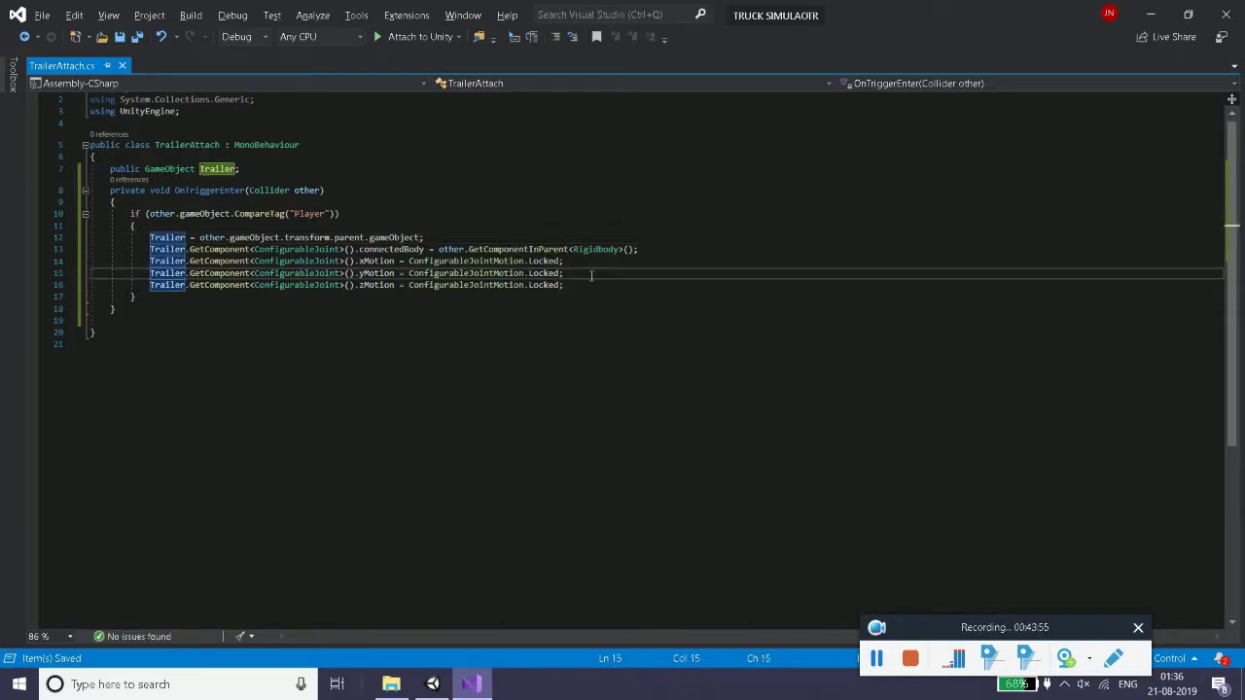
pyautogui.click(435, 683)
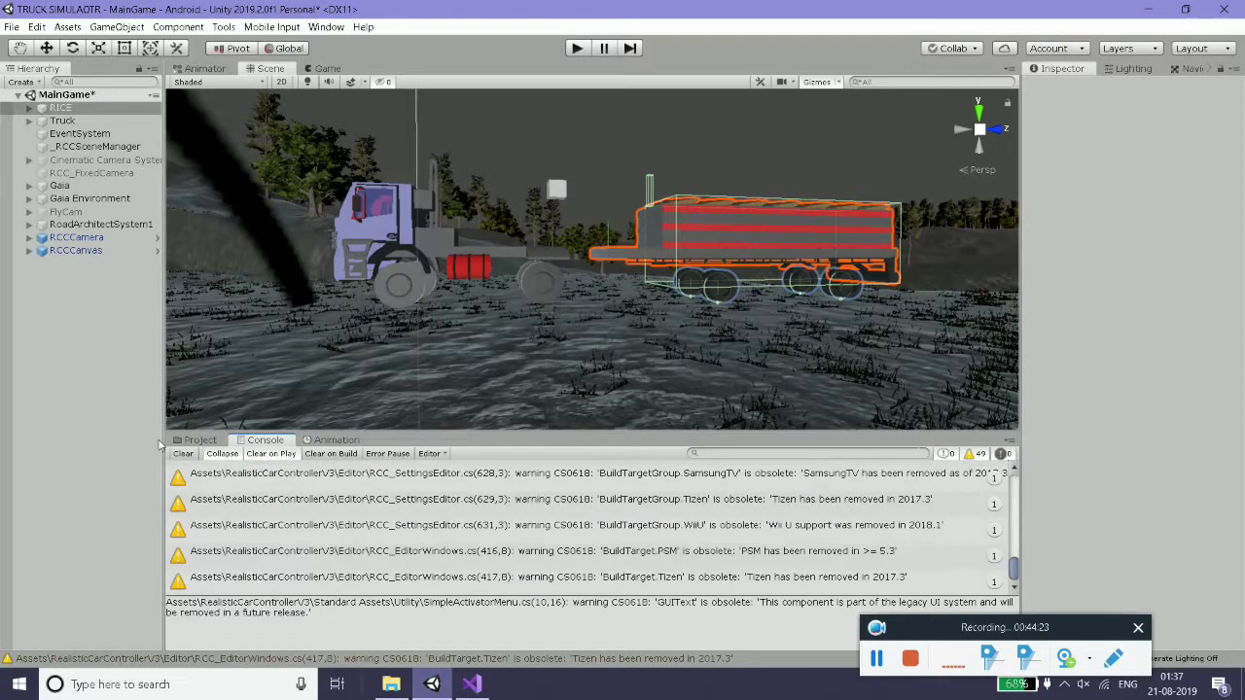
# - Start the game in the Game view with a top-down camera and reverse the truck toward the trailer
pyautogui.click(200, 441)
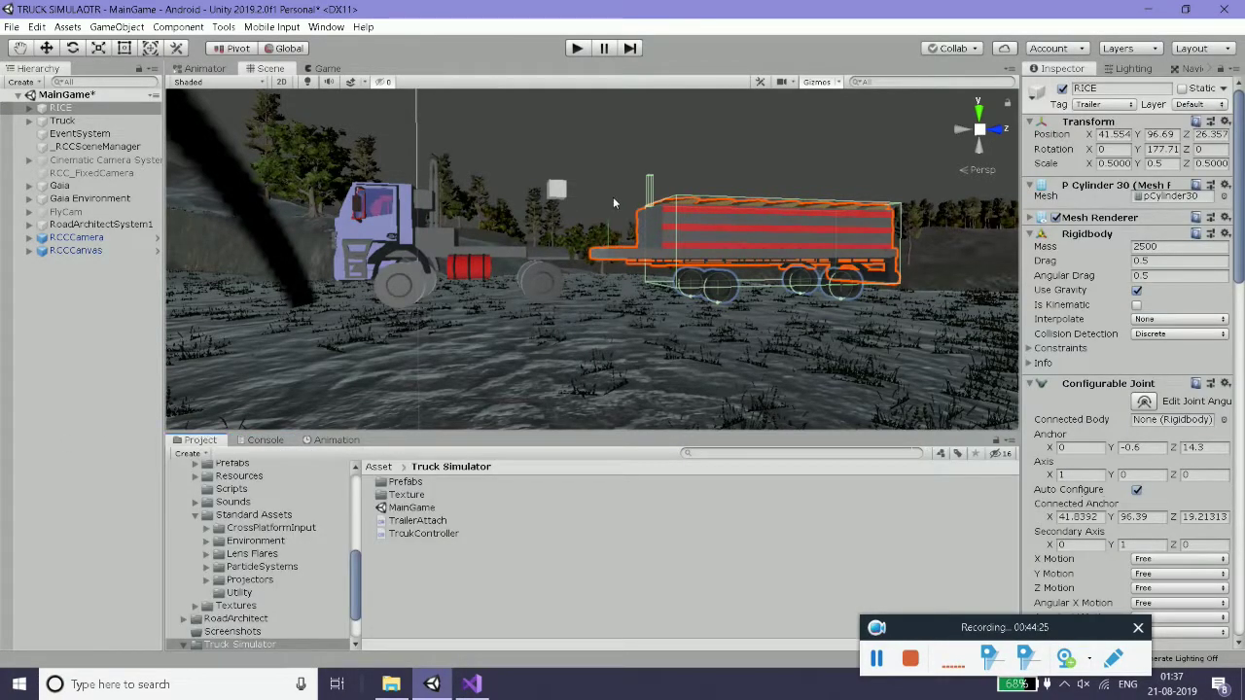
pyautogui.click(576, 49)
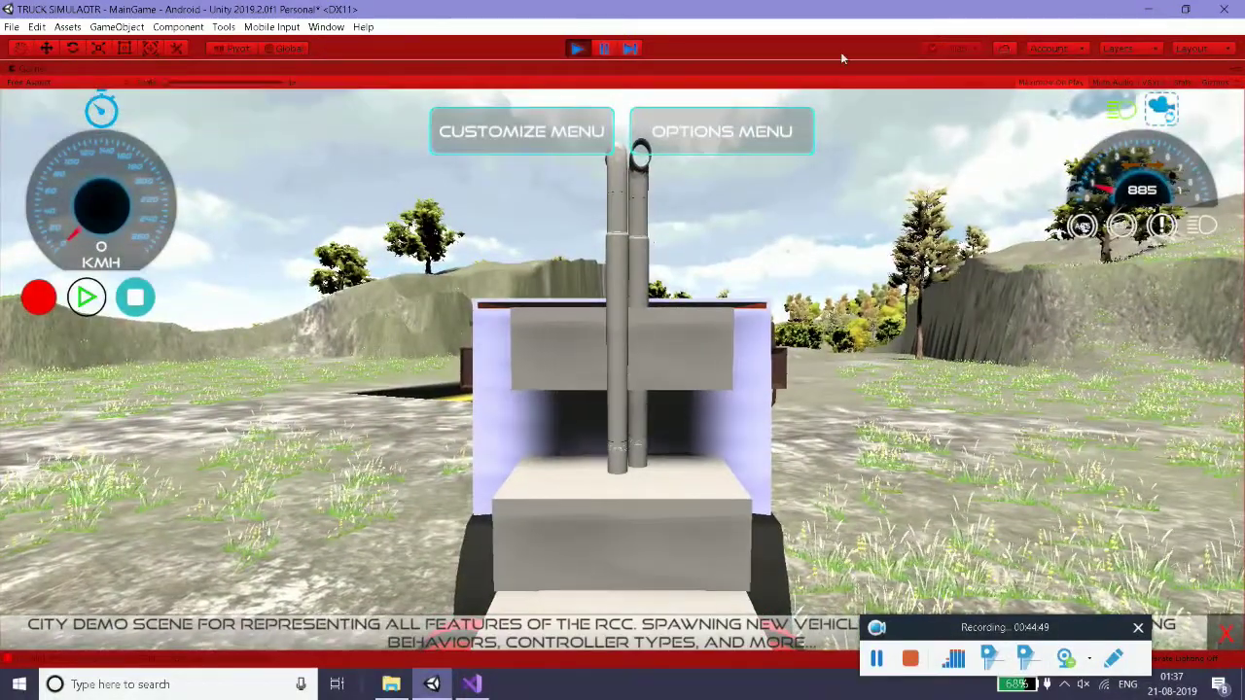
pyautogui.click(603, 51)
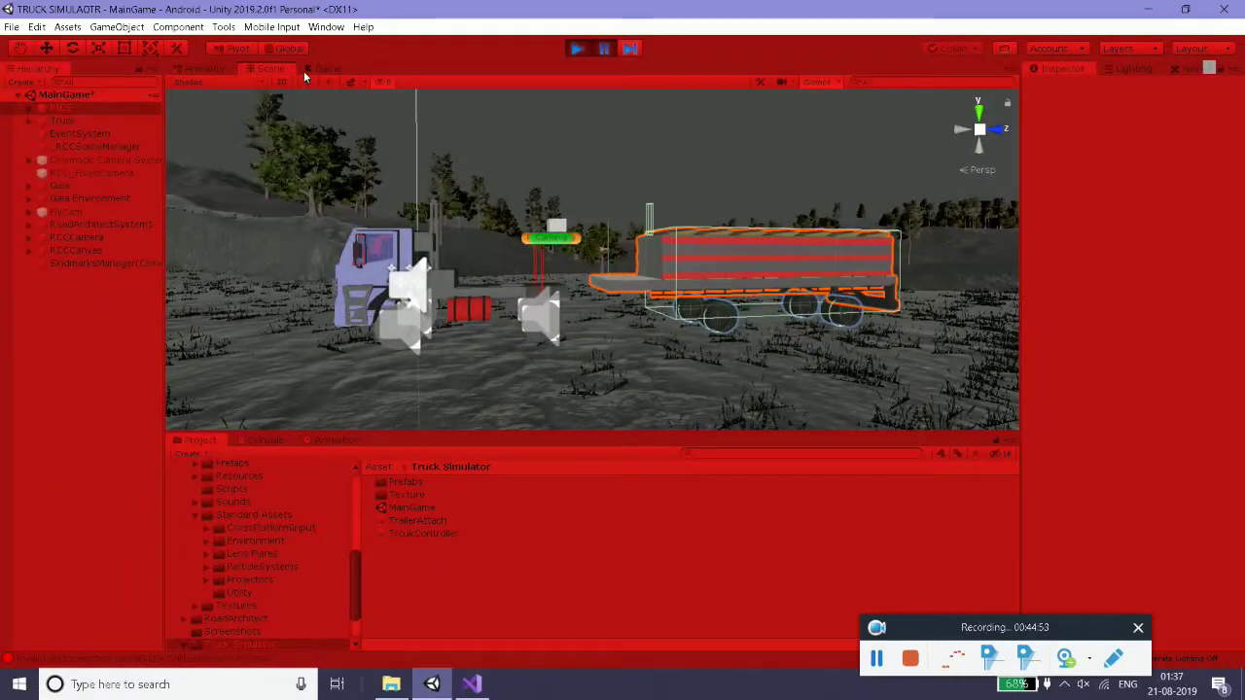
pyautogui.click(321, 69)
pyautogui.click(603, 49)
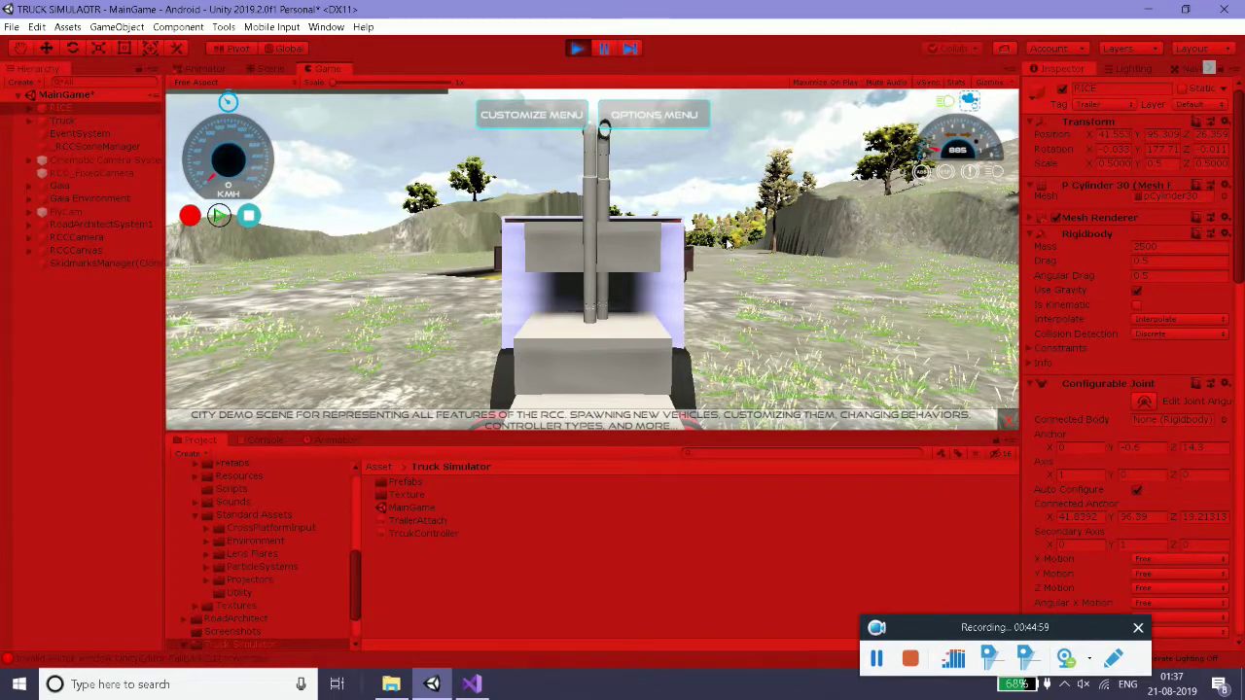
pyautogui.press('c')
pyautogui.press('Down')
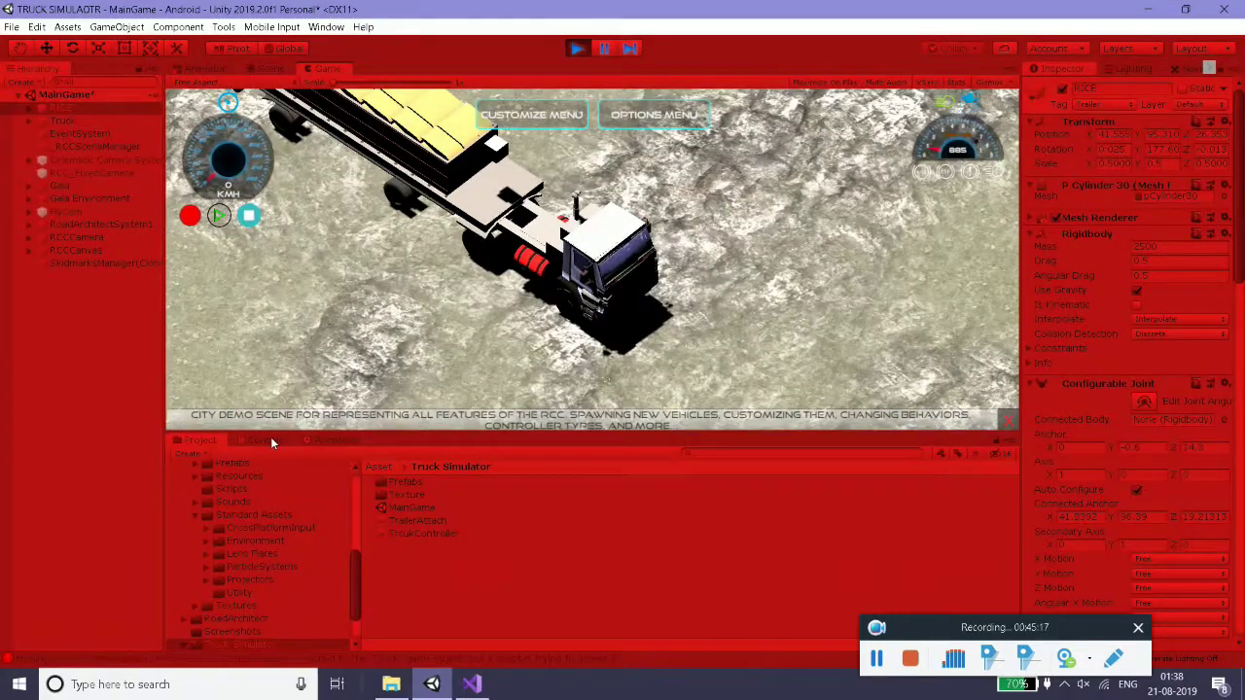
# - Stop the game and return to the TrailerAttach script in Visual Studio
pyautogui.click(573, 44)
pyautogui.hotkey('alt', 'Tab')
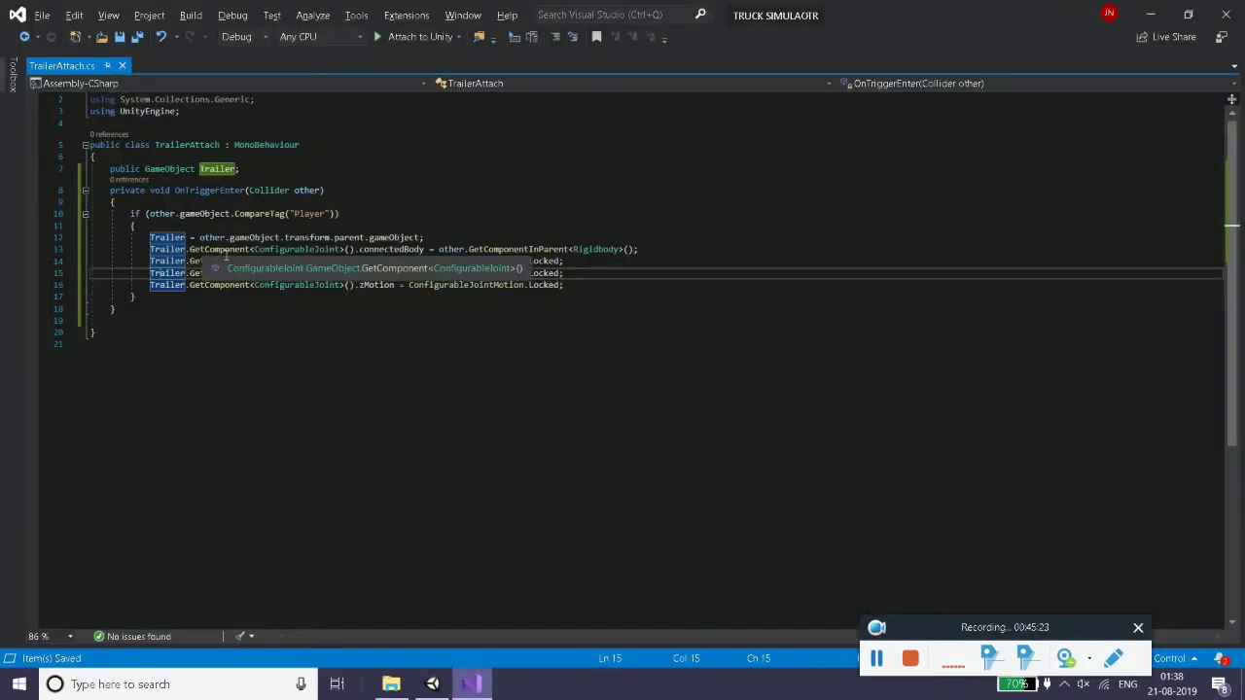
pyautogui.click(228, 337)
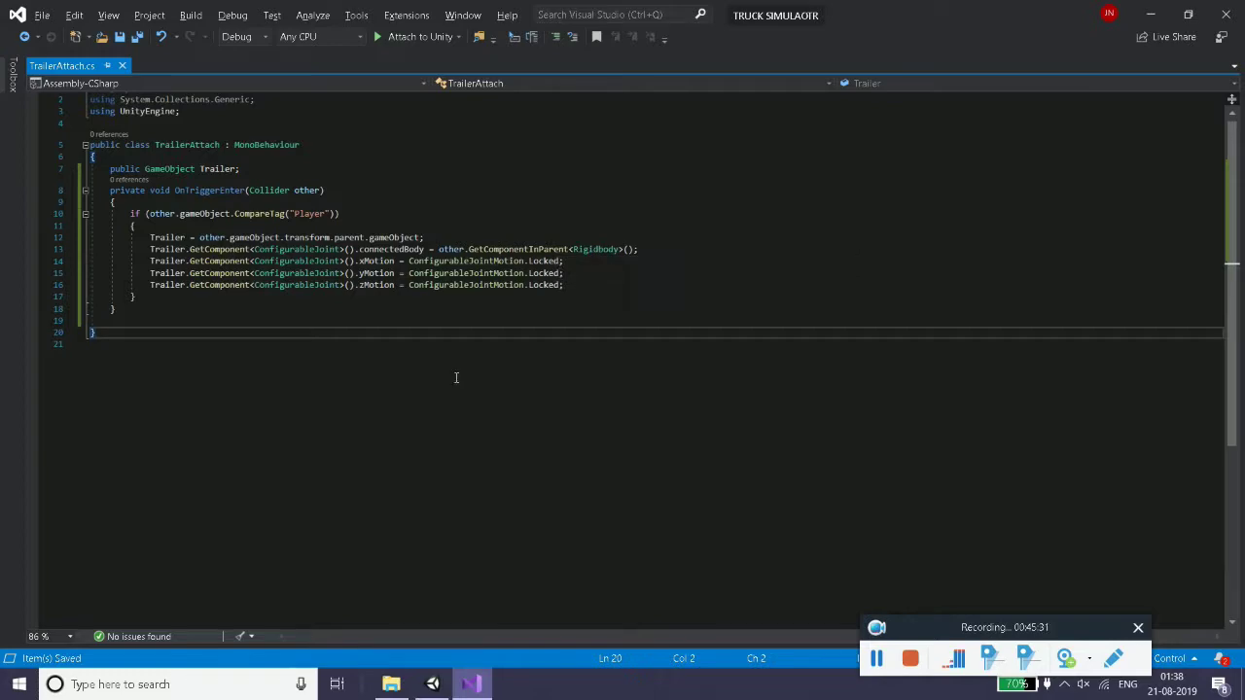
# - Check Unity's console error, glance back at TrailerAttach, then return to the Unity scene
pyautogui.click(432, 684)
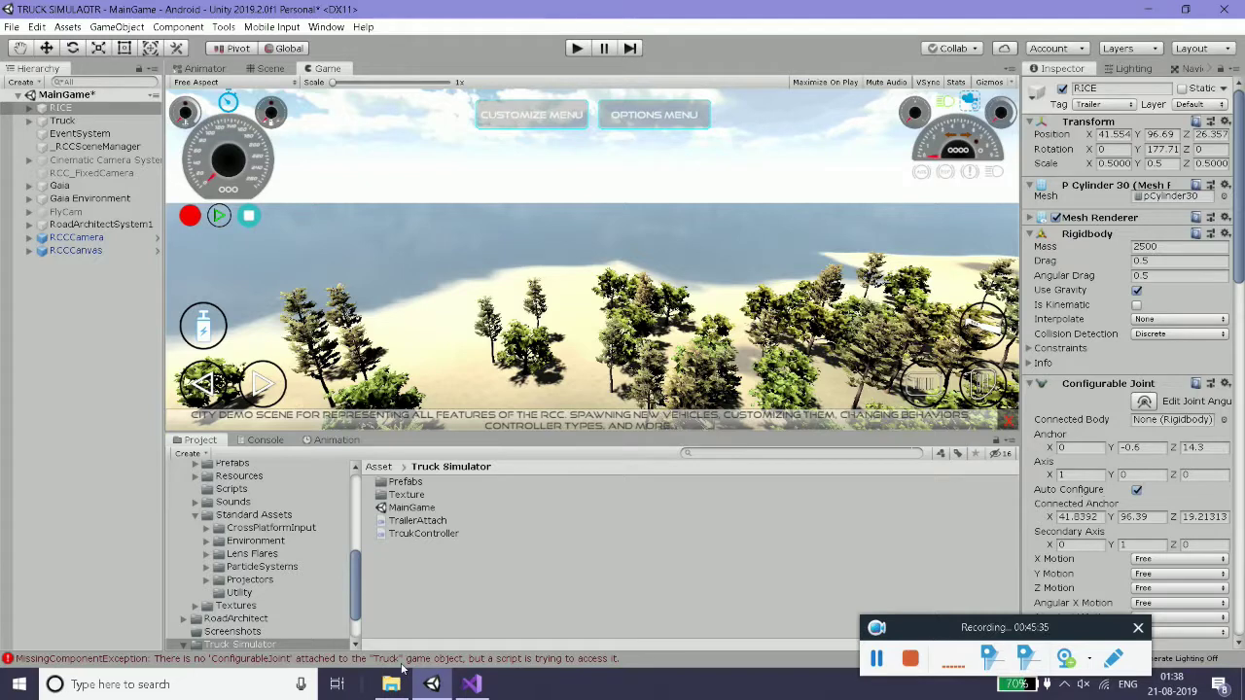
pyautogui.hotkey('alt', 'Tab')
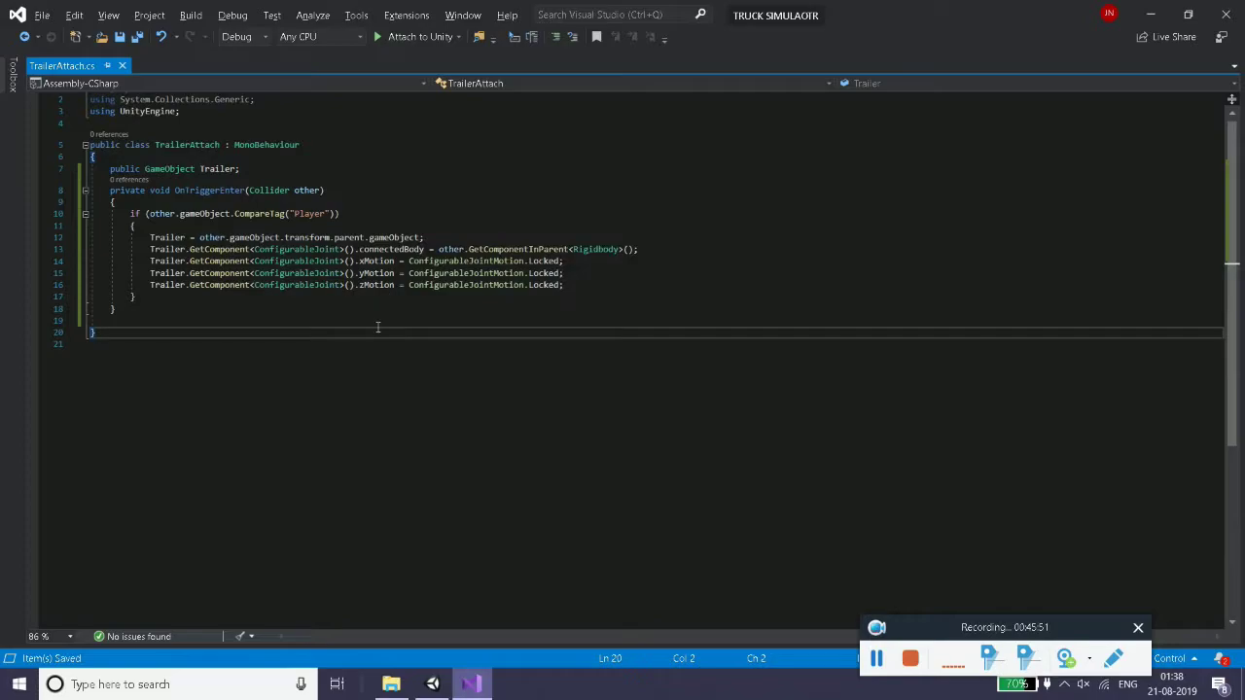
pyautogui.hotkey('alt', 'Tab')
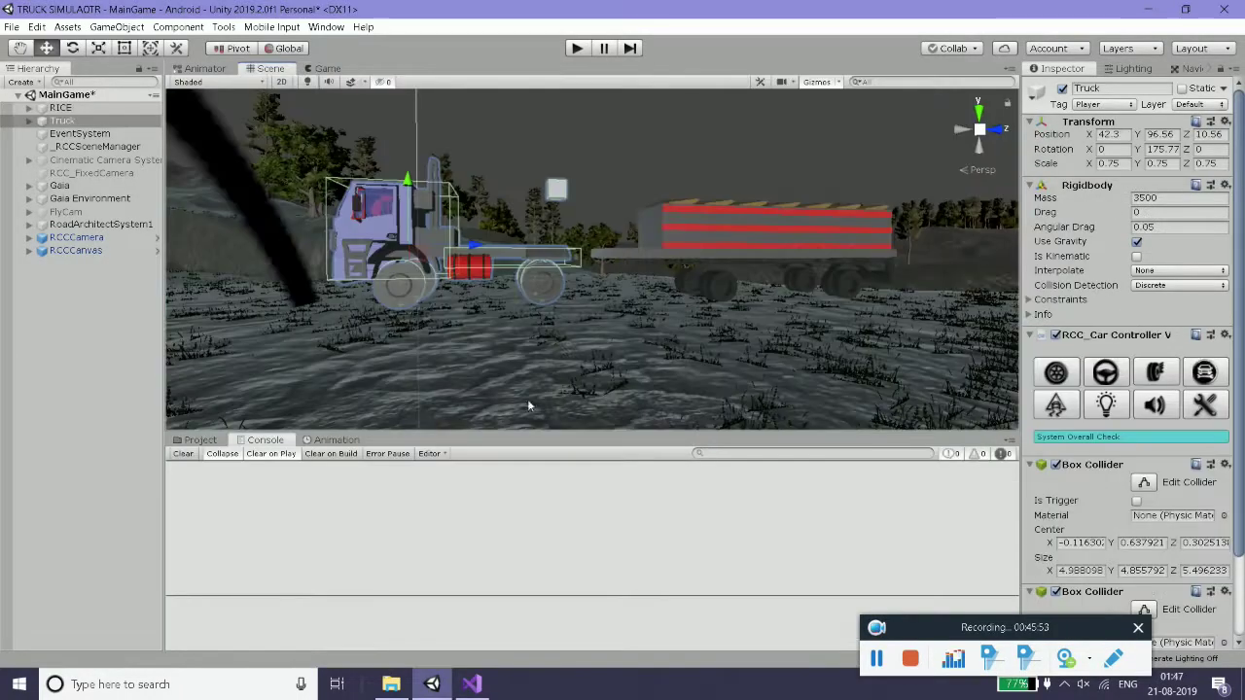
# - Drag the RICE trailer onto the Truck in the Hierarchy and confirm it is nested
pyautogui.click(64, 109)
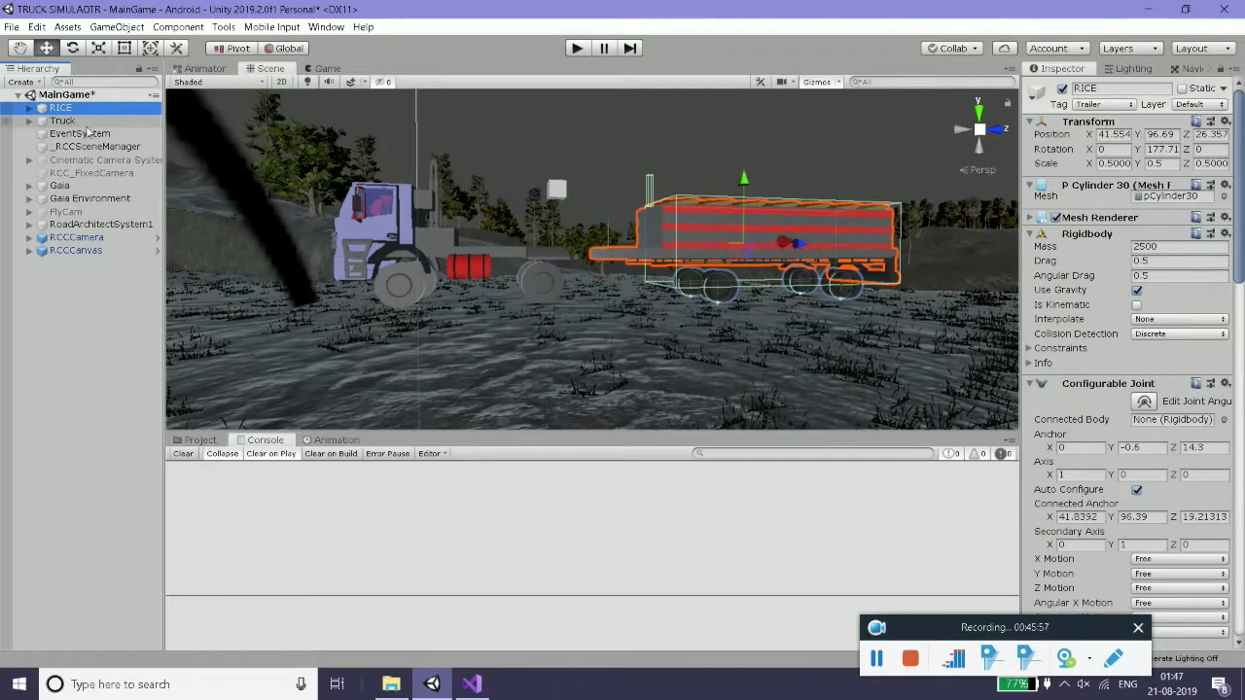
pyautogui.moveTo(64, 109); pyautogui.dragTo(64, 123)
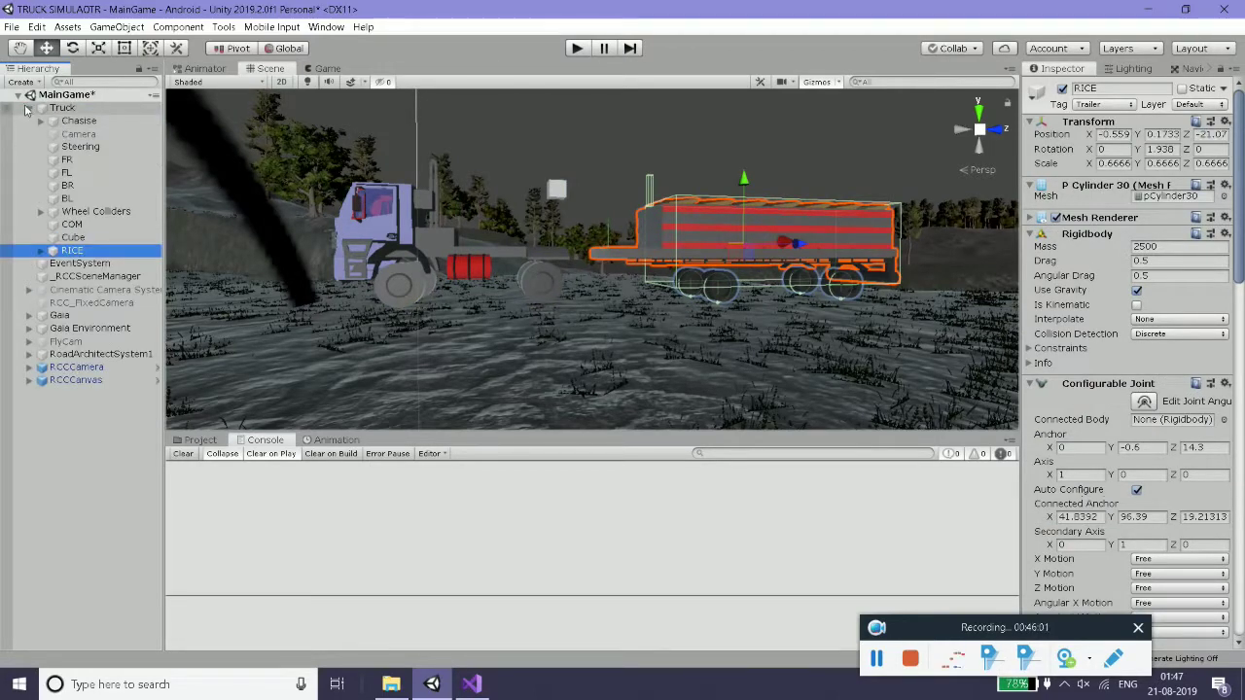
pyautogui.click(27, 108)
pyautogui.click(27, 107)
pyautogui.click(27, 108)
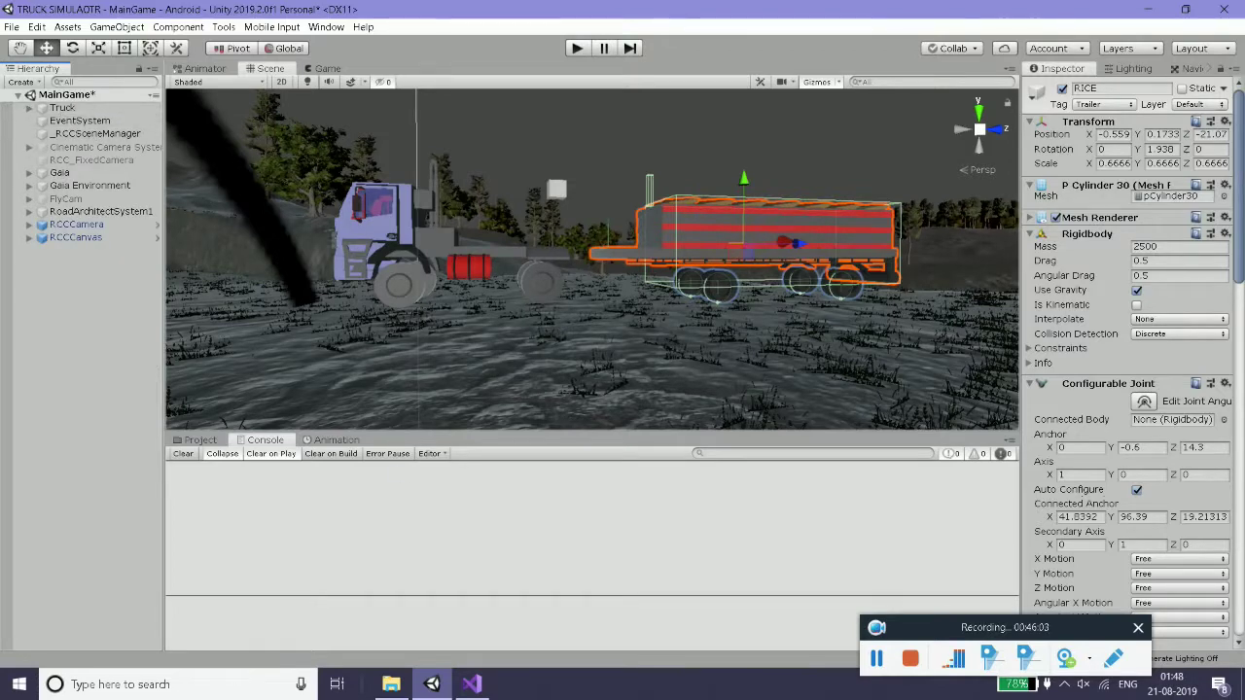
pyautogui.click(30, 109)
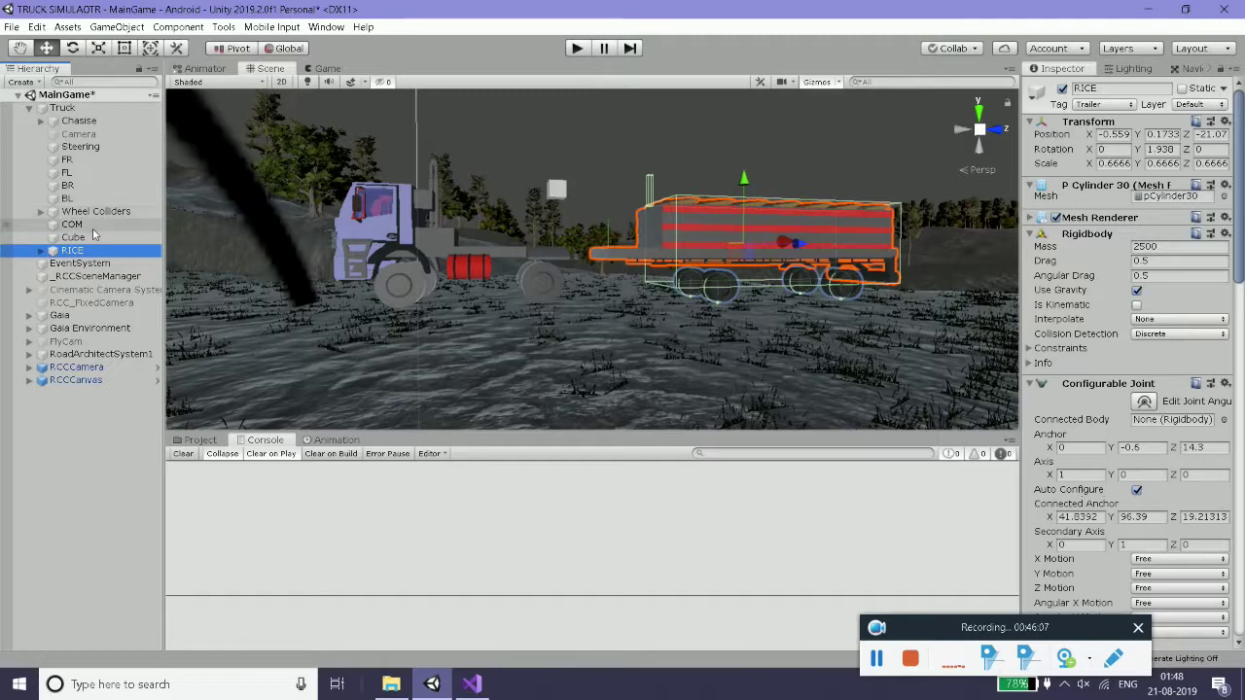
# - Select the trigger Cube, then highlight the Trailer assignment on line 13 of TrailerAttach
pyautogui.click(73, 237)
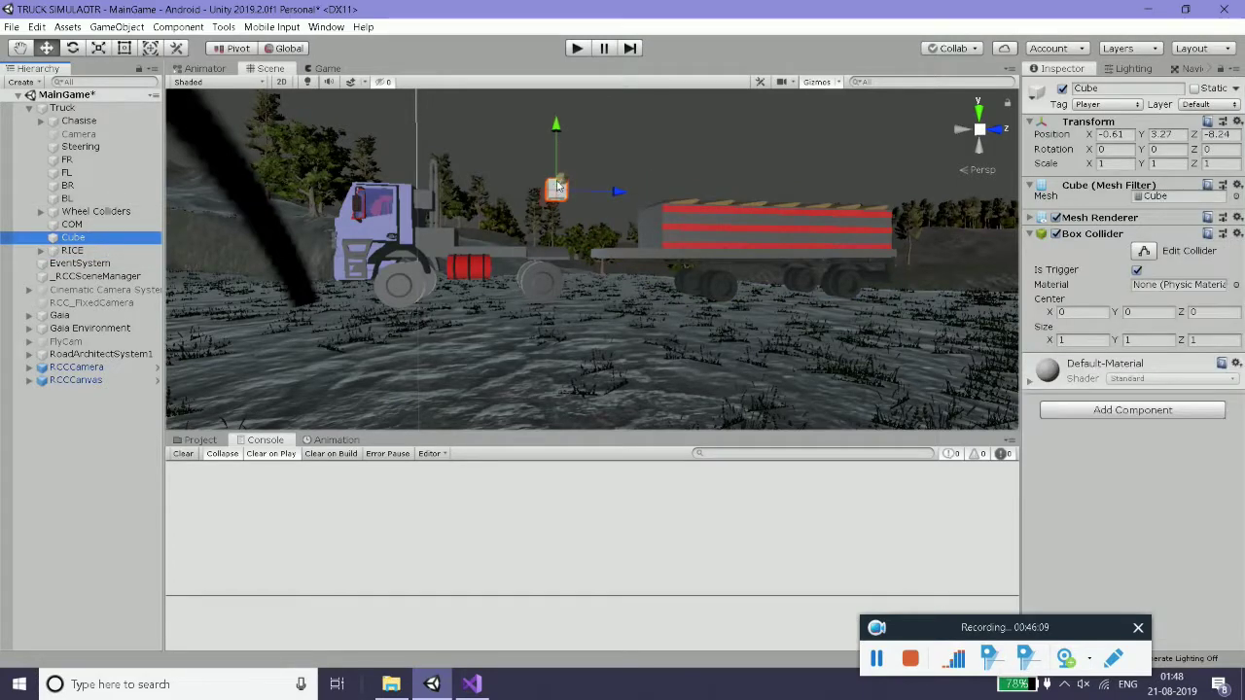
pyautogui.click(488, 688)
pyautogui.moveTo(160, 250); pyautogui.dragTo(209, 250)
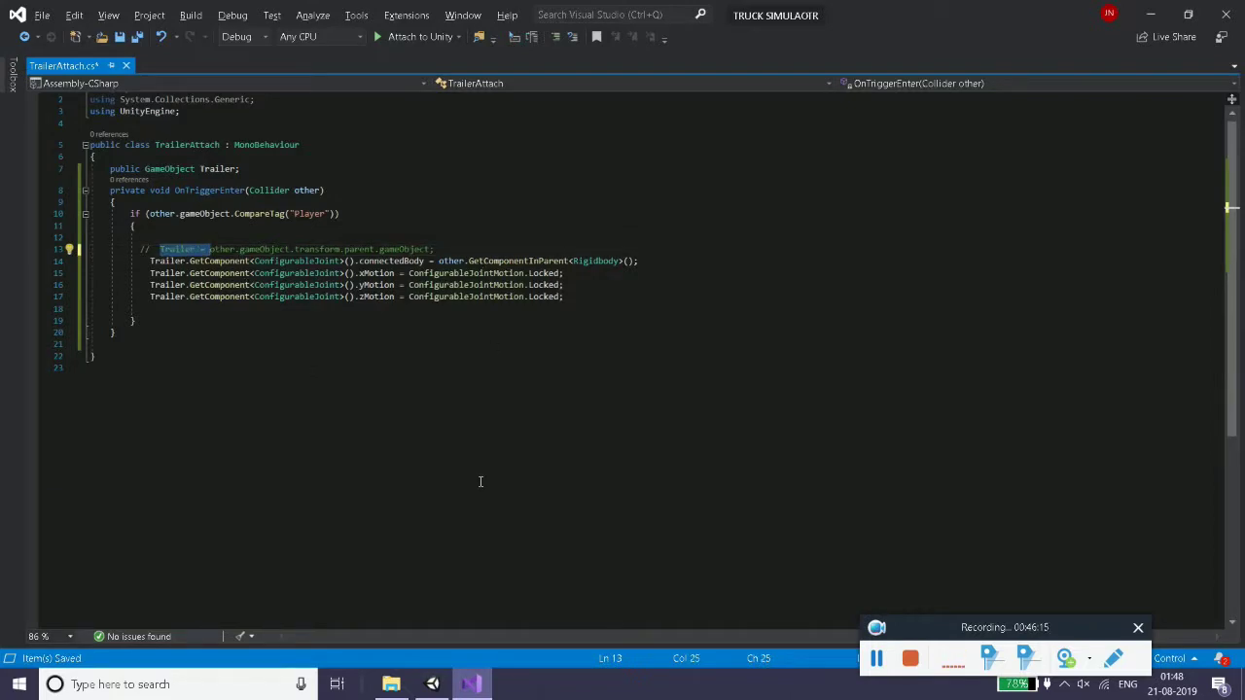
# - Collapse the Truck in Unity, then highlight the commented-out line 13 in TrailerAttach
pyautogui.click(432, 684)
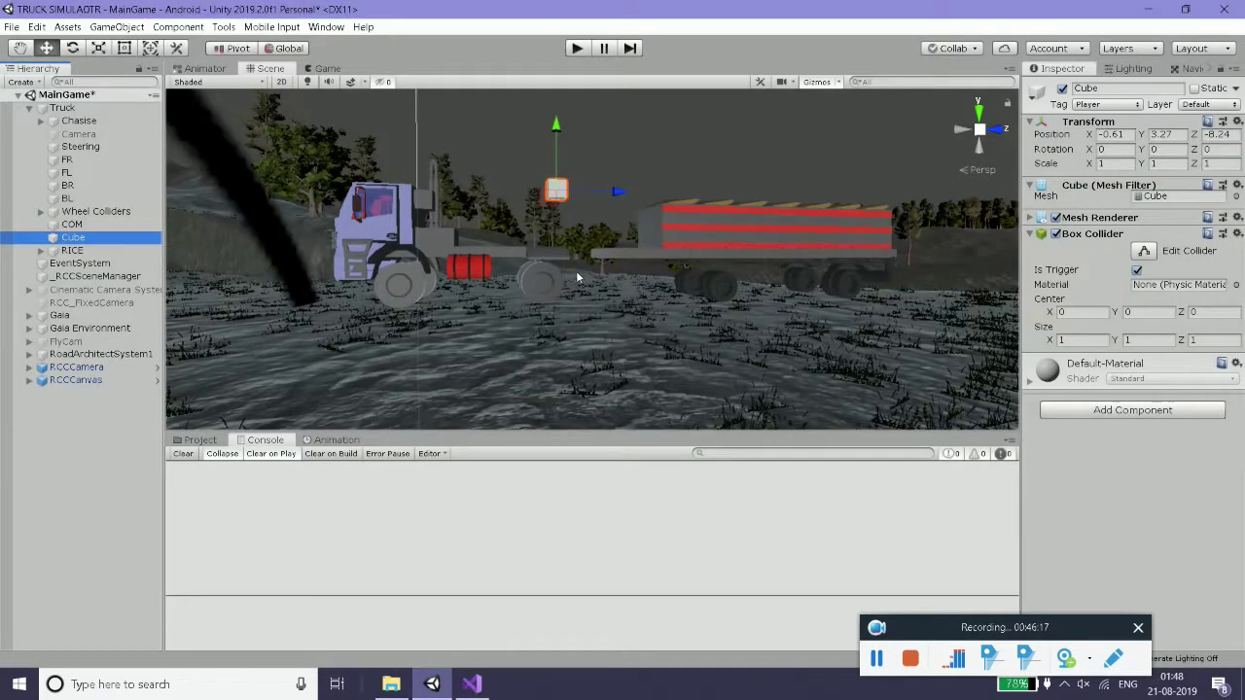
pyautogui.click(30, 108)
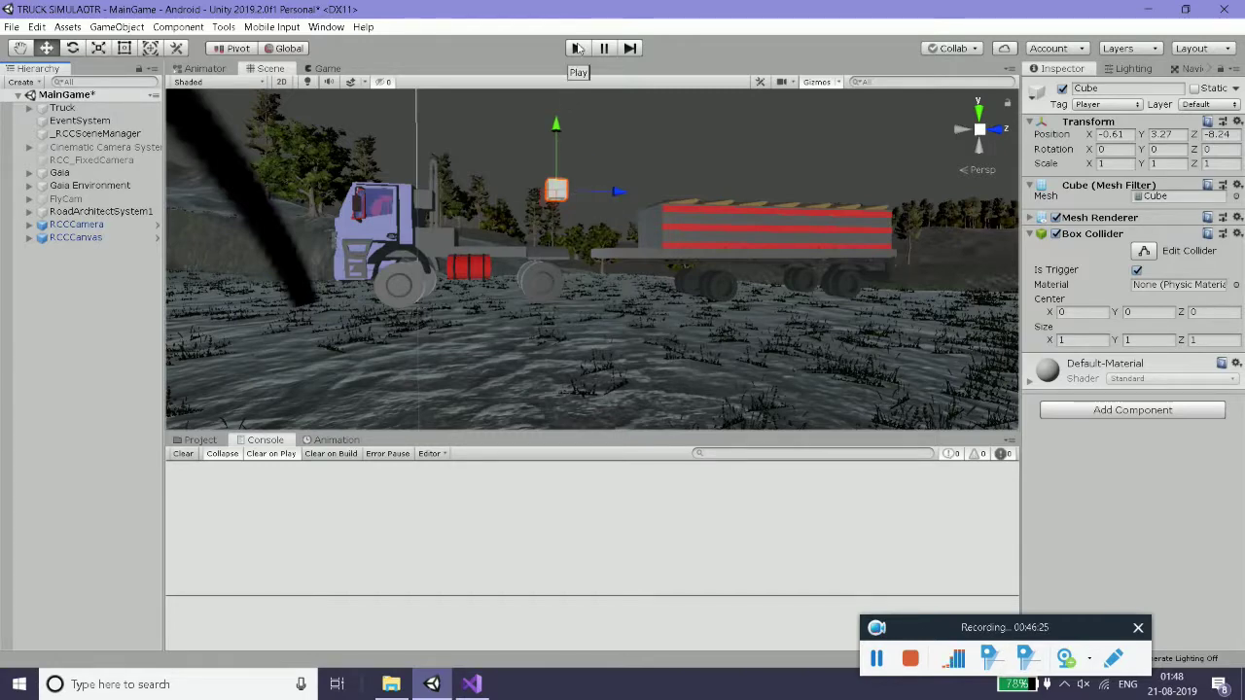
pyautogui.click(485, 669)
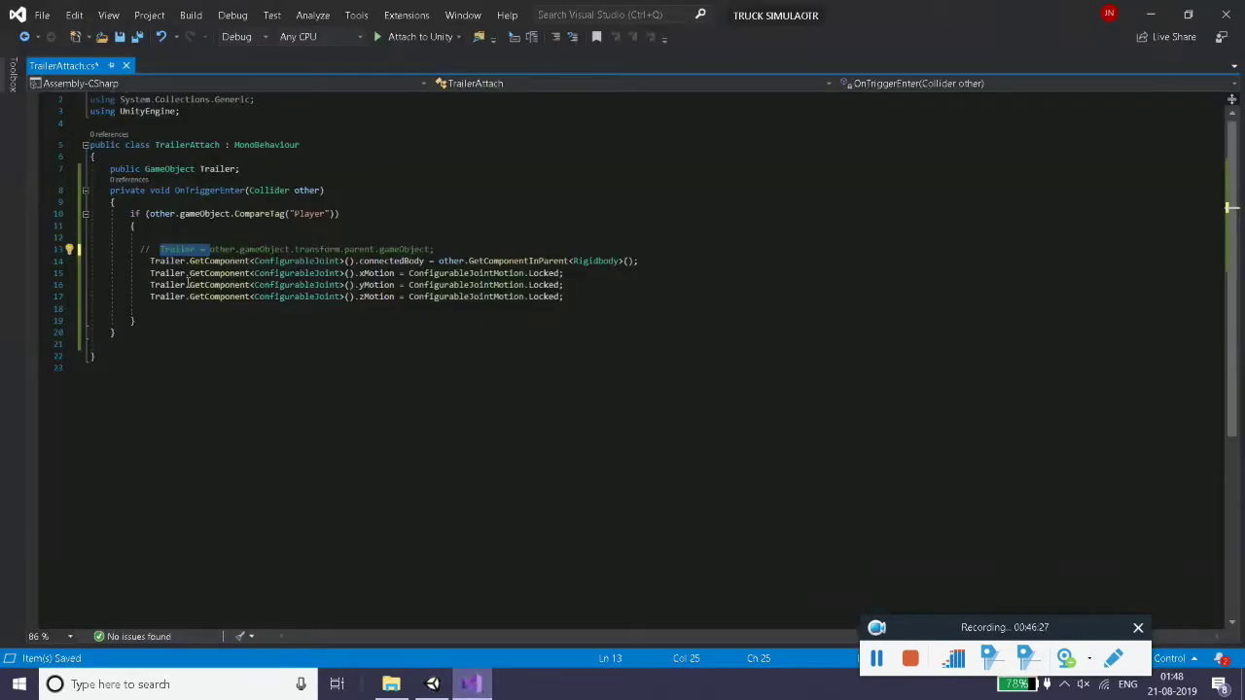
pyautogui.moveTo(160, 251); pyautogui.dragTo(326, 243)
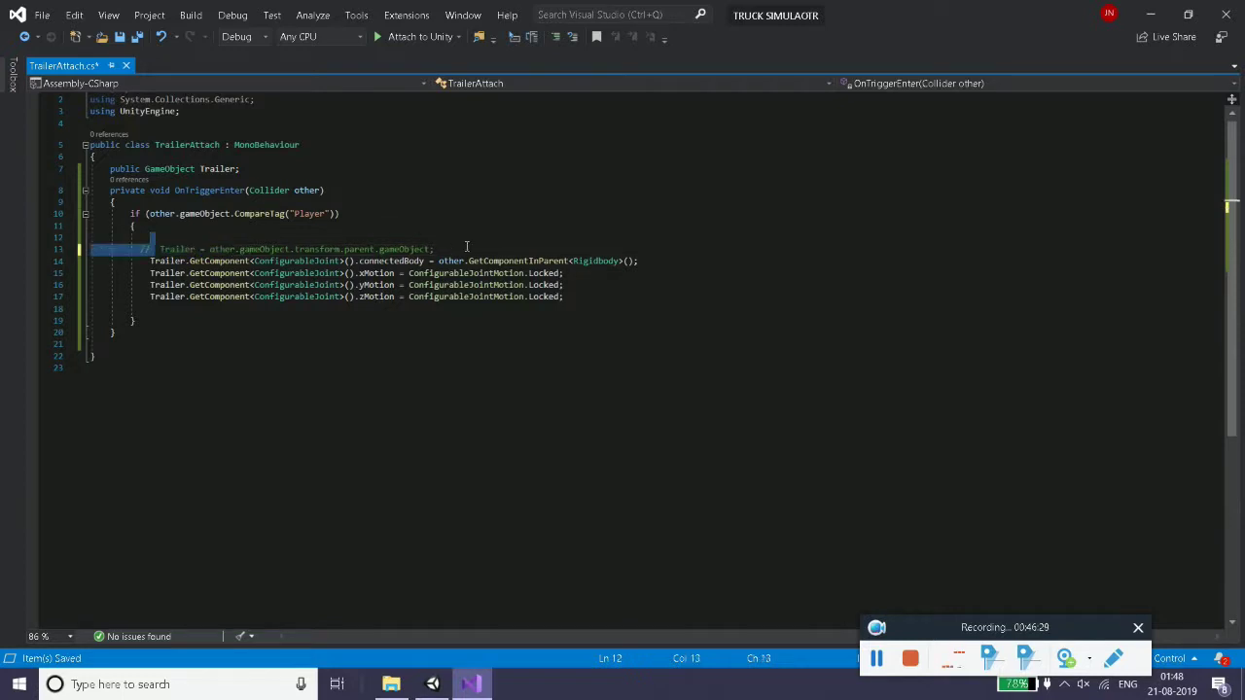
# - Point out the Trailer.GetComponent and other.GetComponentInParent<Rigidbody>() calls, then return to Unity
pyautogui.moveTo(151, 263); pyautogui.dragTo(222, 262)
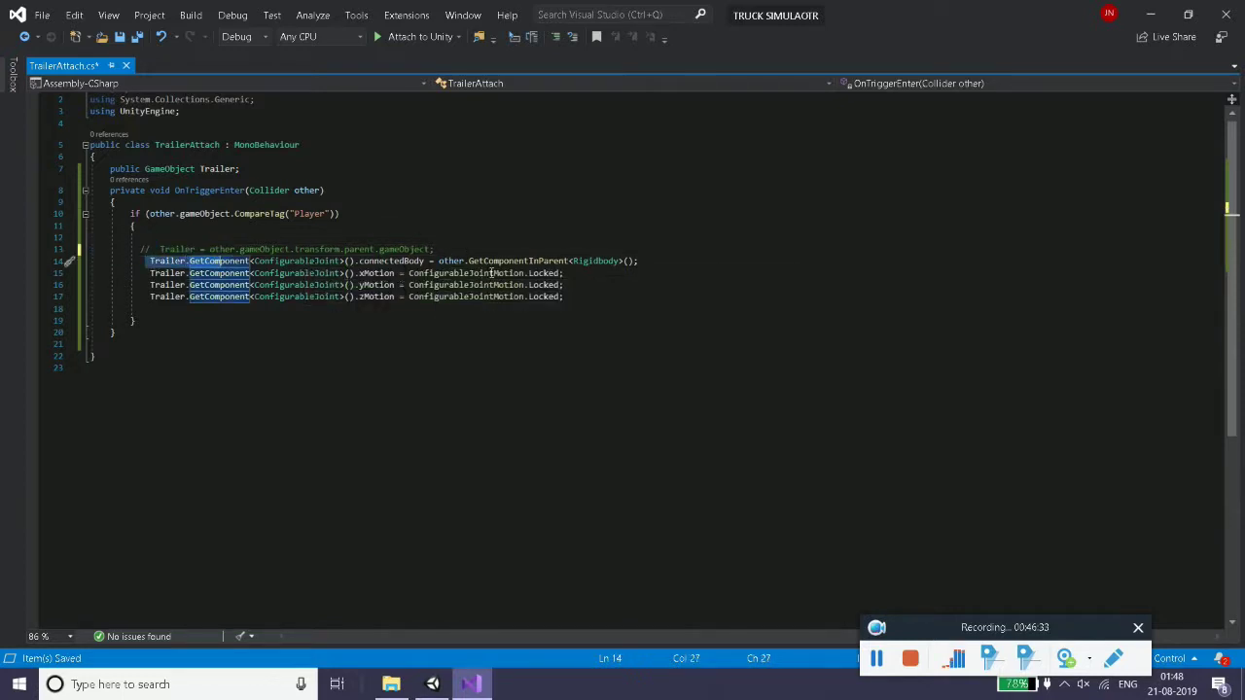
pyautogui.moveTo(440, 262); pyautogui.dragTo(641, 271)
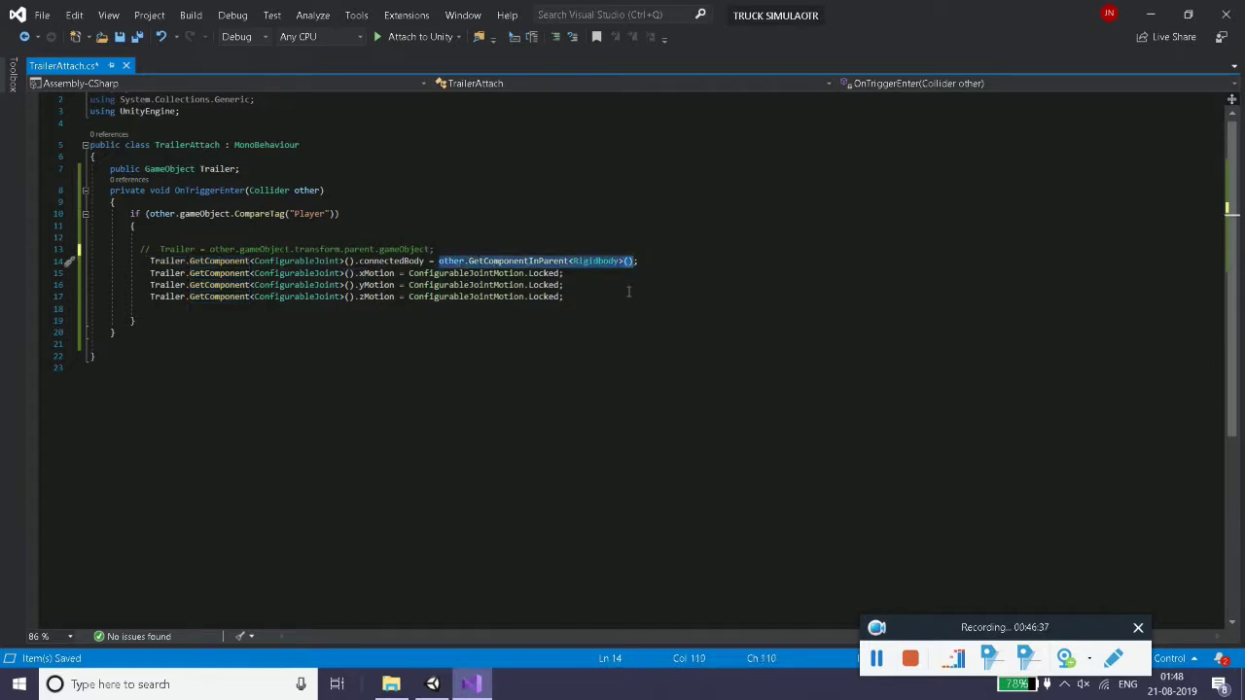
pyautogui.click(469, 686)
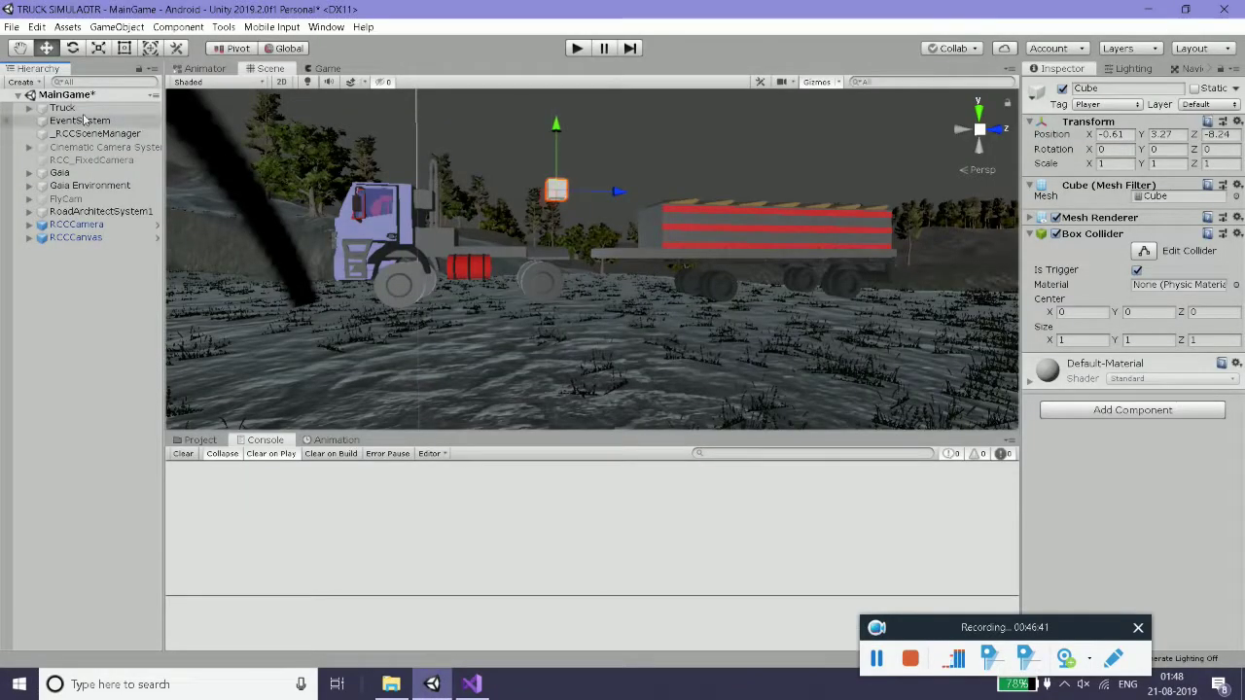
# - Check the Truck's children in the Hierarchy, then enter Play mode to test the hookup
pyautogui.click(29, 107)
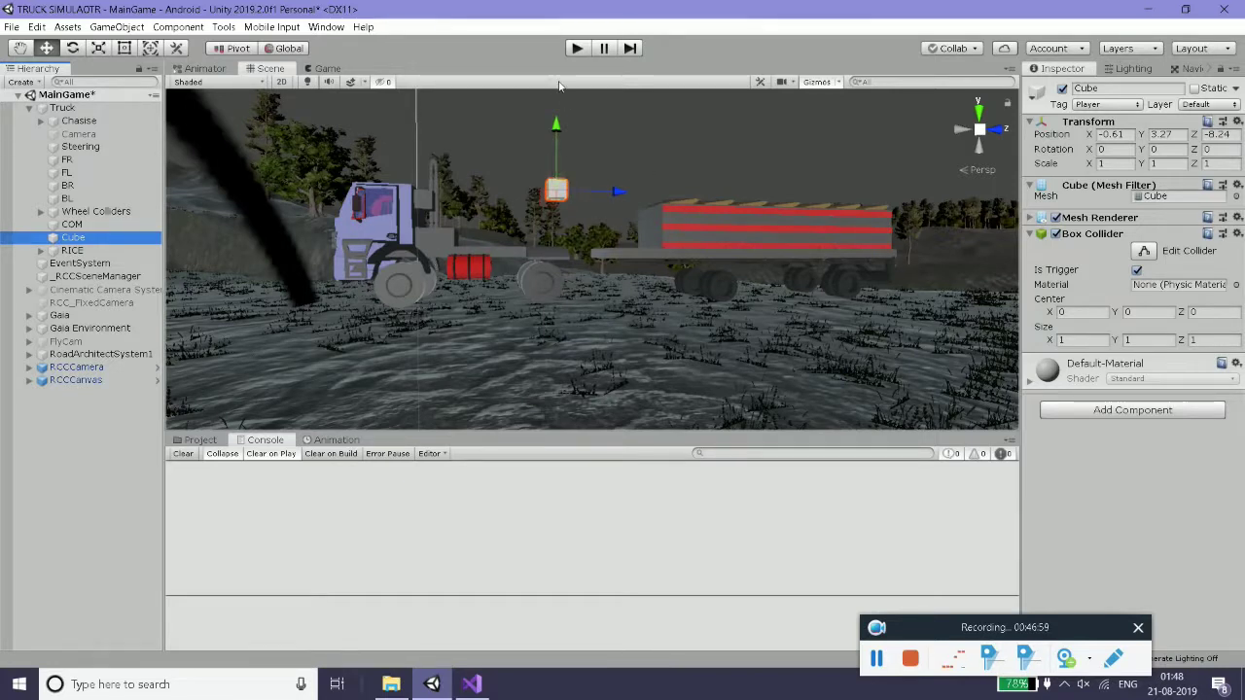
pyautogui.click(29, 107)
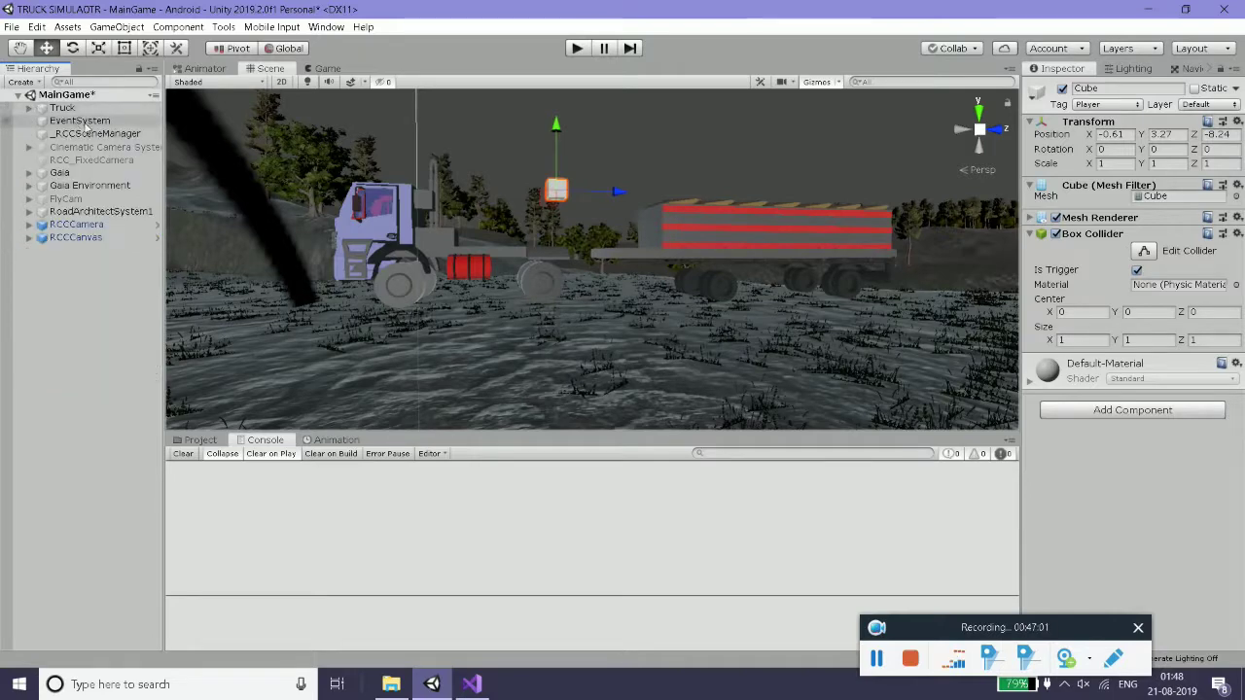
pyautogui.click(29, 108)
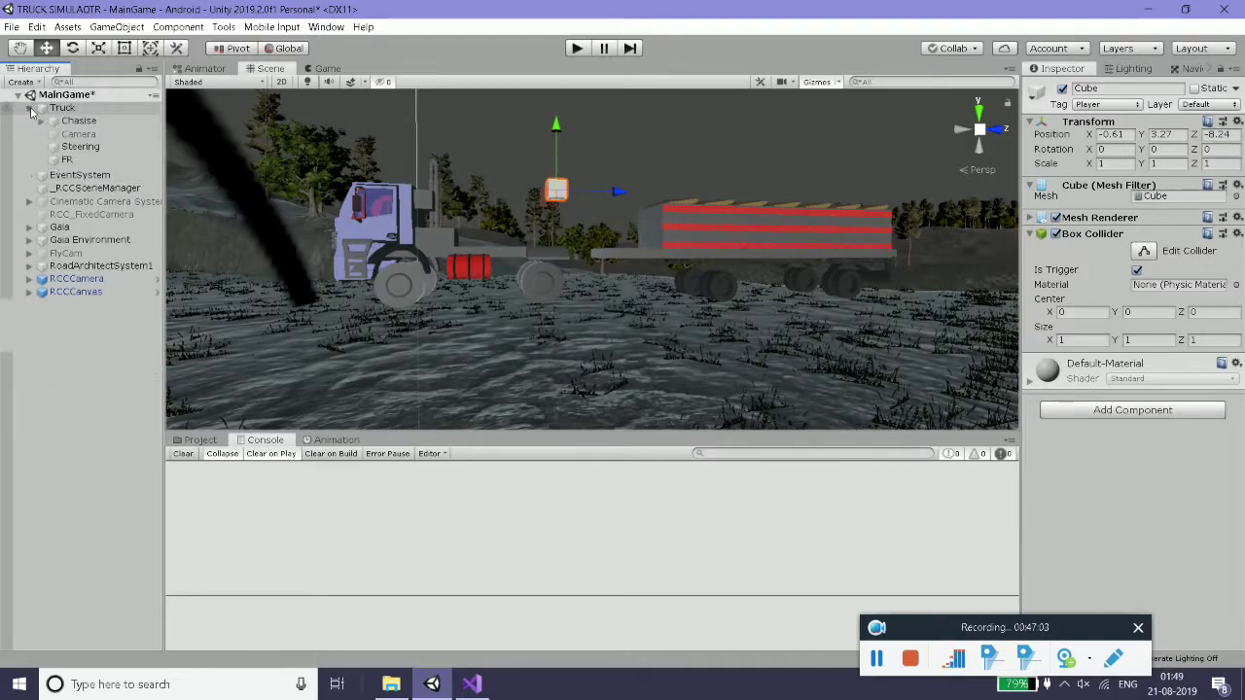
pyautogui.click(29, 108)
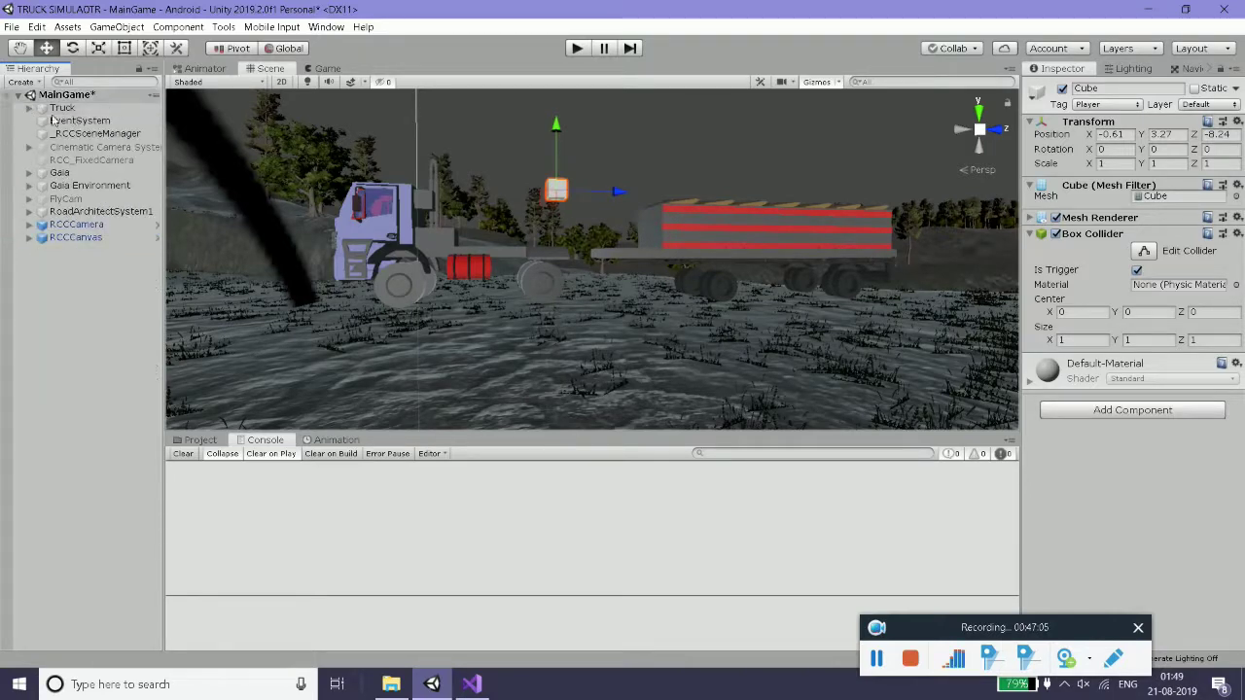
pyautogui.click(576, 48)
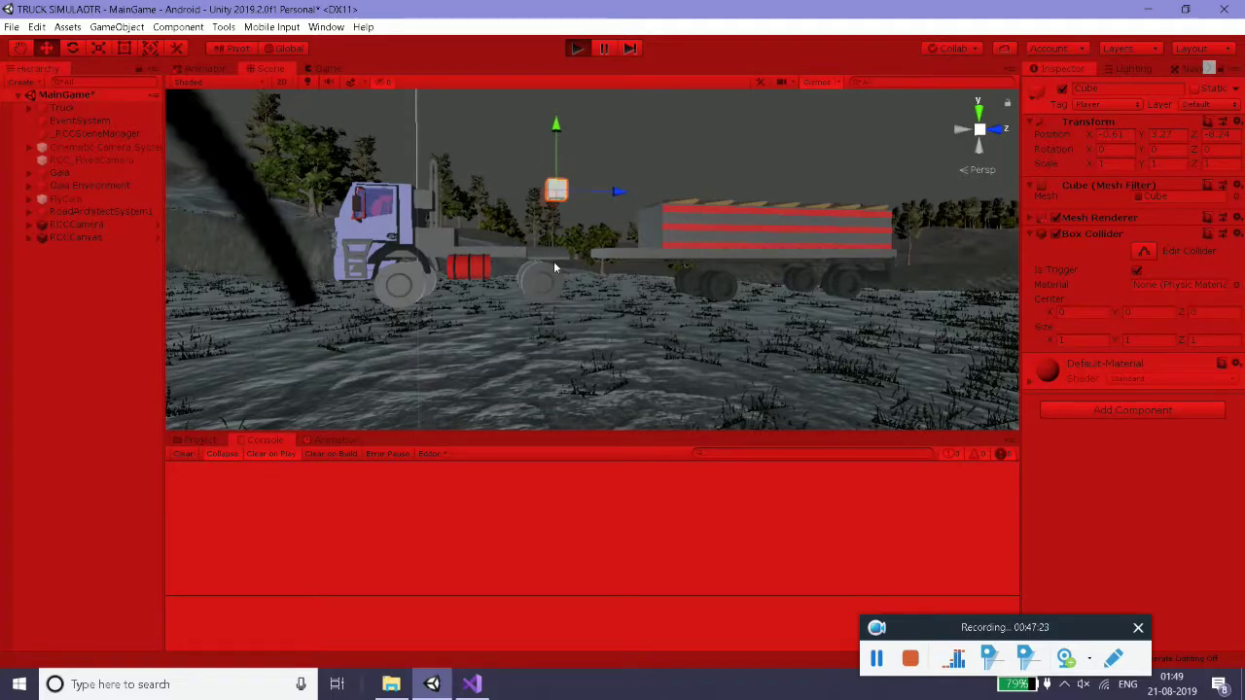
# - Glance at TrailerAttach, then return to the running game and orbit the camera around the truck
pyautogui.hotkey('alt', 'Tab')
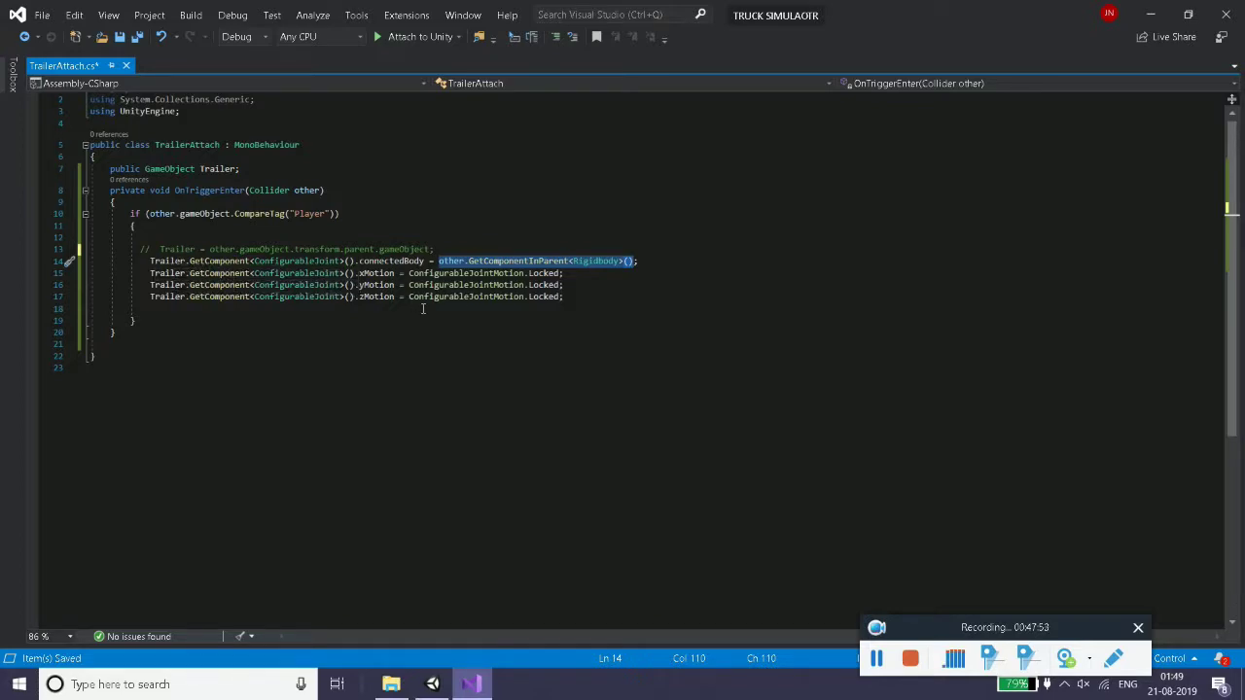
pyautogui.hotkey('alt', 'Tab')
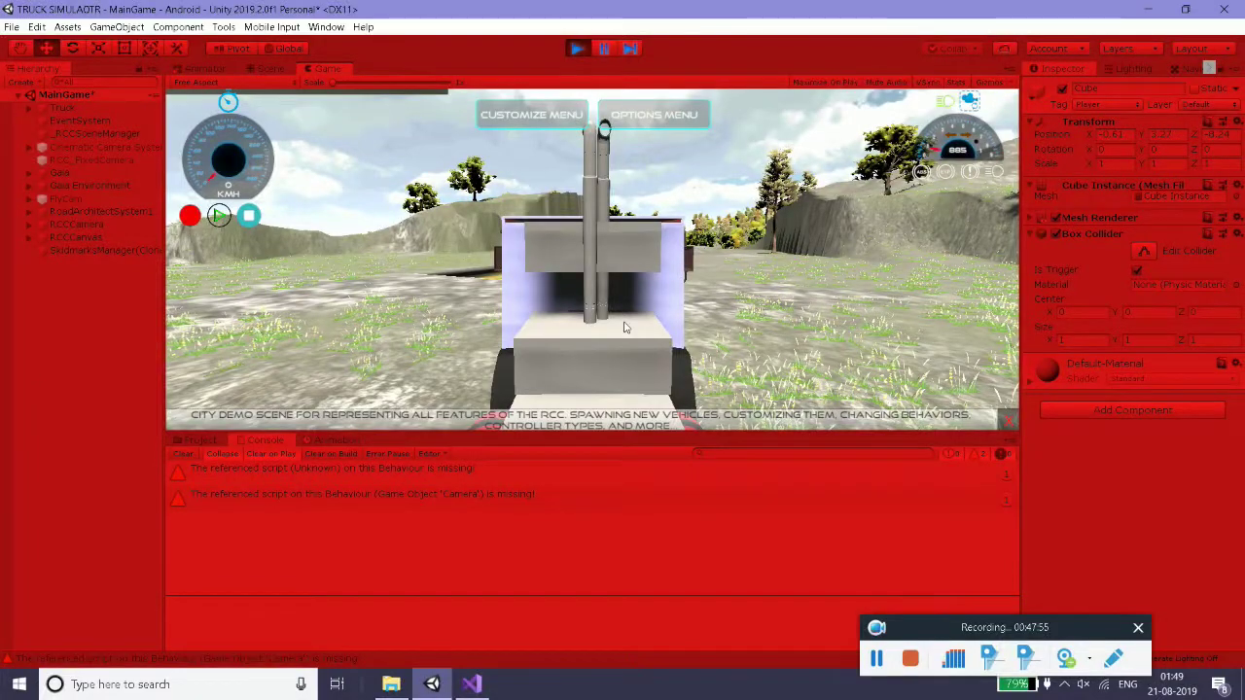
pyautogui.moveTo(624, 326)
pyautogui.mouseDown()
pyautogui.moveTo(951, 343)
pyautogui.moveTo(676, 290)
pyautogui.mouseUp()
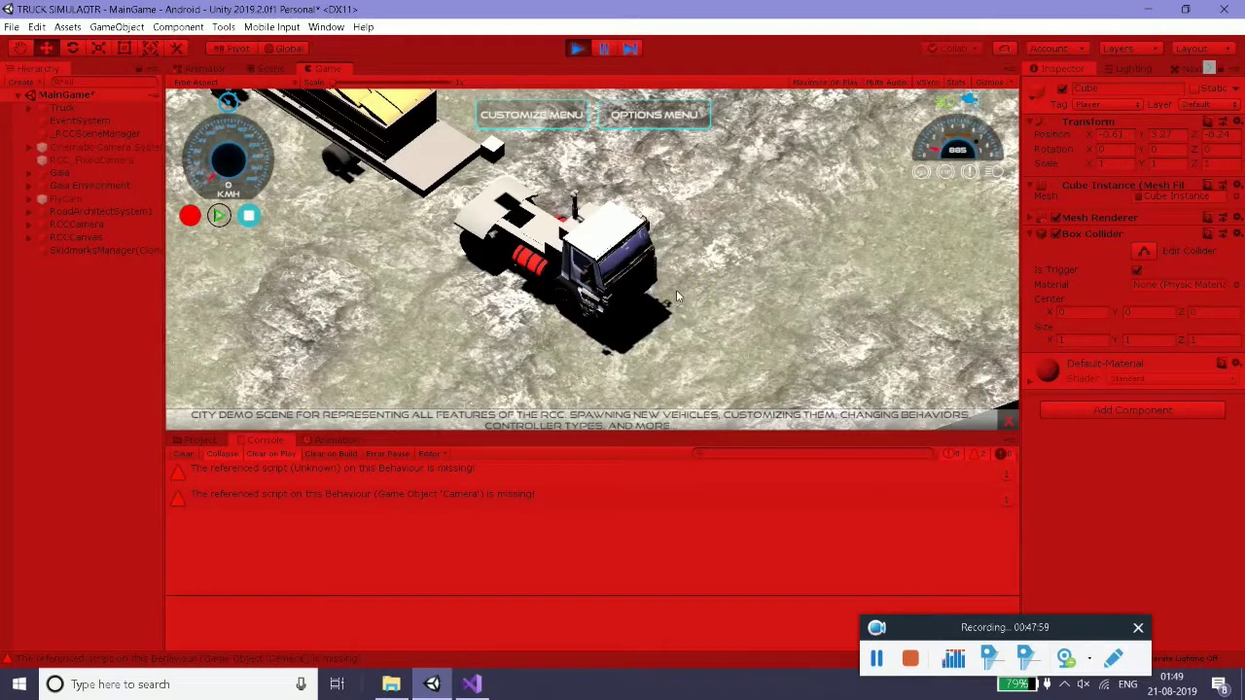
# - Reverse the truck into the RICE trailer, triggering the missing ConfigurableJoint error
pyautogui.press('Down')
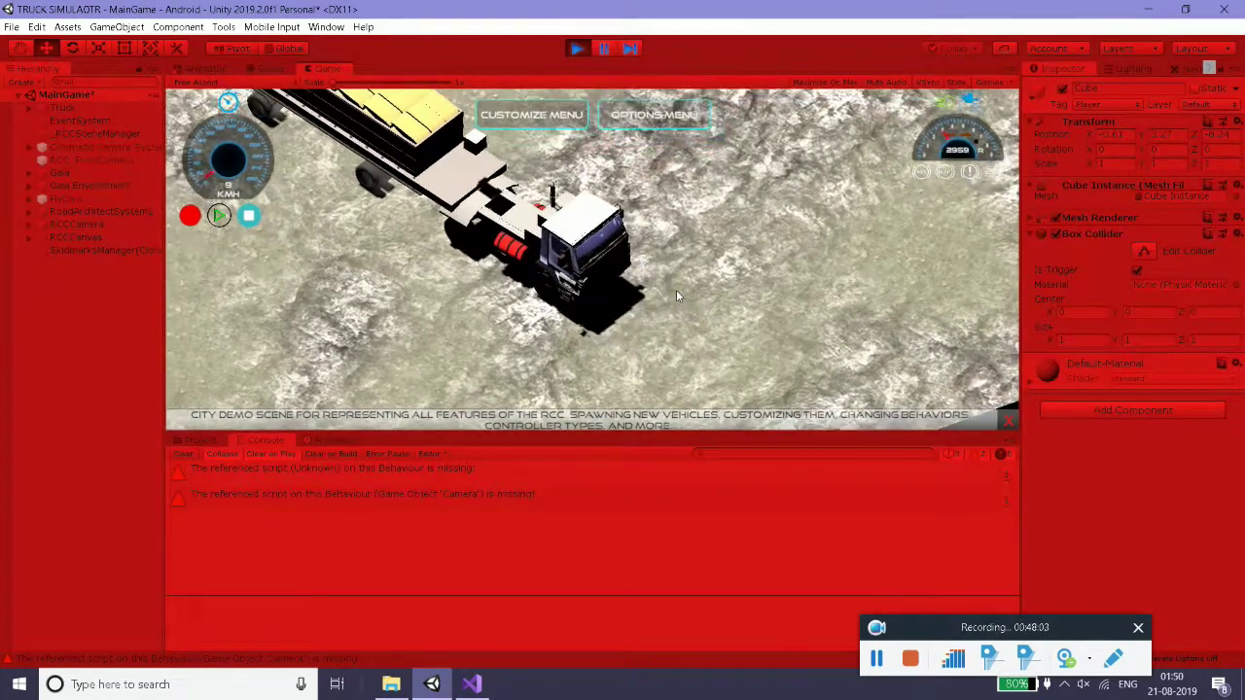
pyautogui.press('Up')
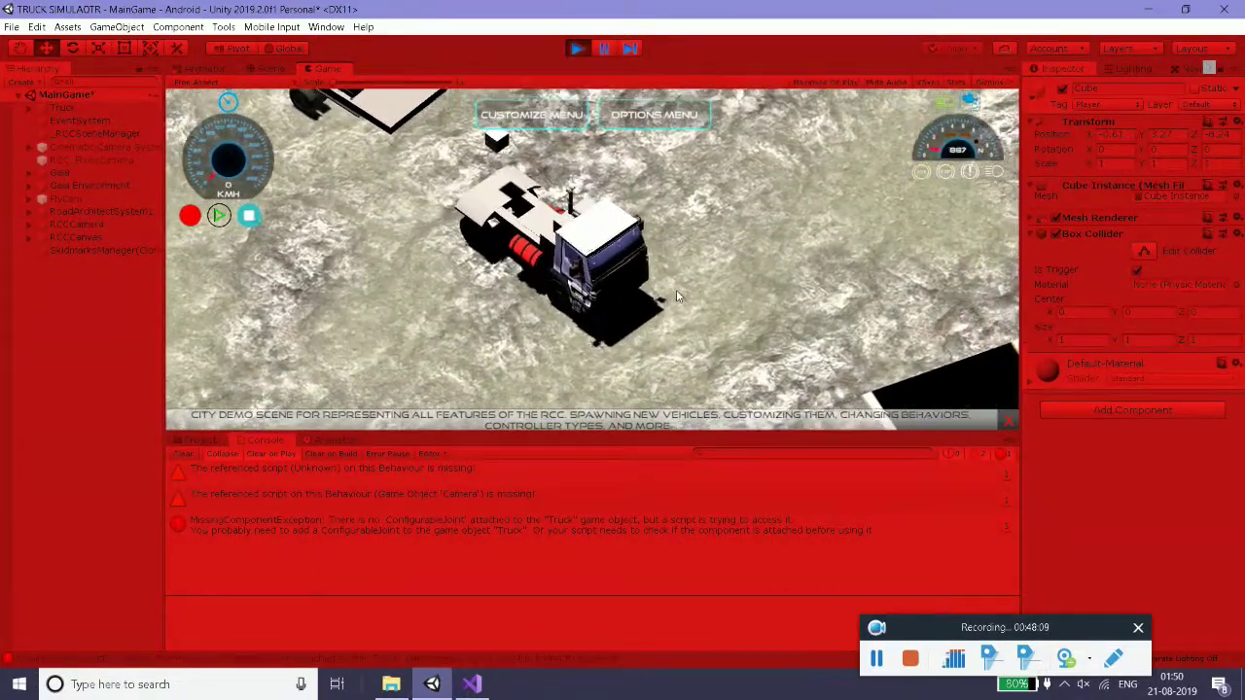
pyautogui.press('Down')
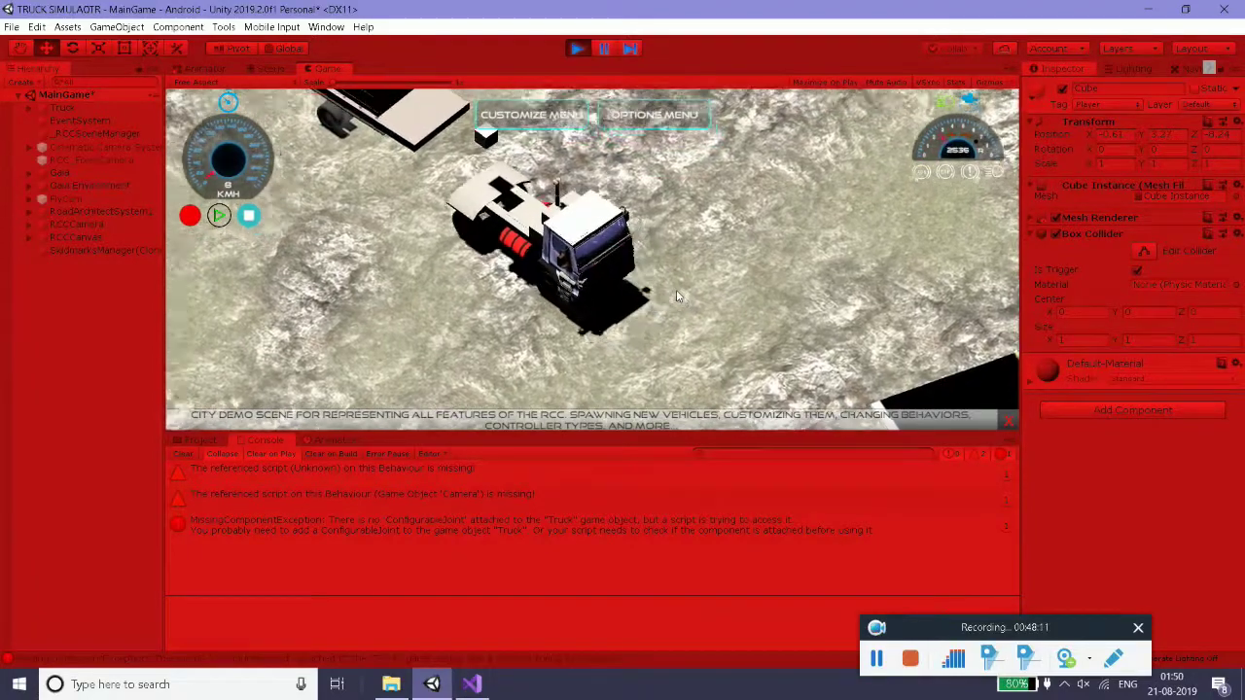